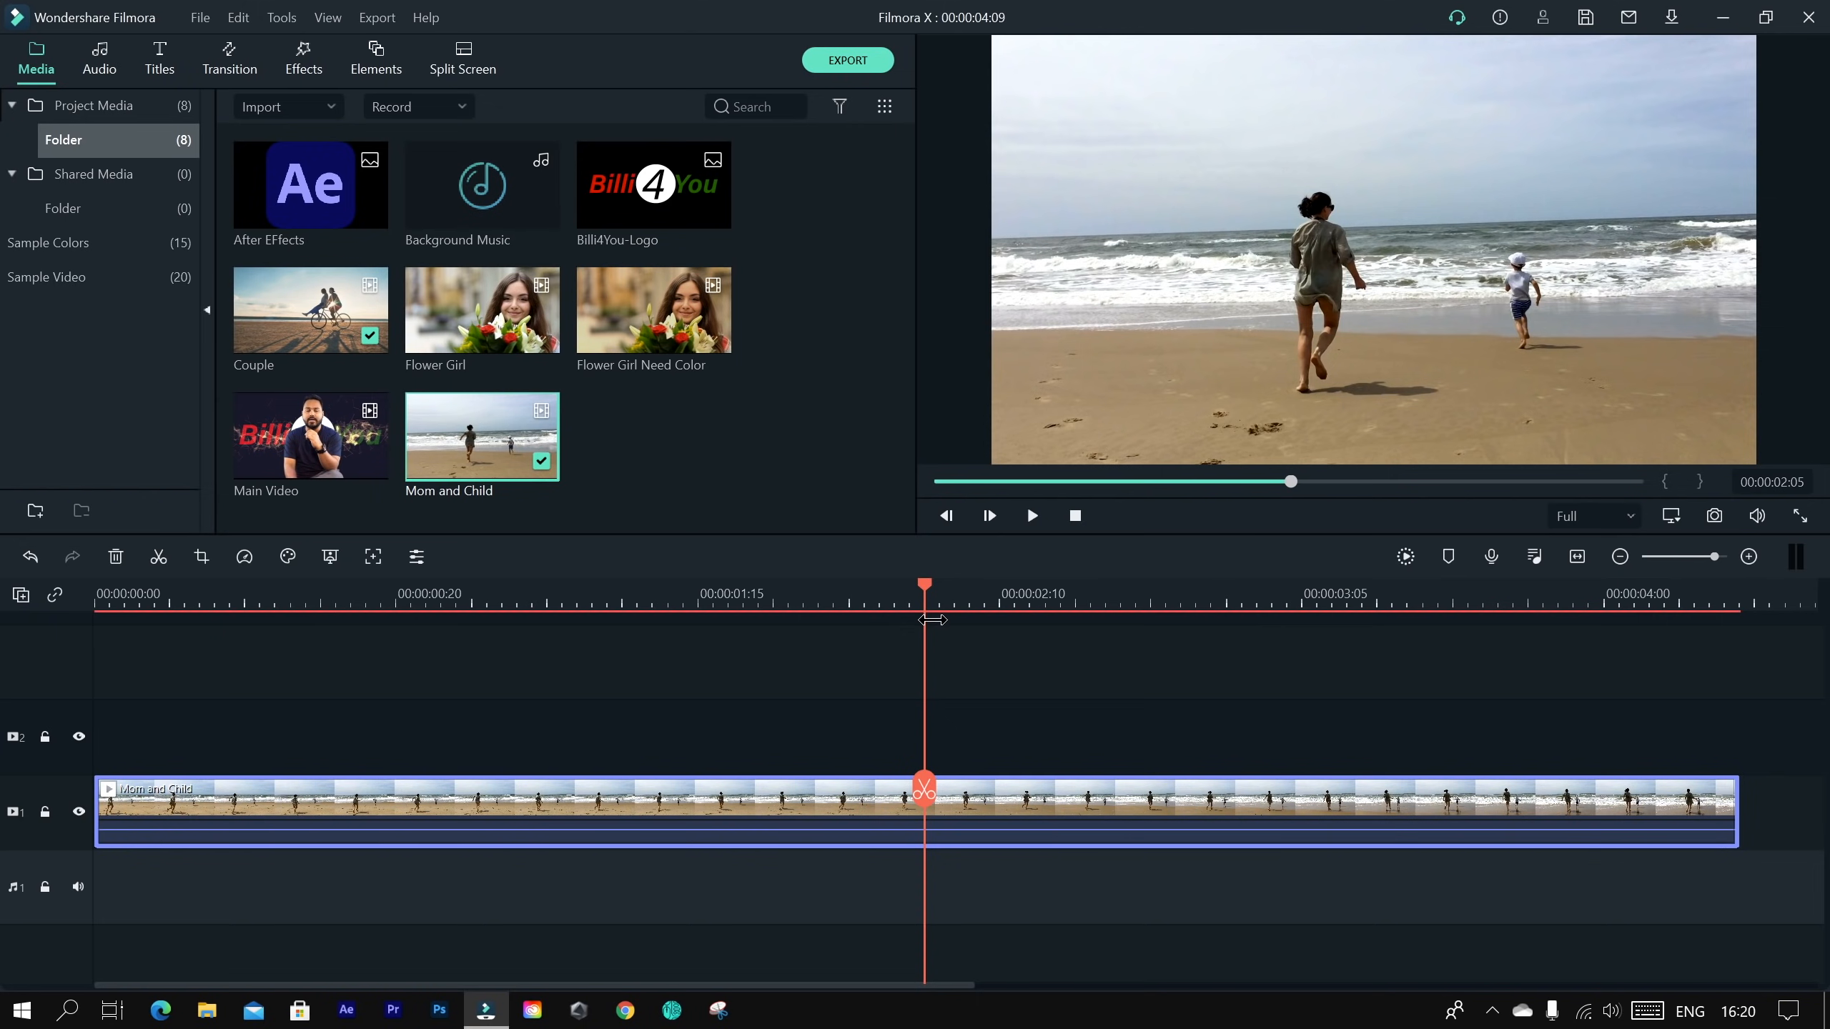
Step: Play the Mom and Child clip from its start and return the playhead to the beginning
left_click_drag(925, 585, 7, 728)
key("space")
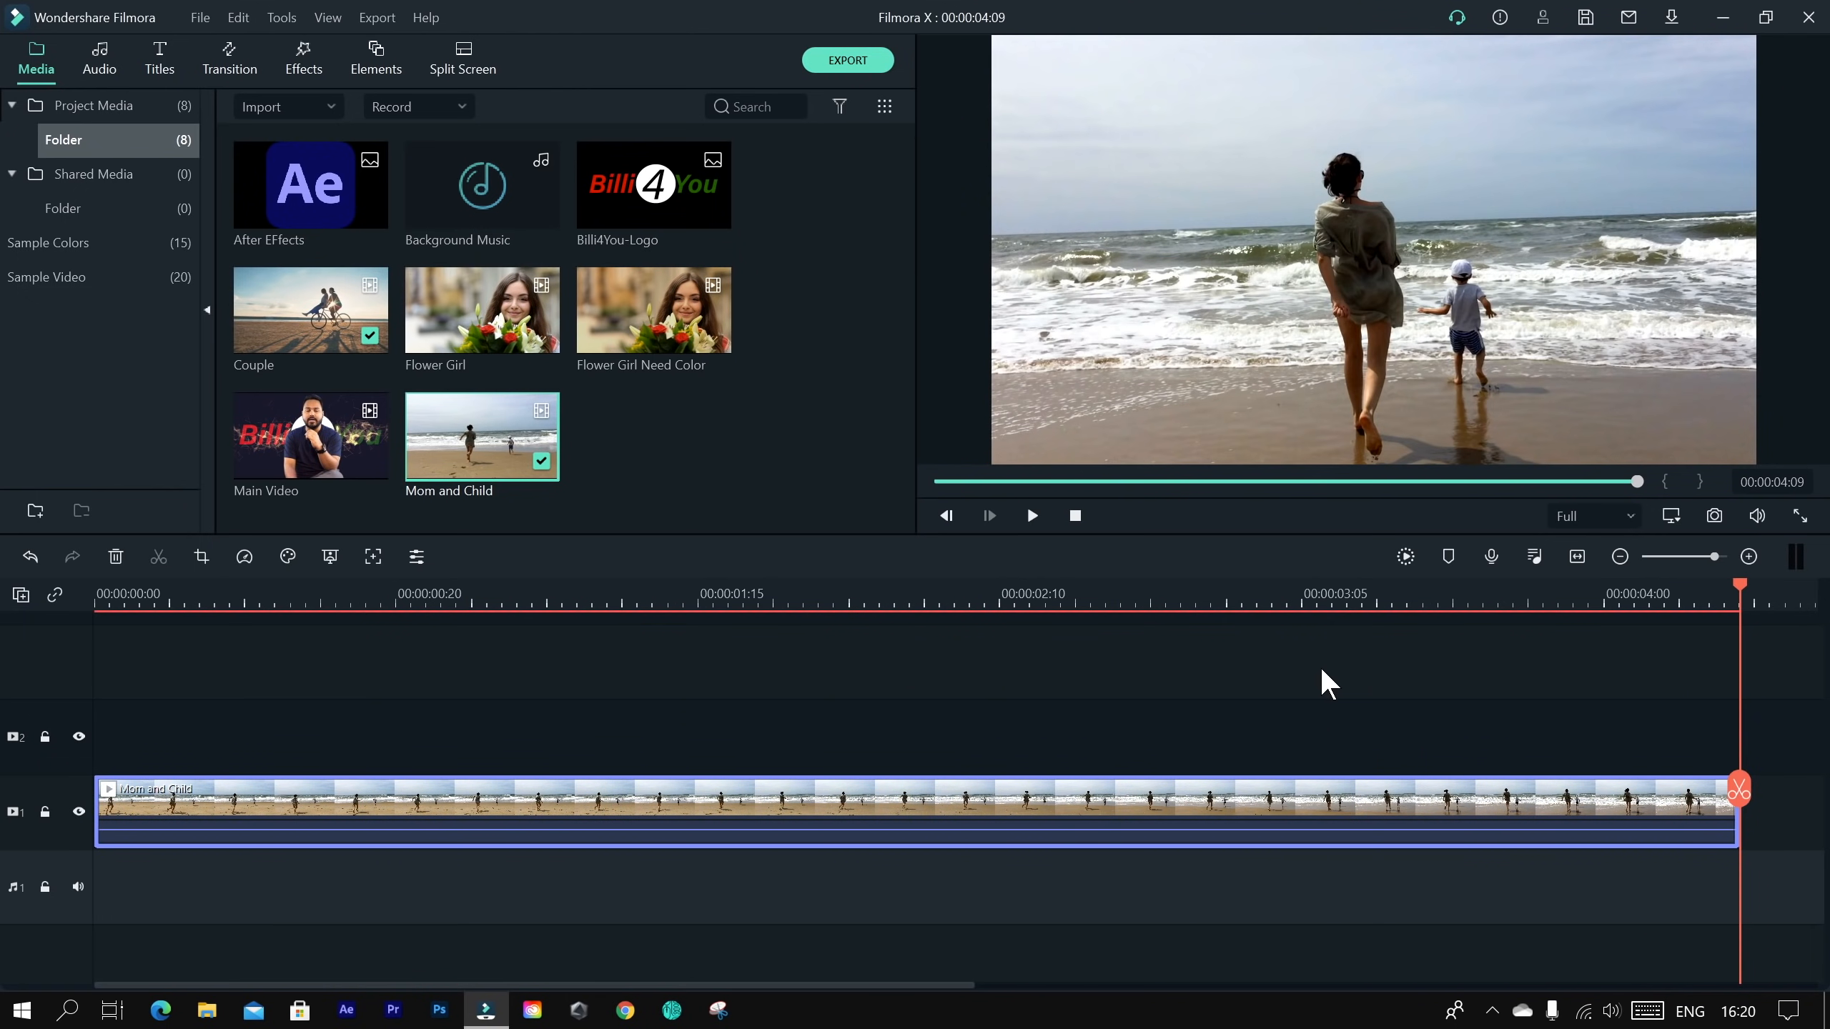
key("space")
key("space")
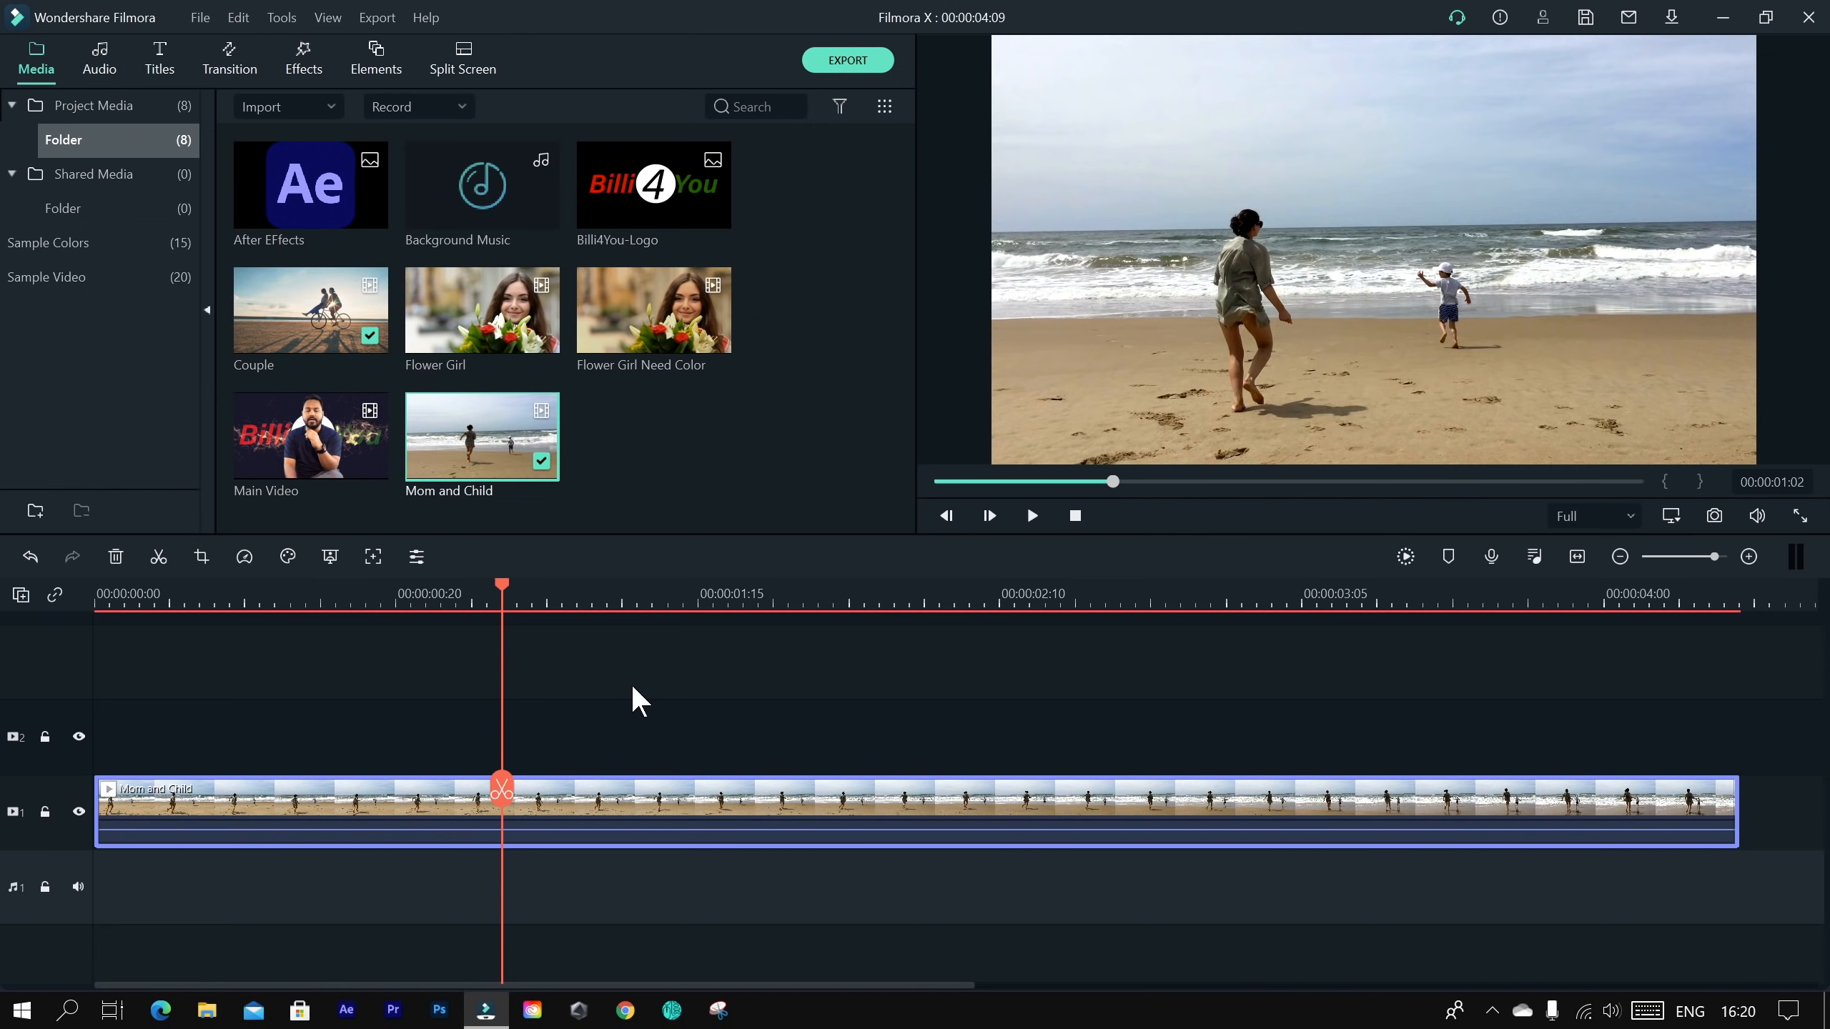
left_click_drag(506, 586, 6, 629)
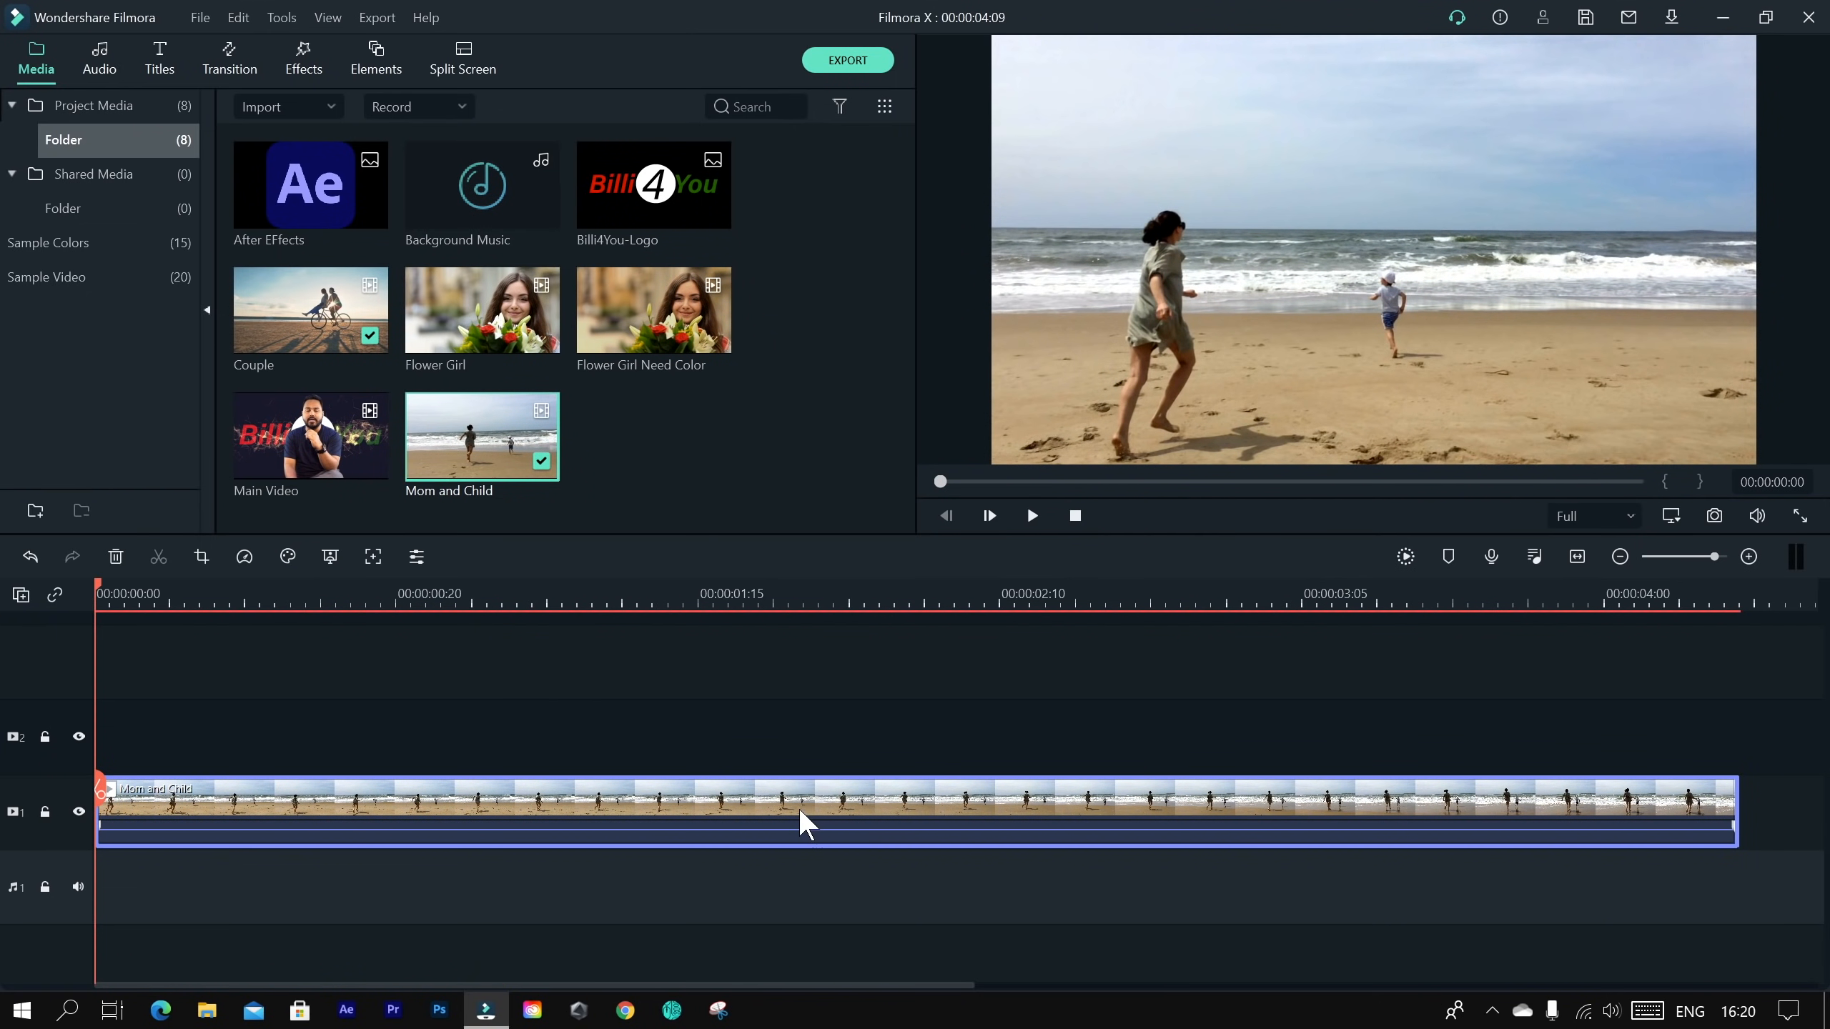
Step: Enable motion tracking on the Mom and Child clip and fit the tracking box closely around the woman's head
right_click(779, 797)
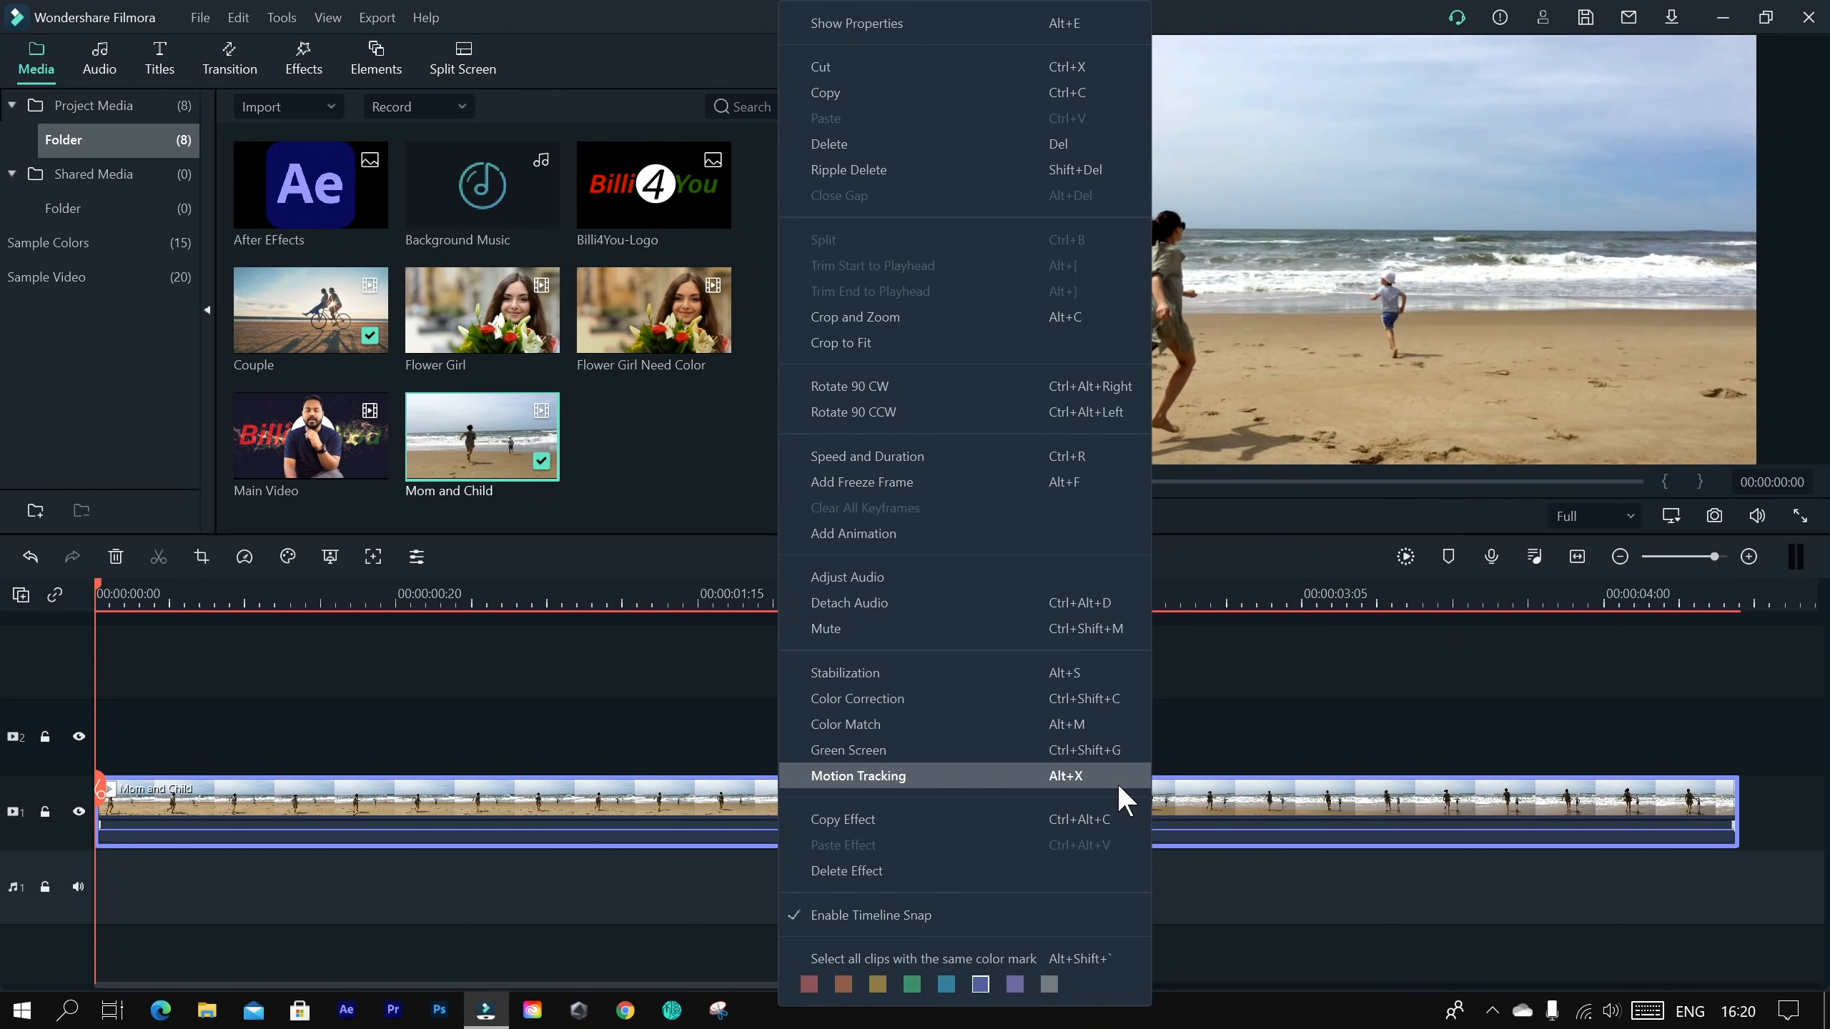
left_click(964, 777)
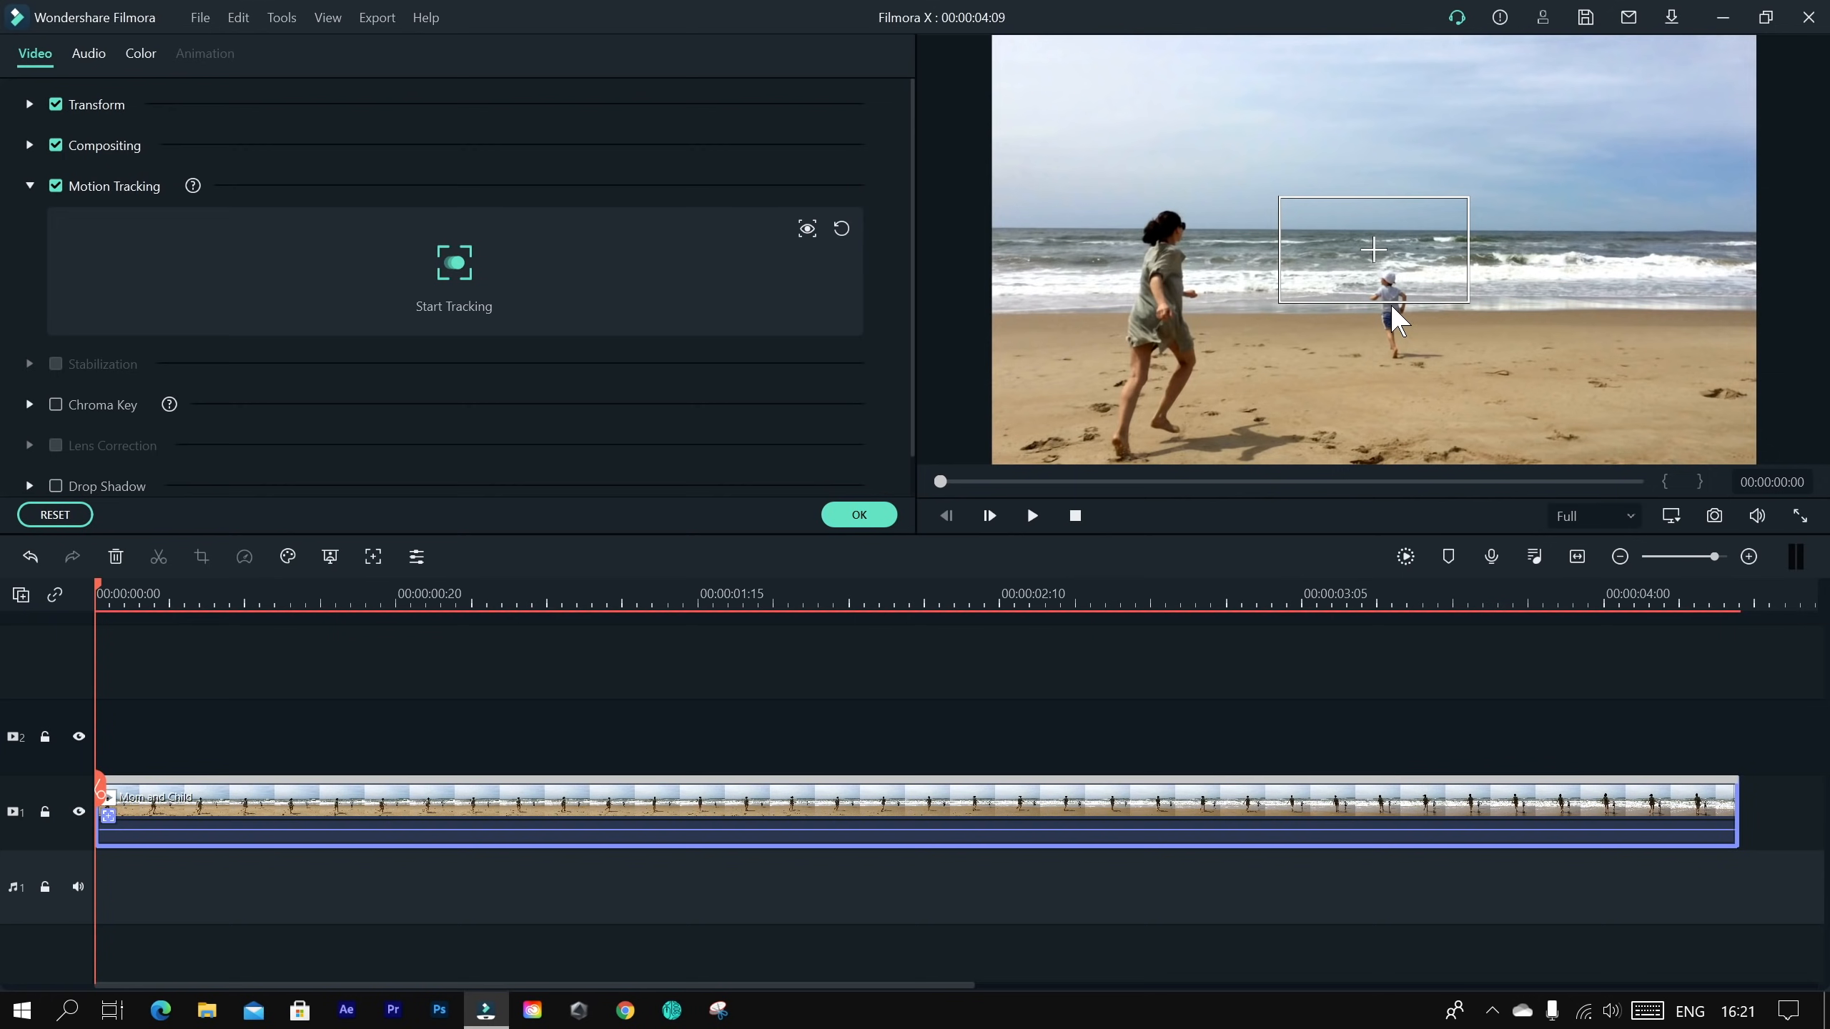
left_click(1394, 262)
left_click_drag(1392, 259, 1339, 255)
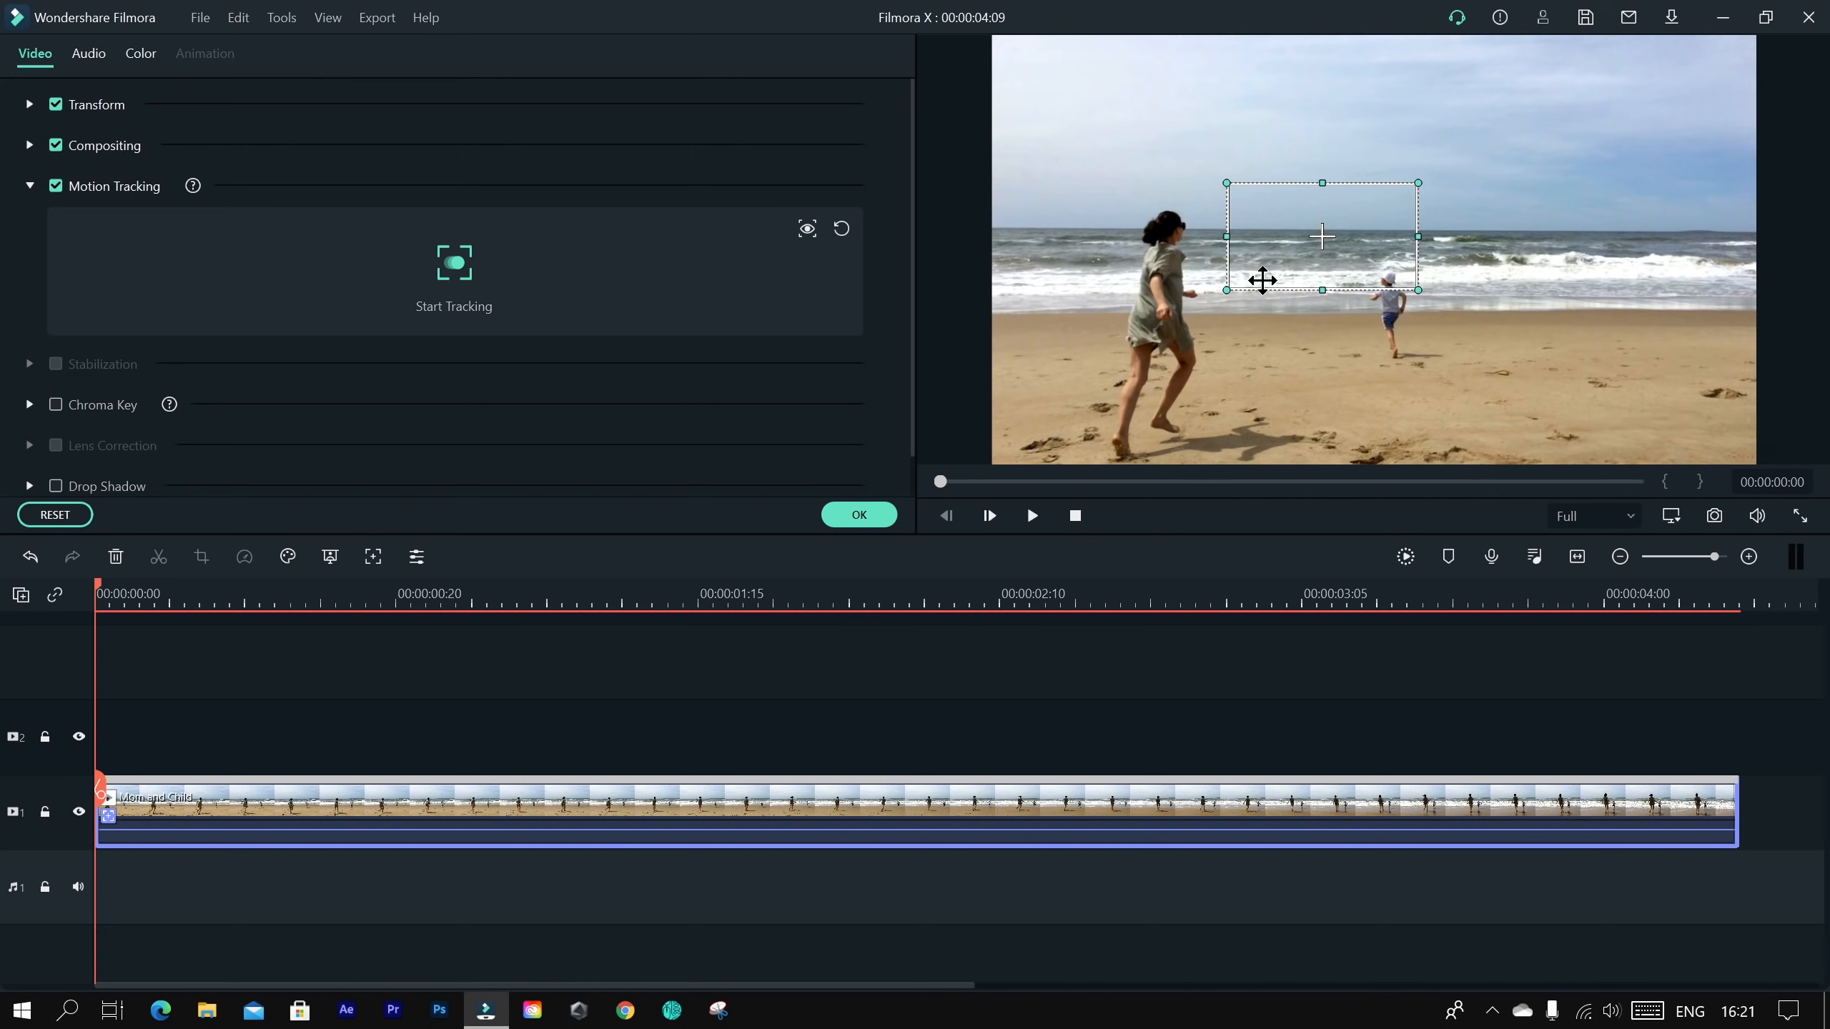
left_click_drag(1299, 274, 1171, 265)
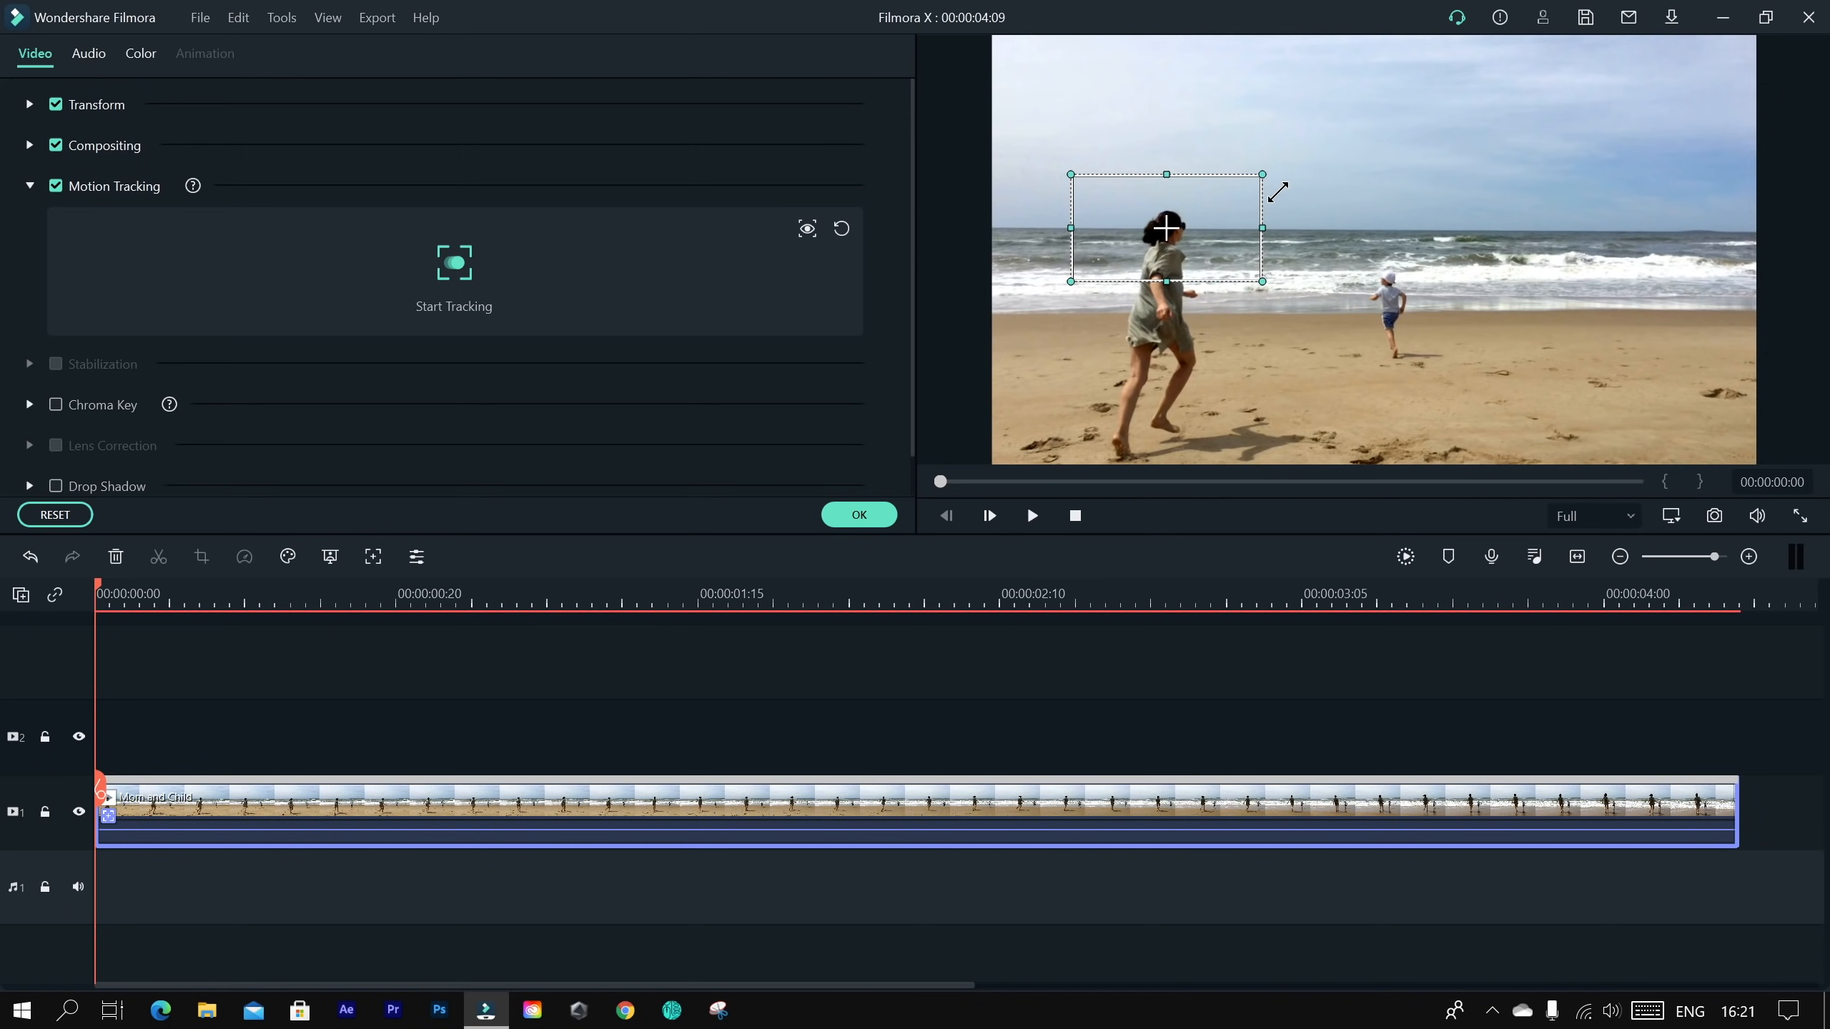
left_click_drag(1277, 192, 1224, 223)
left_click_drag(1171, 284, 1168, 290)
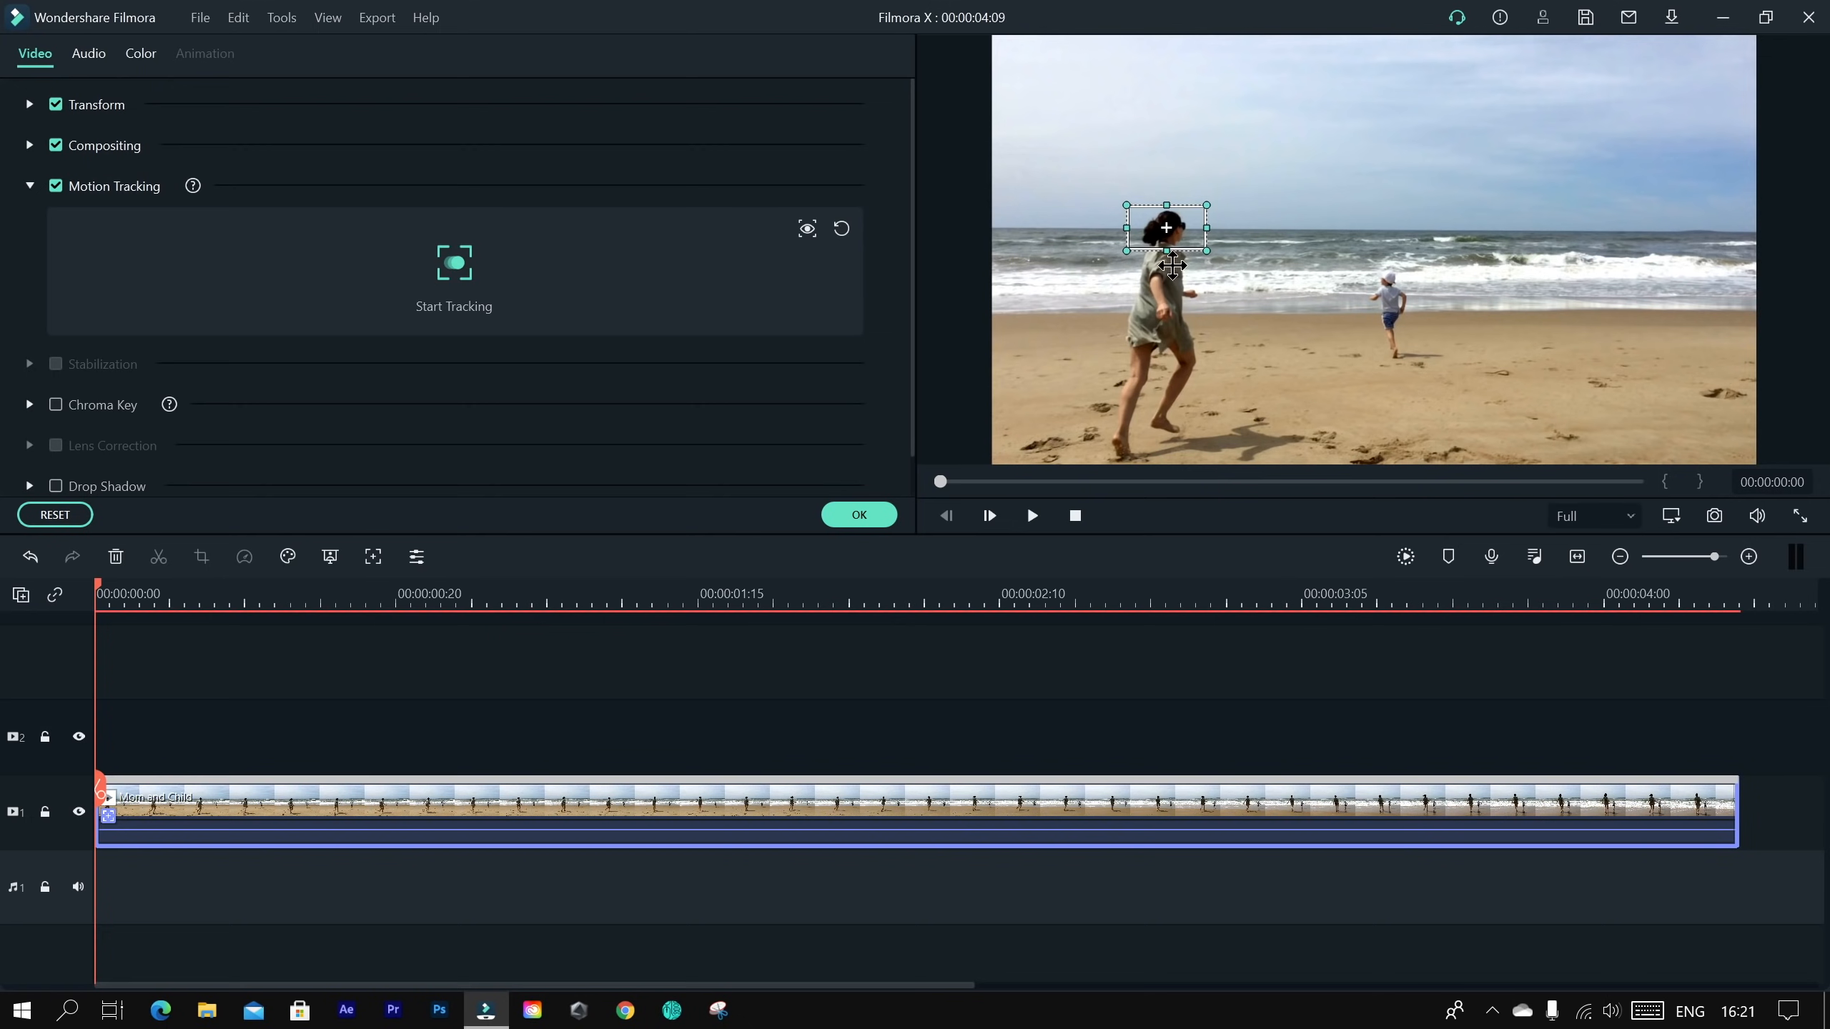
left_click_drag(1171, 241, 1219, 237)
Step: Run the motion tracking analysis on the woman's head from the start of the clip
left_click_drag(94, 584, 11, 619)
right_click(597, 808)
left_click(476, 812)
left_click(1170, 220)
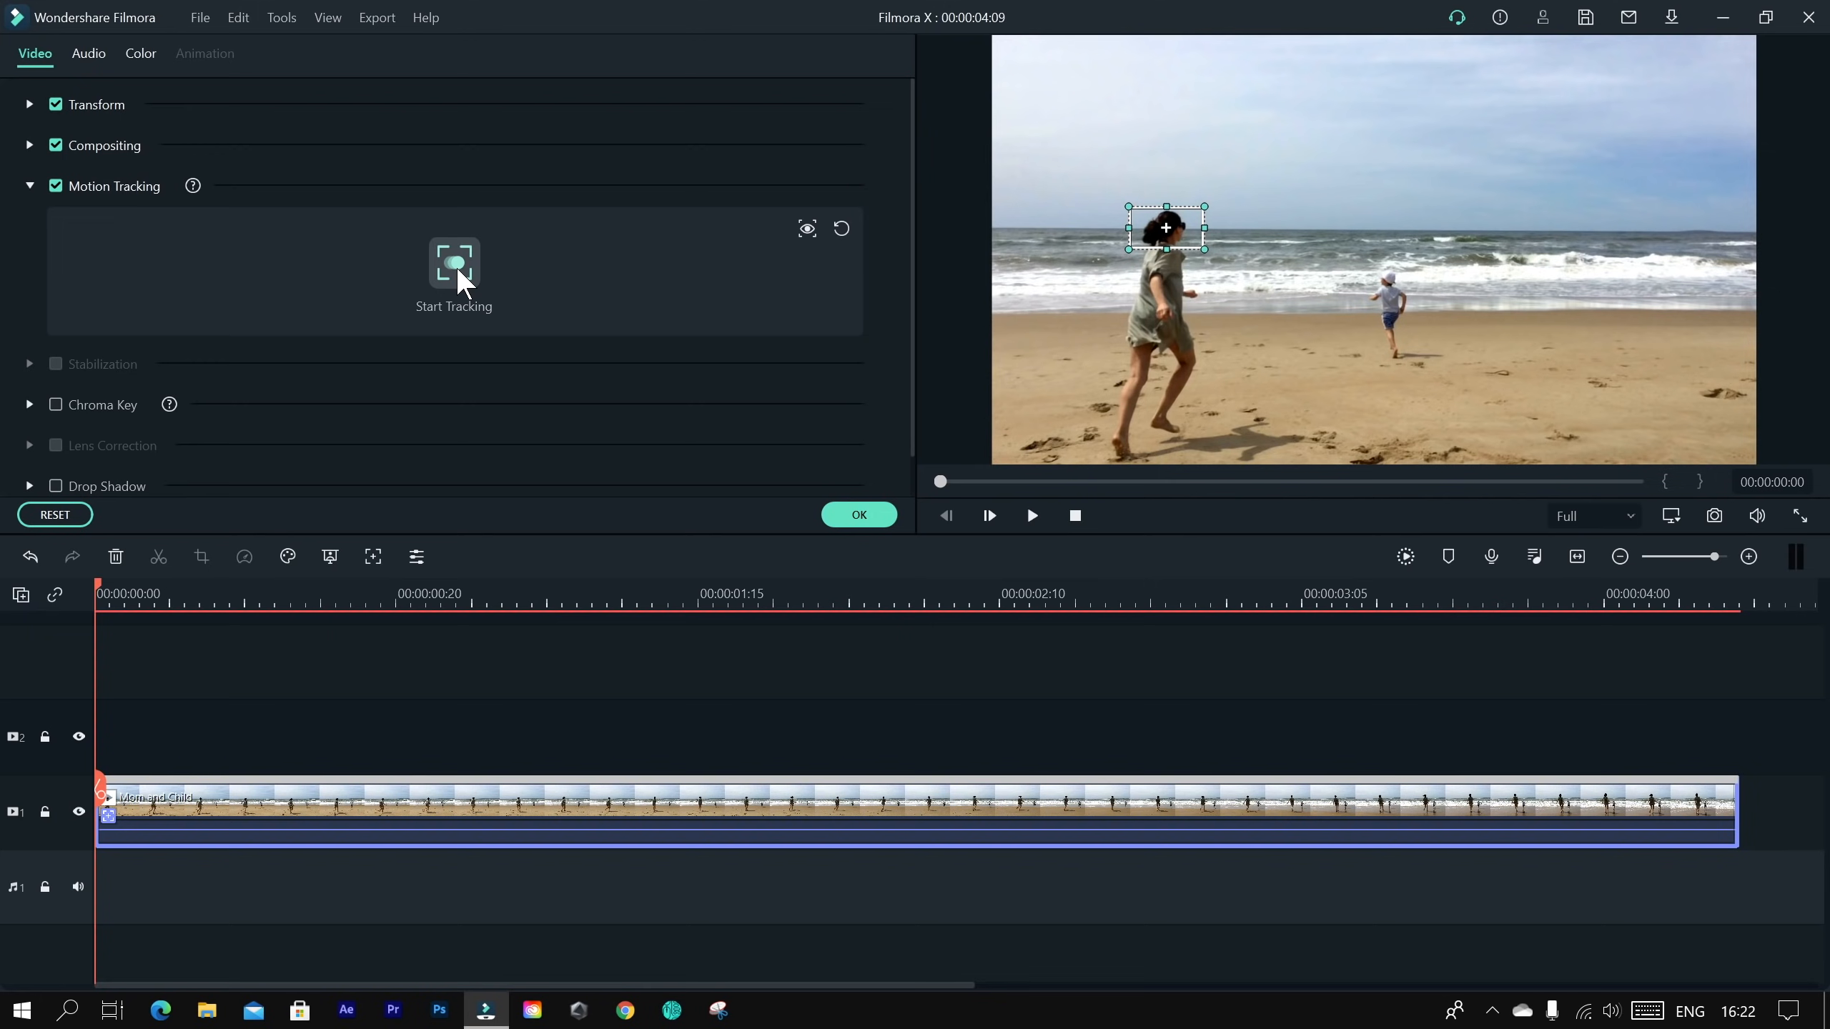
left_click(458, 269)
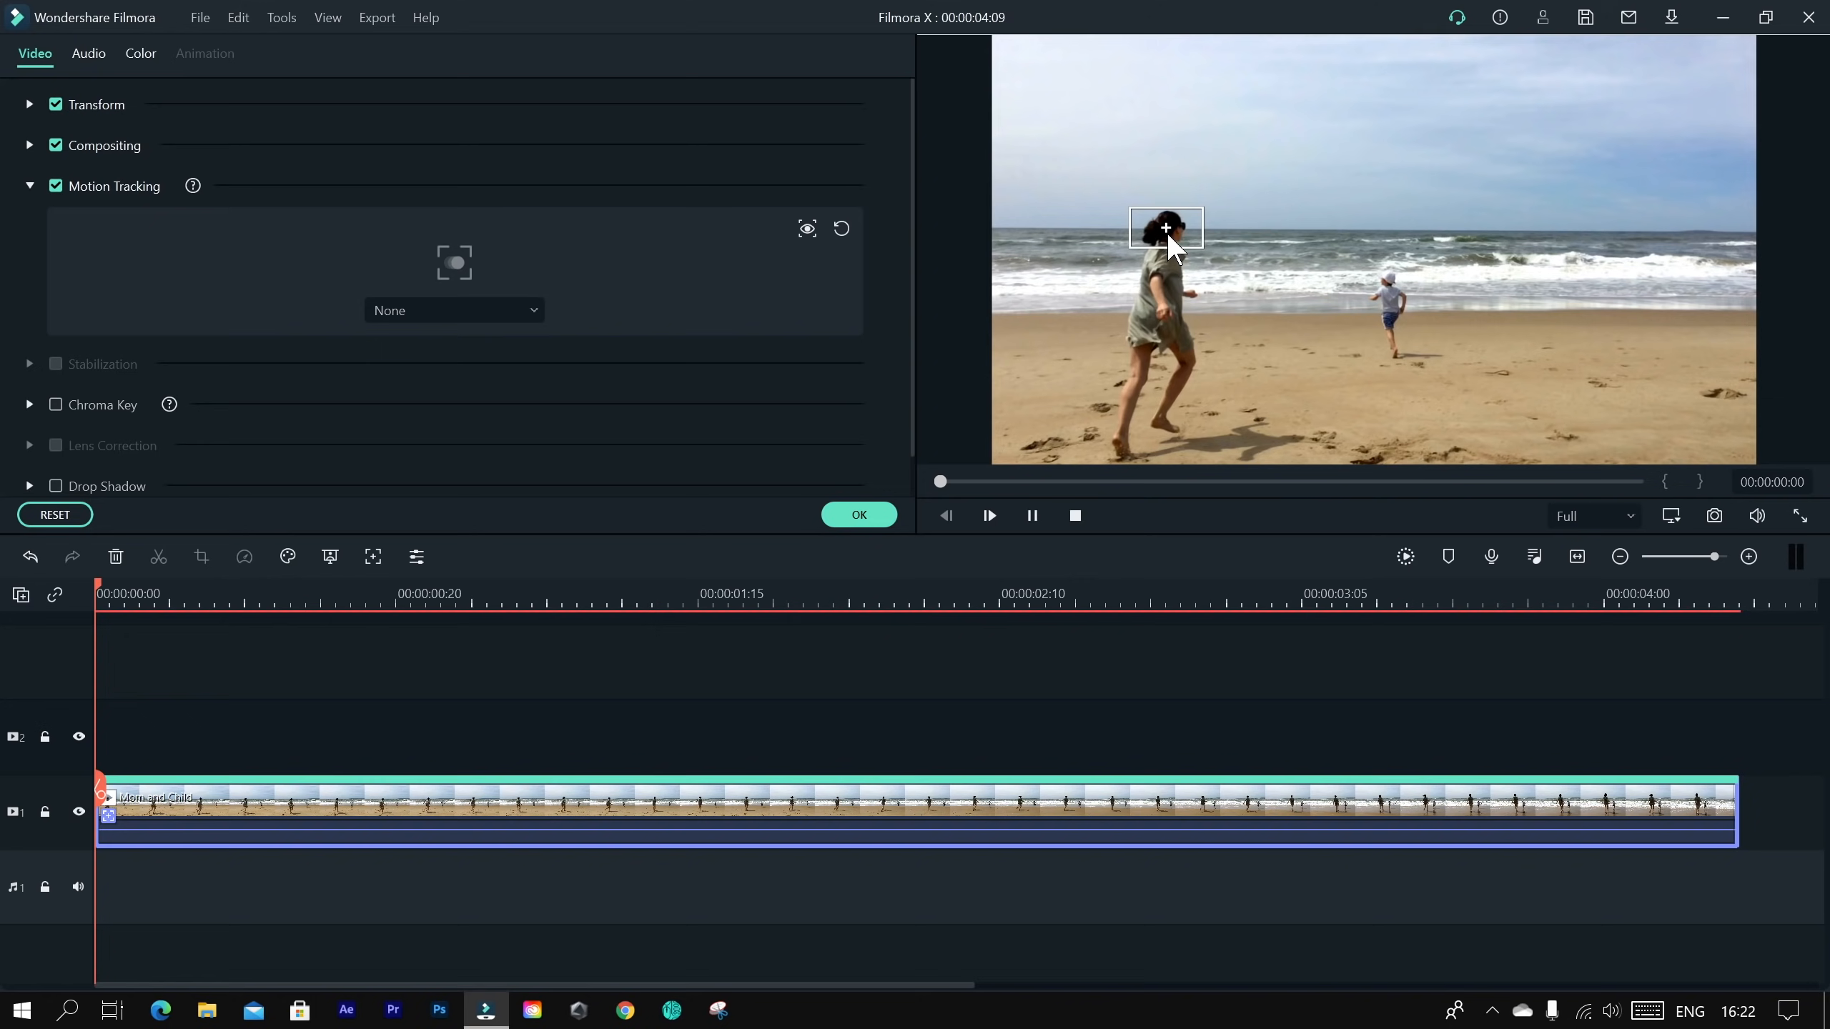
Step: Play the tracked clip to check that the box follows the woman's head, and return to the beginning
key("space")
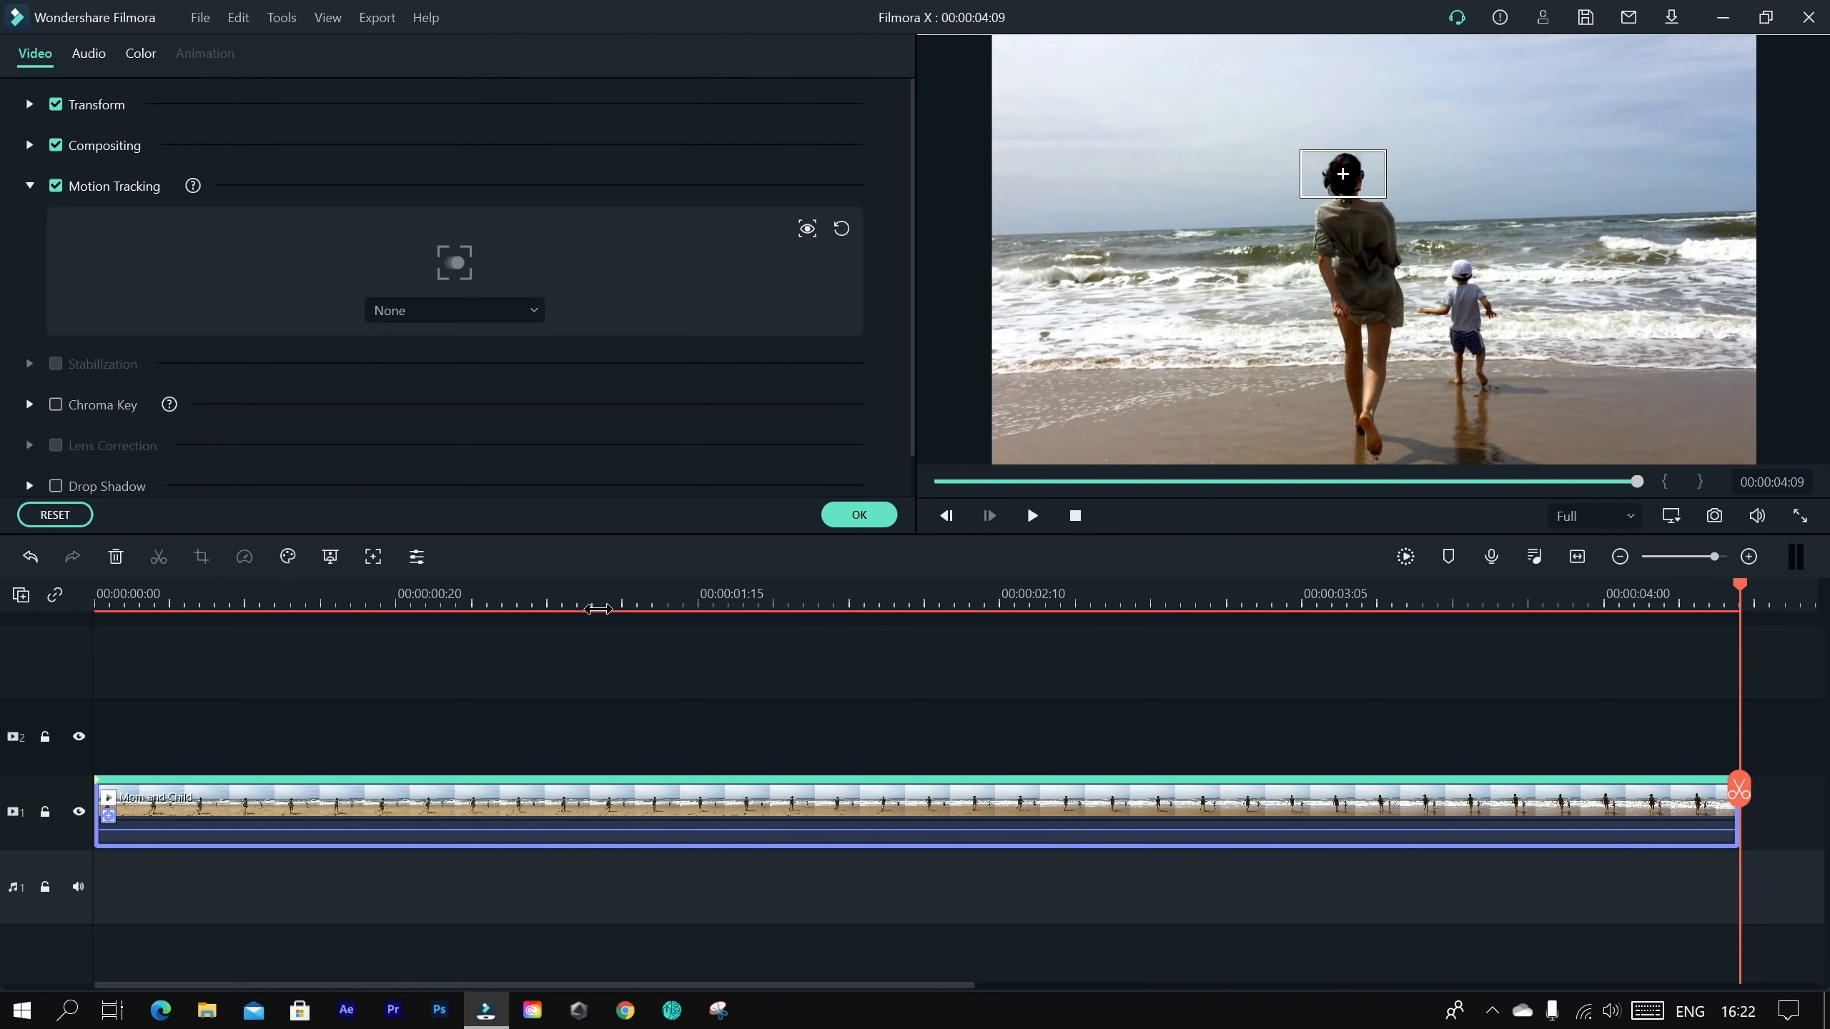
left_click(588, 599)
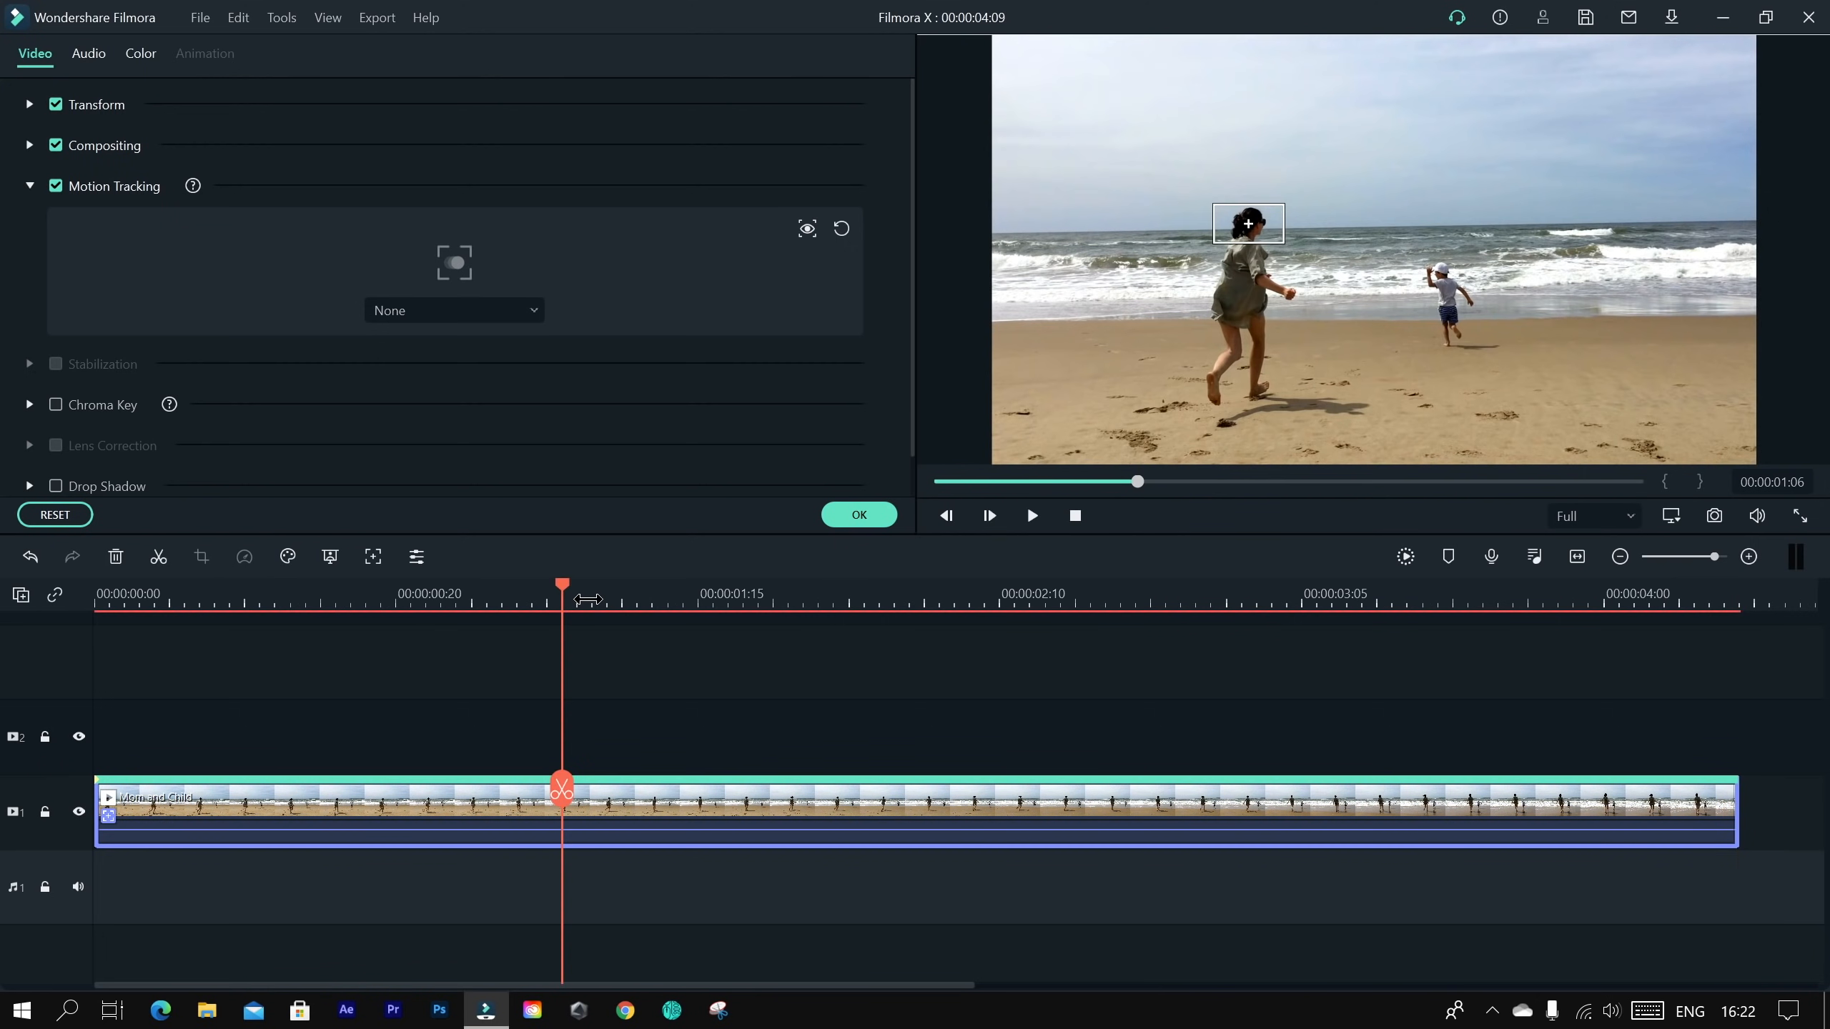
left_click_drag(561, 582, 4, 599)
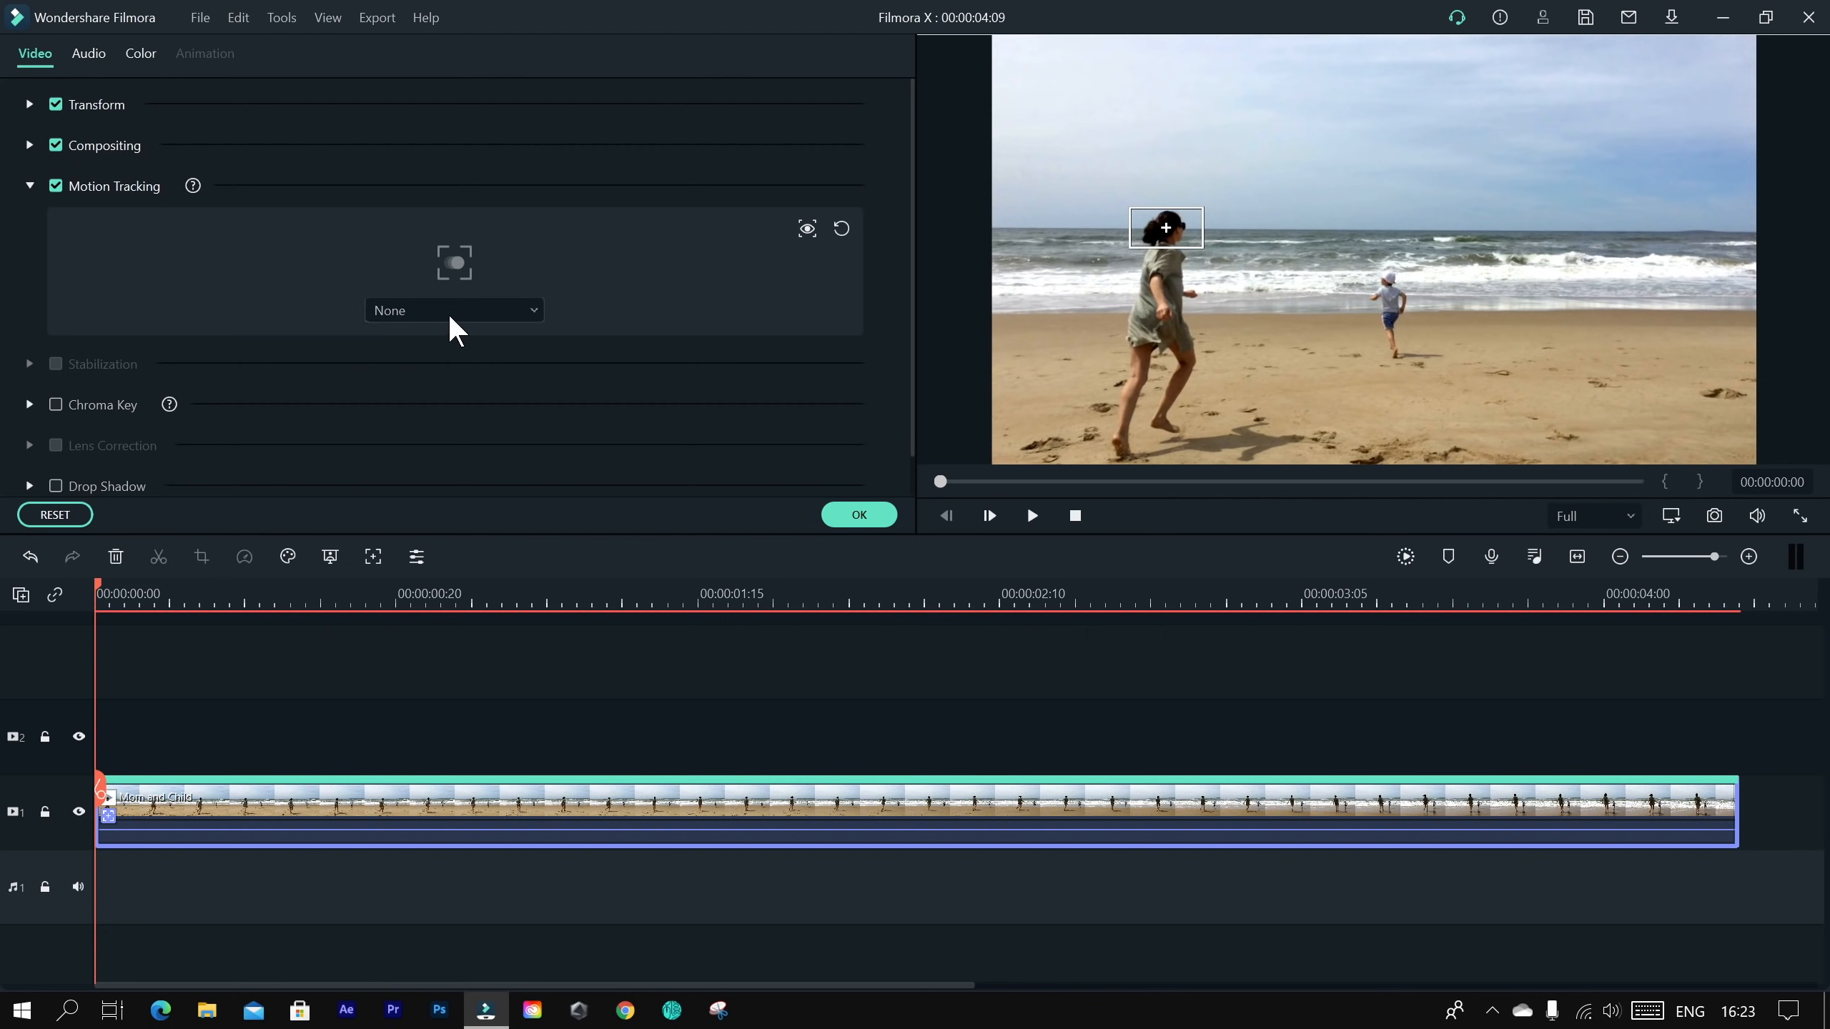
Step: Leave the object linked to the motion track at None and accept the clip's tracking settings
left_click(487, 311)
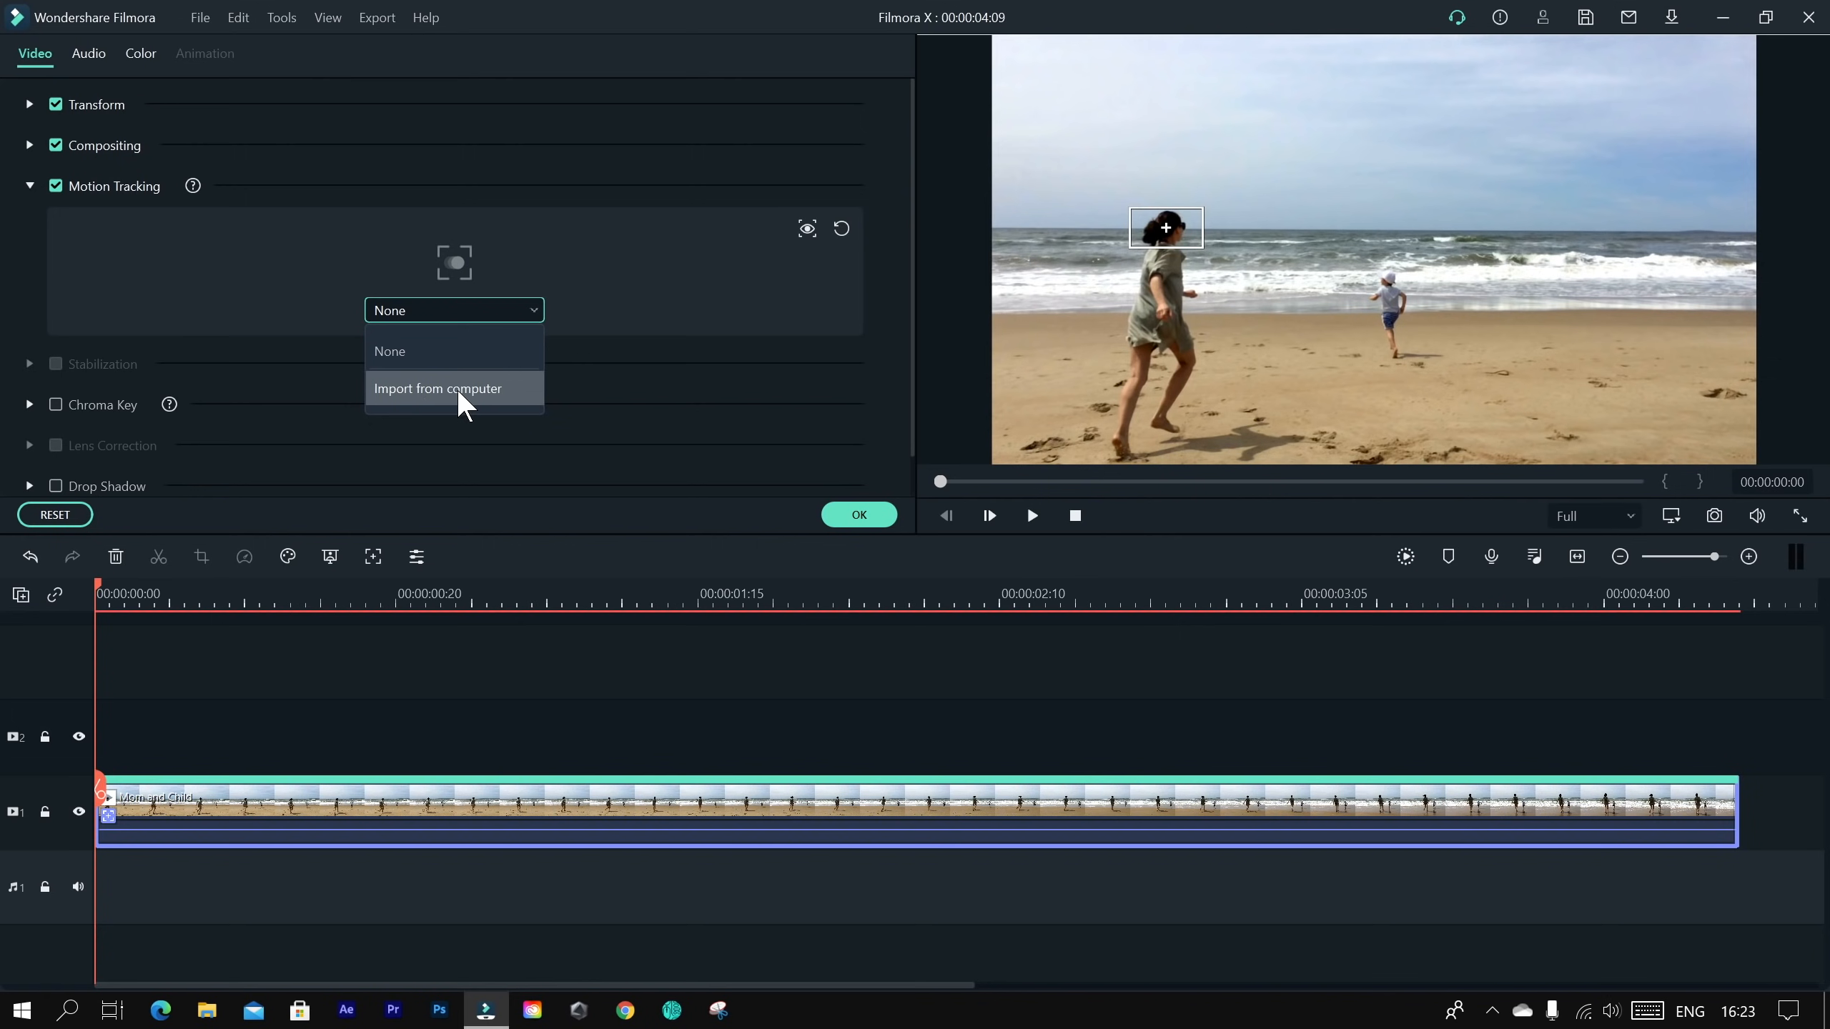
left_click(520, 808)
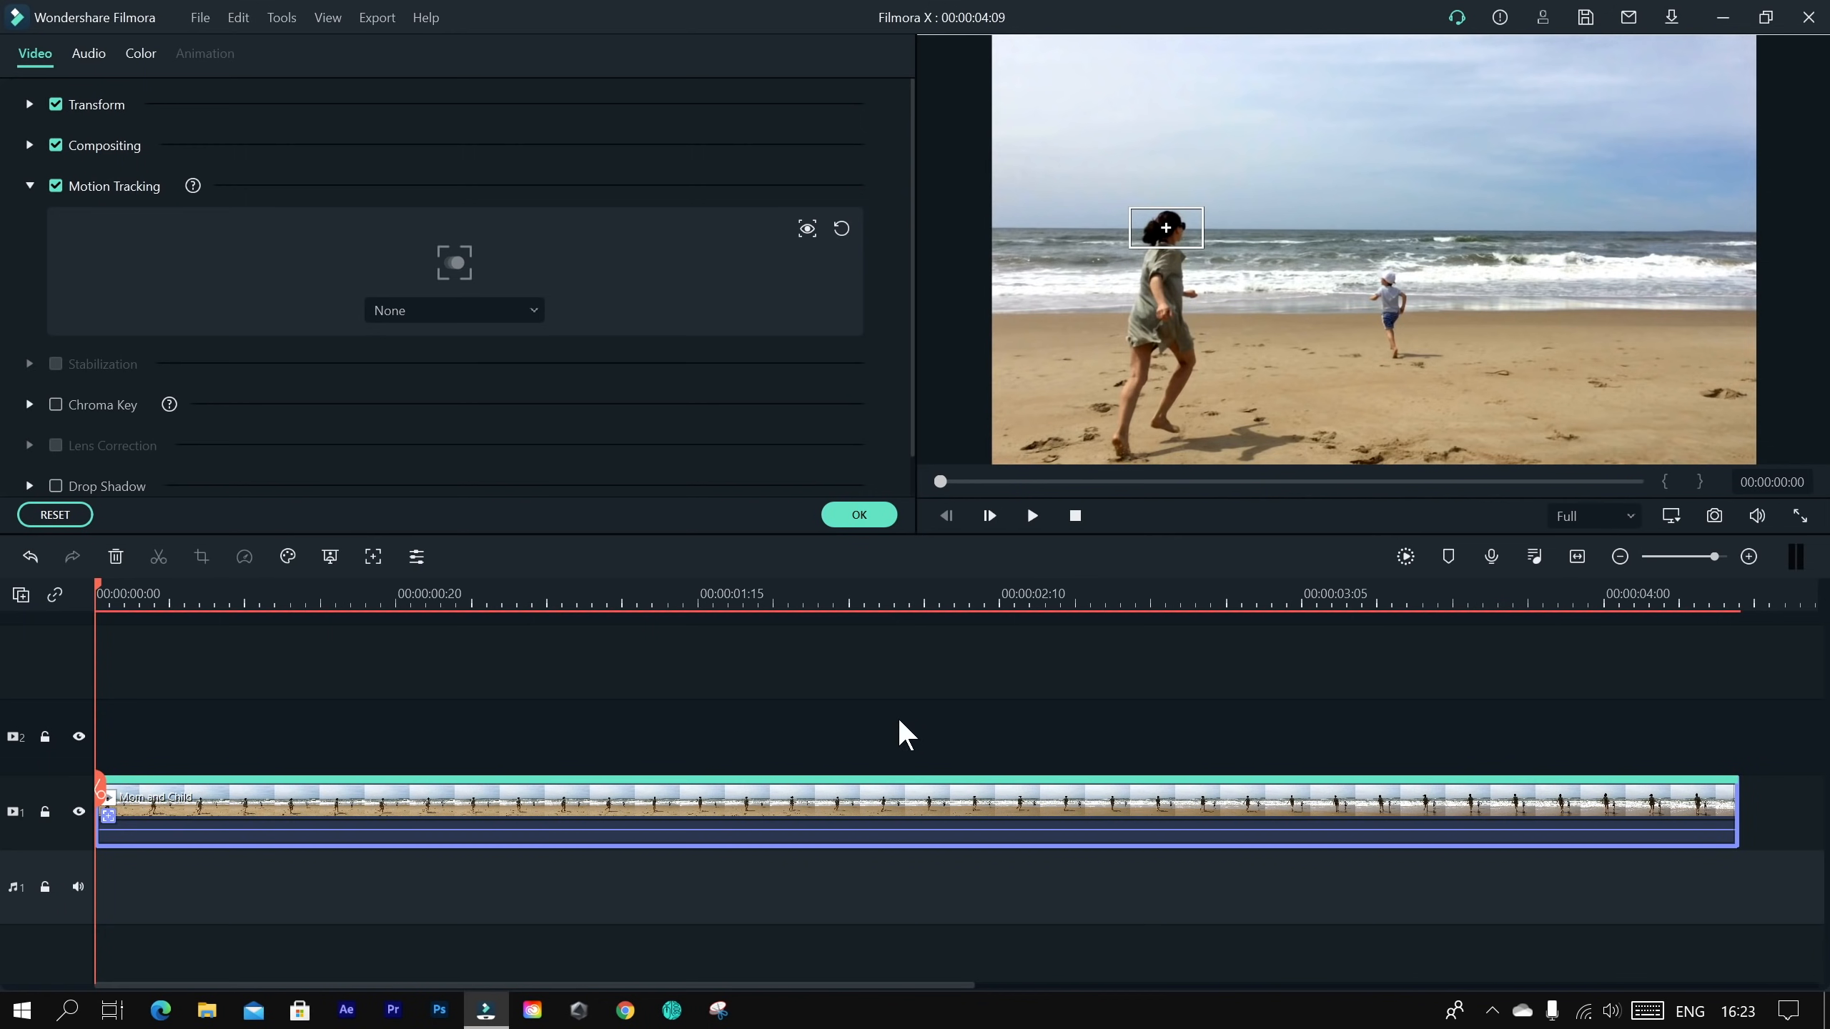
left_click(859, 520)
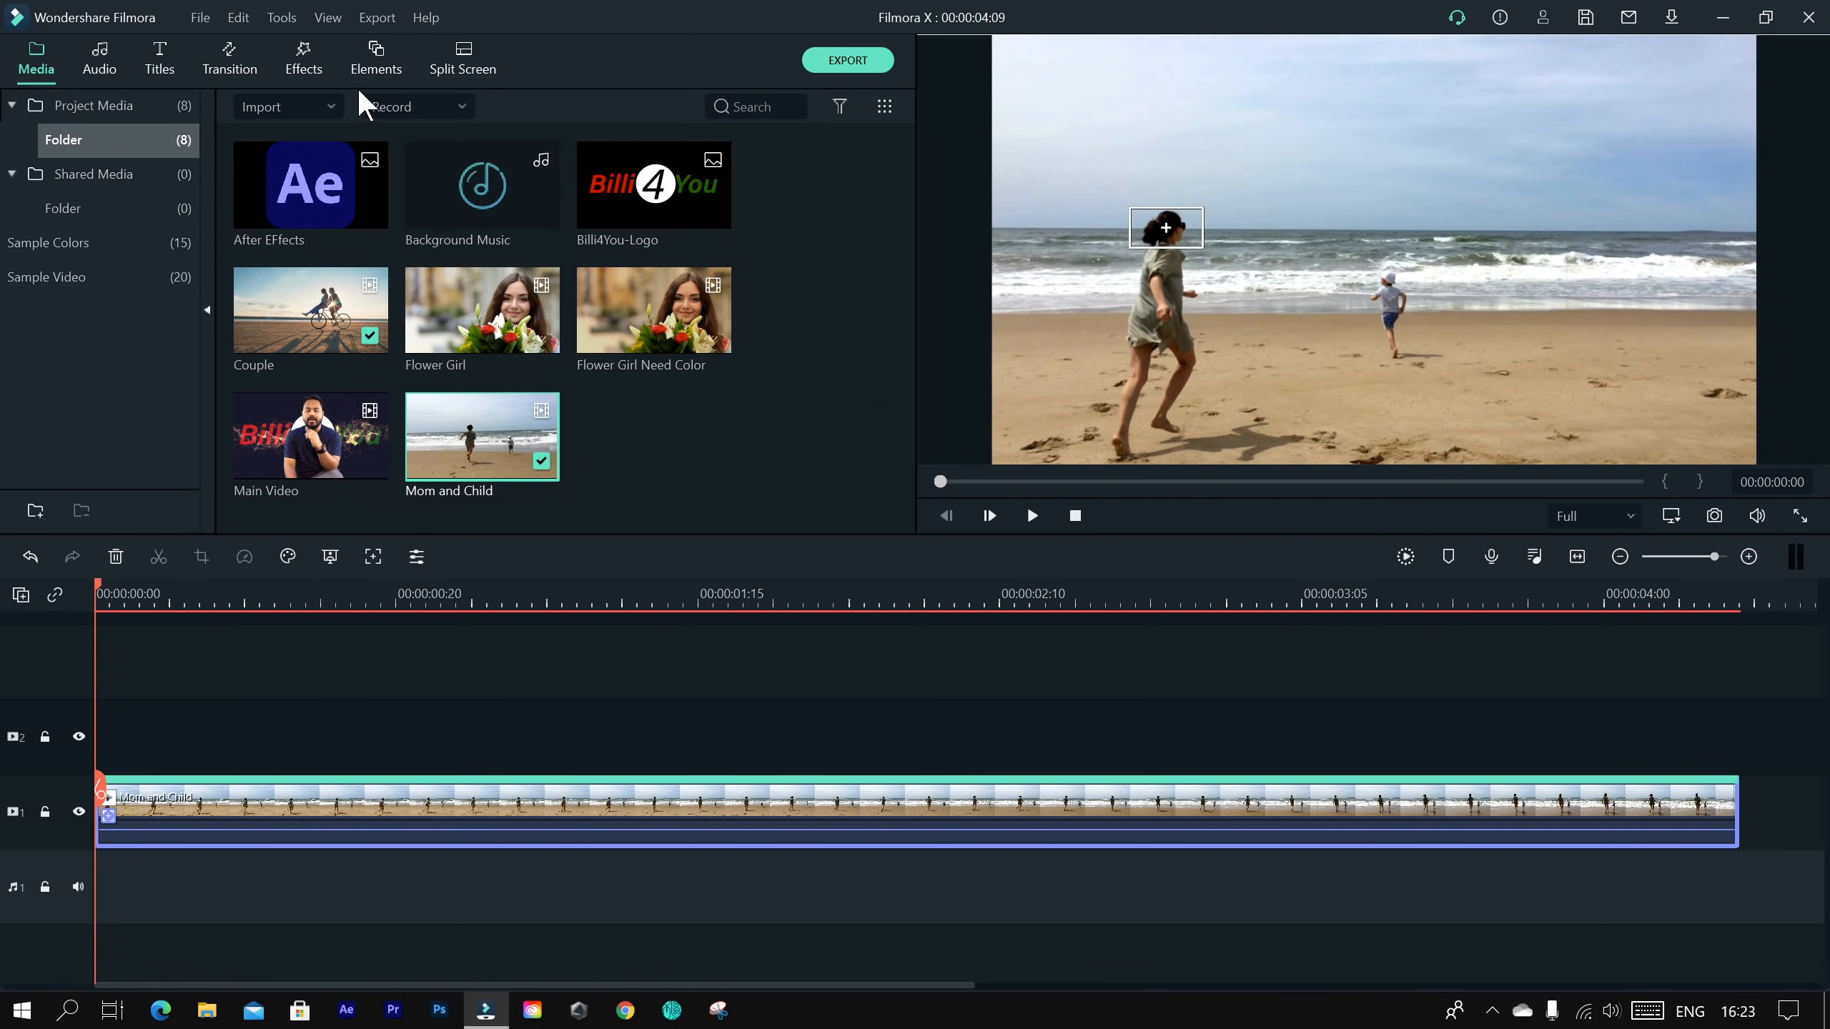
Step: Preview the Lightning Ball element and place it on track 2 at the start of the timeline, above the Mom and Child clip
left_click(157, 43)
left_click(376, 59)
scroll(416, 151, "up", 5)
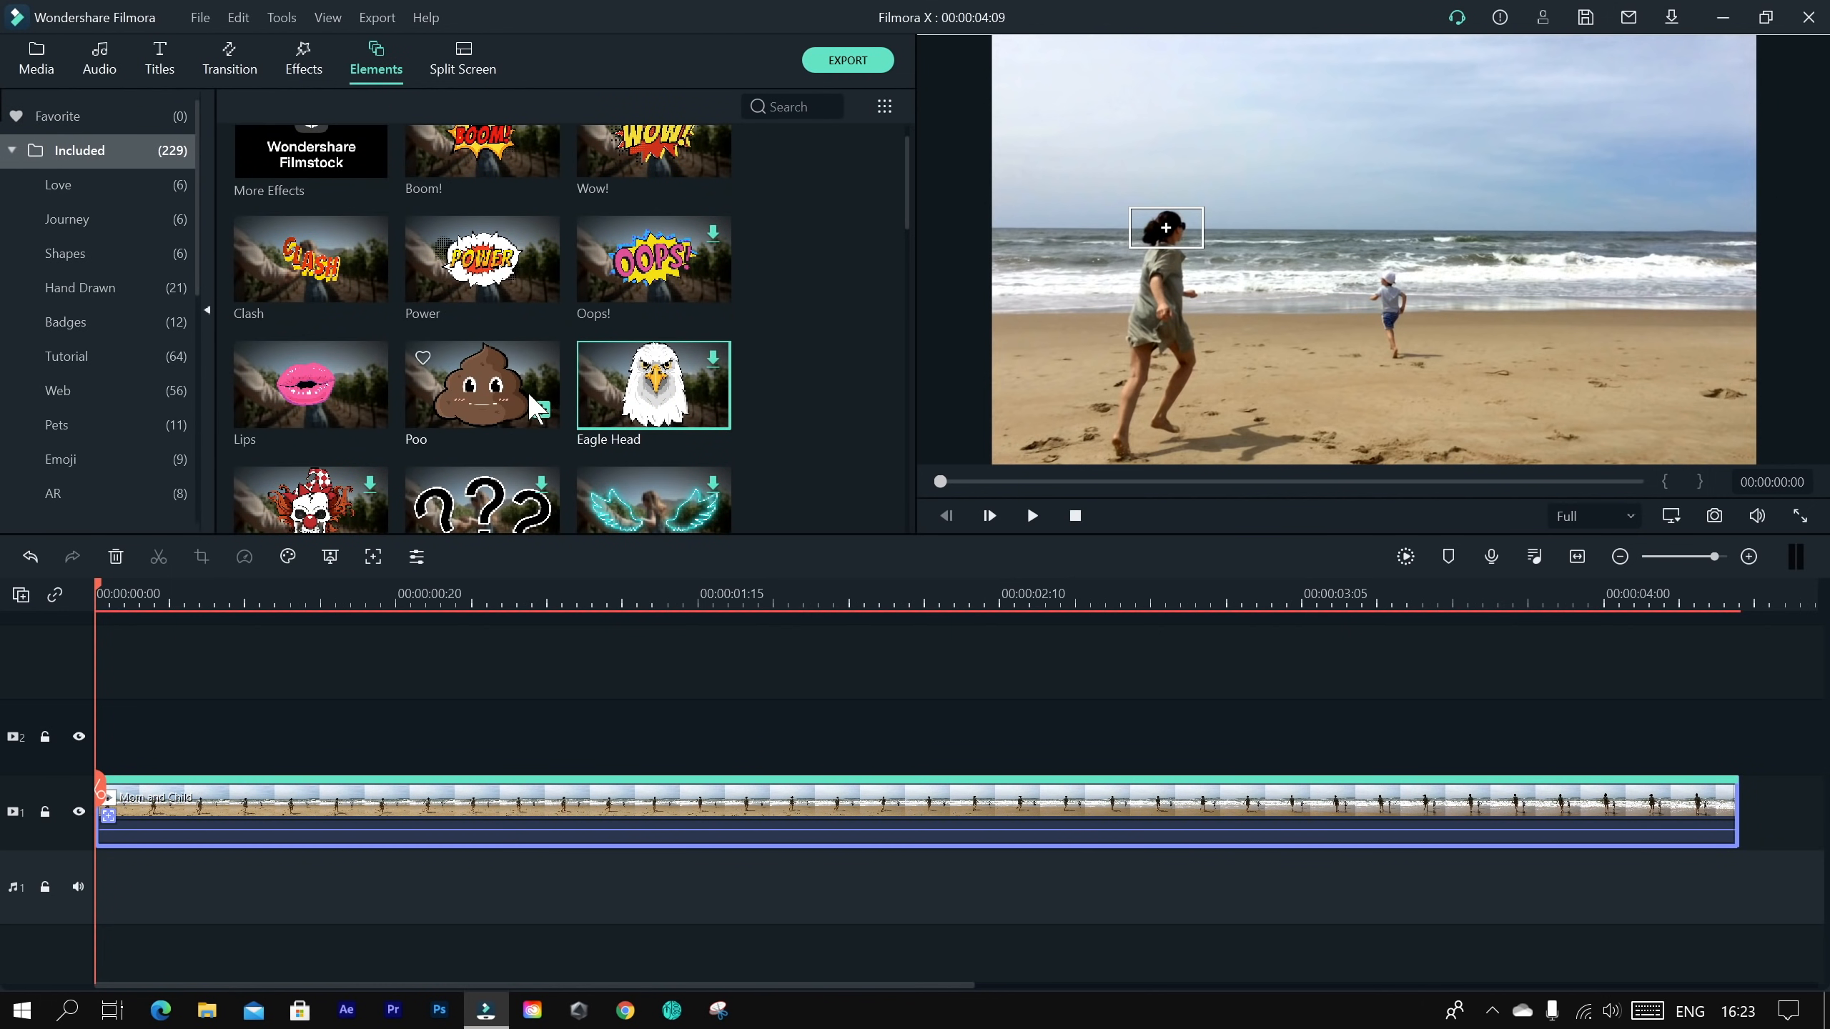
left_click(466, 461)
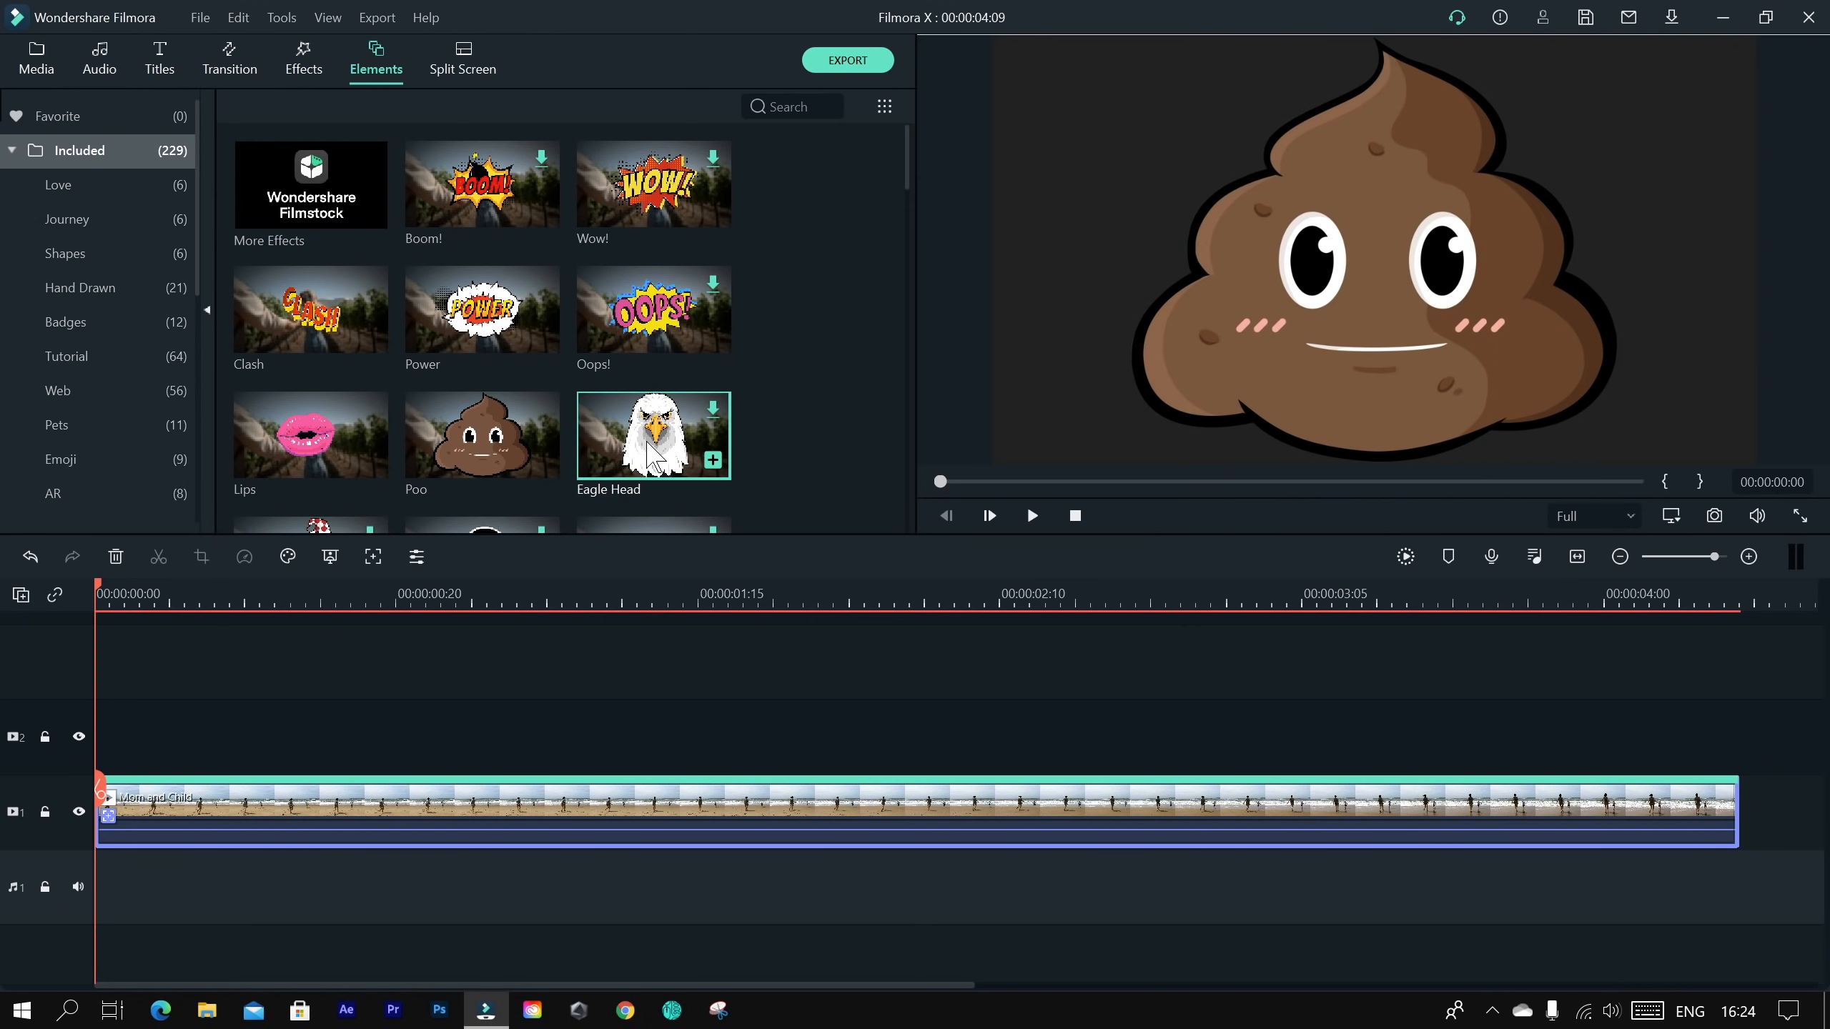
left_click(904, 179)
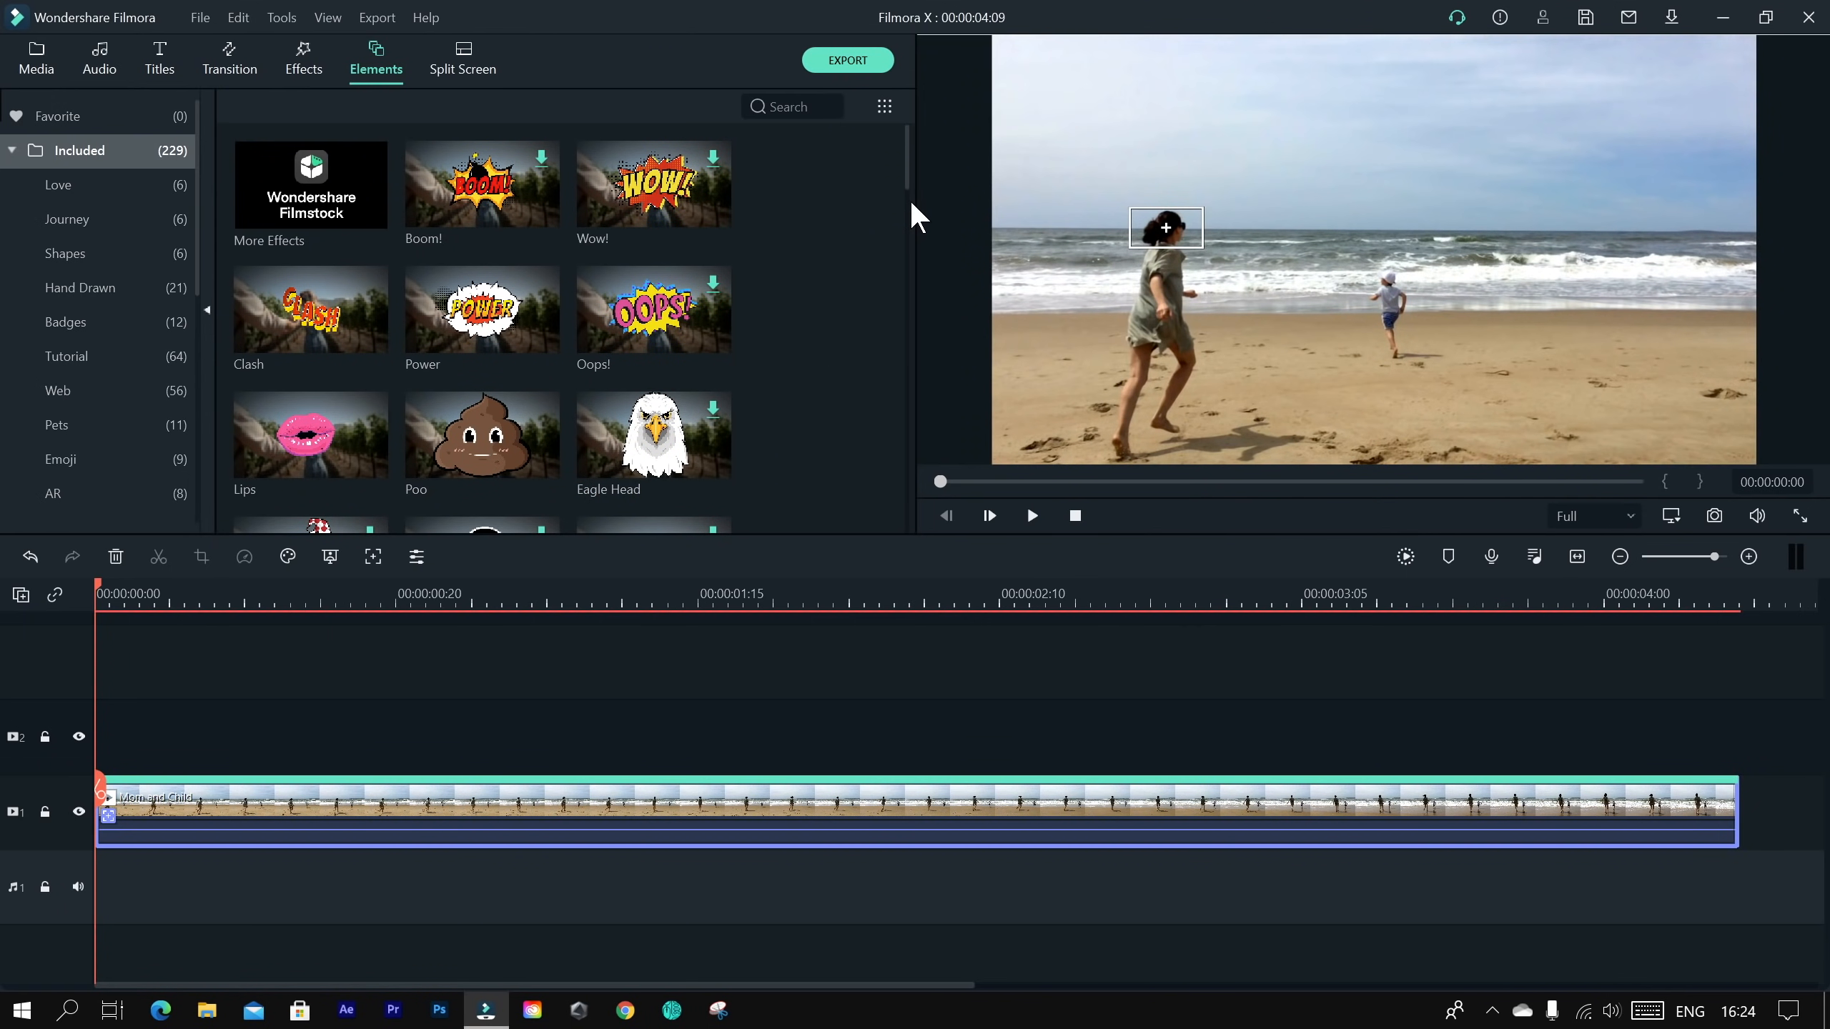
left_click_drag(904, 183, 885, 240)
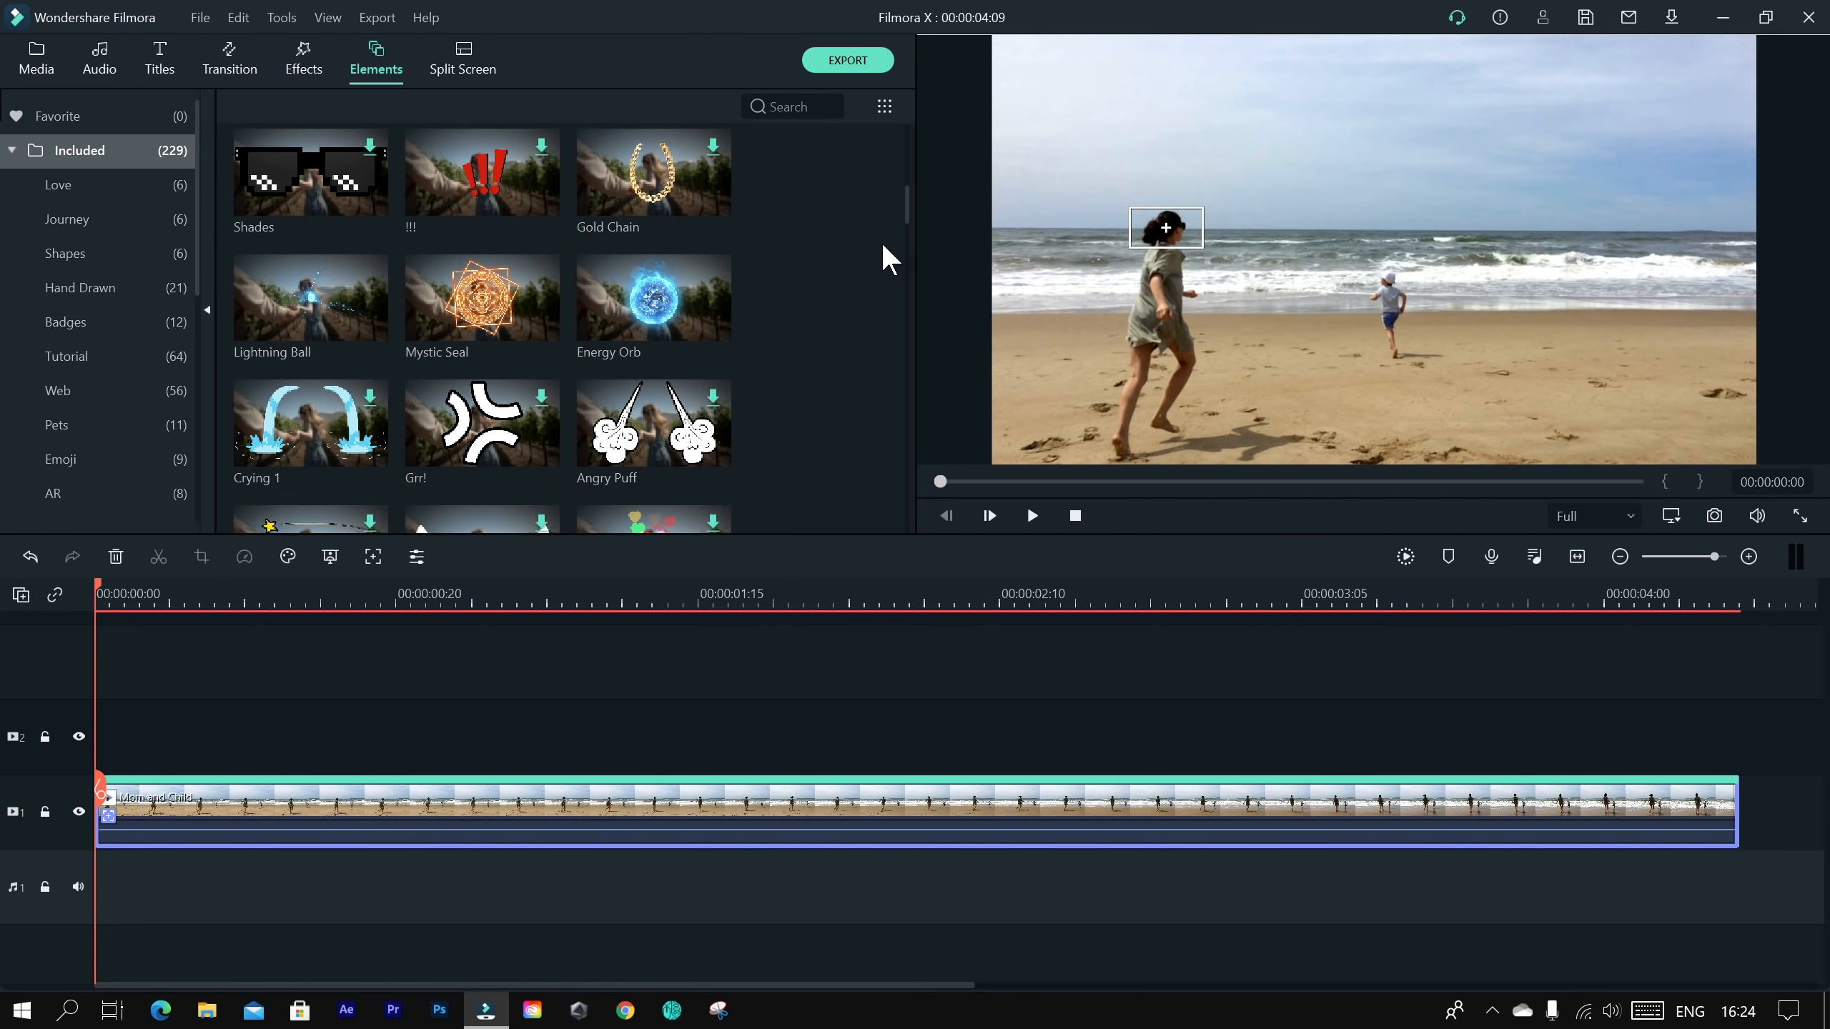
left_click(332, 296)
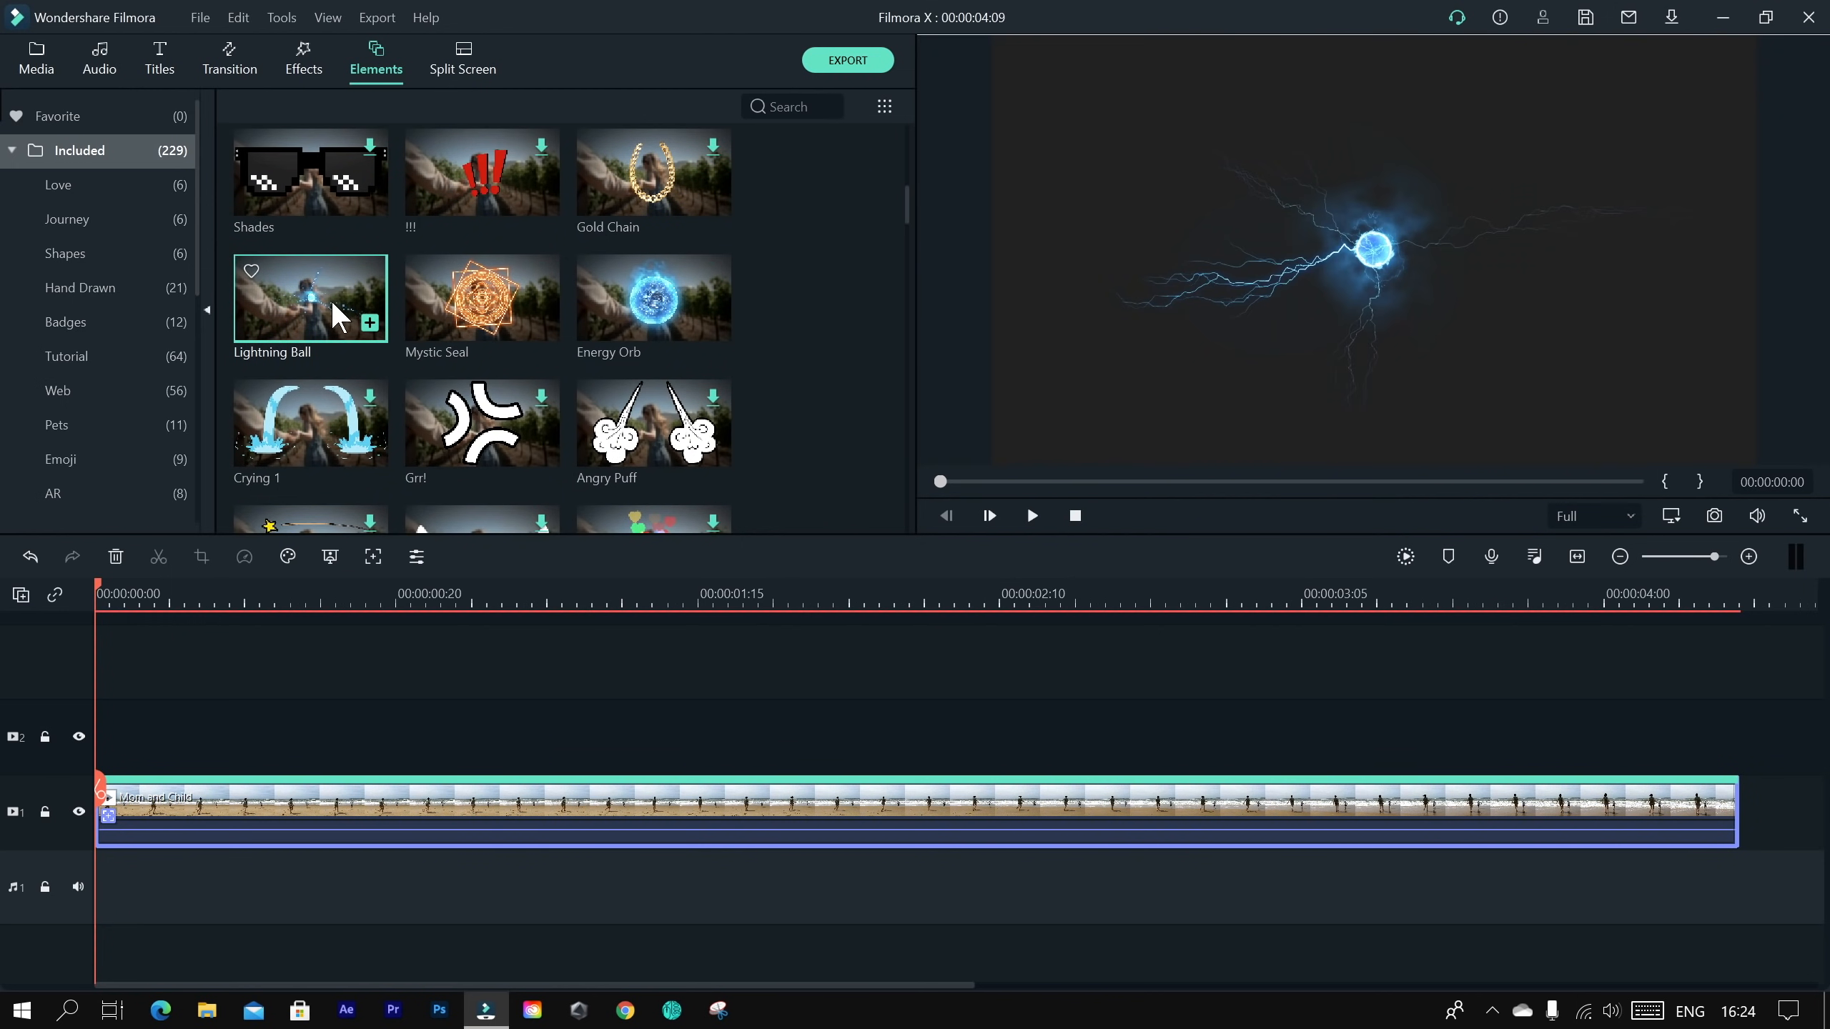
key("space")
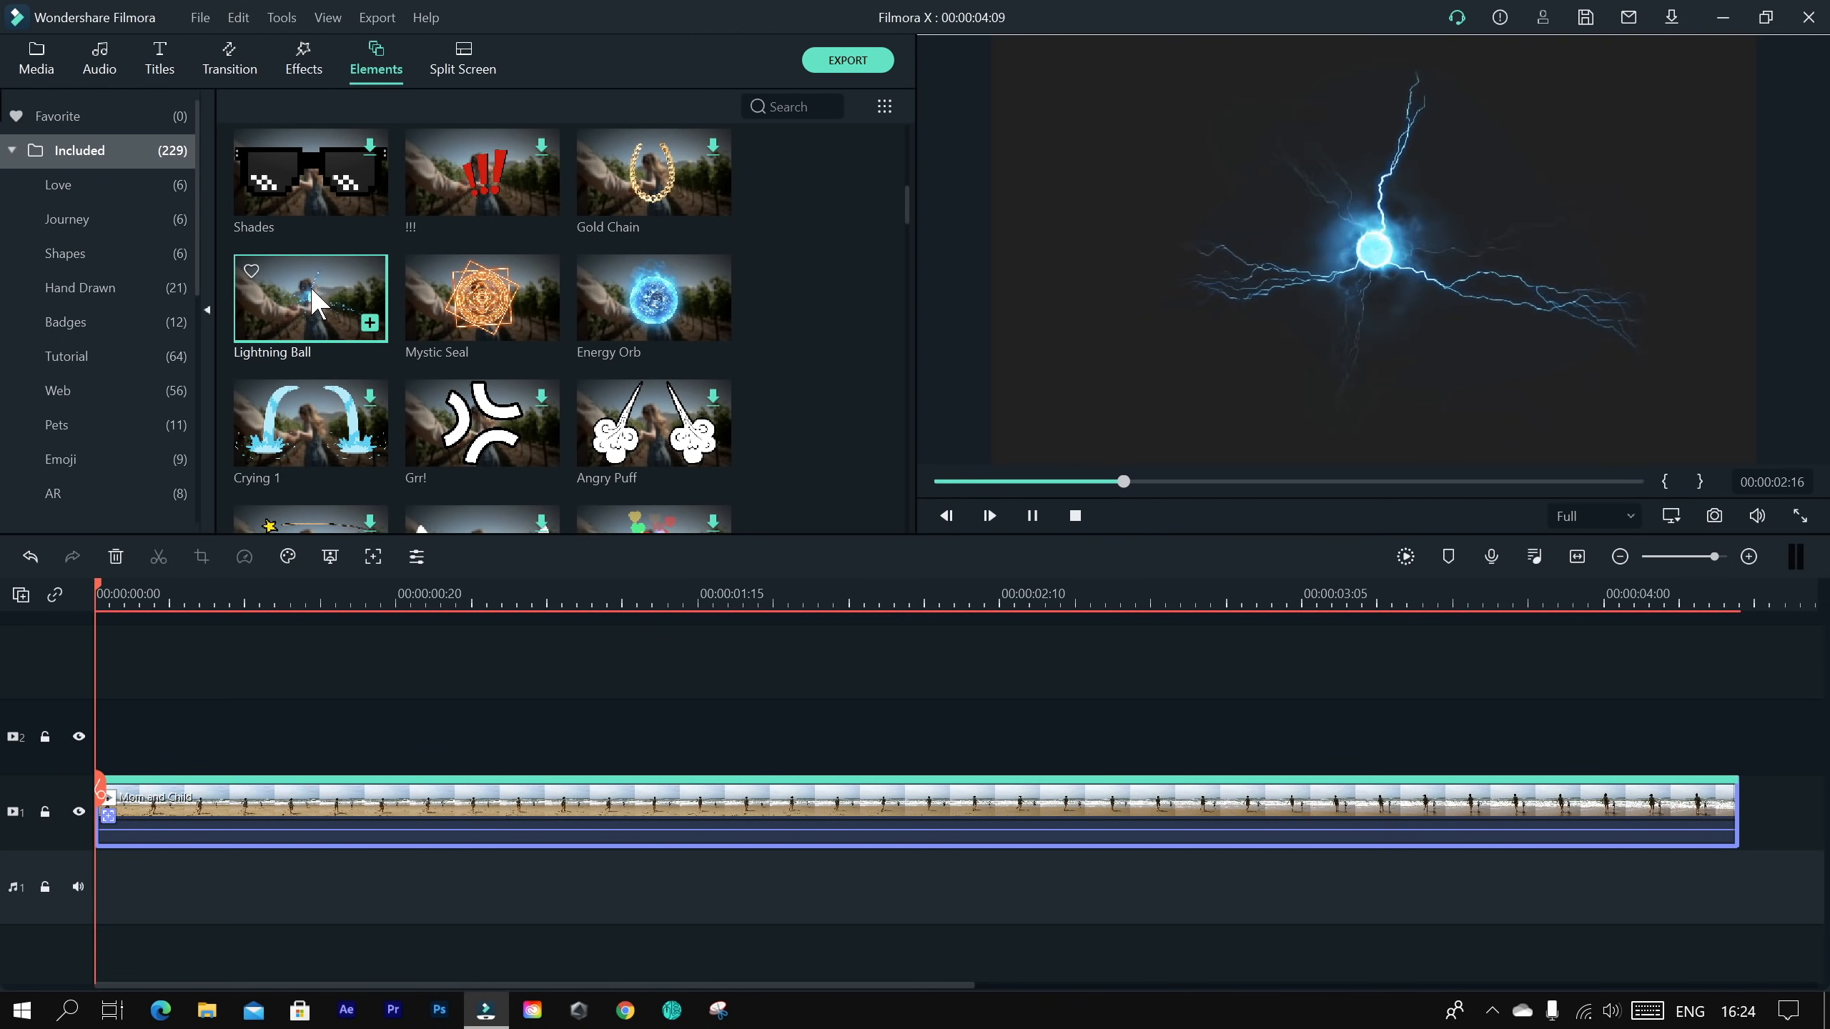
left_click_drag(318, 291, 109, 732)
Step: Split the Lightning Ball clip at 00:00:04:09, where the Mom and Child clip ends, and delete the excess part
left_click(729, 605)
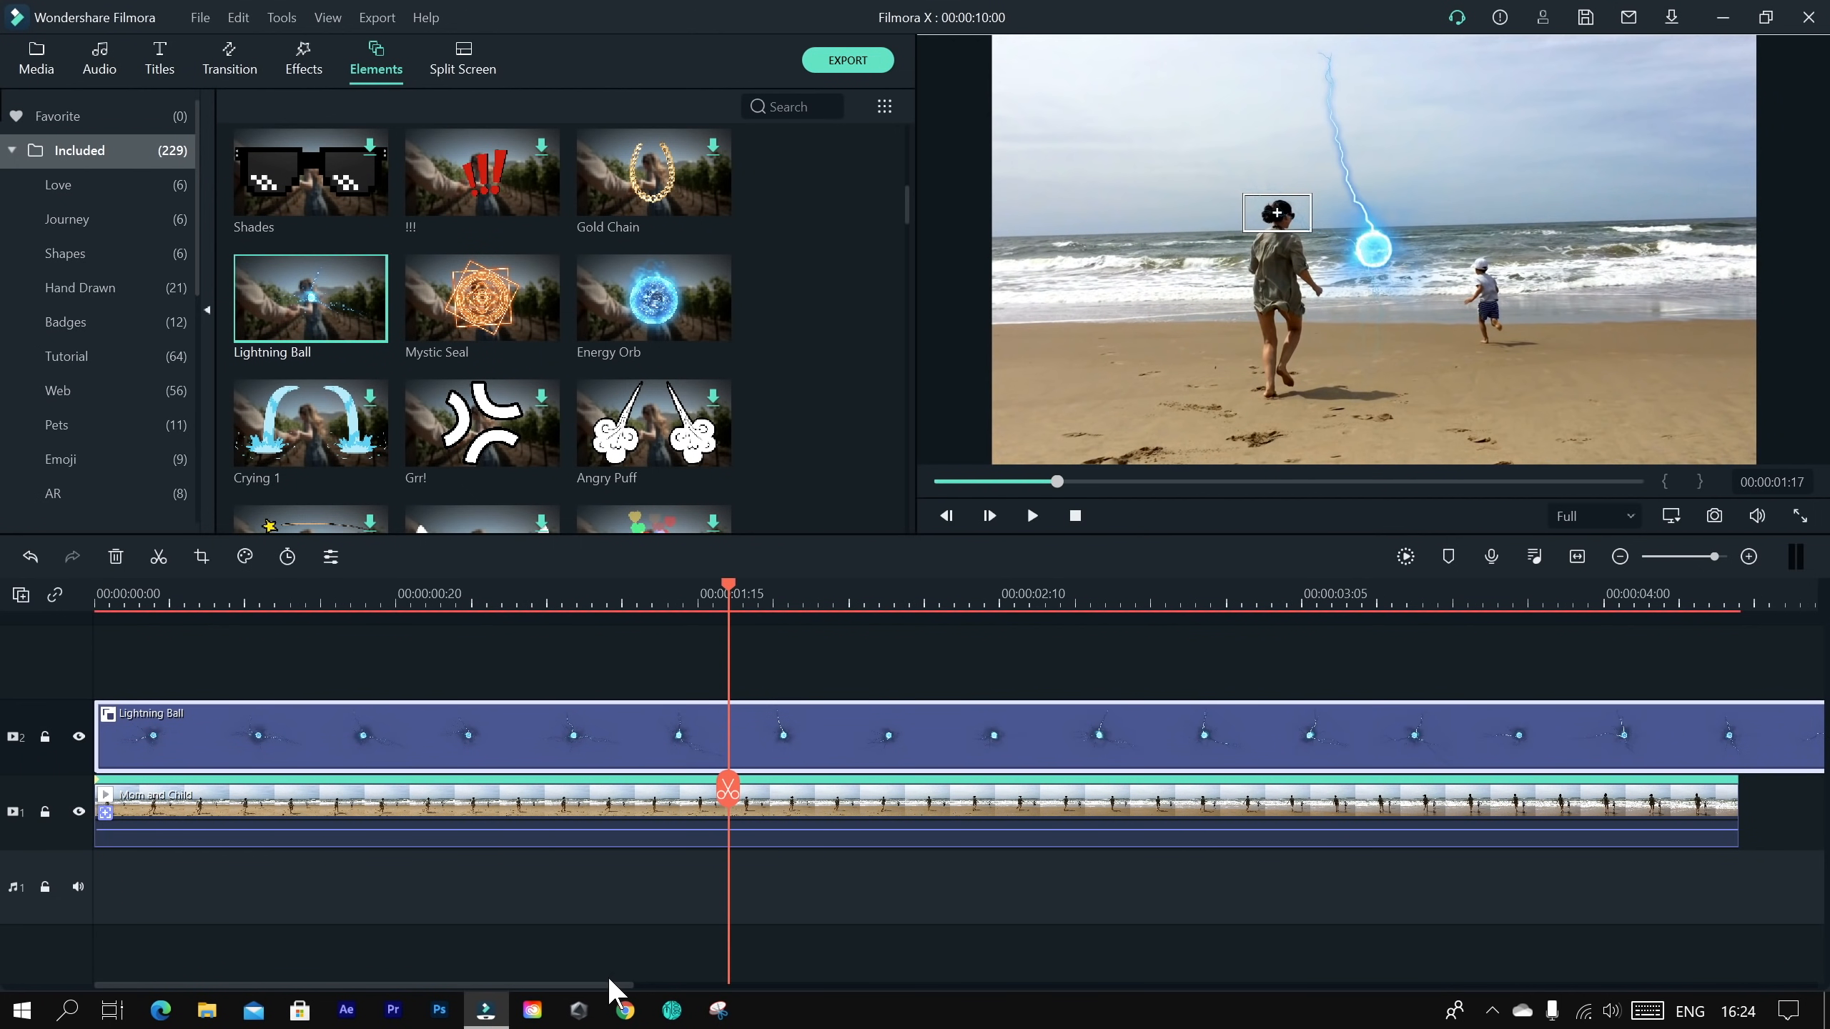
left_click_drag(620, 984, 988, 968)
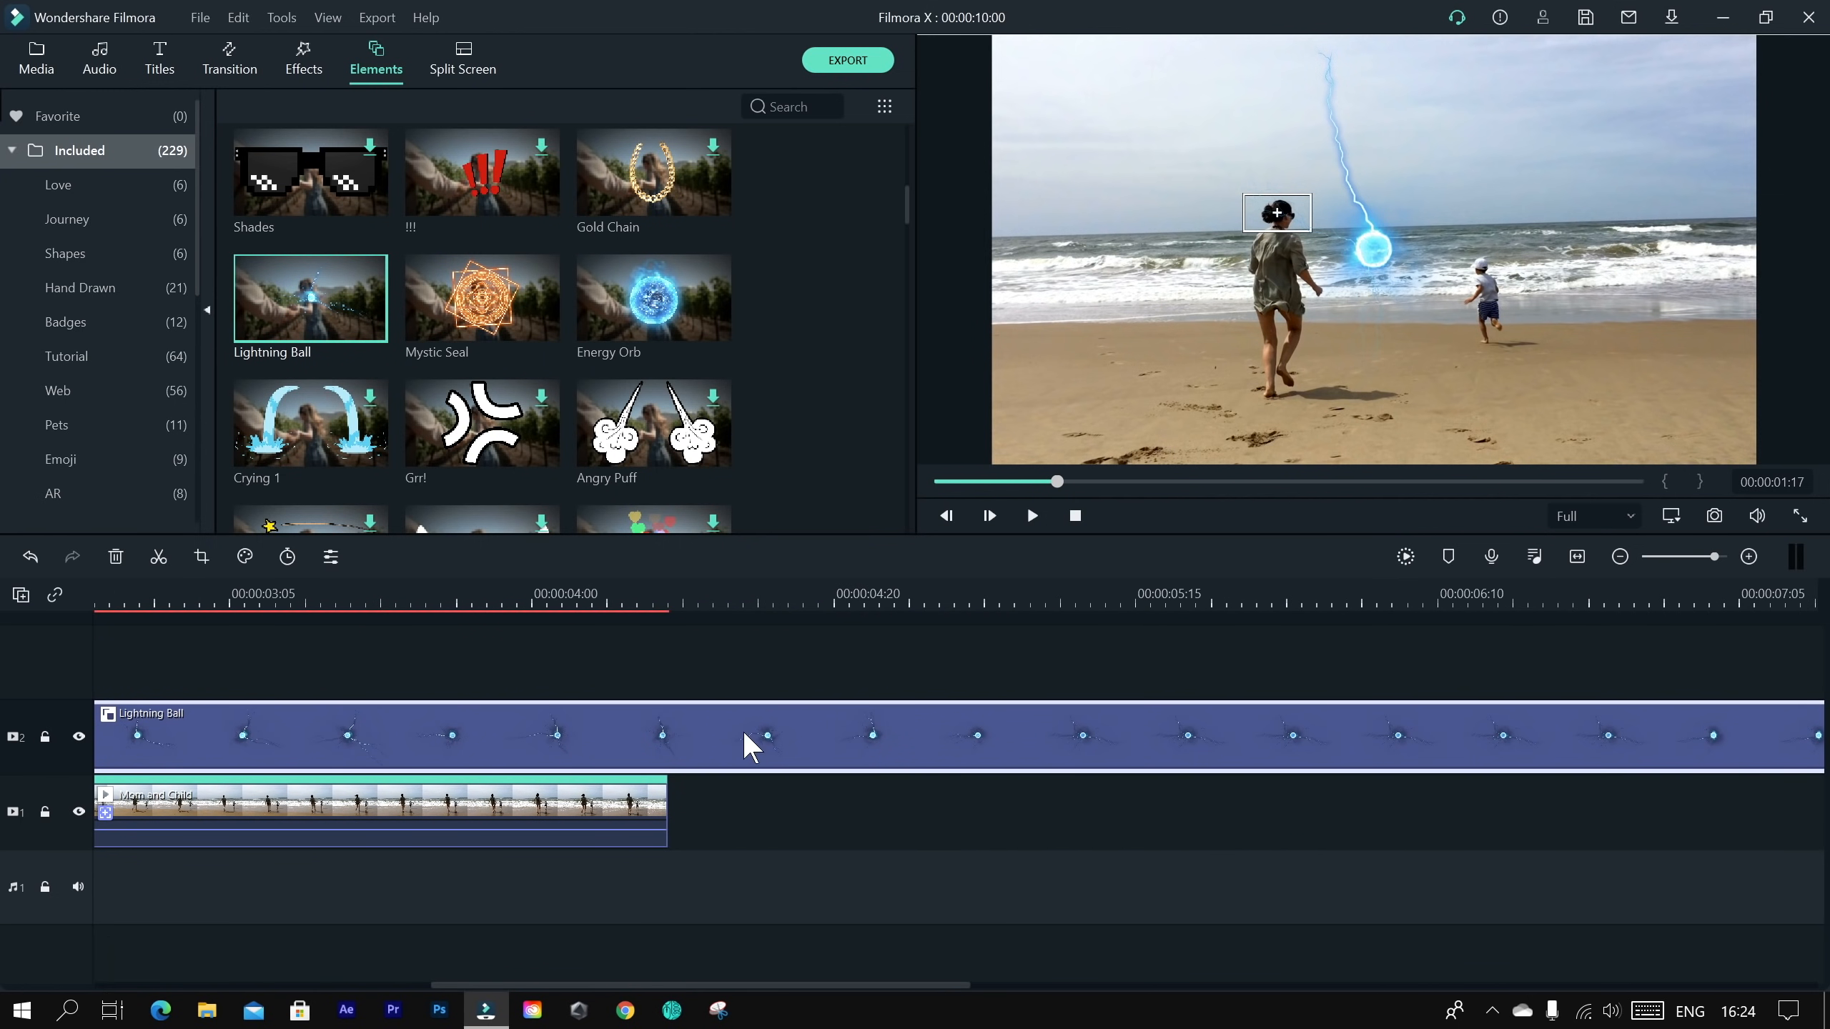
left_click(652, 597)
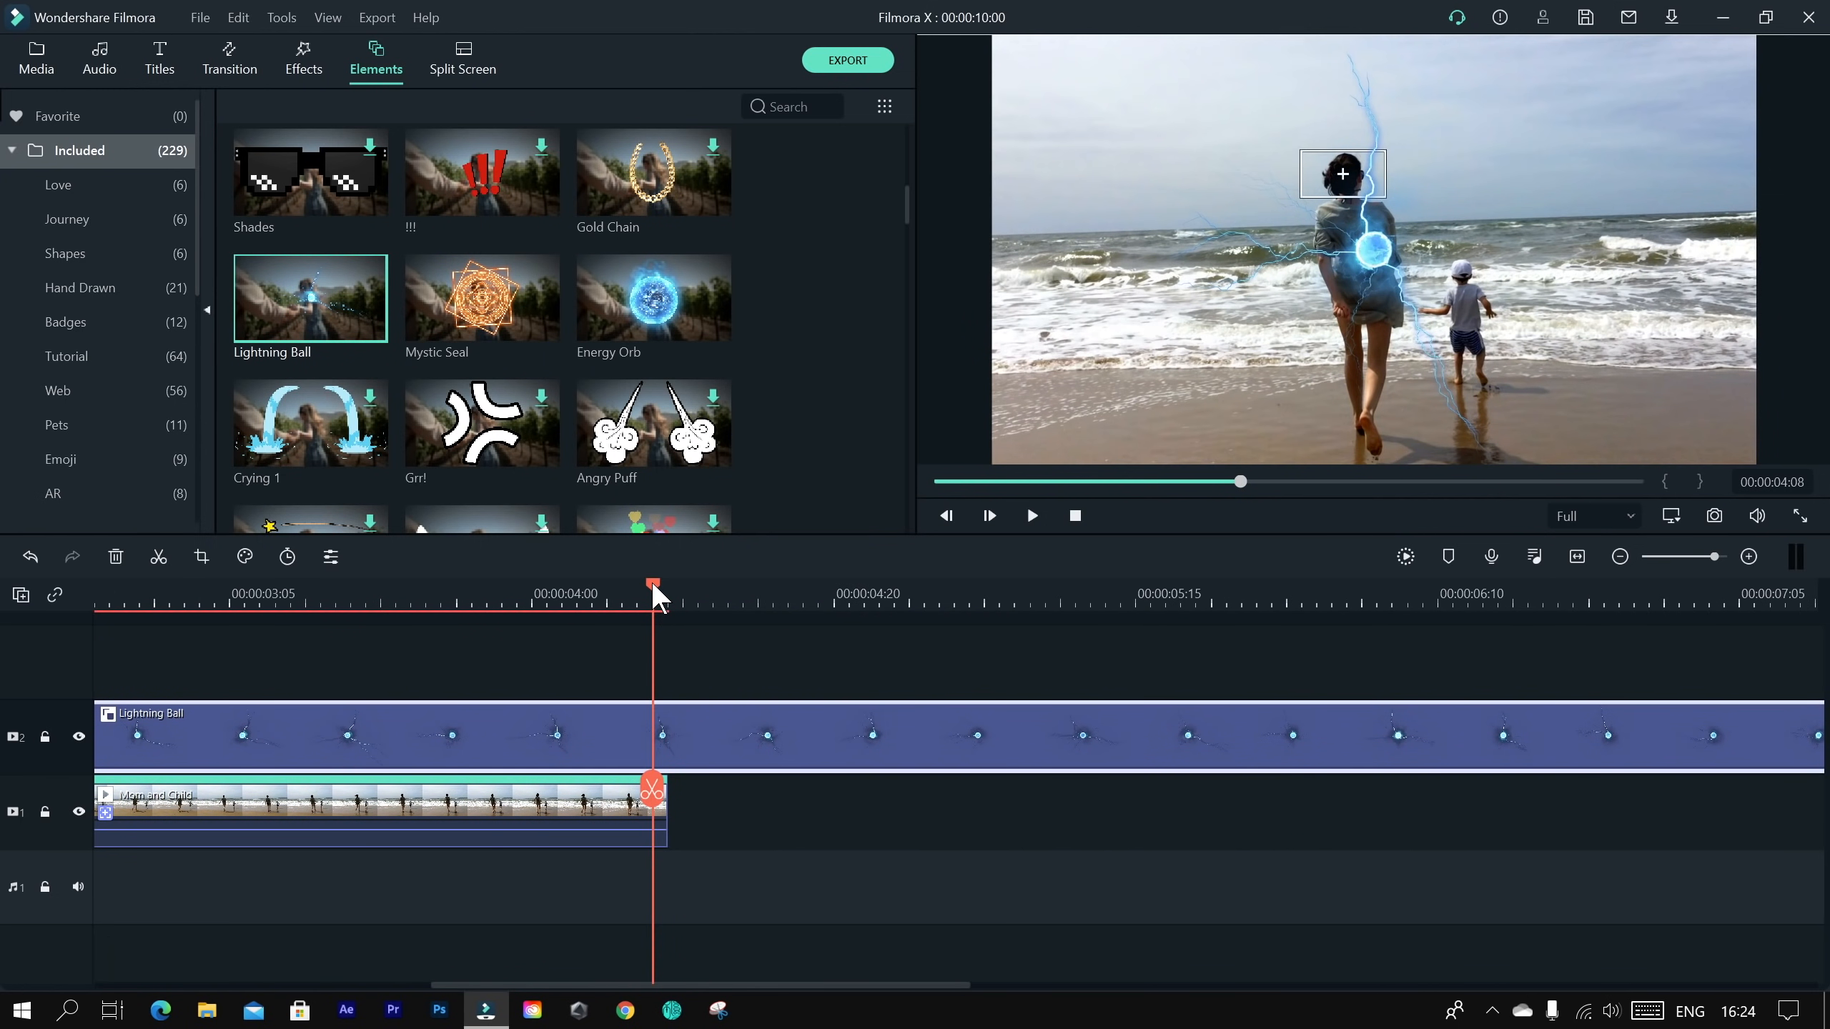
left_click_drag(660, 597, 673, 609)
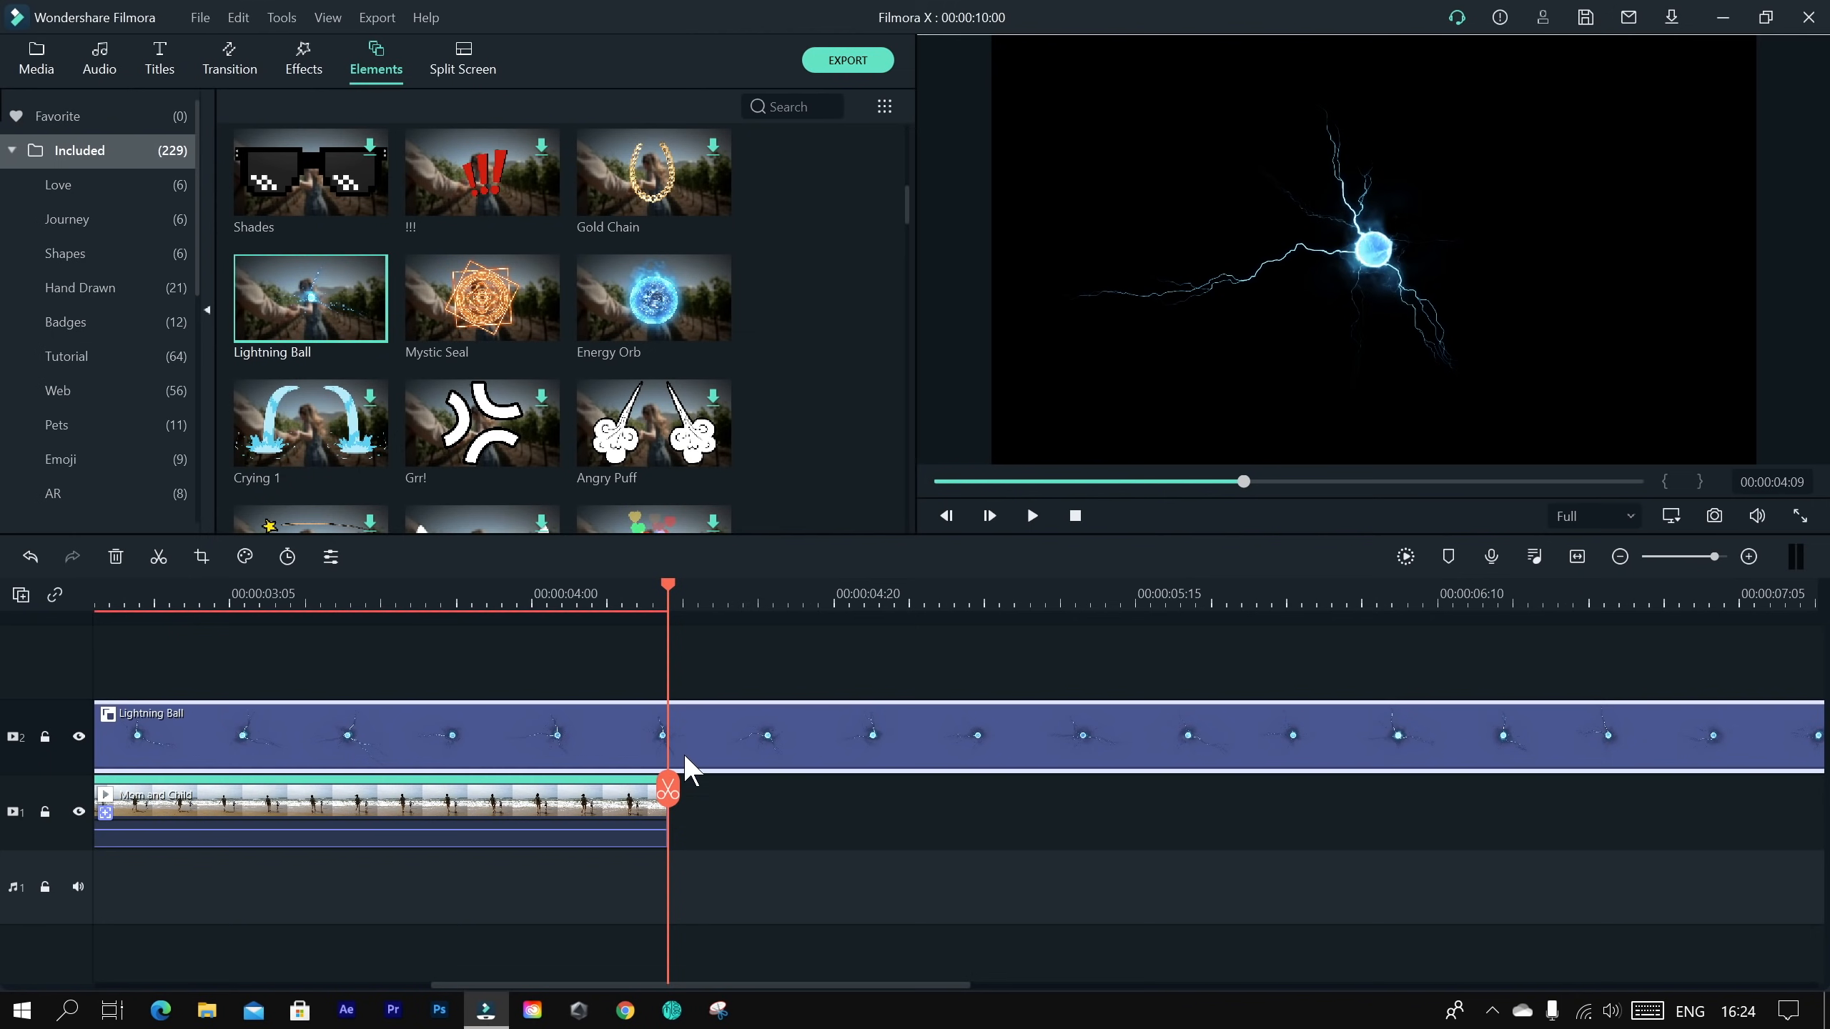
left_click(680, 806)
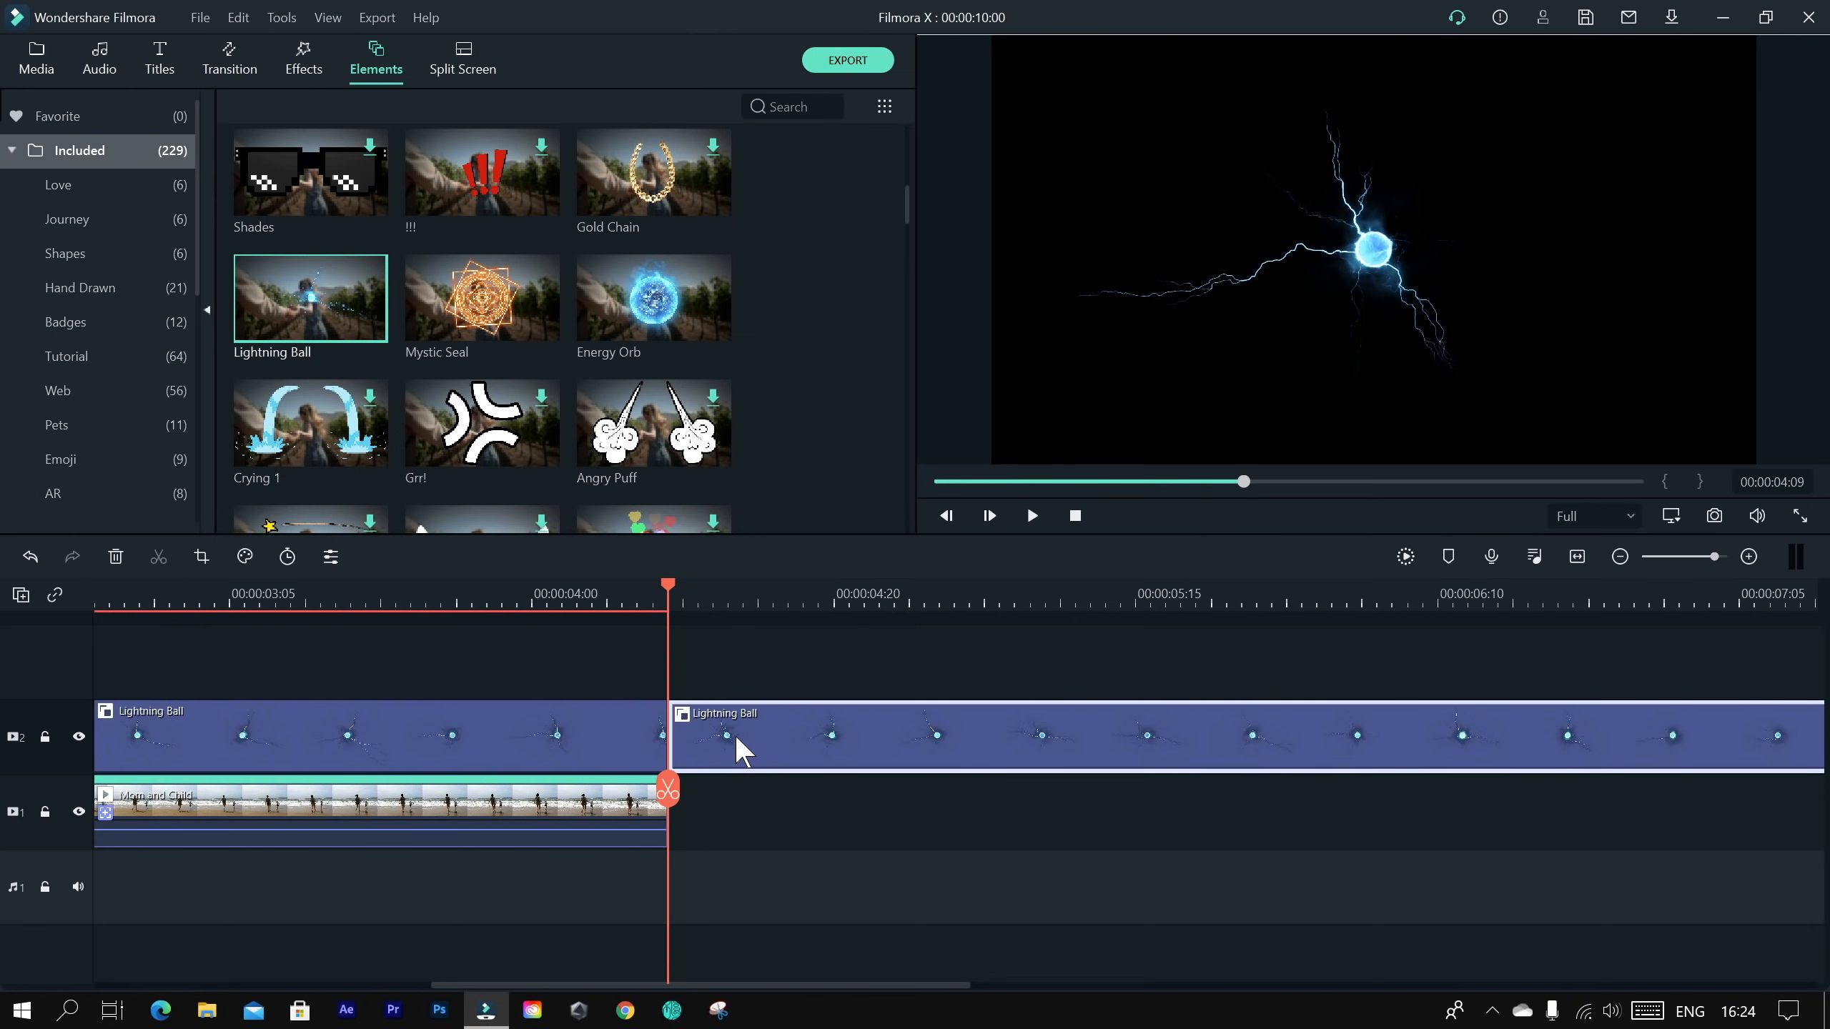
key("Delete")
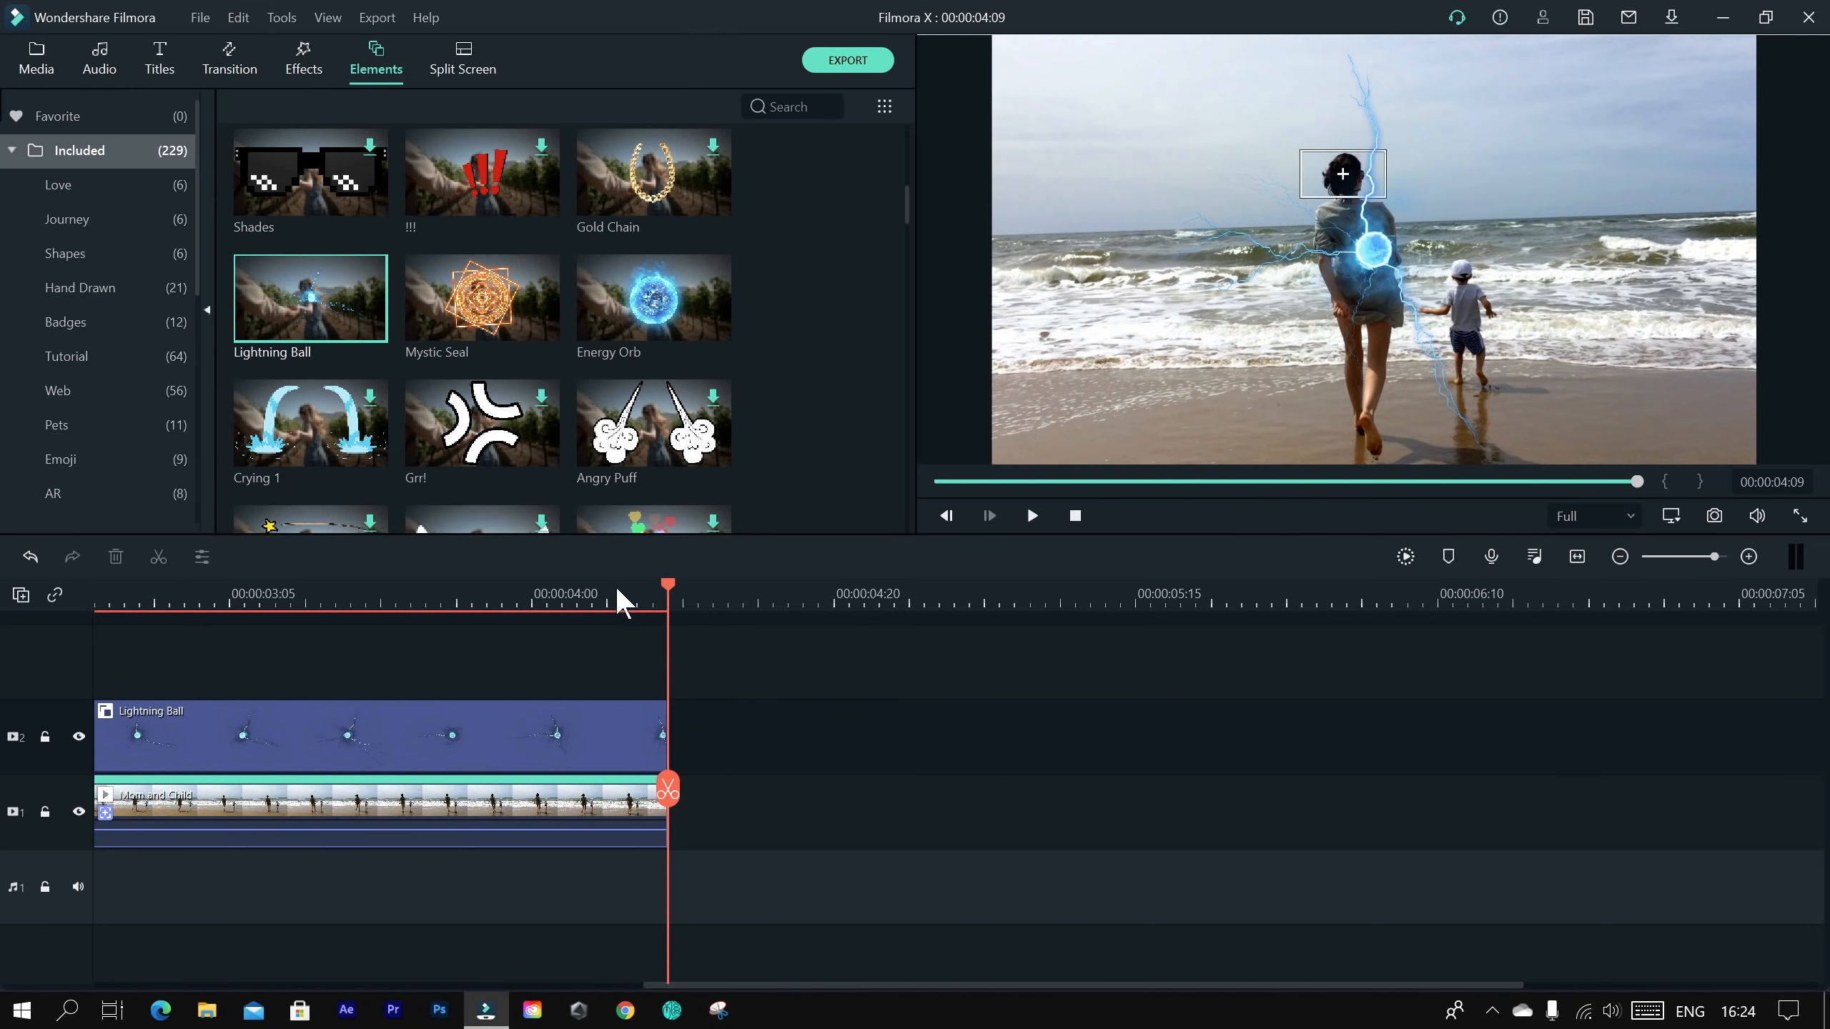
Step: Play the video with the Lightning Ball overlay and return the playhead to the beginning
left_click(441, 603)
left_click_drag(440, 583, 2, 706)
key("space")
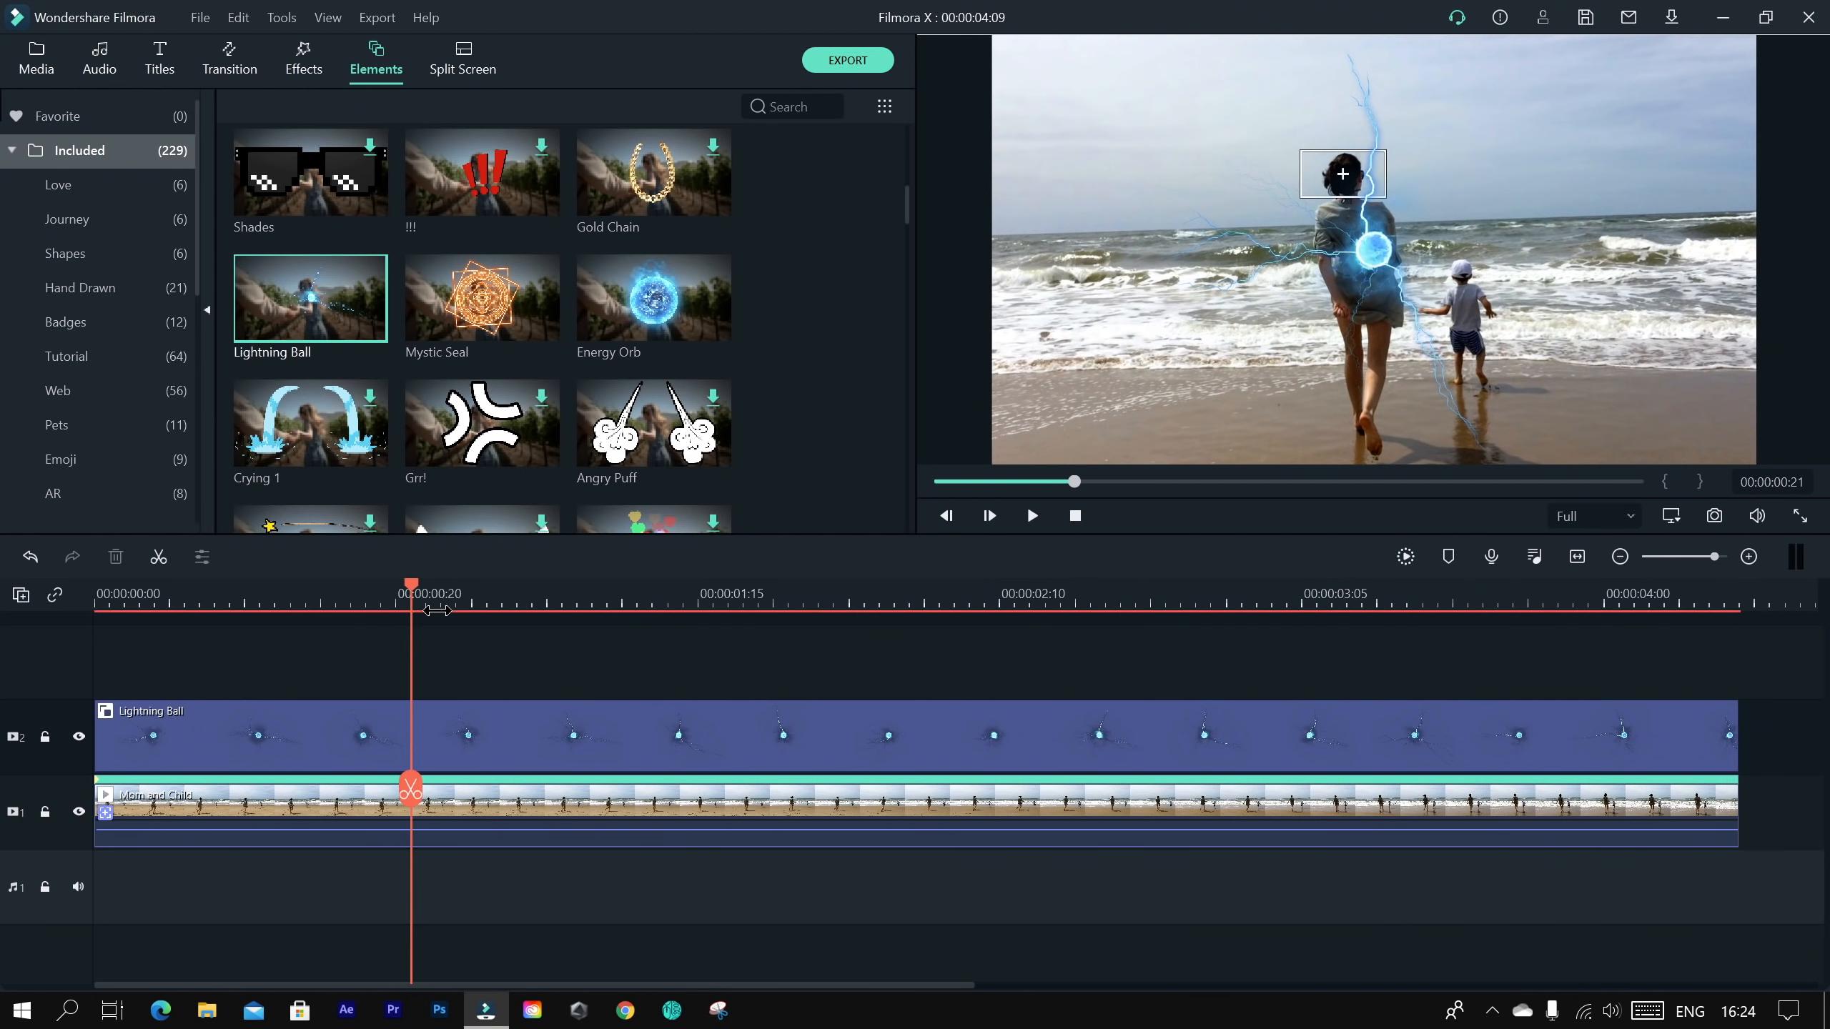
left_click(410, 604)
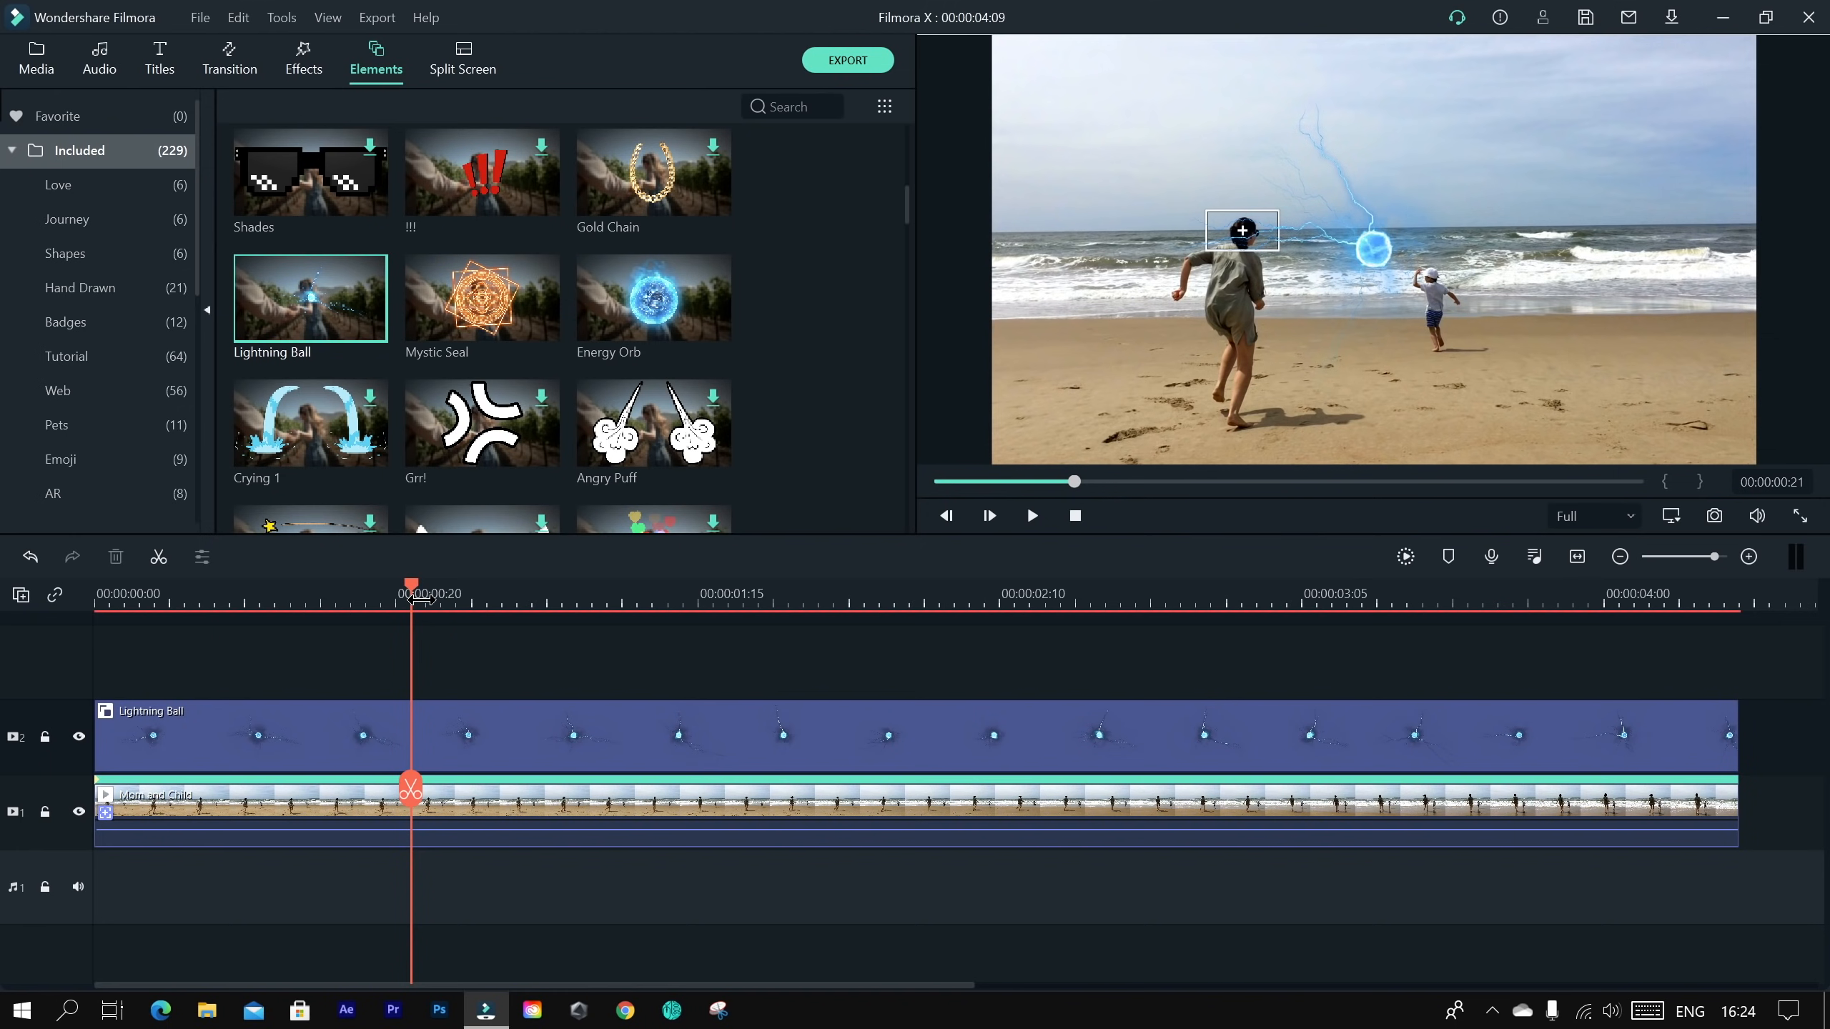
left_click_drag(420, 600, 12, 621)
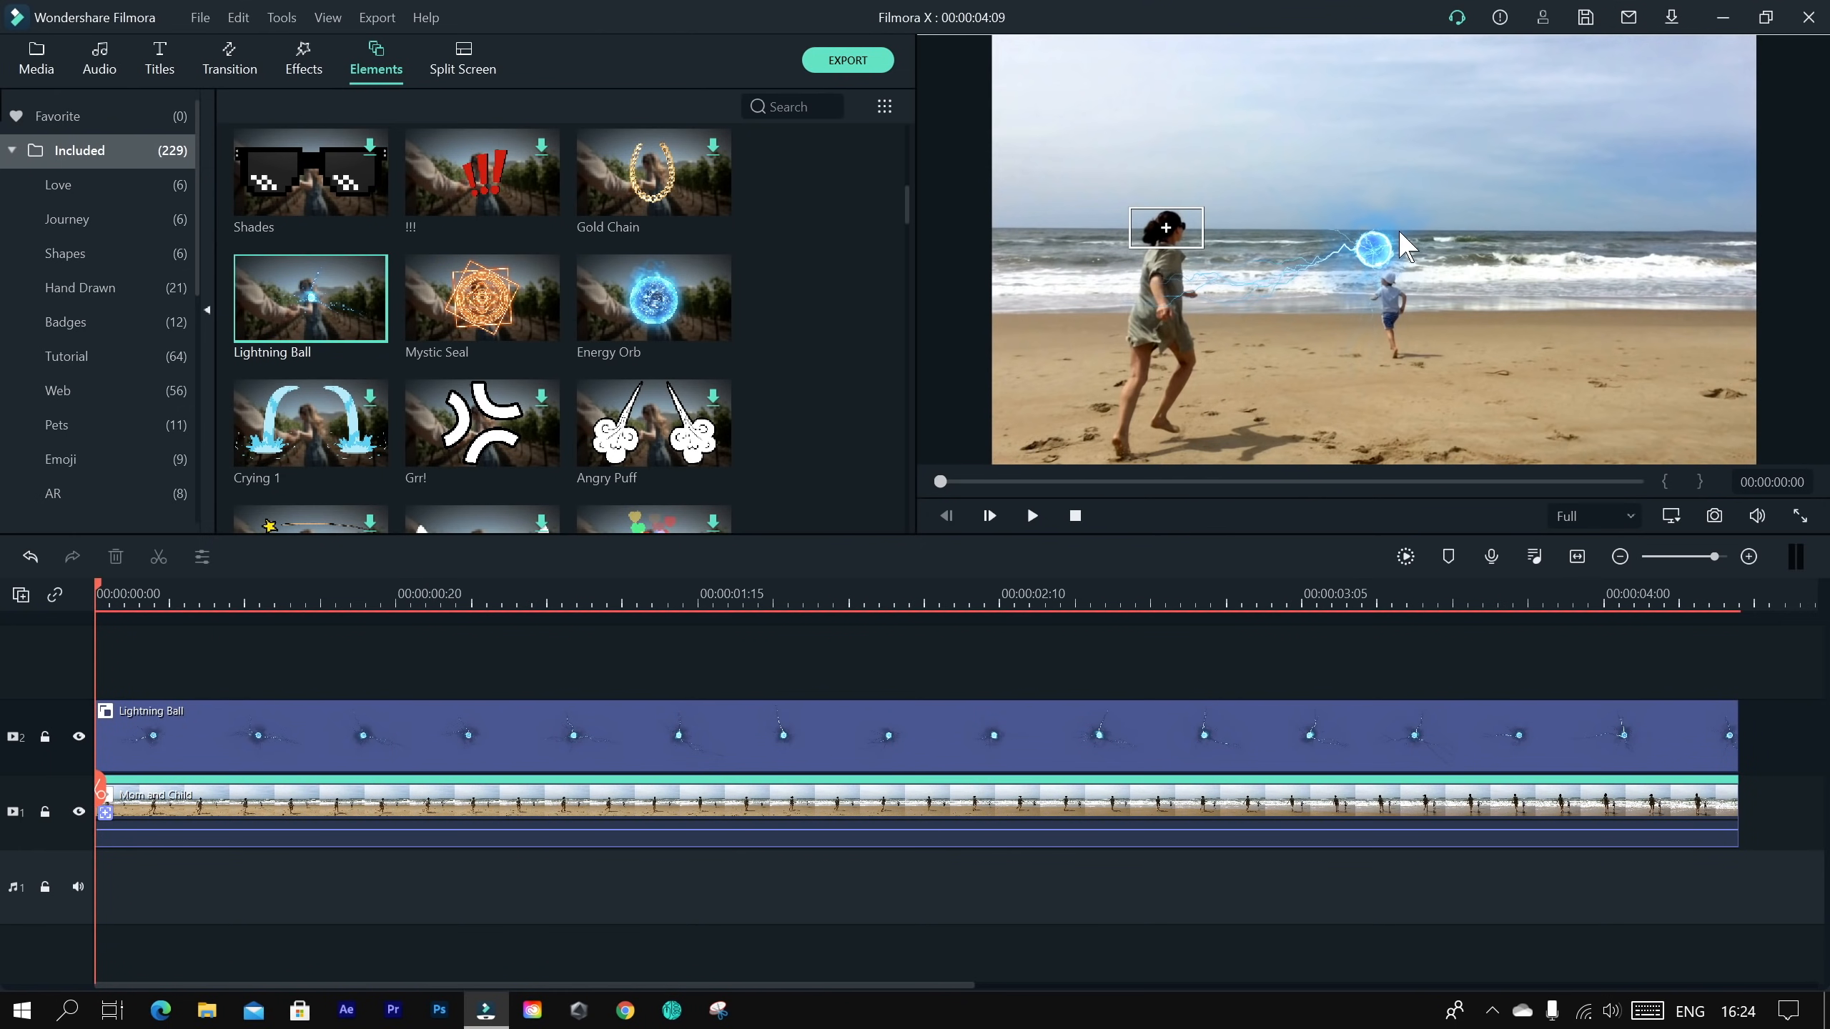
Step: Enlarge the Lightning Ball overlay slightly and center its glowing ball on the woman's head in the first frame
left_click(657, 734)
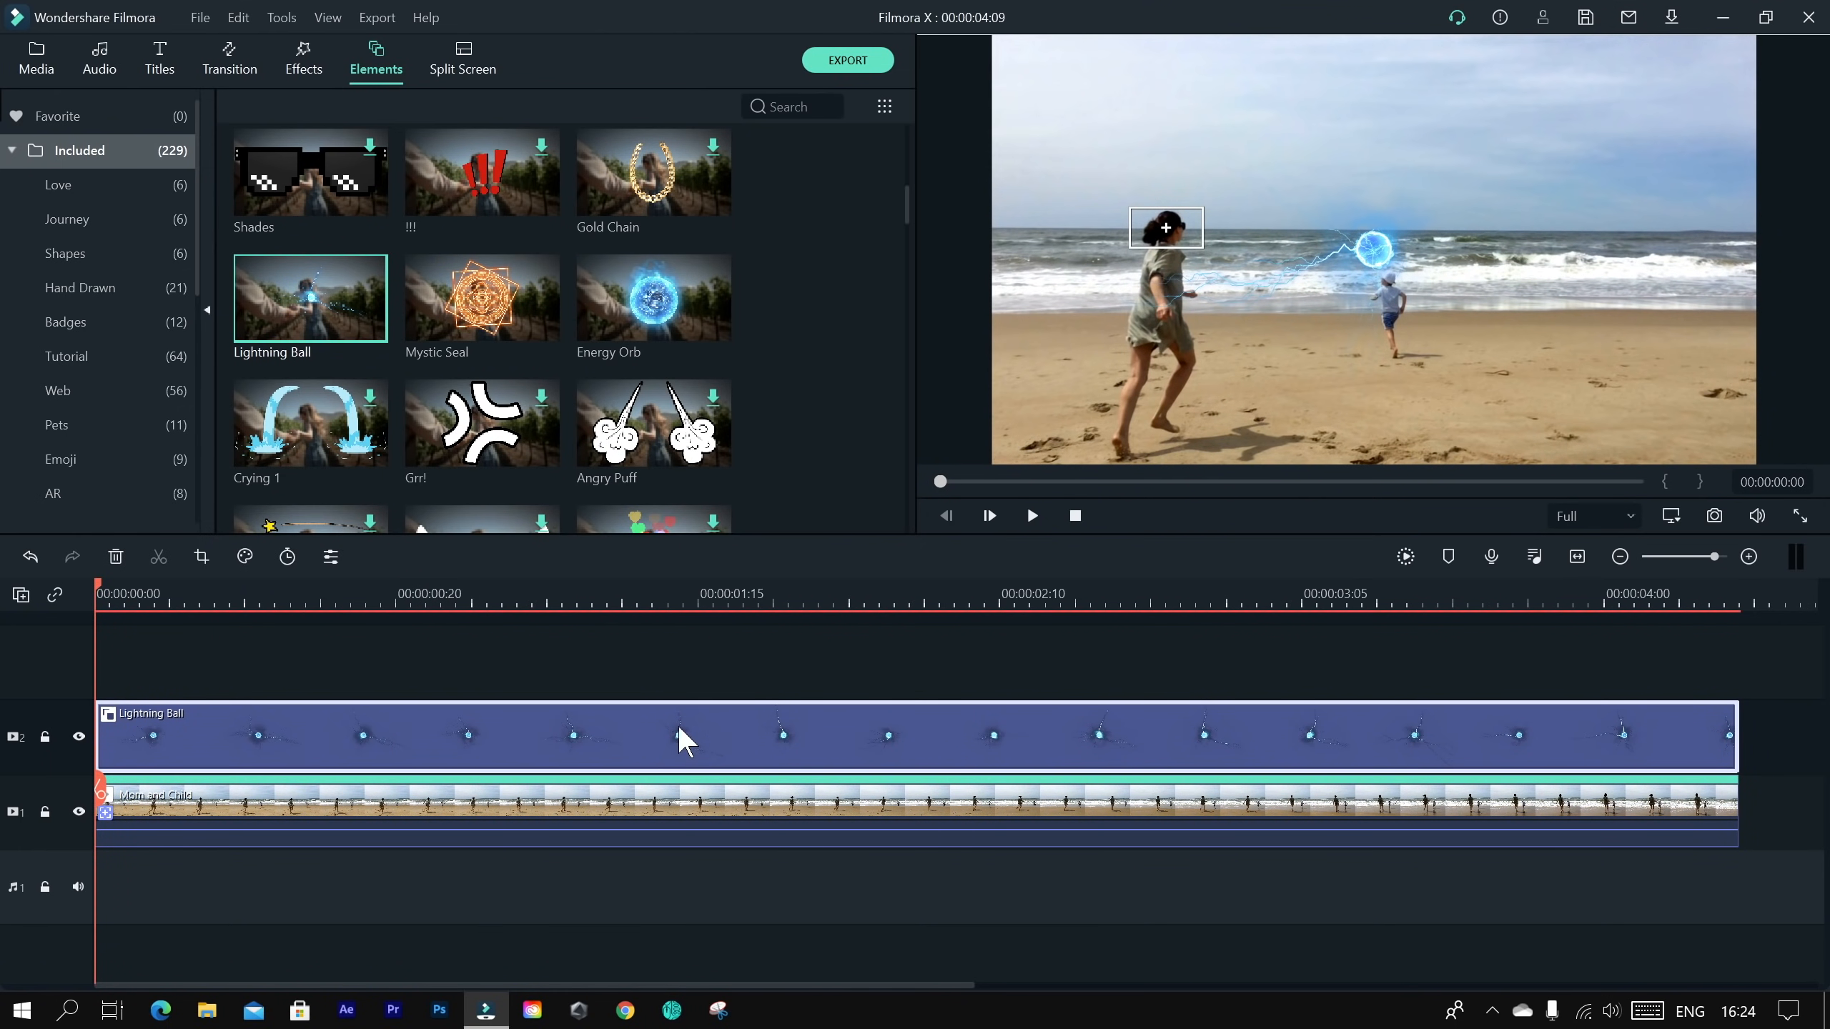
left_click_drag(1372, 249, 1183, 229)
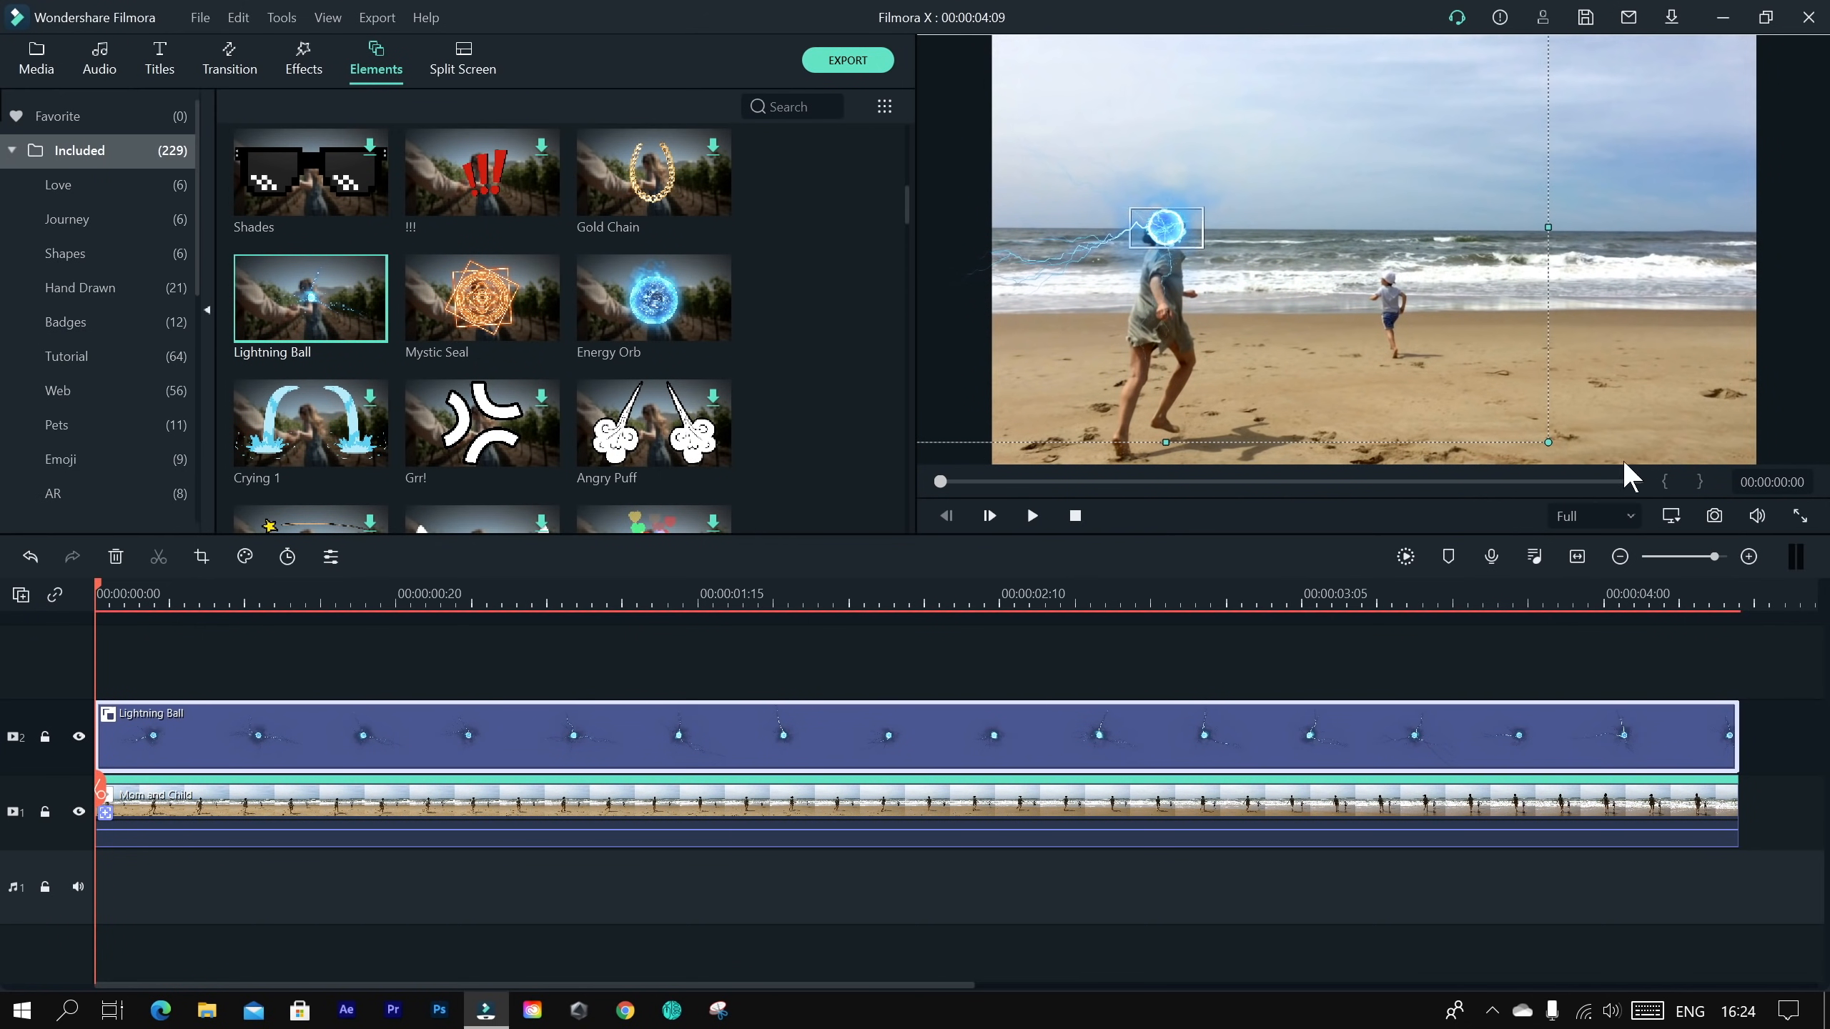
left_click_drag(1549, 444, 1693, 539)
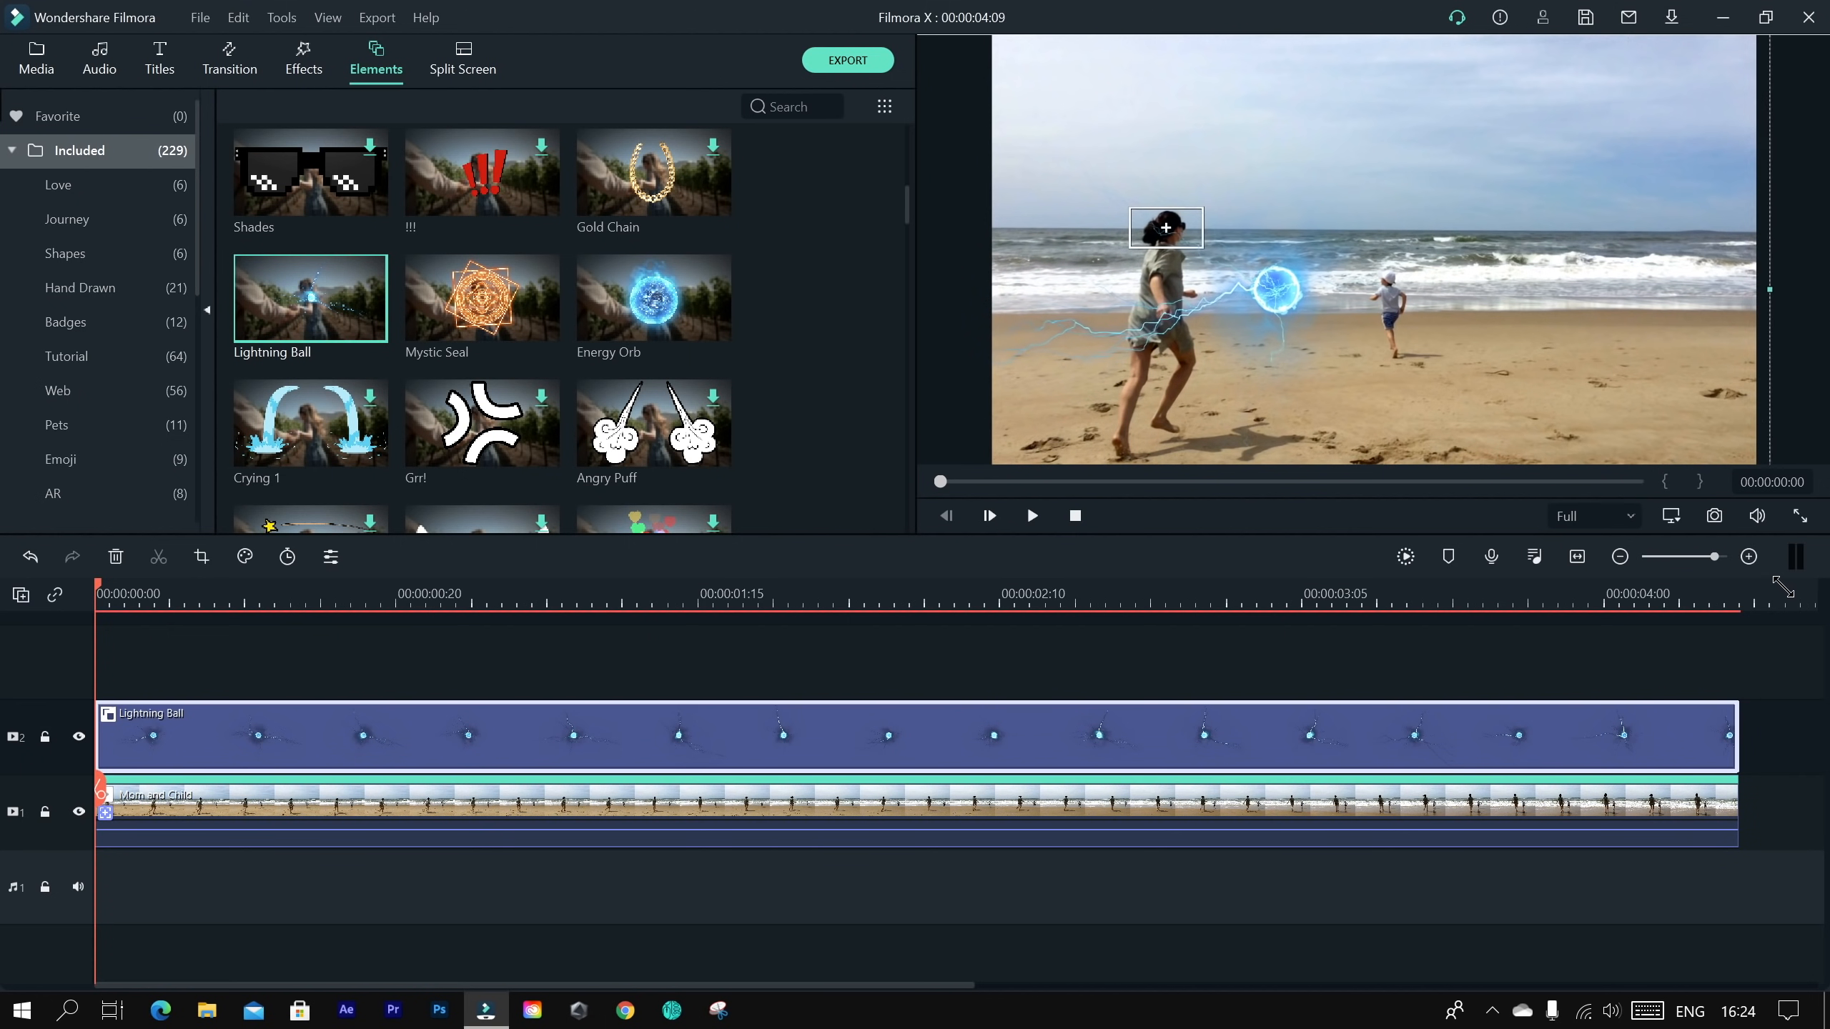
left_click_drag(1438, 397, 1328, 338)
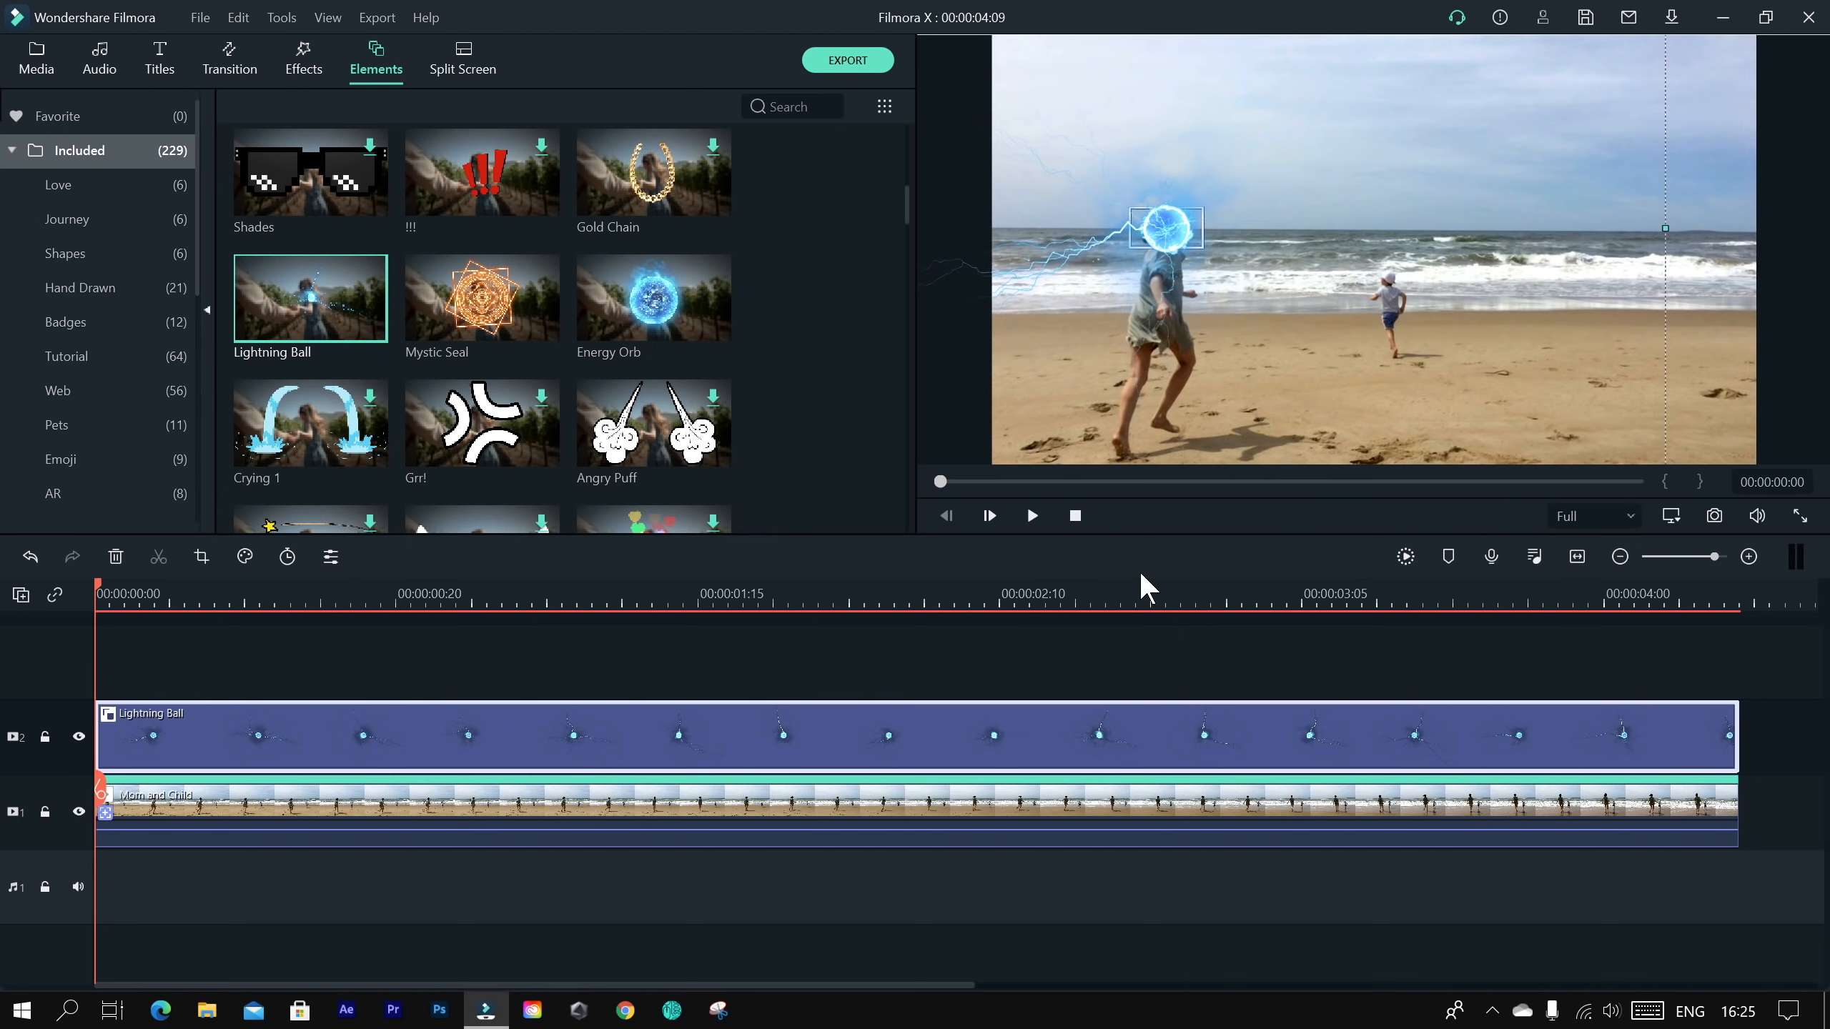
Step: Link the Lightning Ball element to the Mom and Child clip's motion tracking and apply the setting
left_click(704, 803)
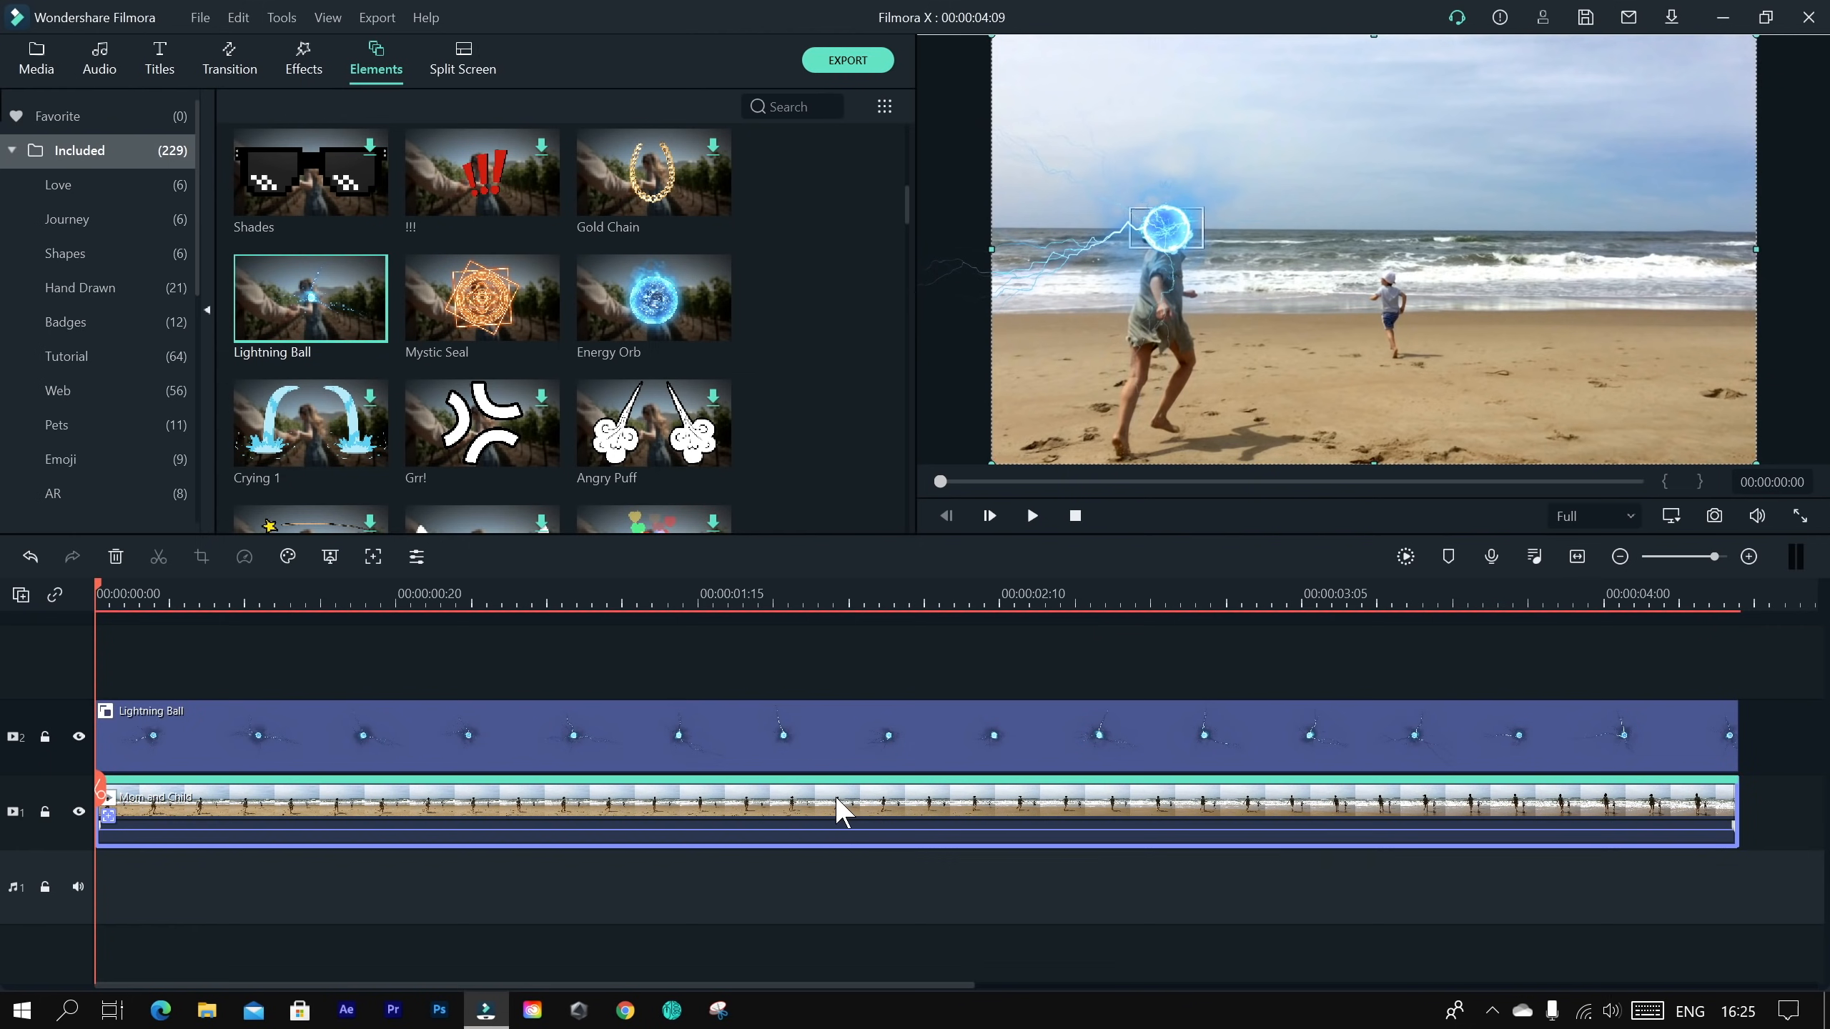
right_click(740, 800)
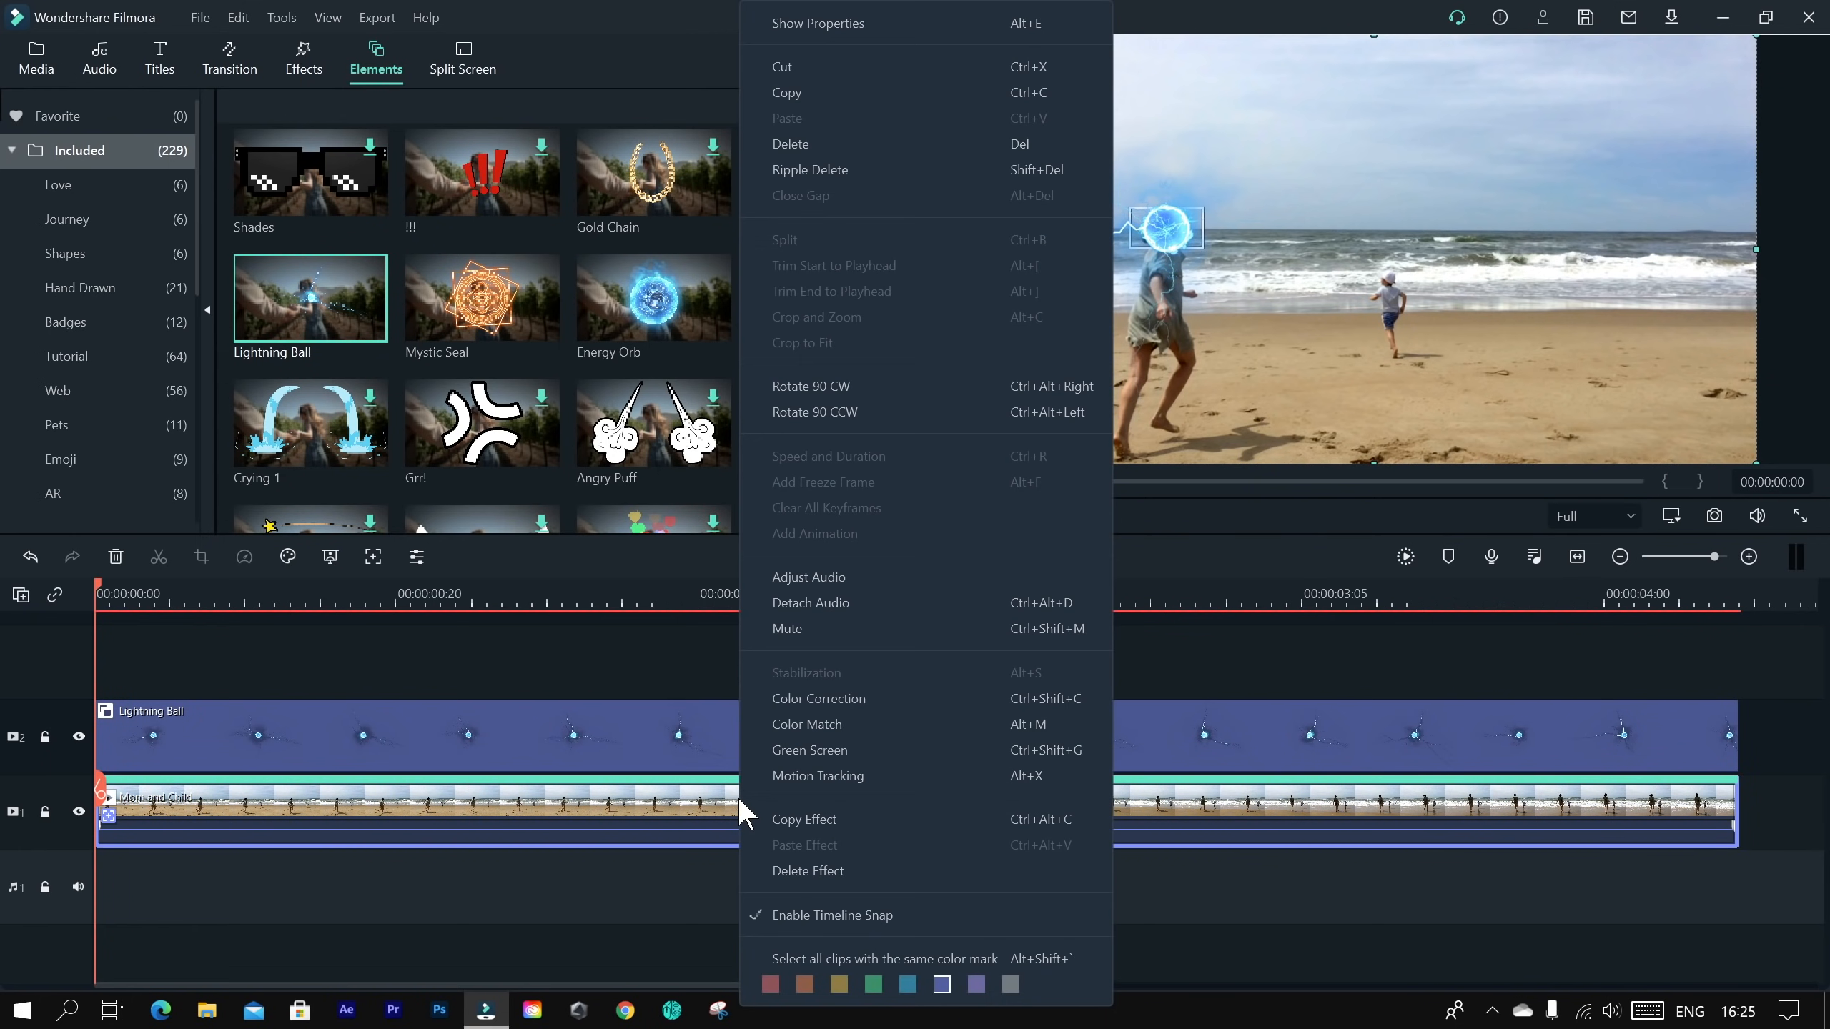
left_click(907, 774)
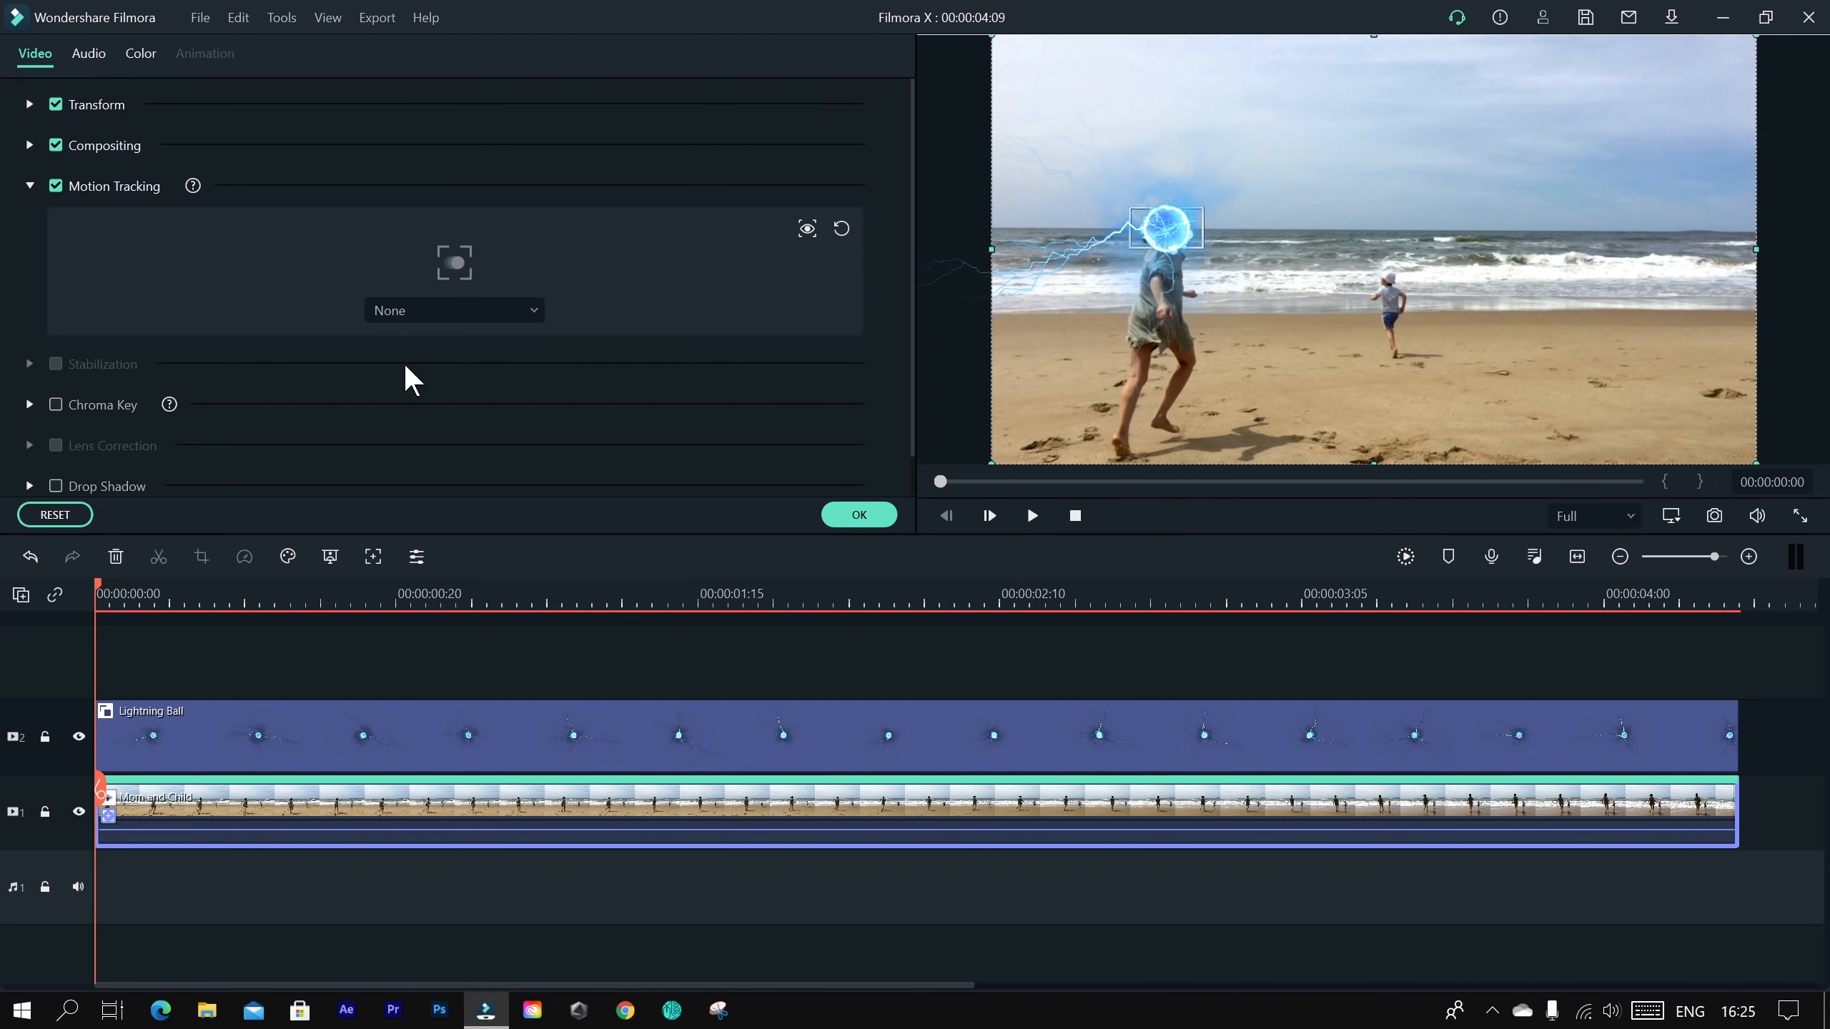
left_click(478, 311)
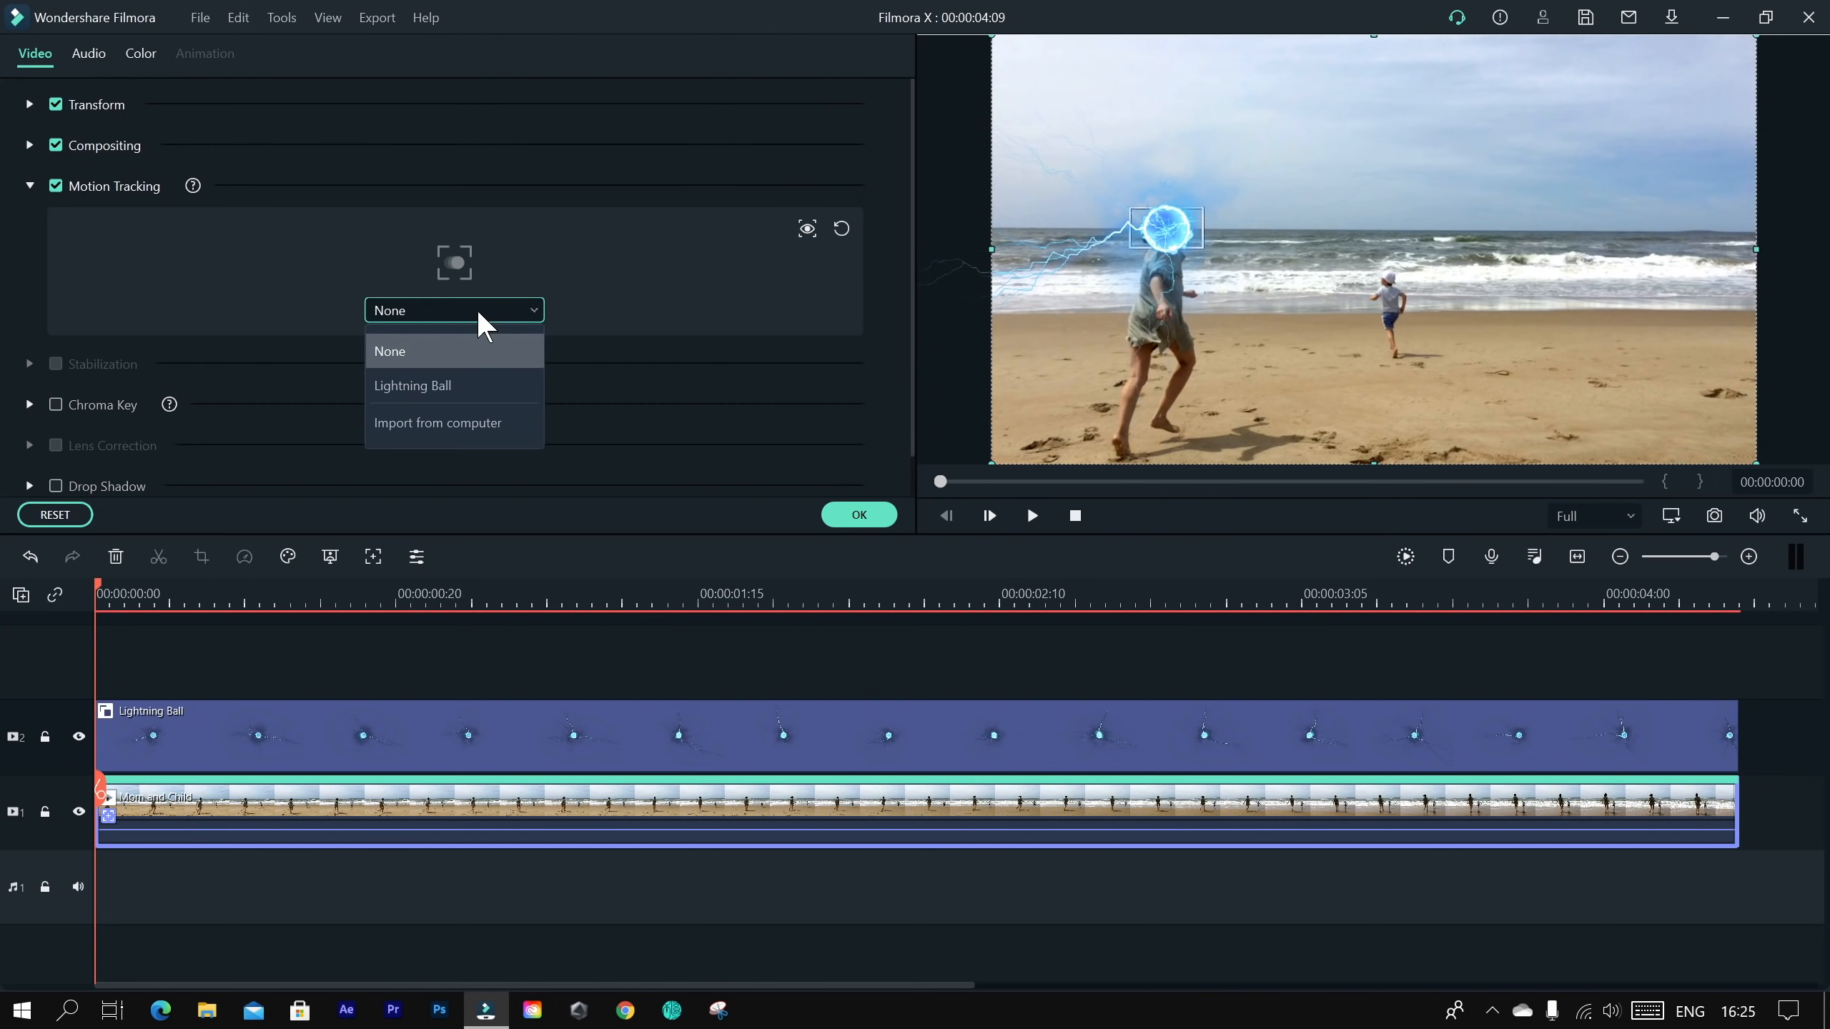
left_click(439, 390)
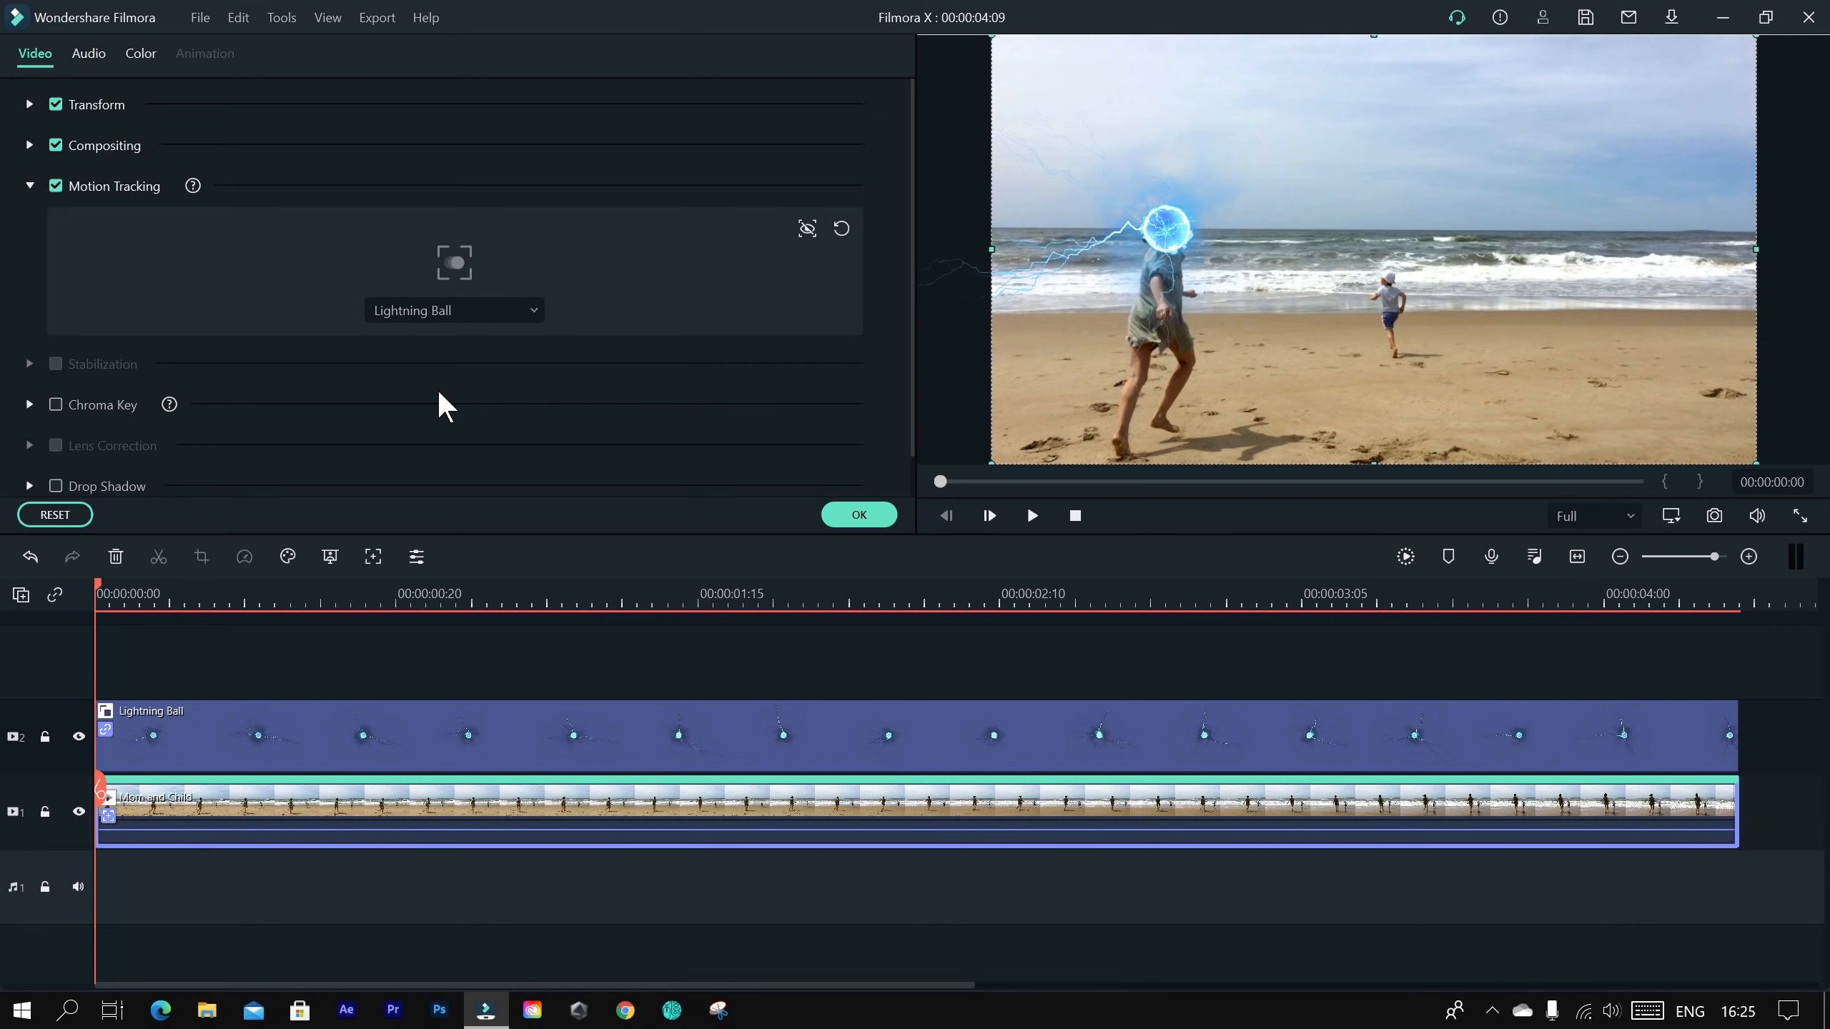
left_click(855, 516)
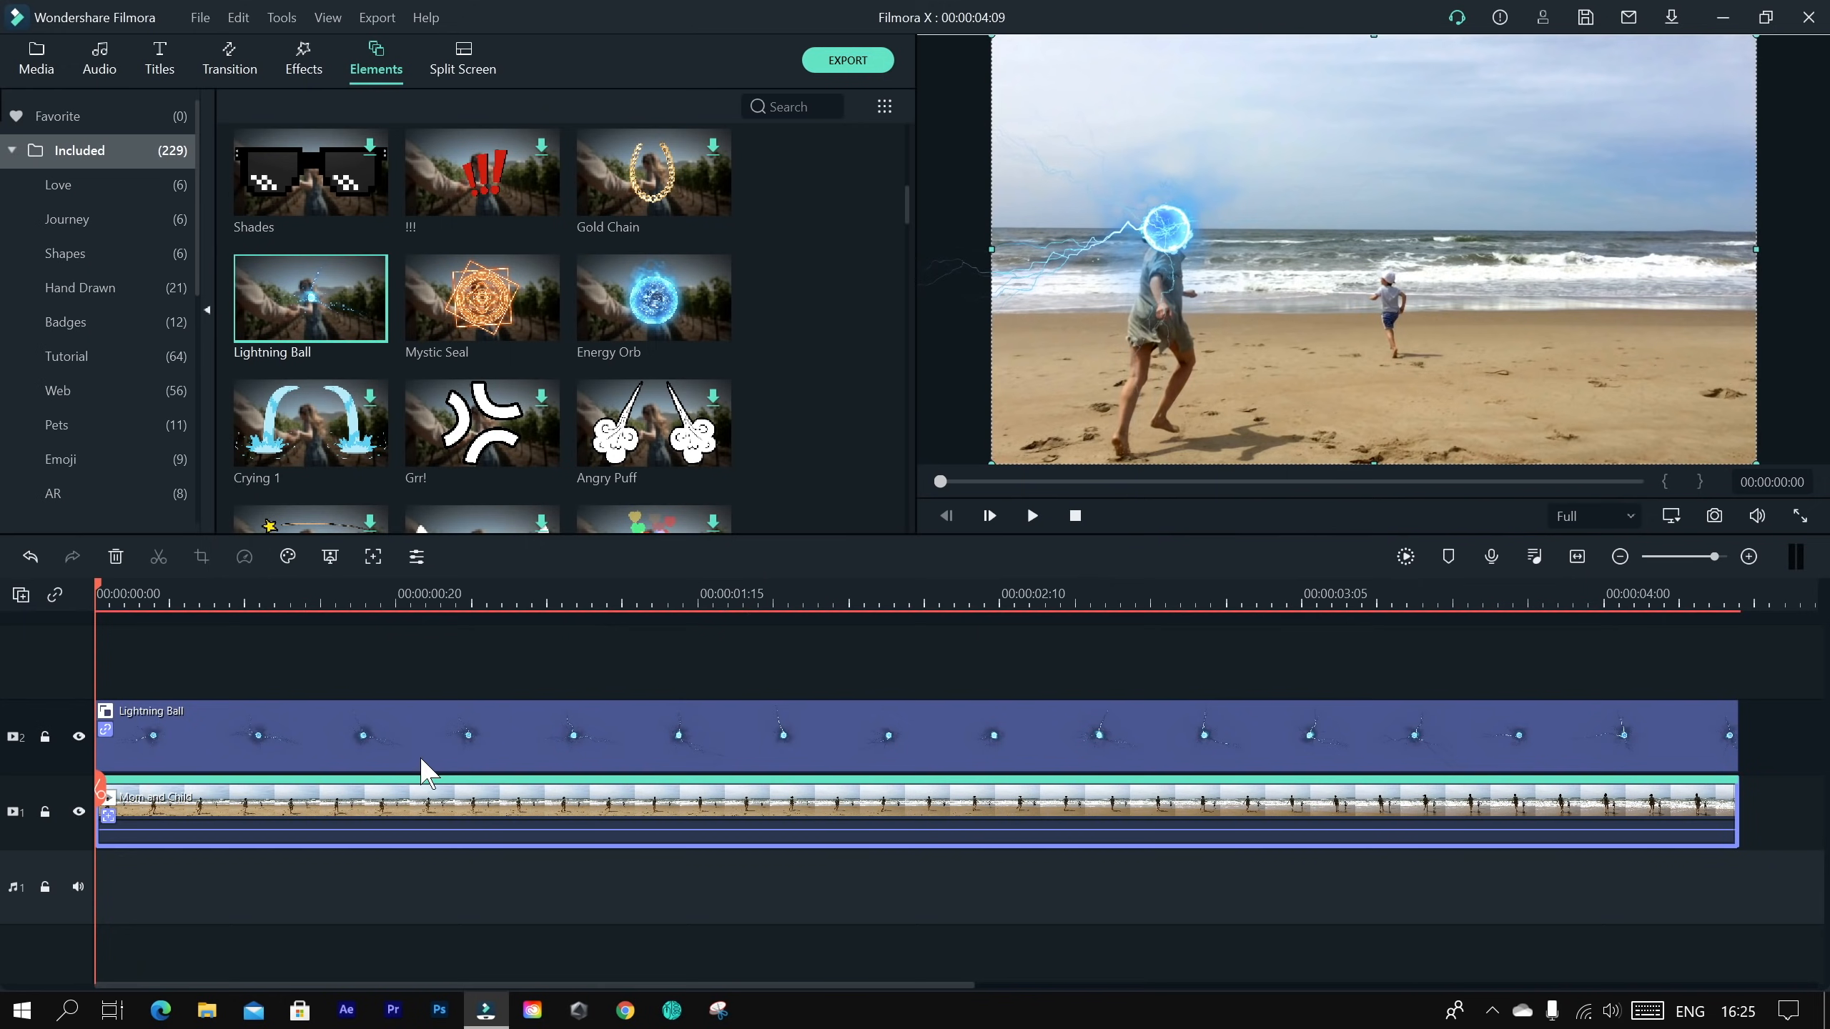
Step: Play the Mom and Child clip repeatedly from the beginning to check how the Lightning Ball follows the woman's head
key("space")
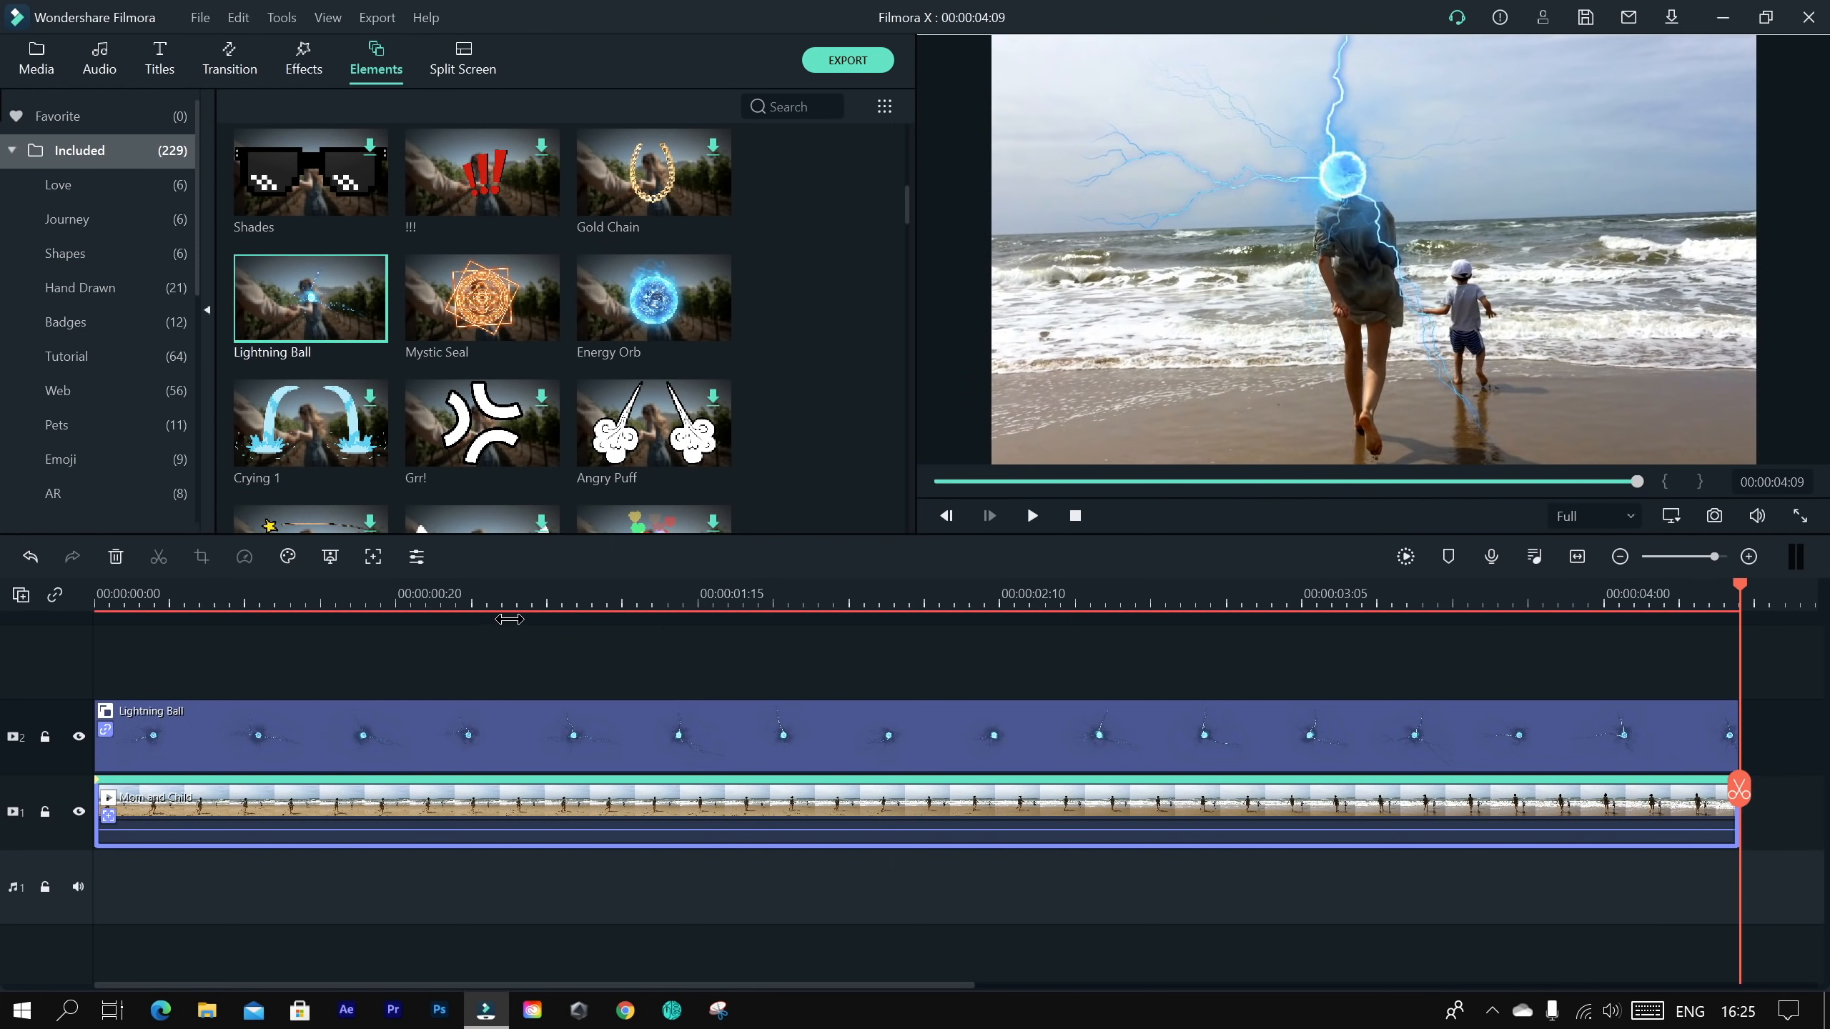
left_click(487, 591)
left_click_drag(485, 586, 24, 627)
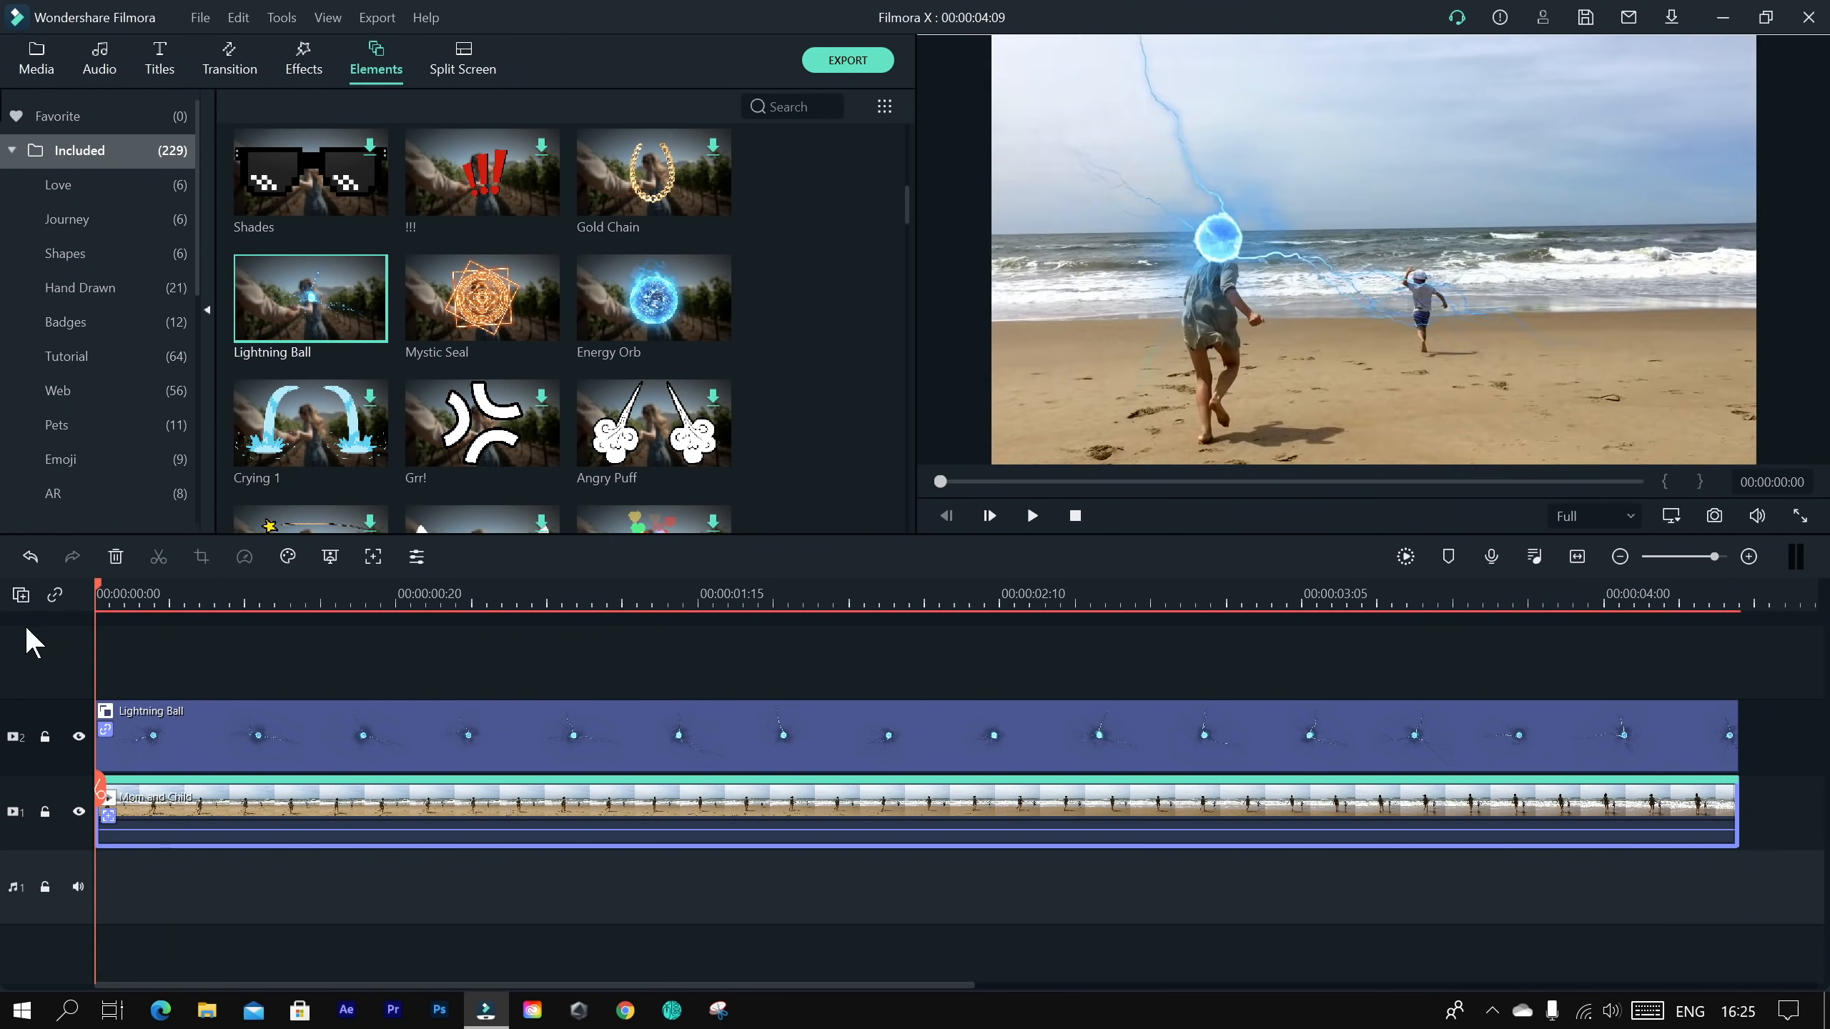
key("space")
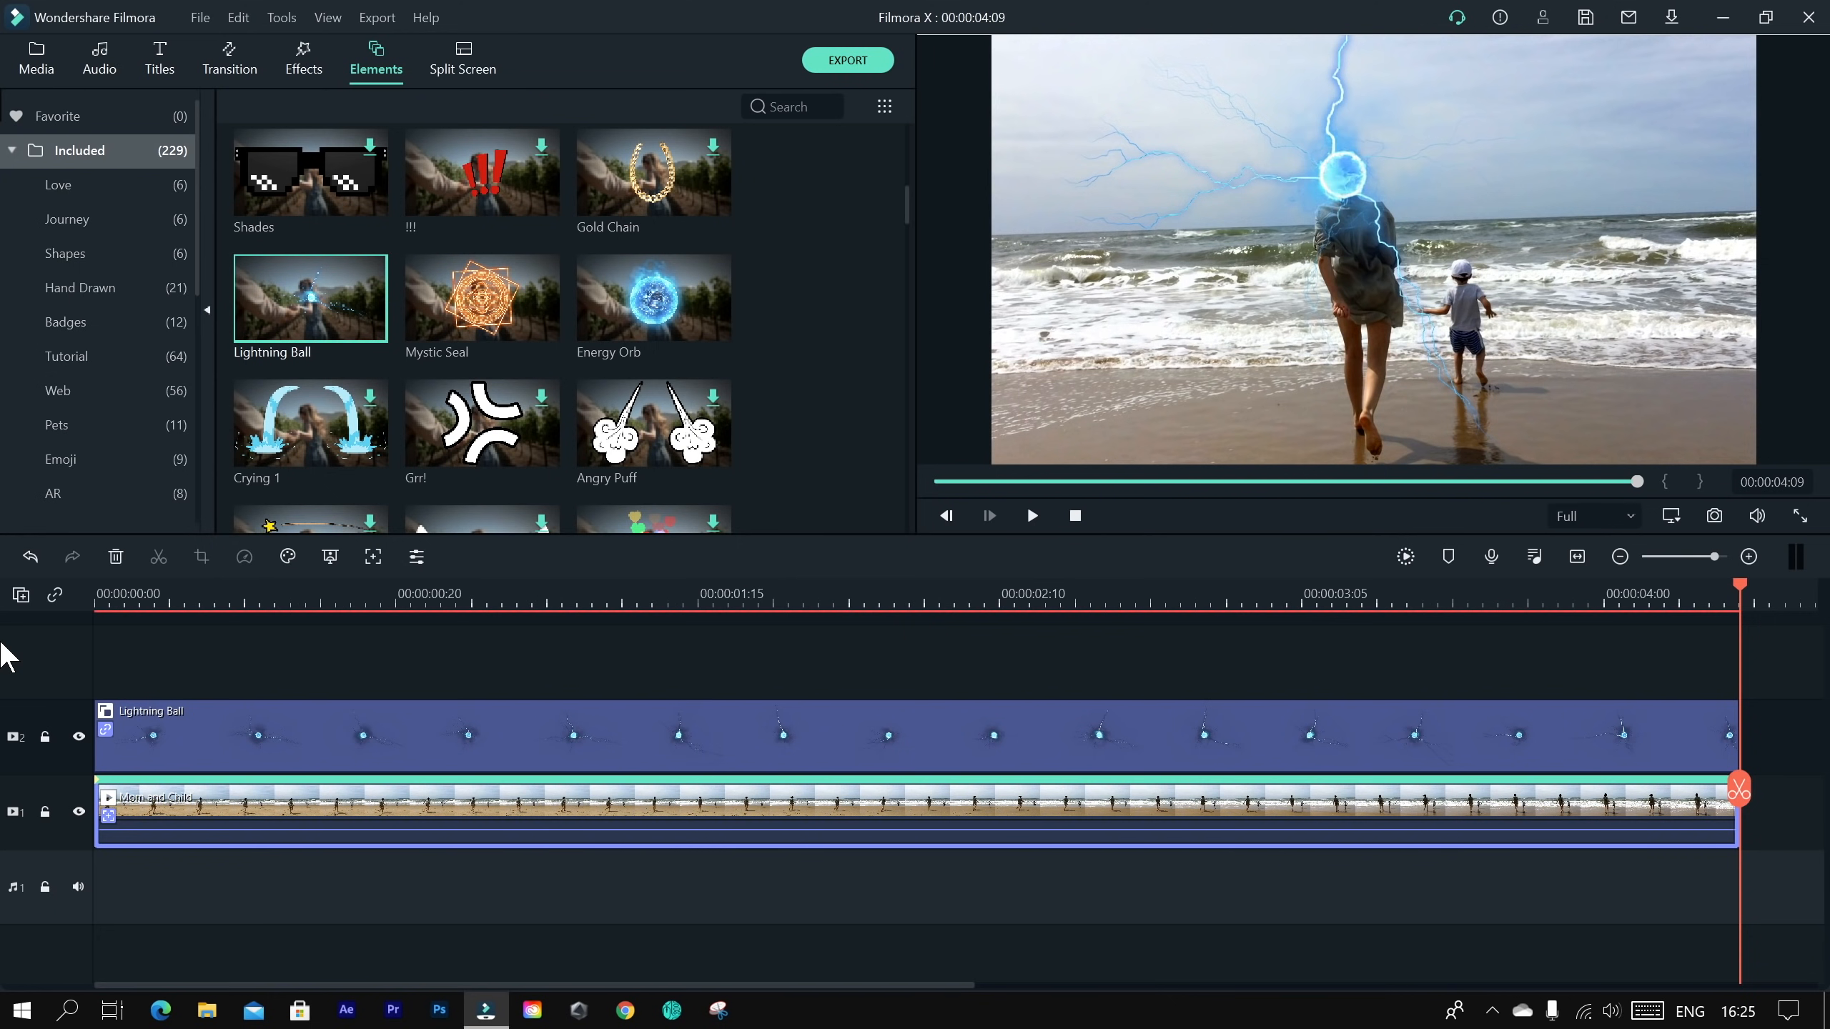
left_click(338, 609)
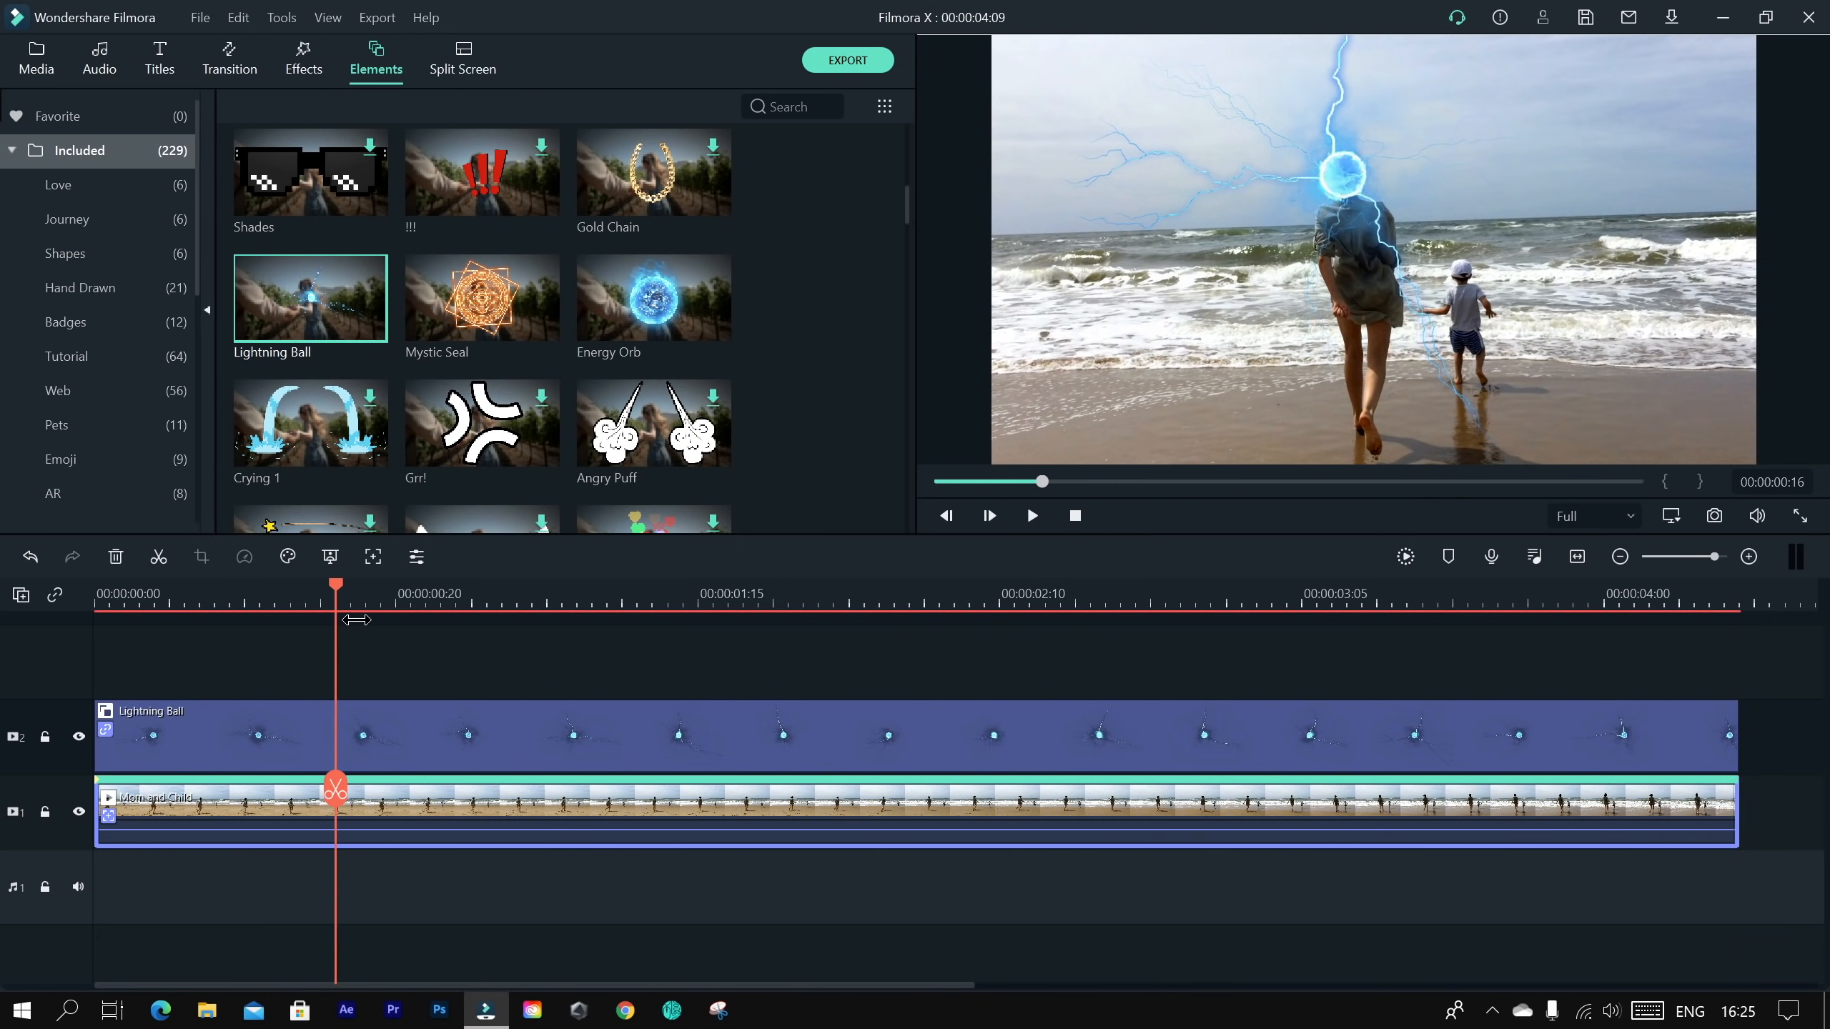
left_click_drag(338, 590, 4, 634)
key("space")
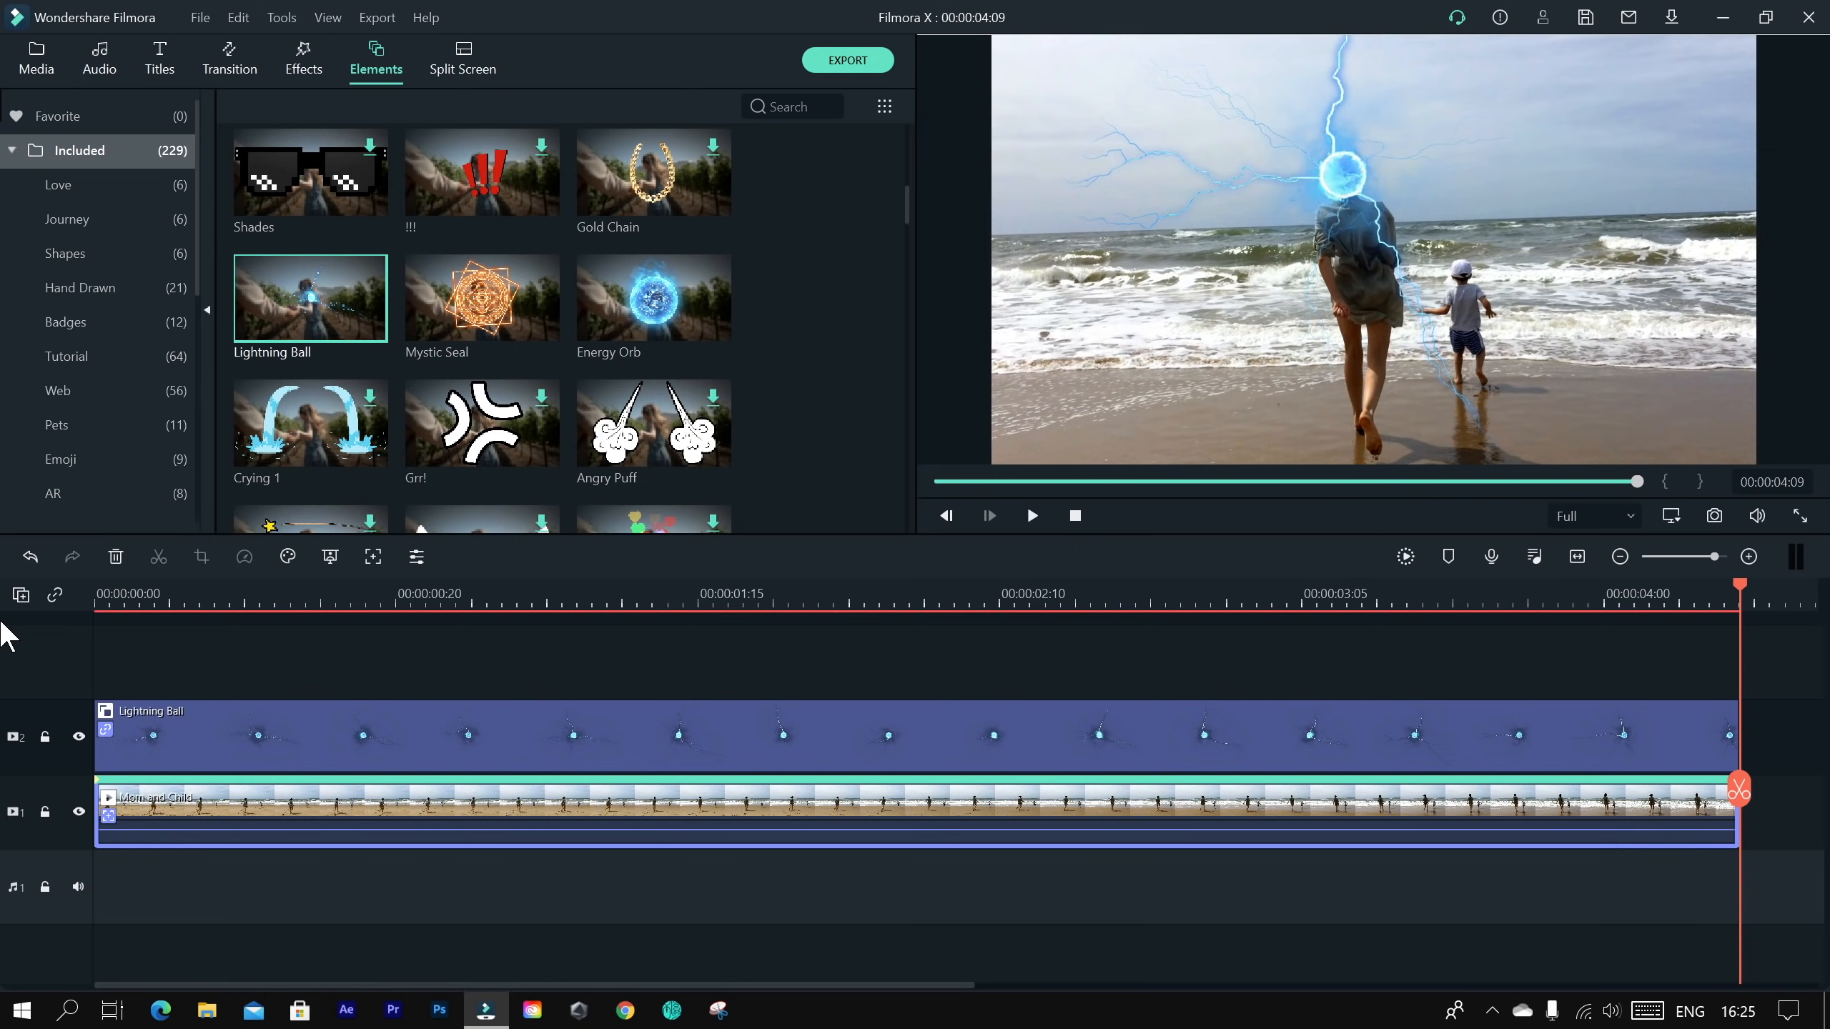
key("space")
key("space")
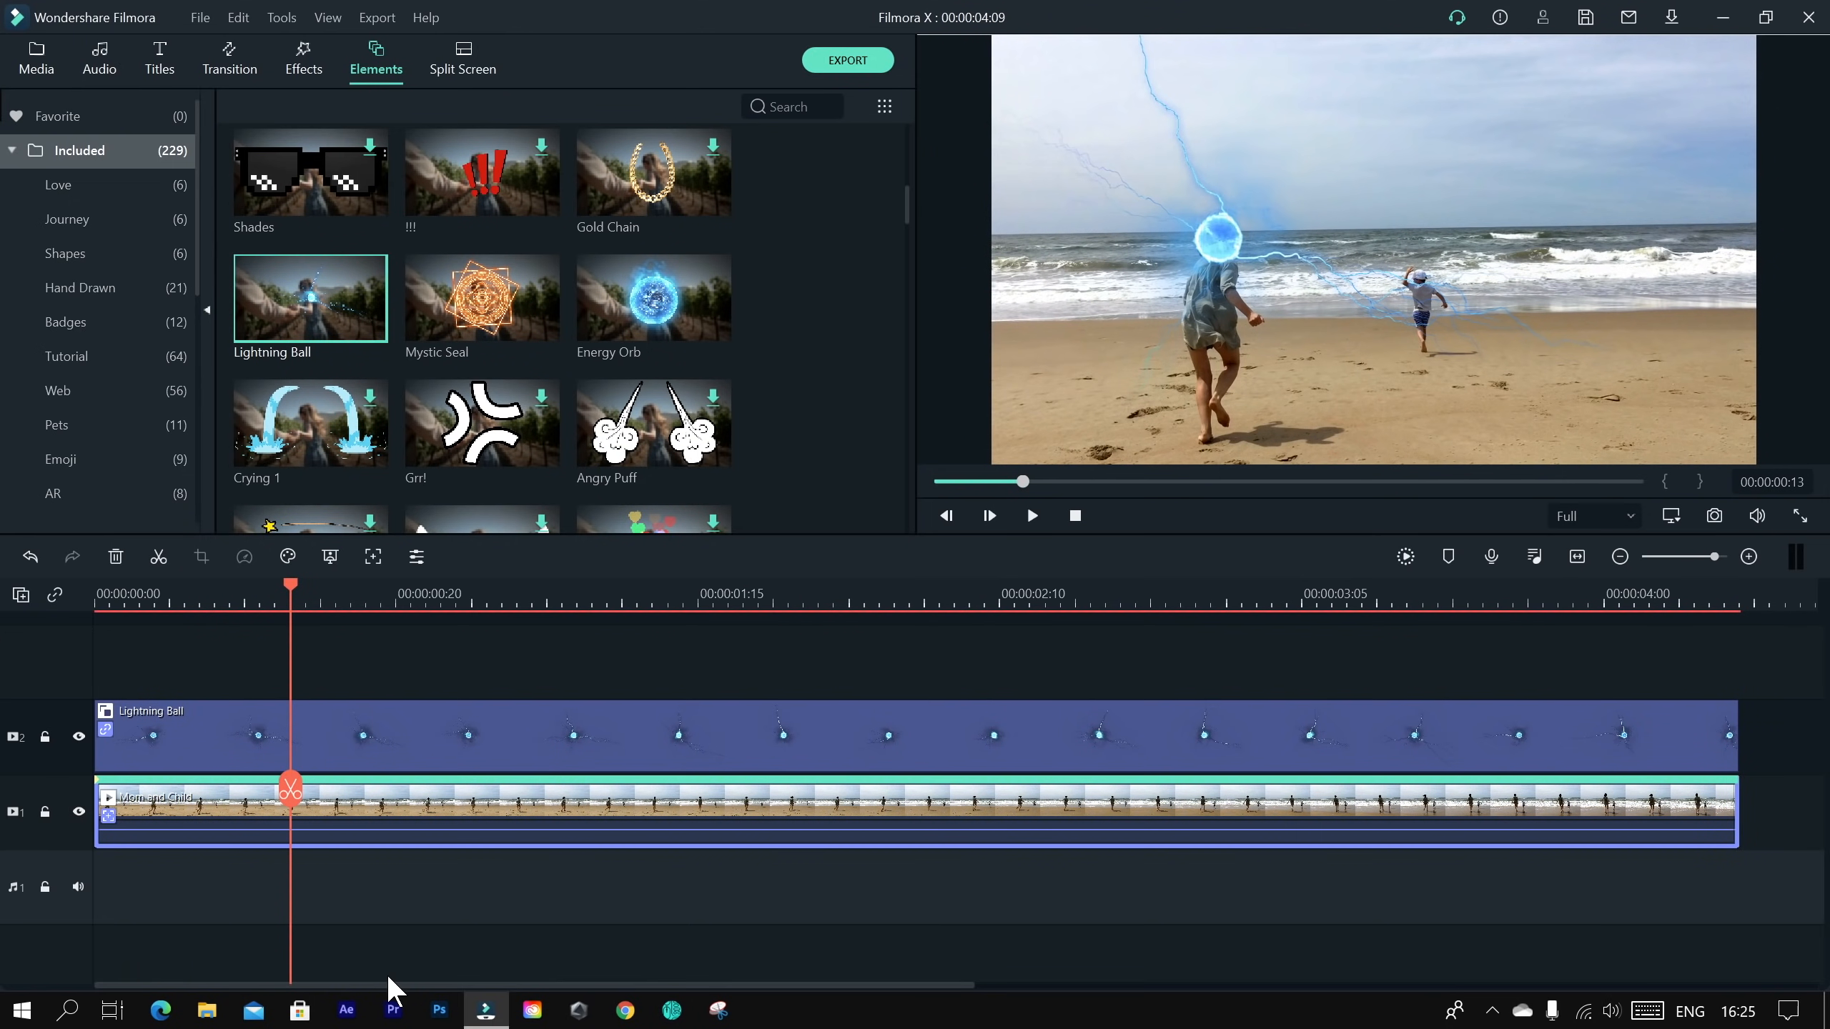
Step: Add the Couple clip to track 1 directly after Mom and Child and move the playhead to its start at 00:00:04:09
left_click_drag(383, 983, 807, 873)
left_click(32, 68)
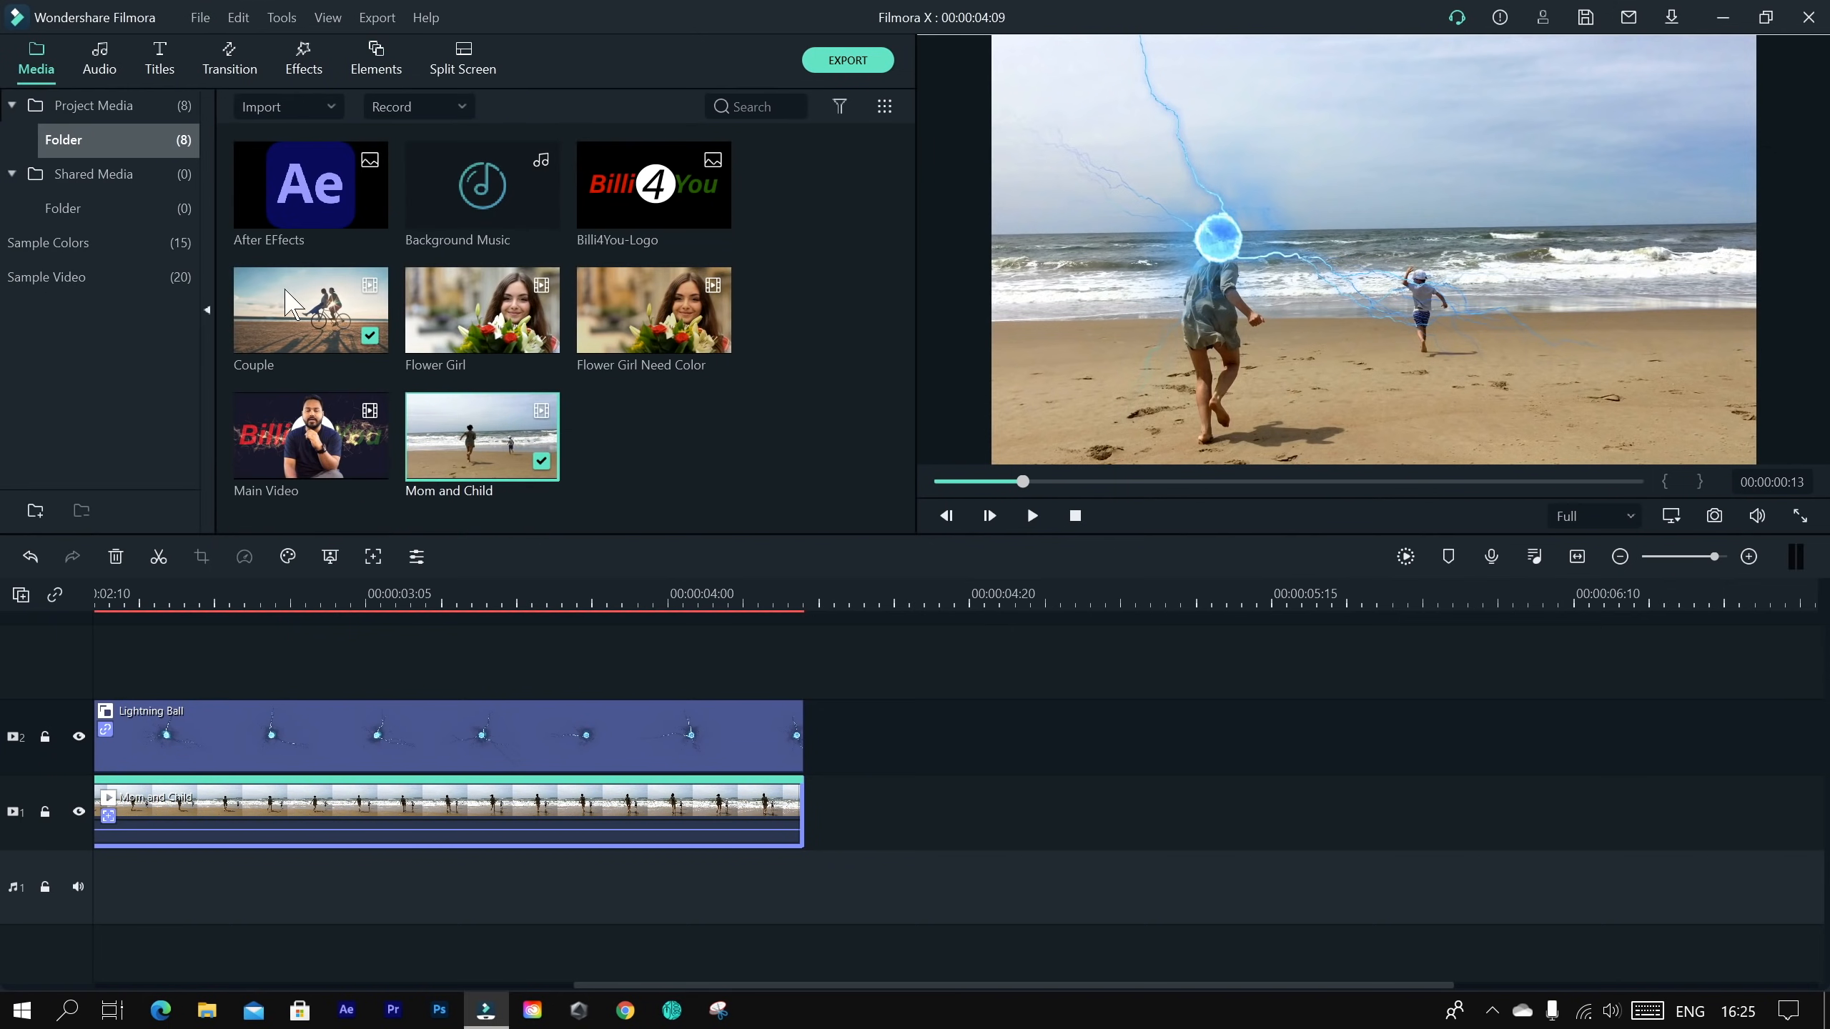
left_click_drag(482, 435, 807, 811)
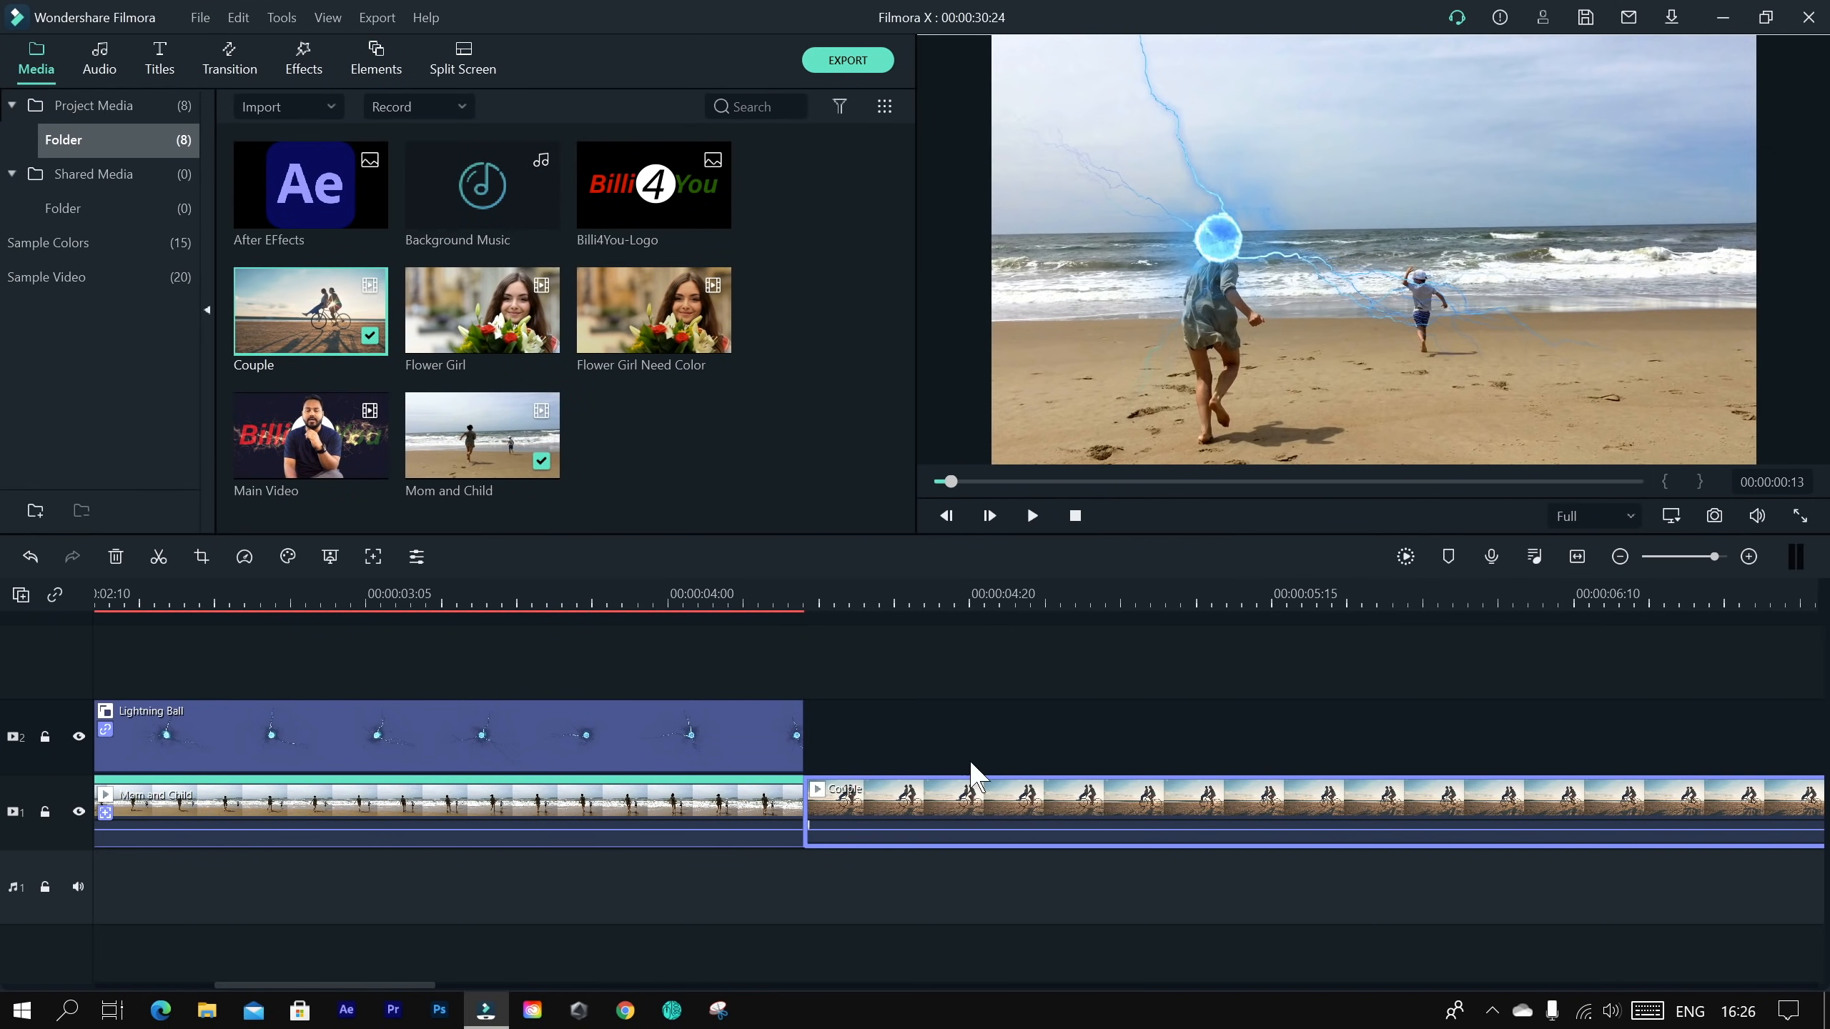
left_click(1015, 595)
left_click_drag(1016, 588, 815, 634)
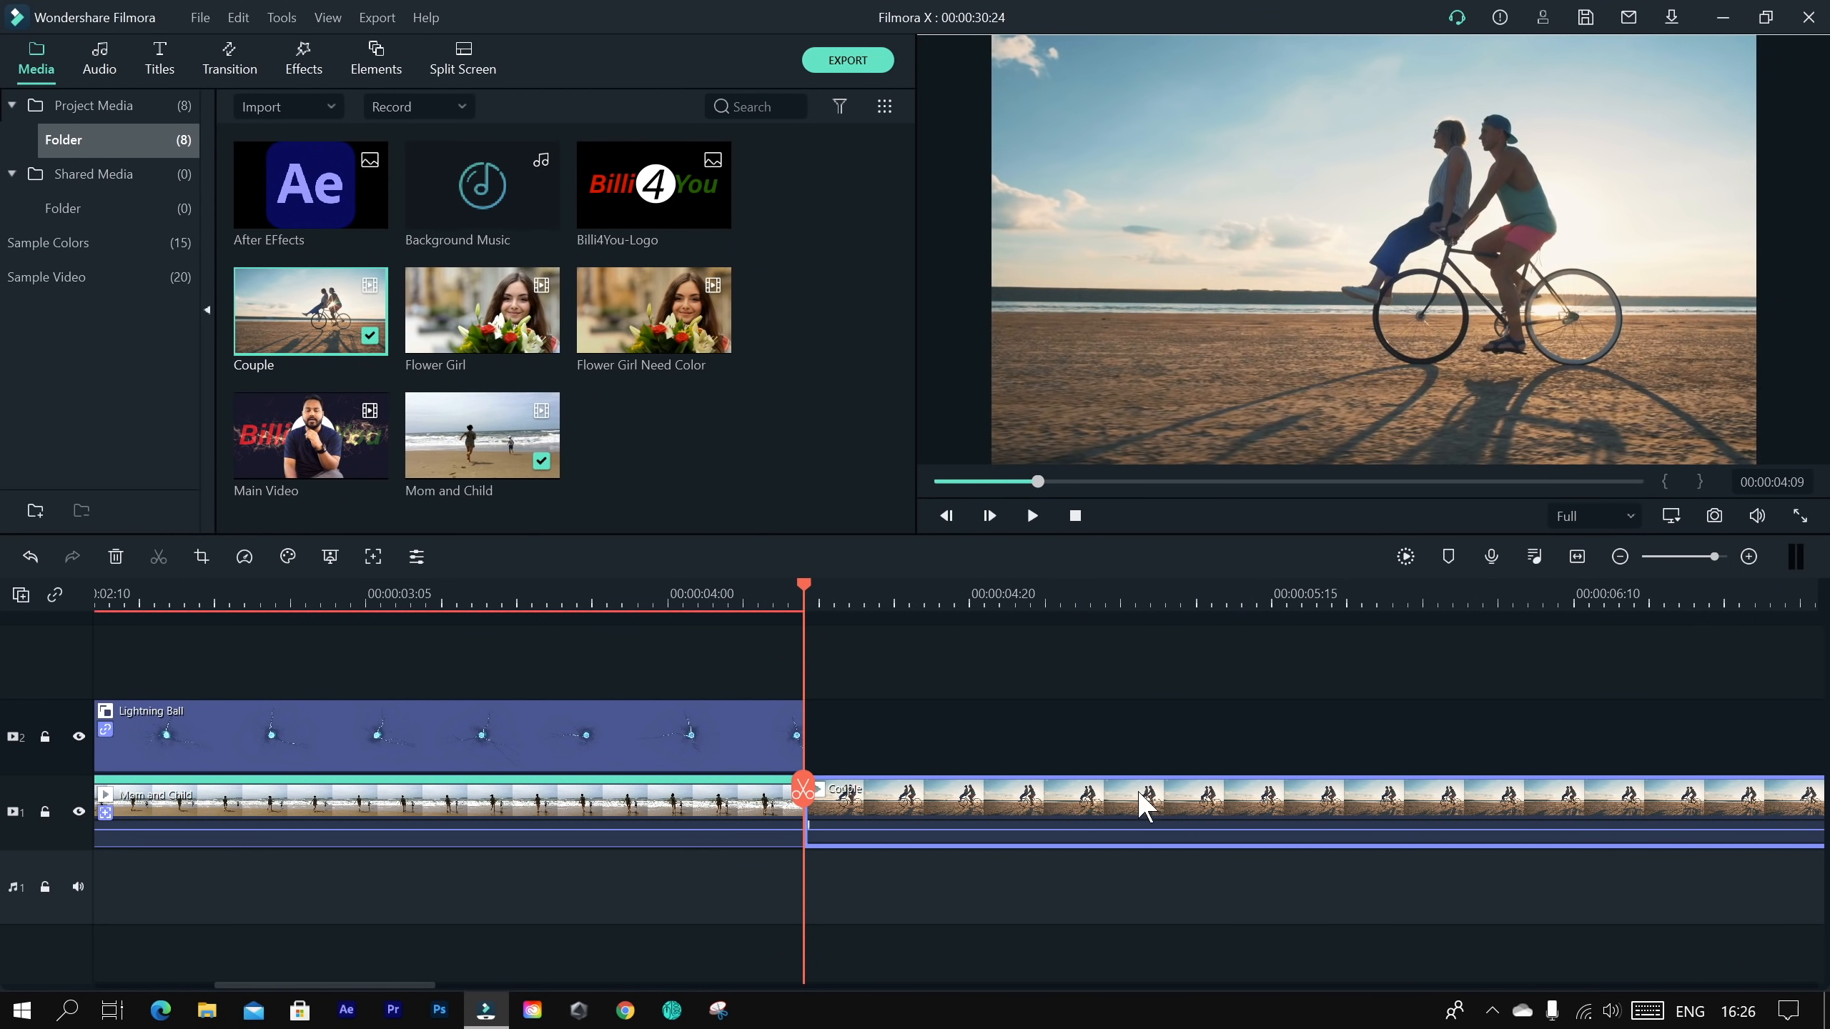
Step: Place the Heartbeat element on track 2 at the start of the Couple clip, right after the Lightning Ball
mouse_move(394, 985)
left_mouse_down()
mouse_move(487, 986)
mouse_move(421, 994)
left_mouse_up()
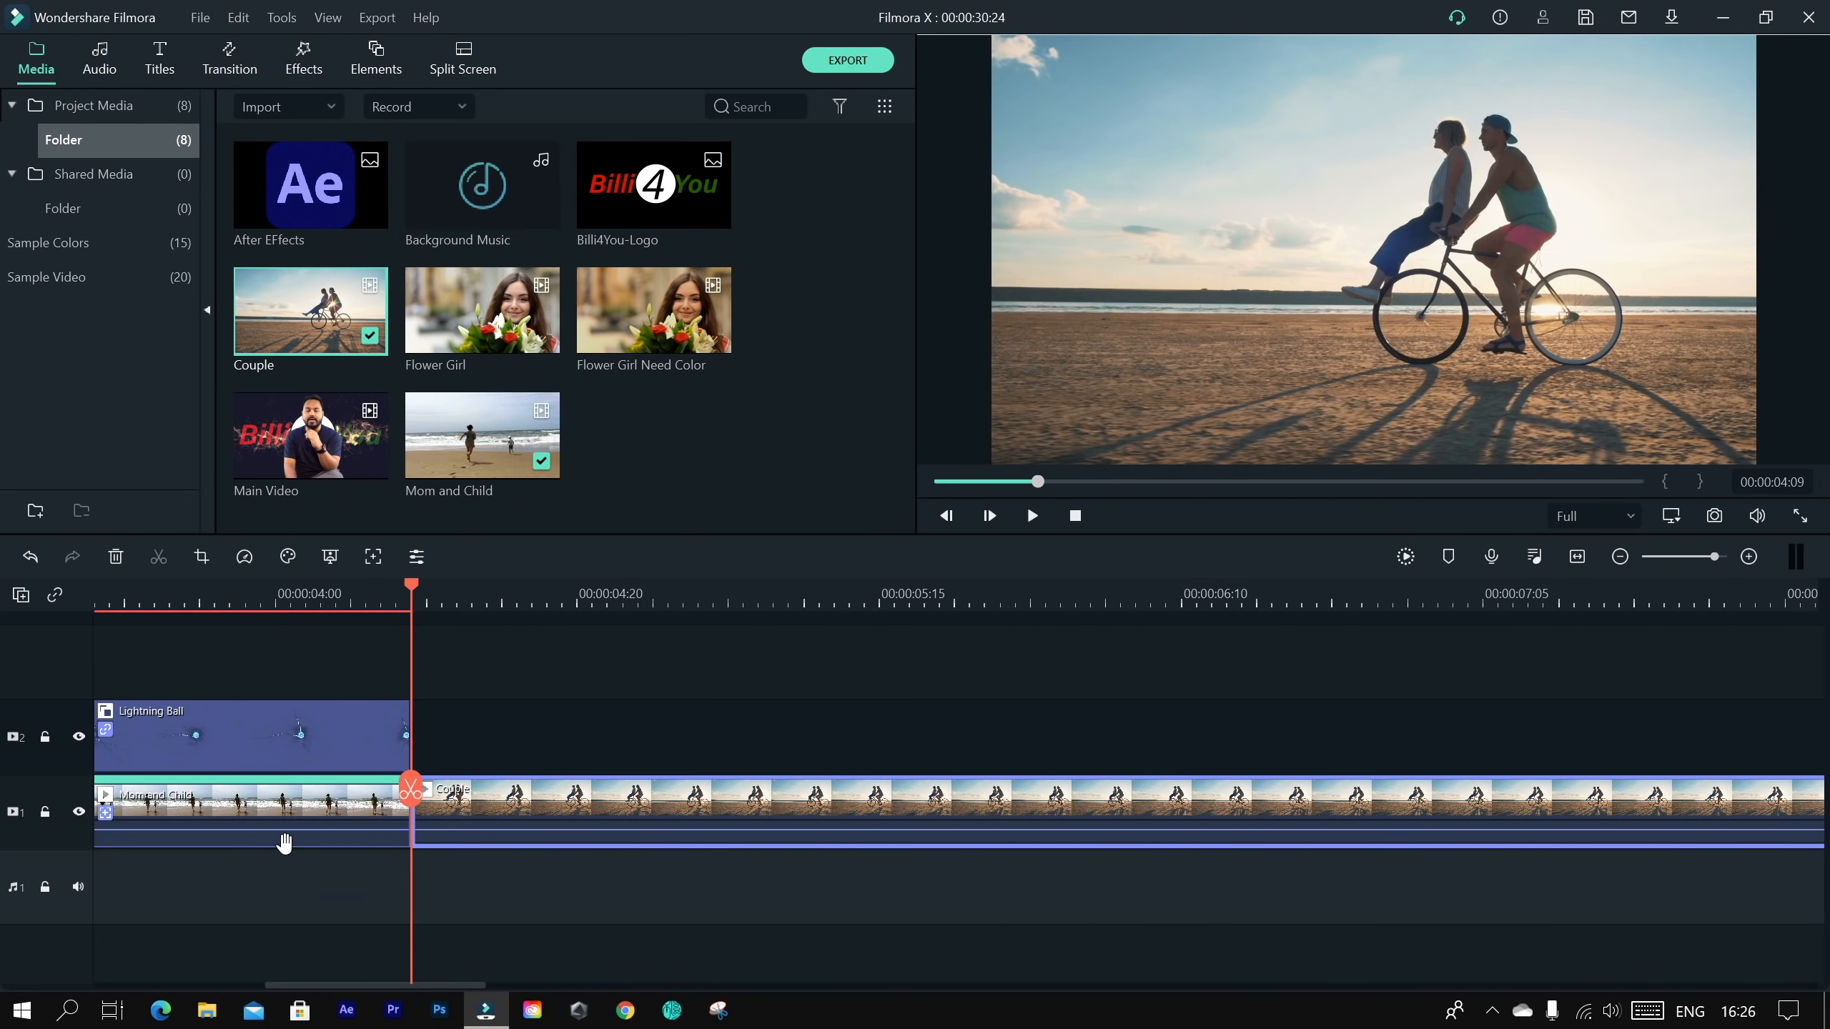
left_click(373, 58)
left_click_drag(905, 204, 898, 251)
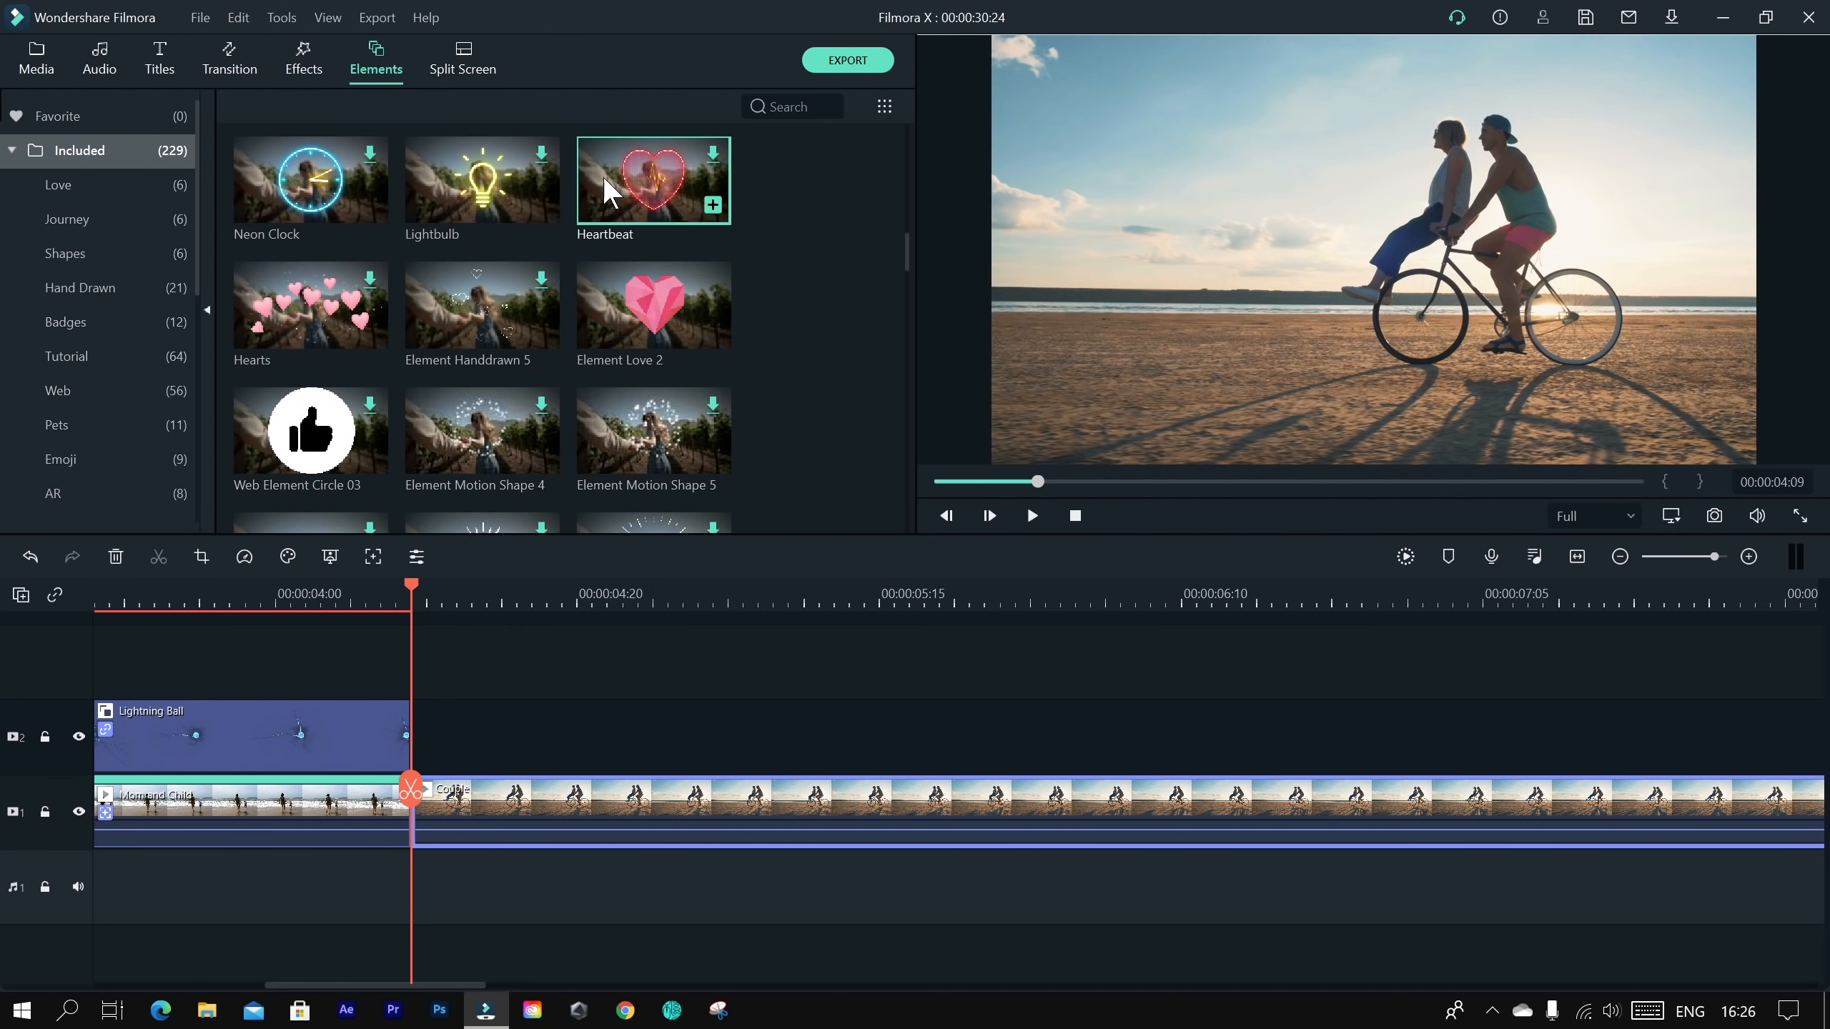
left_click_drag(657, 196, 421, 757)
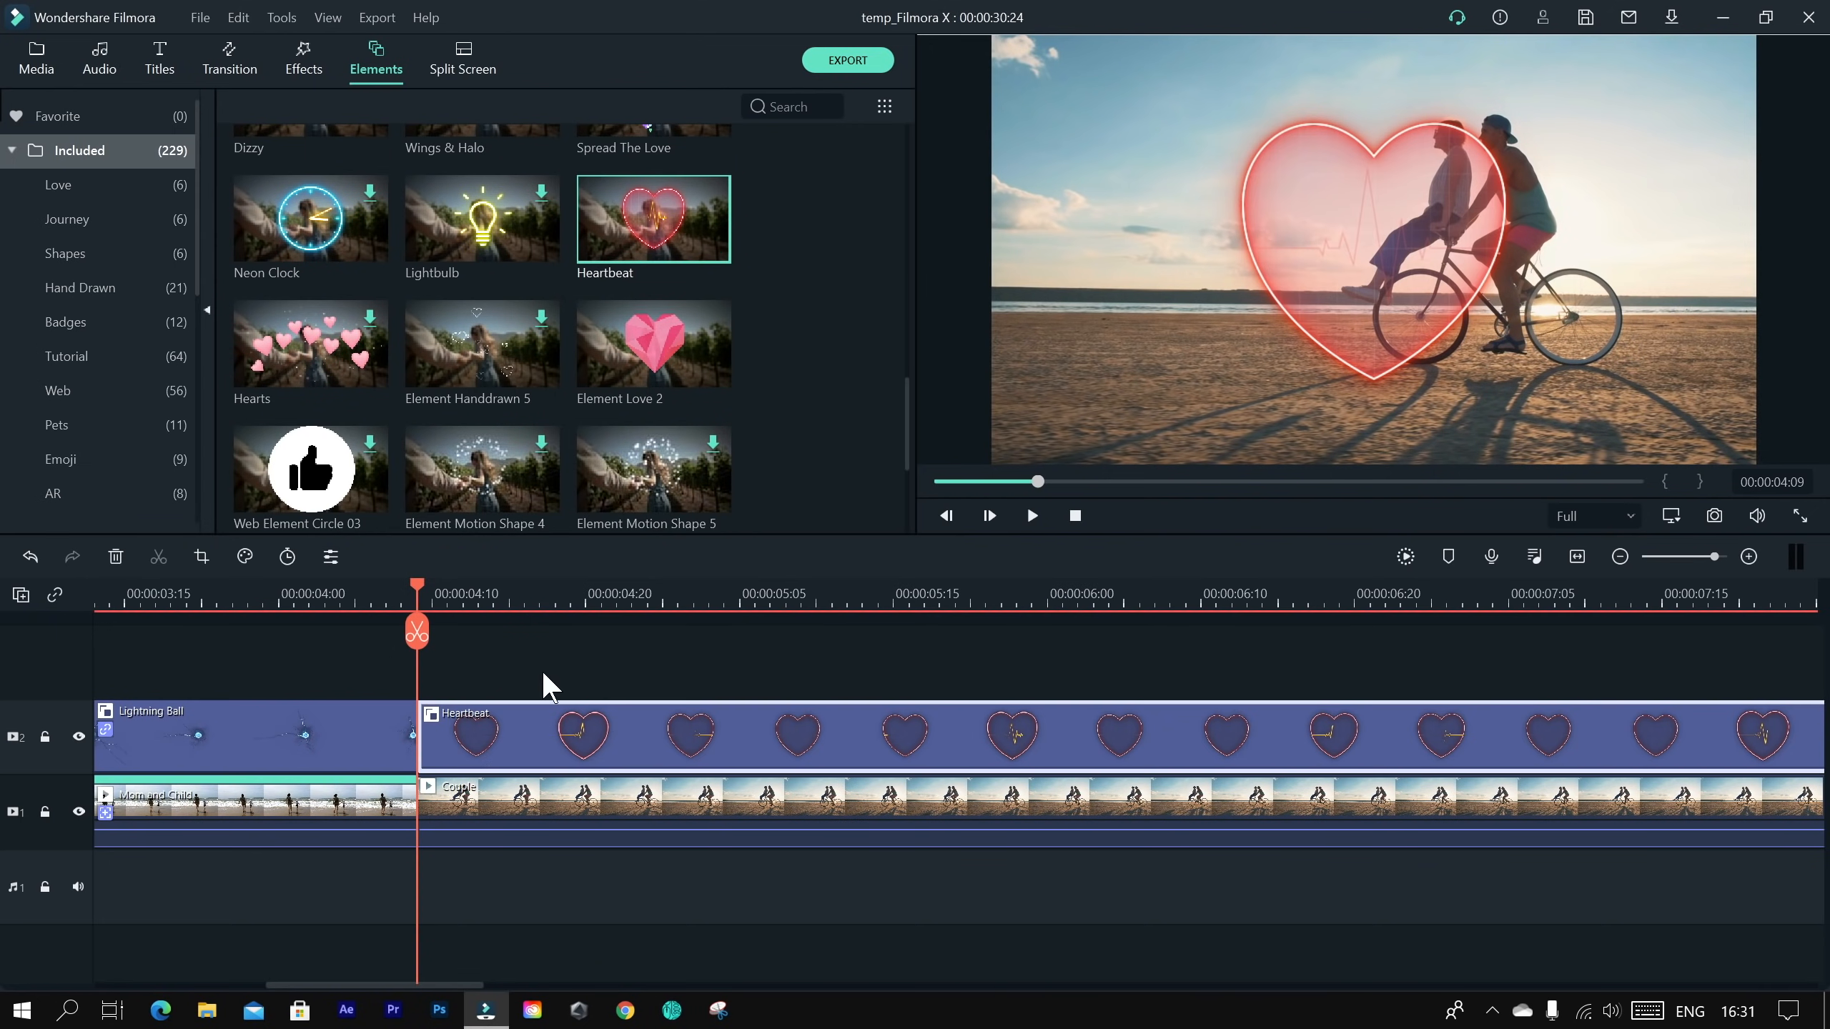
Step: Shrink the Heartbeat overlay and position the heart around the upper bodies of the couple on the bicycle
left_click_drag(390, 985, 409, 952)
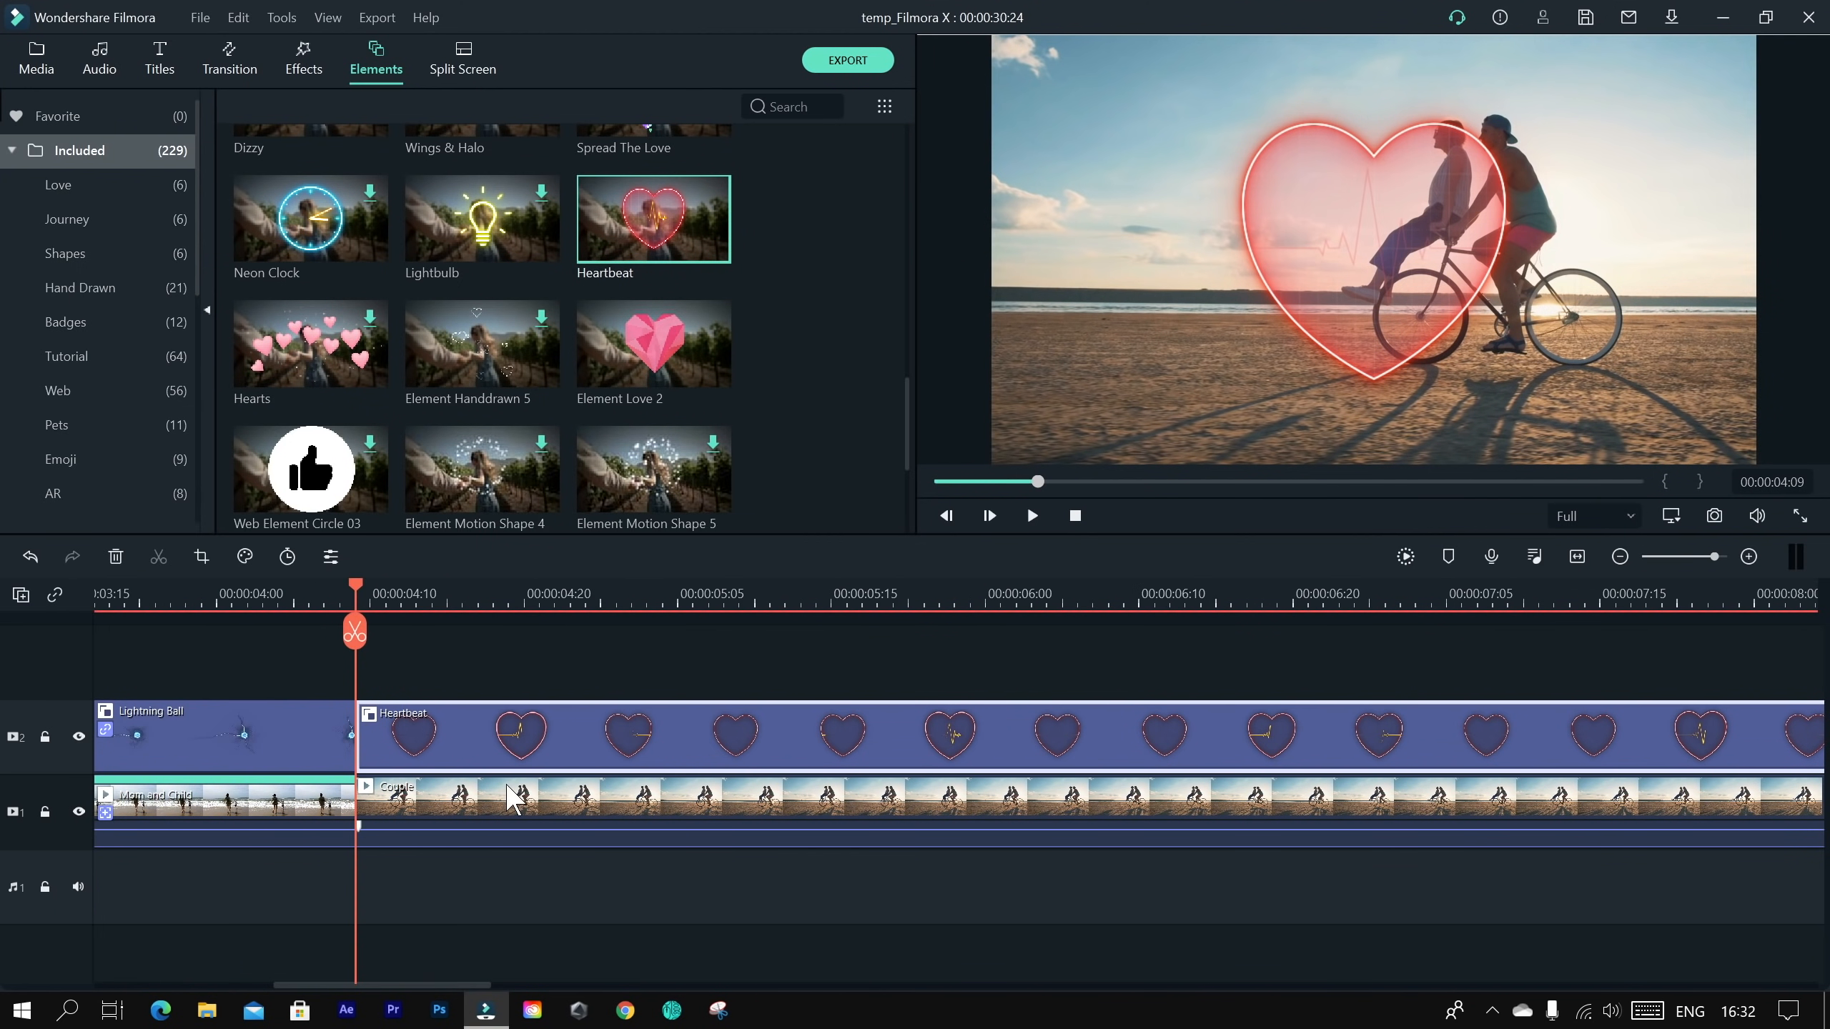
left_click_drag(1414, 288, 1507, 249)
left_click_drag(1689, 423, 1520, 259)
left_click_drag(1379, 132, 1467, 183)
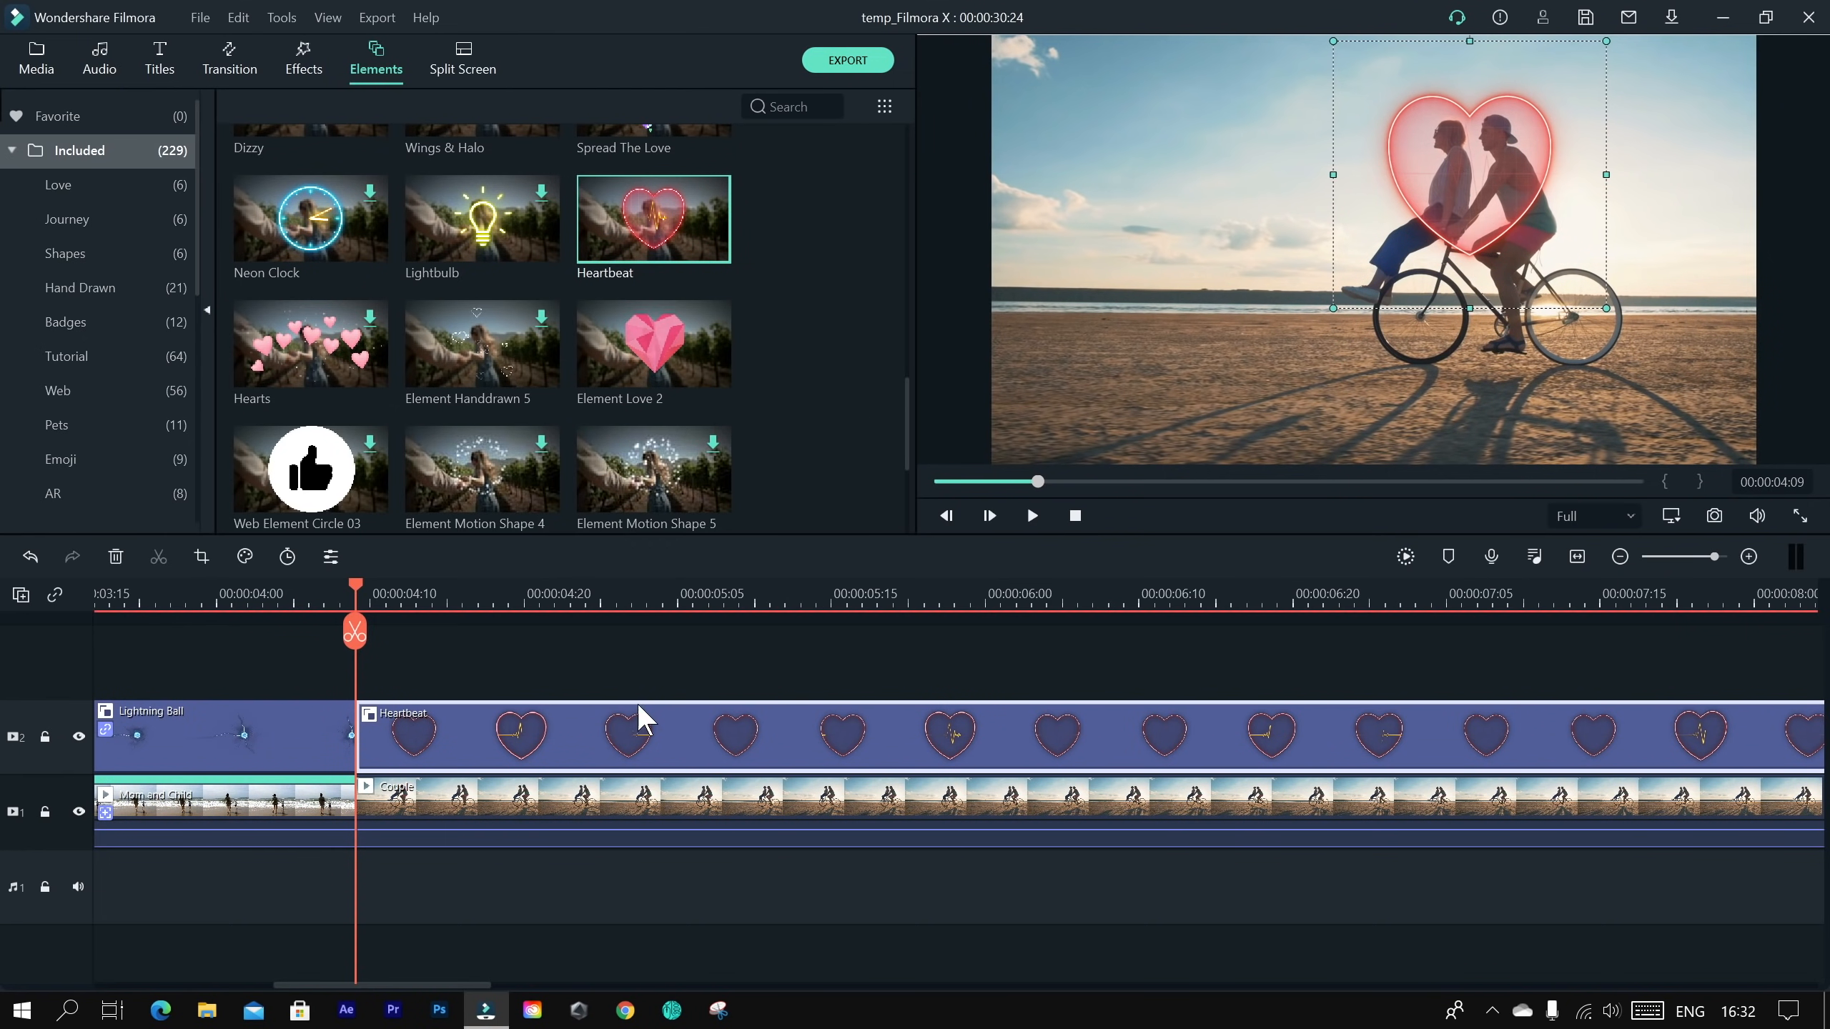
Step: Hide track 2 and motion-track the Couple clip with the tracking box fitted around both riders' heads
left_click(79, 736)
left_click(451, 796)
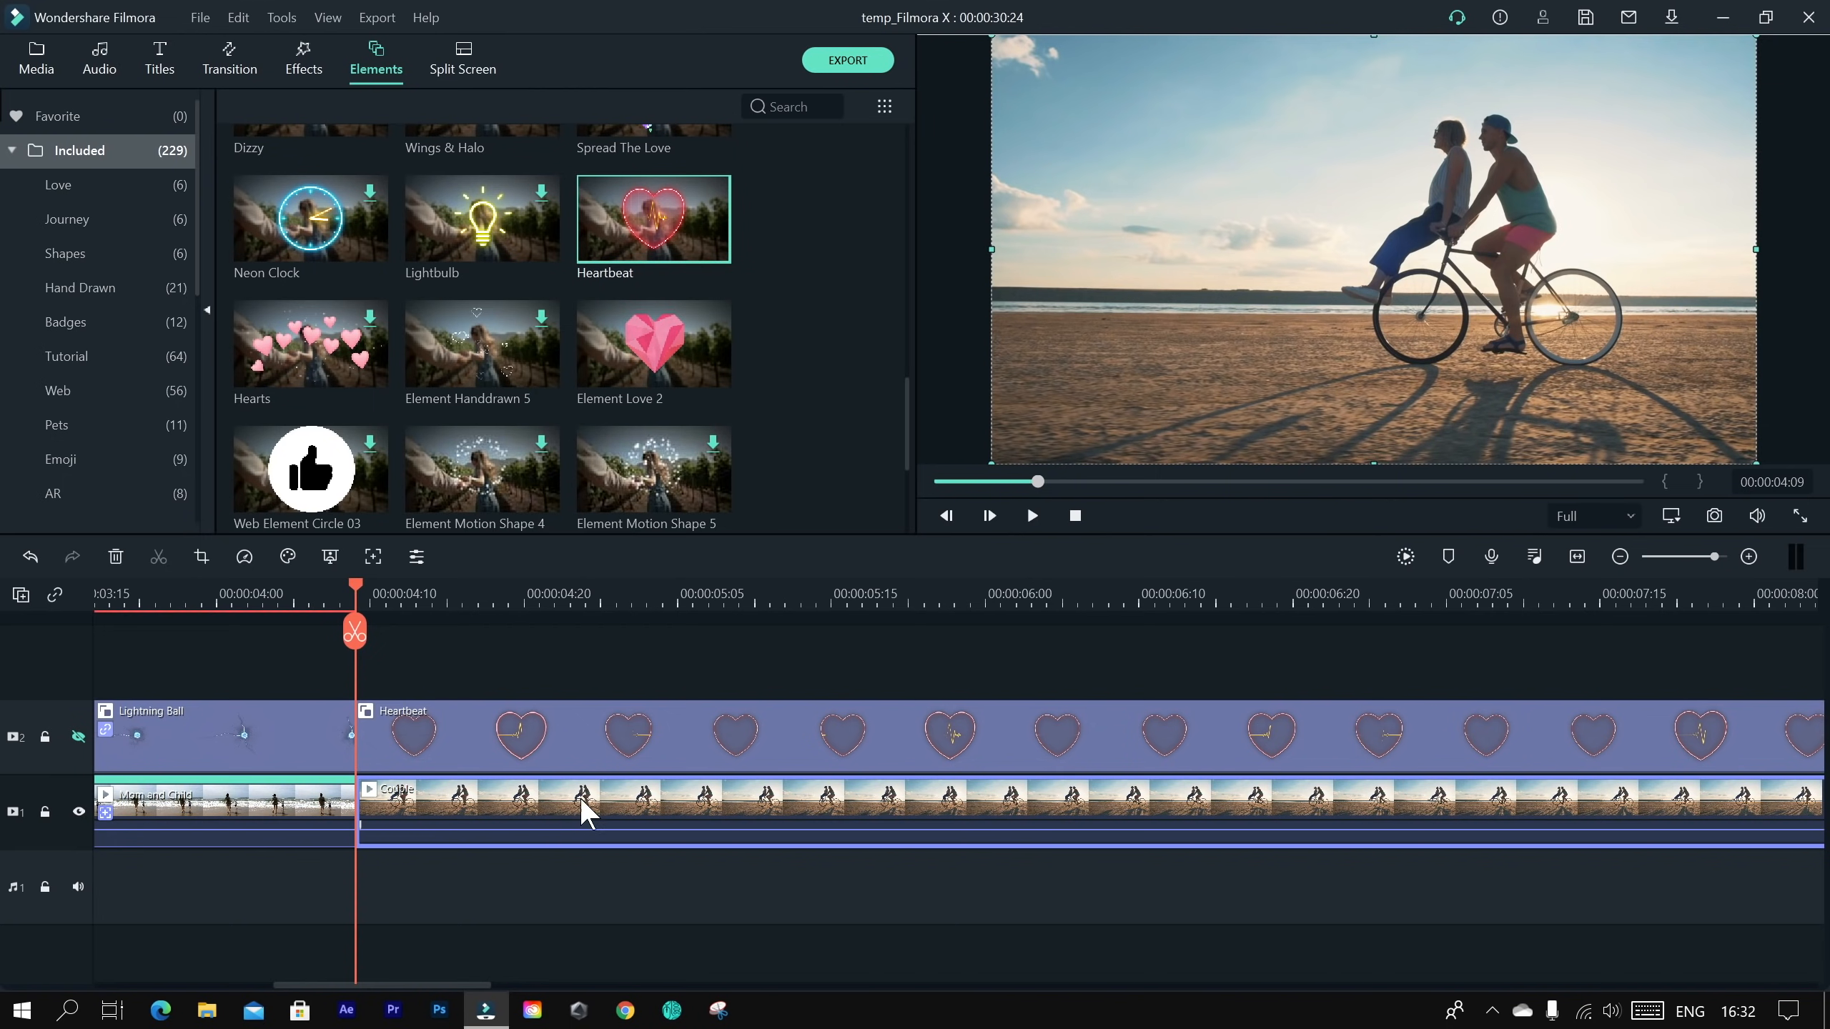
right_click(898, 794)
left_click(1021, 775)
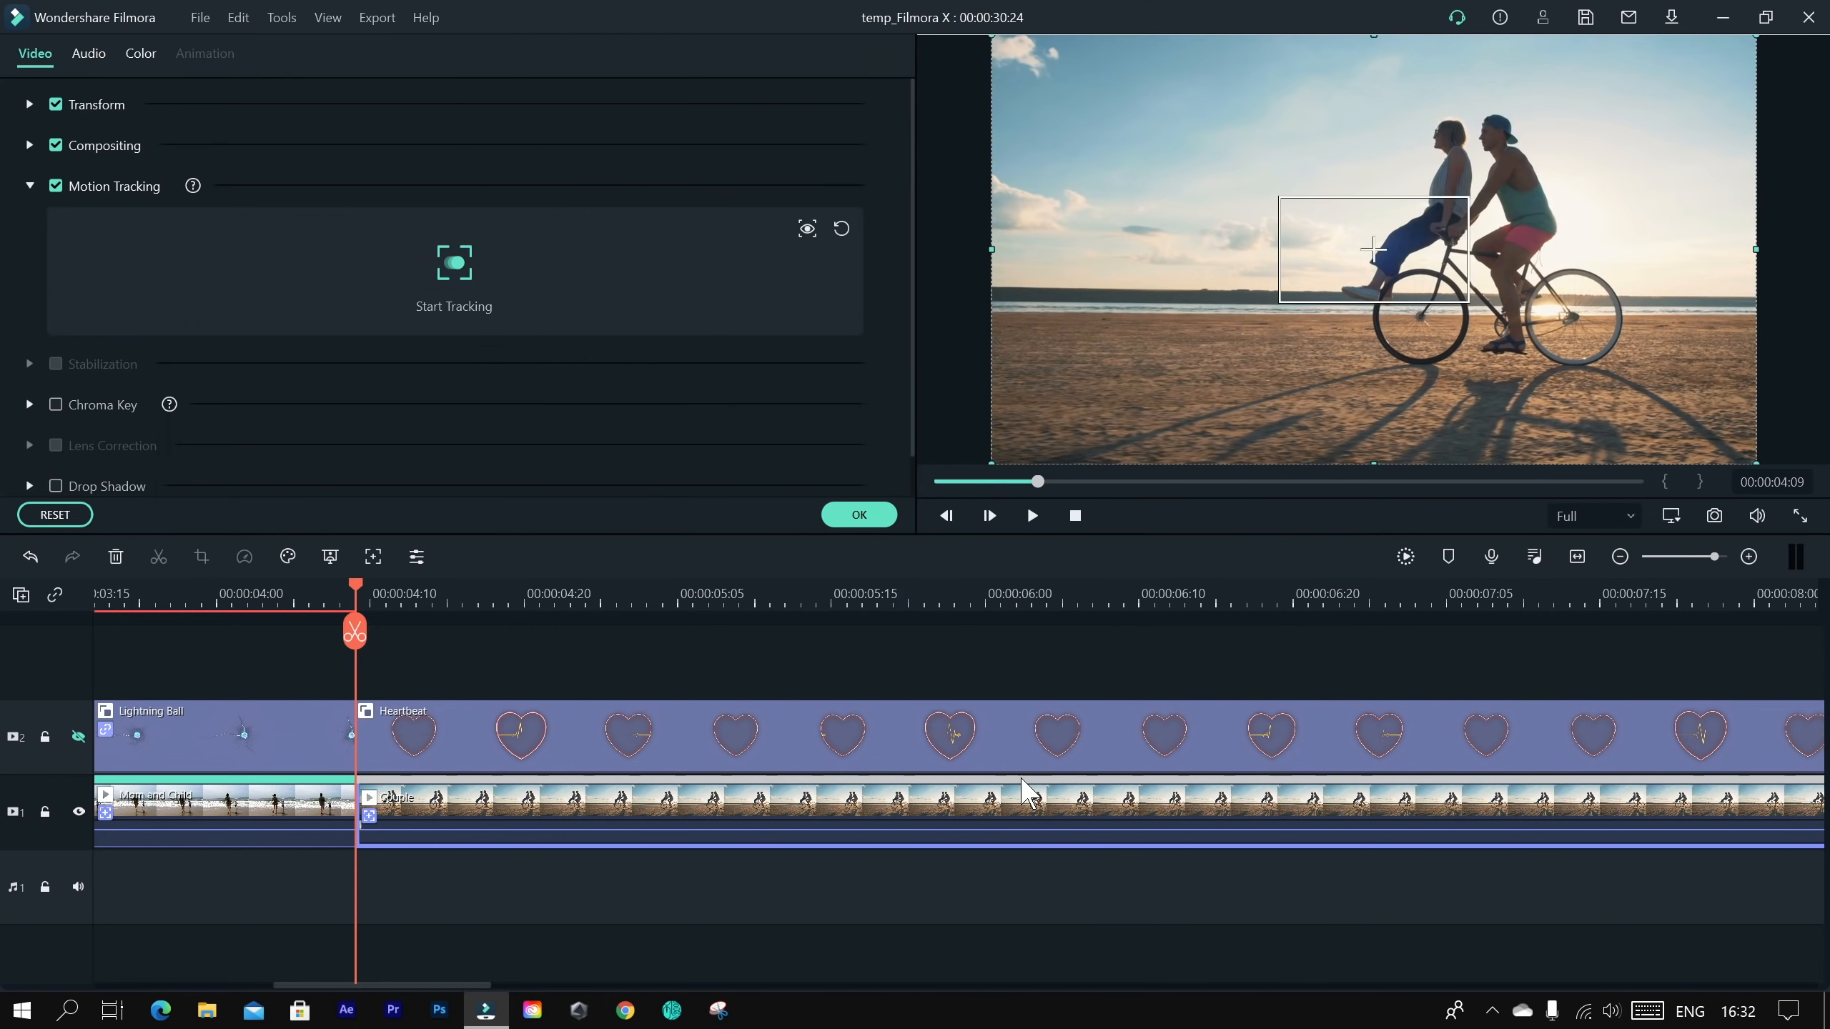
left_click_drag(1432, 273, 1517, 156)
left_click_drag(1603, 211, 1541, 160)
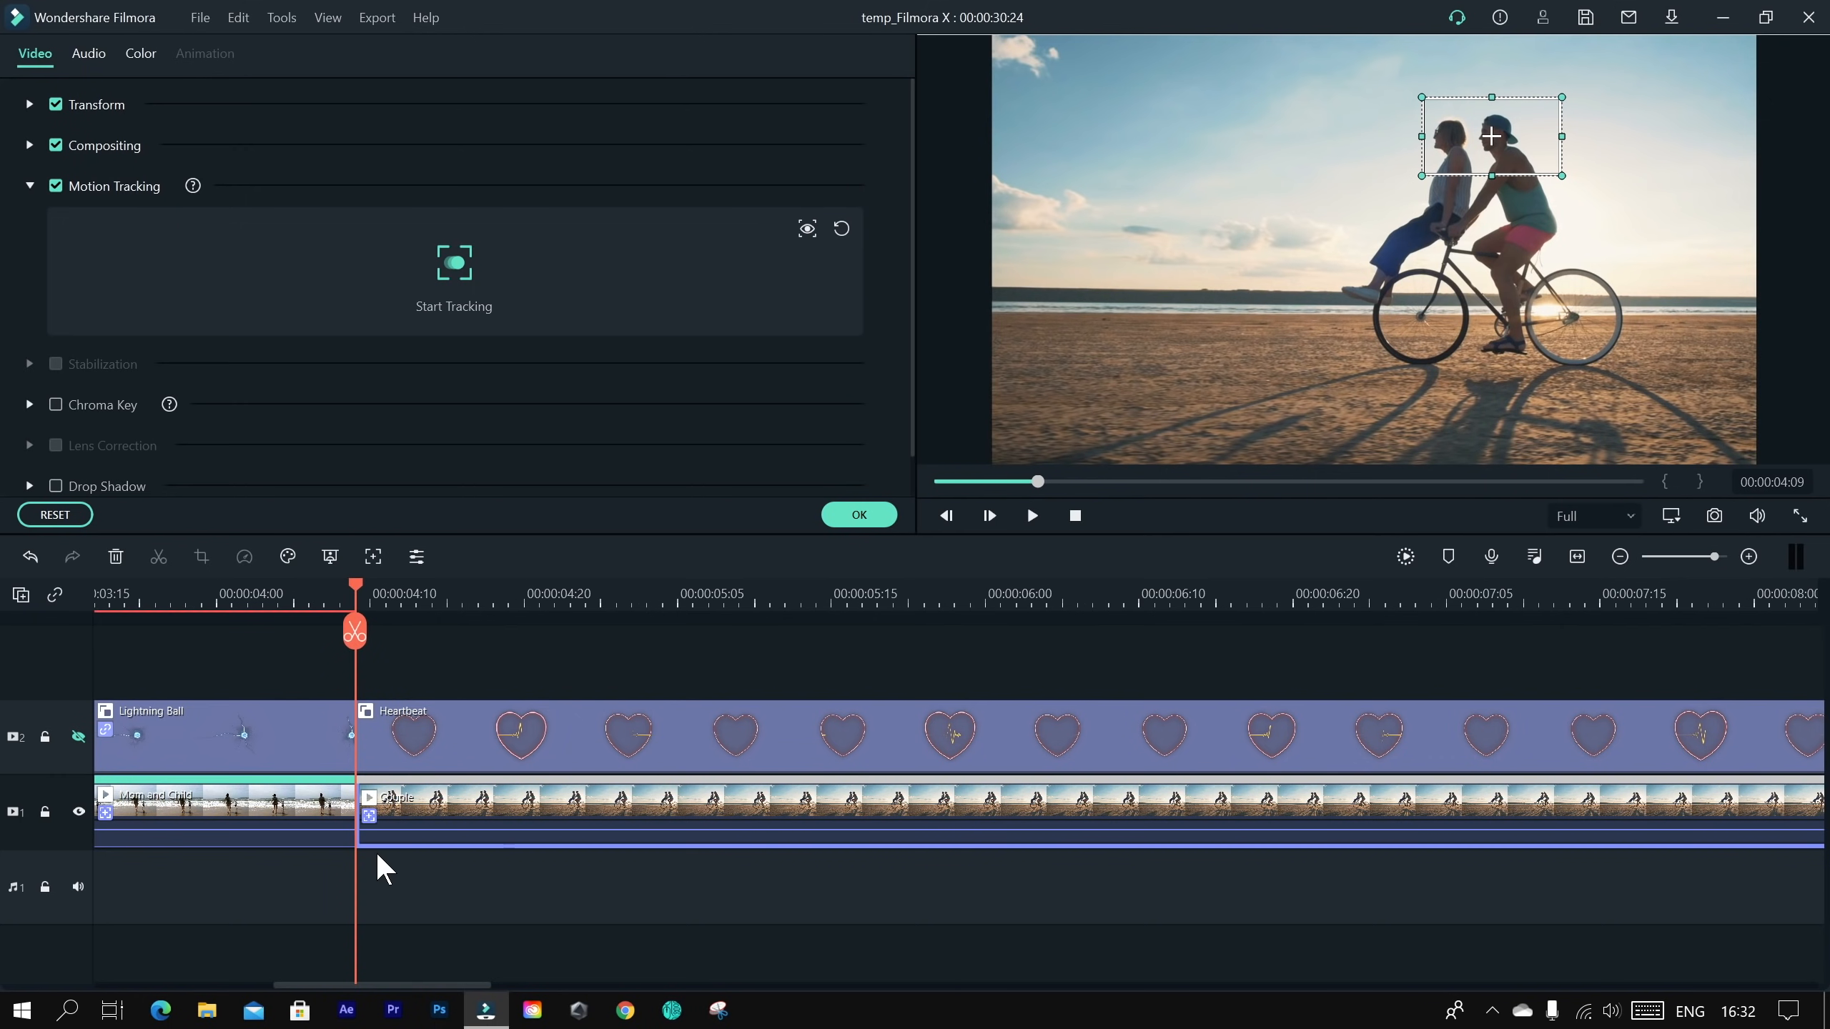
left_click(455, 262)
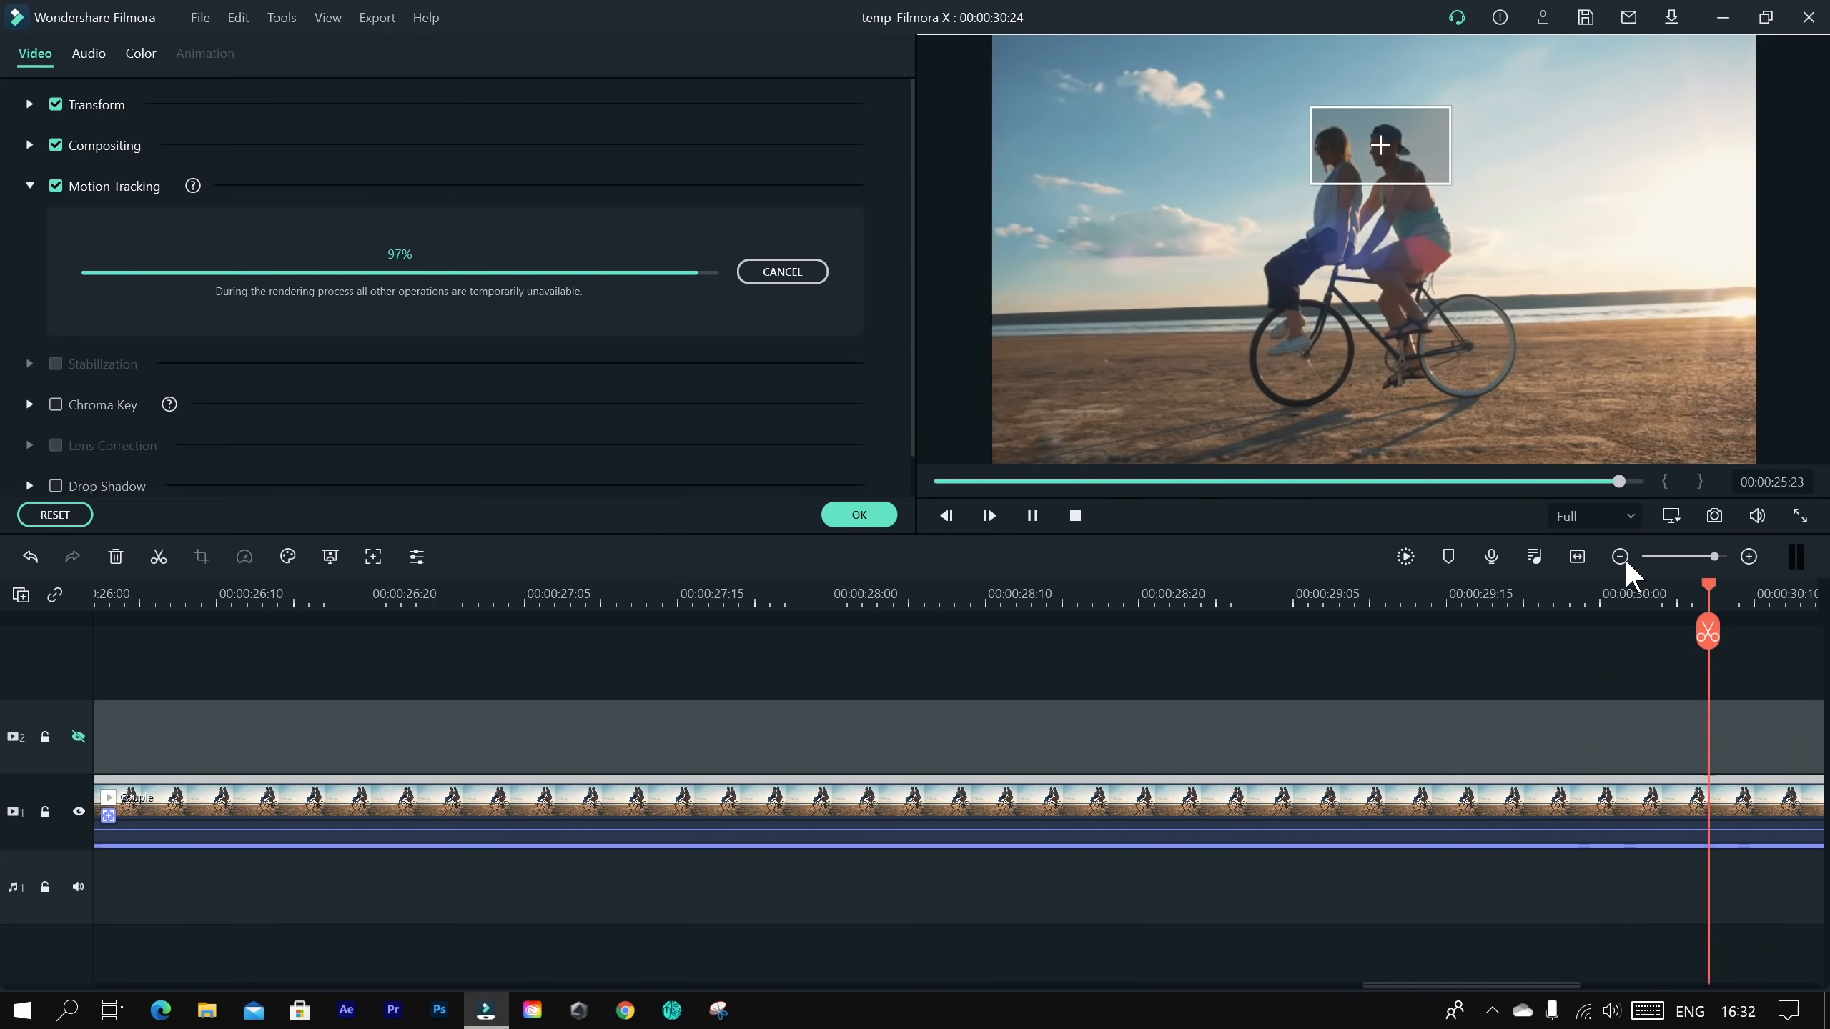
Step: Try to extend the end of the Heartbeat clip further along the Couple clip
left_click(1623, 557)
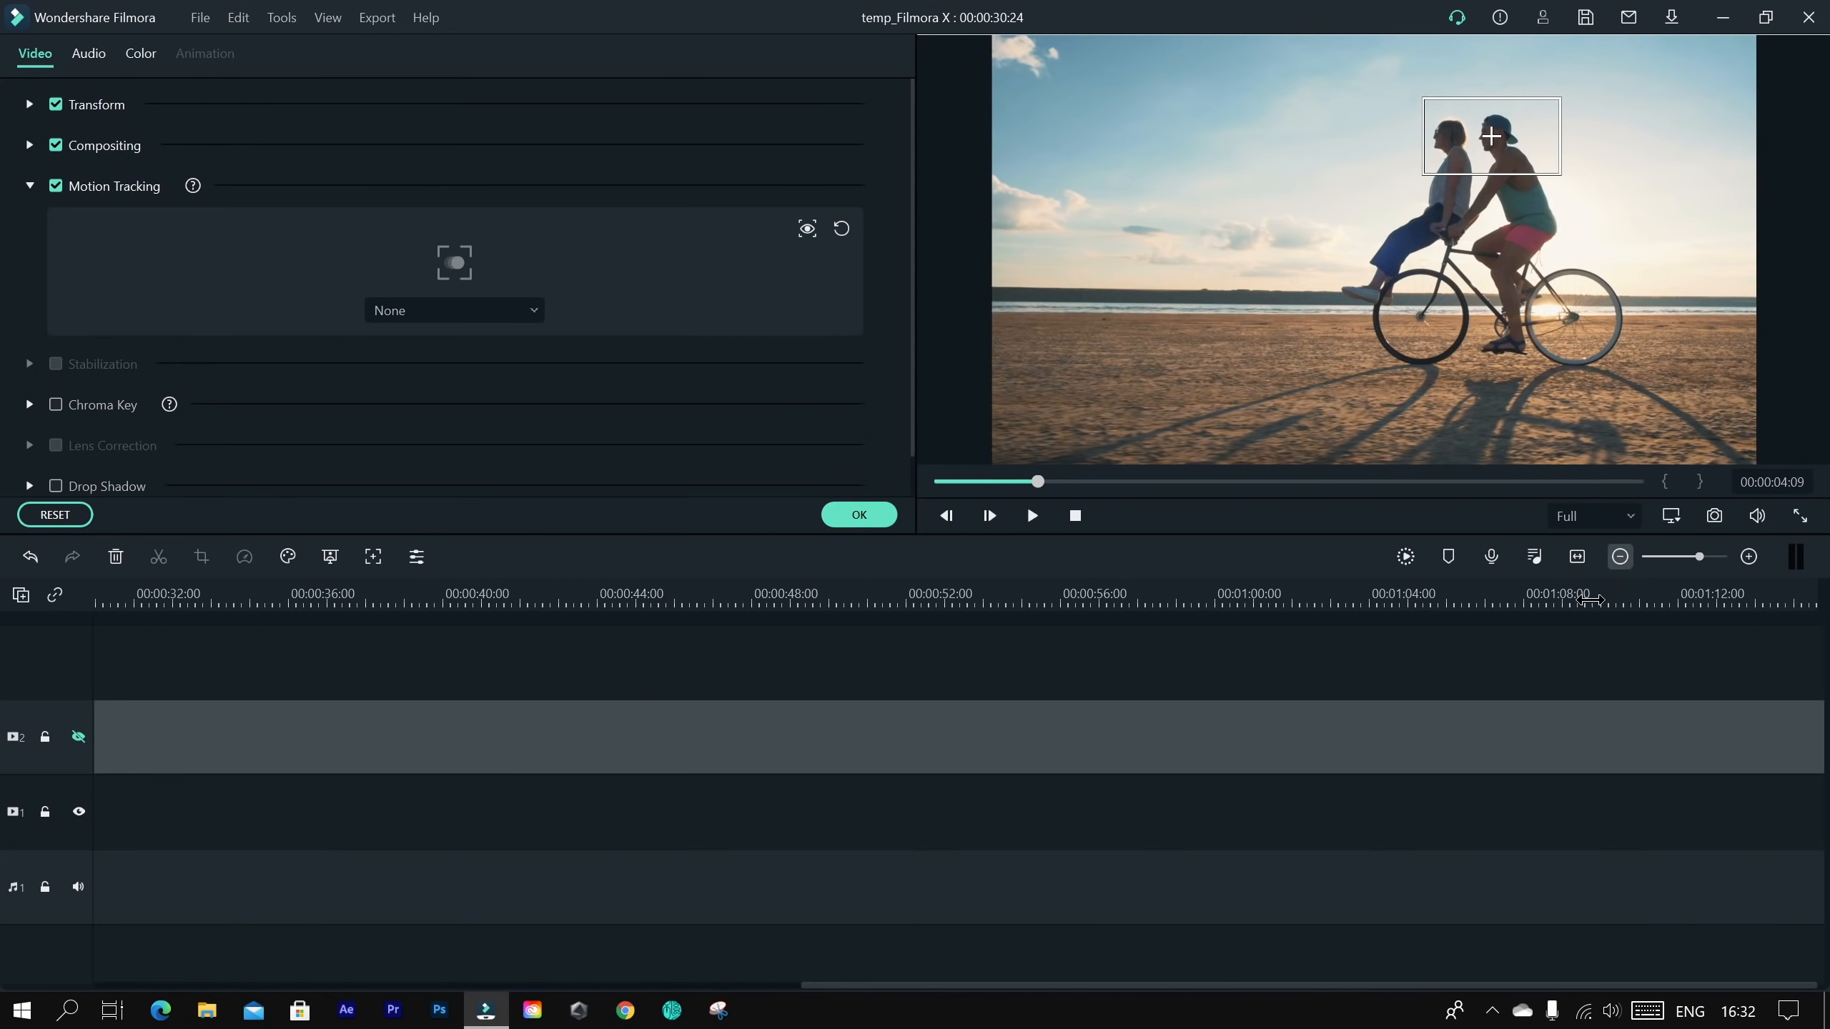
left_click_drag(872, 985, 265, 985)
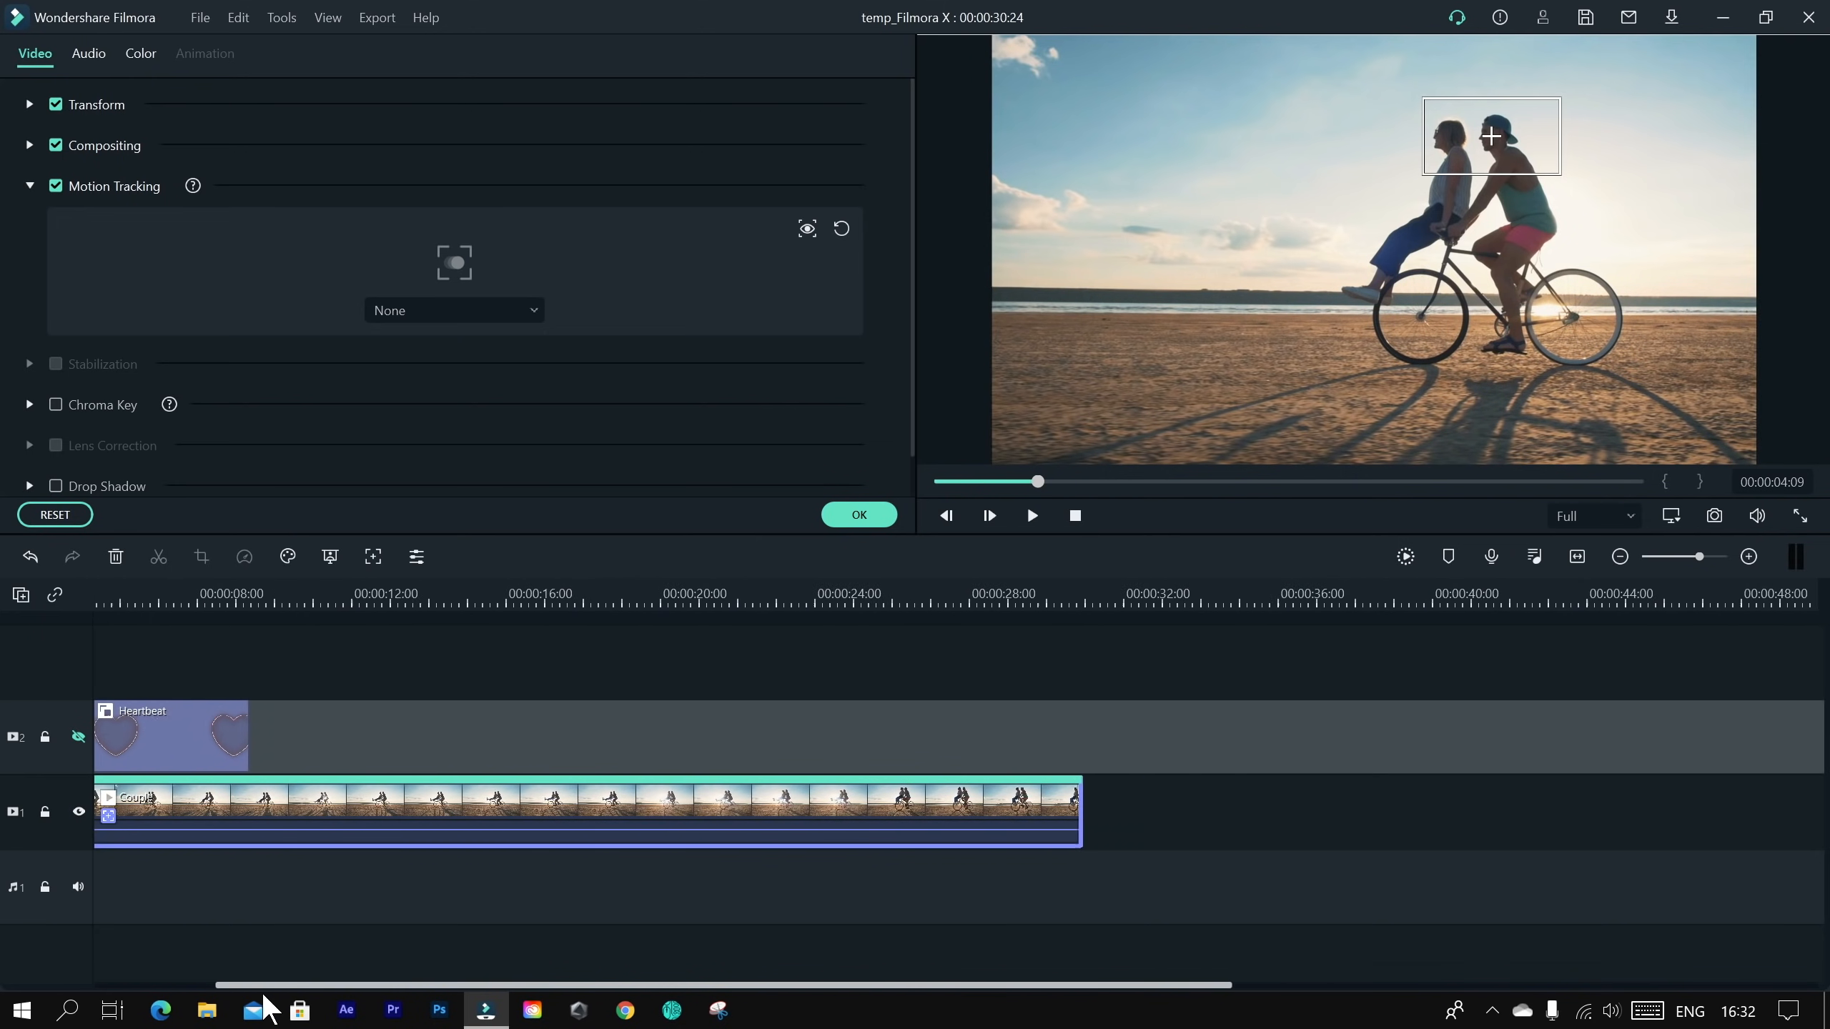
left_click(399, 757)
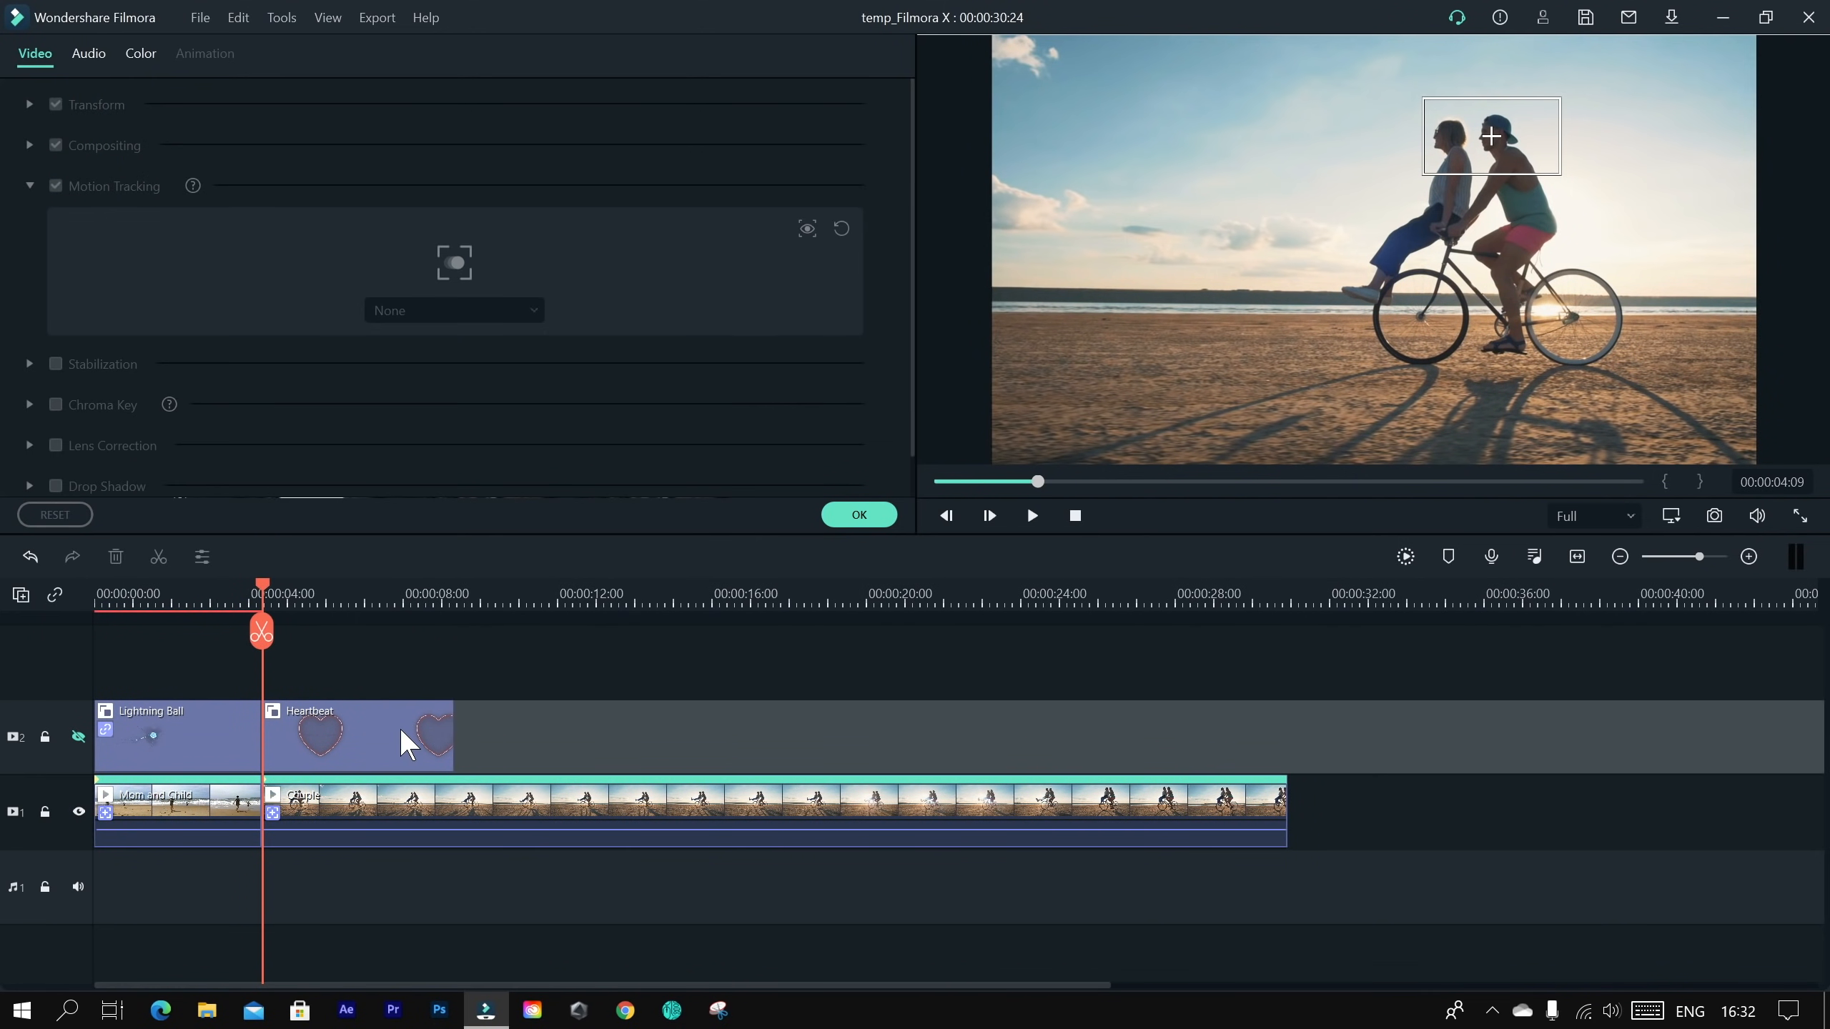
left_click_drag(461, 747, 587, 727)
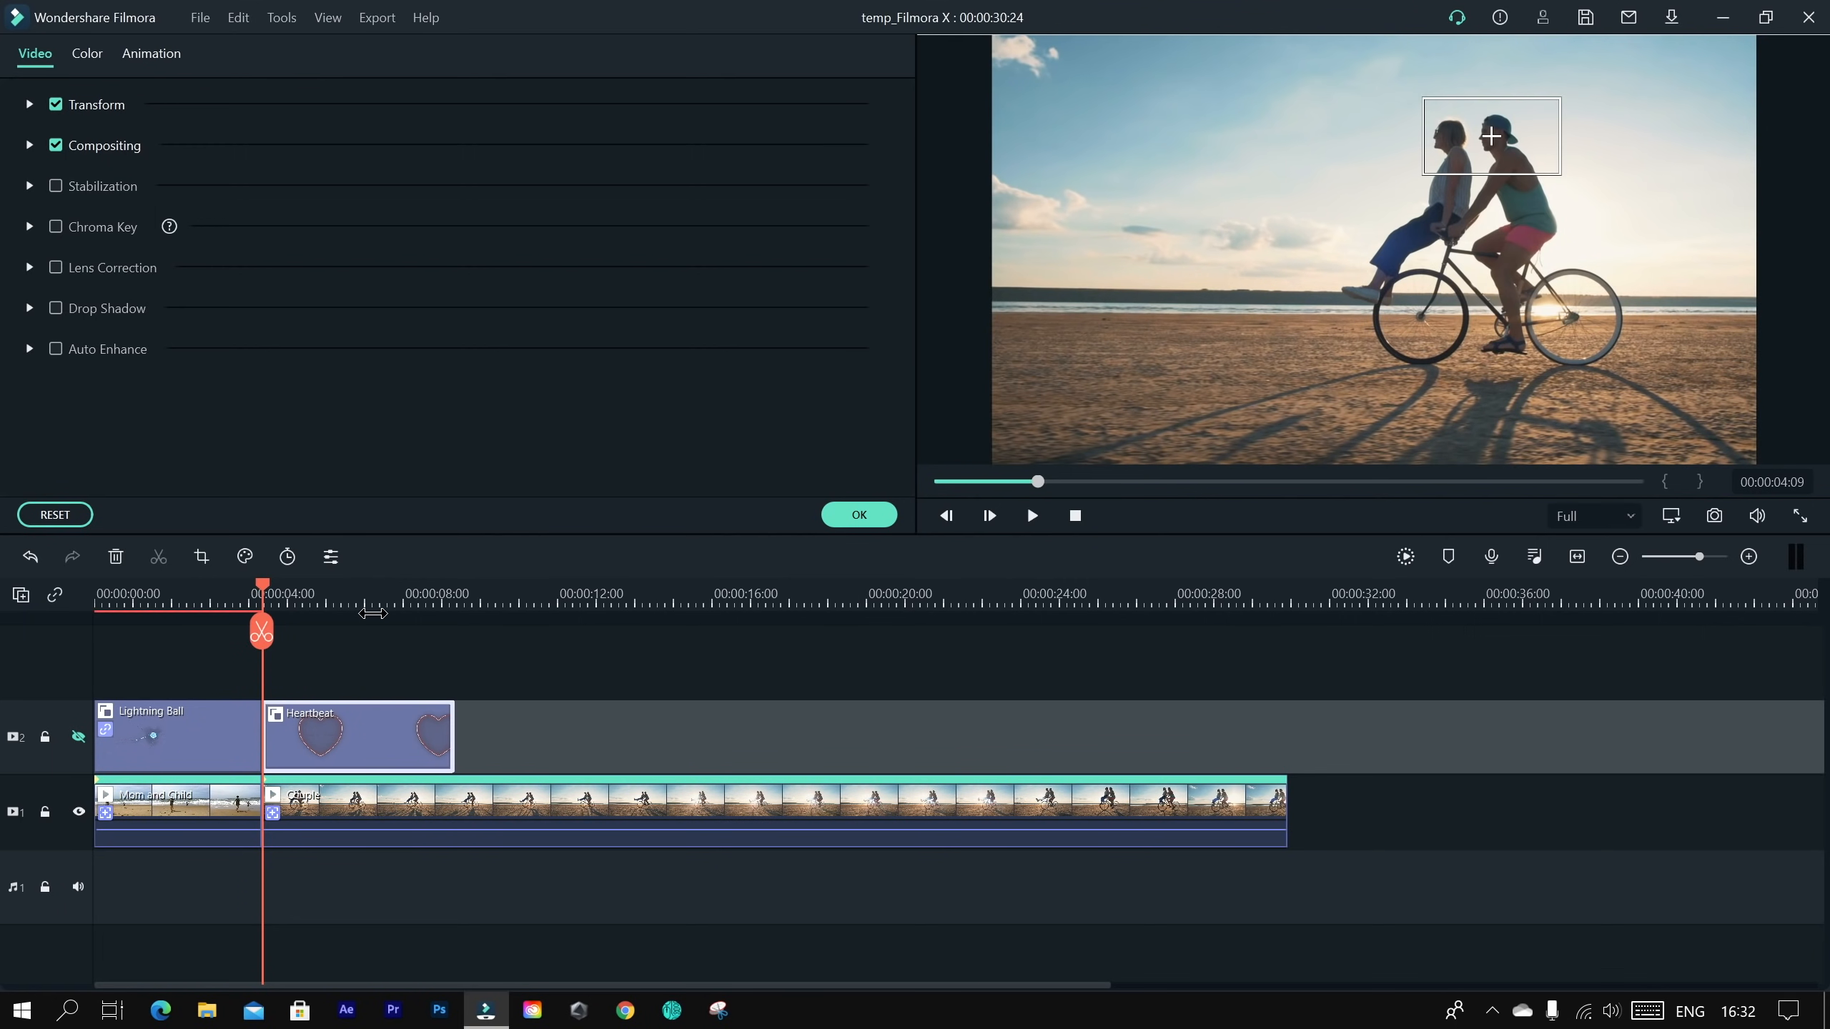
Step: Show track 2 again and link the Heartbeat element to the Couple clip's motion tracking
left_click(373, 806)
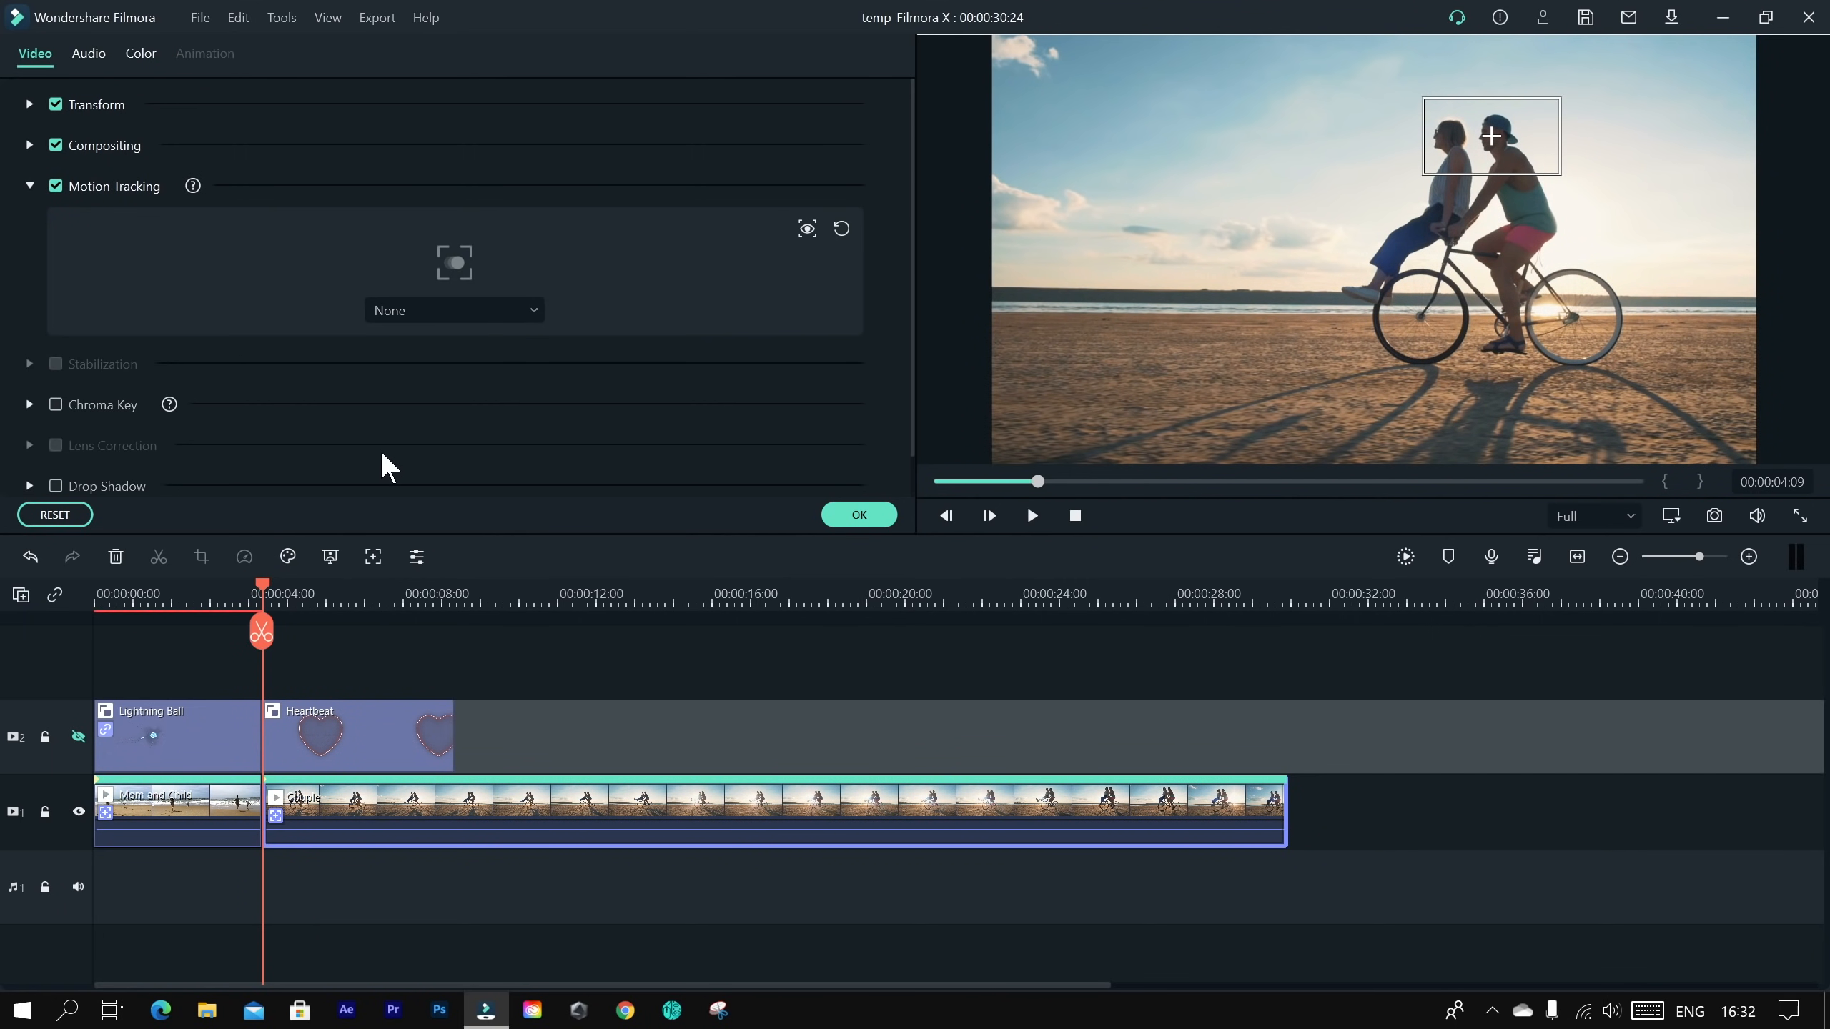
left_click(345, 750)
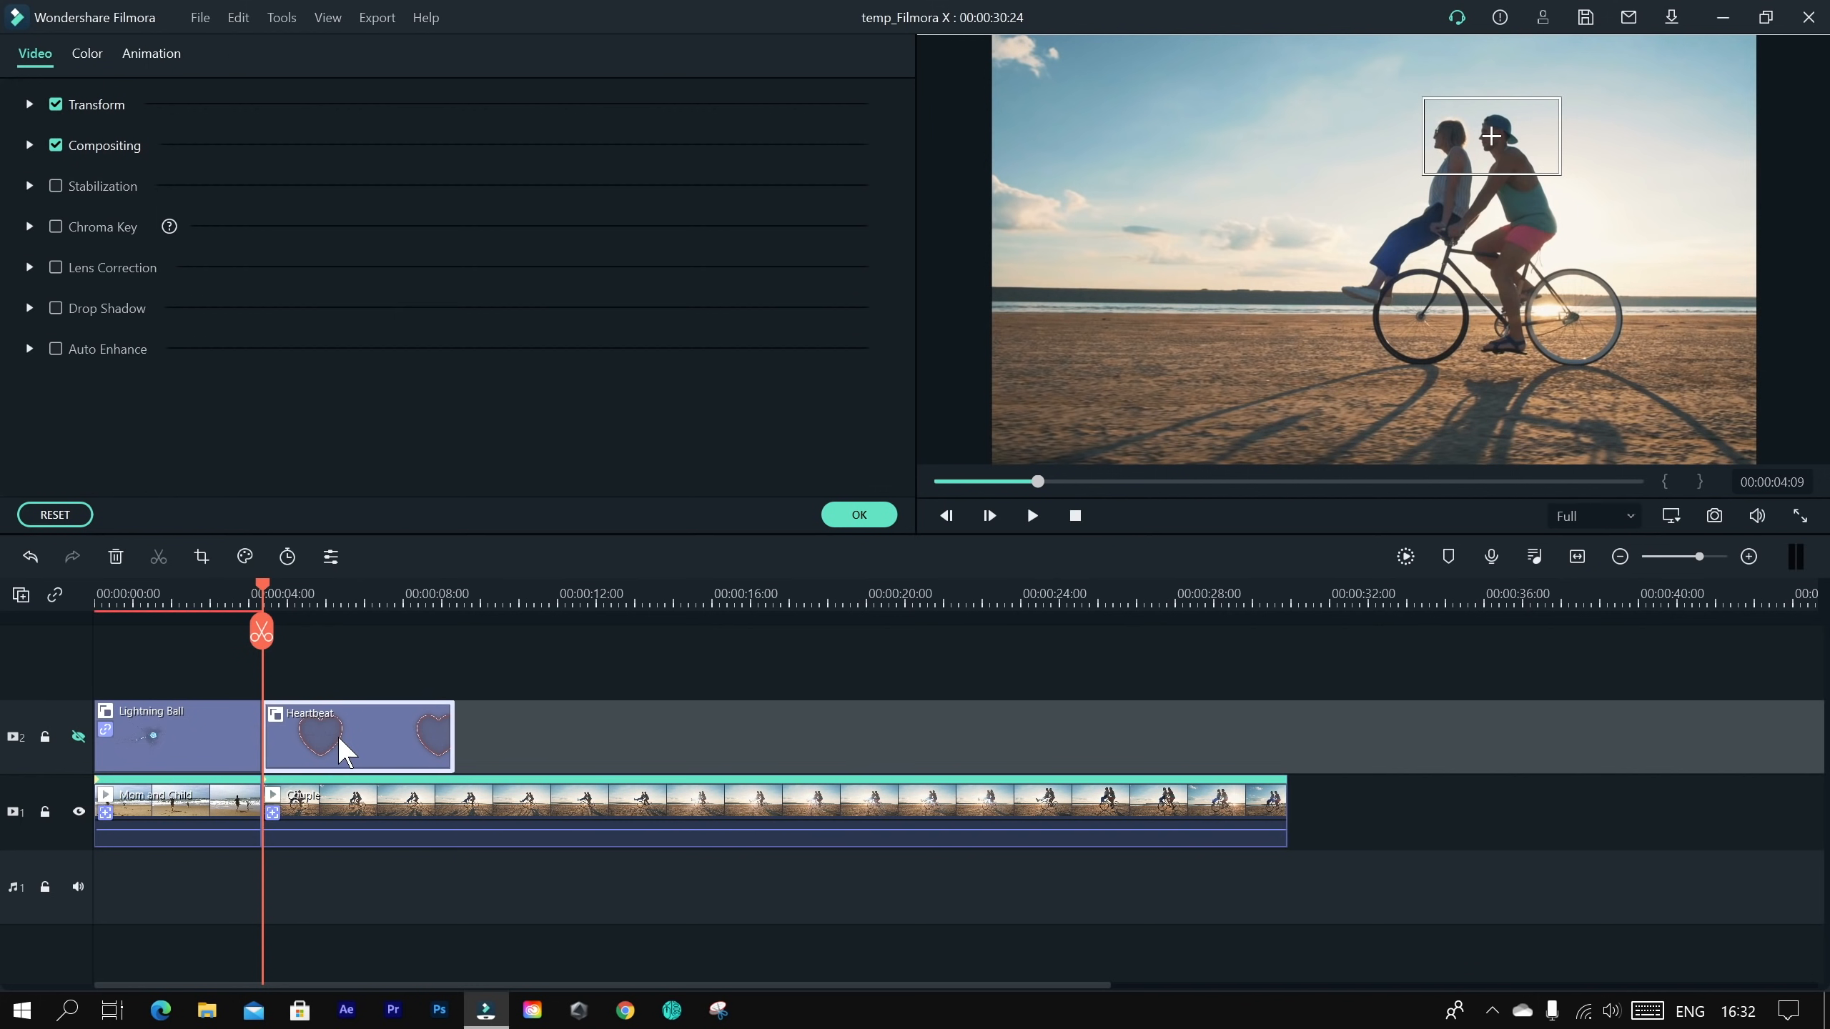
left_click(77, 734)
left_click(351, 801)
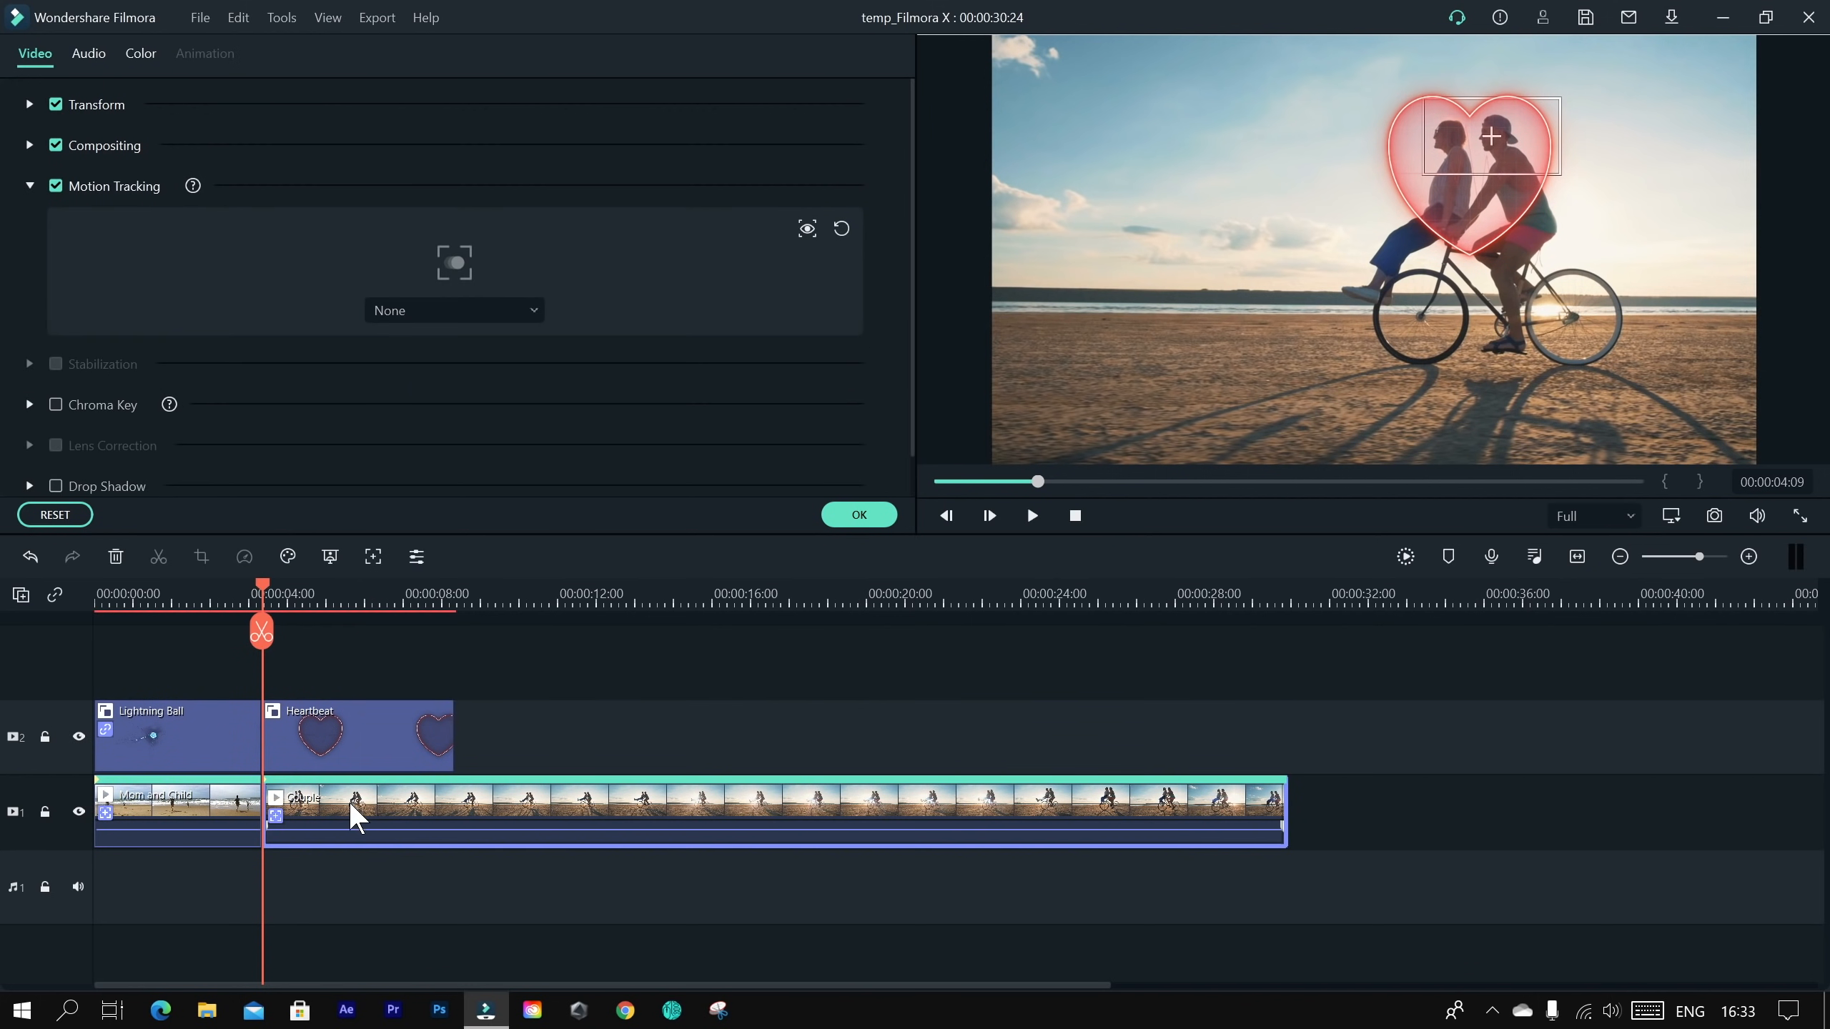
left_click(503, 316)
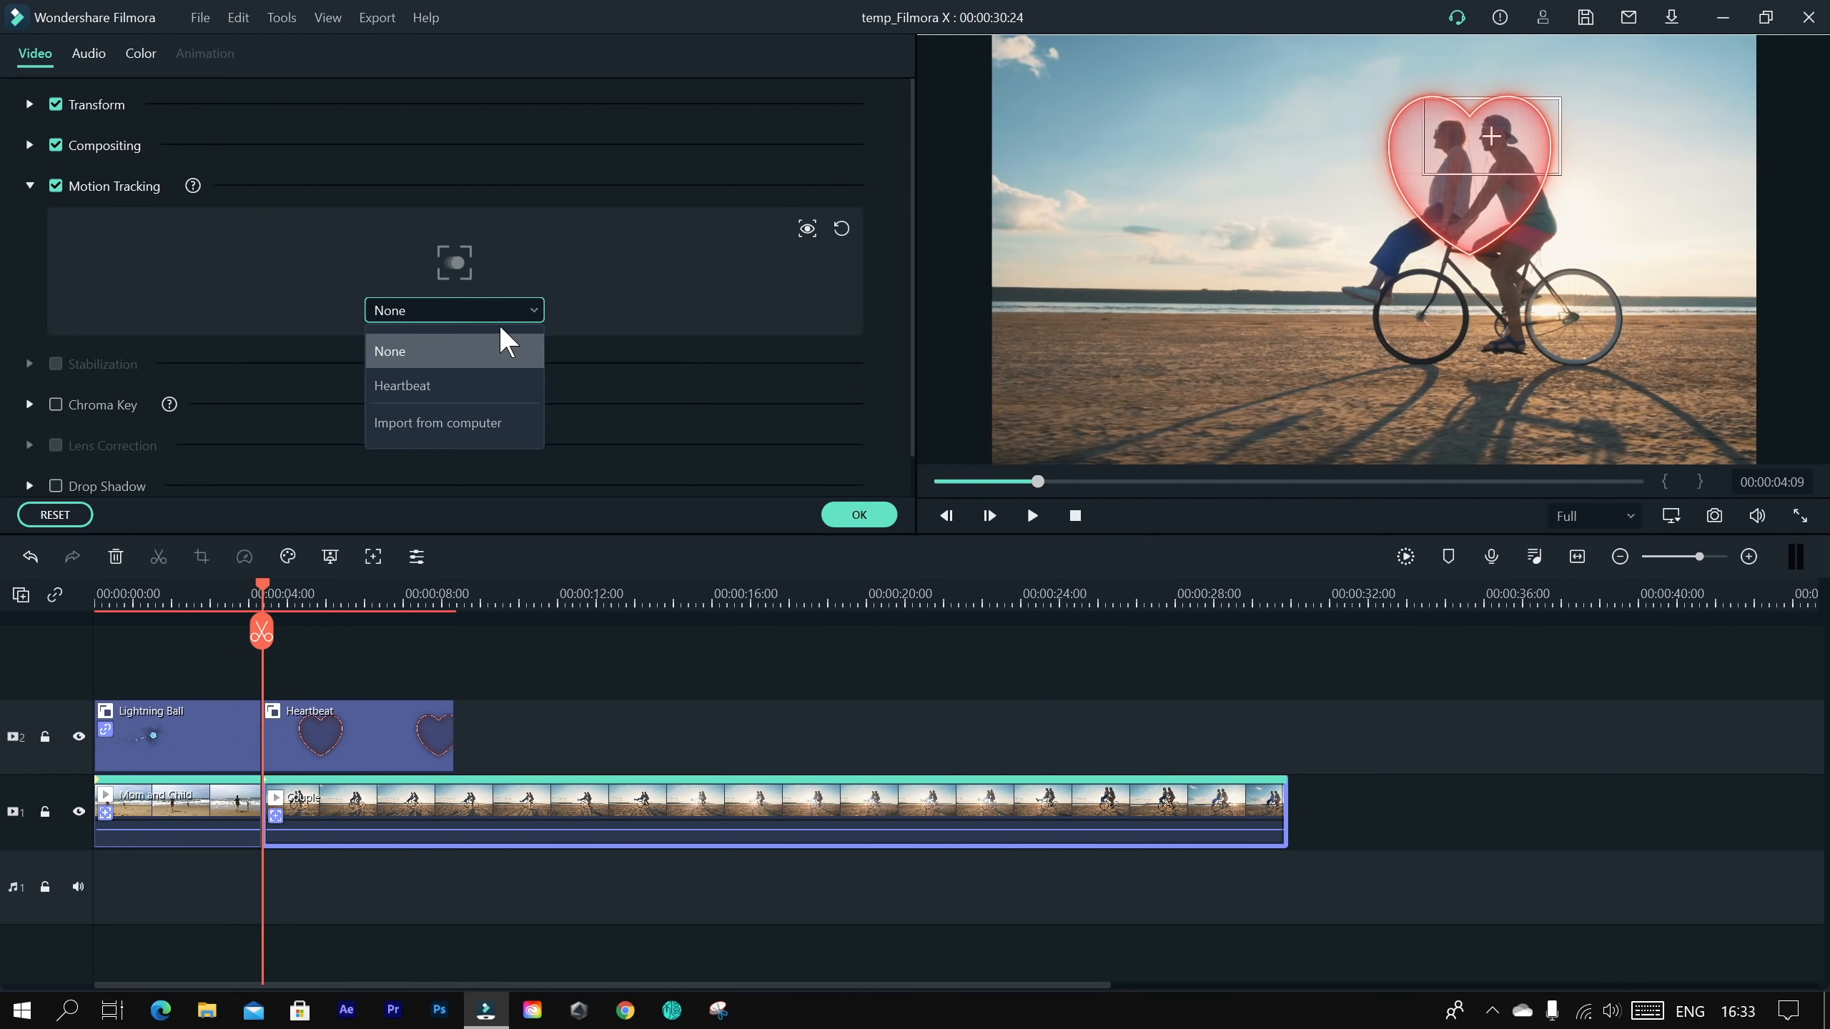
left_click(499, 390)
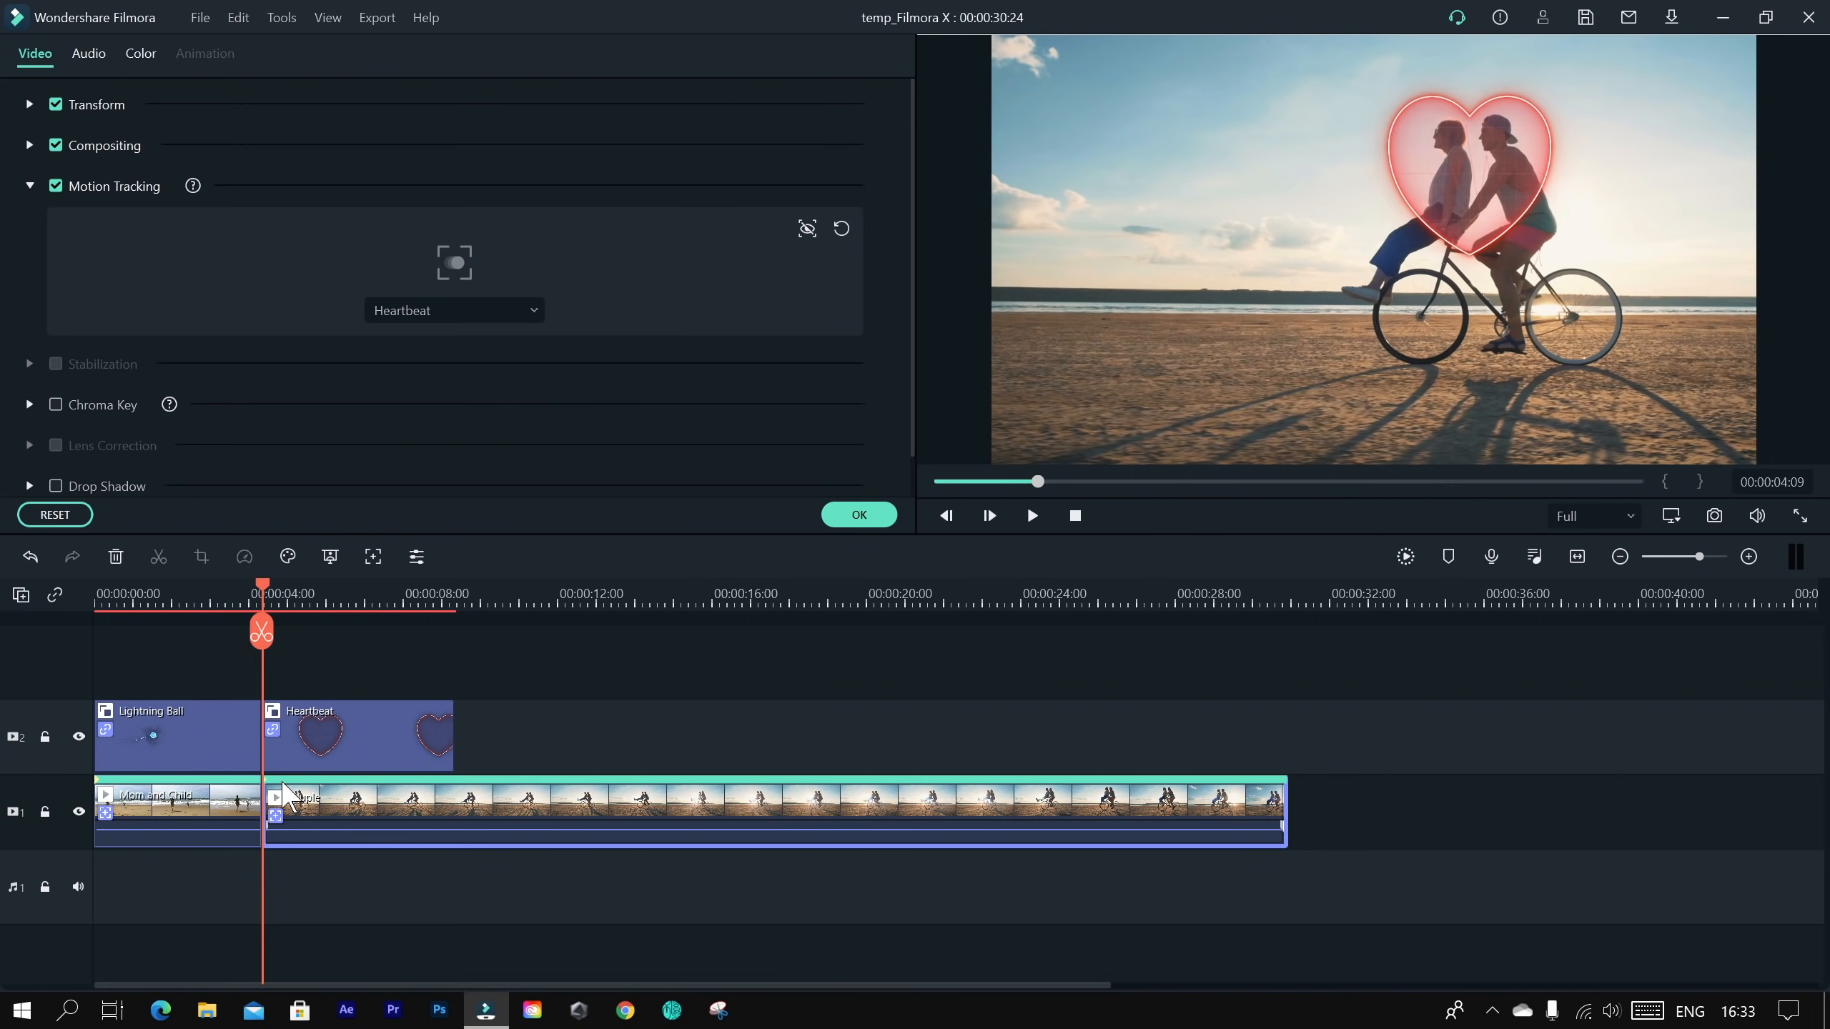
Step: Play the Couple clip past the end of the tracked Heartbeat overlay and select the Heartbeat clip
key("space")
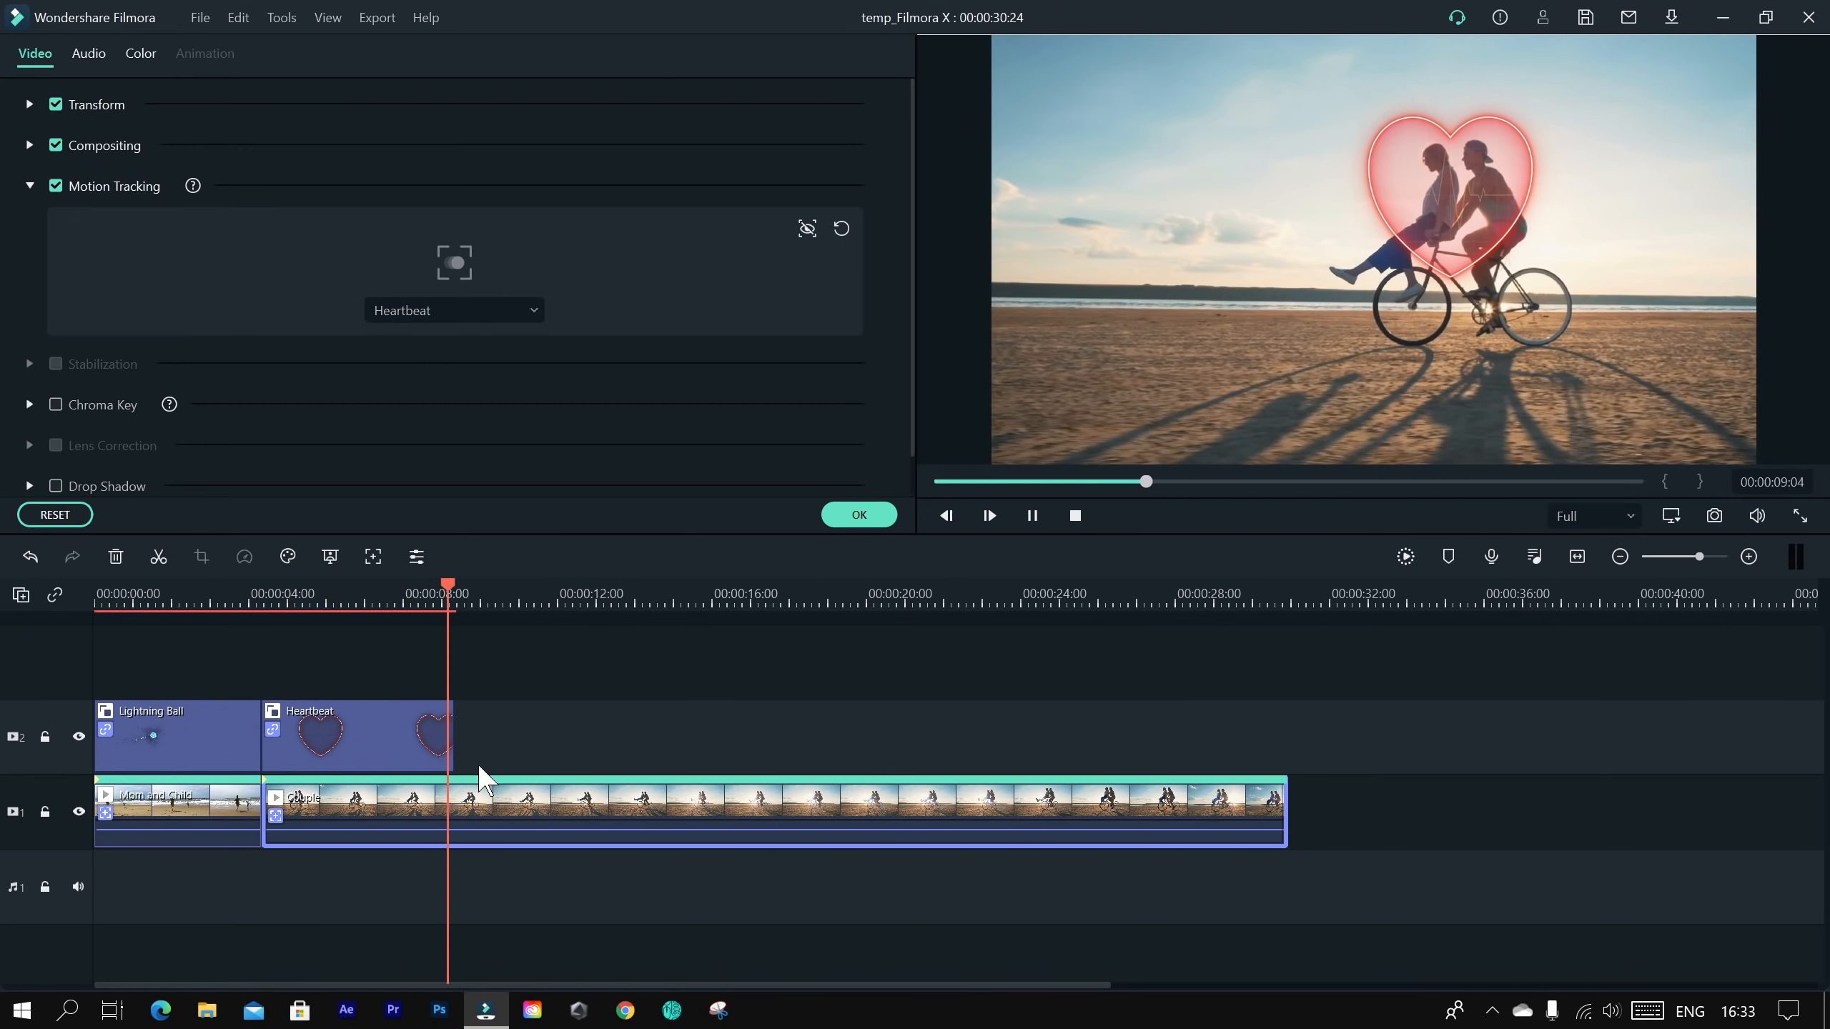
left_click(382, 714)
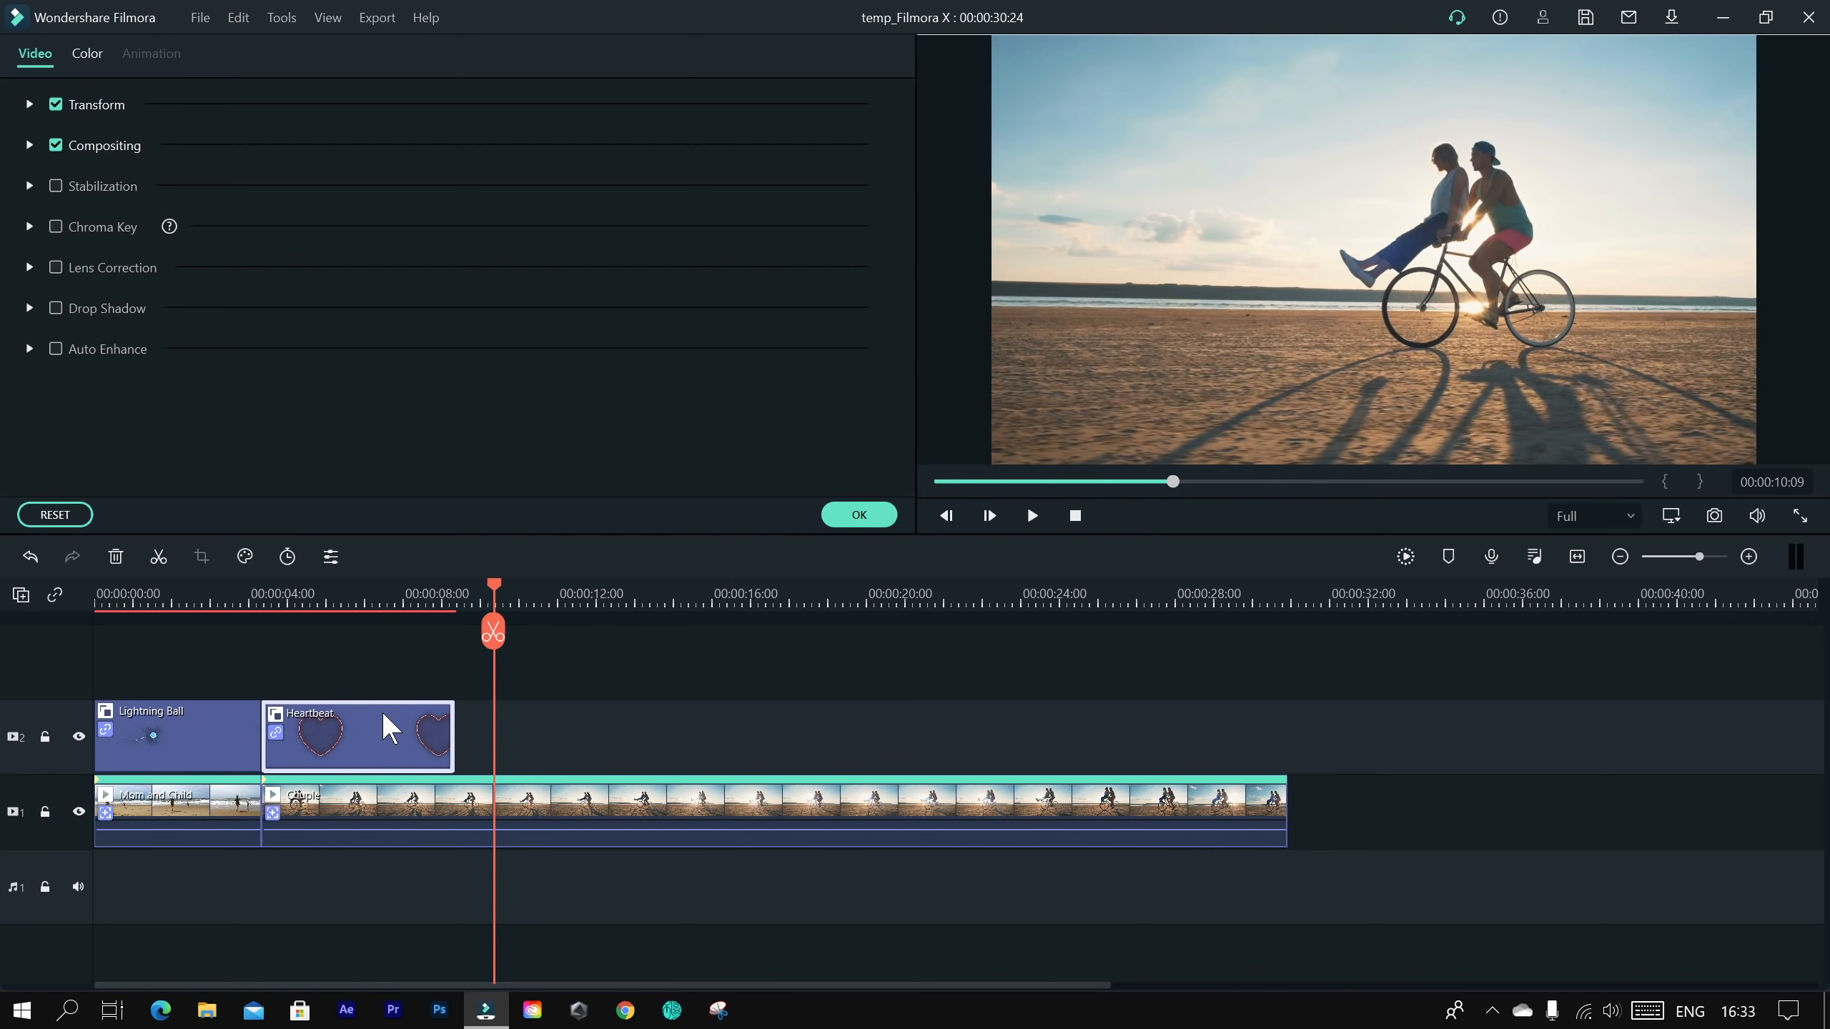
Step: Paste a copy of the Heartbeat clip directly after the tracked one on track 2 and play it over the Couple clip
key("ctrl+v")
left_click_drag(641, 715, 602, 718)
left_click(475, 616)
key("space")
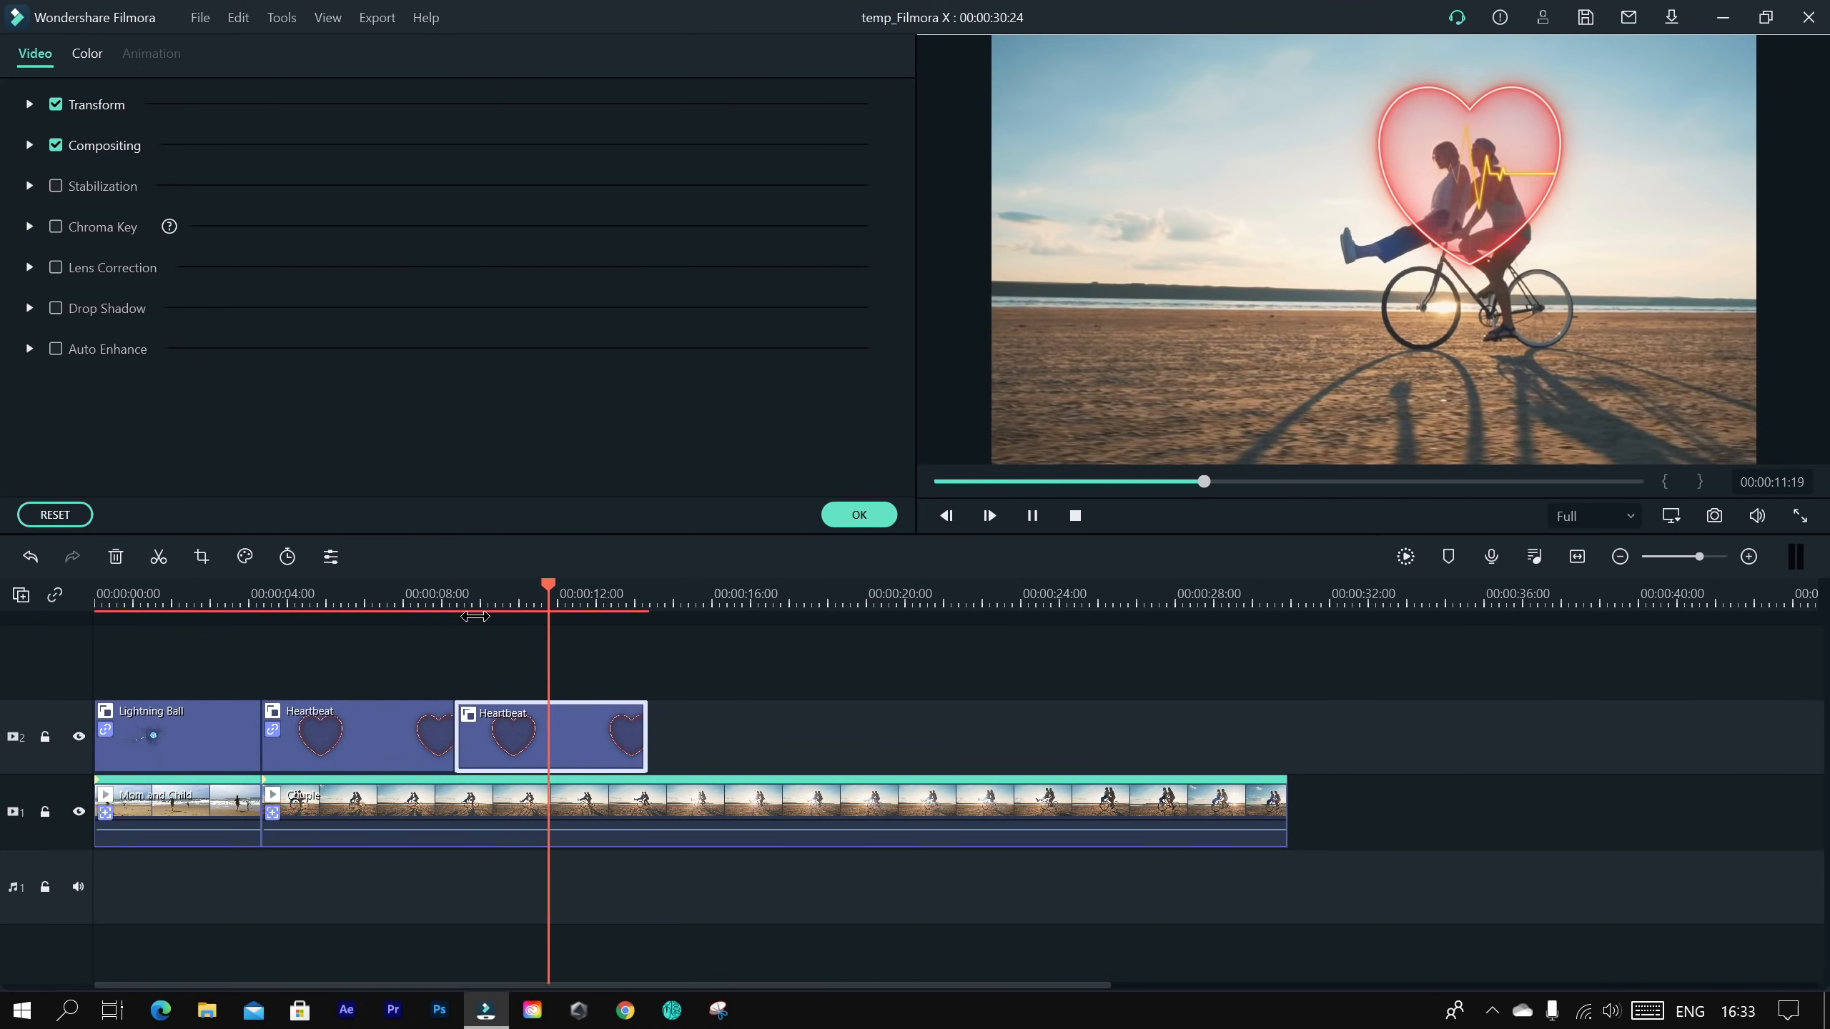
key("space")
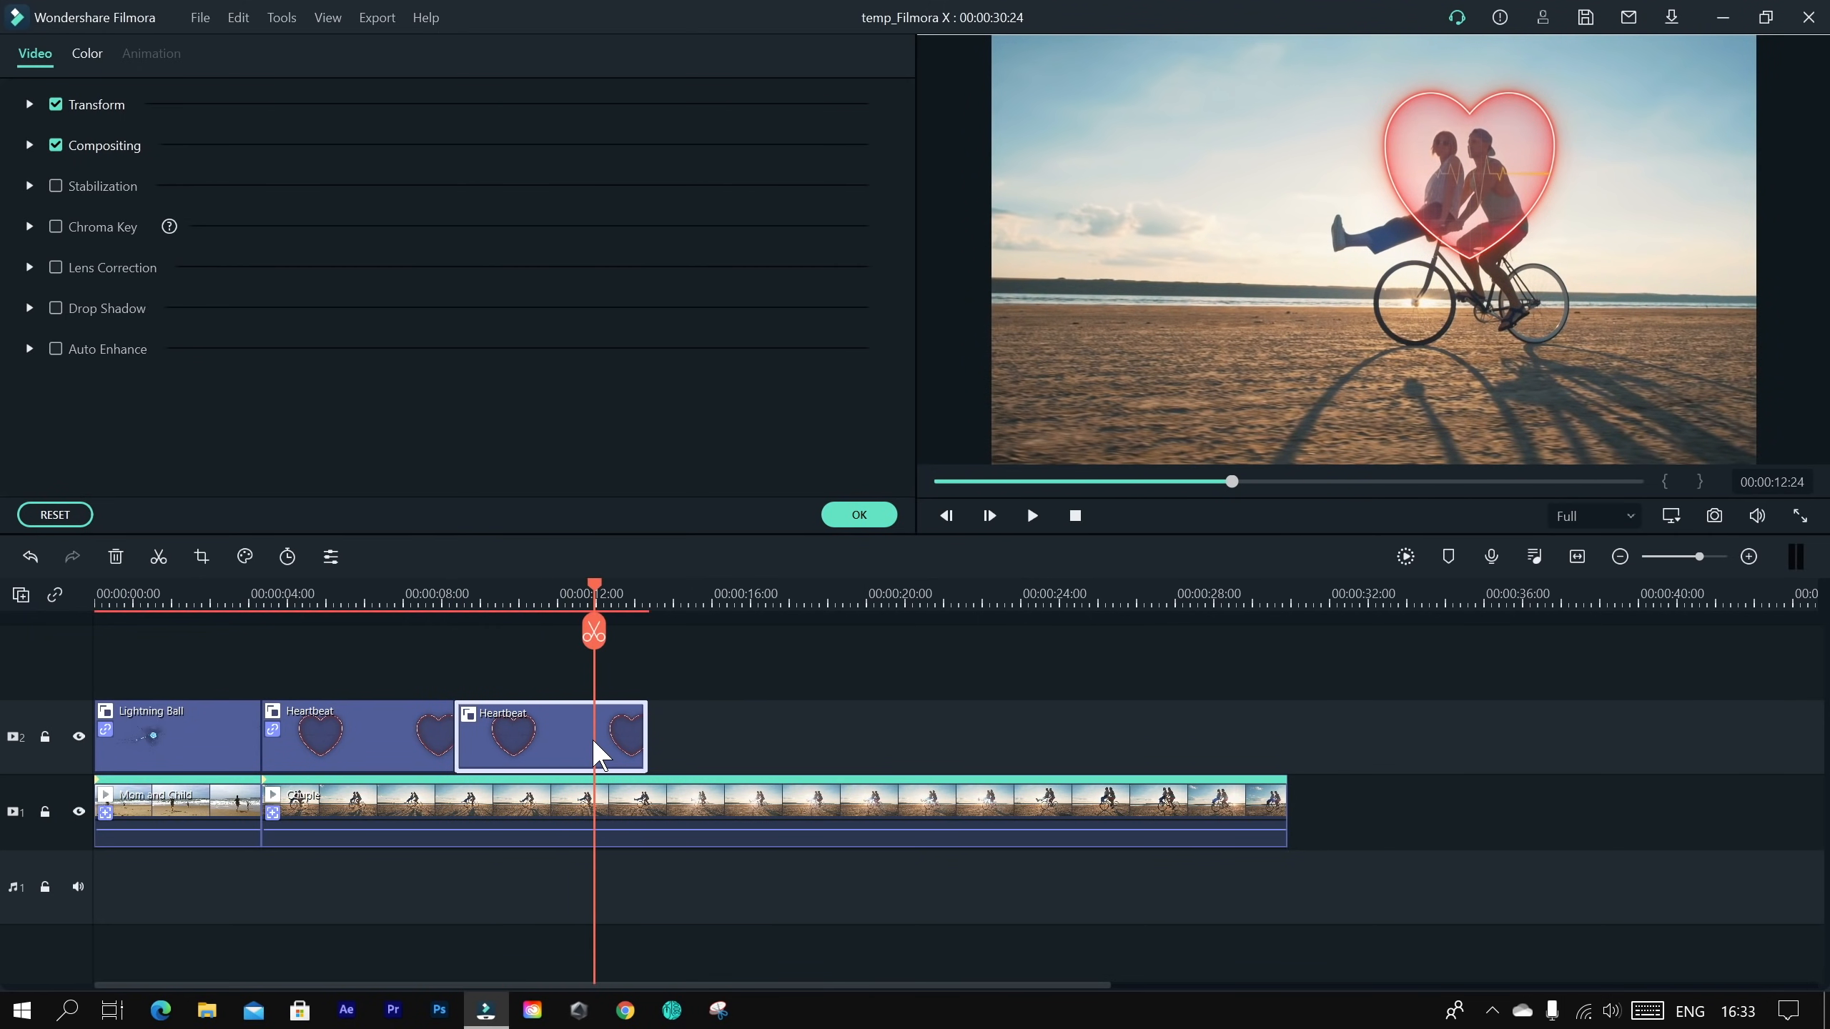
Step: Paste two more Heartbeat copies and line them up end to end after the second Heartbeat clip
left_click(699, 610)
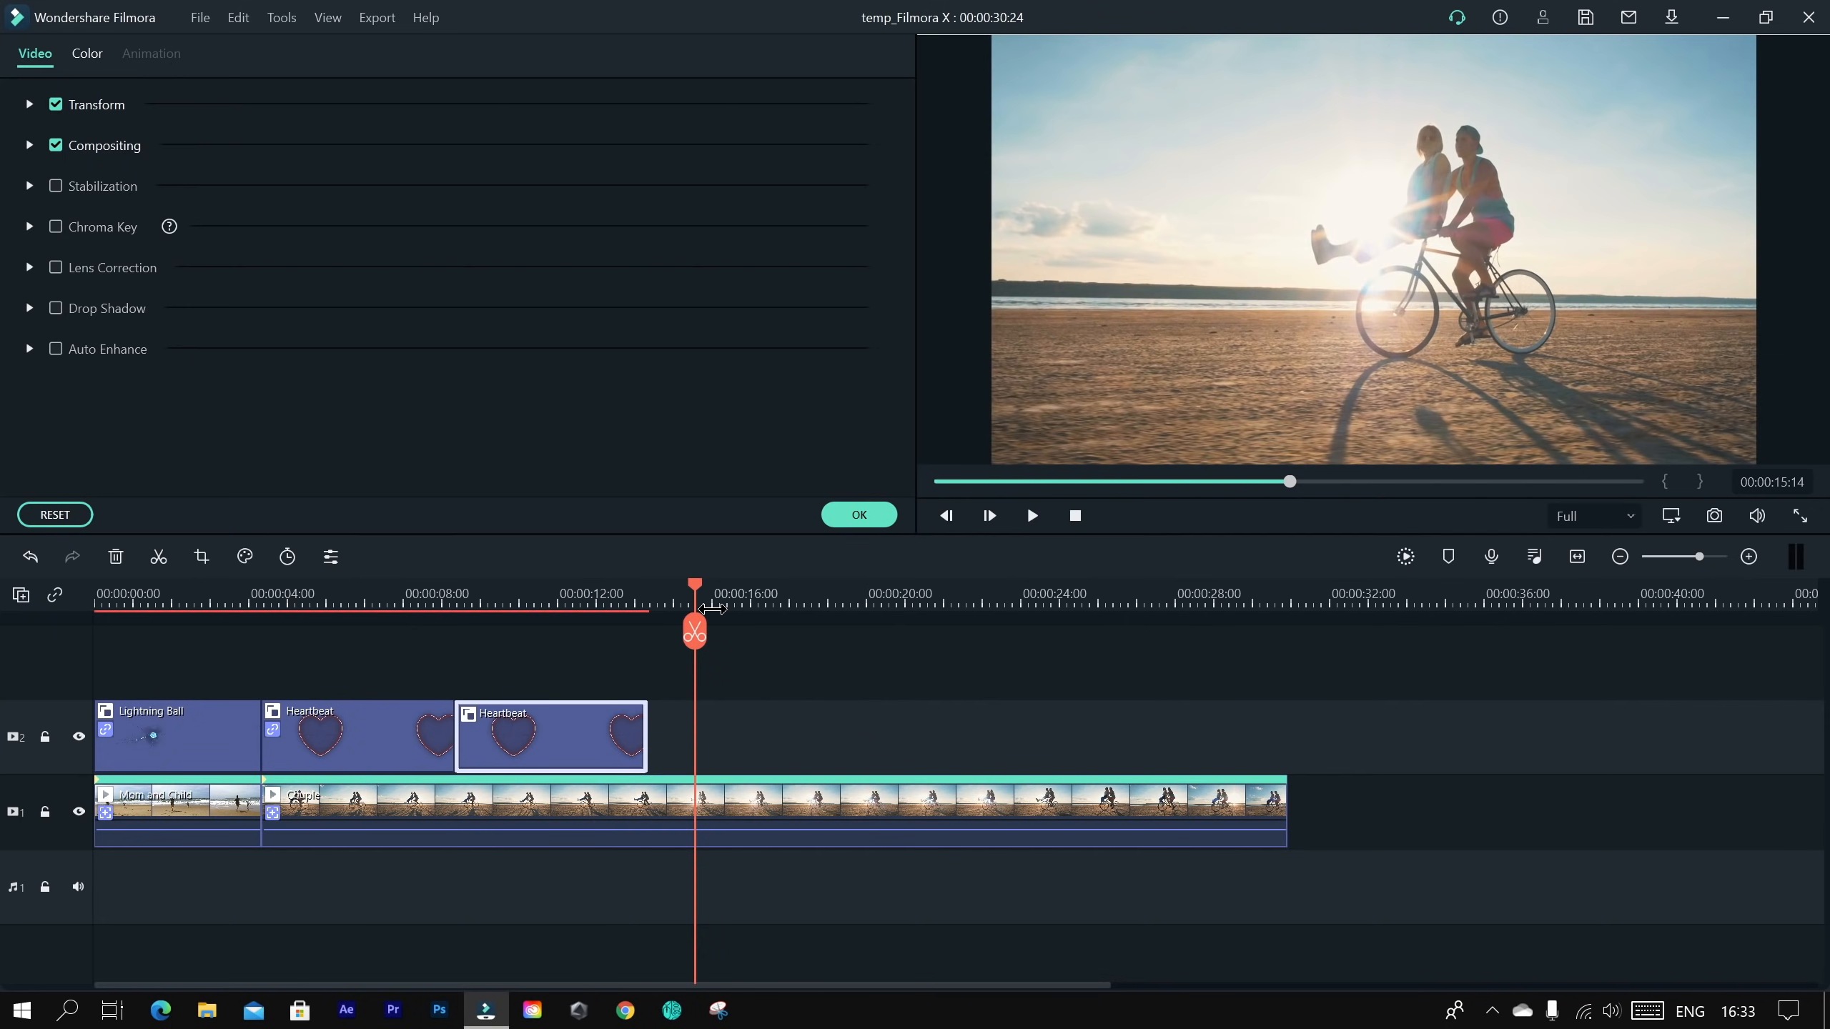
key("ctrl+v")
key("ctrl+v")
left_click_drag(809, 721, 758, 721)
left_click_drag(1017, 715, 967, 725)
left_click(920, 602)
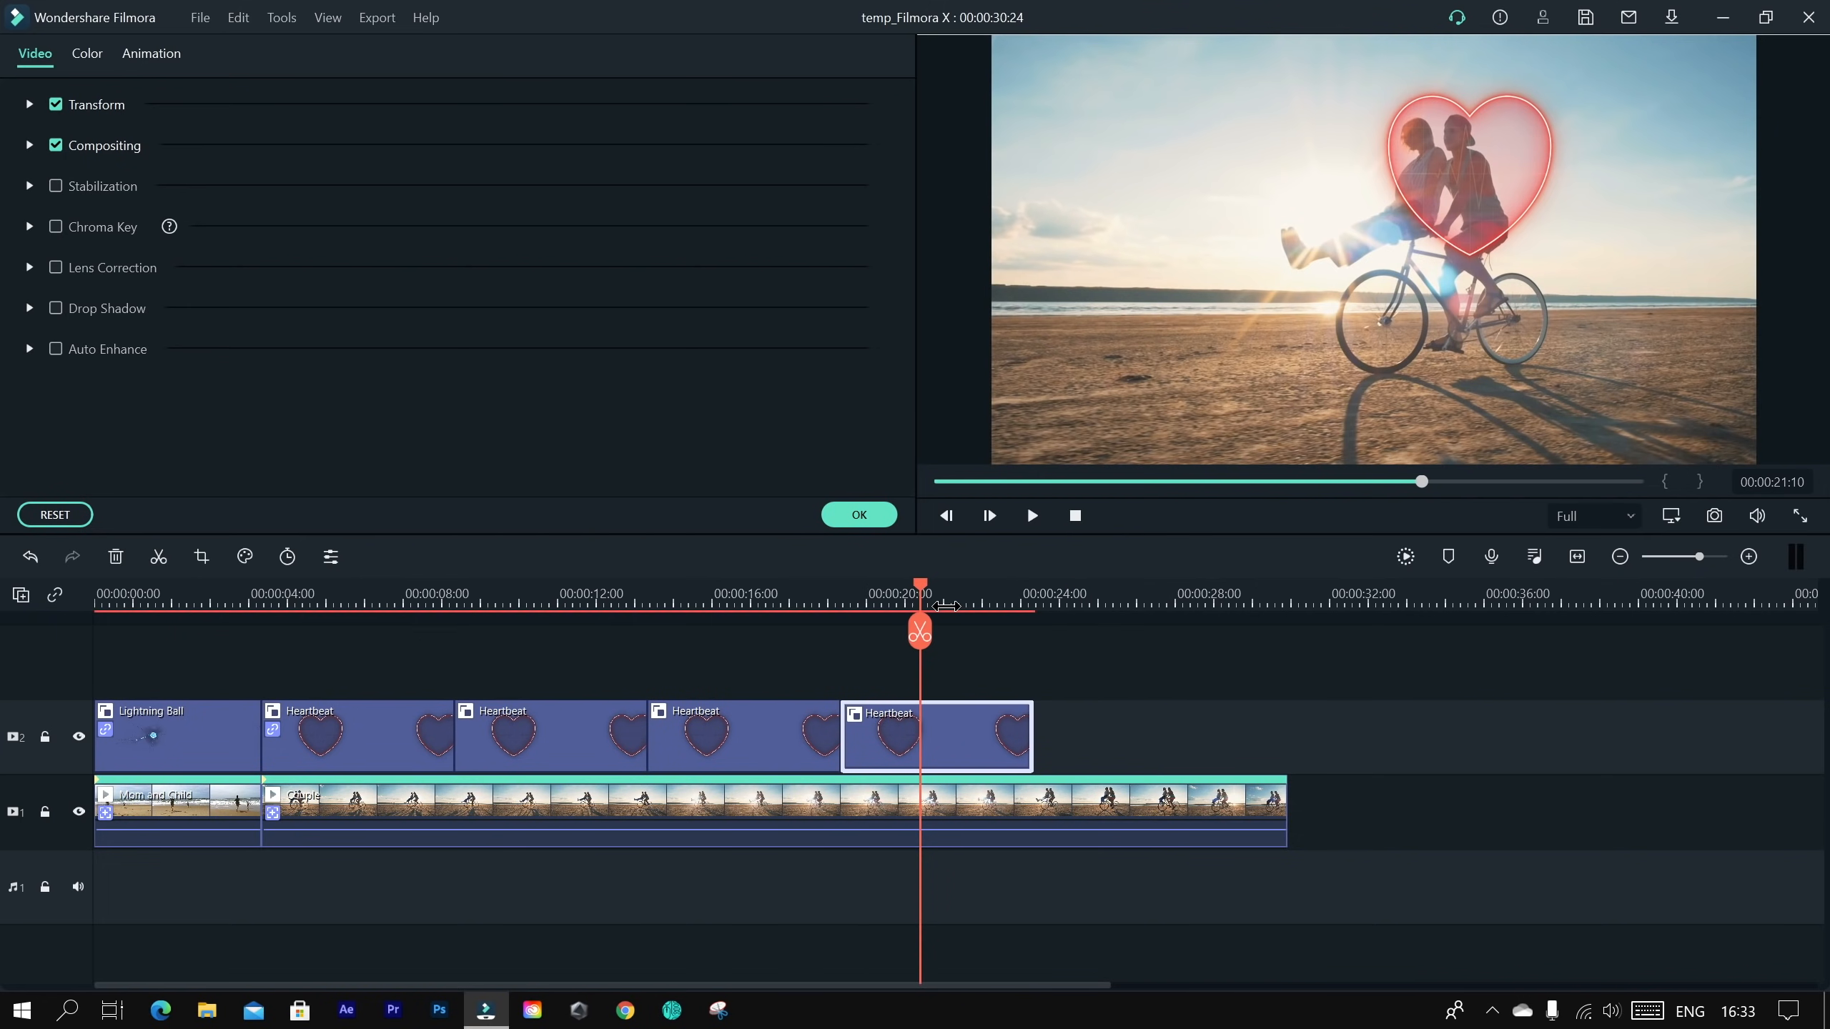
Step: Play the Couple clip from its beginning to compare the tracked Heartbeat with the pasted copies, closing the clip properties
left_click_drag(928, 602, 262, 692)
key("space")
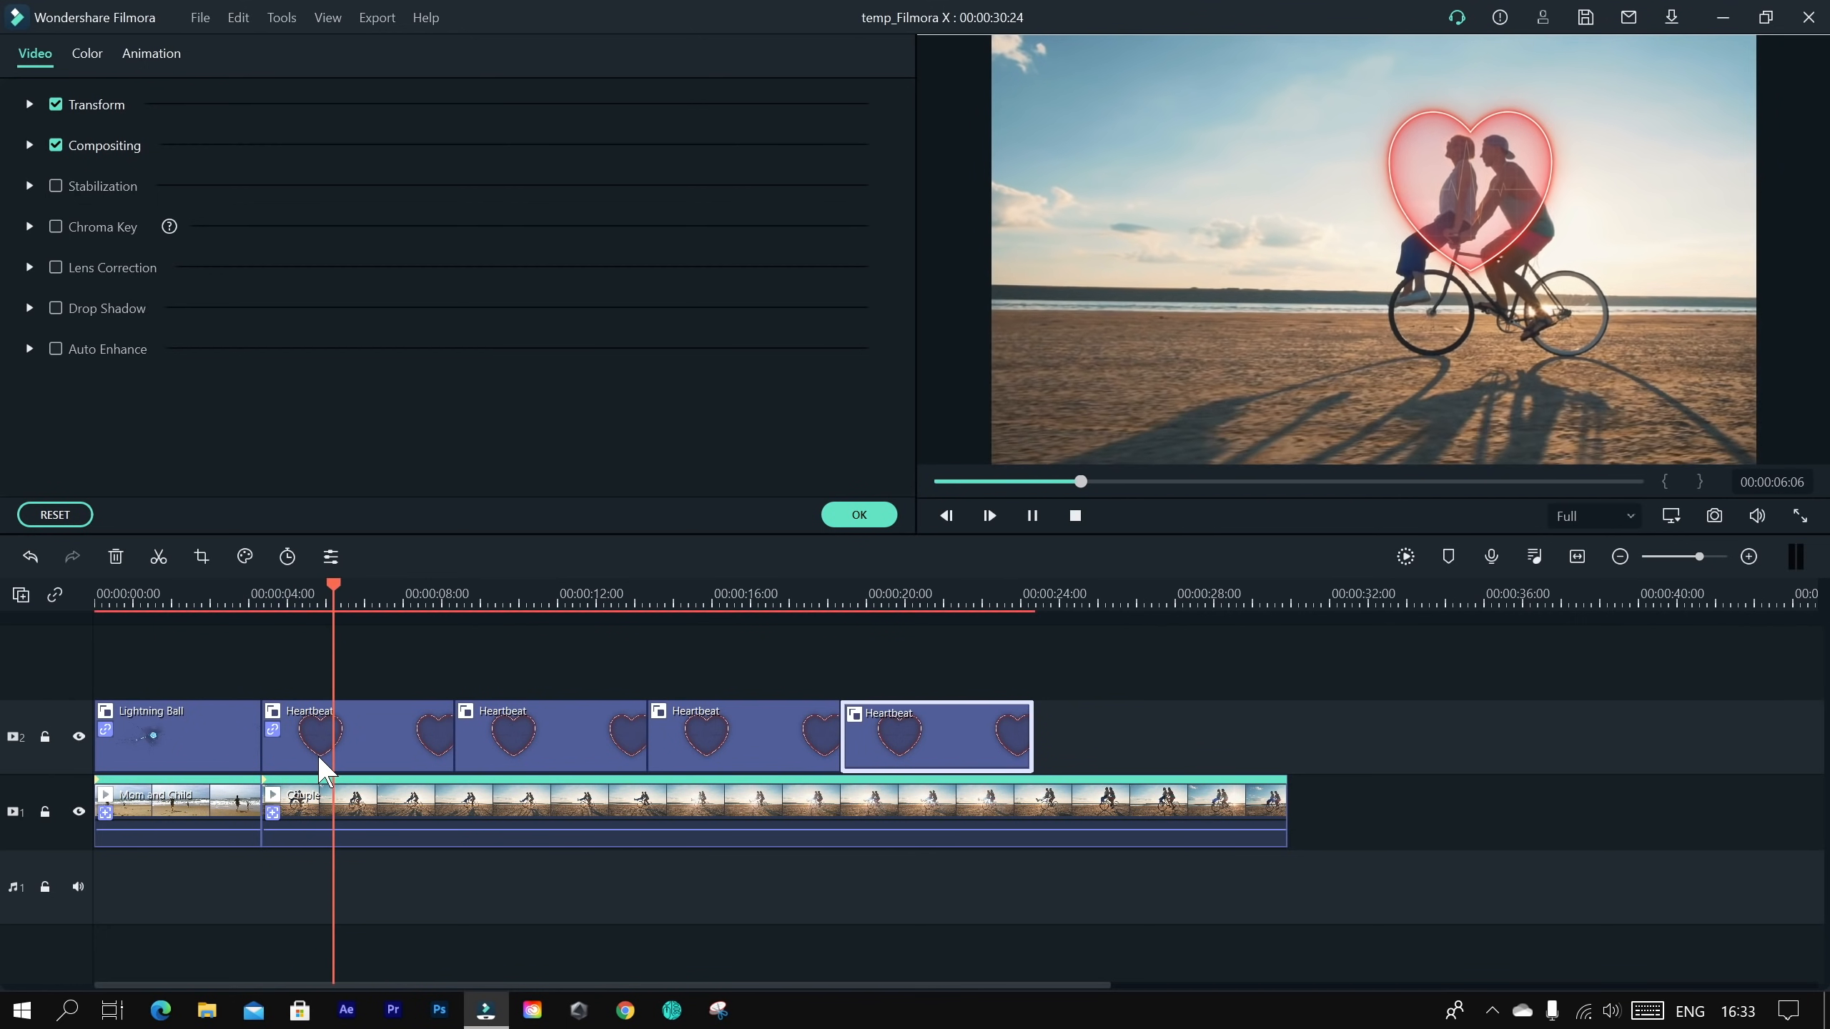
key("space")
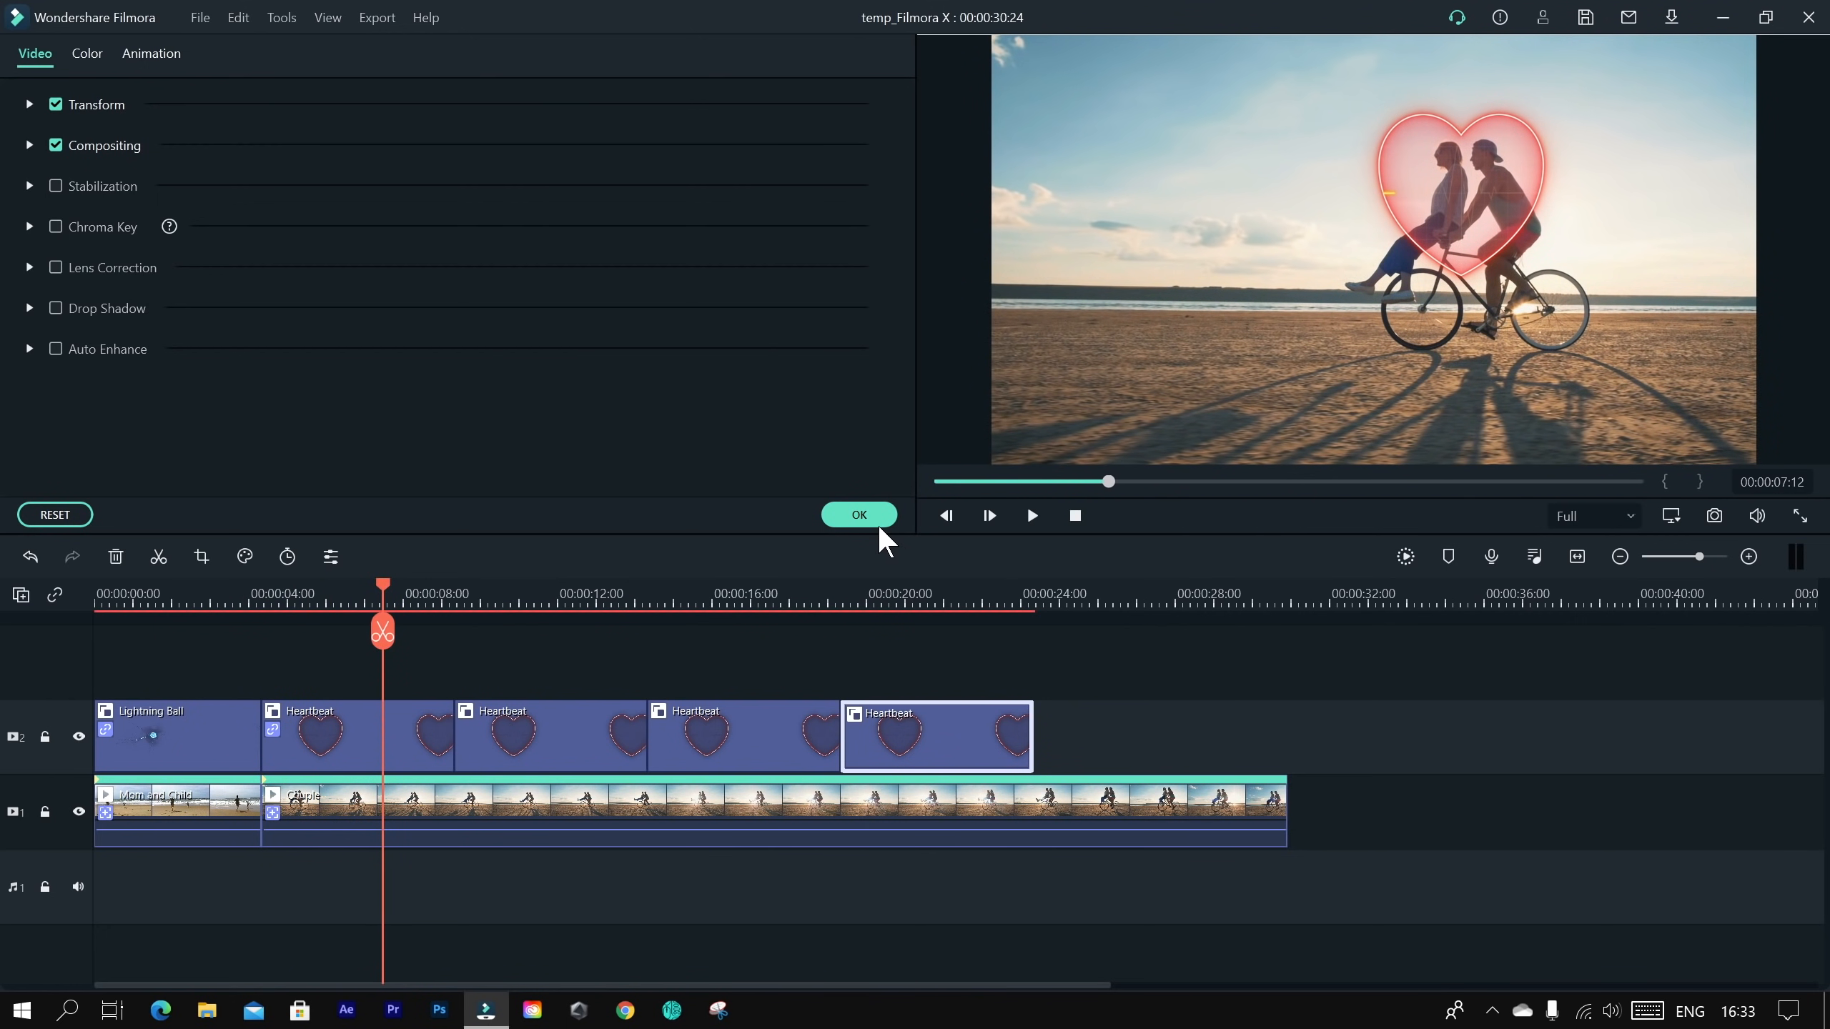
left_click(874, 520)
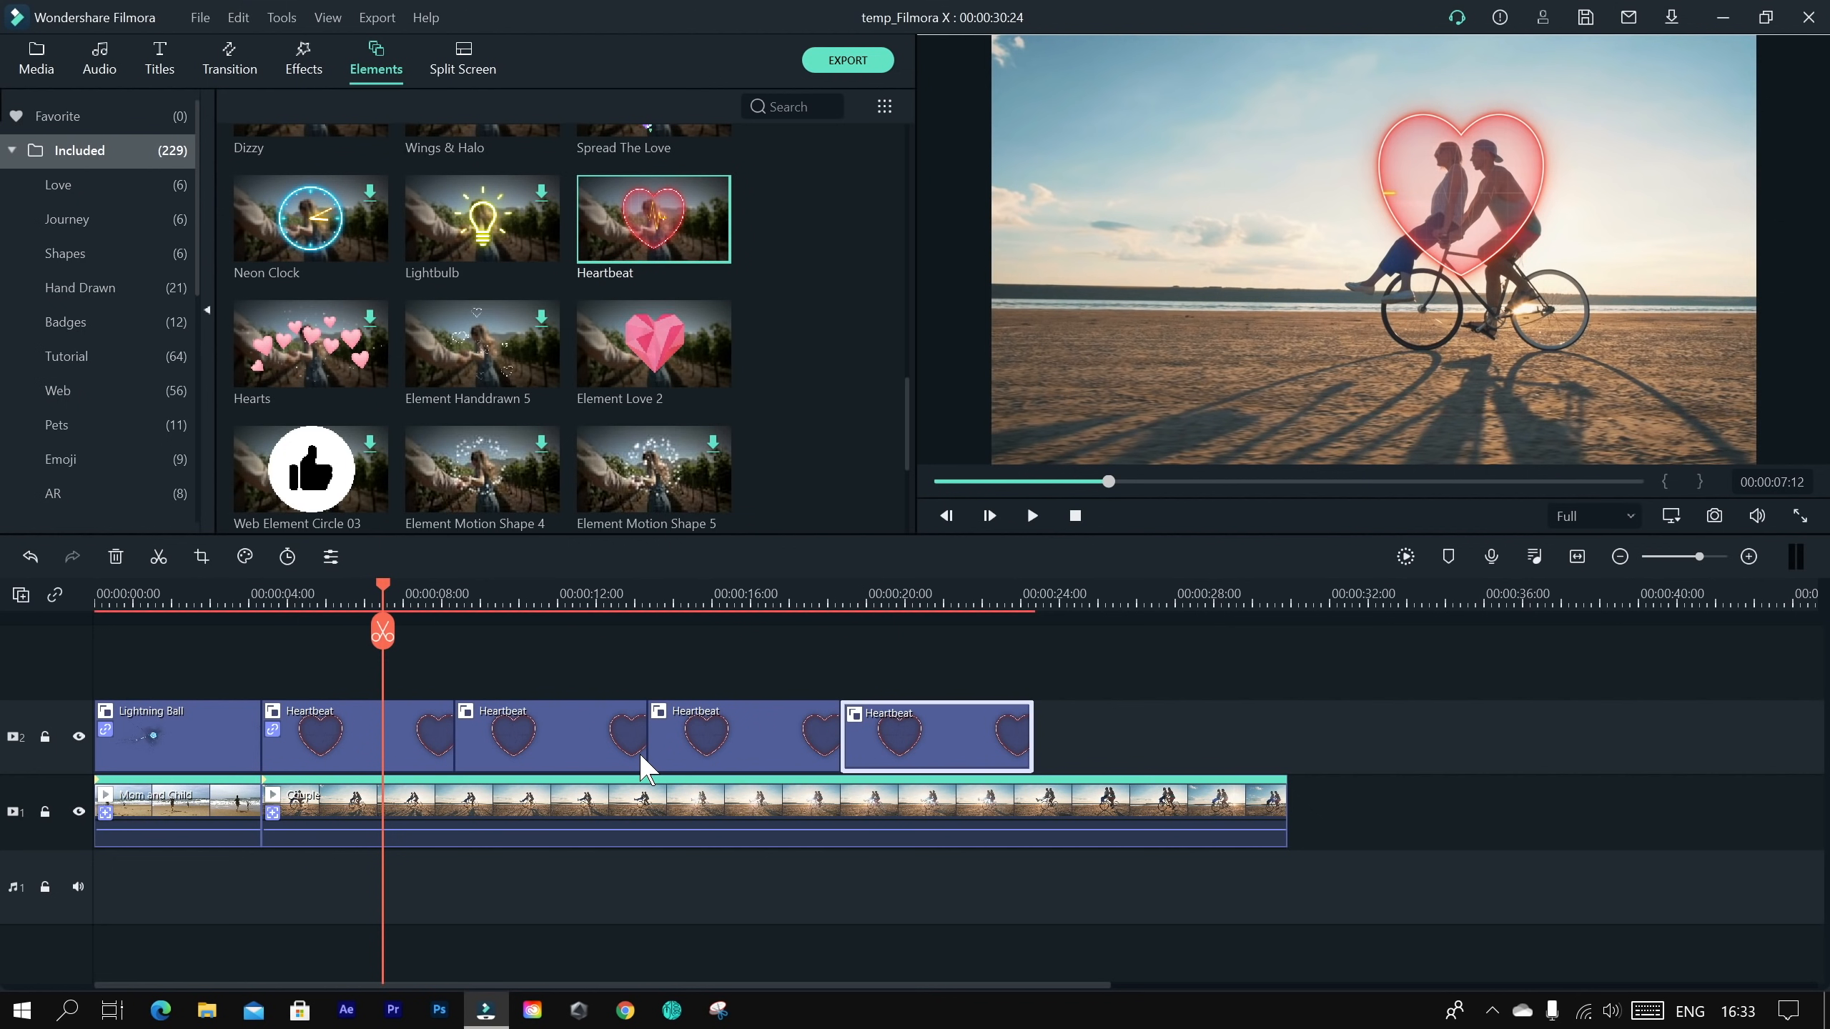
key("space")
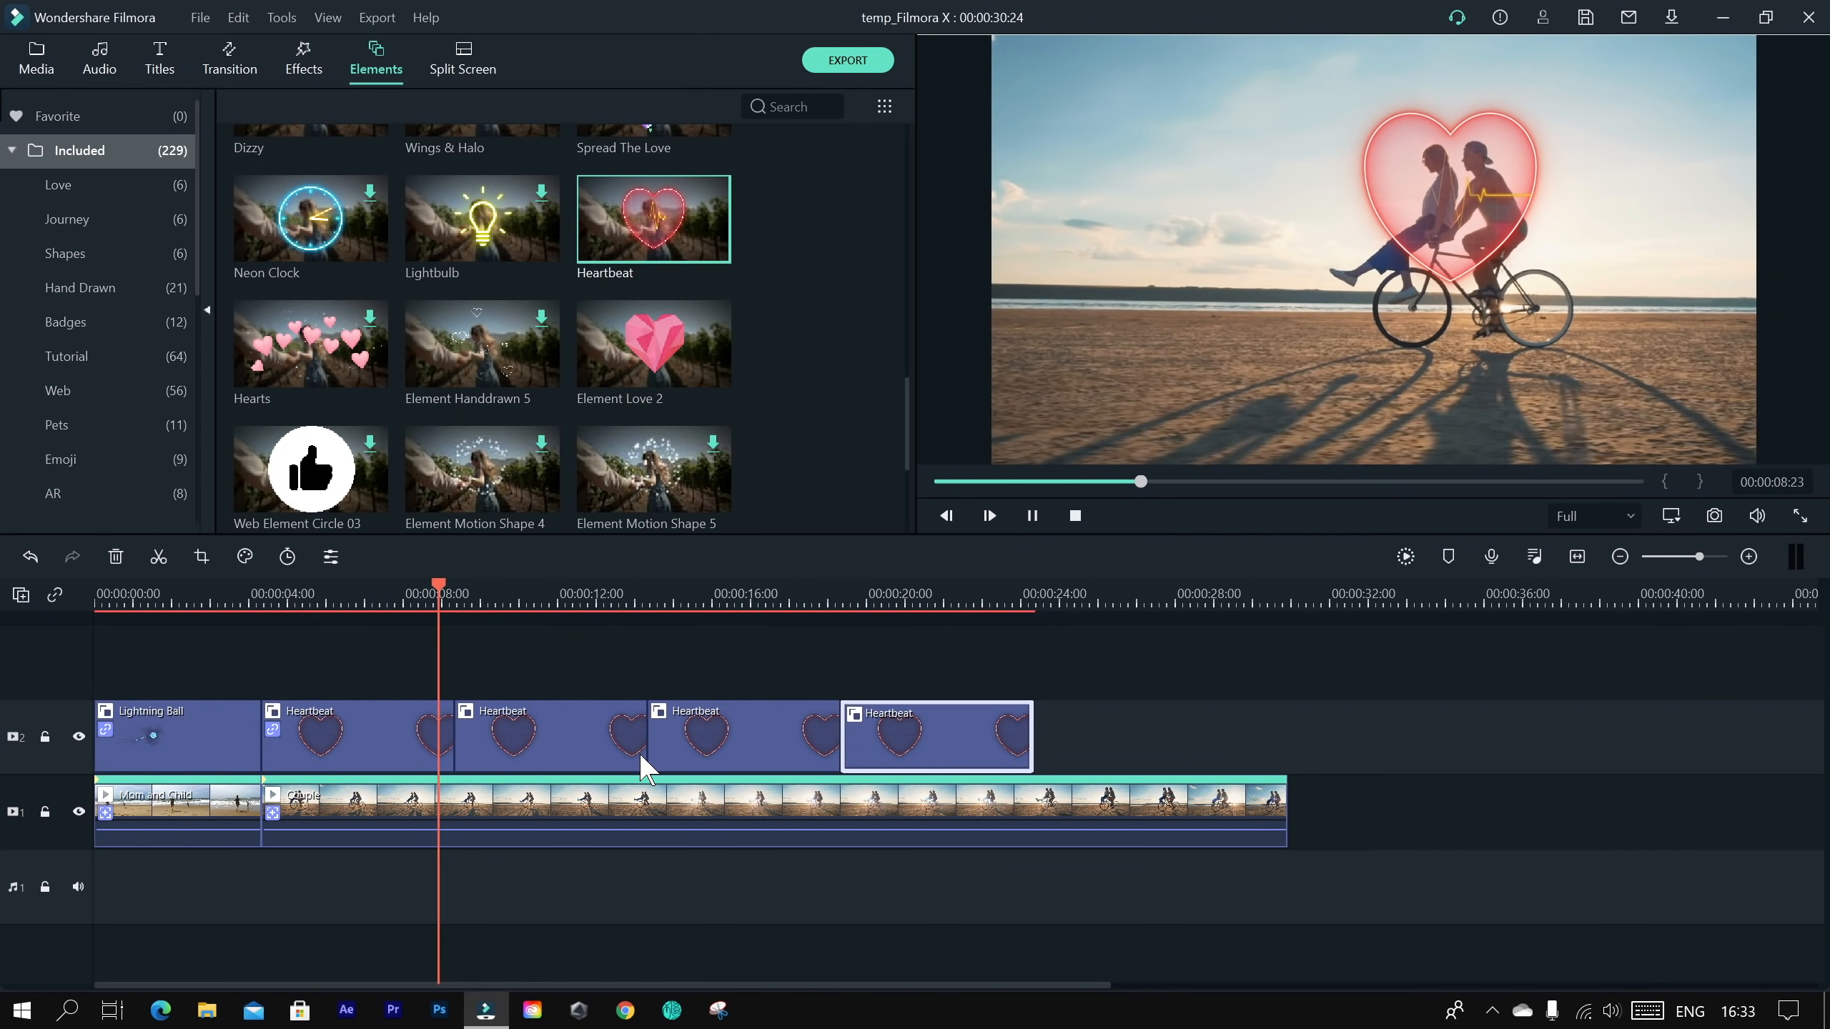
key("space")
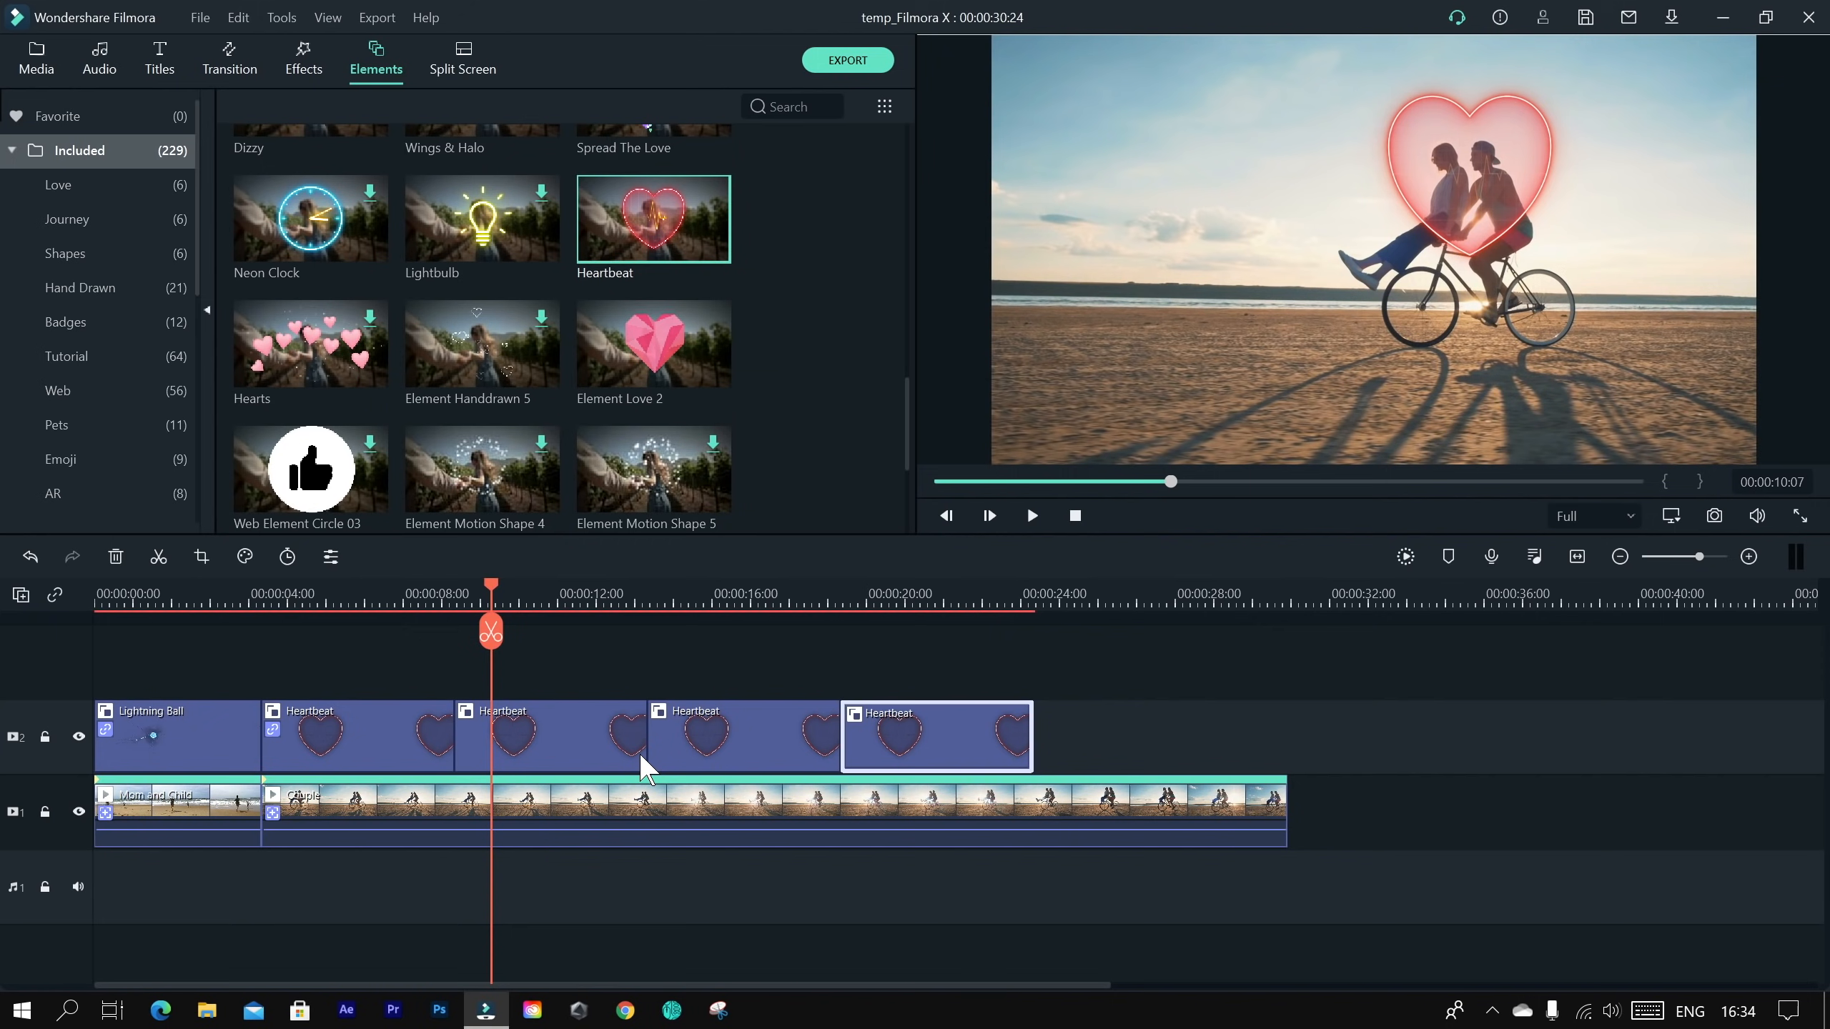
key("space")
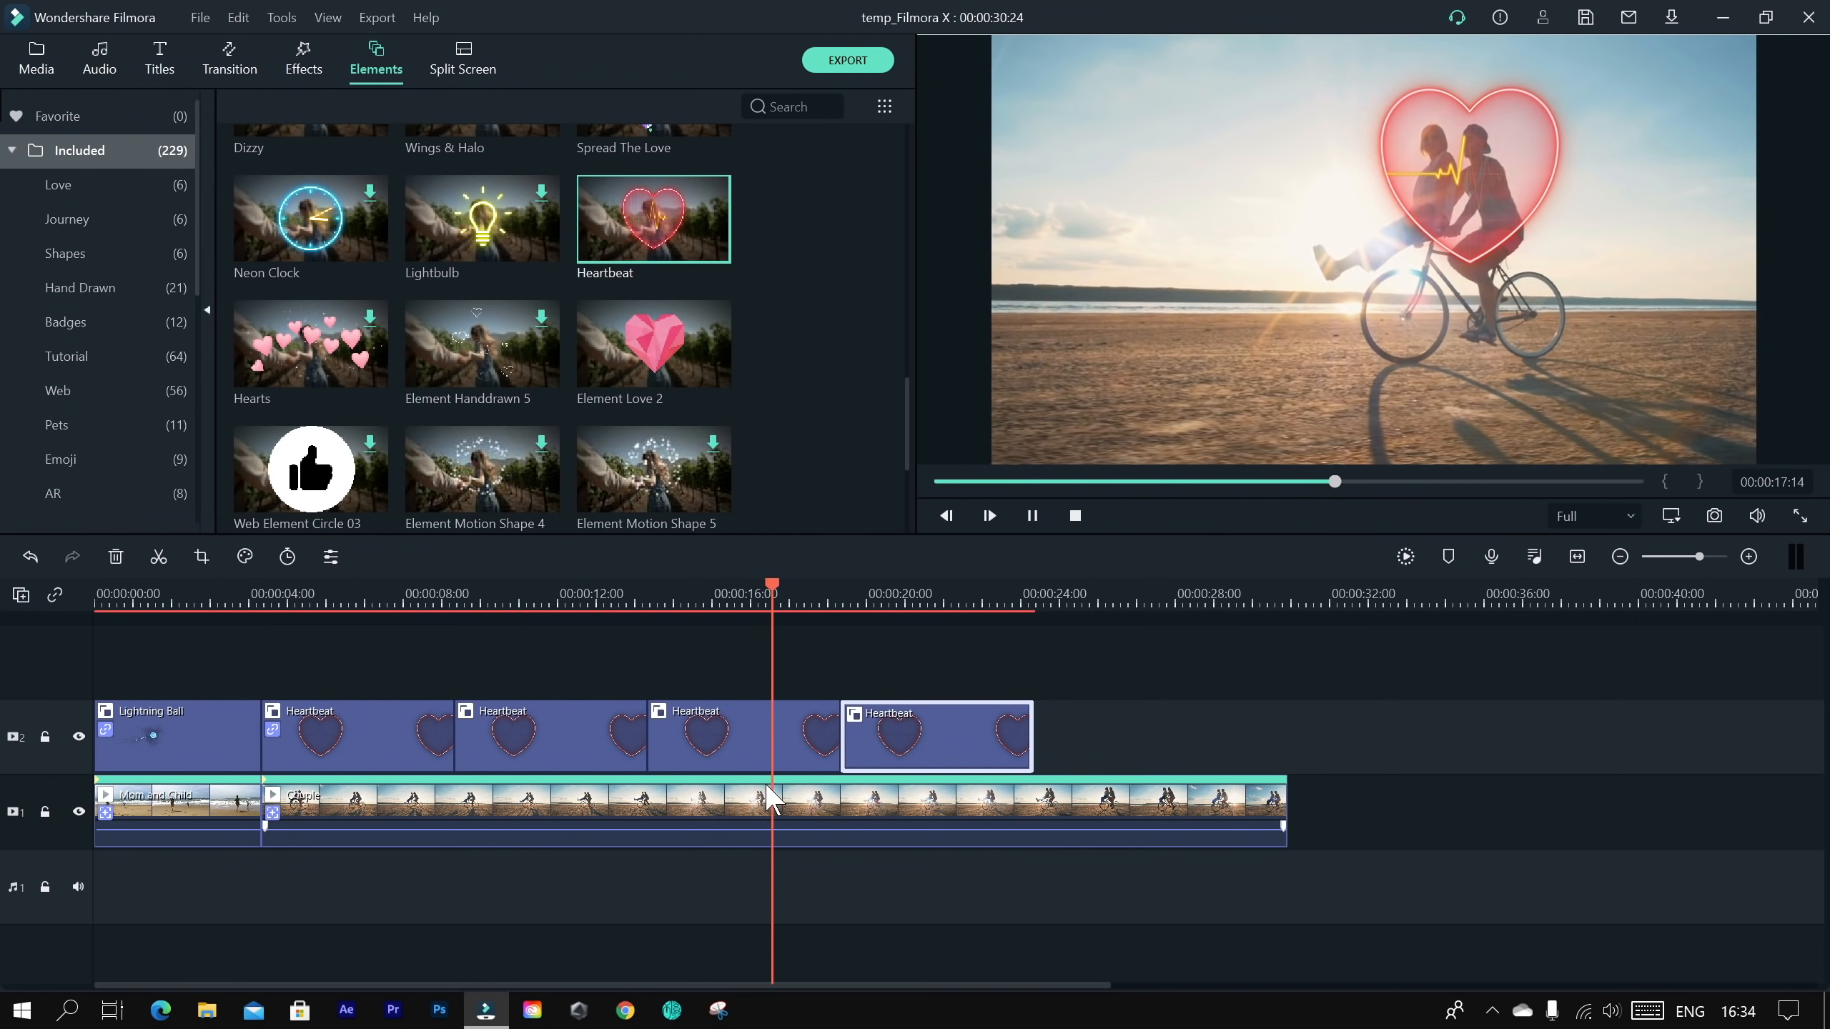
key("space")
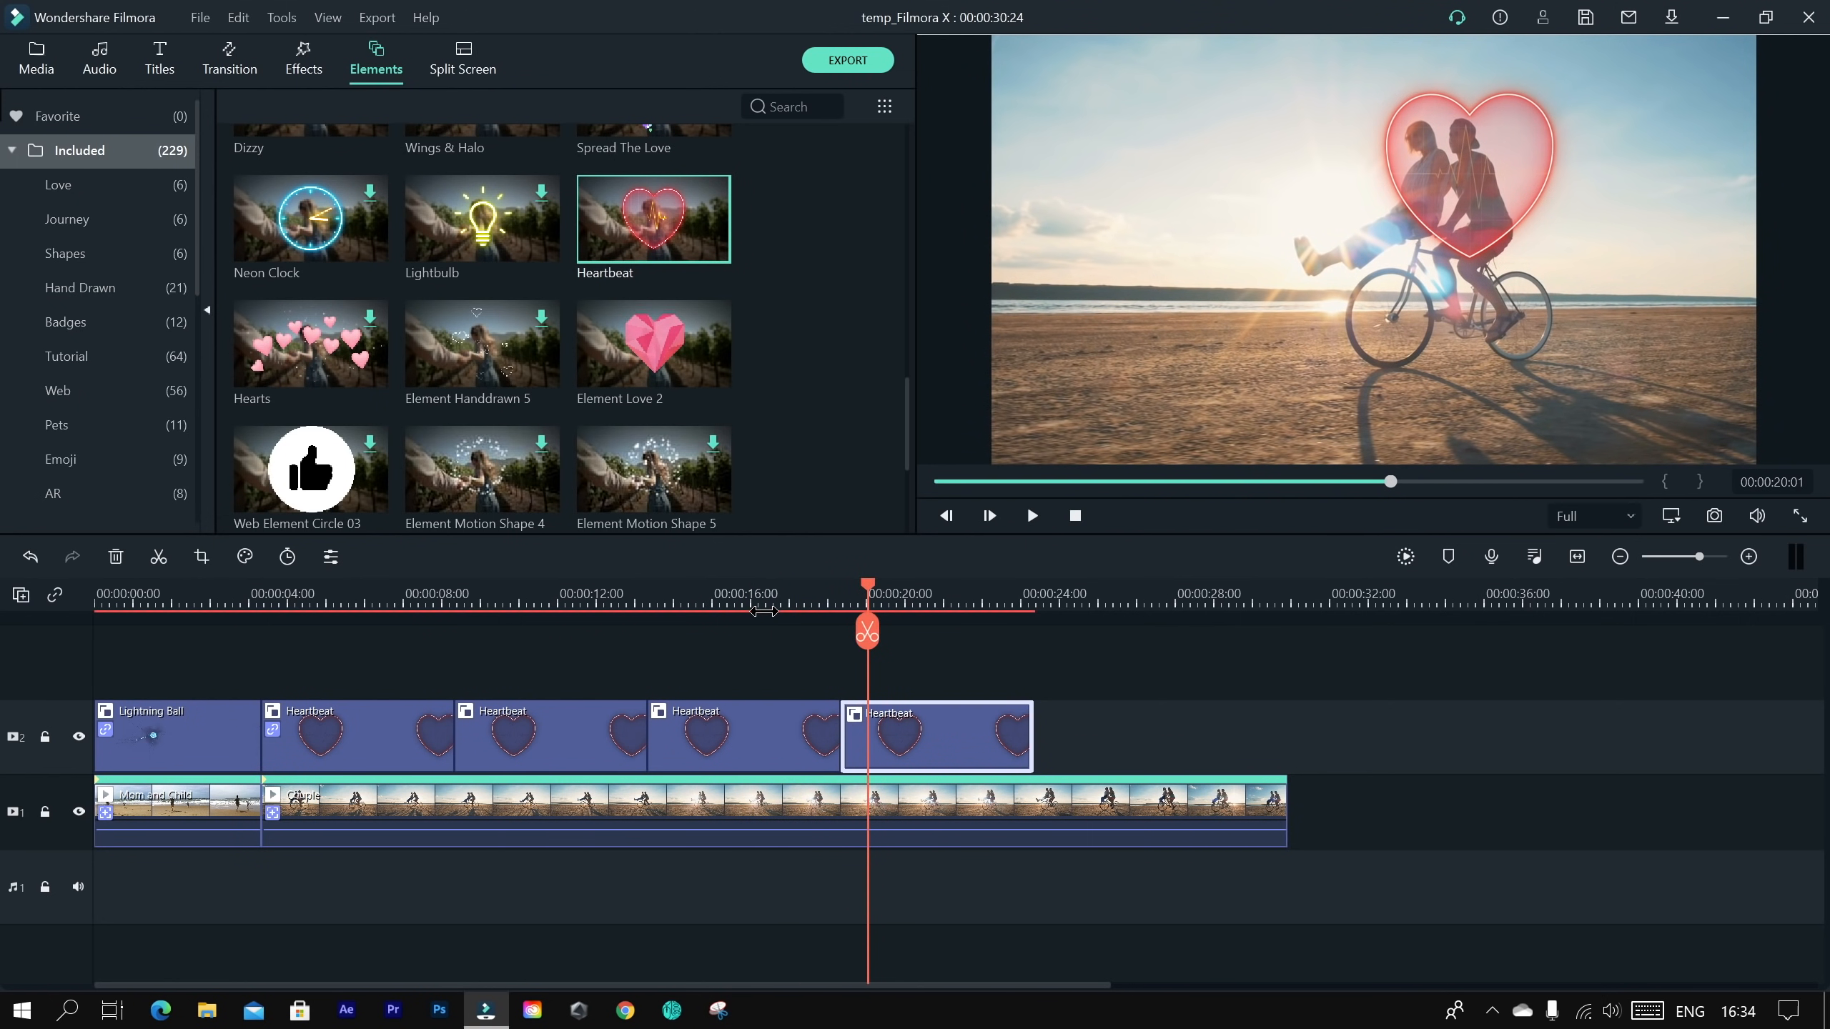
Step: Link the Couple clip's motion tracking to the image insta.png, imported from the Pictures folder on the computer
left_click(745, 600)
left_click(534, 602)
left_click(540, 726)
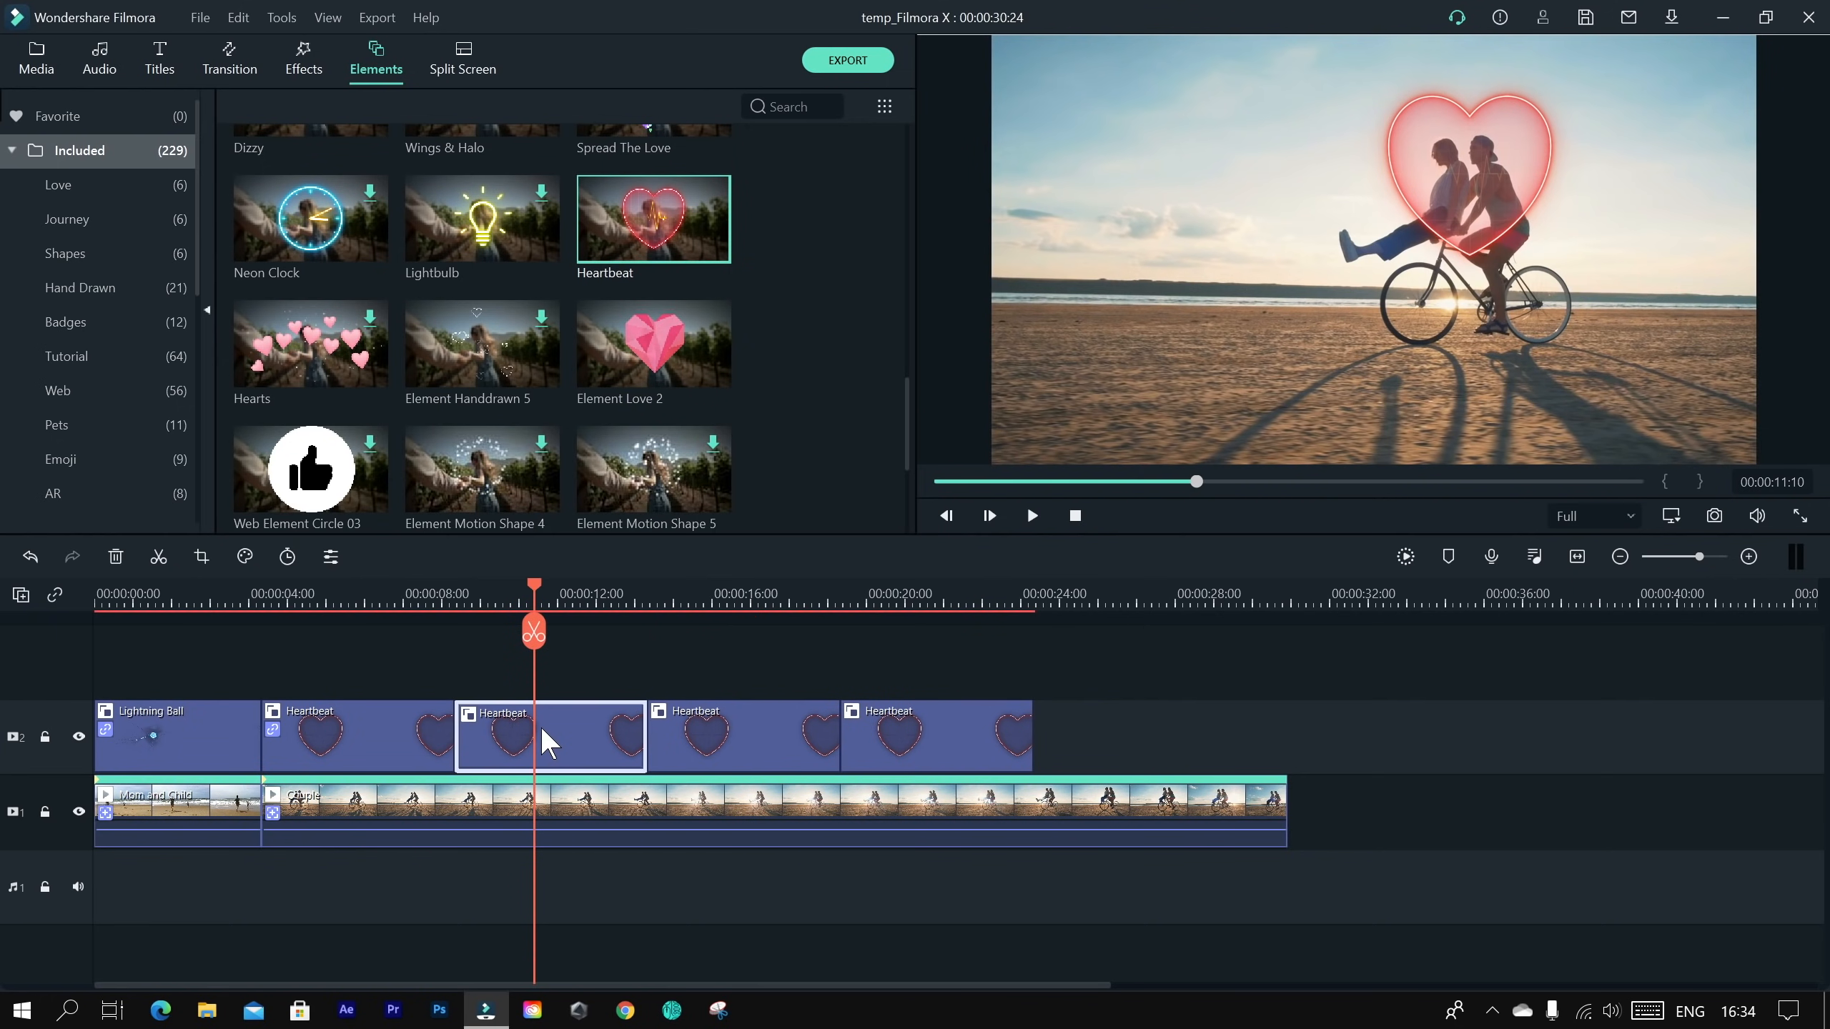
left_click(547, 798)
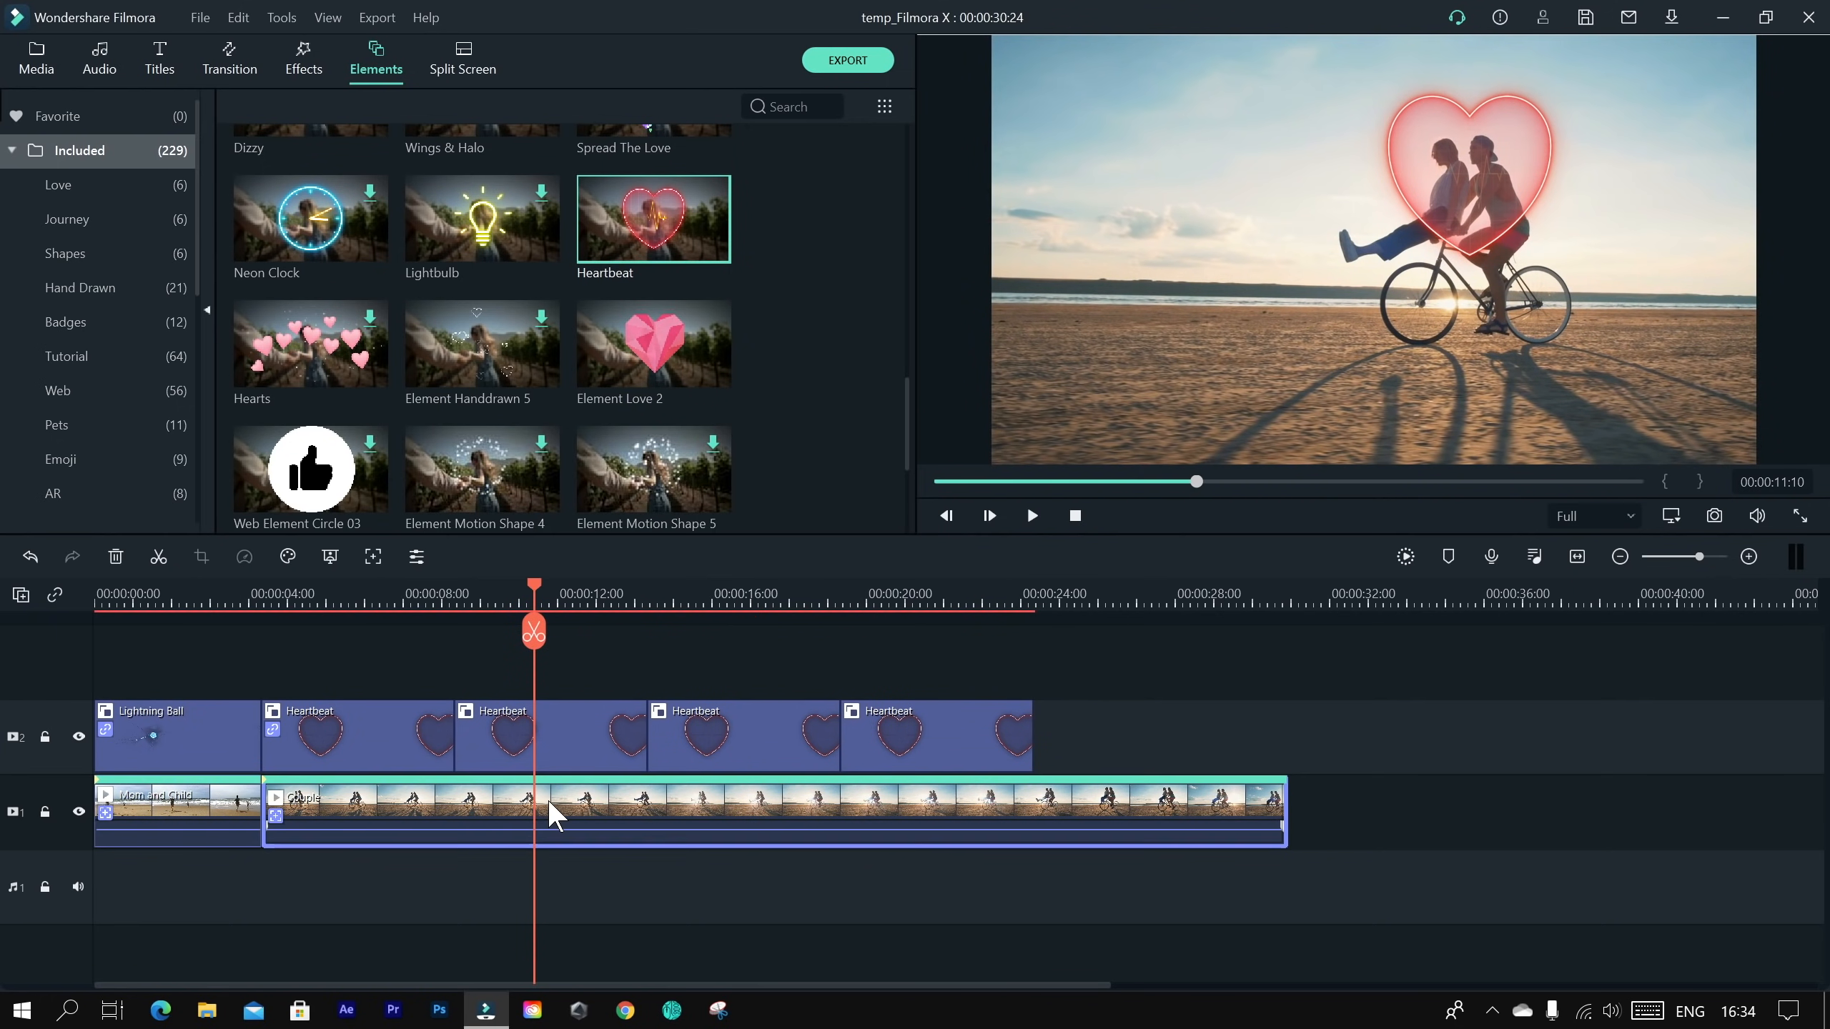
right_click(547, 798)
left_click(618, 773)
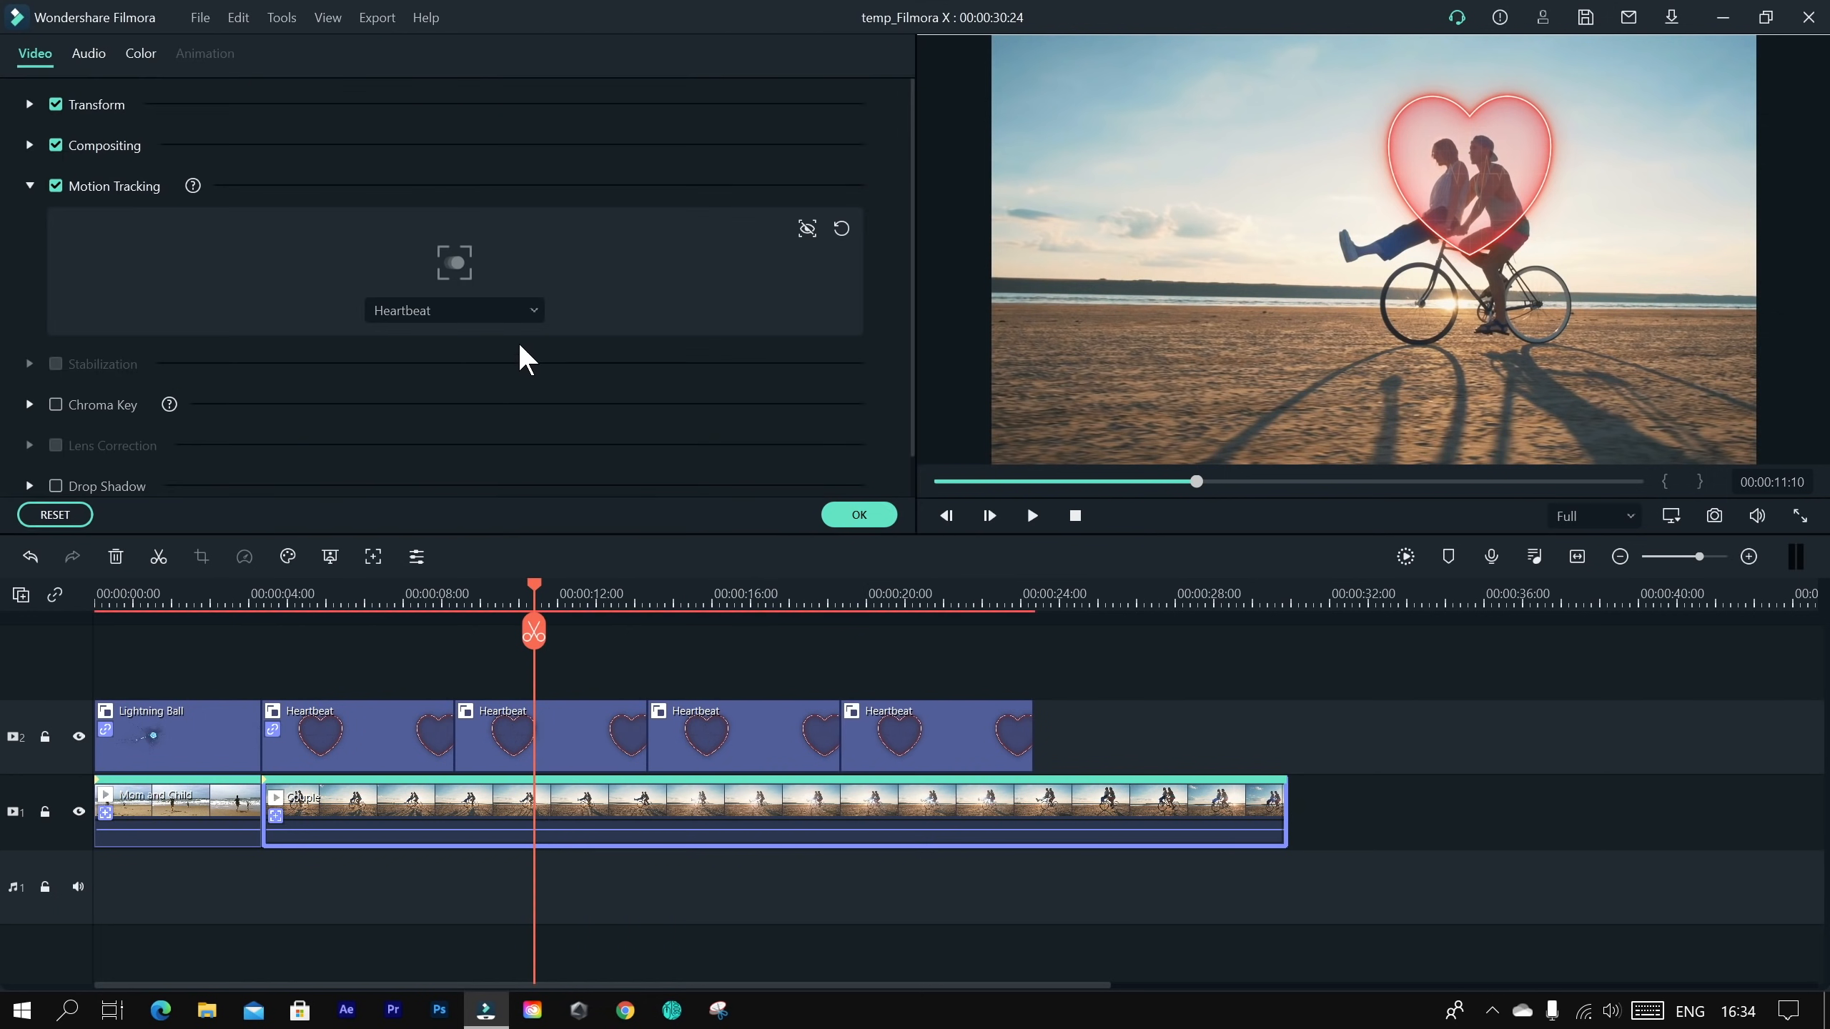
left_click(528, 309)
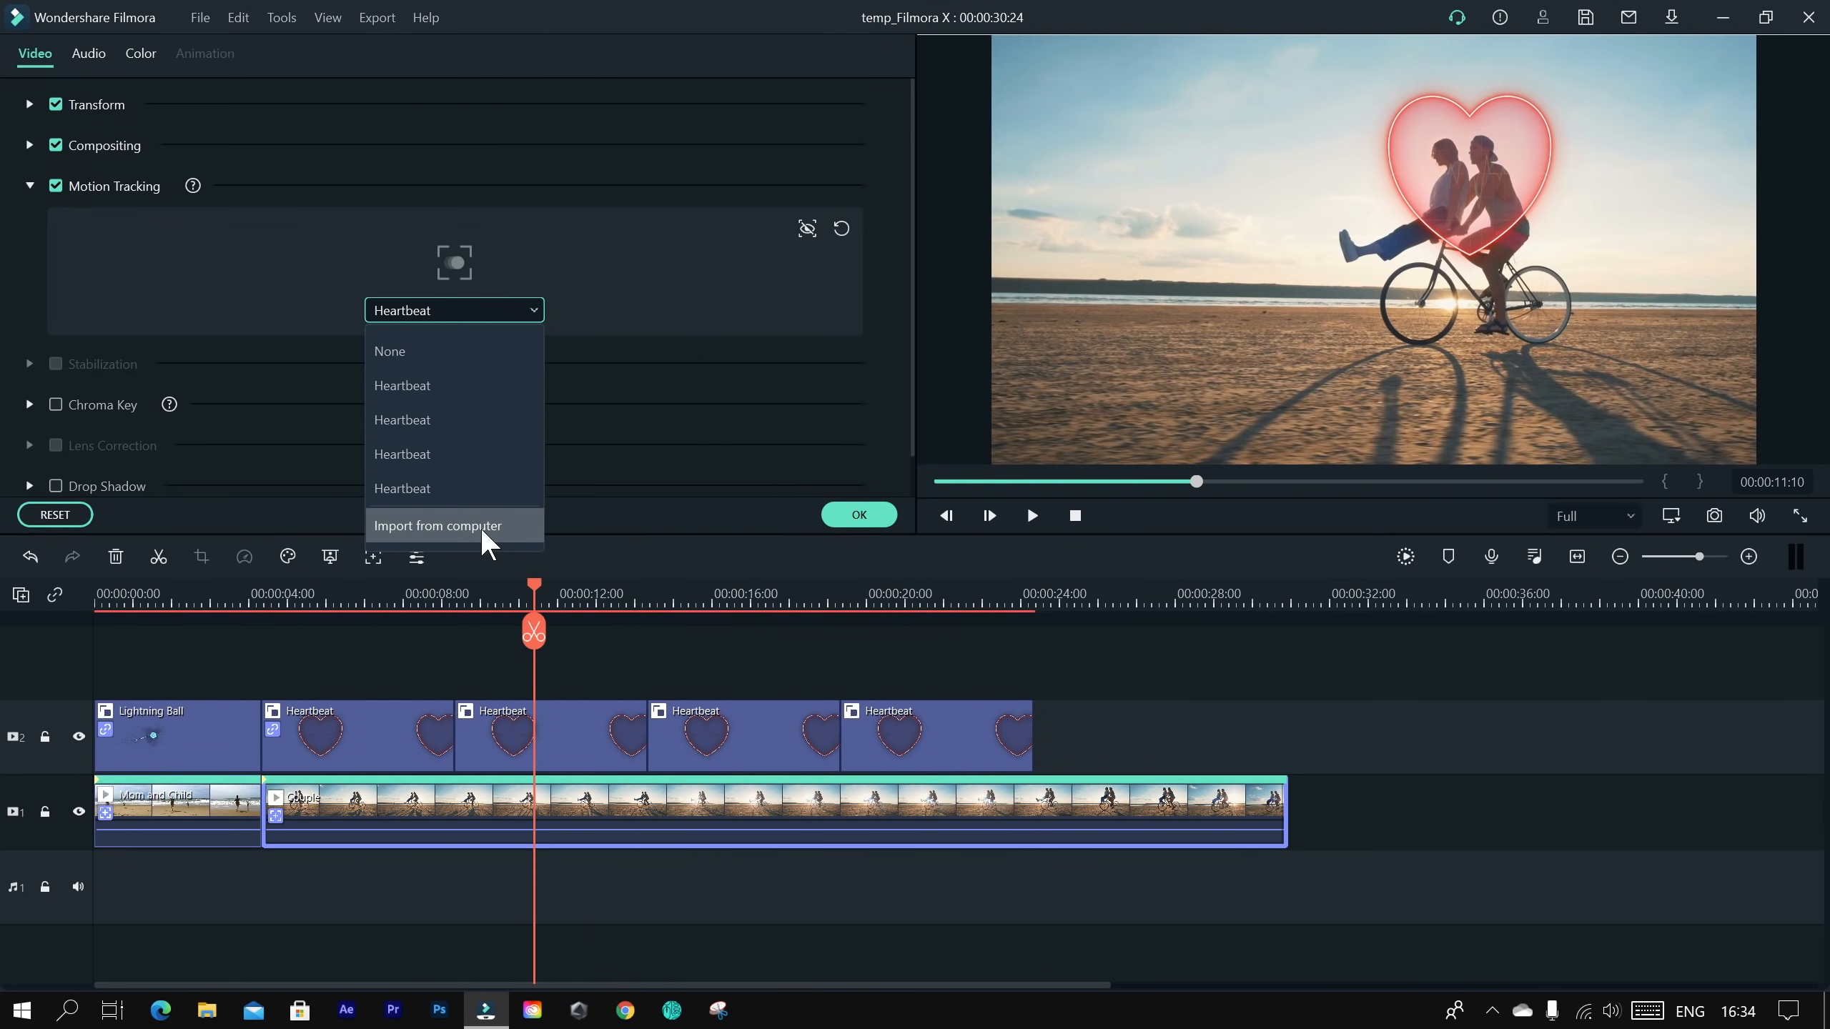
left_click(479, 534)
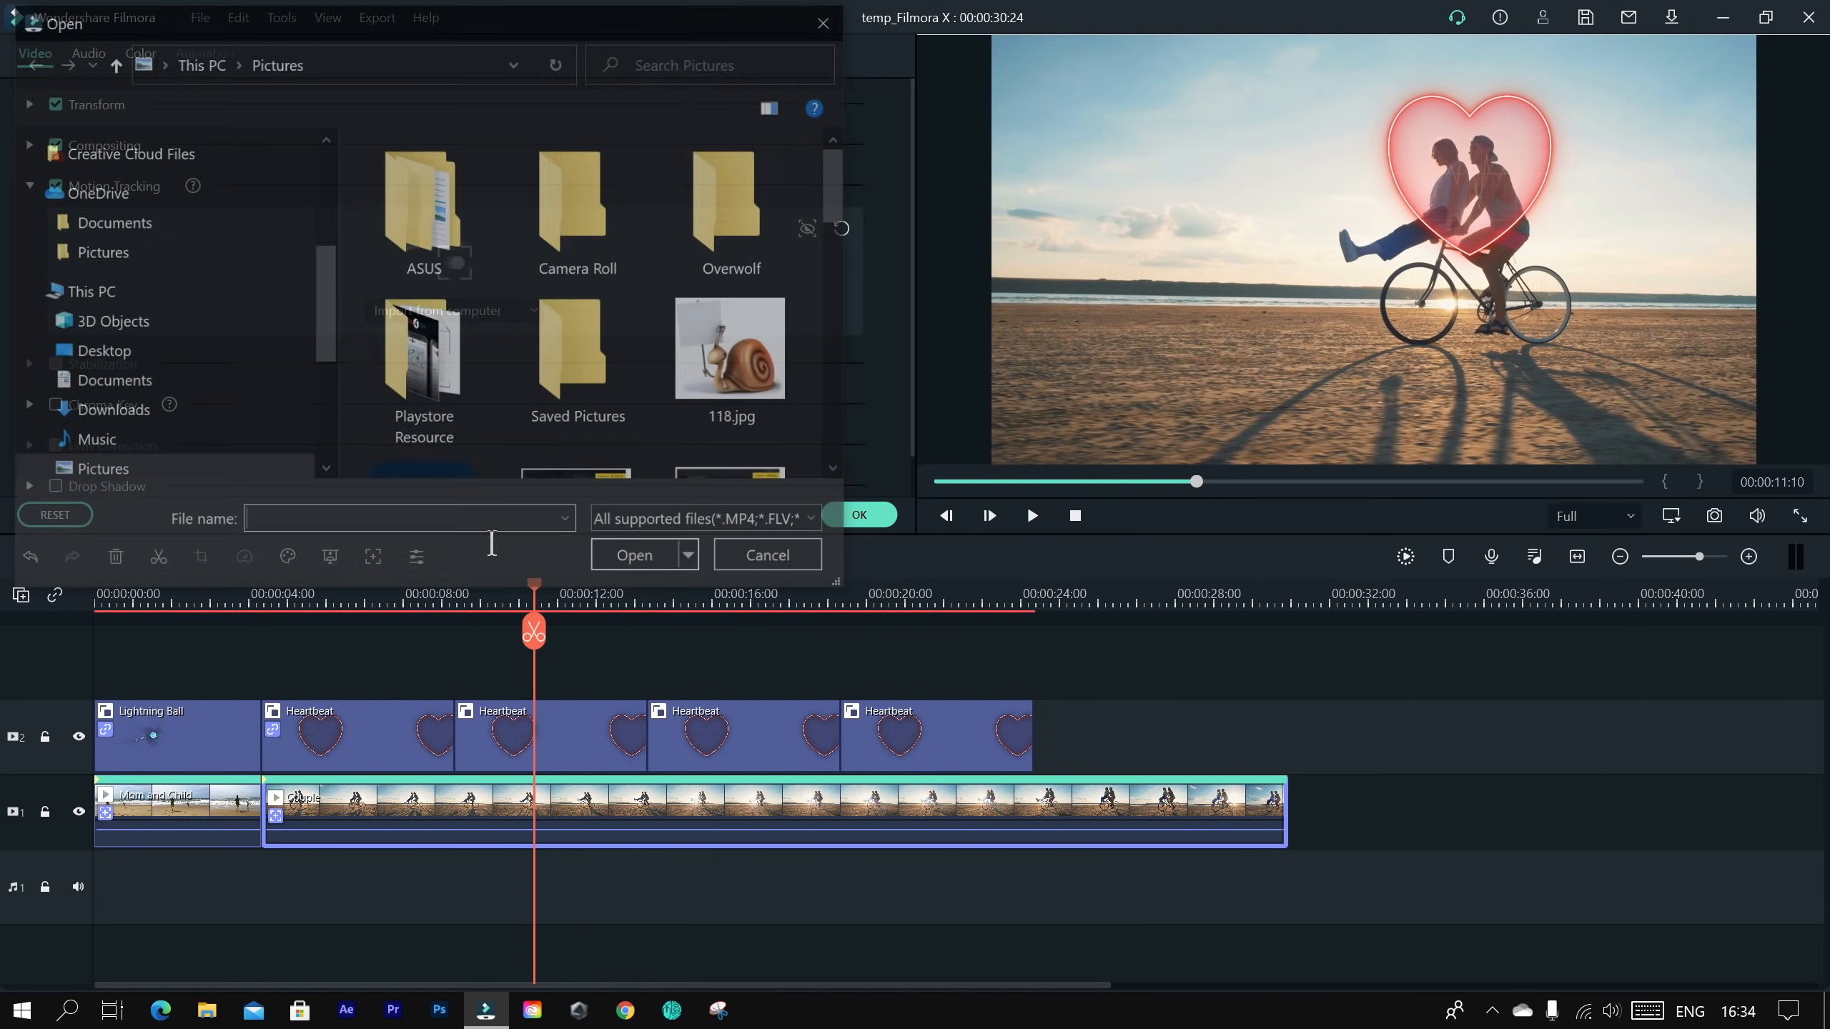
left_click_drag(835, 206, 816, 320)
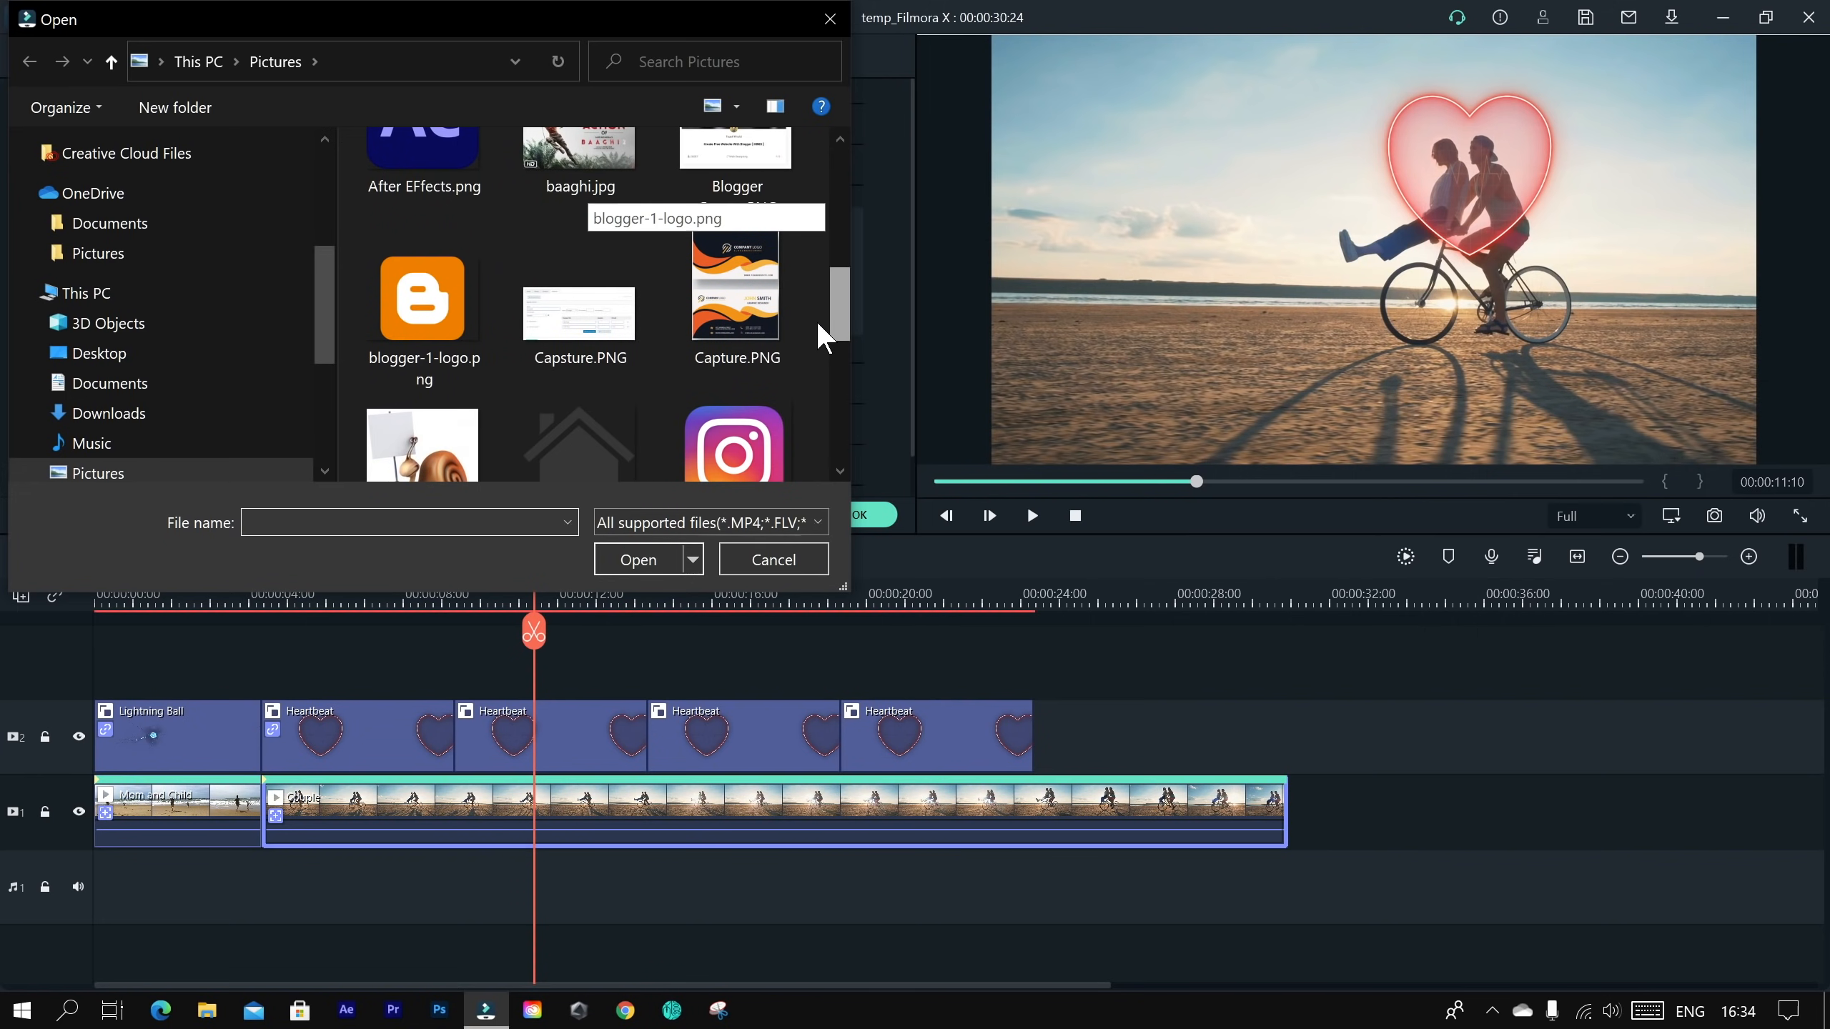
left_click(454, 345)
left_click(732, 468)
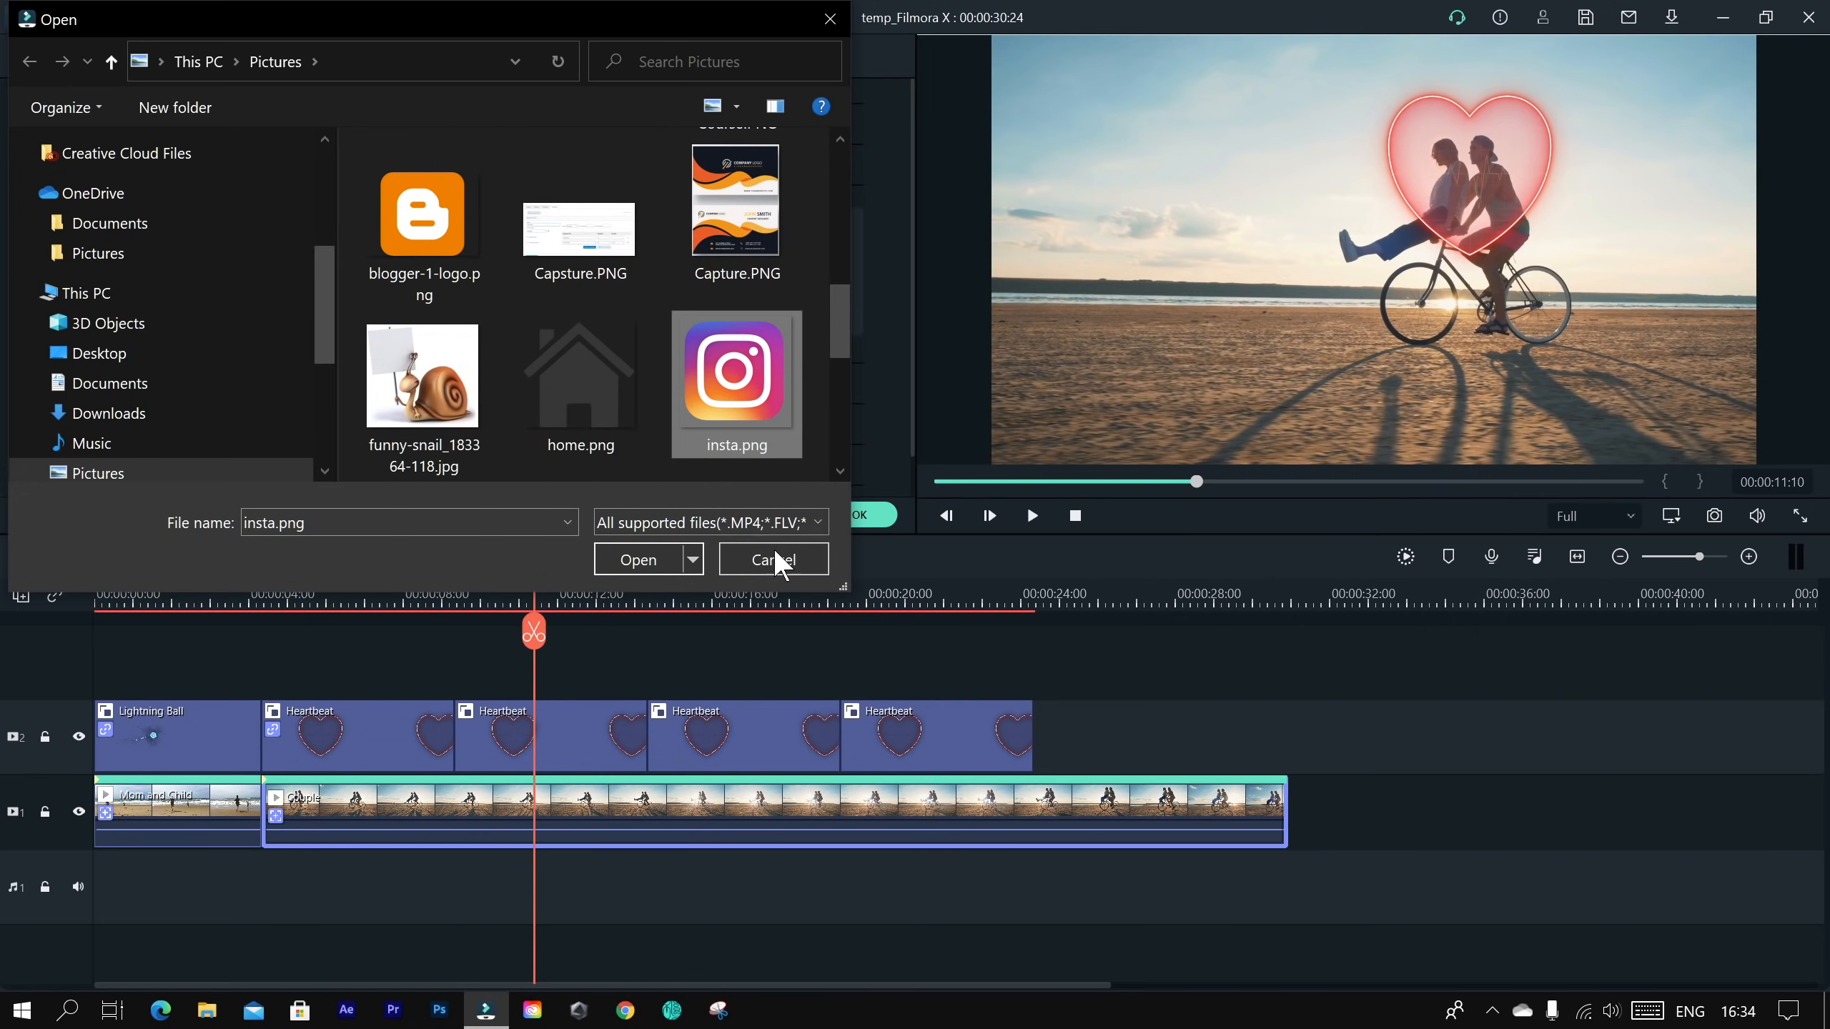
left_click(637, 560)
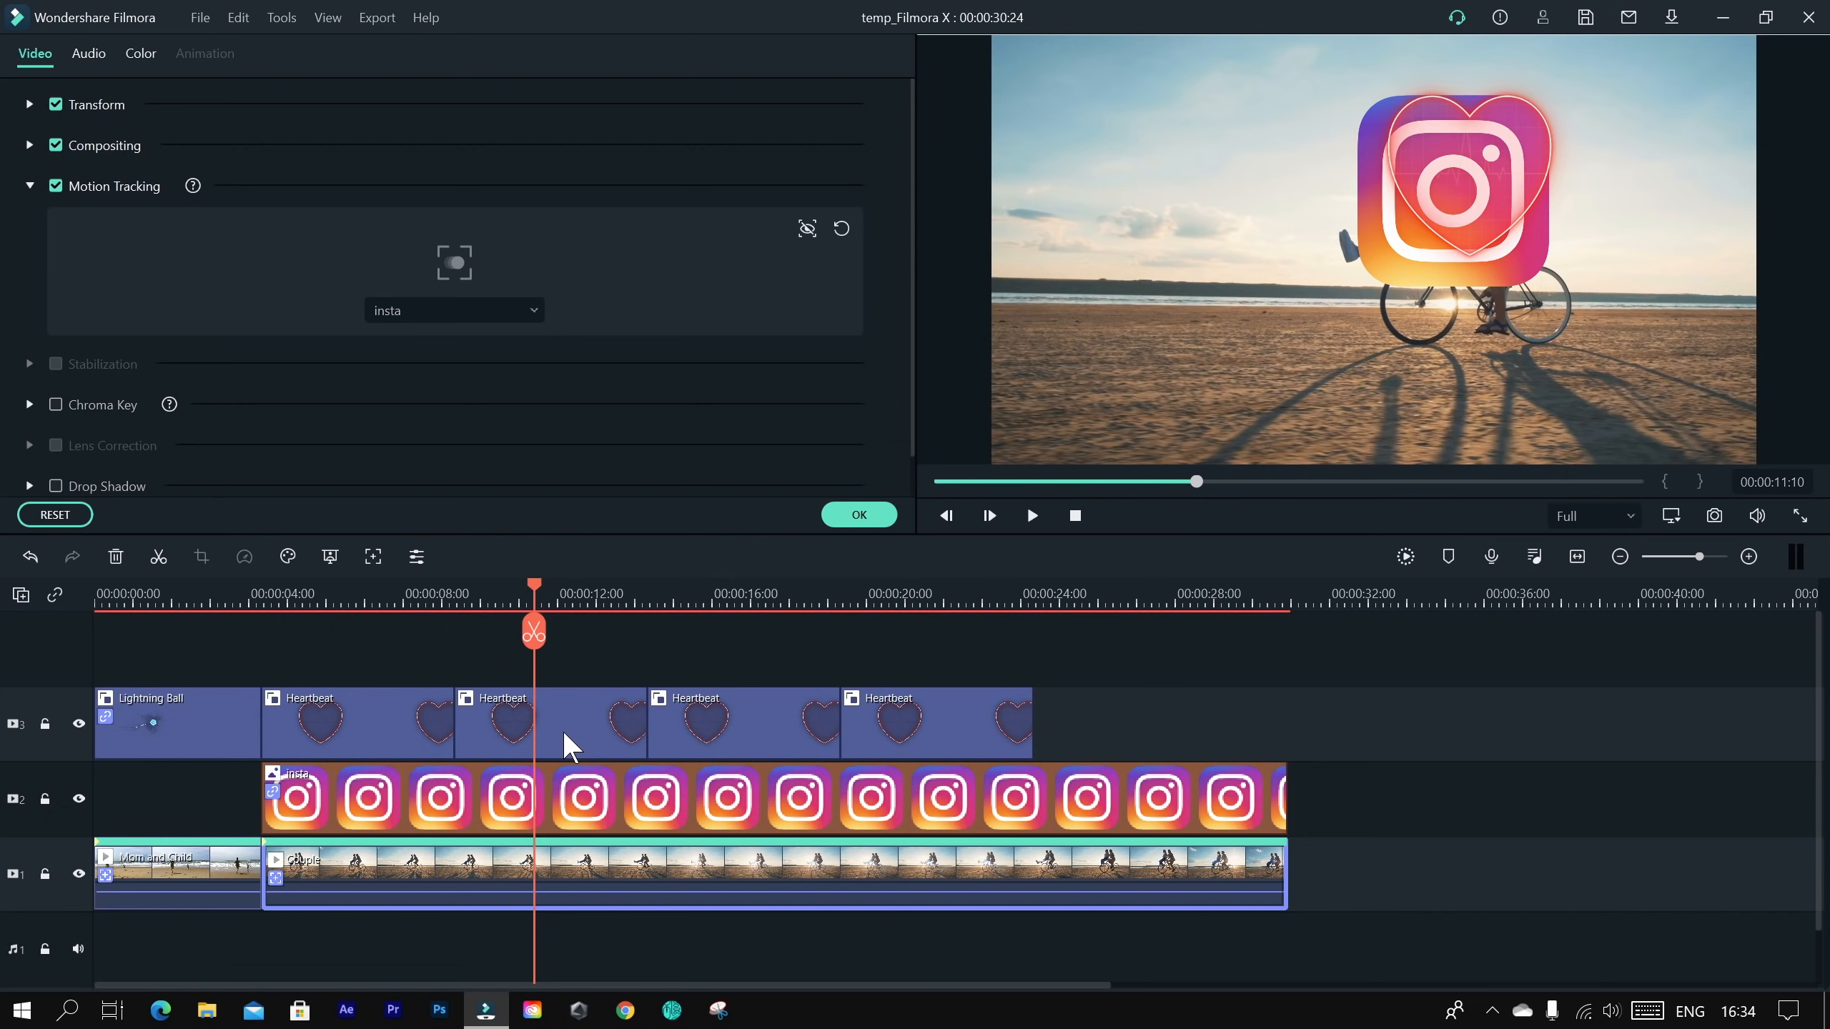
Step: Scale down the second Heartbeat overlay and shrink the insta logo so it covers only the riders' heads
key("space")
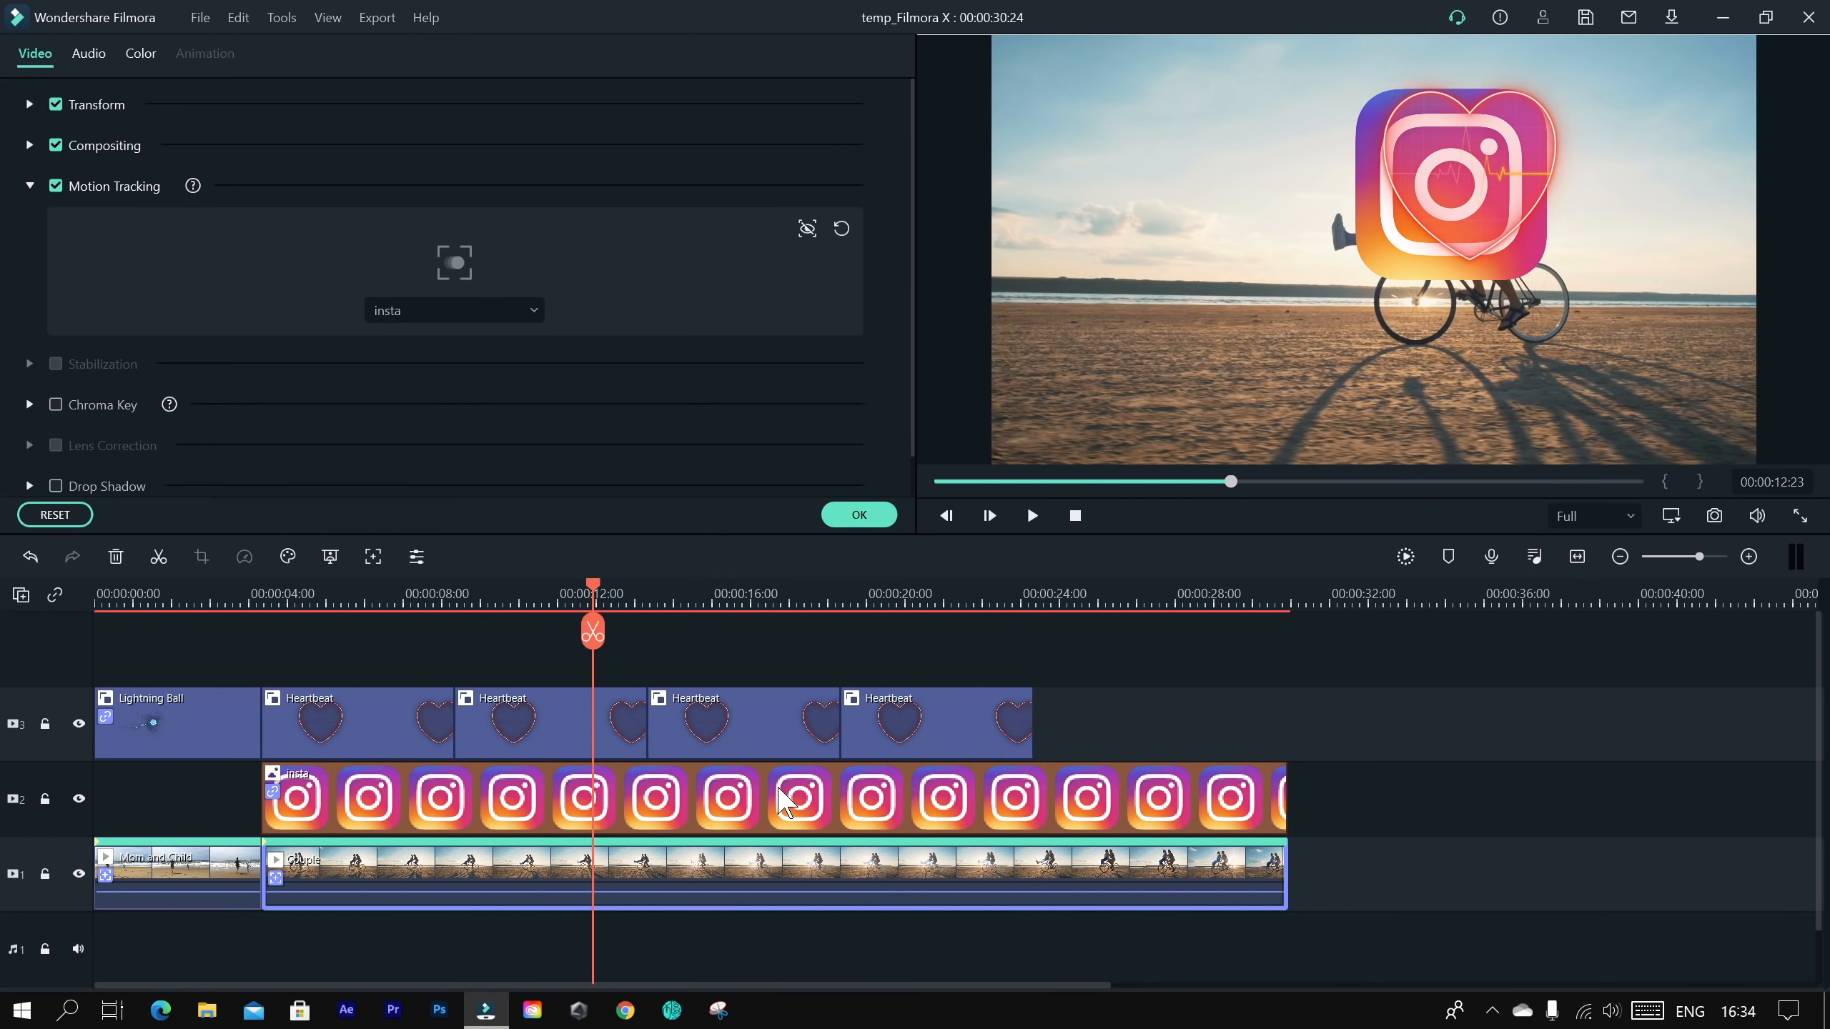
left_click(787, 797)
left_click(1389, 253)
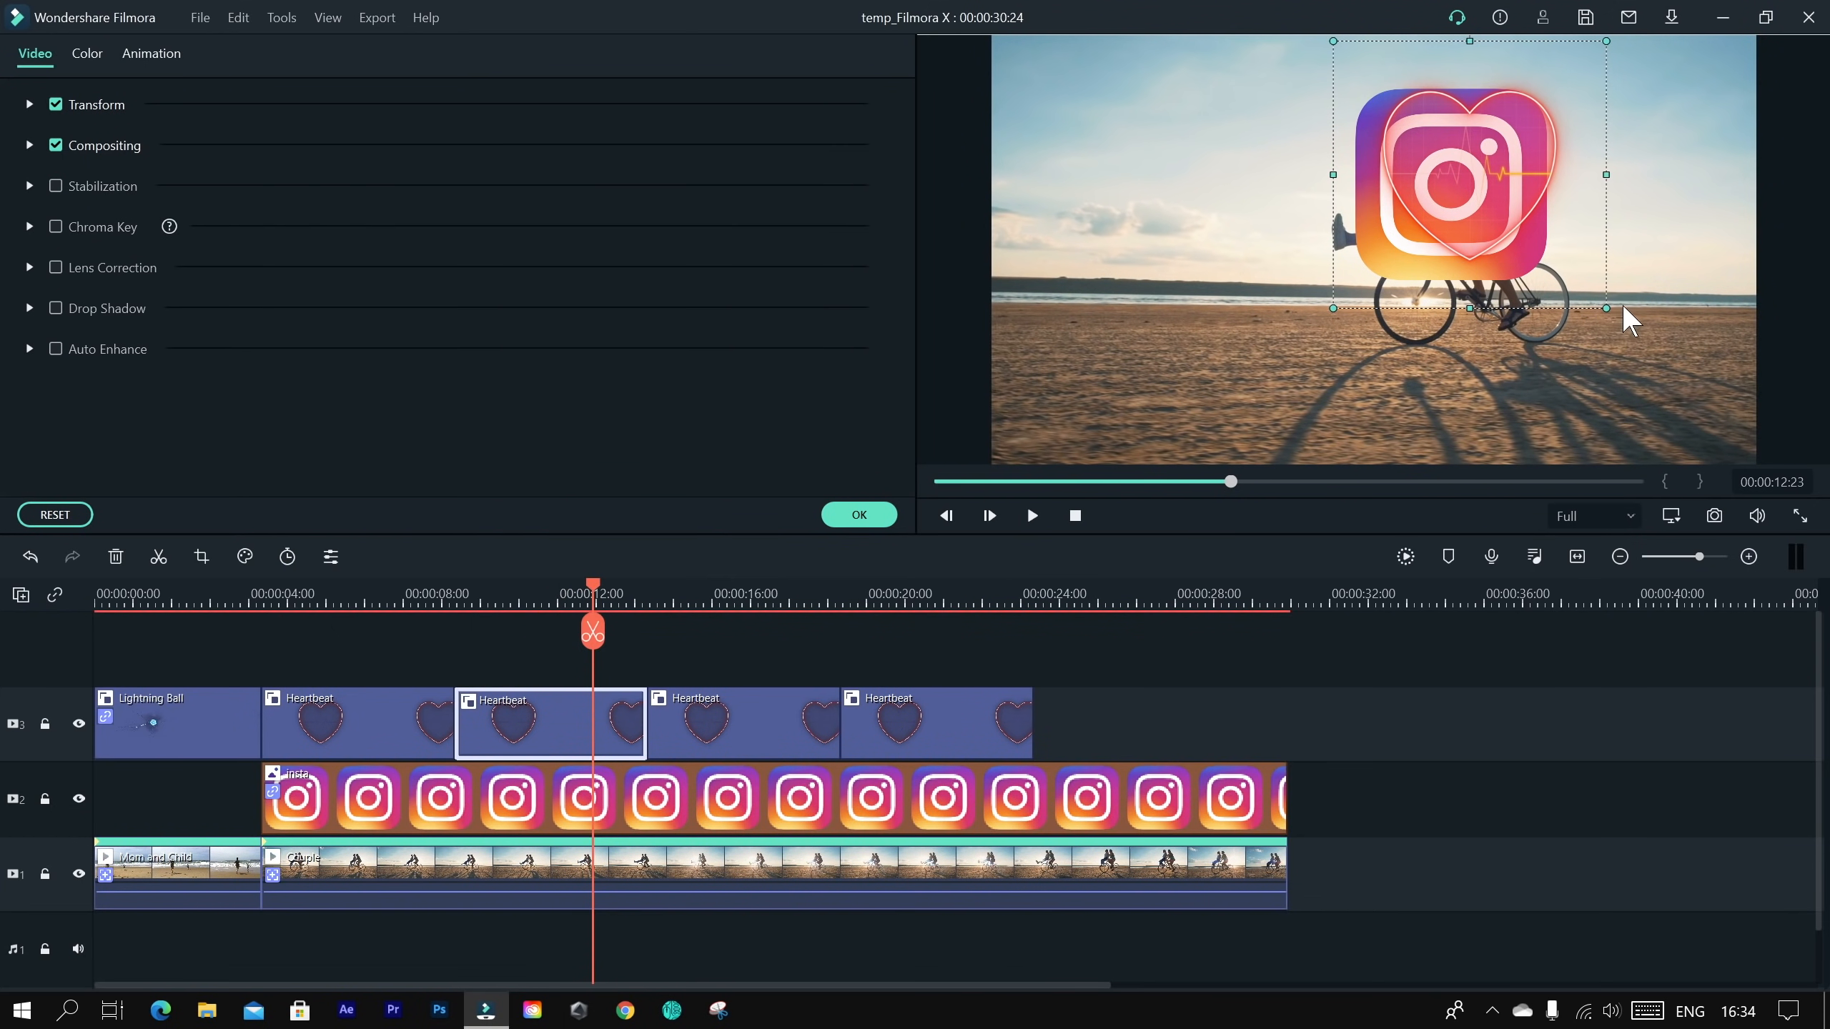
left_click_drag(1620, 326, 1417, 121)
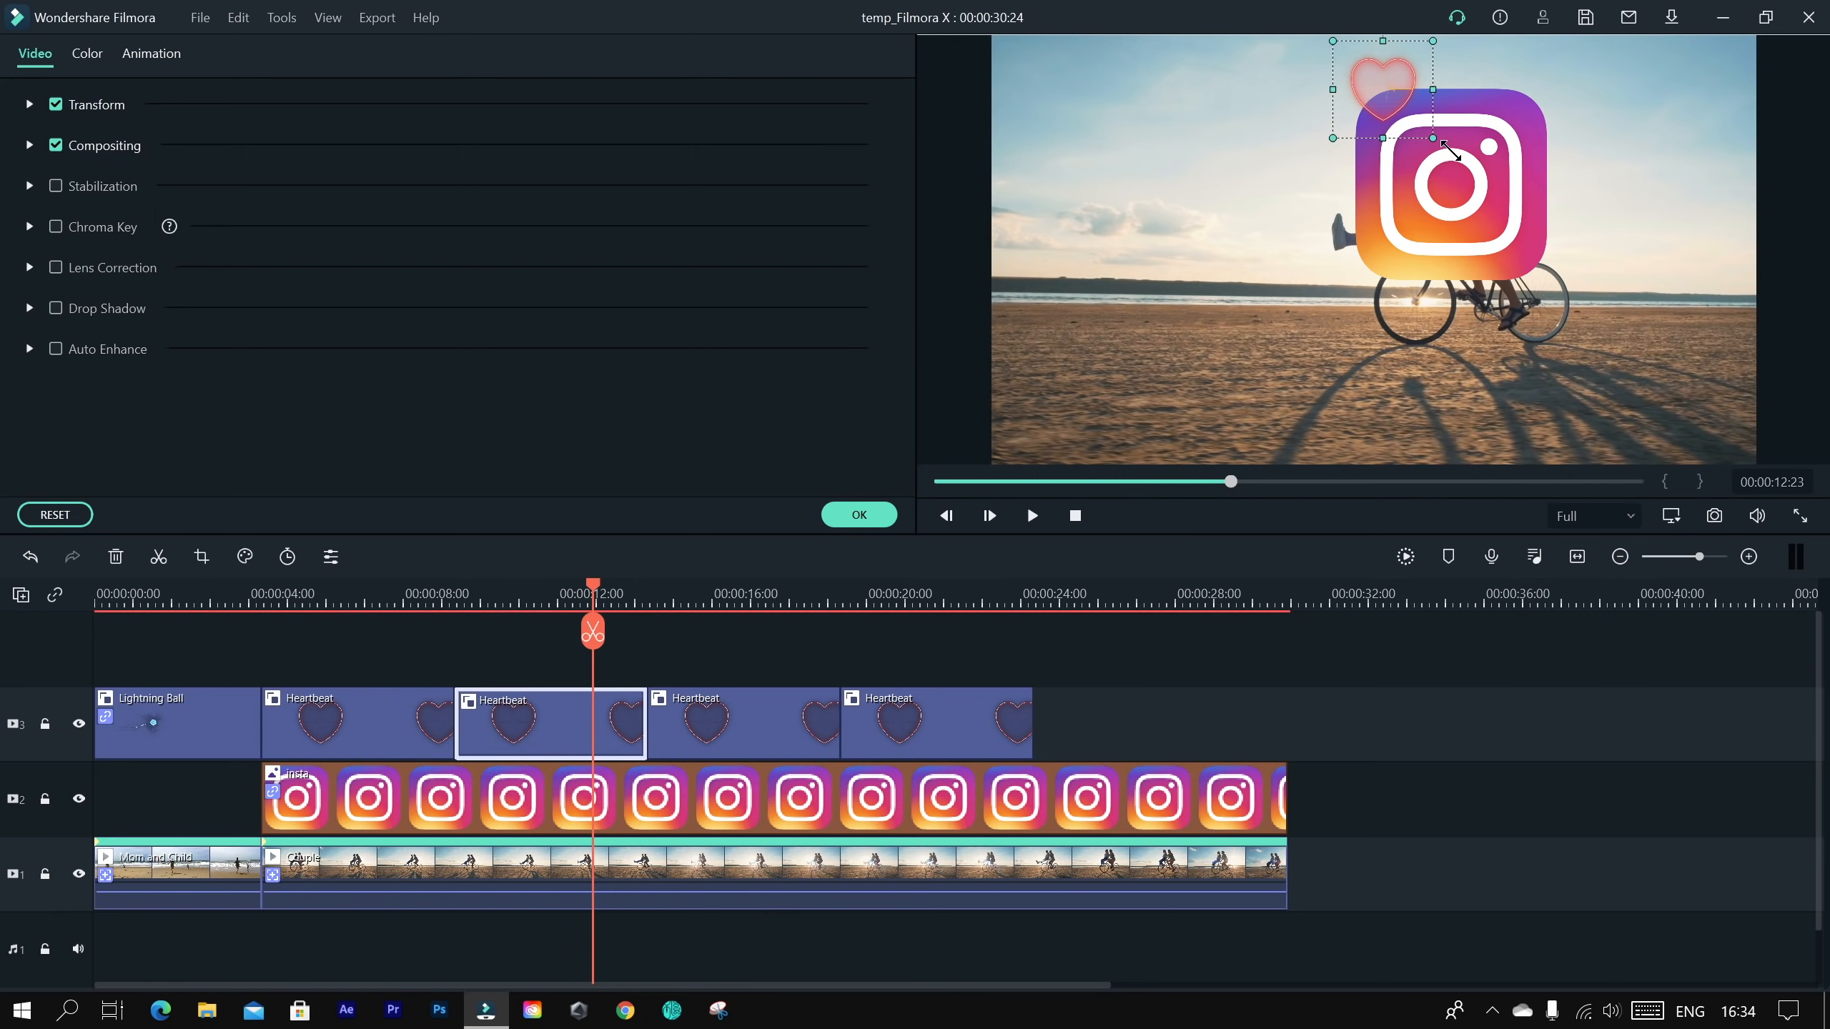
left_click(1540, 292)
left_click_drag(1561, 293, 1560, 238)
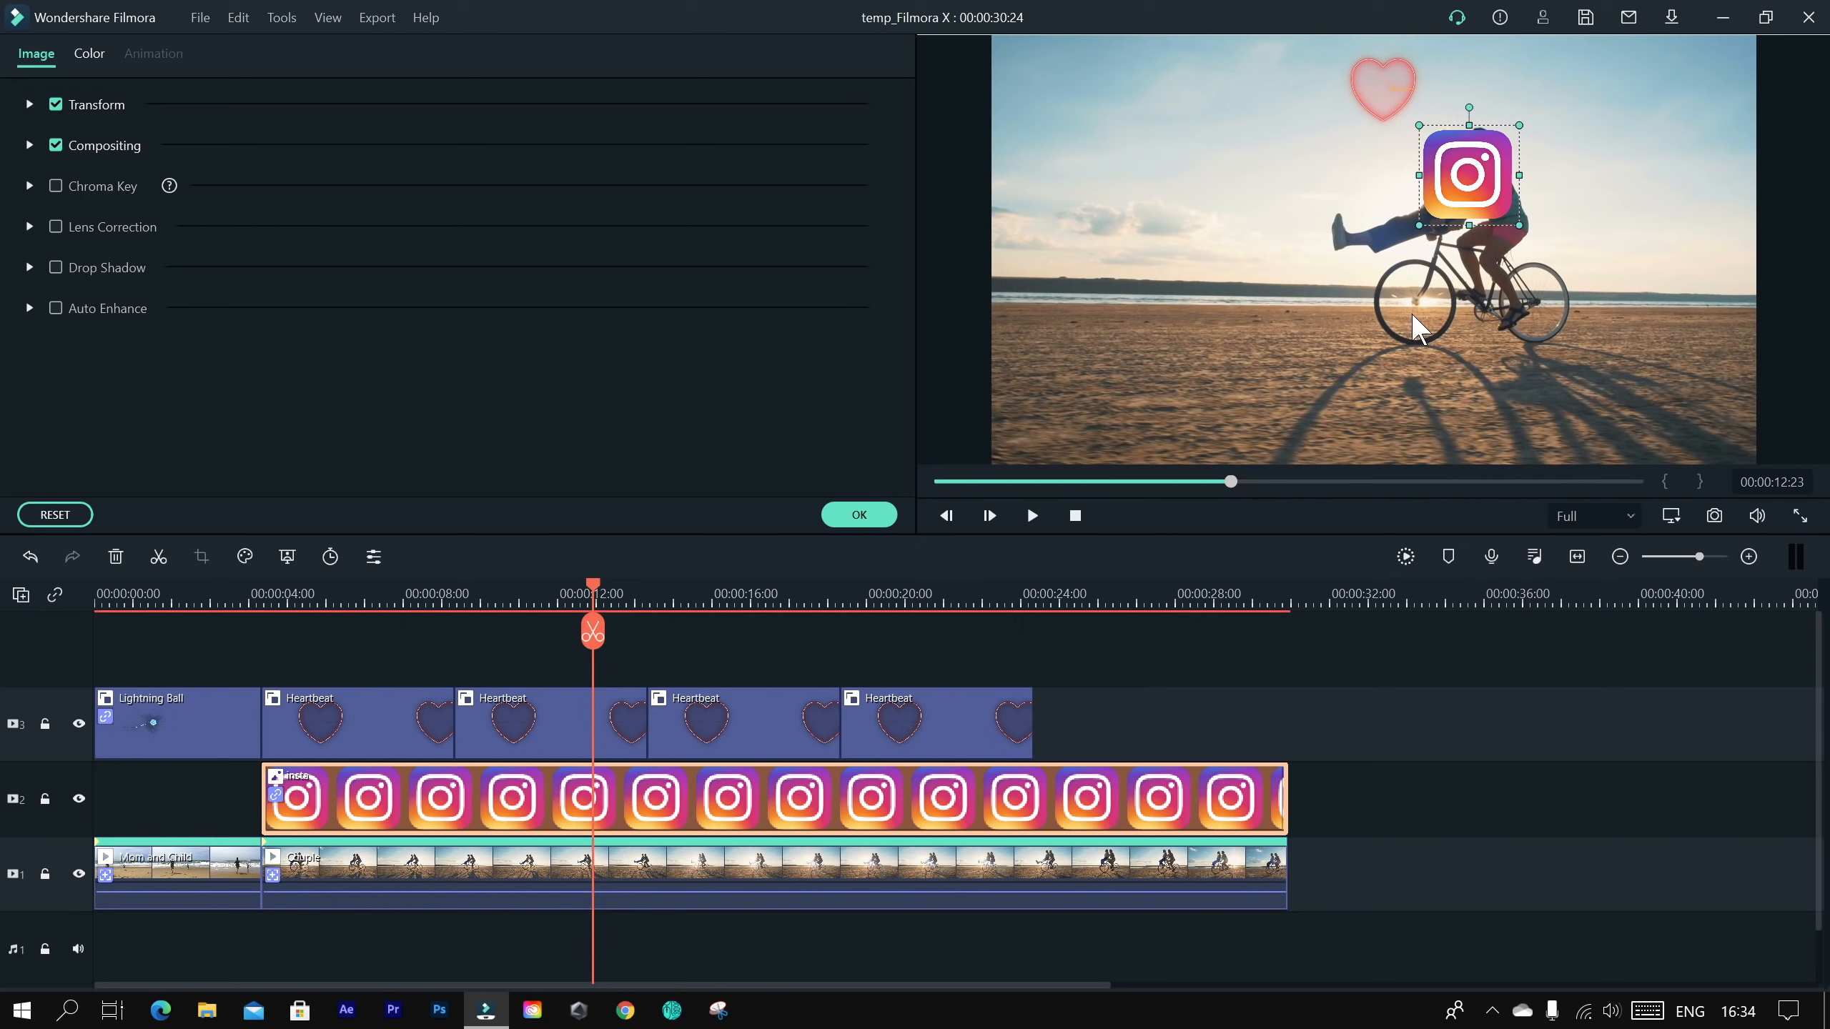
Step: Play the tracked insta logo over the Couple clip, close its properties and replay the timeline from the start
key("space")
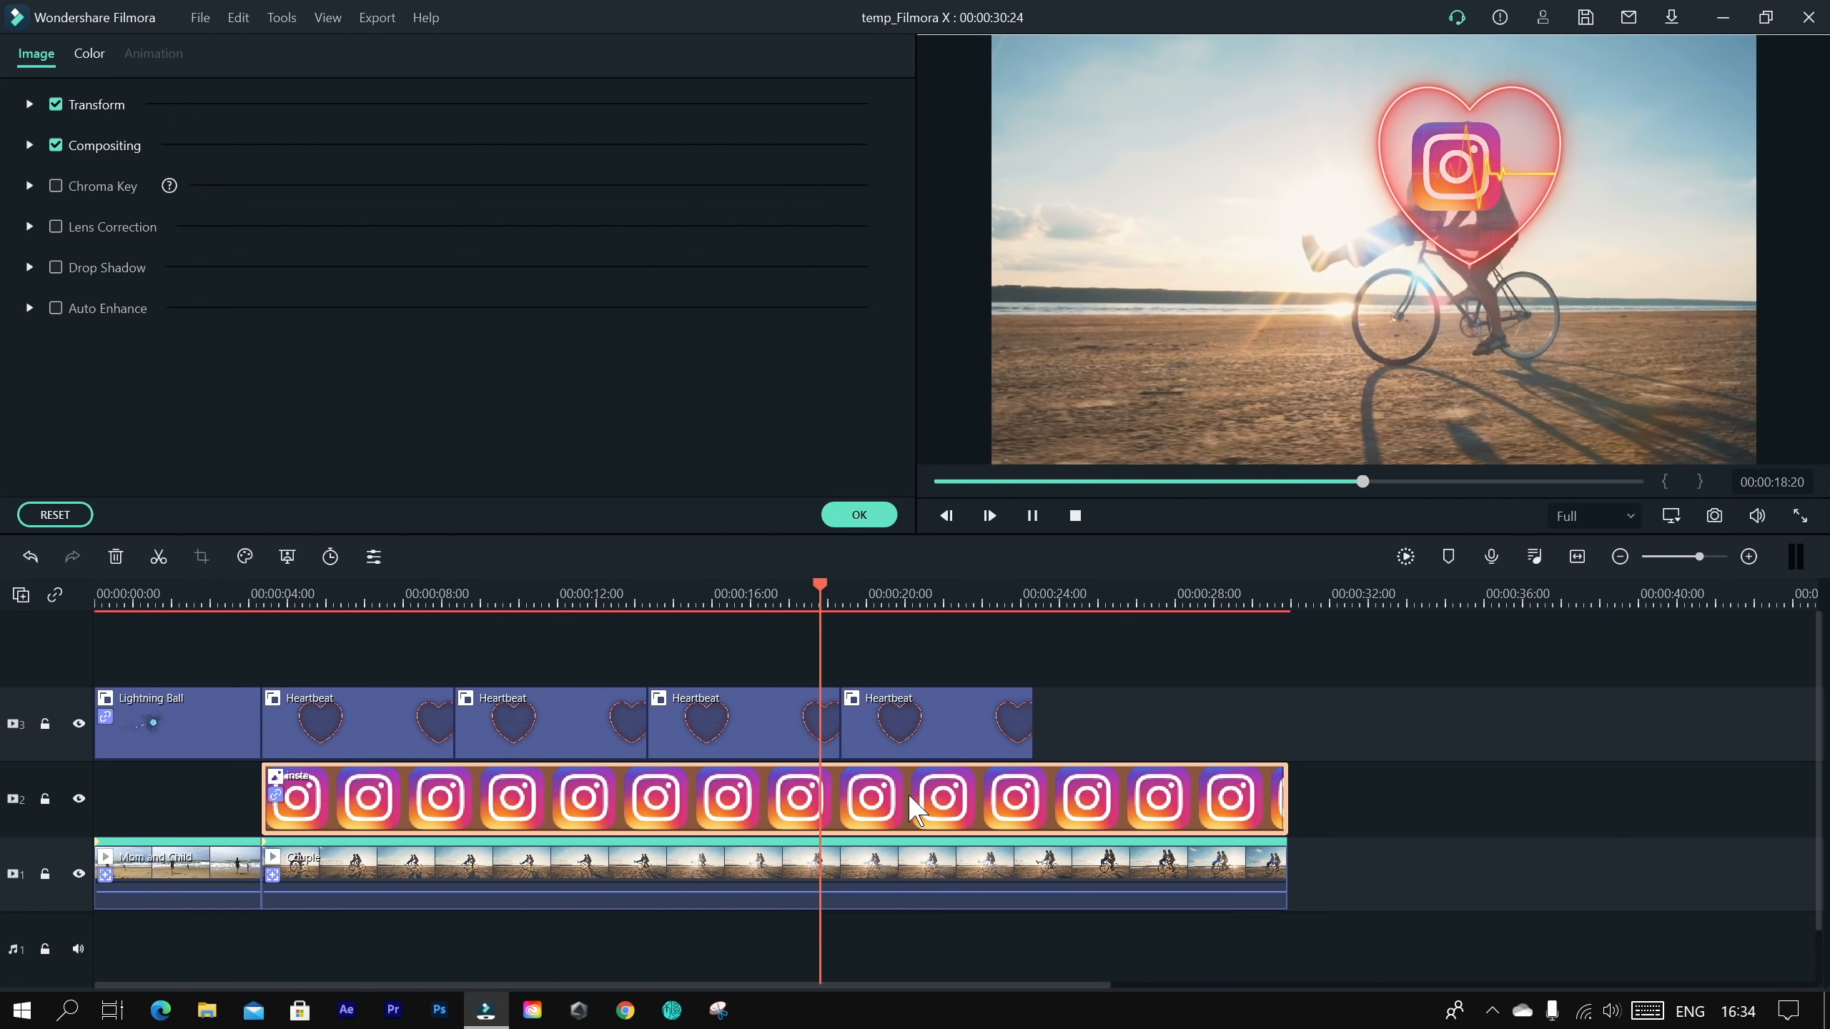
key("space")
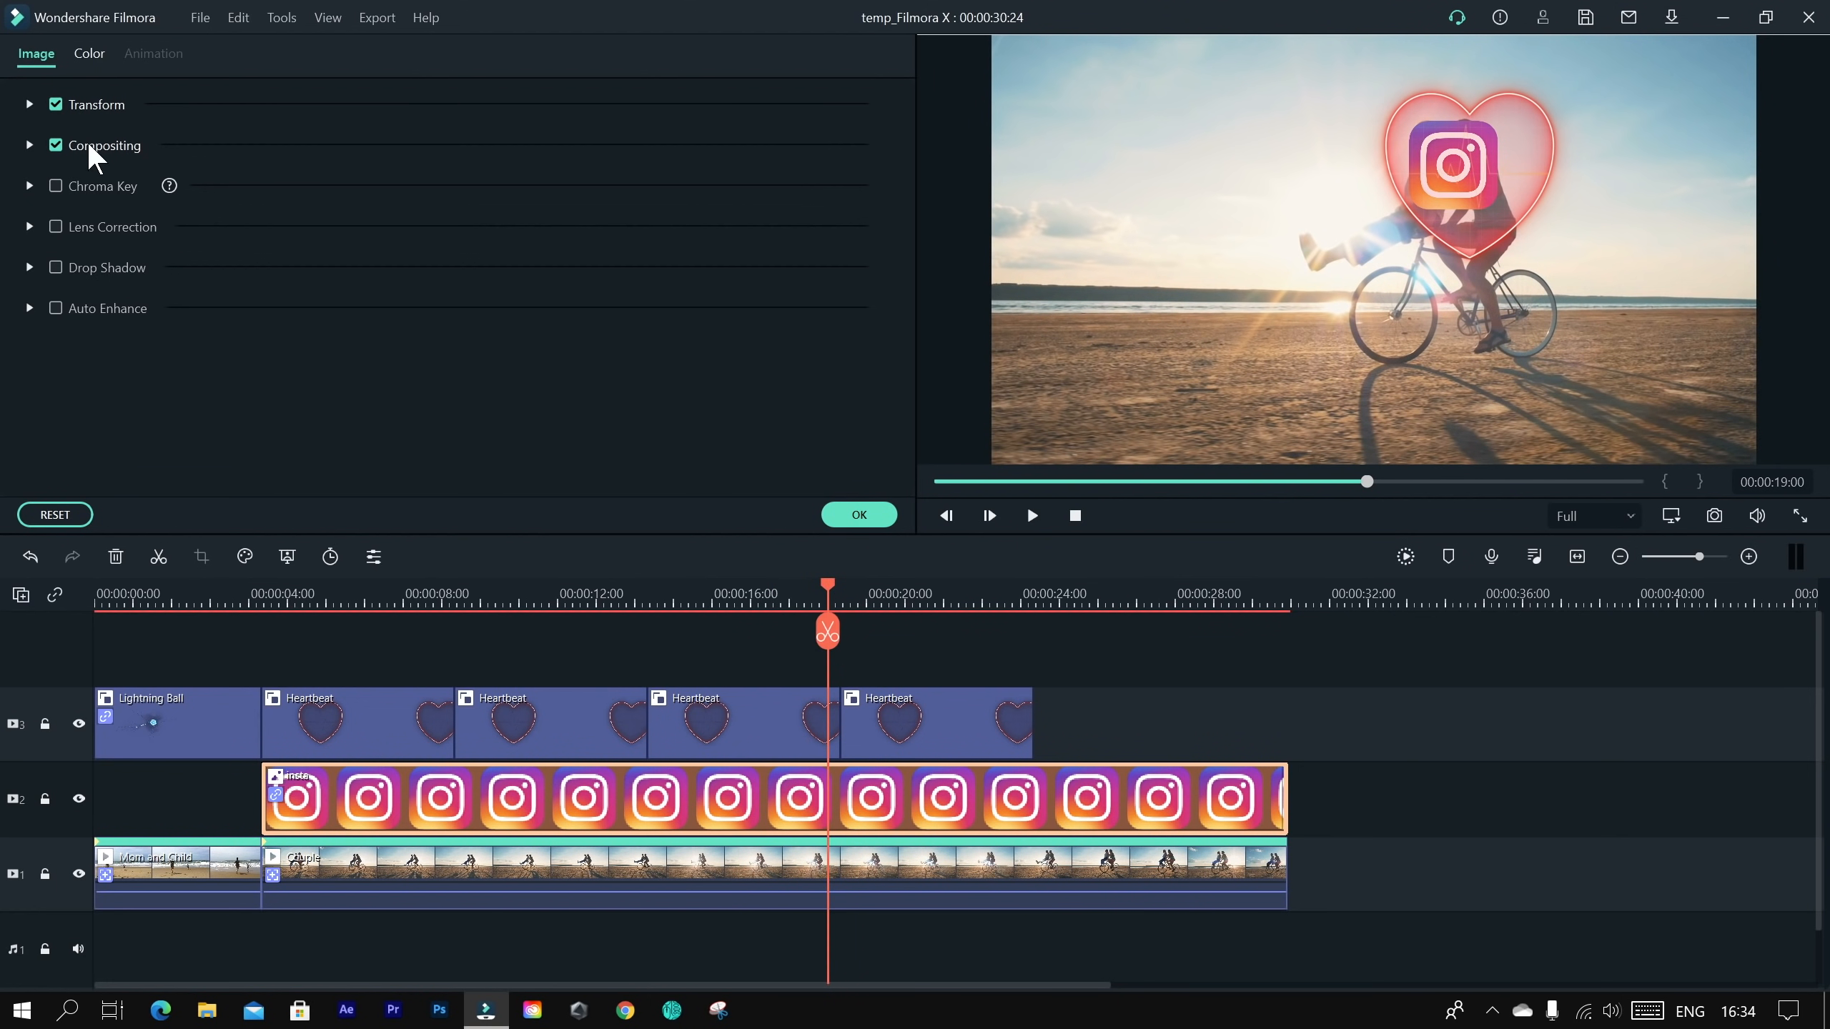
left_click(858, 515)
left_click_drag(646, 602, 7, 653)
key("space")
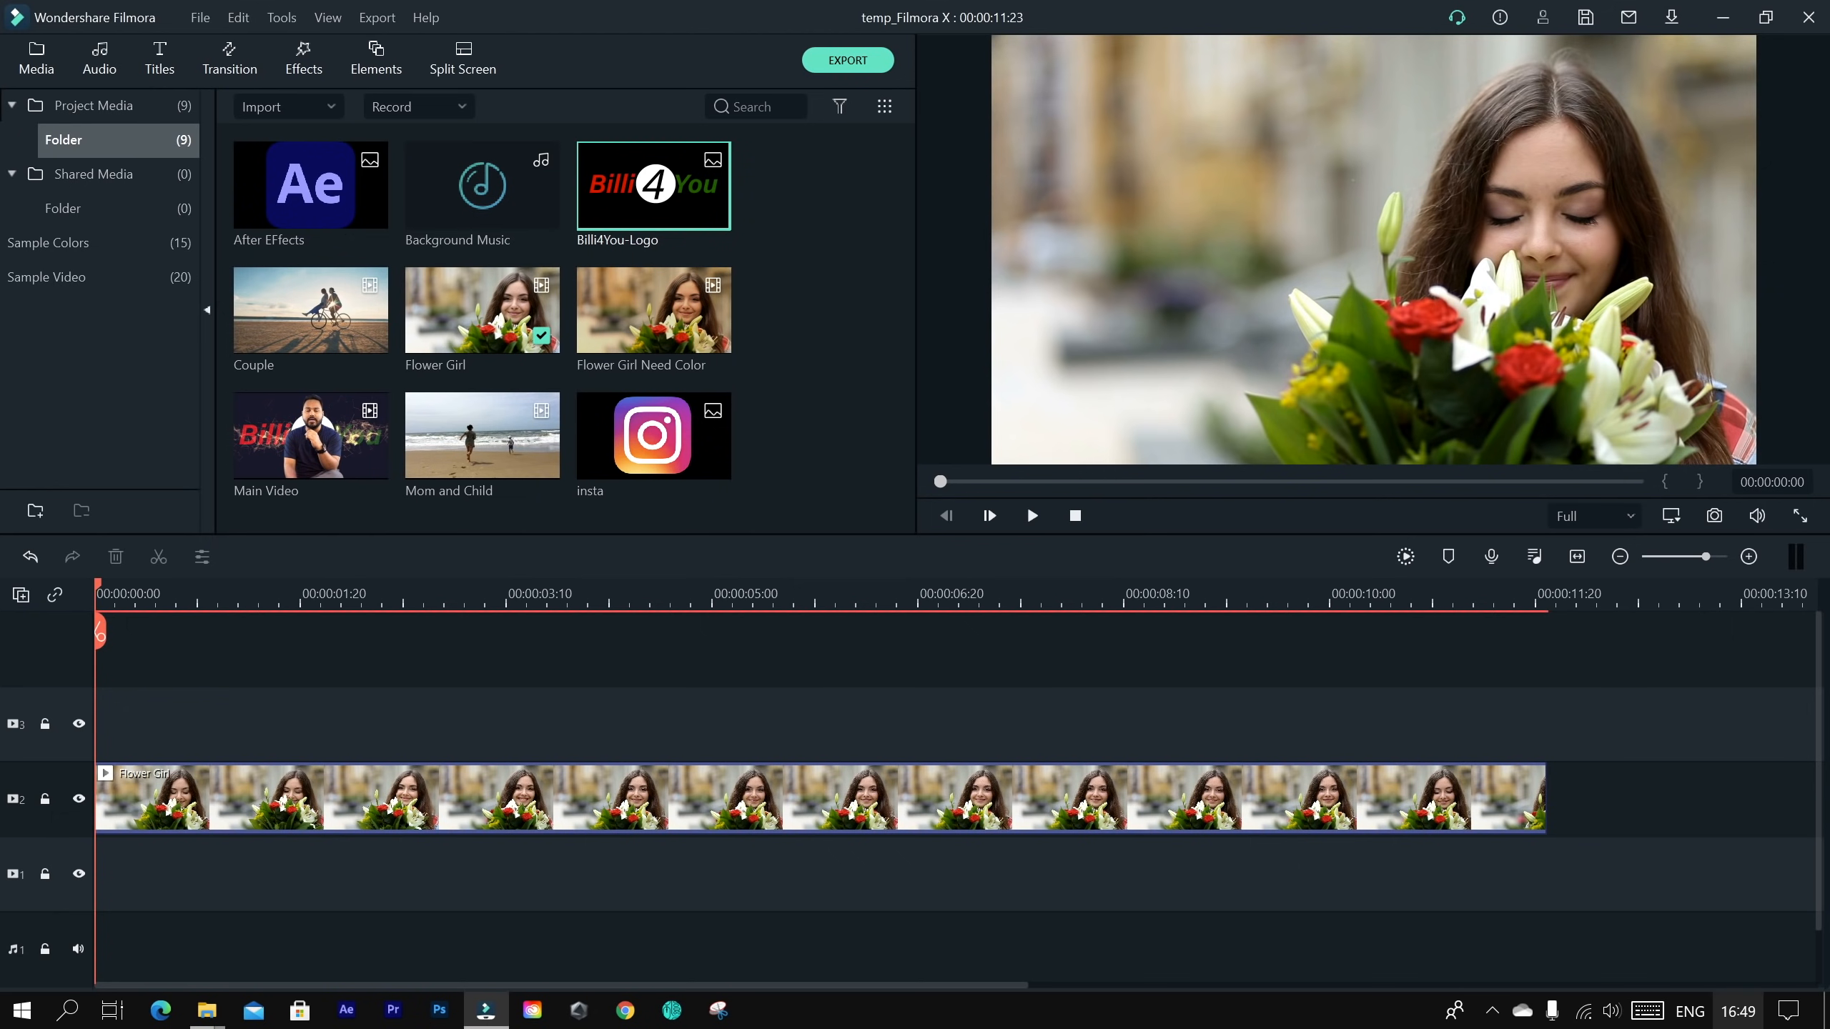
Step: Place Billi4You-Logo on track 3 above the Flower Girl clip and extend it to the clip's full length
left_click(701, 798)
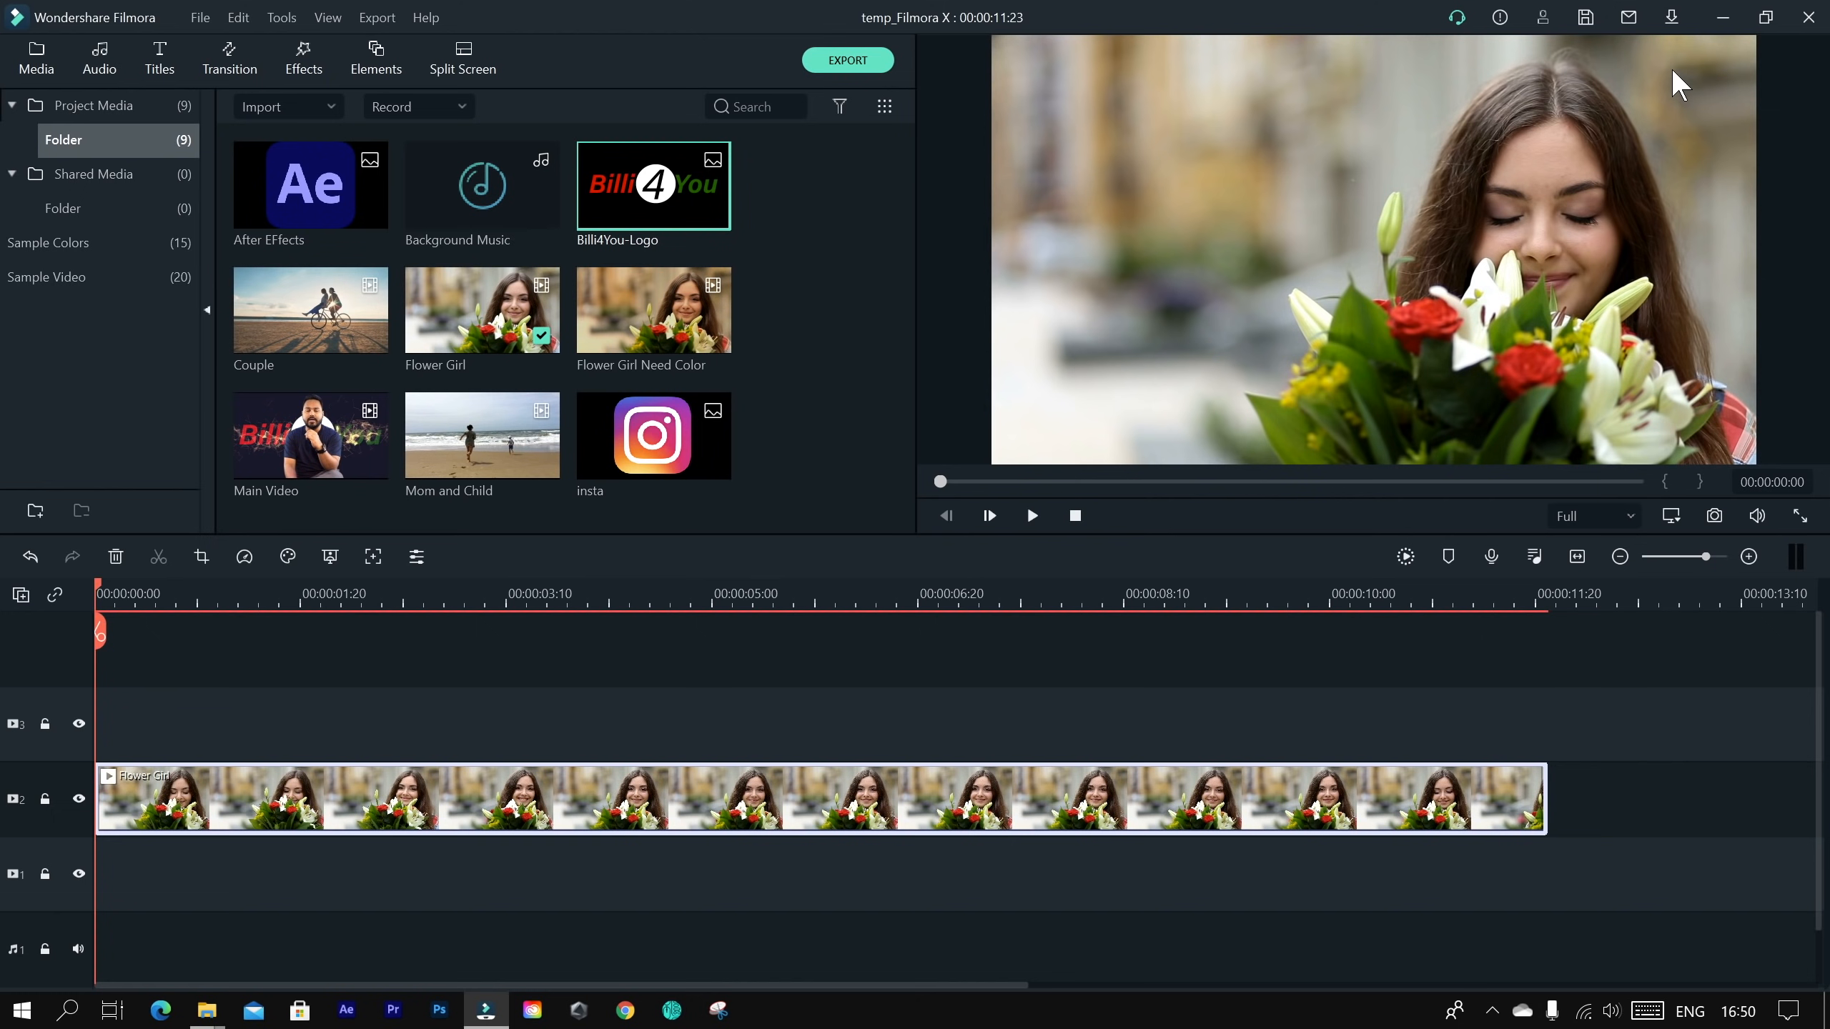
mouse_move(659, 193)
left_click_drag(653, 189, 148, 673)
left_click_drag(78, 735, 78, 736)
left_click_drag(697, 721, 1547, 793)
Step: Shrink the Billi4You logo and place it in the upper right corner of the video frame
left_click(745, 607)
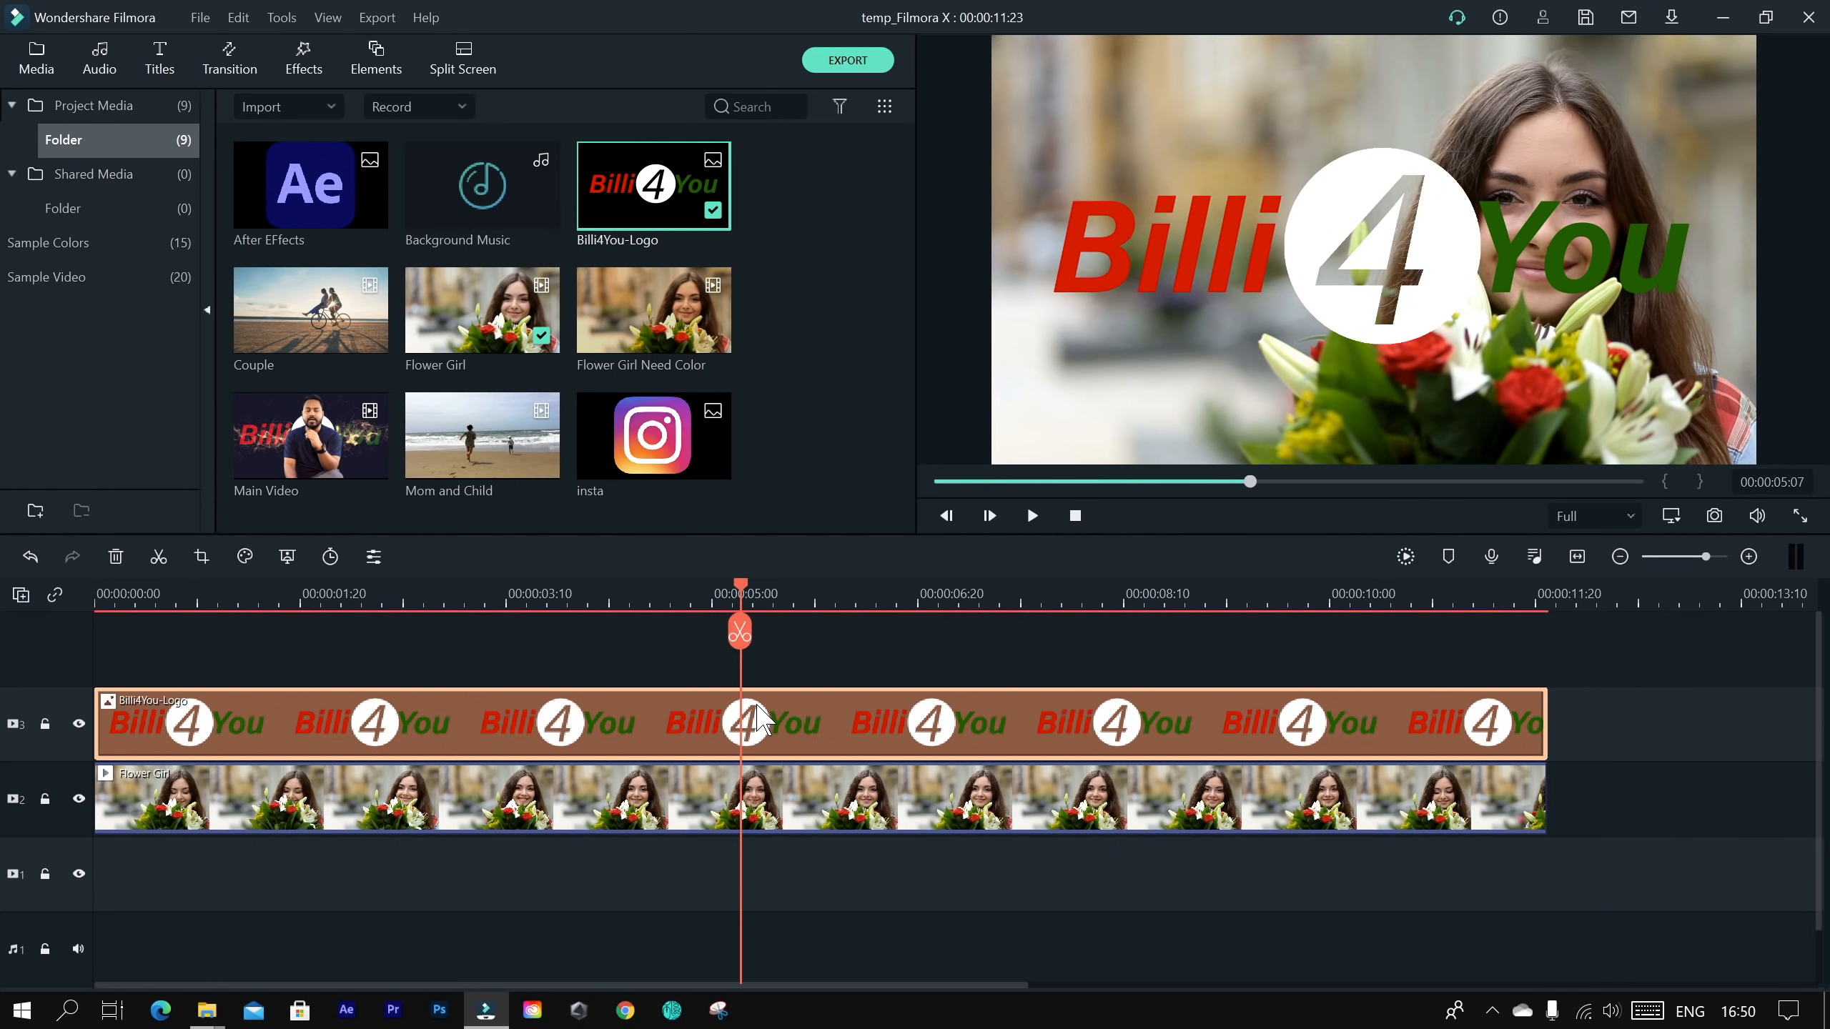
double_click(1348, 318)
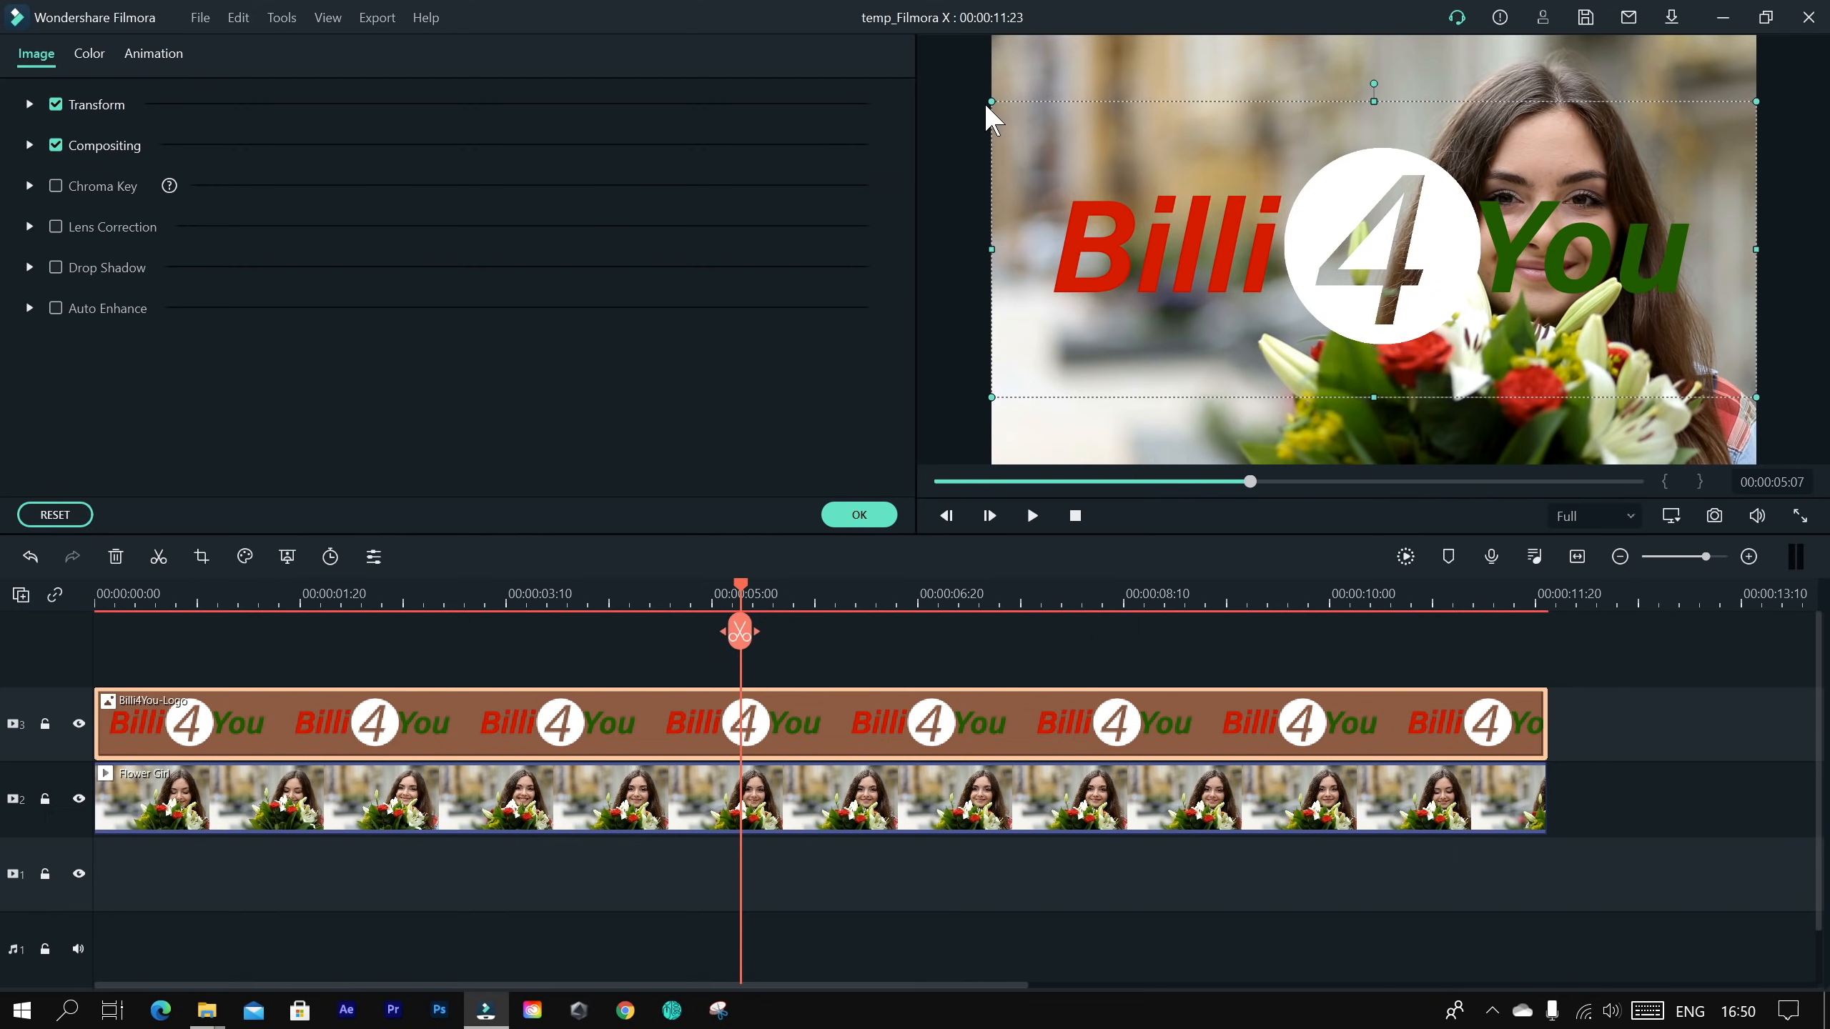
left_click_drag(993, 102, 1624, 345)
left_click_drag(1700, 390, 1712, 94)
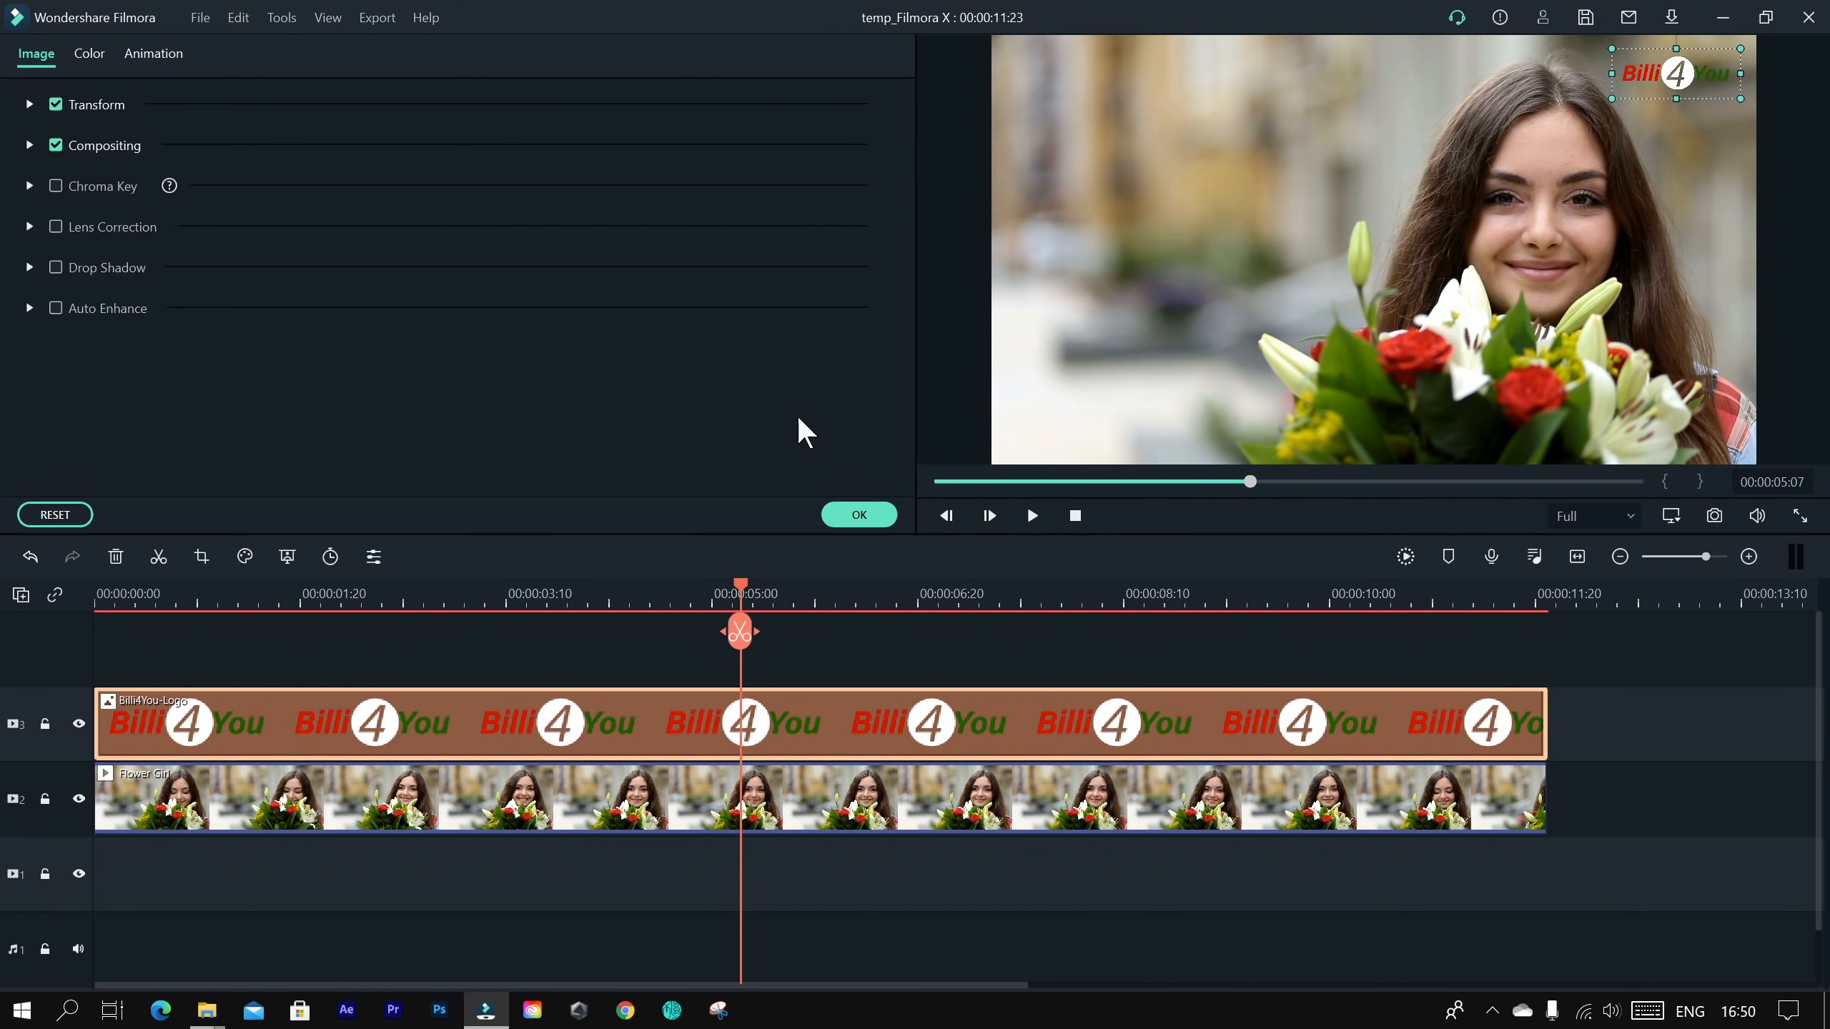
left_click(857, 516)
Step: Move the Billi4You logo outside the video frame, past its upper left corner, and return the playhead to the start
left_click_drag(1681, 99, 967, 85)
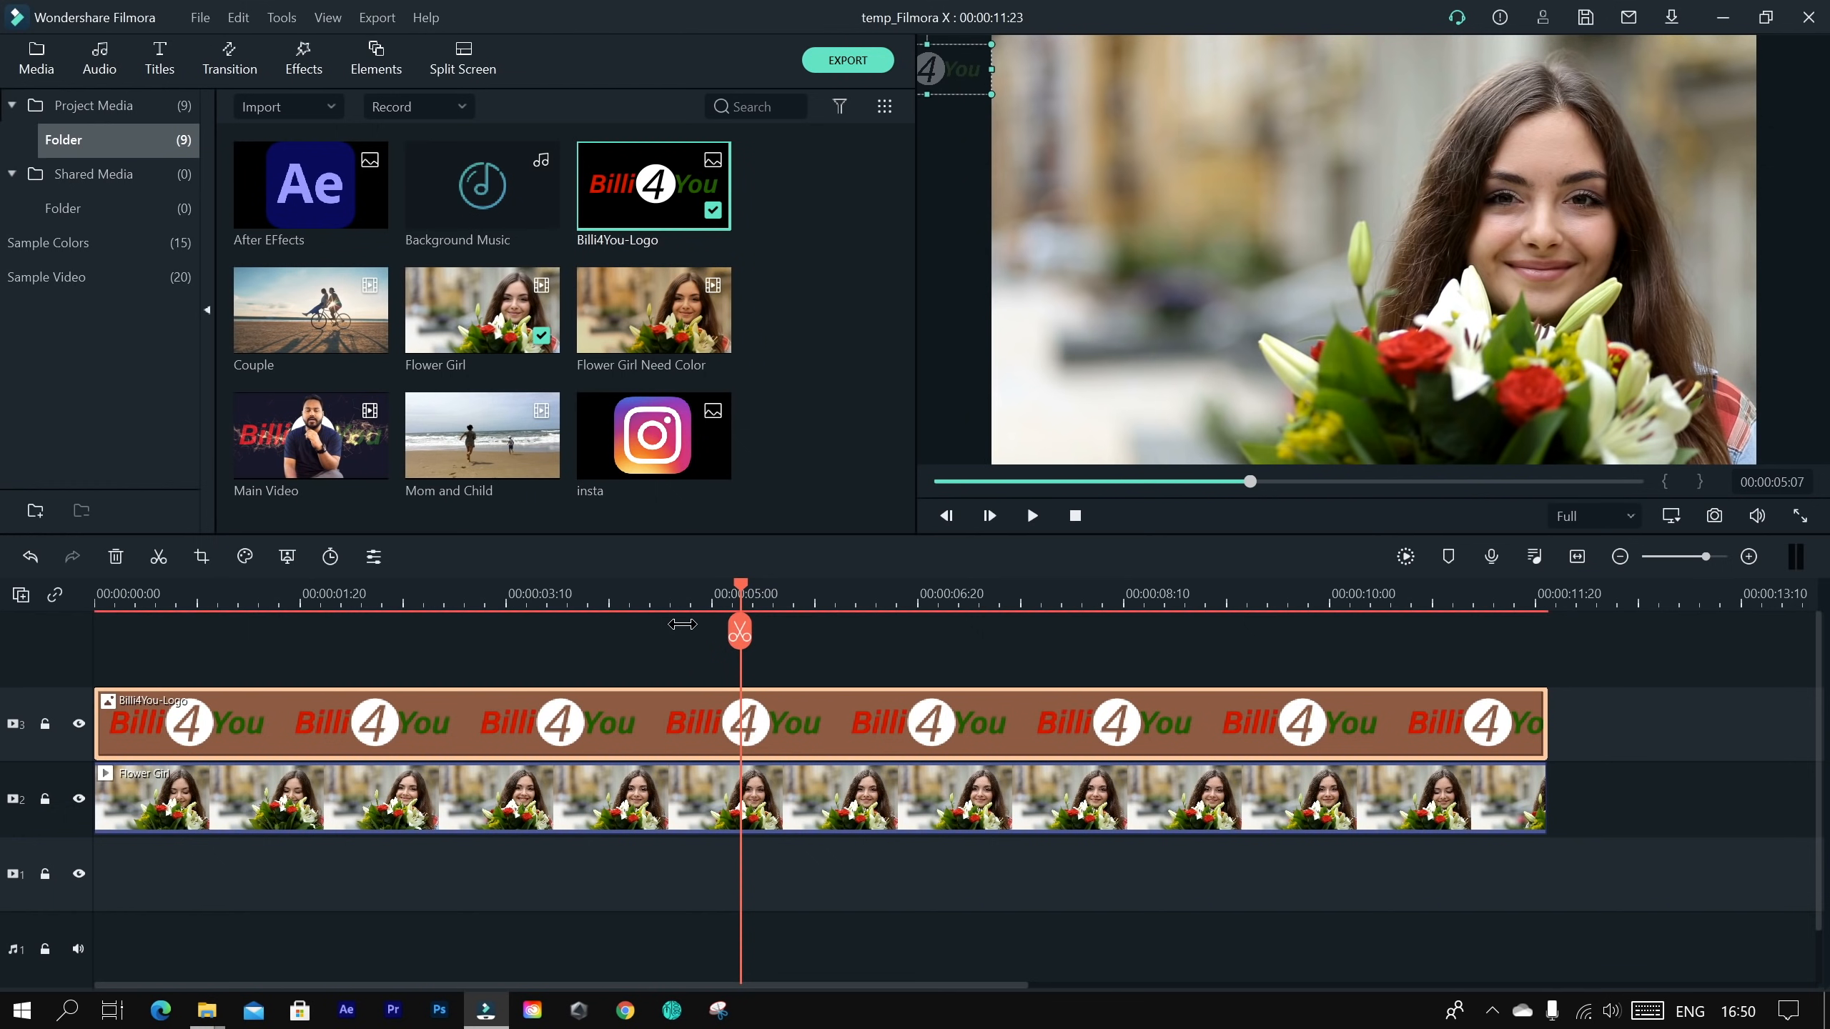
left_click_drag(741, 581, 65, 614)
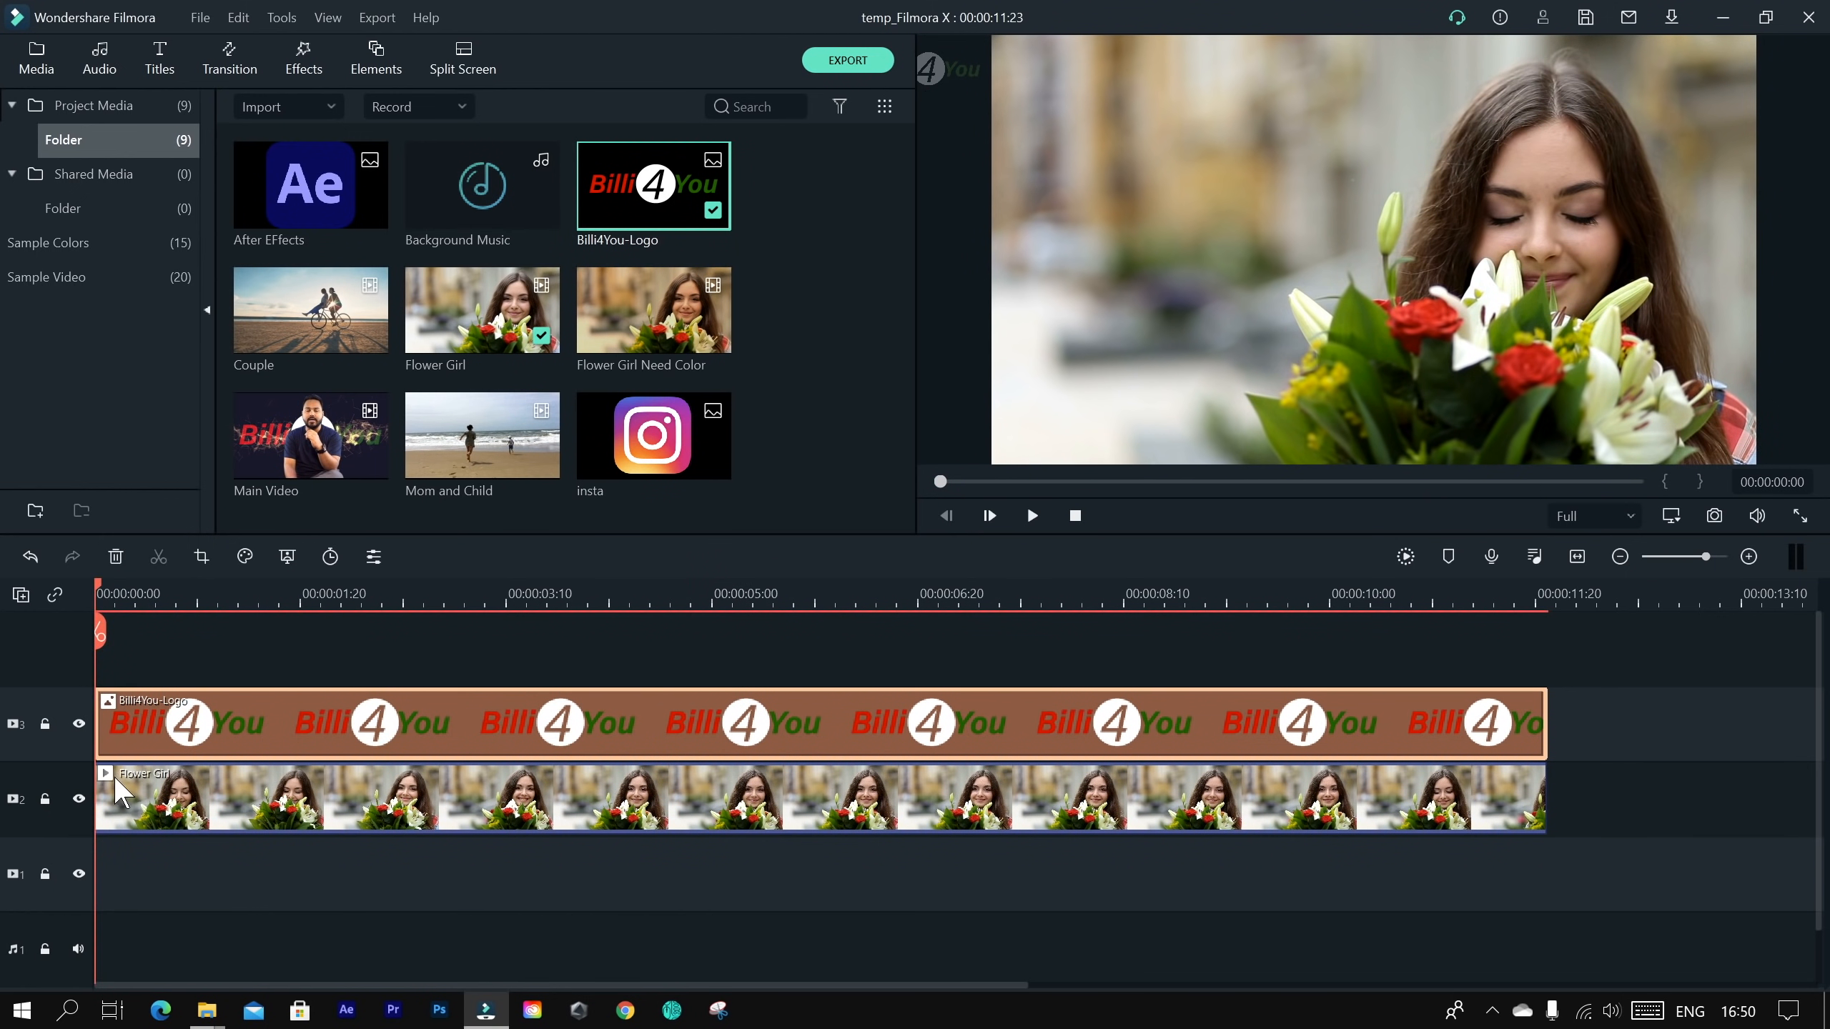
mouse_move(96, 581)
left_mouse_down()
mouse_move(158, 586)
mouse_move(90, 594)
left_mouse_up()
Step: Open the custom animation settings of the Billi4You logo clip and add a keyframe at 00:00:00:00
right_click(628, 726)
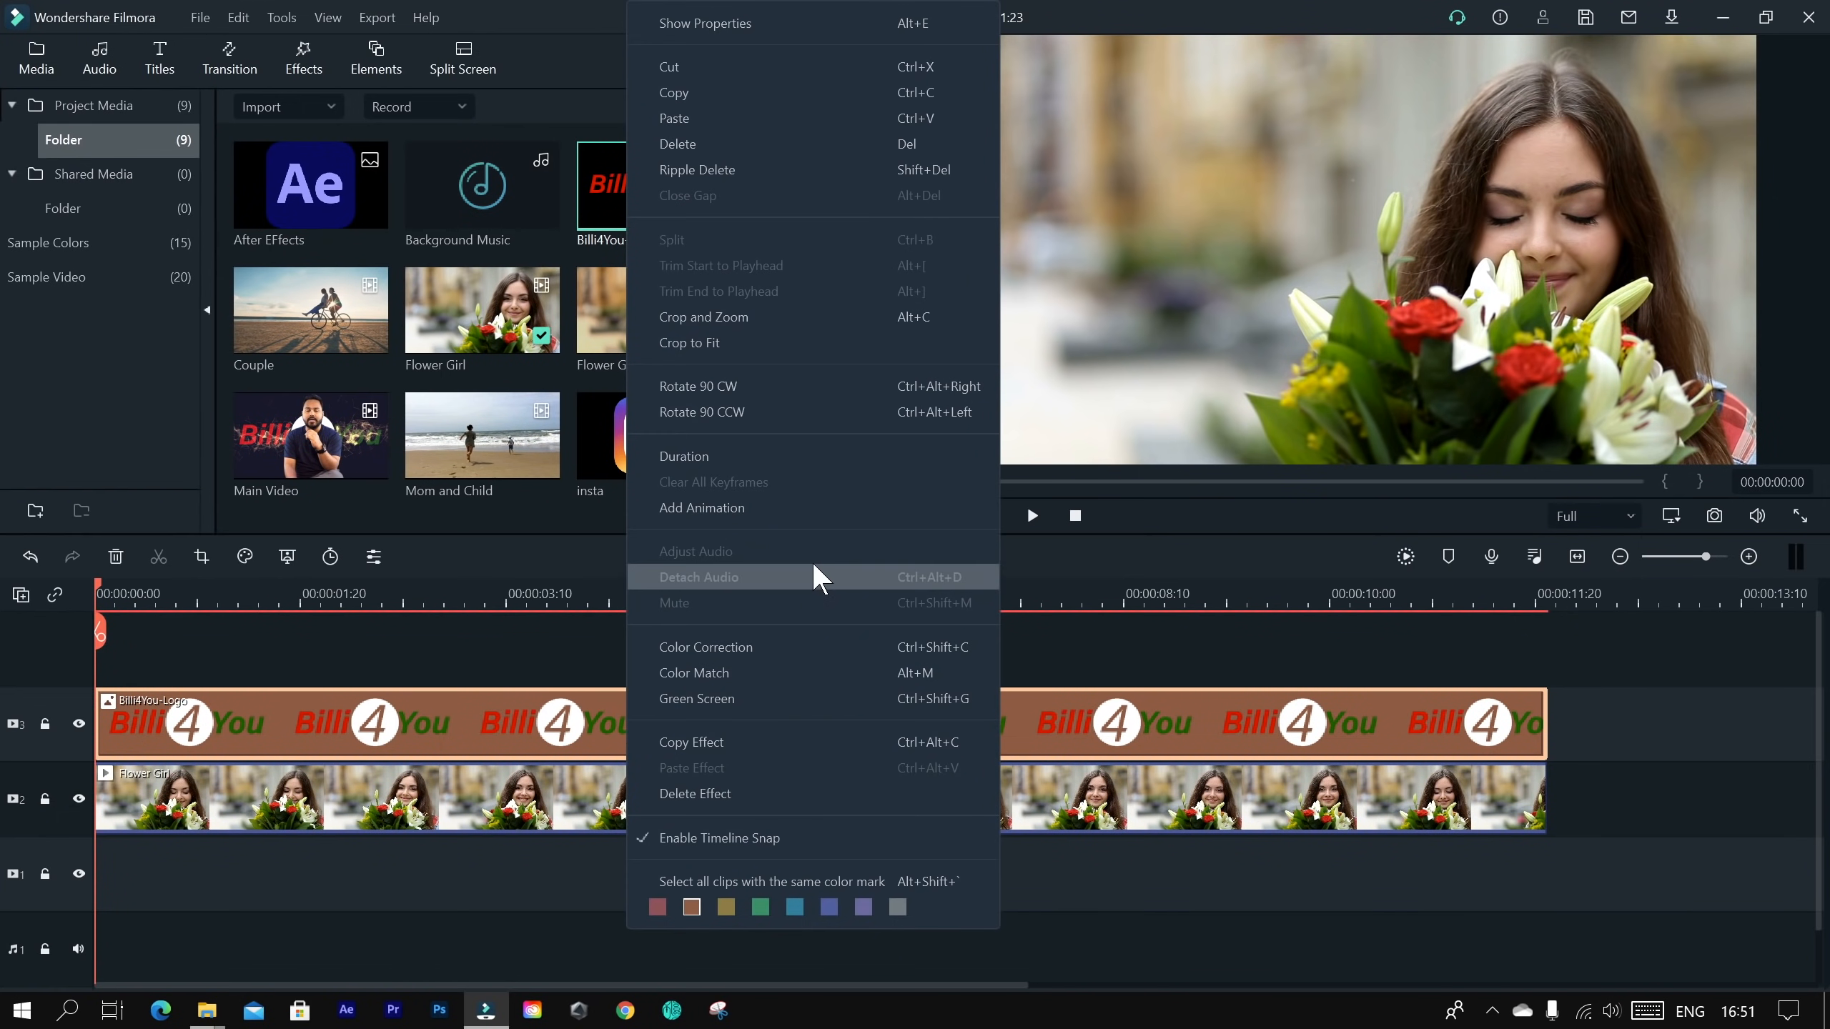
left_click(804, 514)
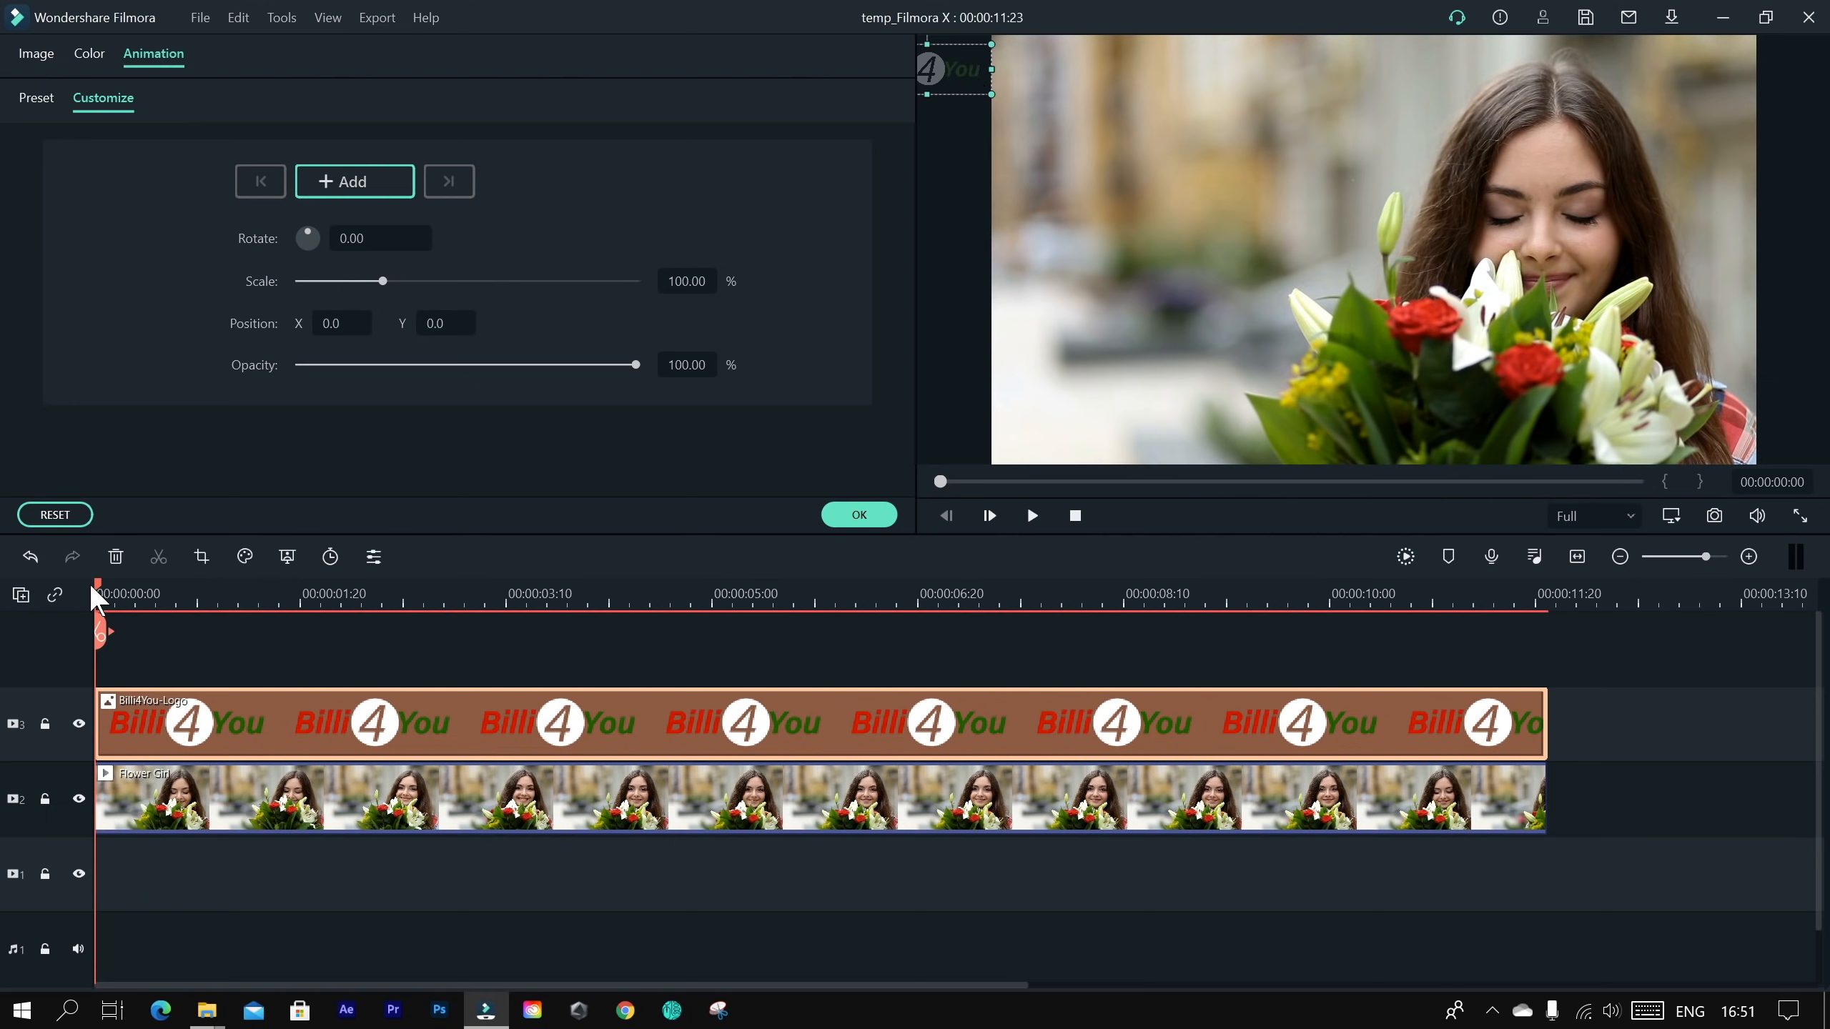
left_click_drag(98, 591, 220, 640)
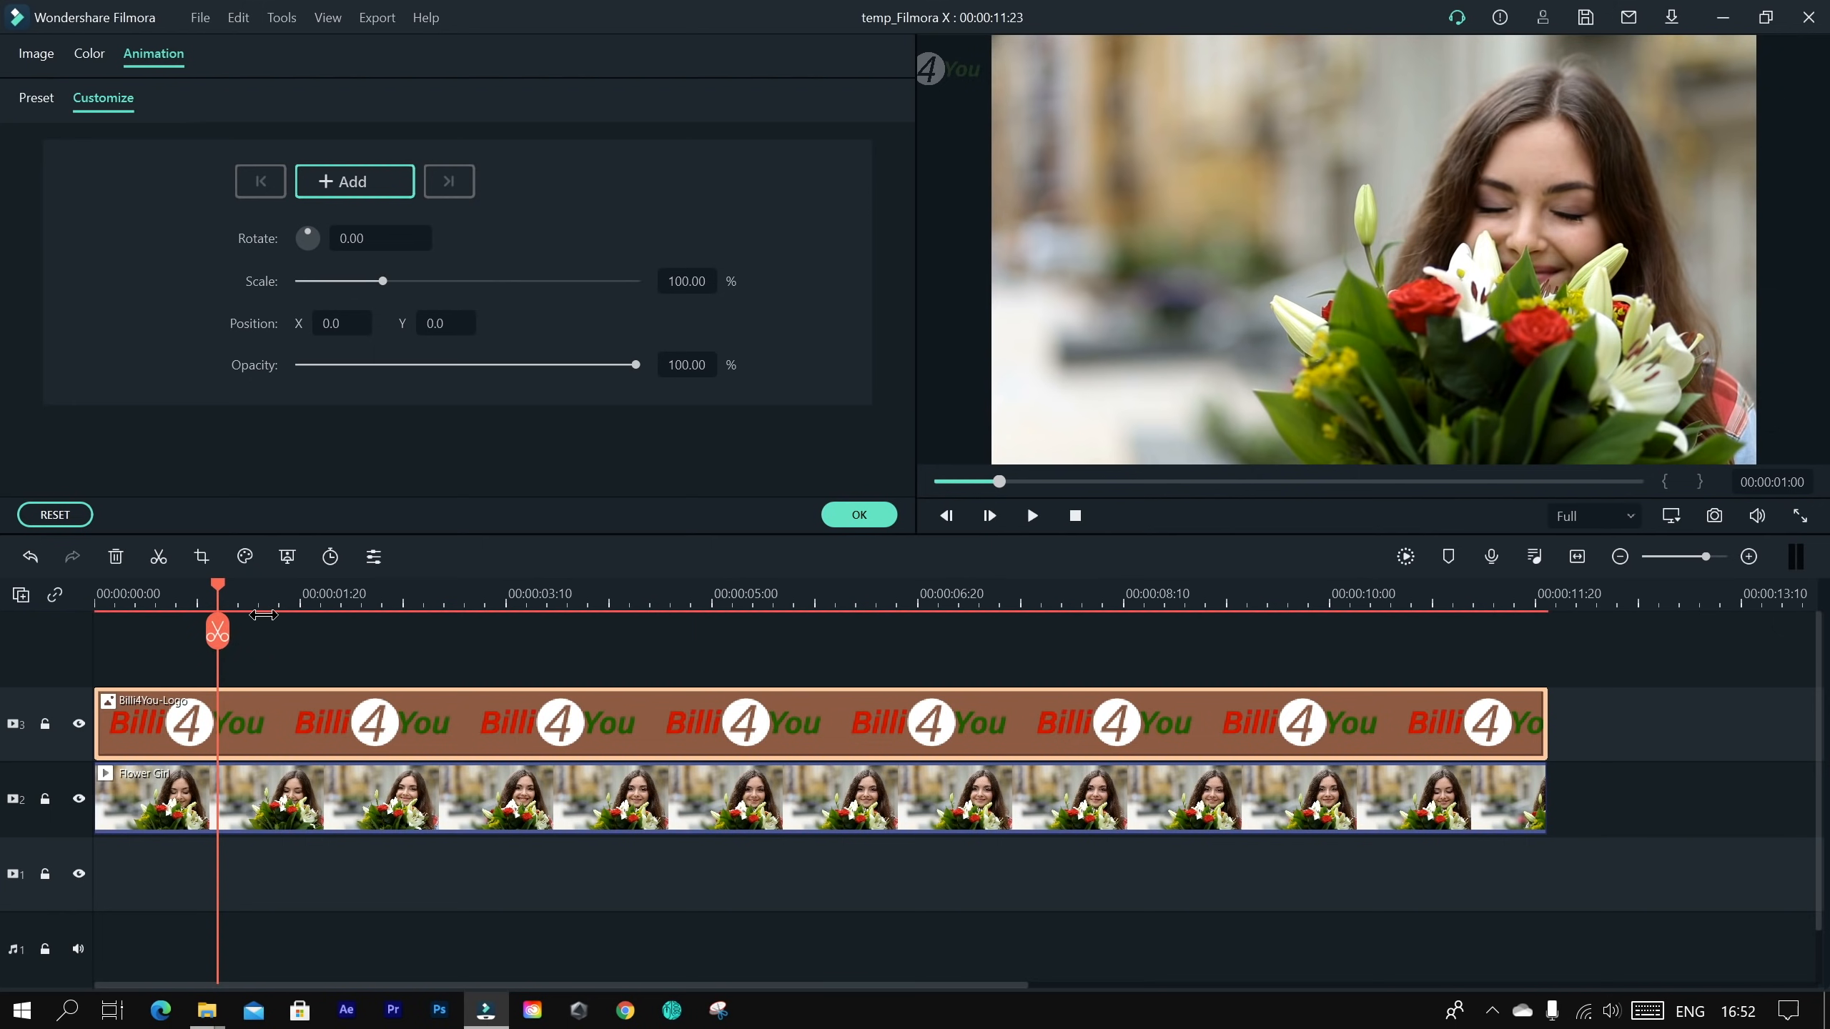
left_click_drag(215, 581, 14, 620)
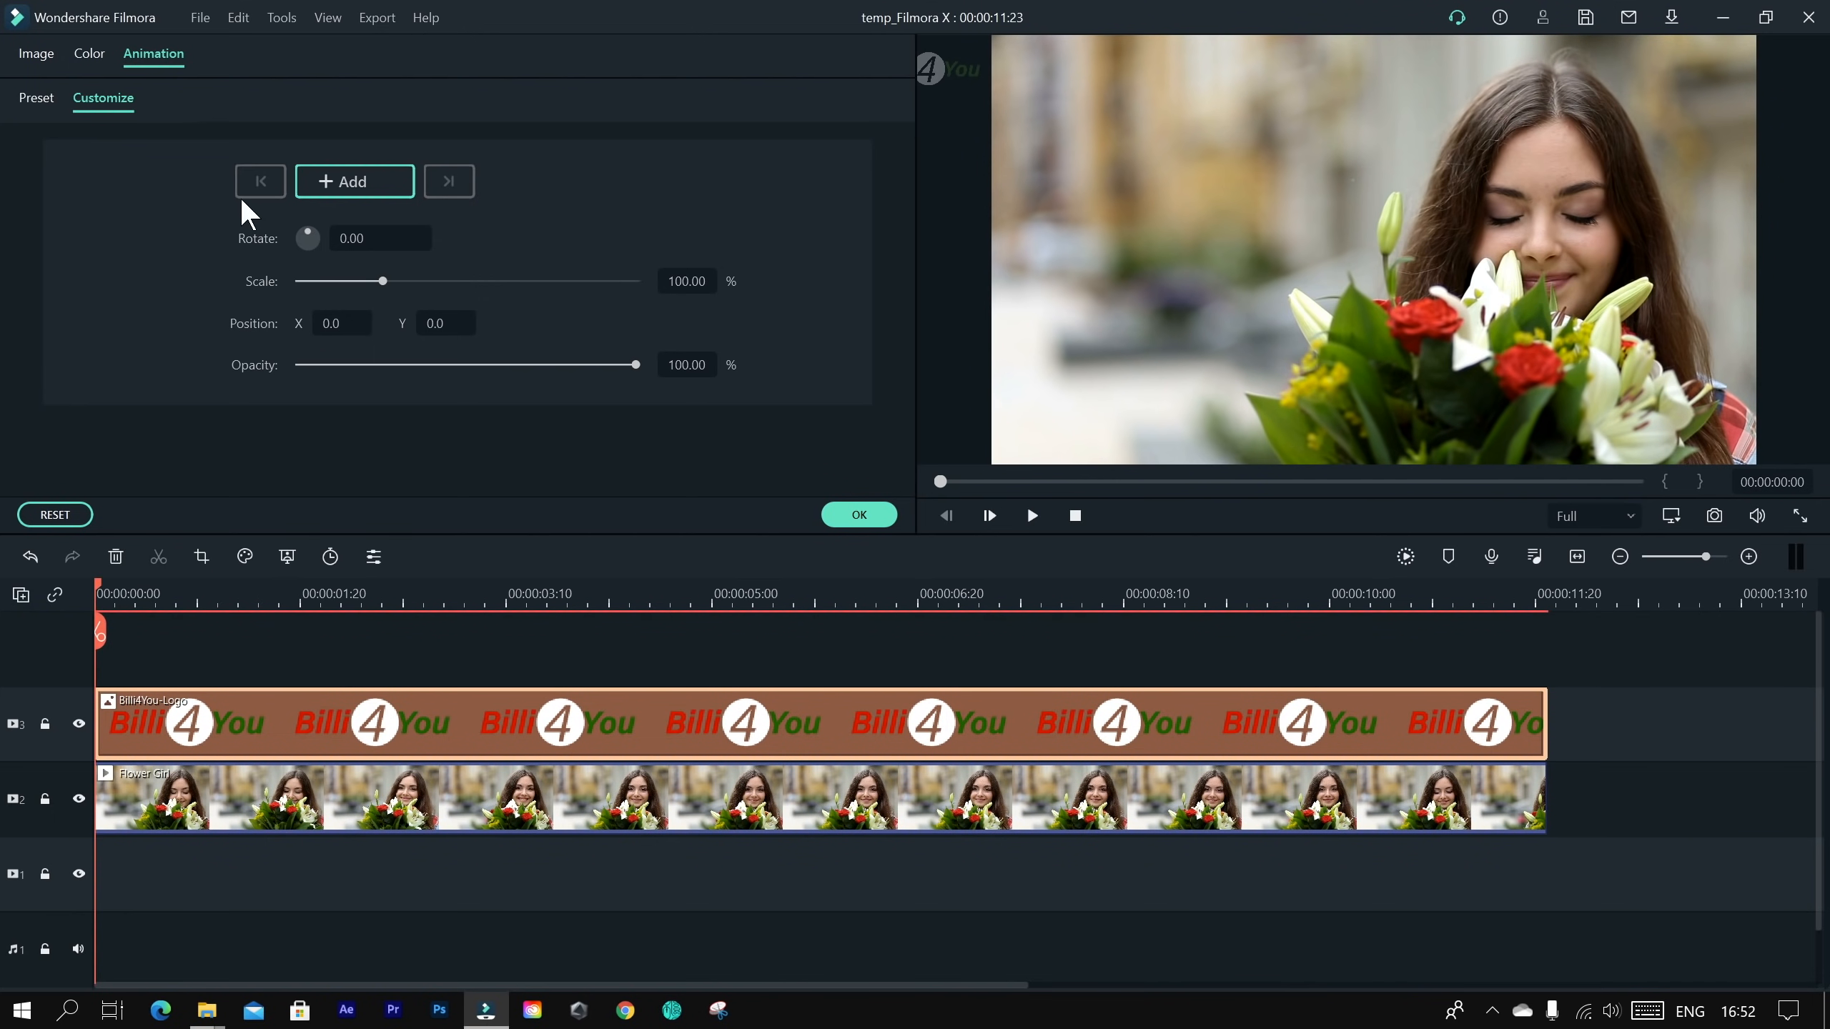
left_click(351, 183)
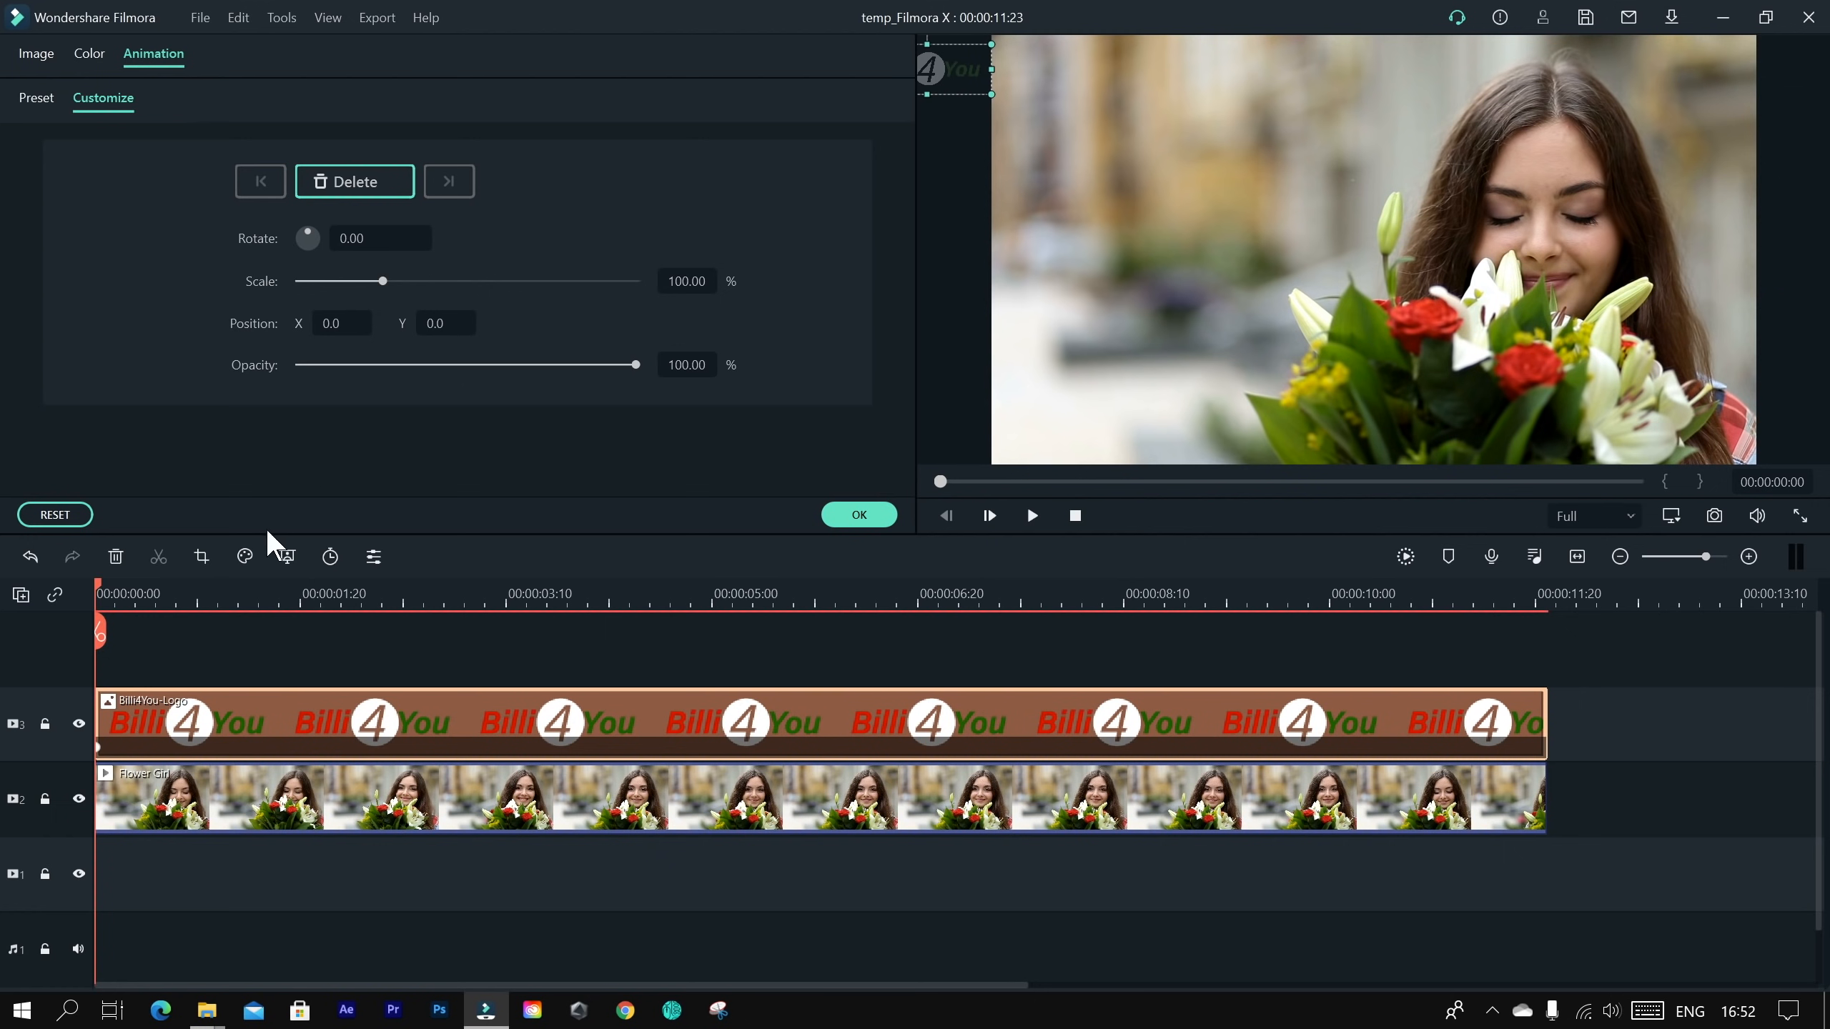
Step: Add a keyframe at 00:00:01:00 that moves the logo horizontally to X 1050.0, and preview the animation from the start
left_click_drag(99, 588, 221, 583)
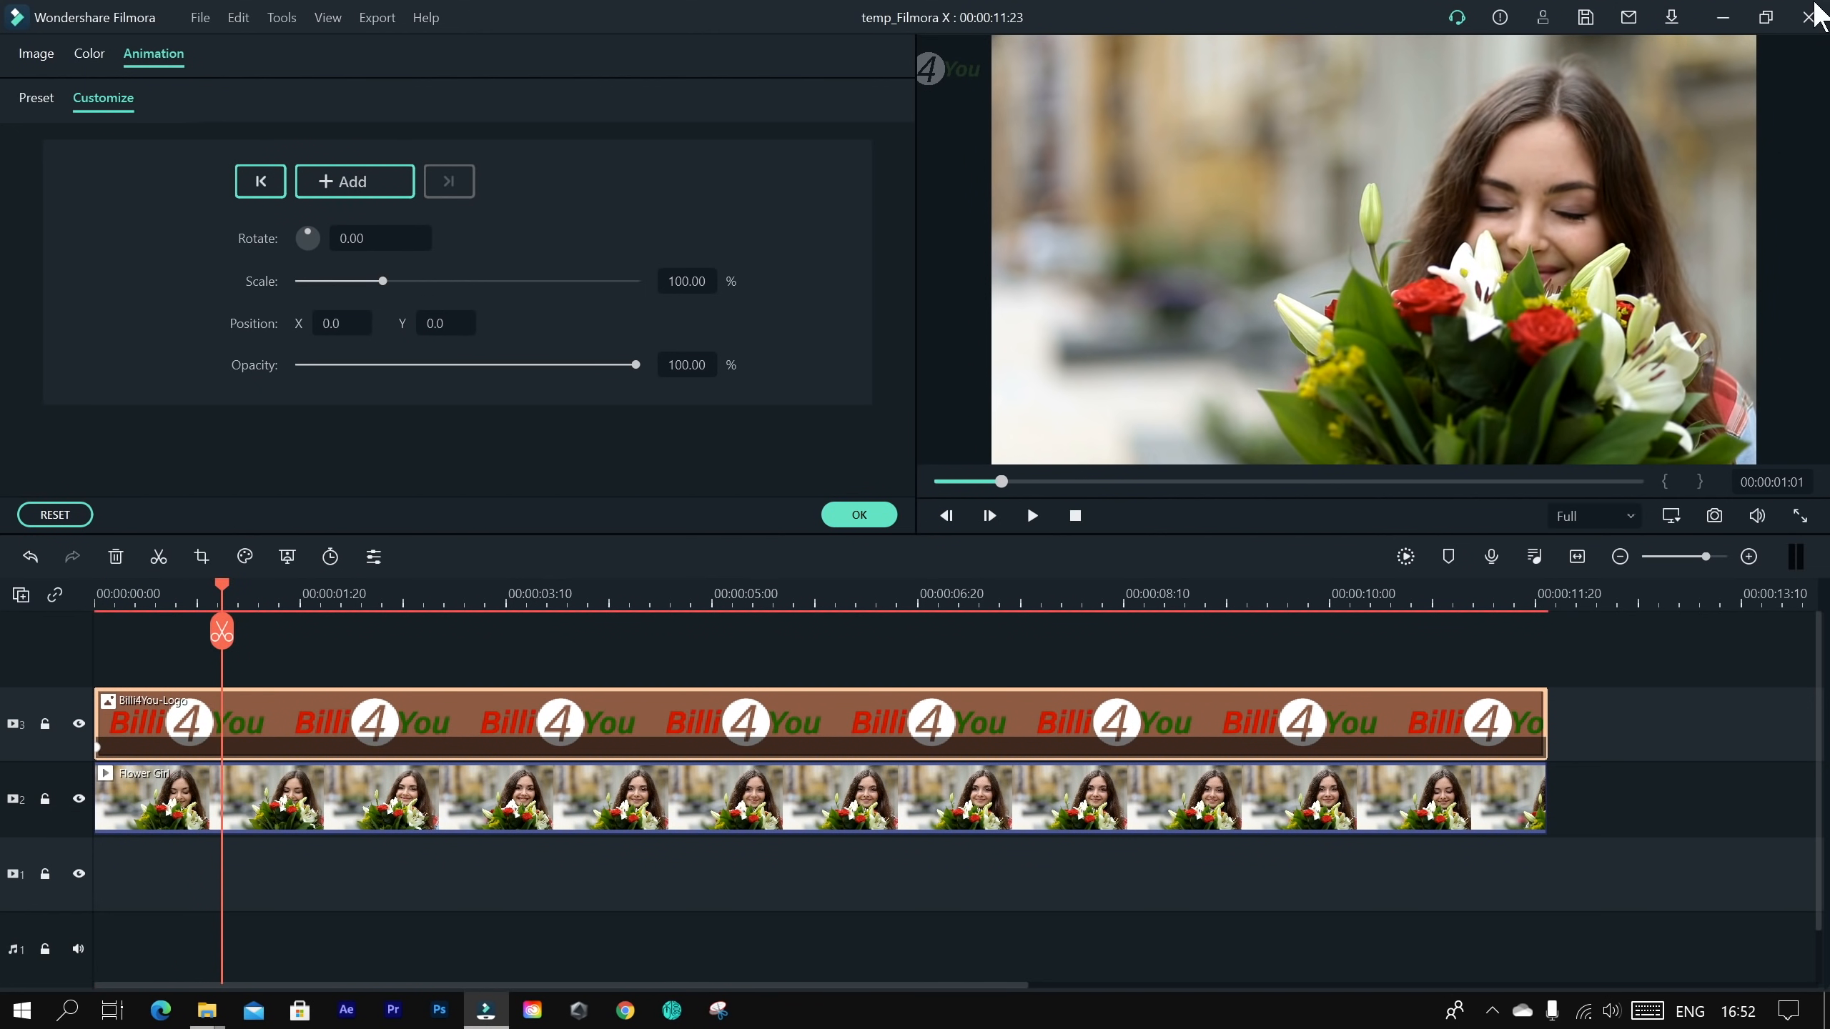
left_click(217, 585)
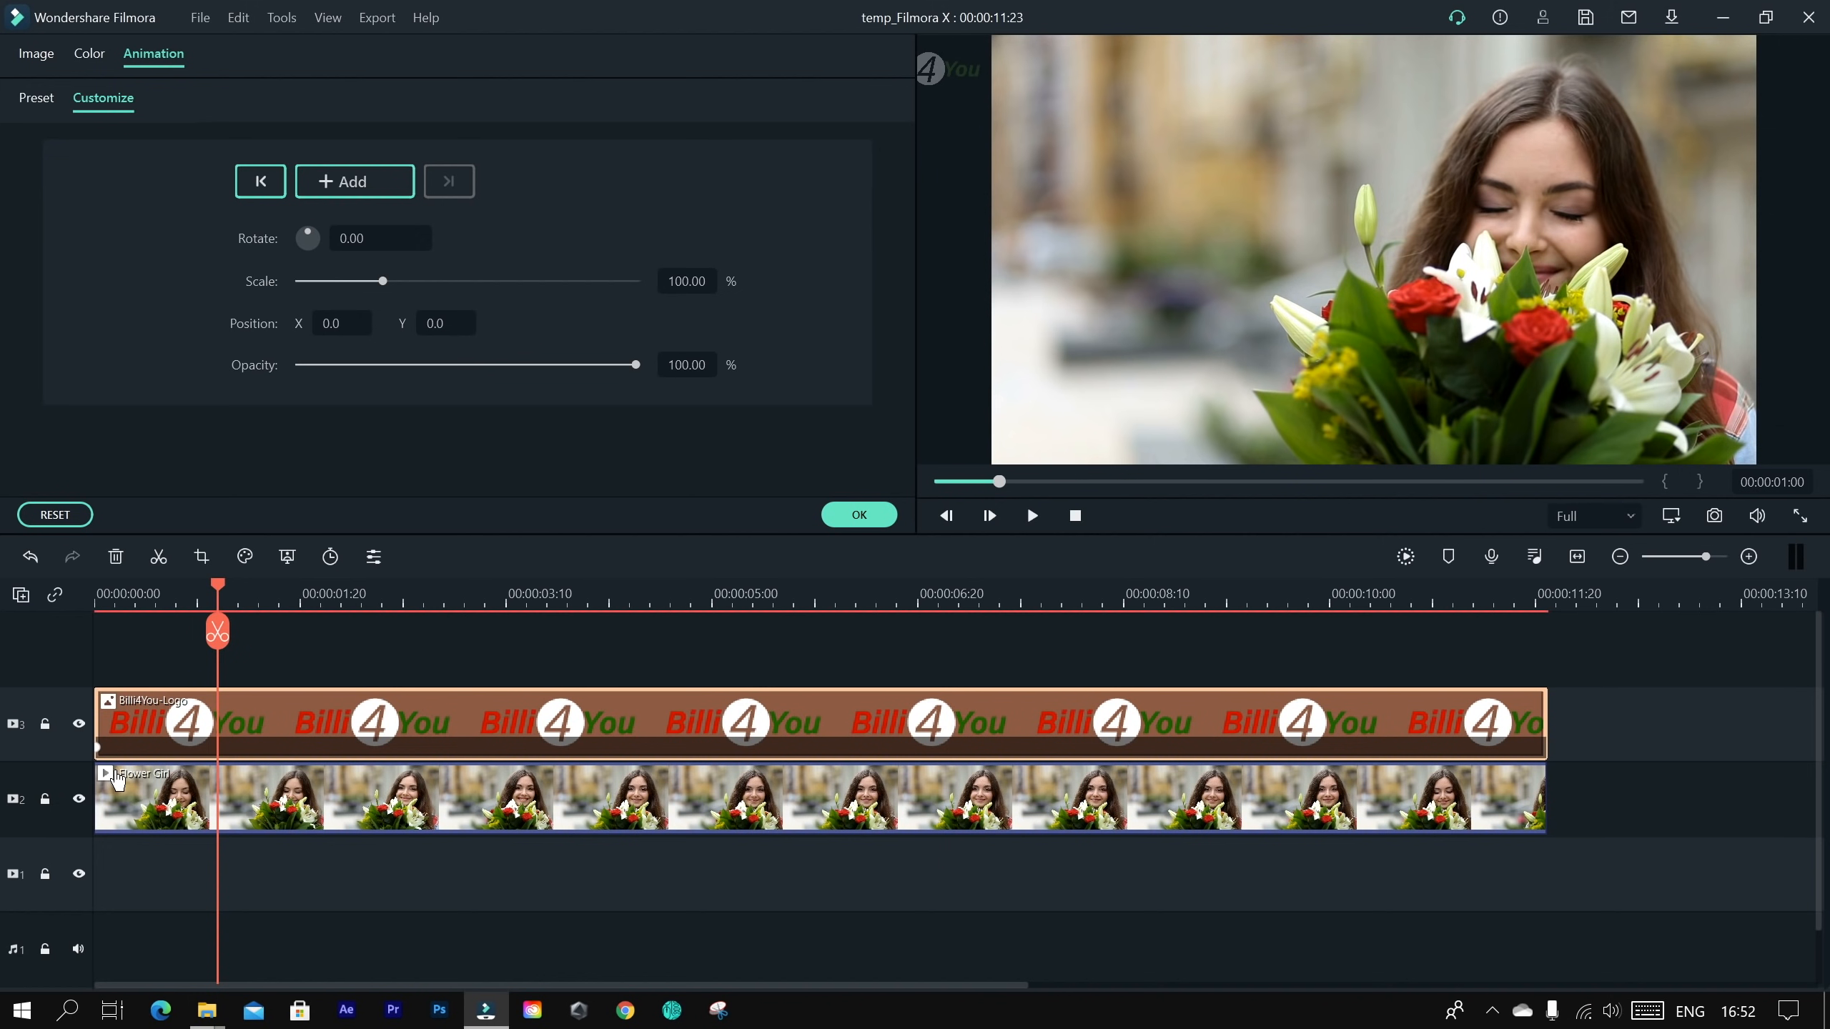
left_click(955, 63)
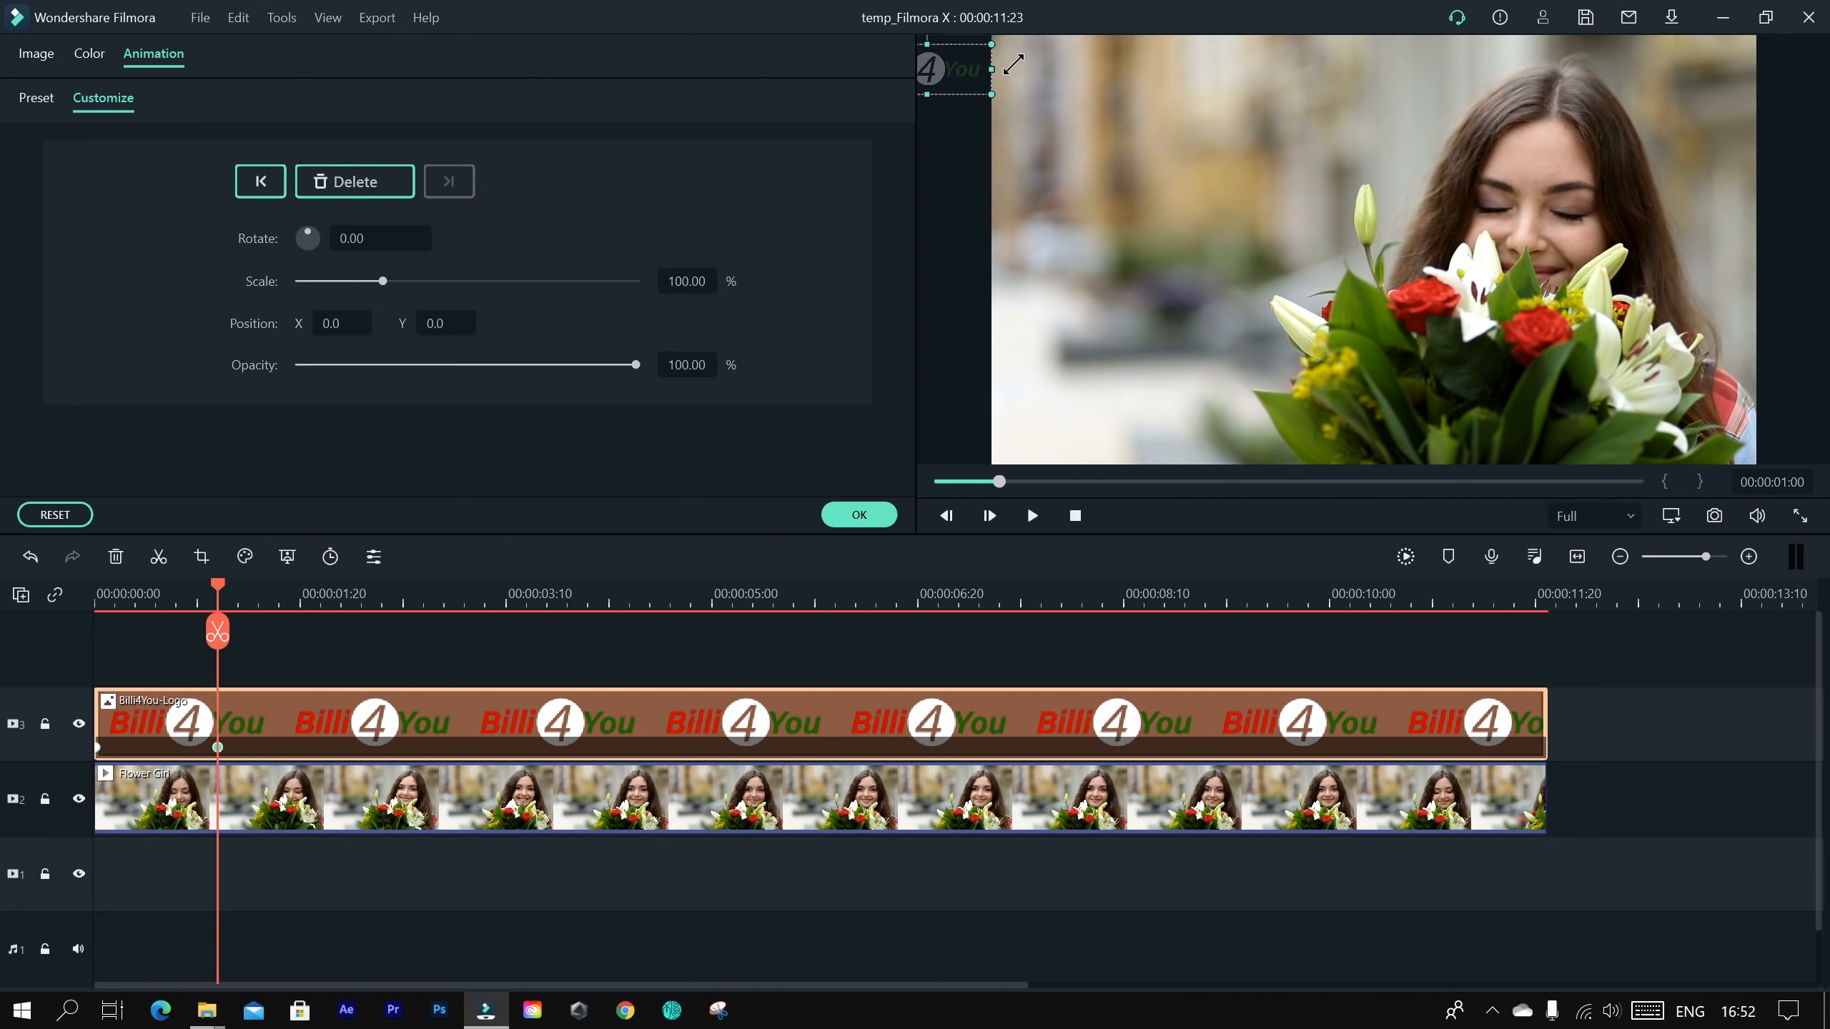
left_click_drag(969, 76, 1743, 72)
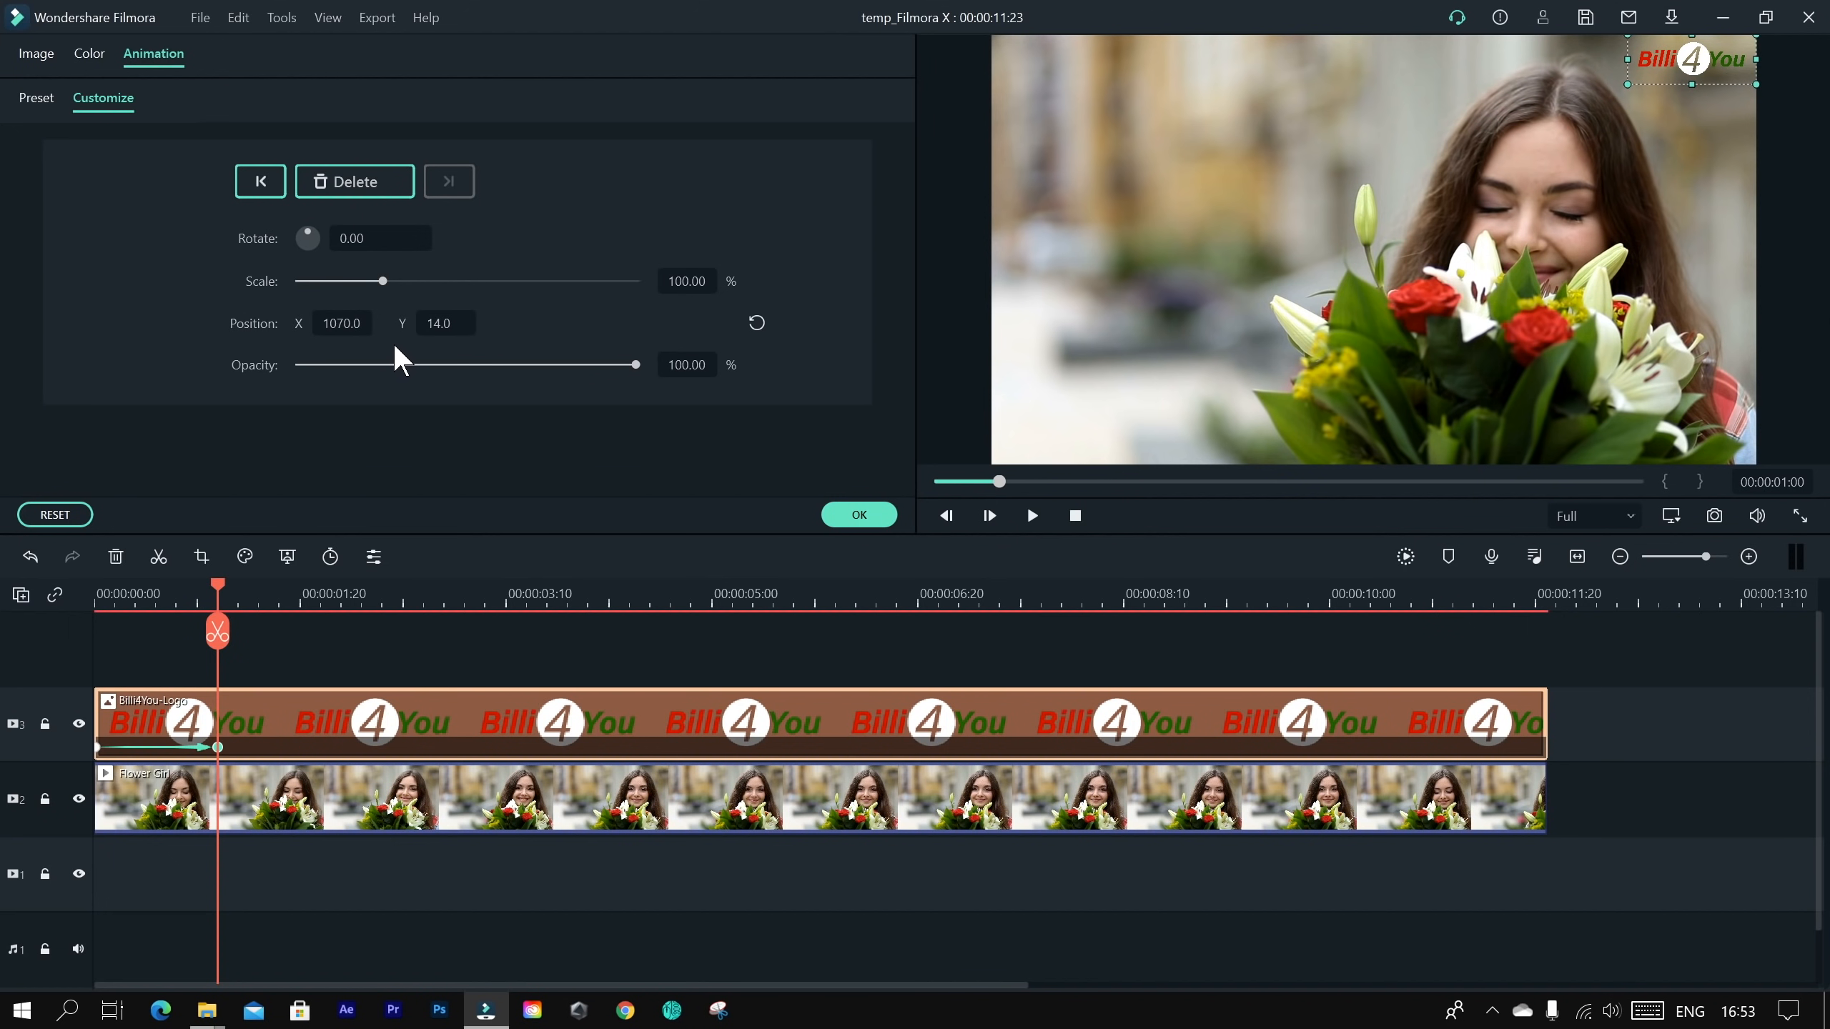
key("ctrl+z")
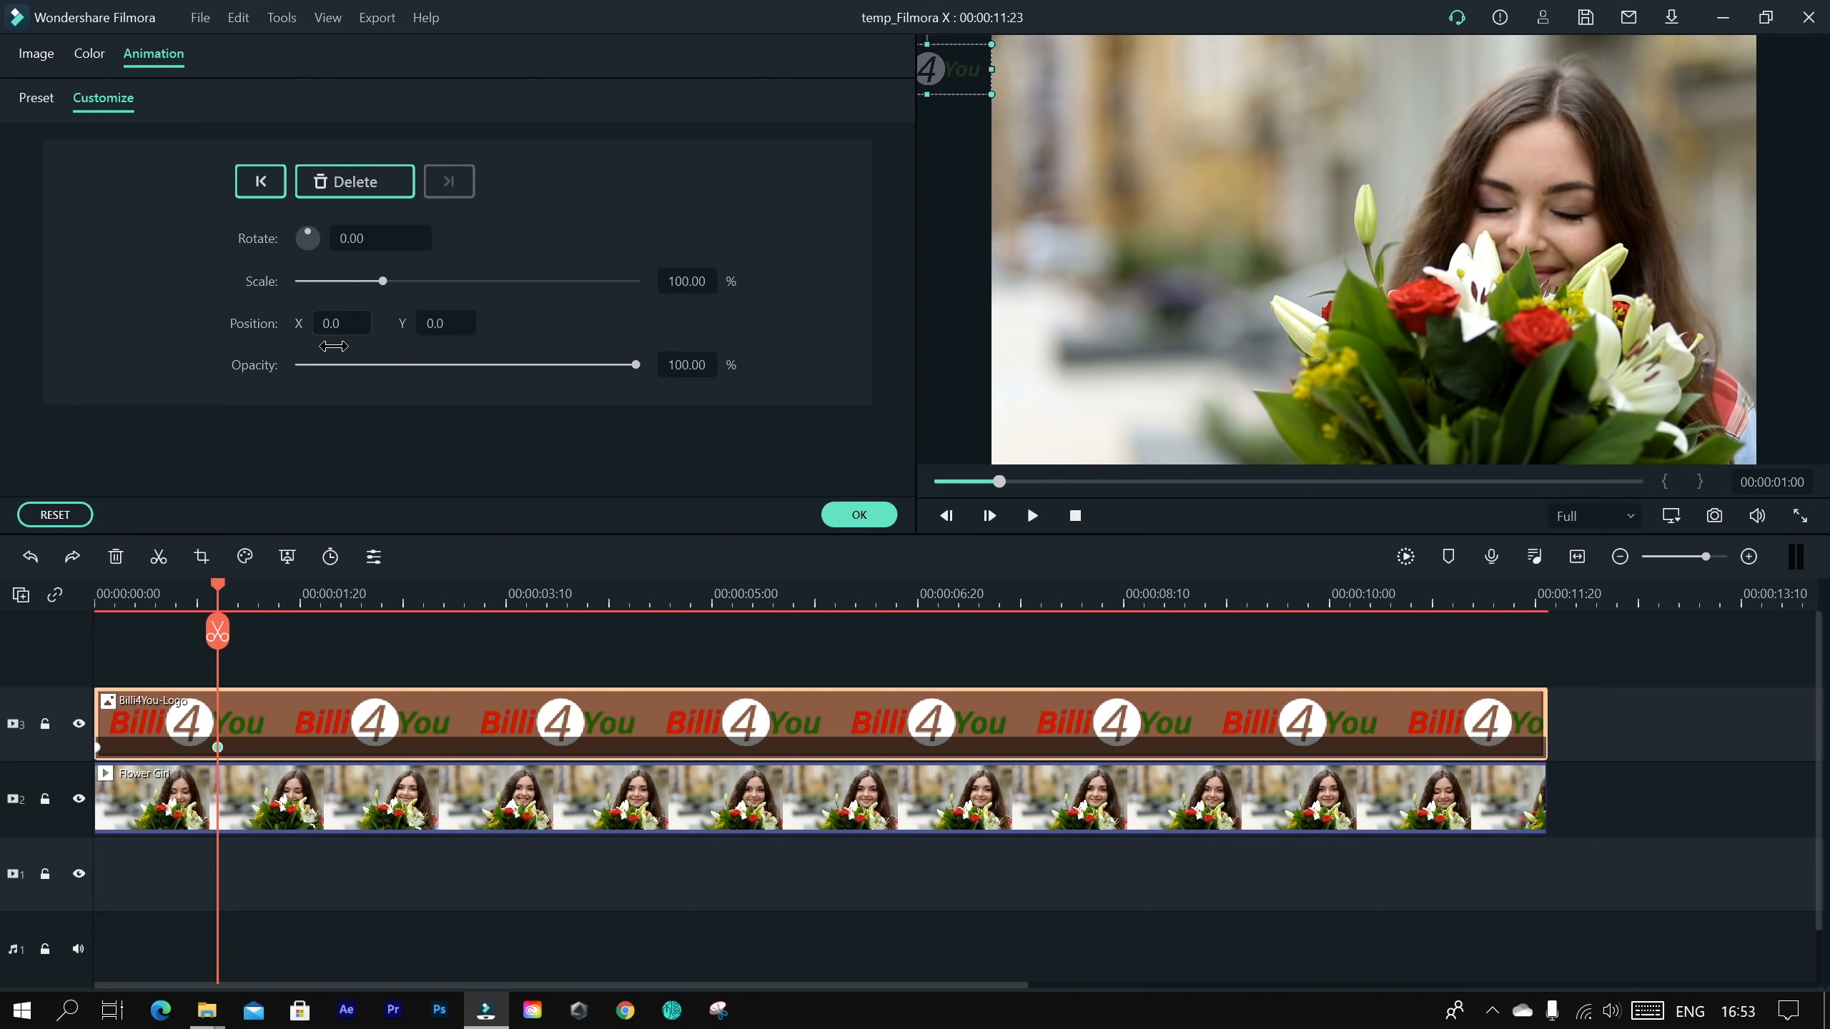
left_click_drag(346, 342, 599, 342)
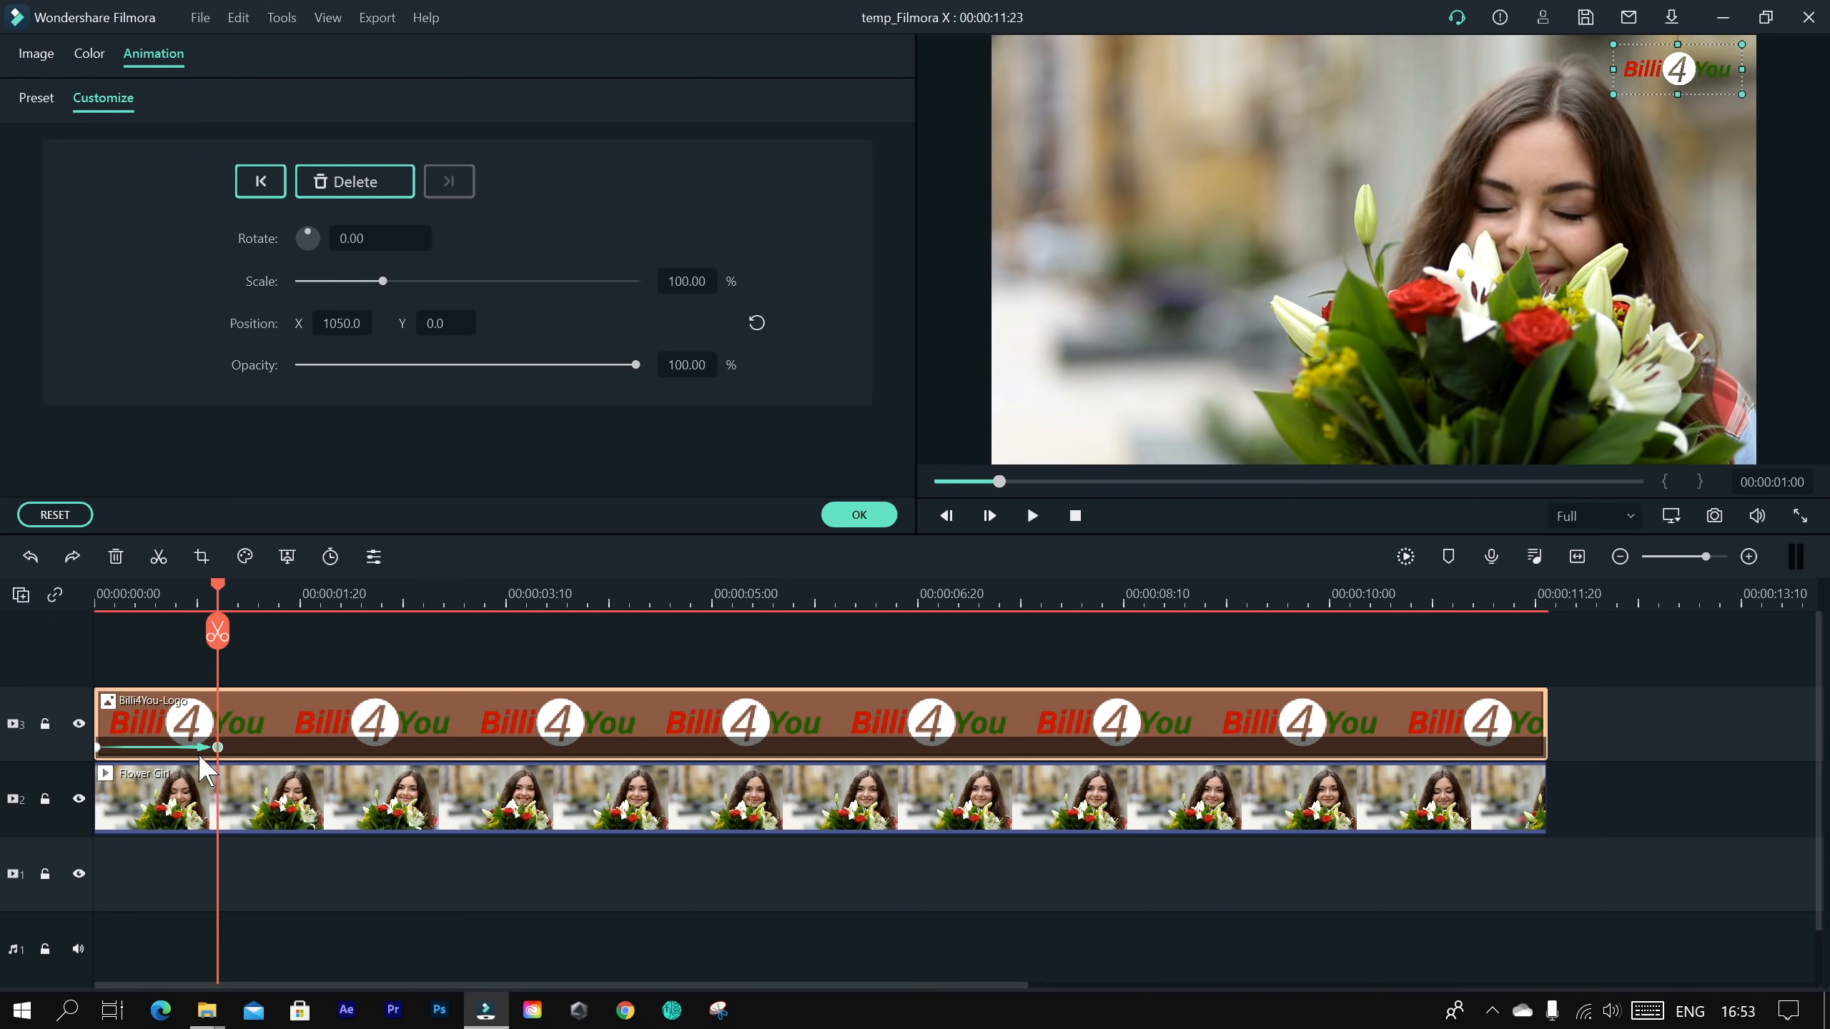
left_click_drag(215, 596, 60, 590)
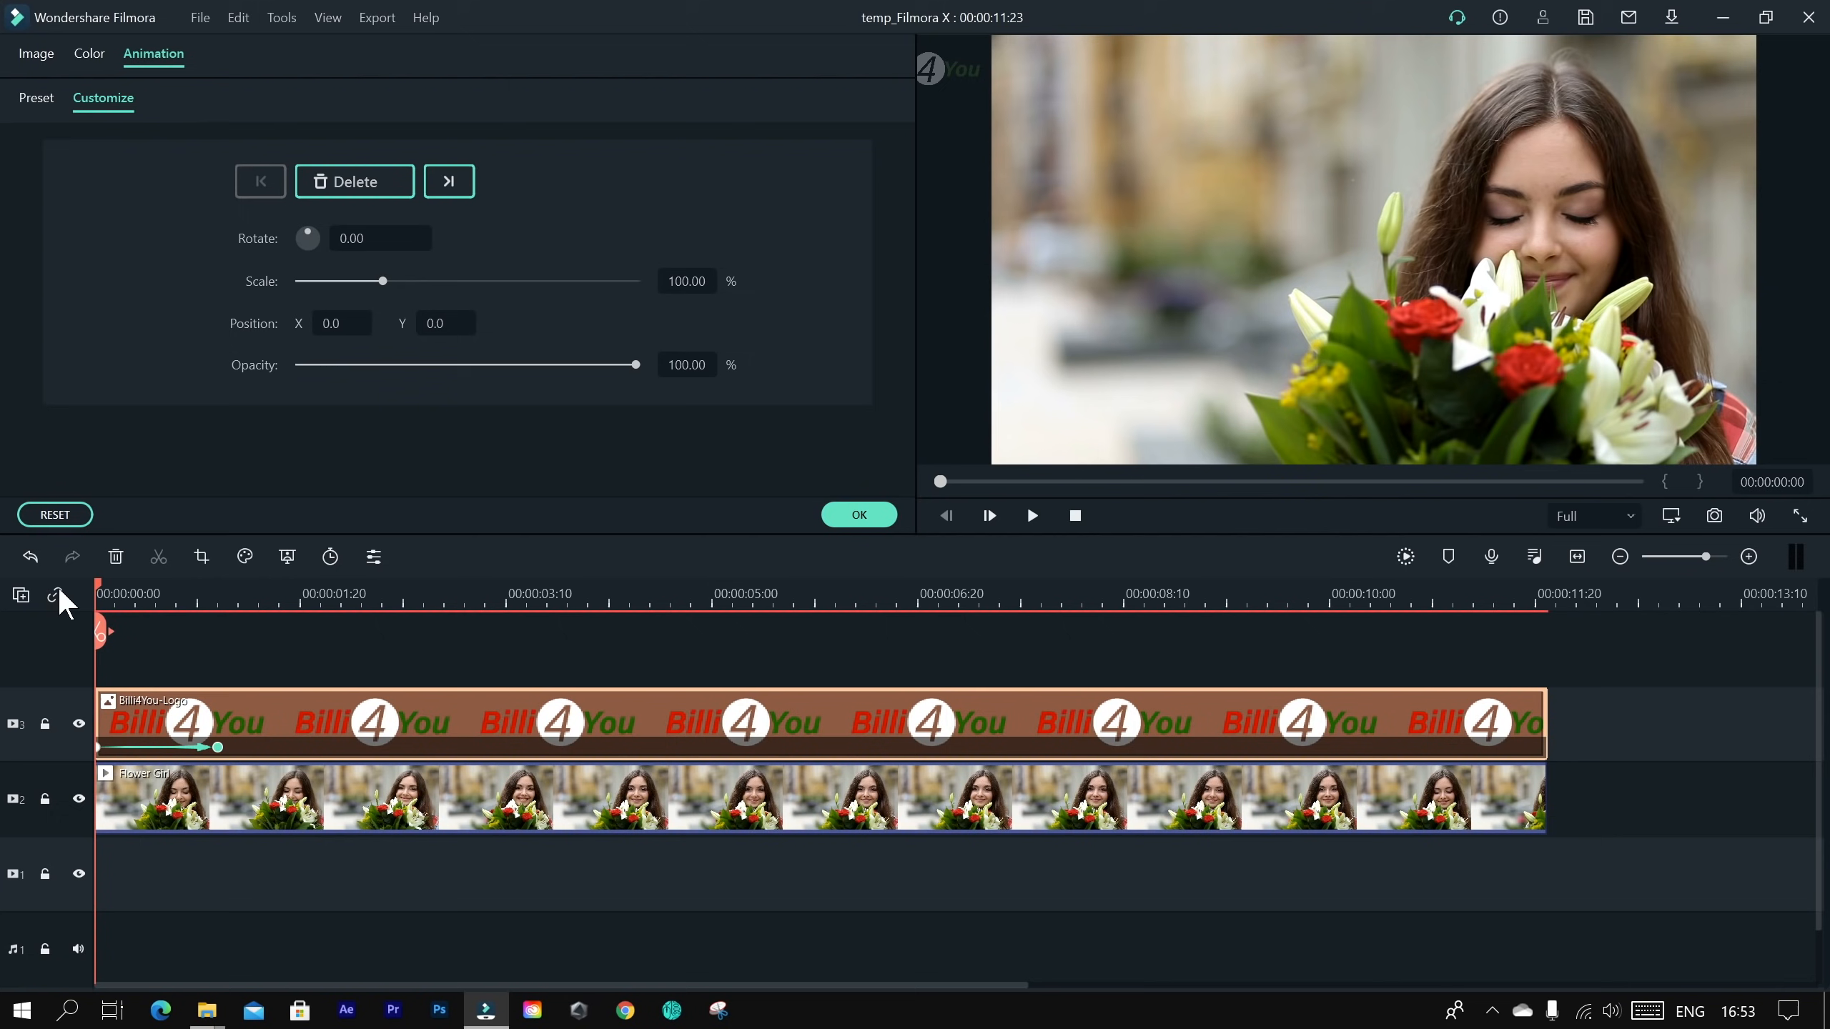
key("space")
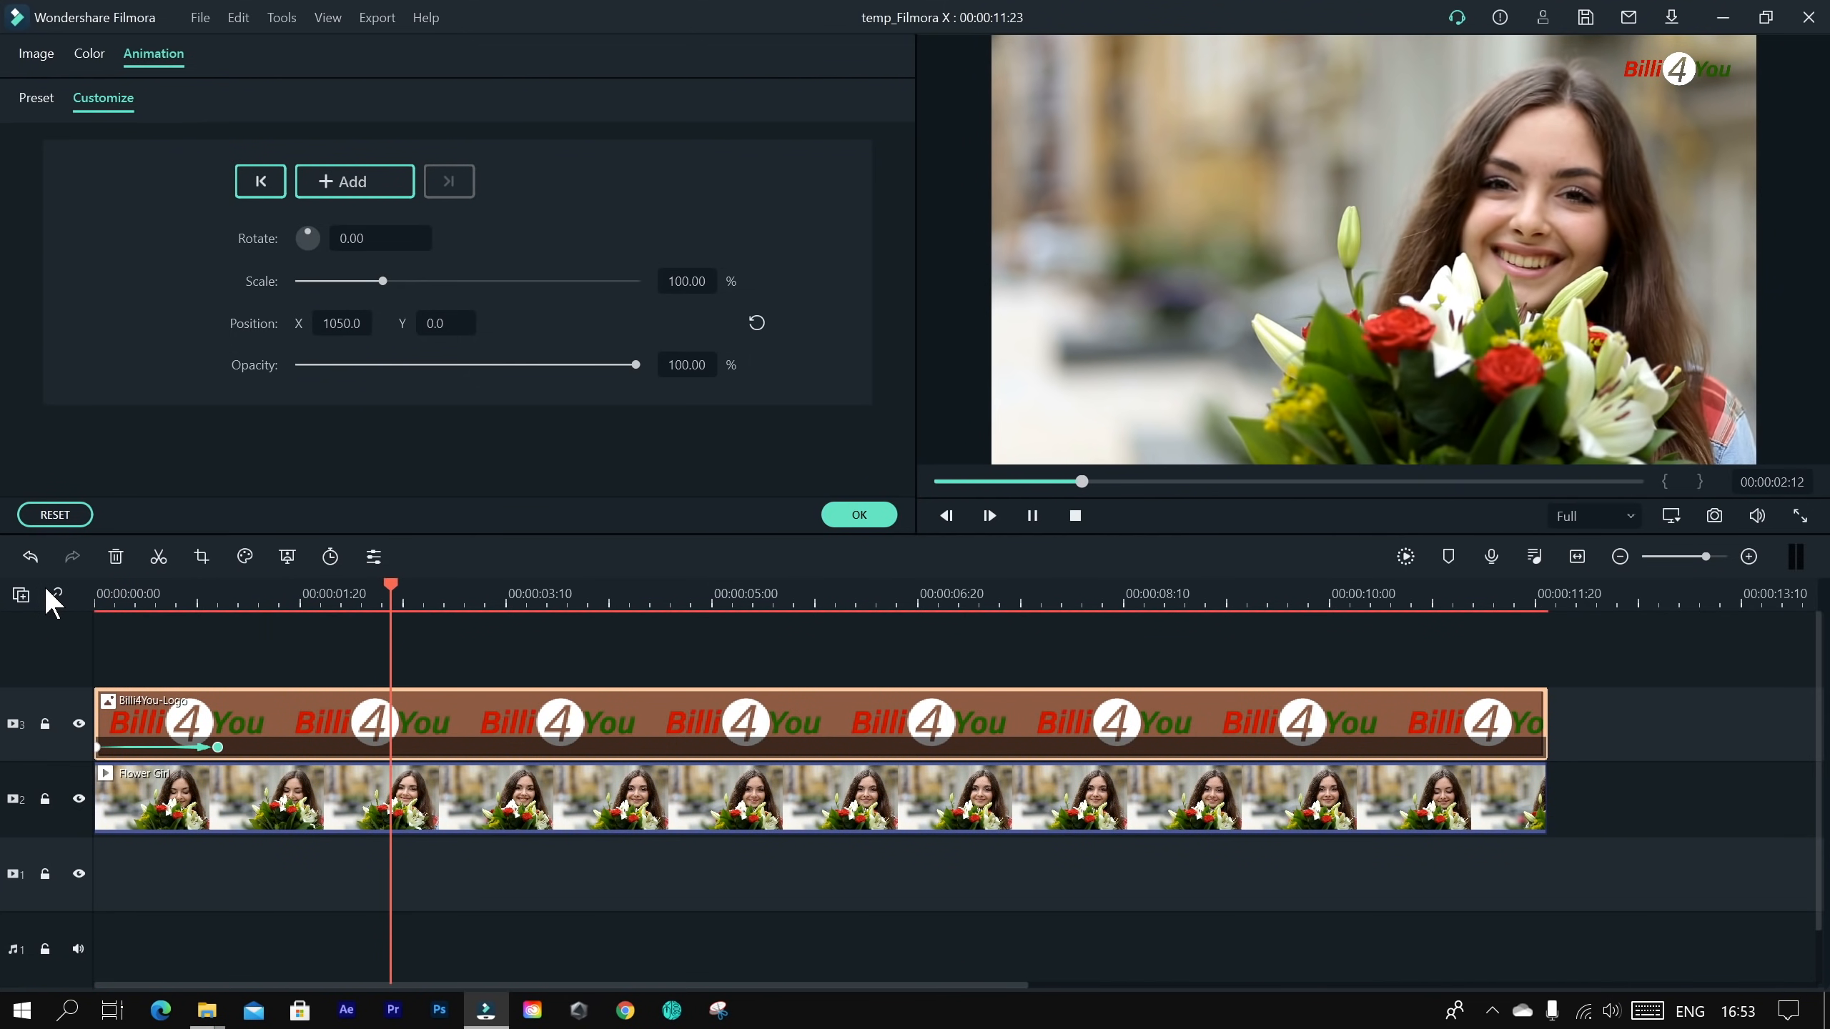
key("space")
Step: Add a holding keyframe at 00:00:02:24, lower the logo to Y -507.0 at about 4 seconds, and preview from the start
left_click_drag(447, 586, 441, 600)
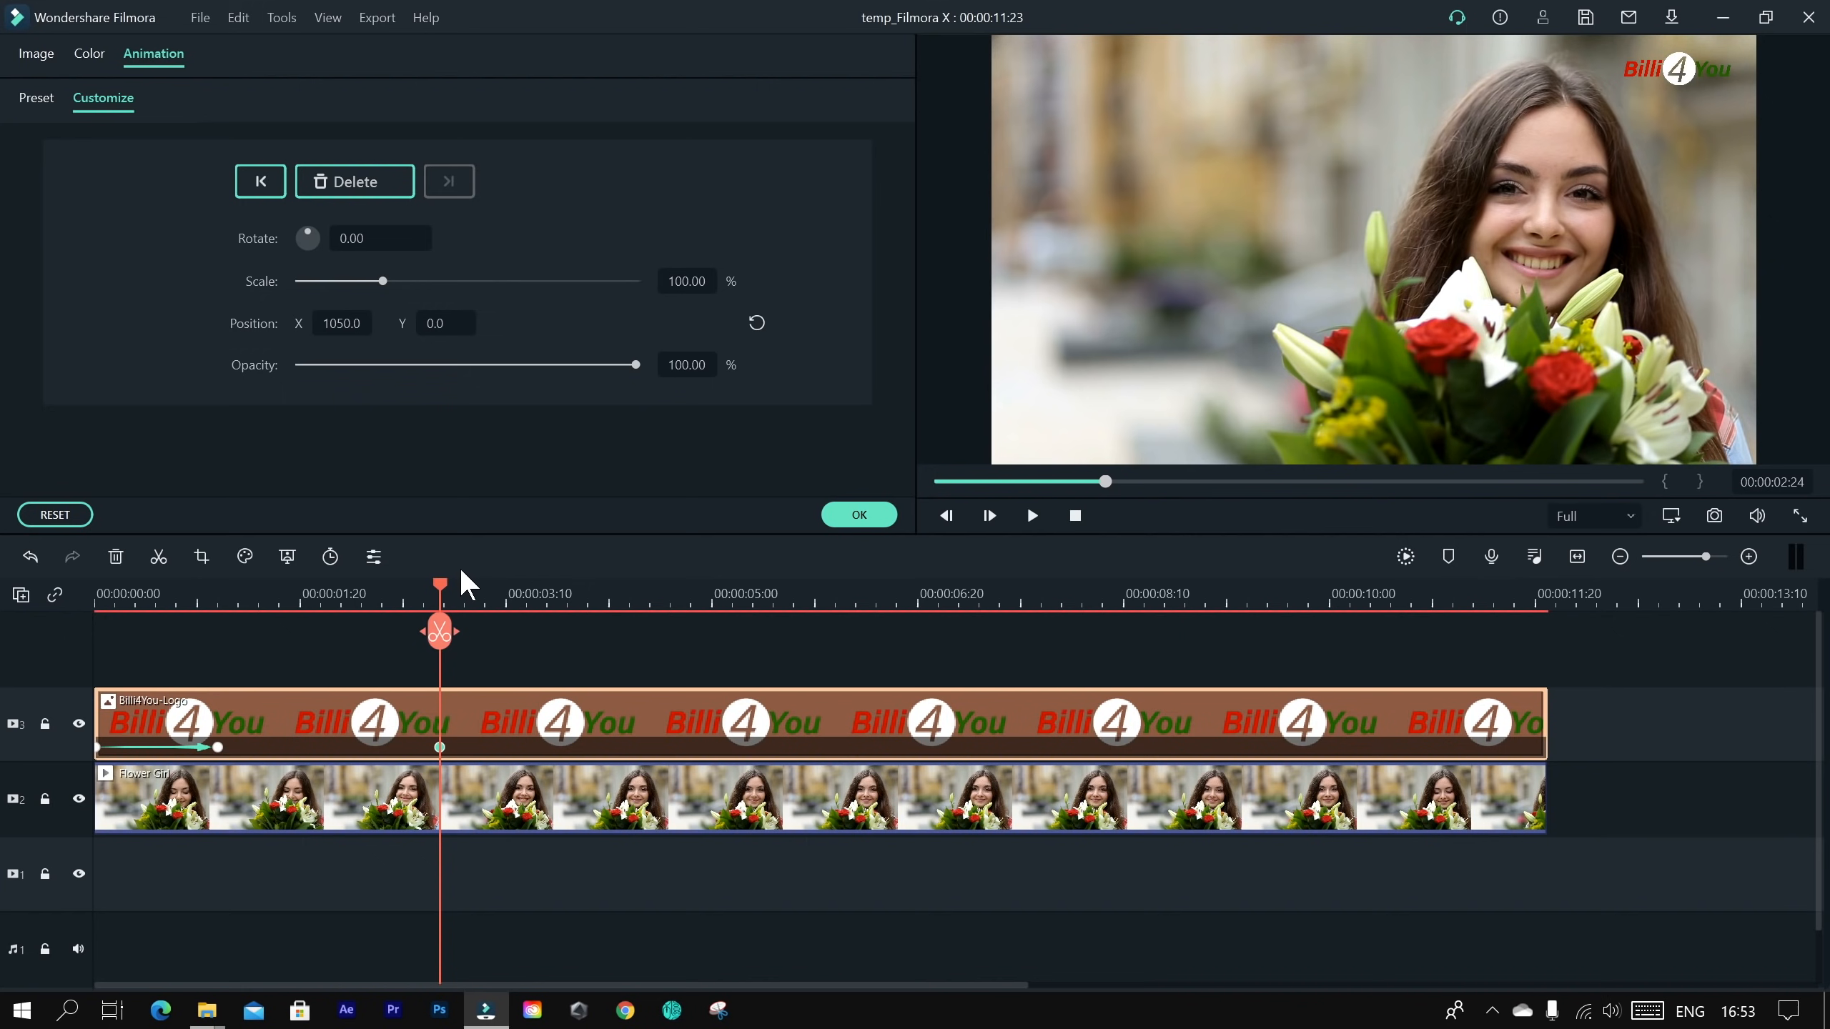
left_click_drag(441, 595, 589, 600)
left_click_drag(446, 325, 269, 325)
left_click_drag(587, 590, 7, 604)
key("space")
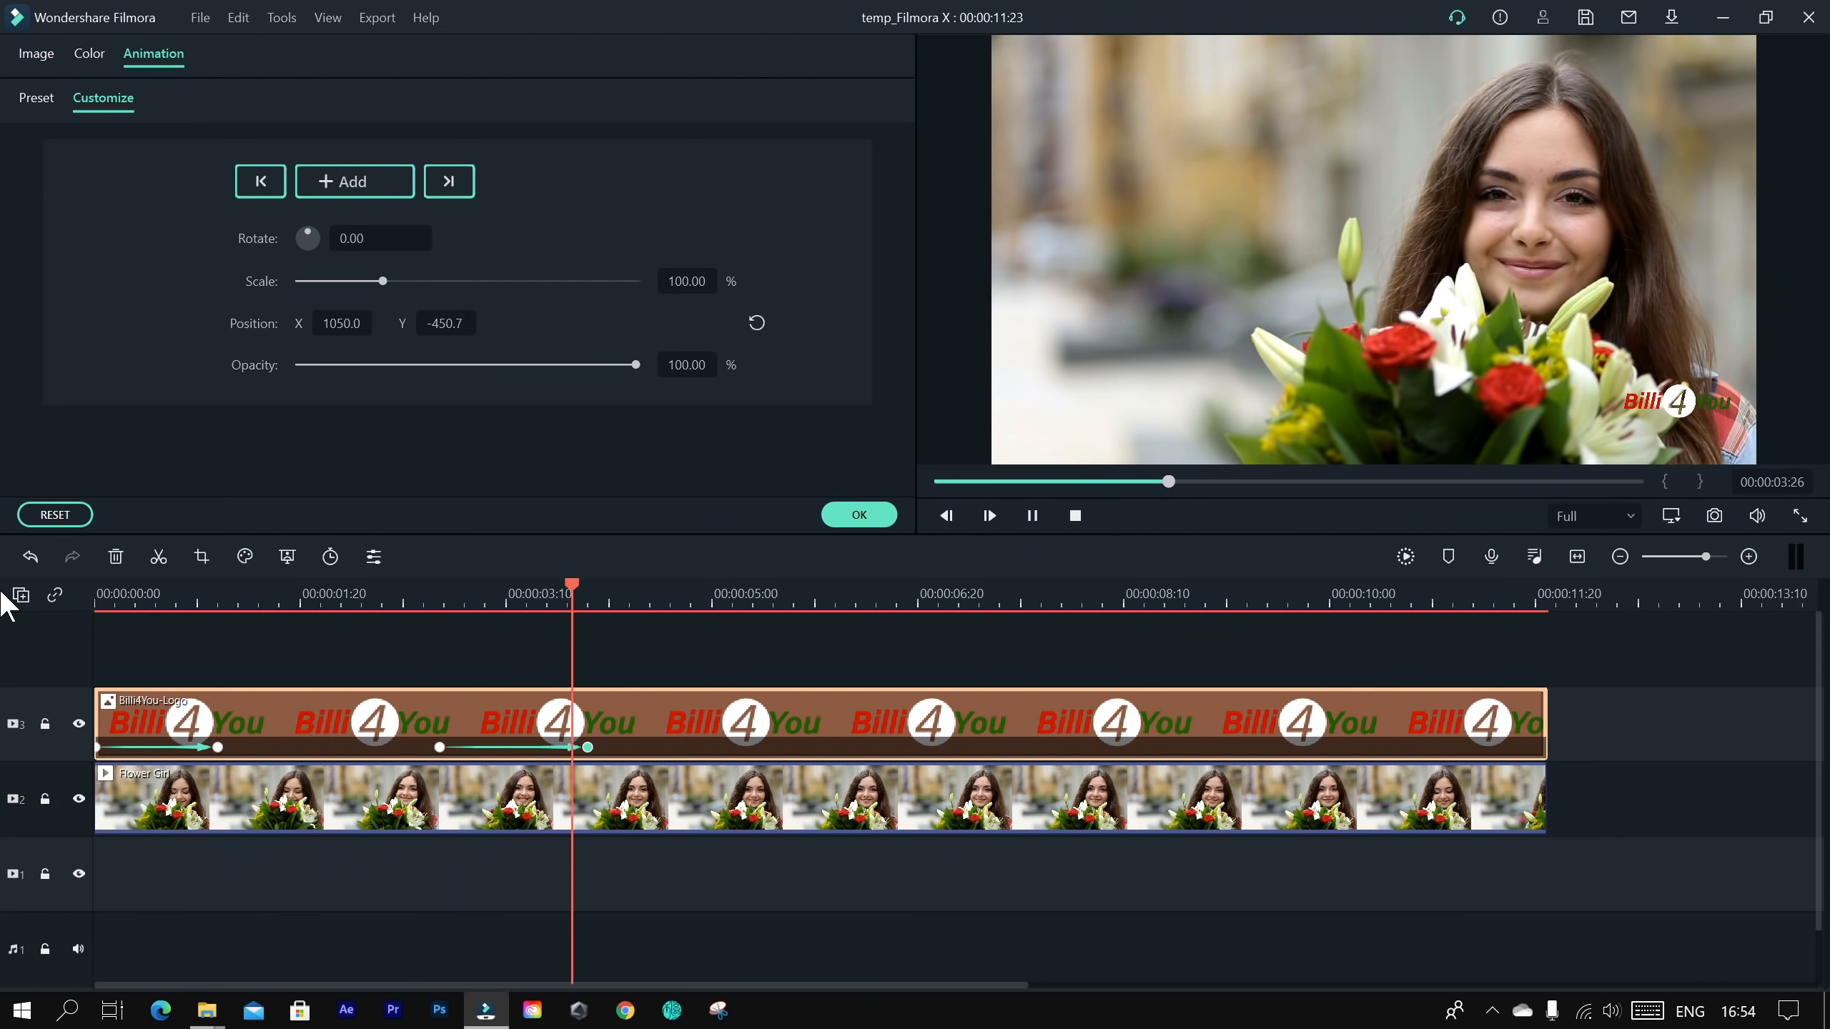
key("space")
Step: Add a holding keyframe at 00:00:05:24, move the logo to X 197.0 at 00:00:06:28, and preview from the start
left_click_drag(673, 594, 813, 597)
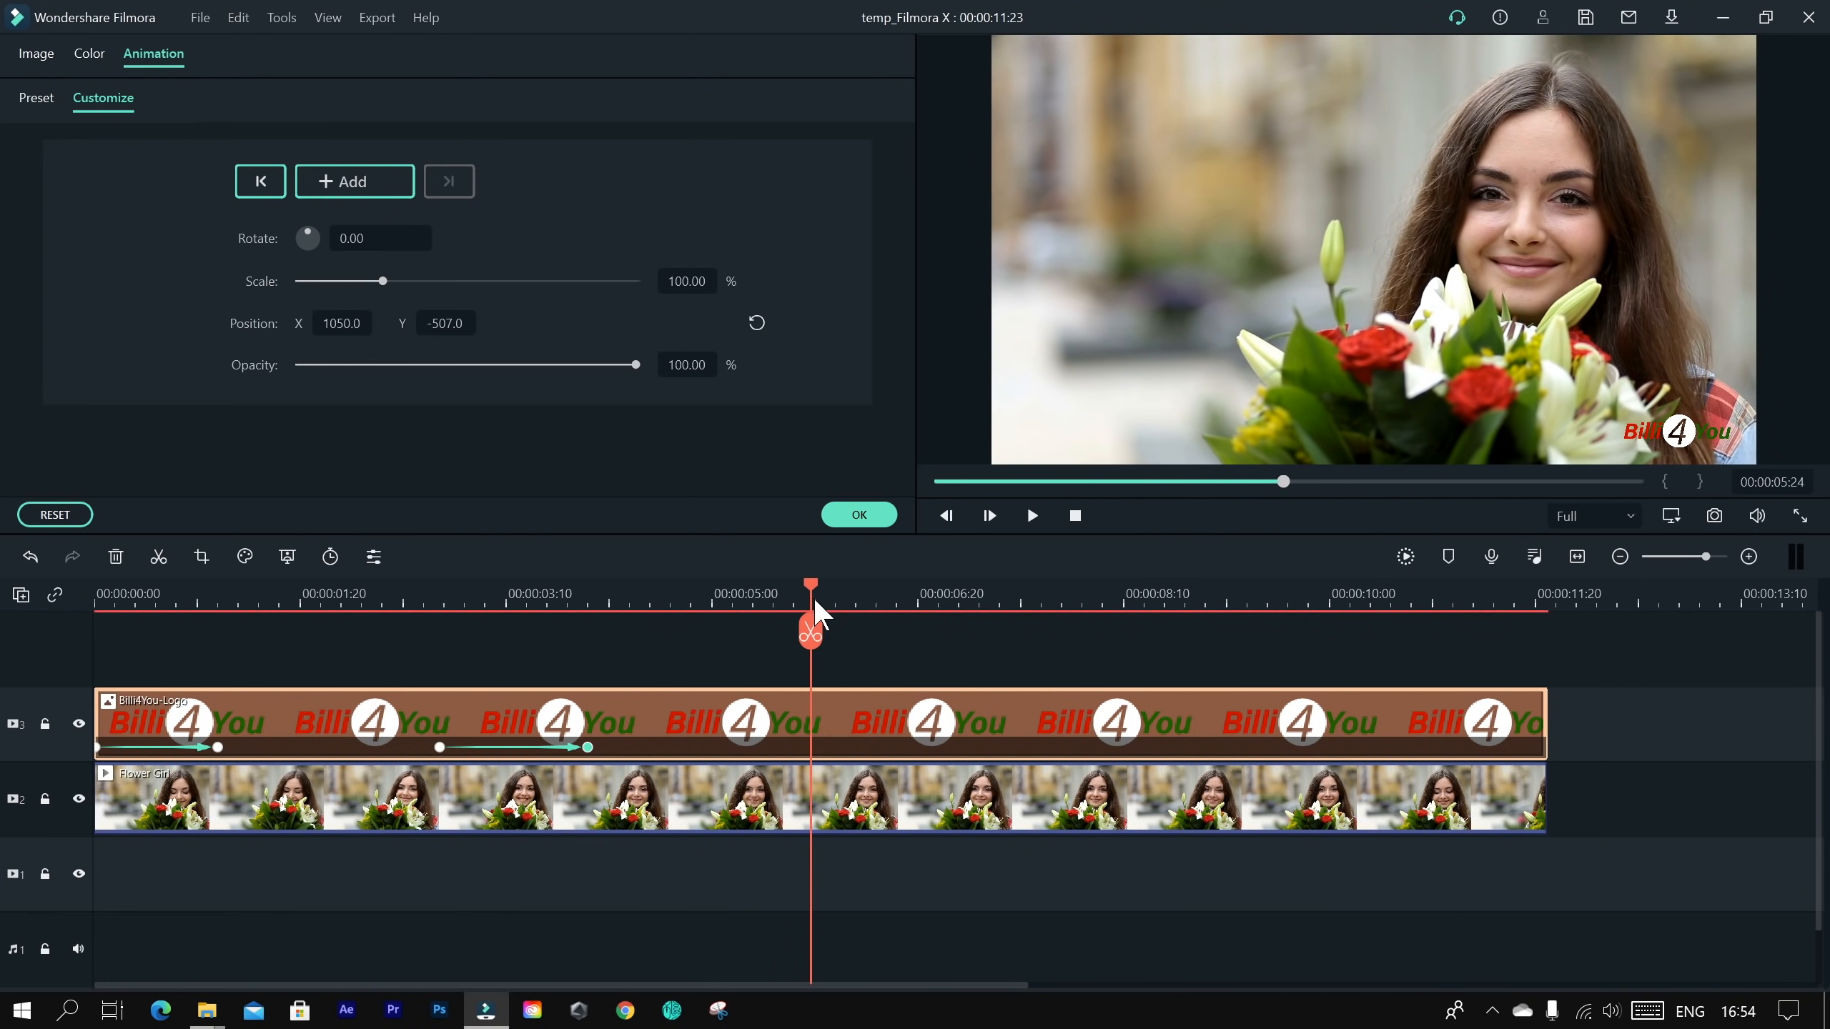
left_click(375, 190)
left_click_drag(836, 609, 958, 612)
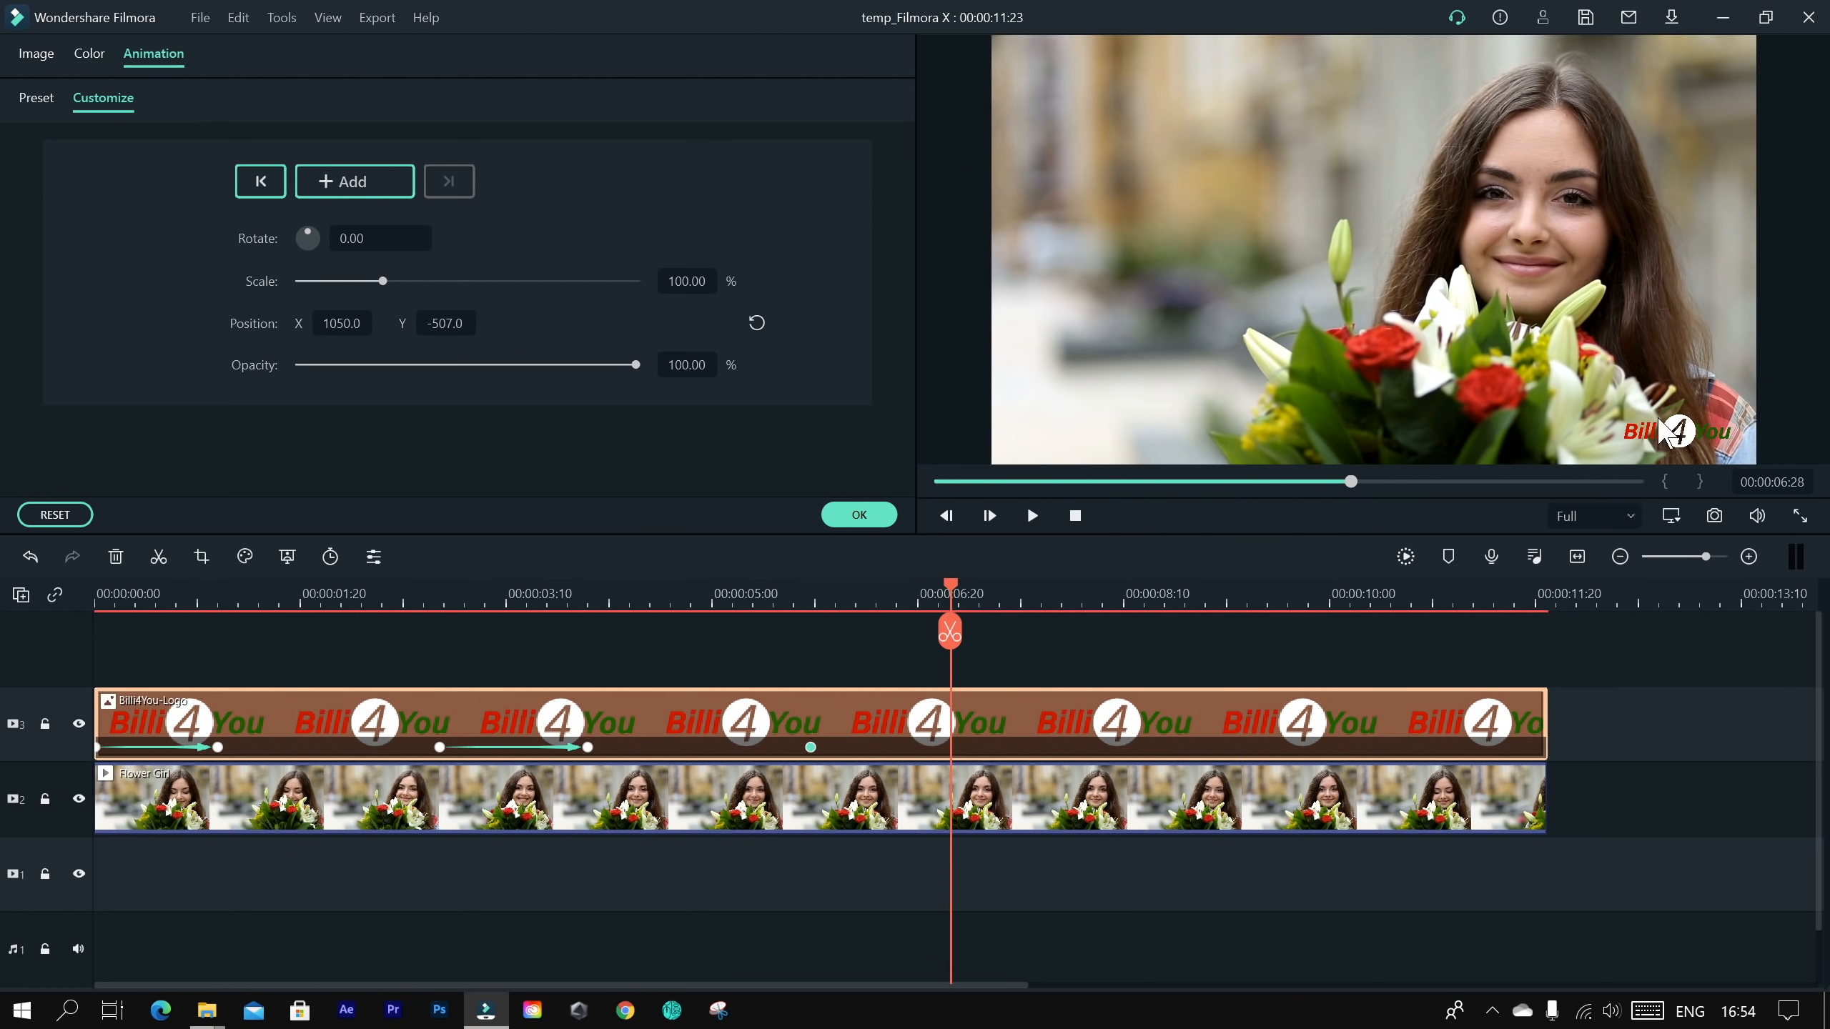
left_click_drag(353, 324, 36, 323)
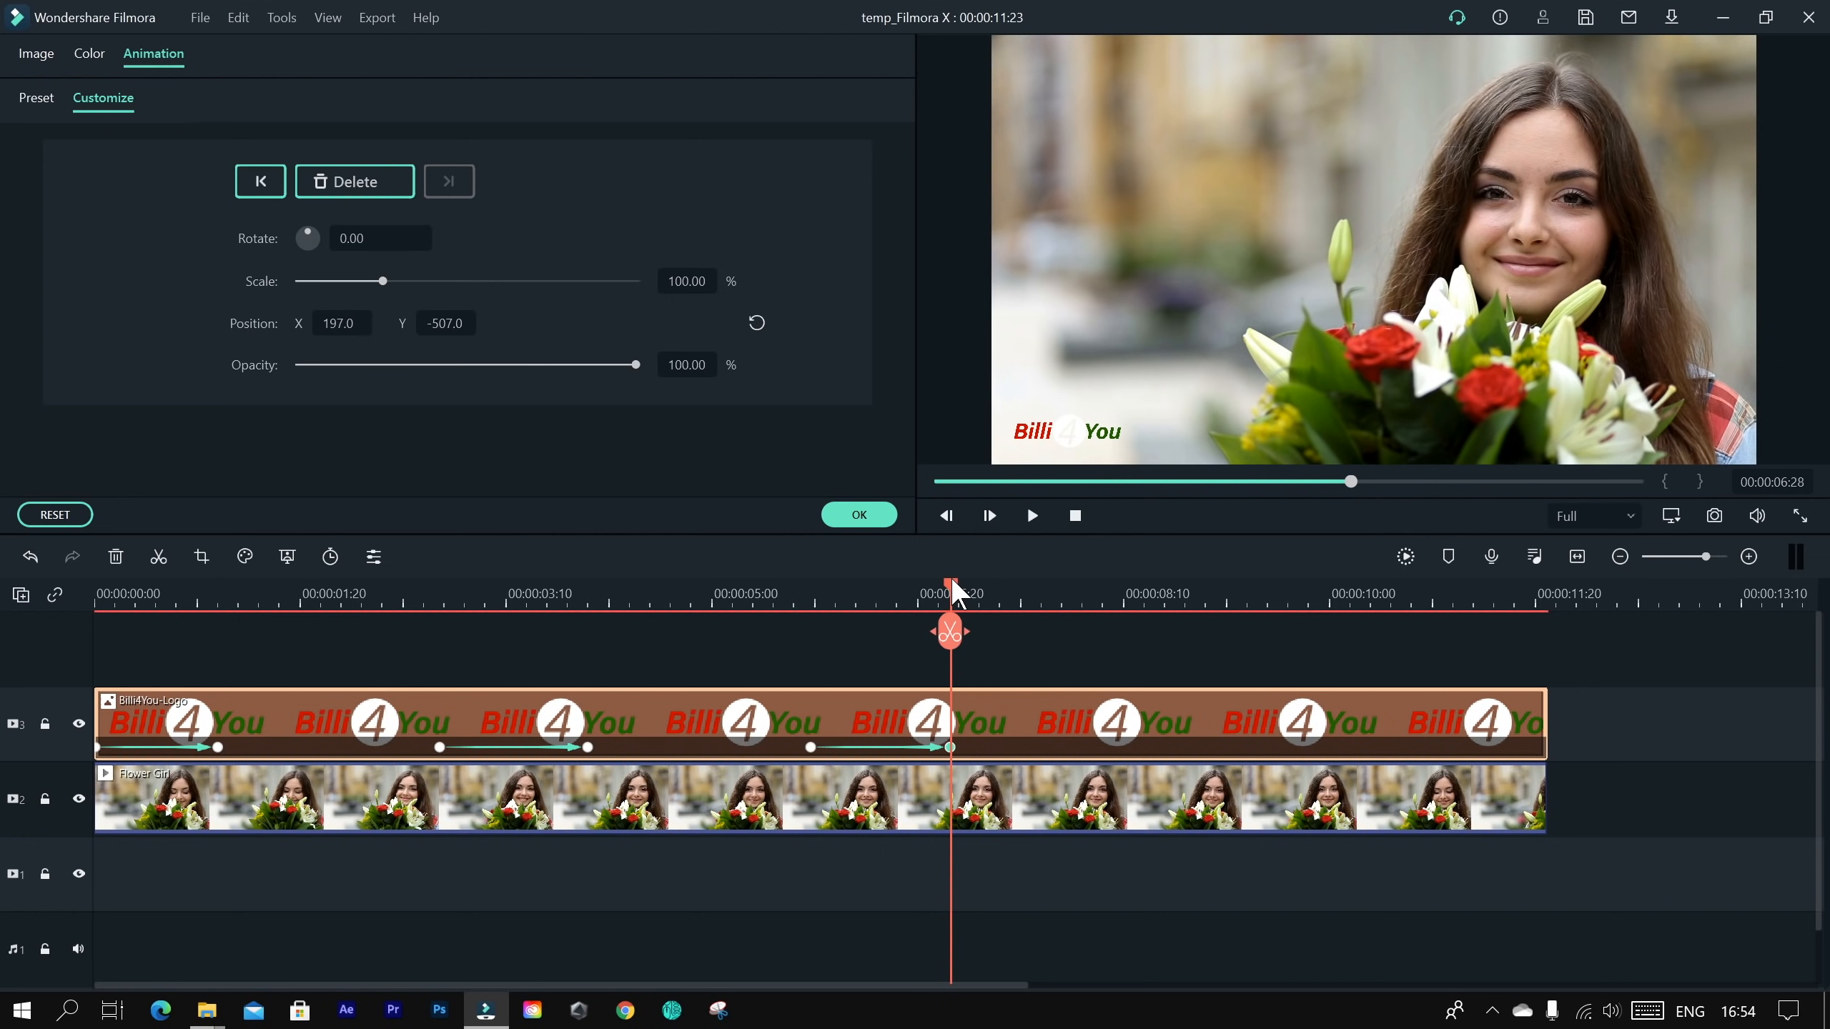
left_click_drag(950, 586, 6, 620)
key("space")
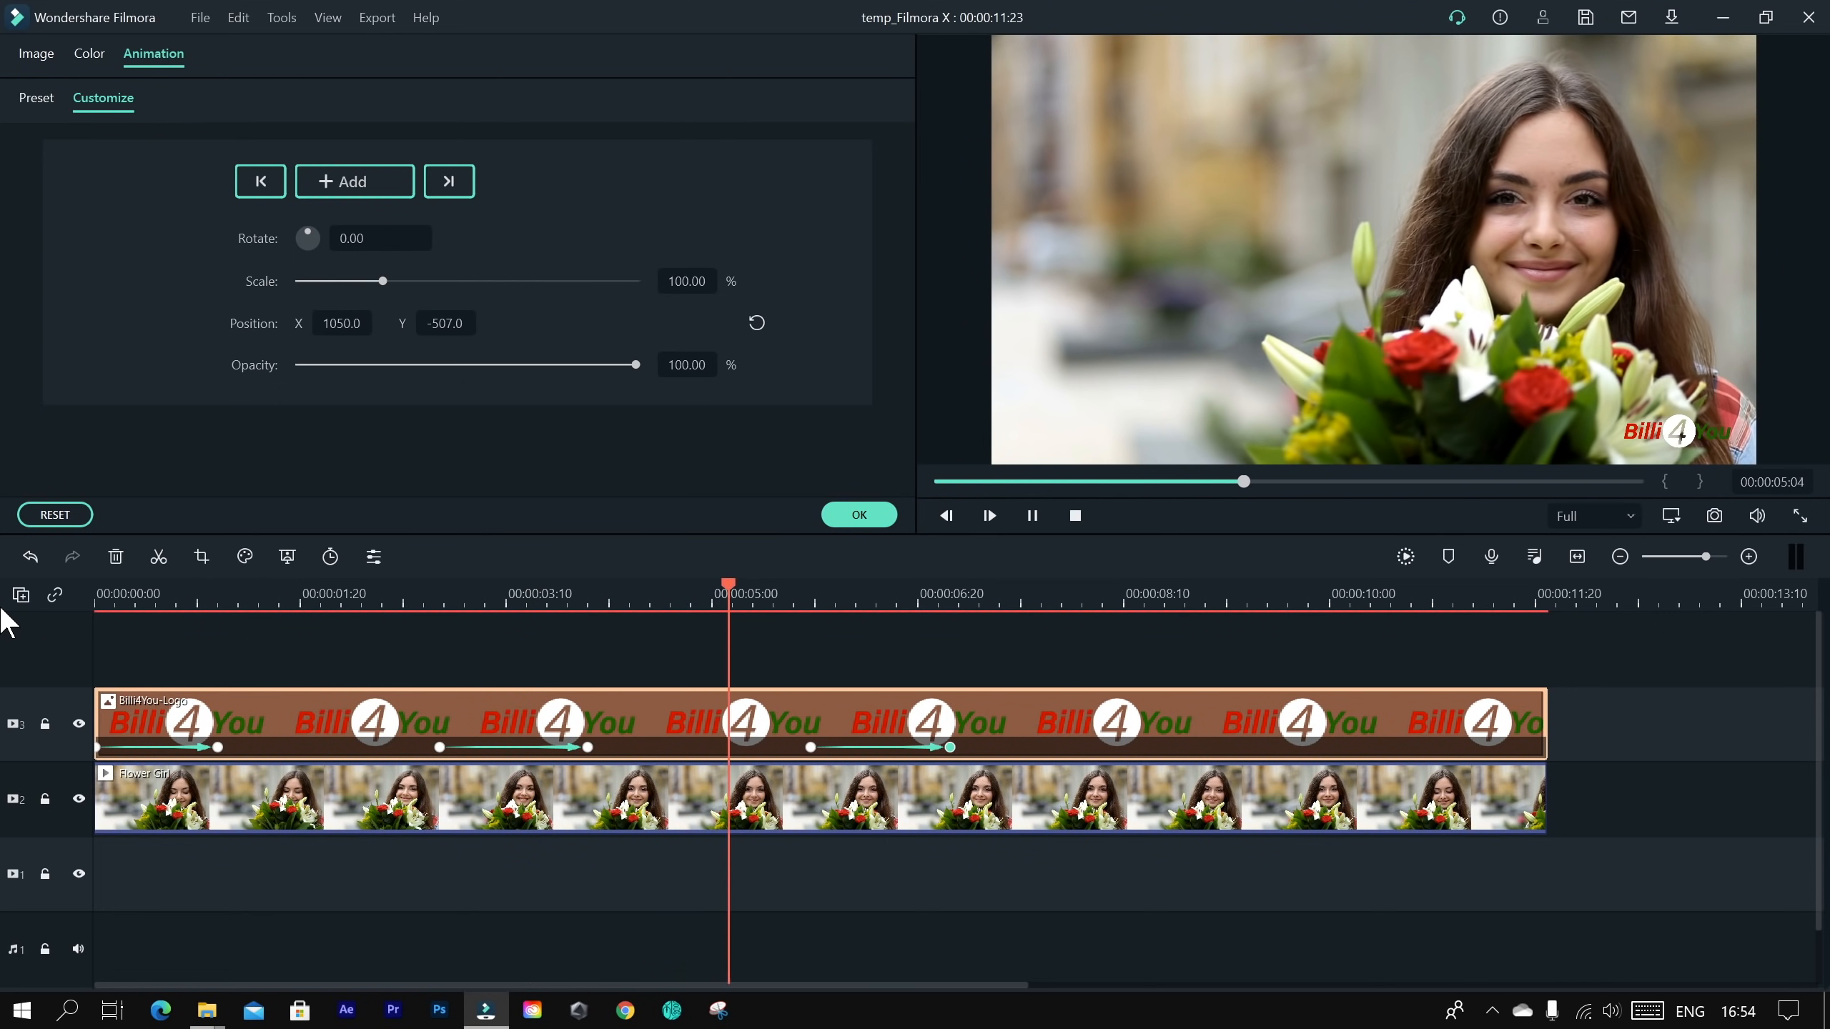
key("space")
Step: Keyframe the logo up to Y 5.0 at 00:00:09:26 and out of frame to X -23.0 at 00:00:10:19, and preview the full animation
left_click_drag(1006, 590, 1316, 606)
left_click(379, 193)
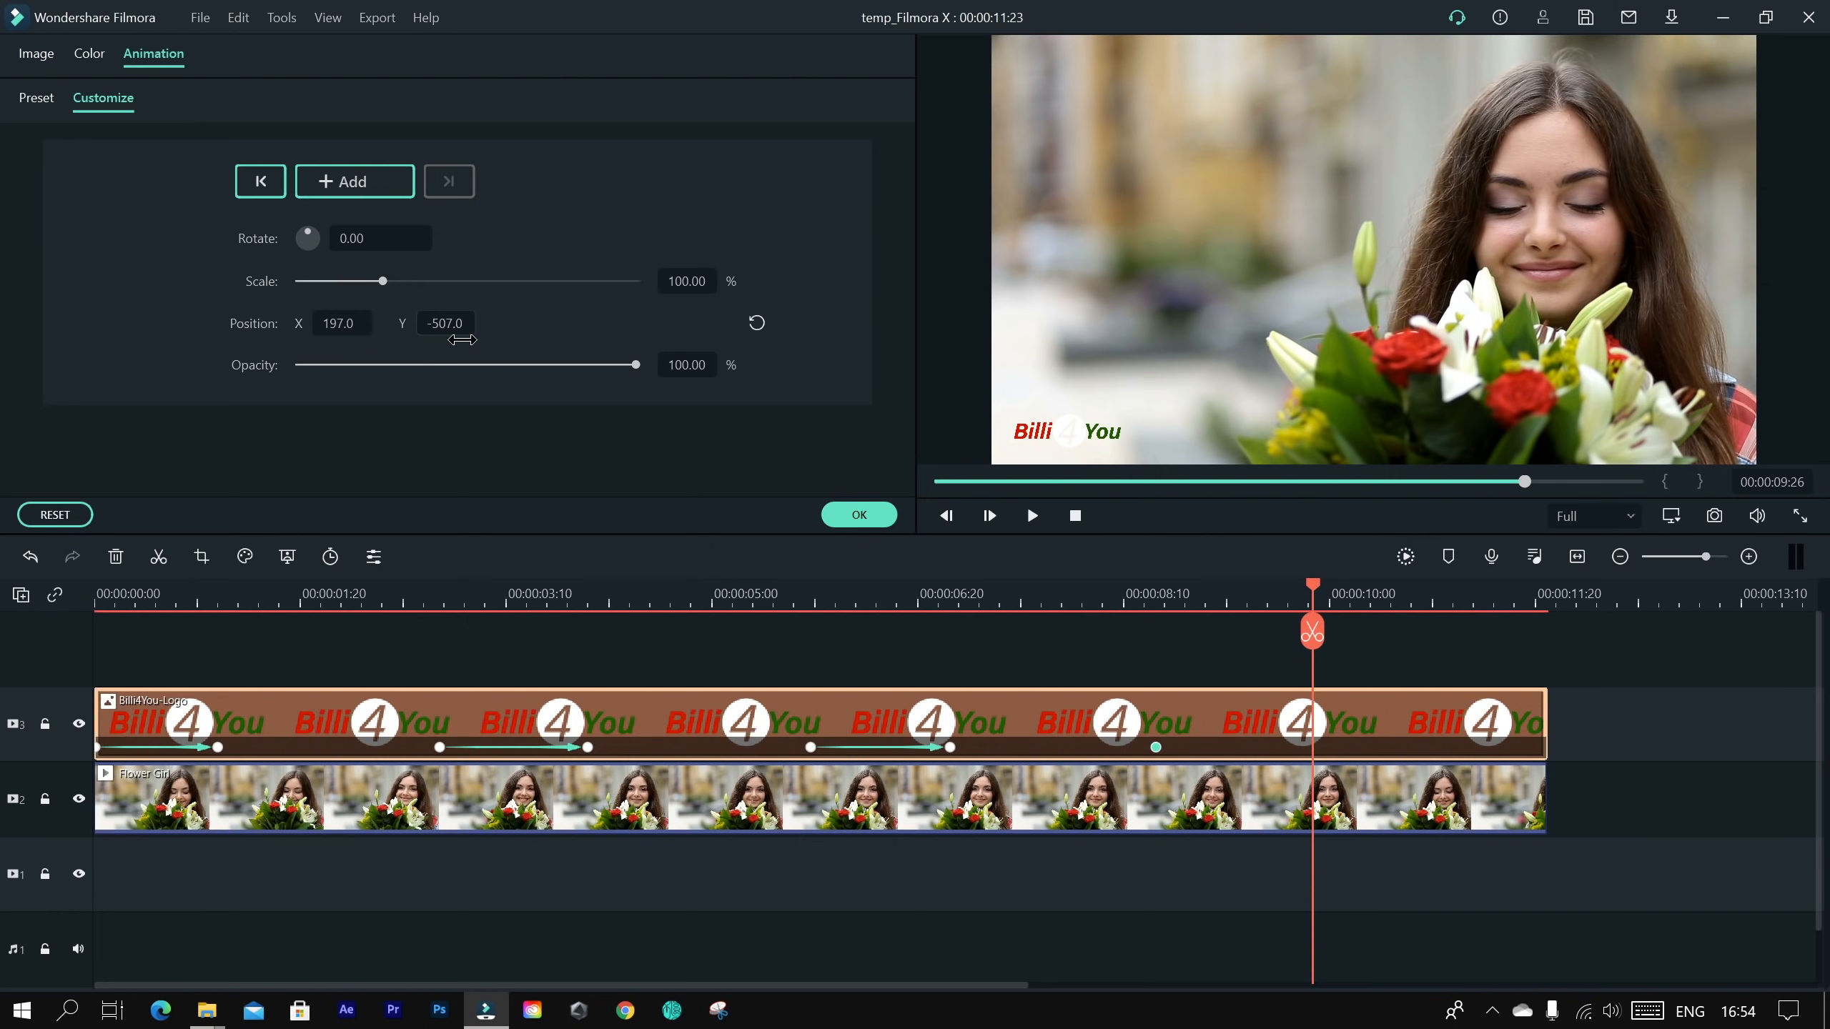
left_click_drag(465, 347, 603, 347)
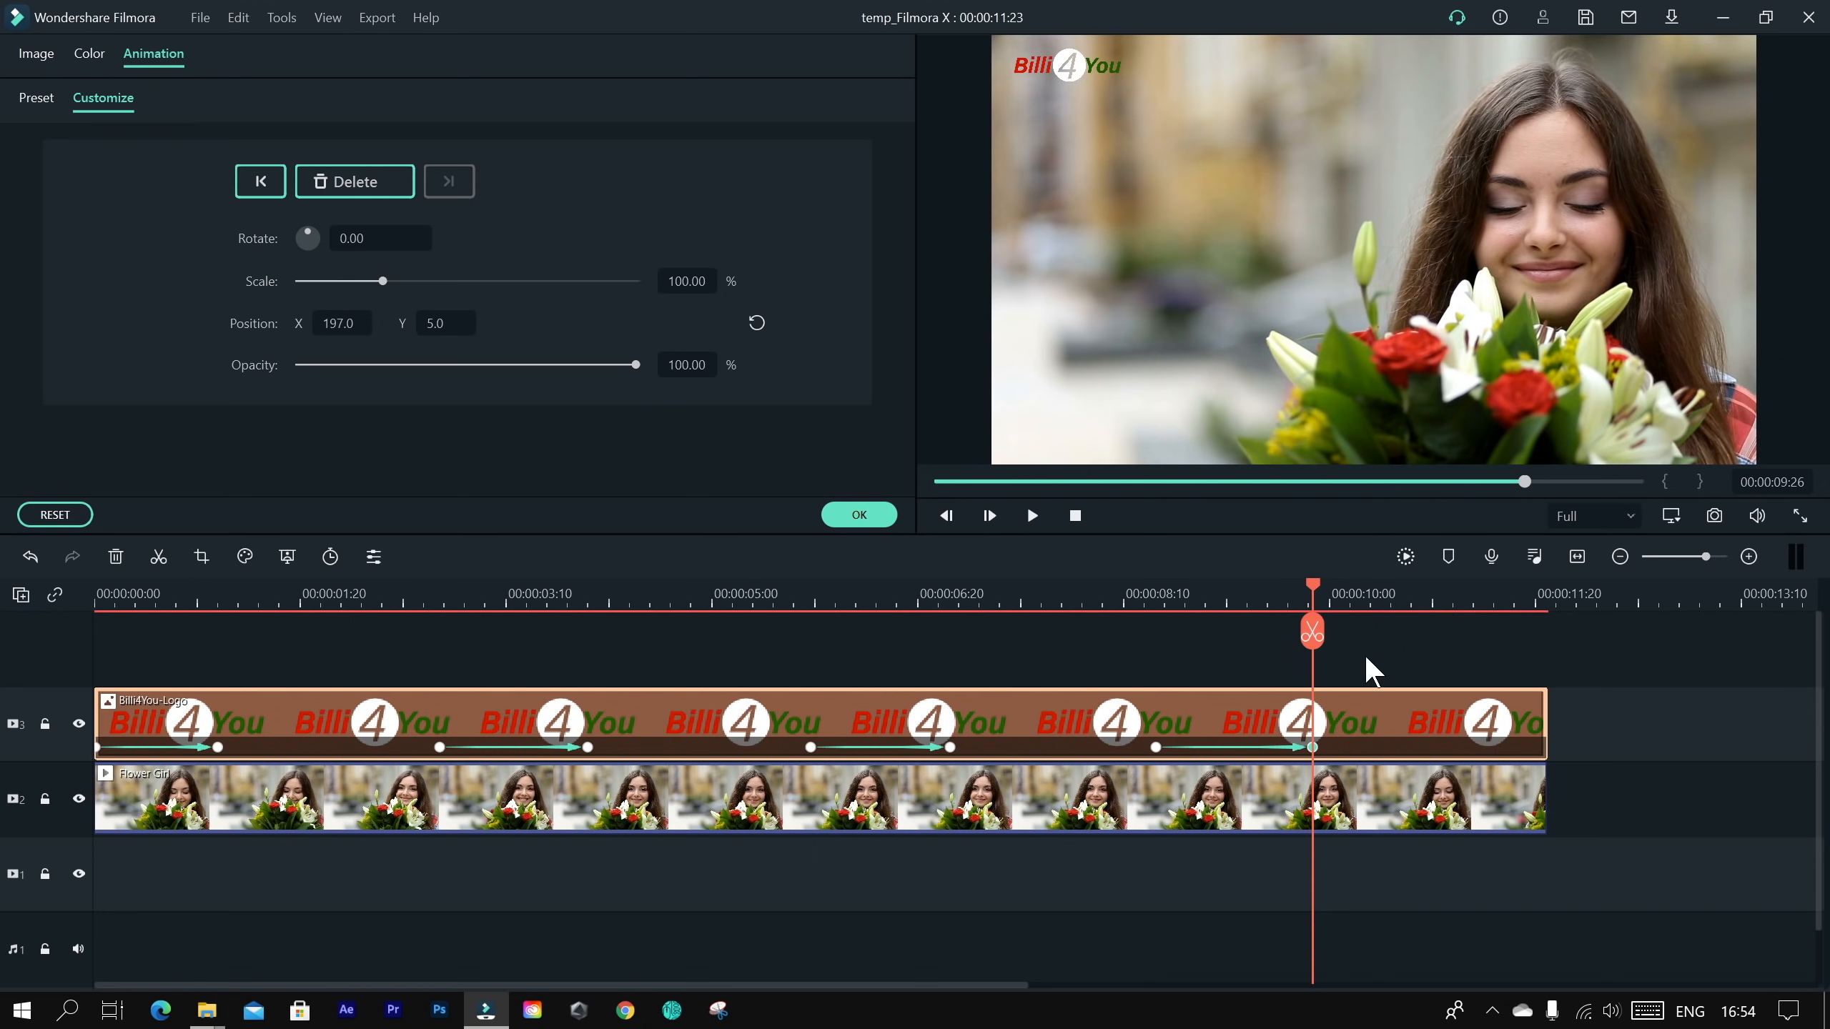
left_click_drag(1324, 606, 1412, 595)
left_click_drag(358, 333, 288, 333)
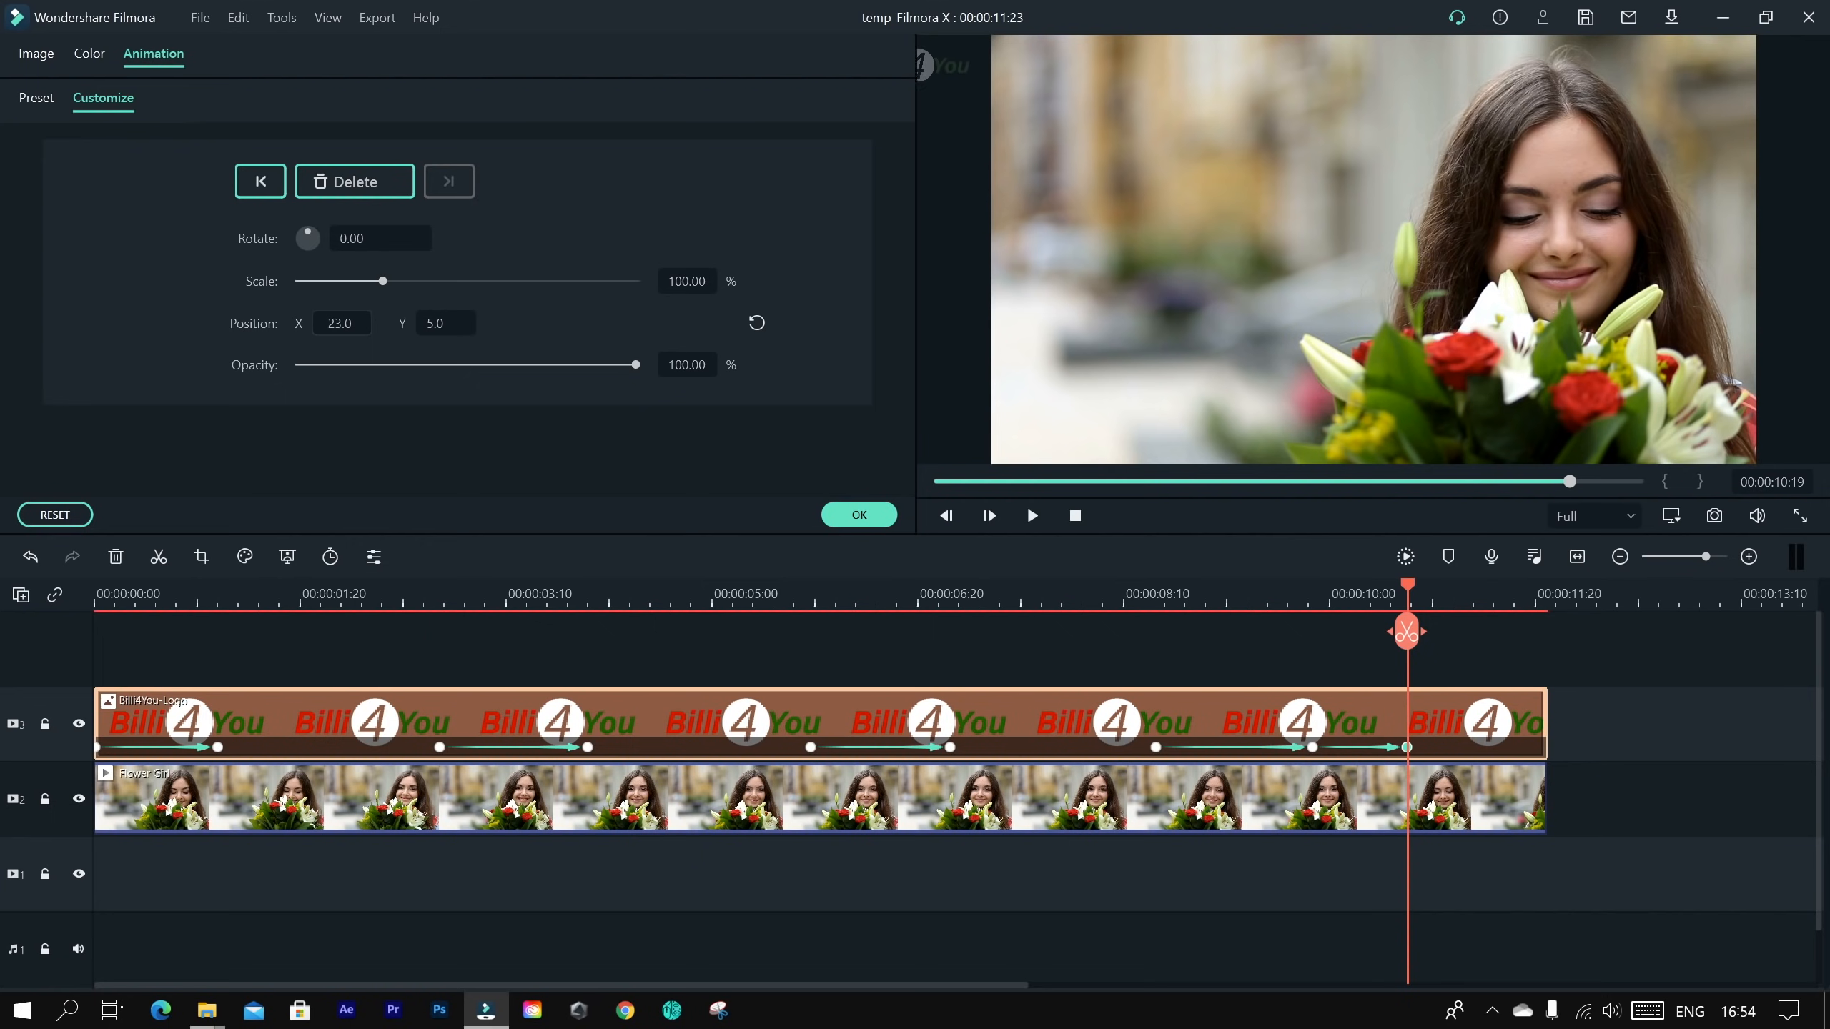
left_click(491, 589)
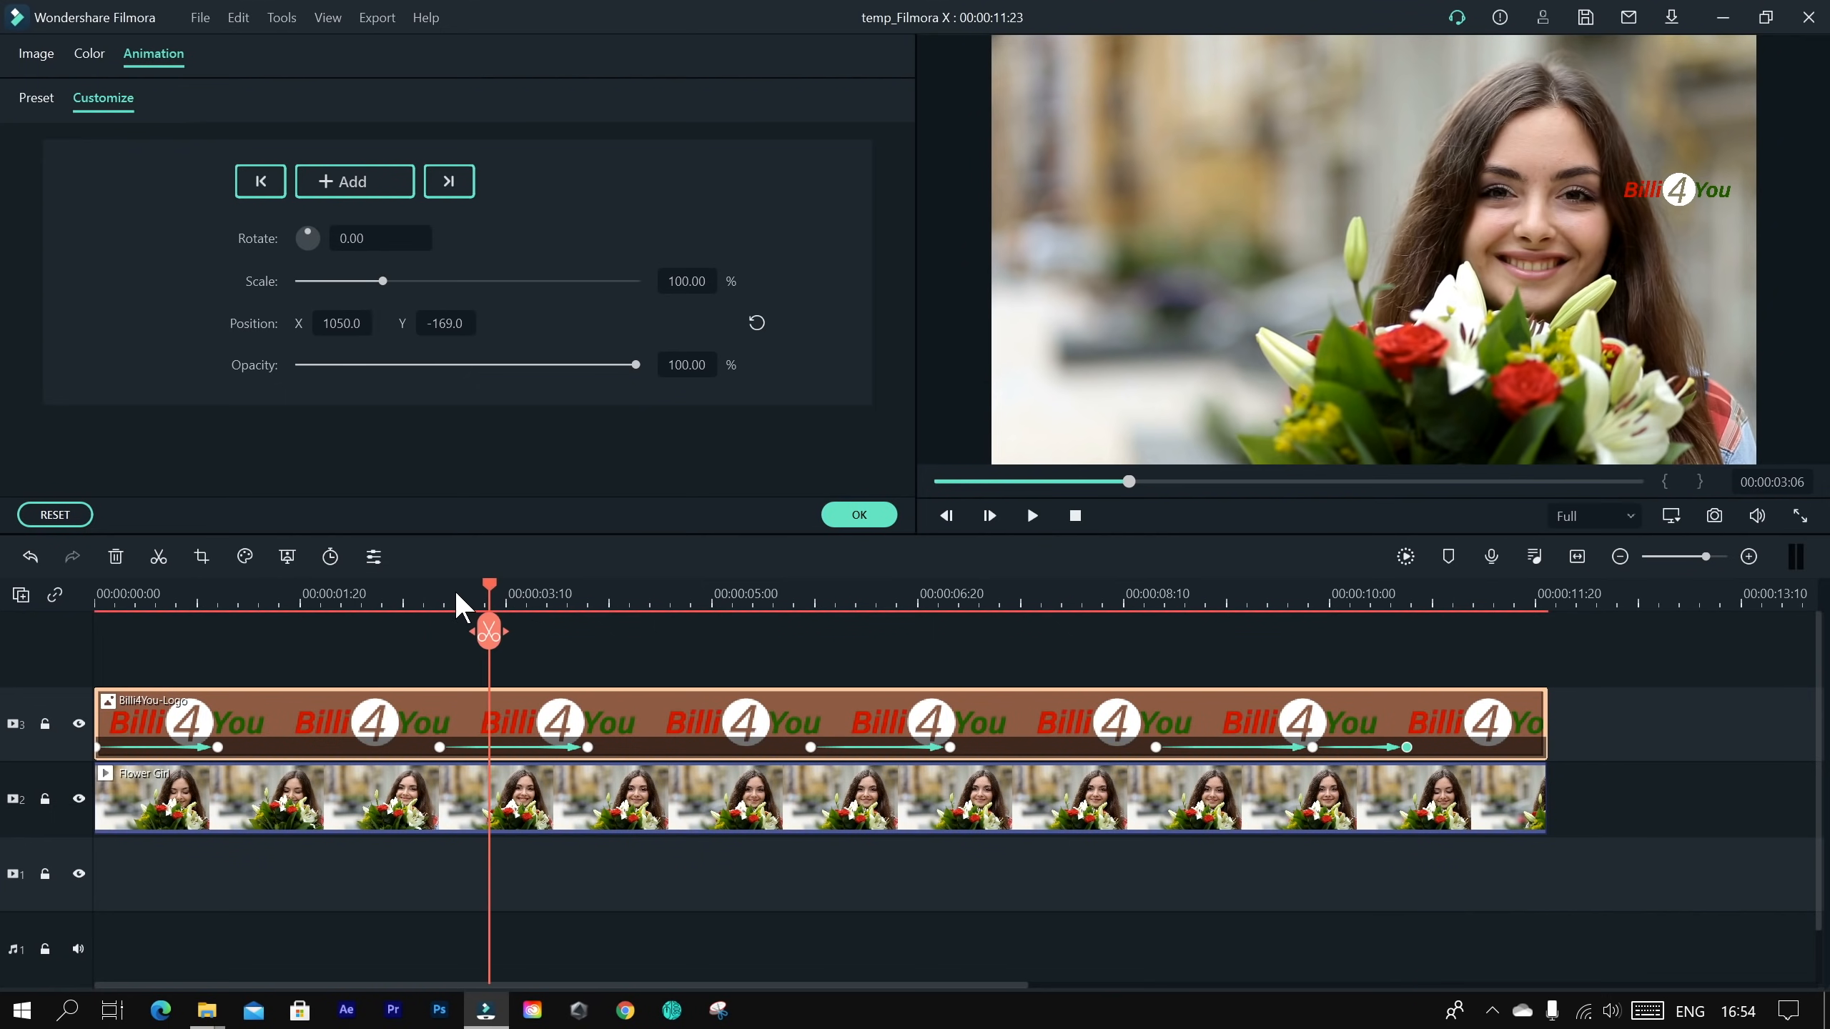
left_click_drag(456, 594, 10, 638)
key("space")
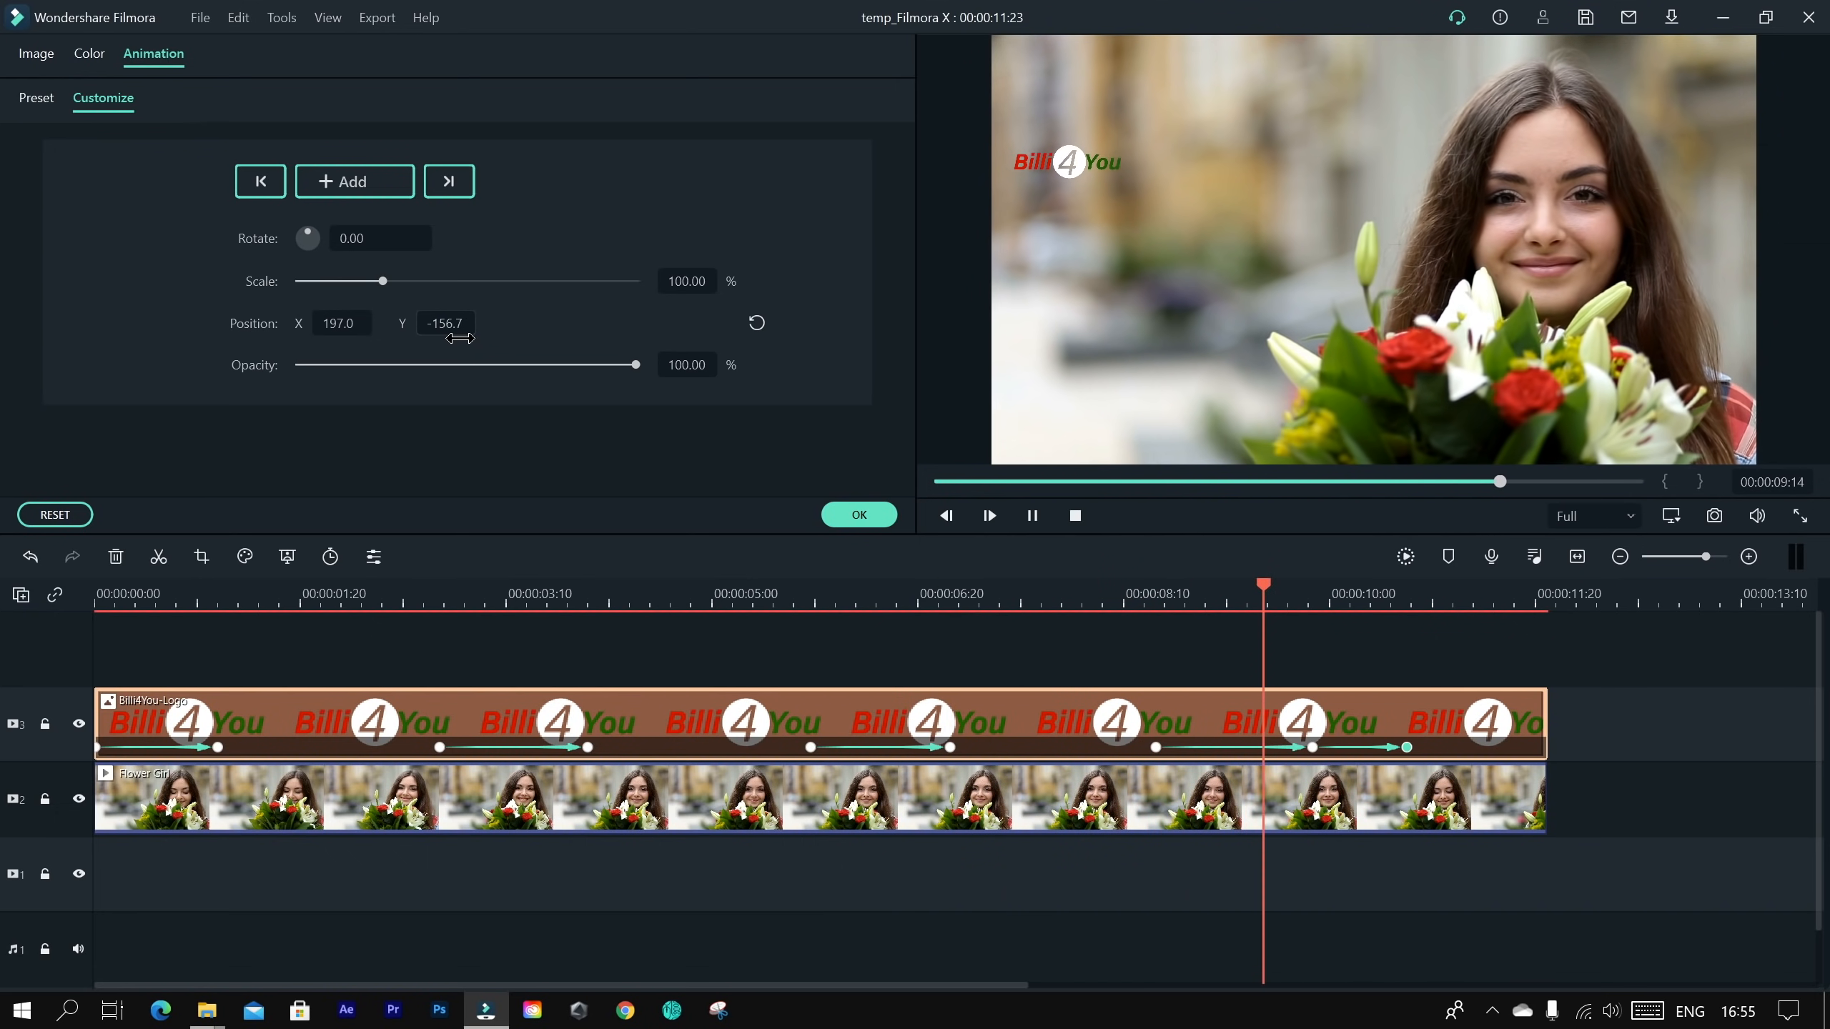
key("space")
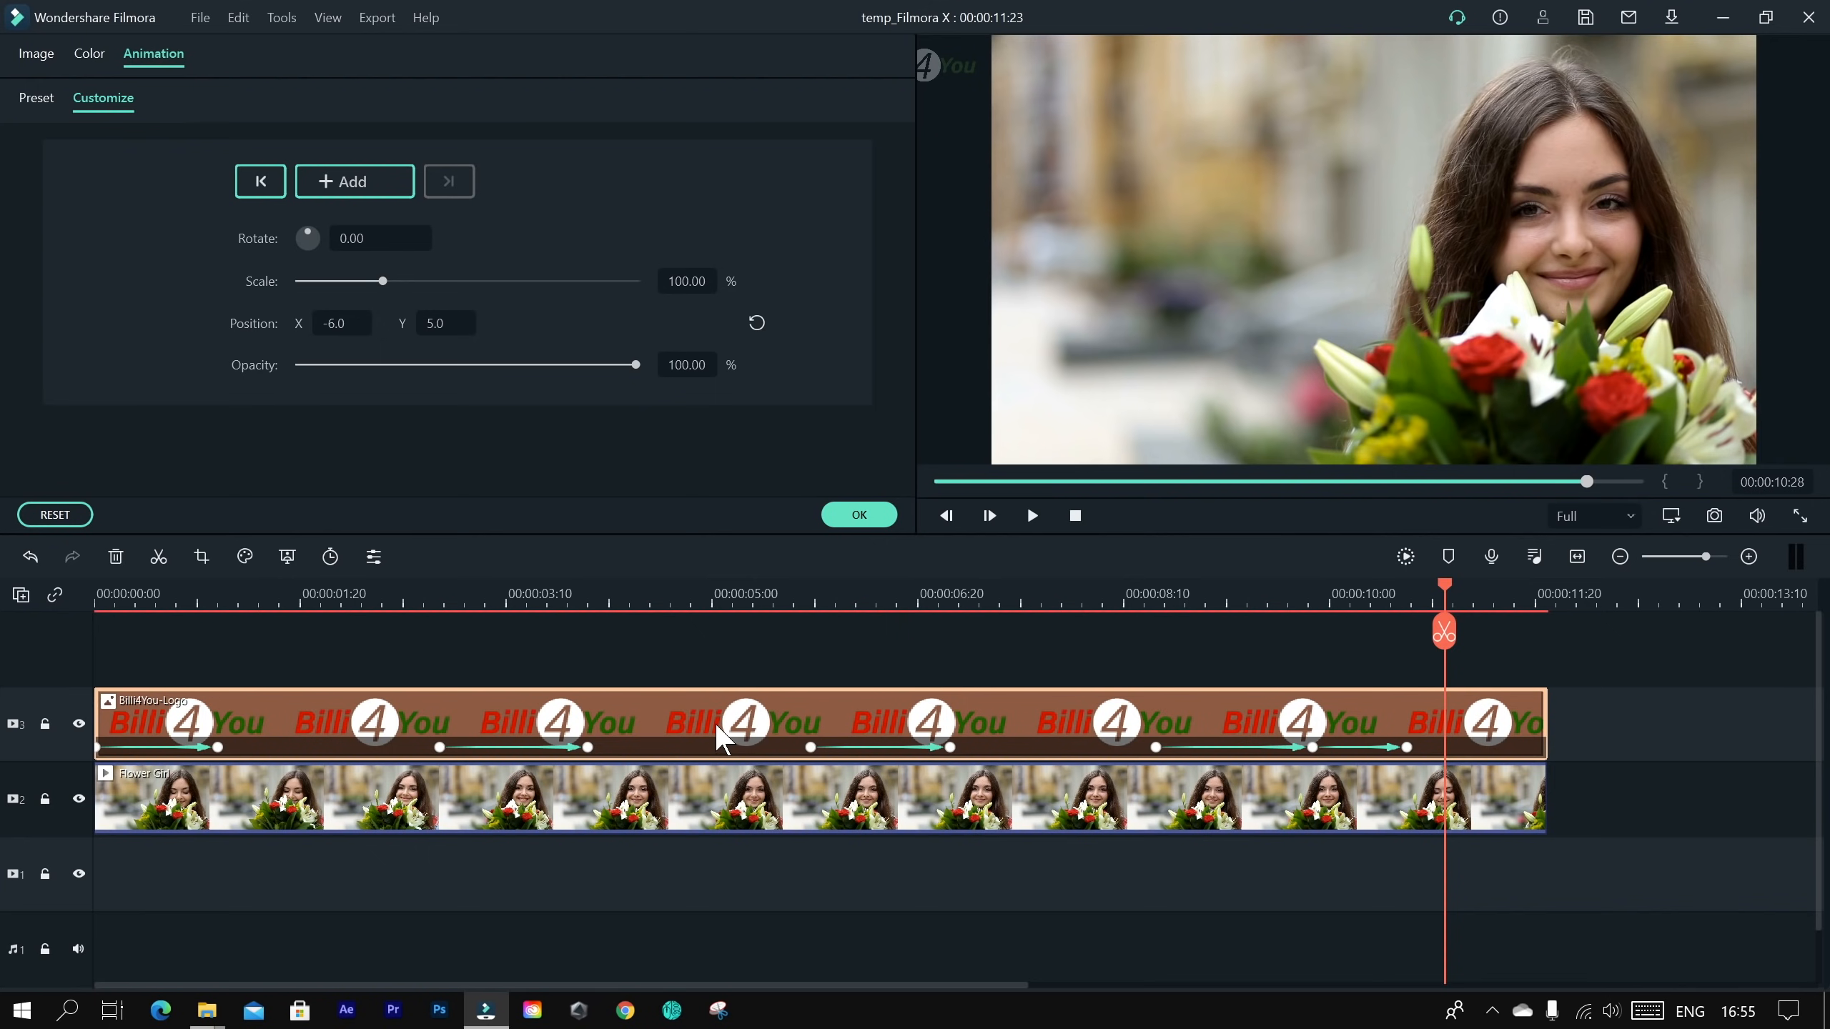
Step: Delete the animated Billi4You logo clip and the Flower Girl clip from the timeline
key("Delete")
left_click(713, 786)
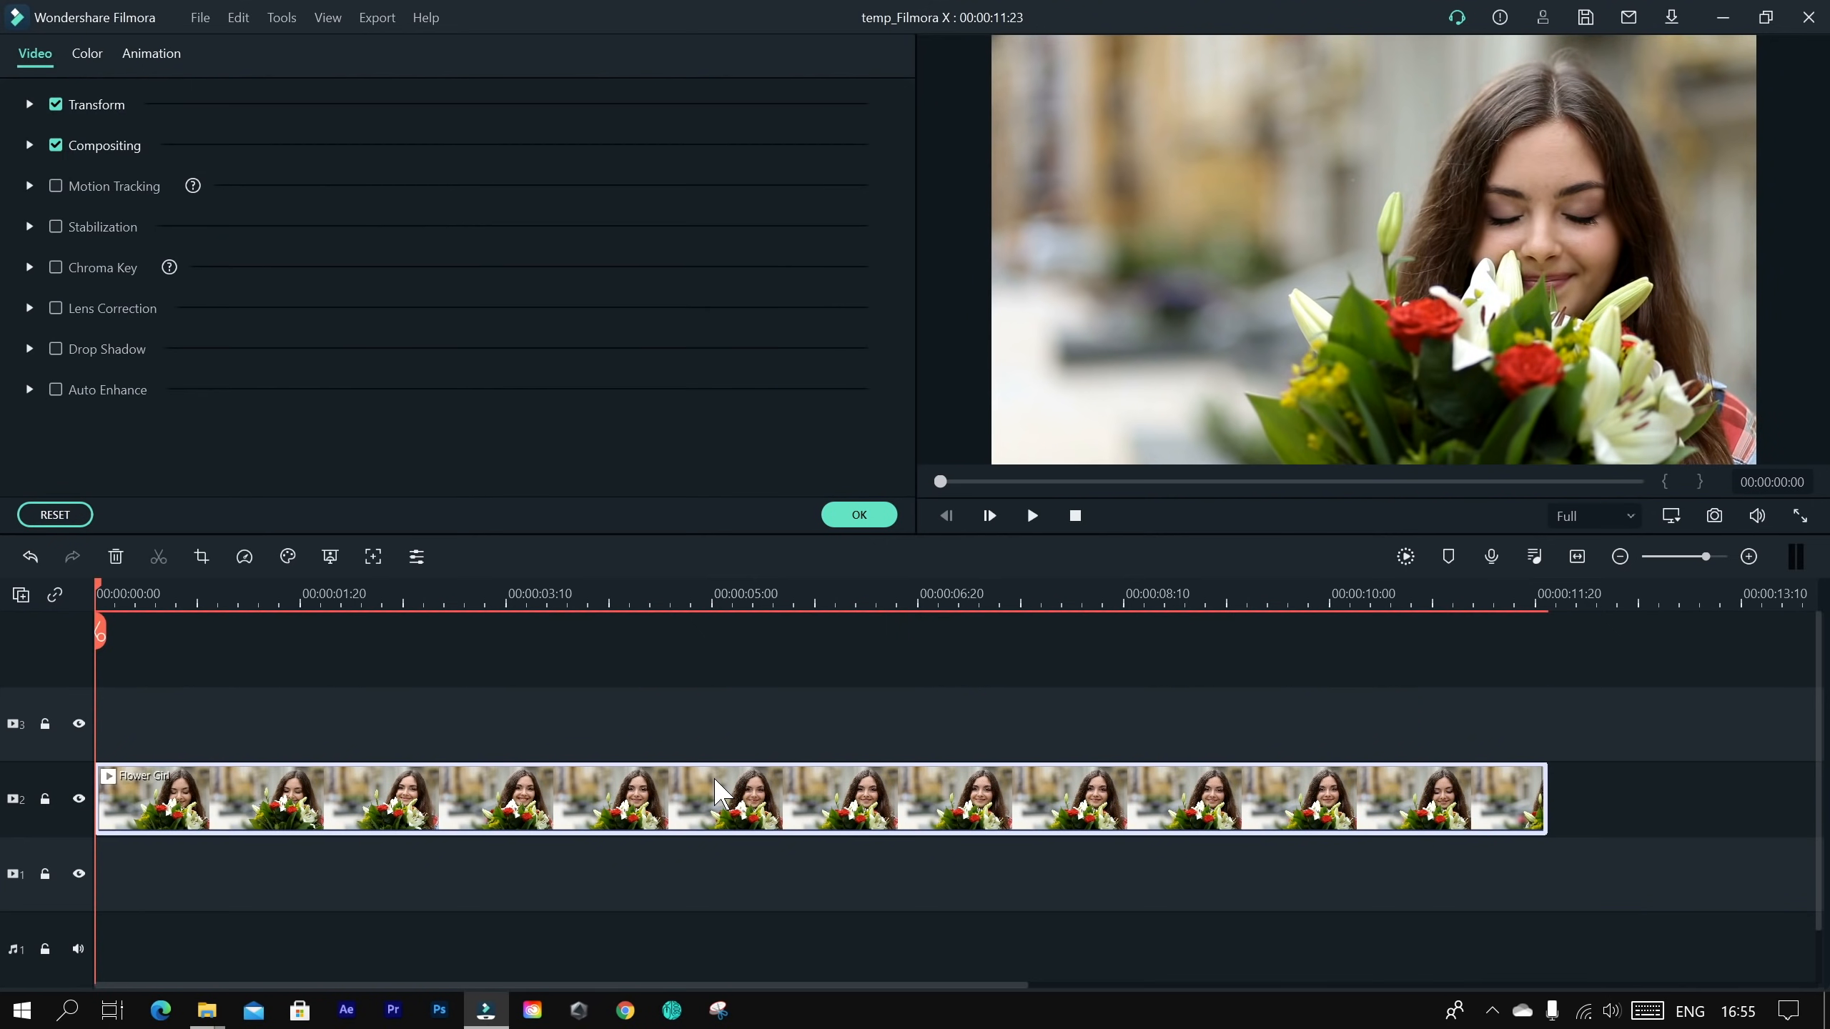
key("Delete")
Step: Place Billi4You-Logo at the start of track 2 and extend the clip to 00:00:10:03
left_click_drag(592, 229, 94, 779)
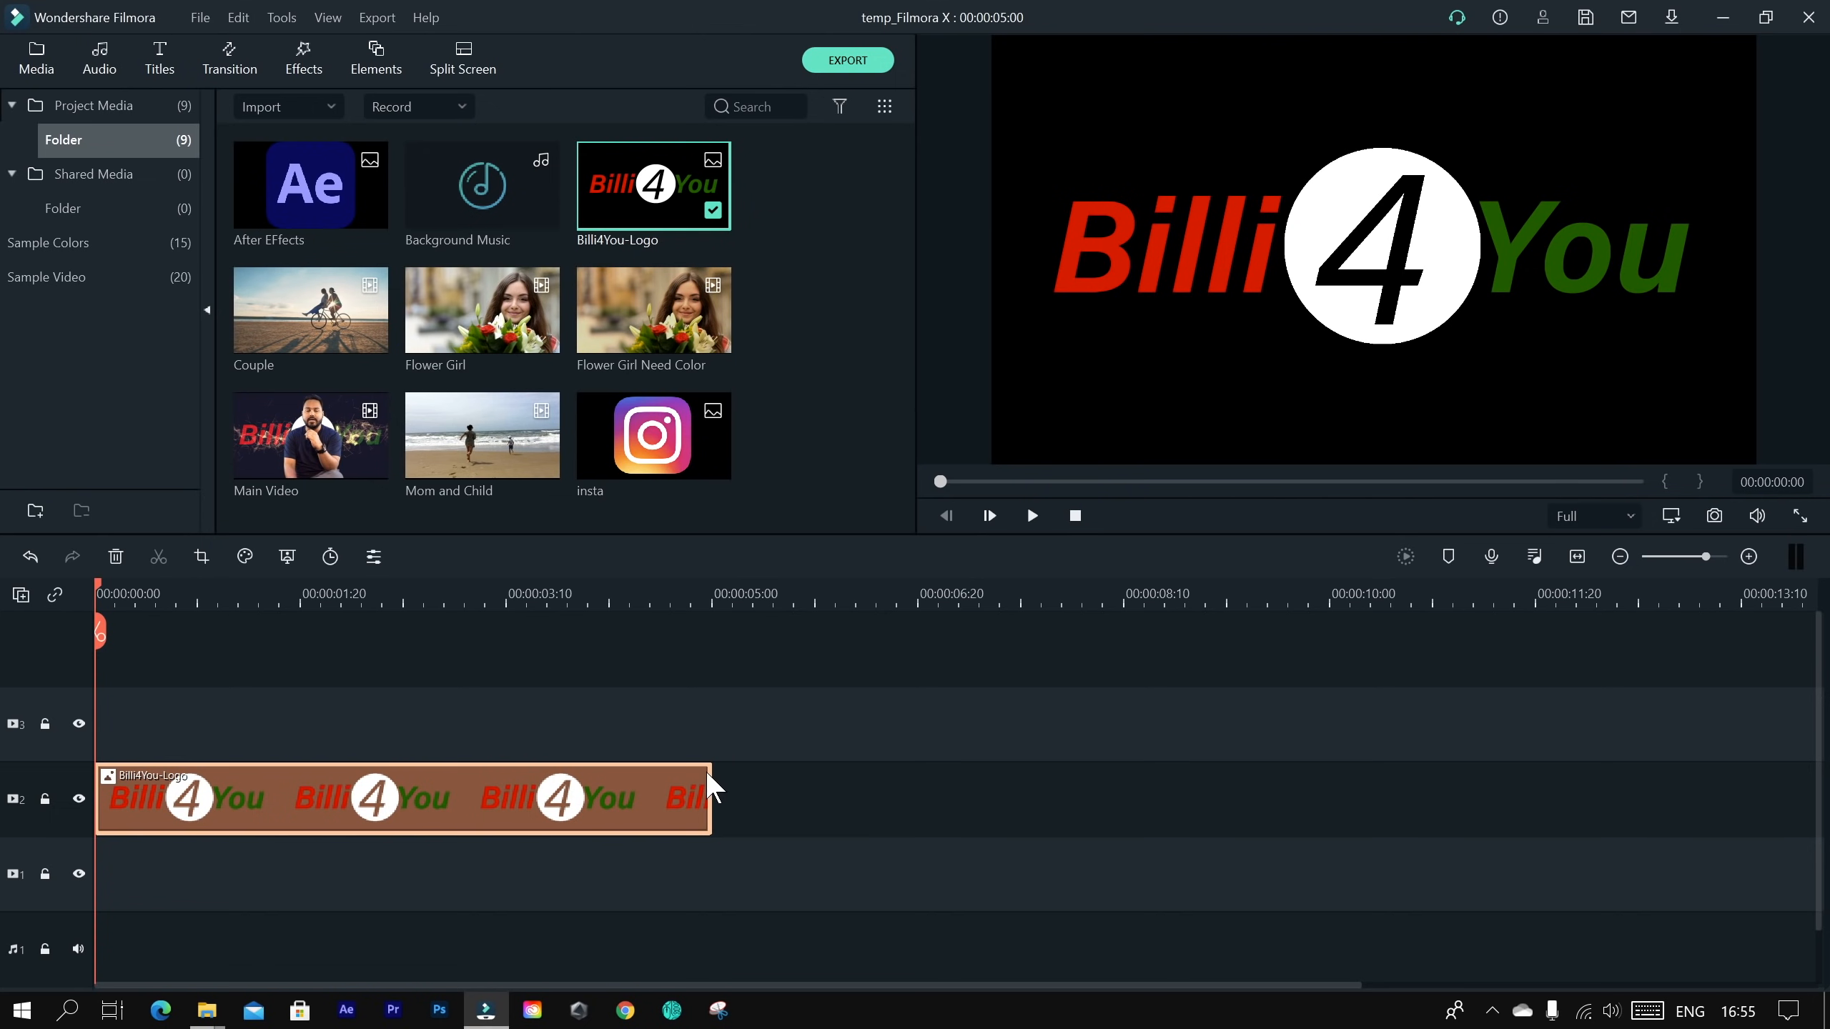
left_click_drag(725, 799, 1343, 797)
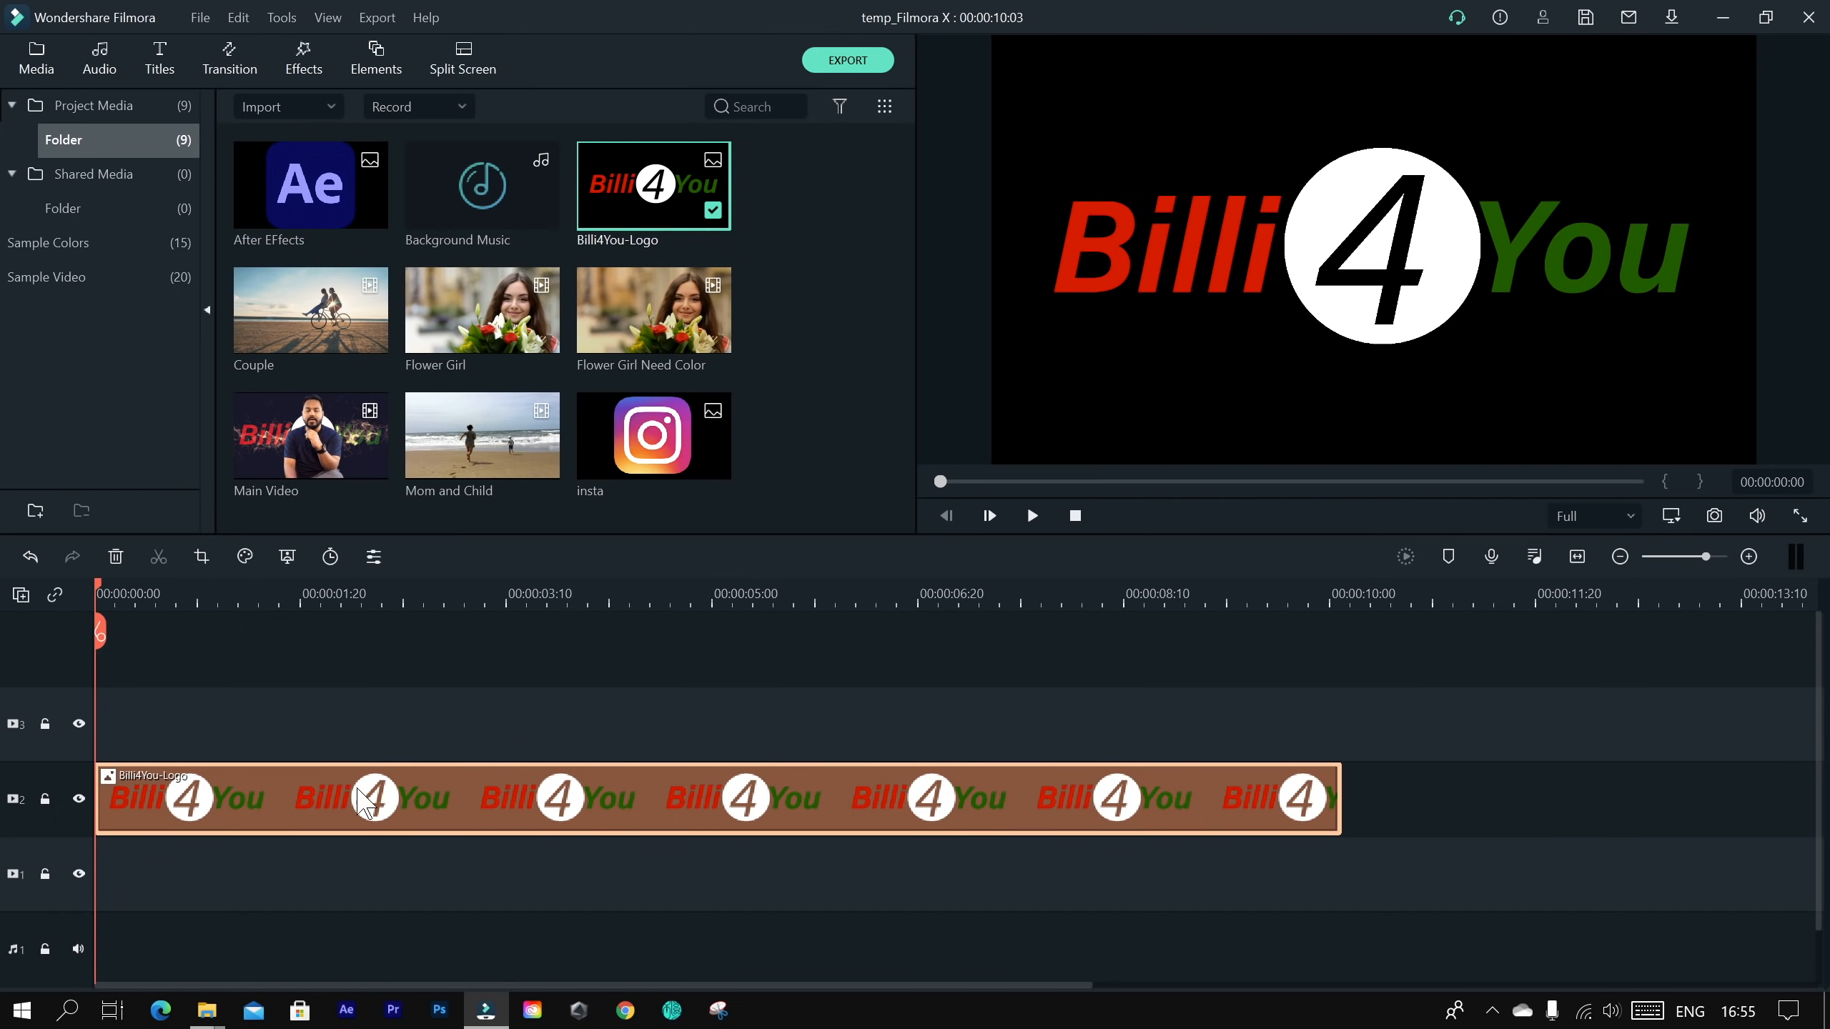
right_click(599, 810)
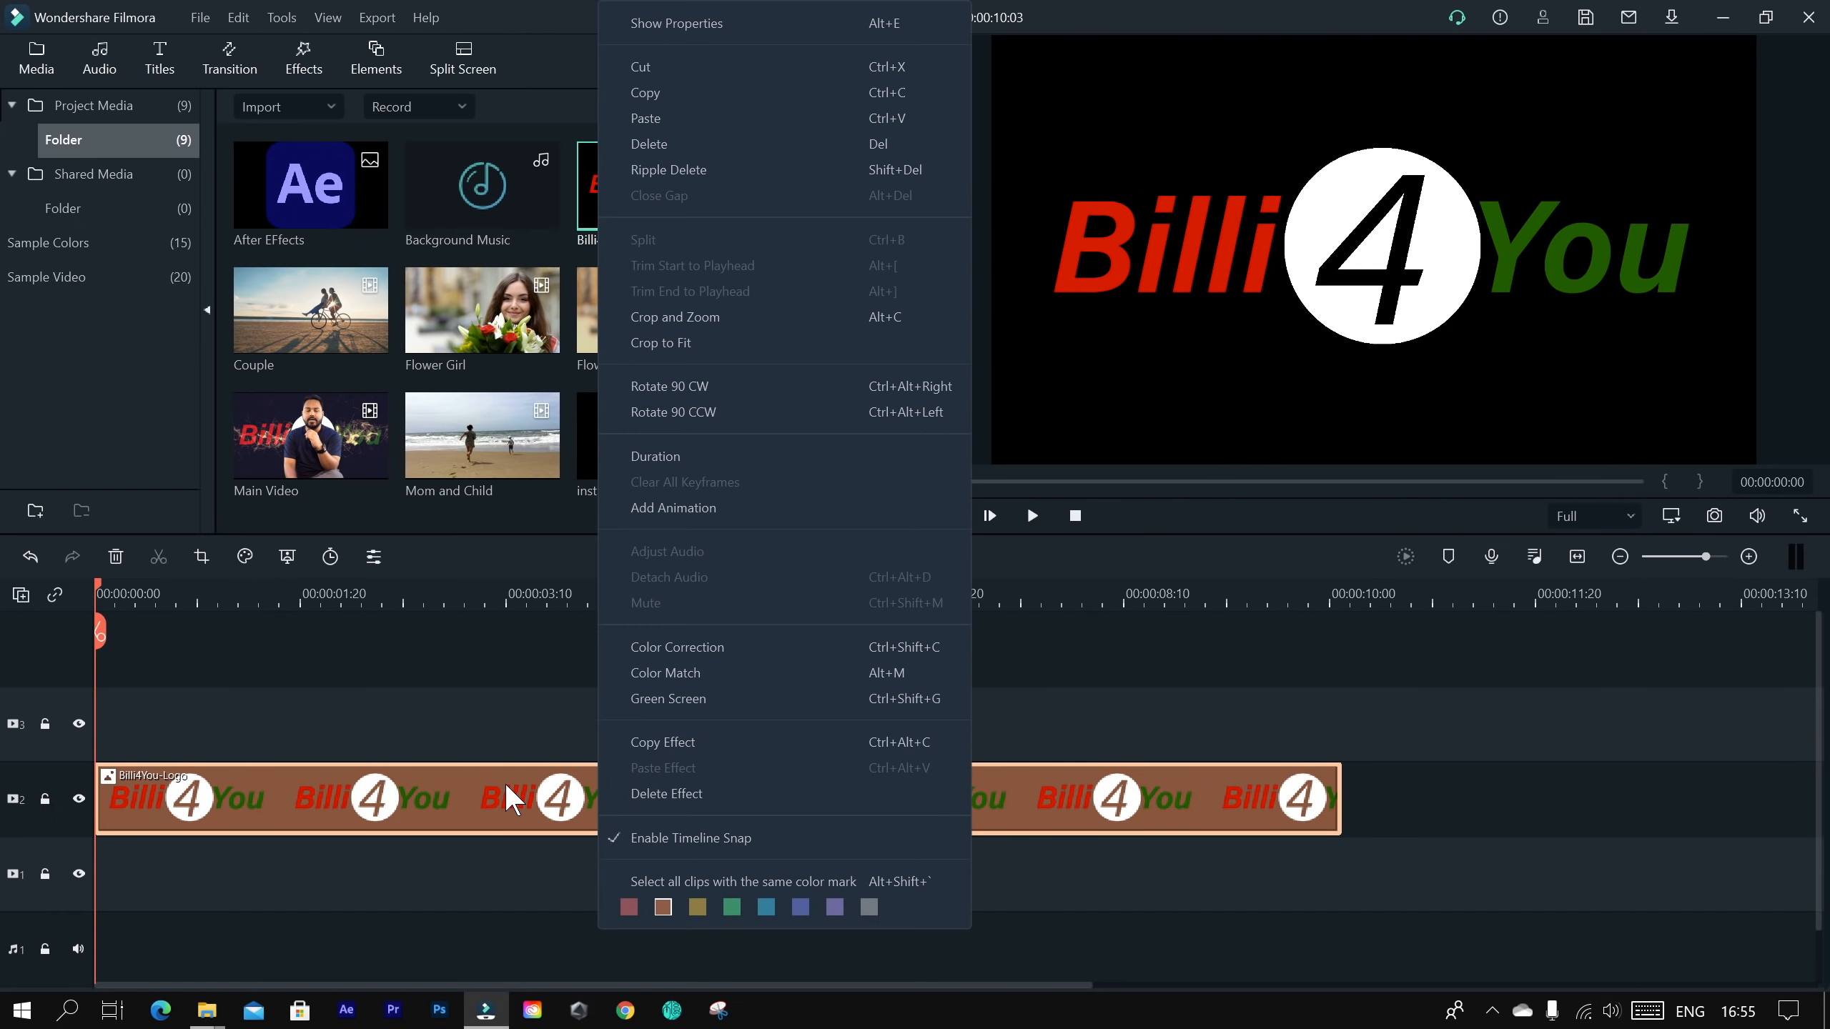
left_click(585, 779)
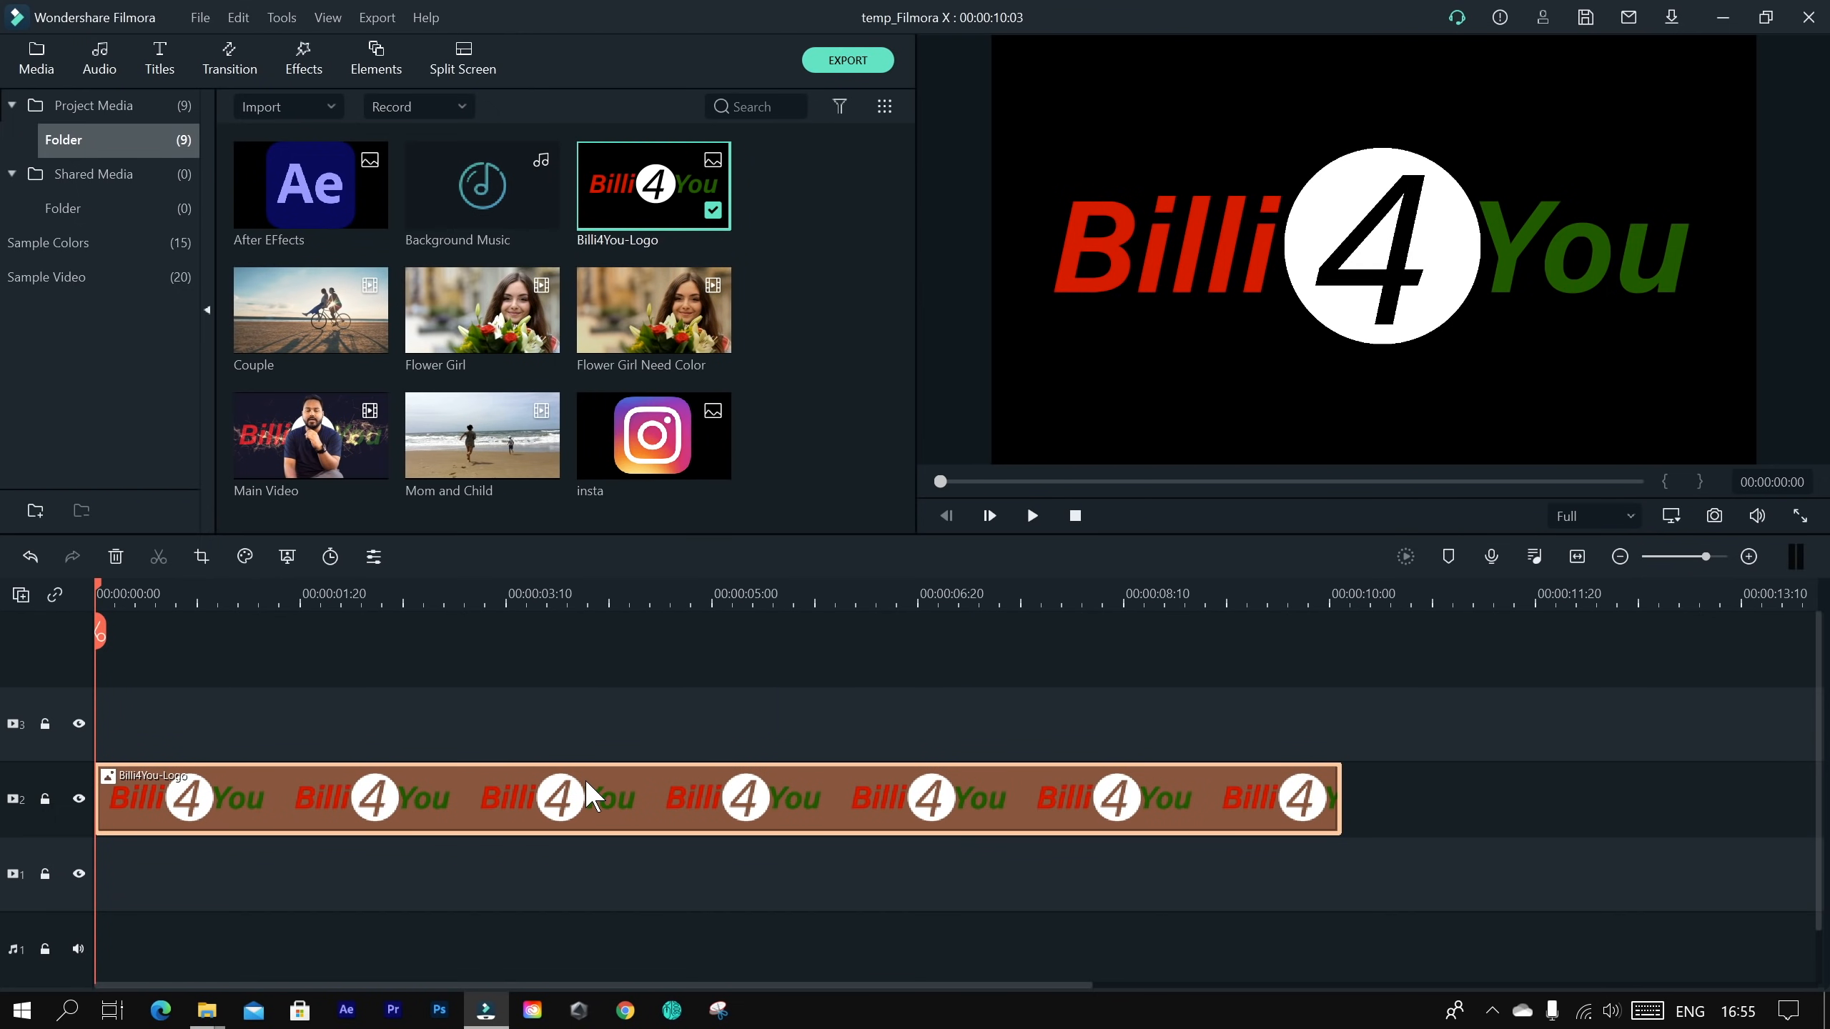
Step: Open the logo clip's custom animation and add a keyframe at 00:00:00:00 with scale 0% and opacity 0%
right_click(654, 784)
left_click(762, 509)
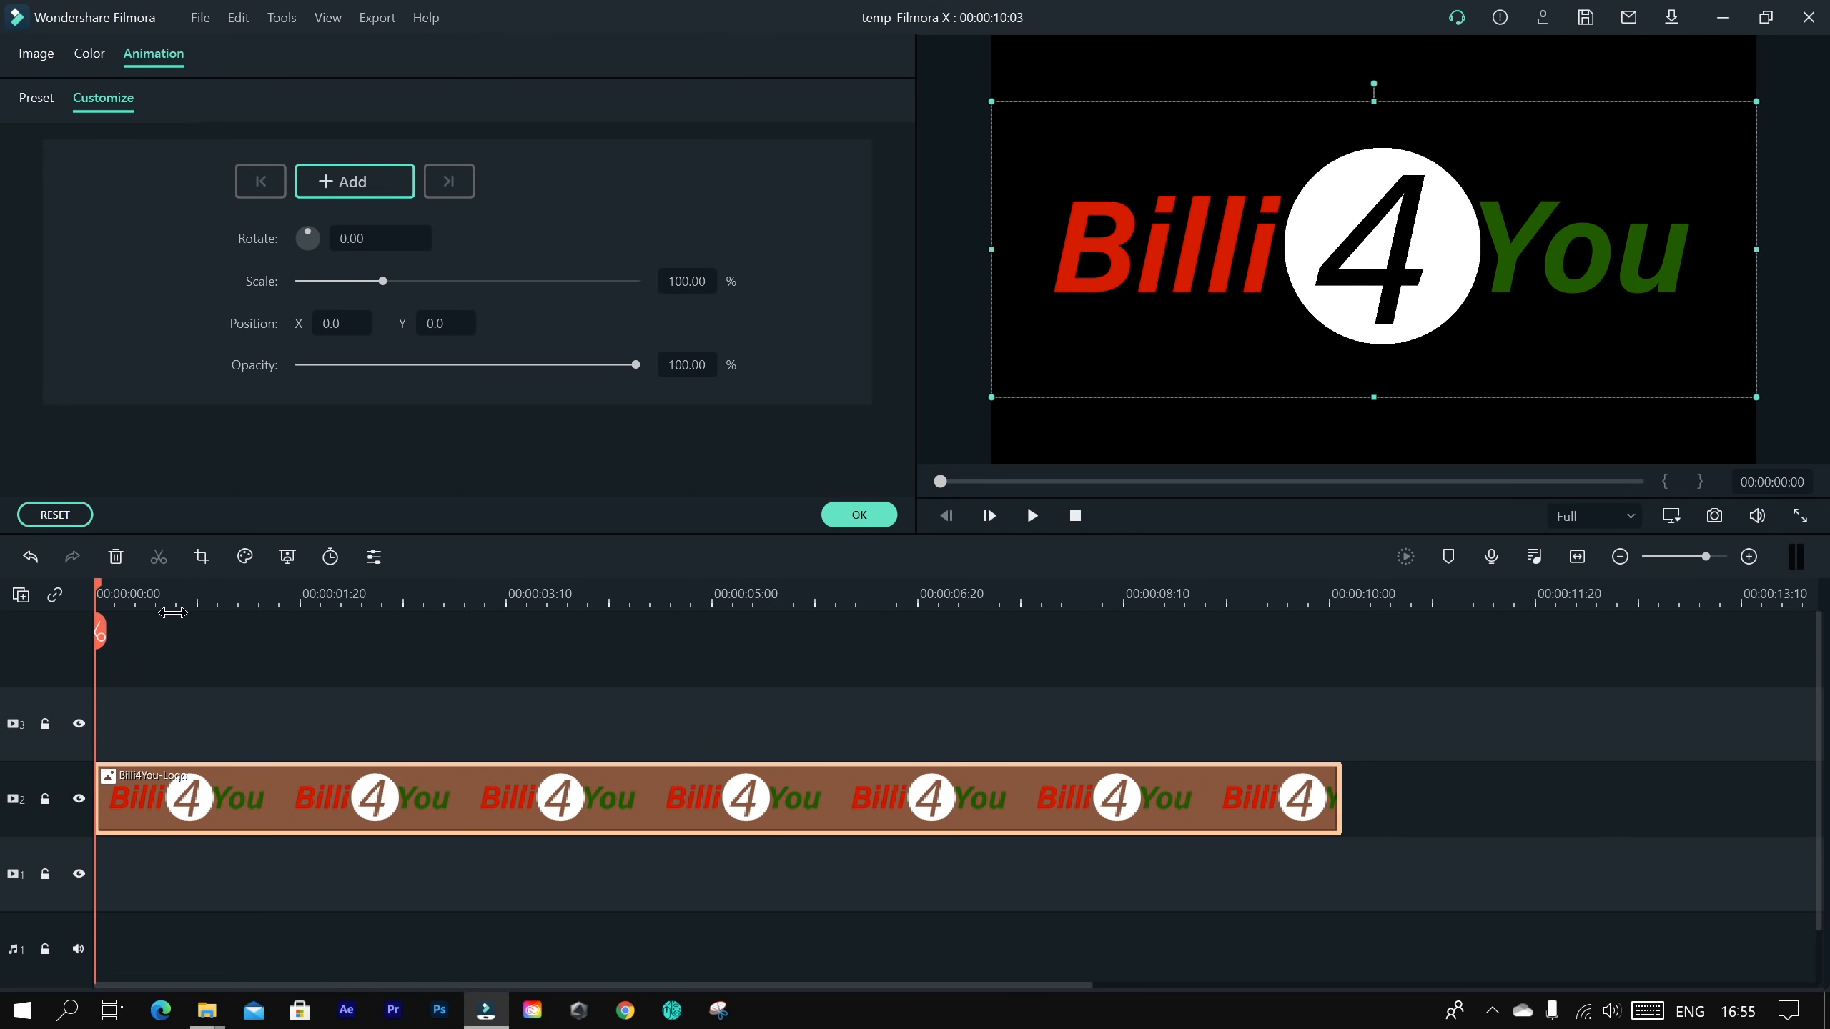
left_click(152, 598)
left_click_drag(150, 591, 55, 607)
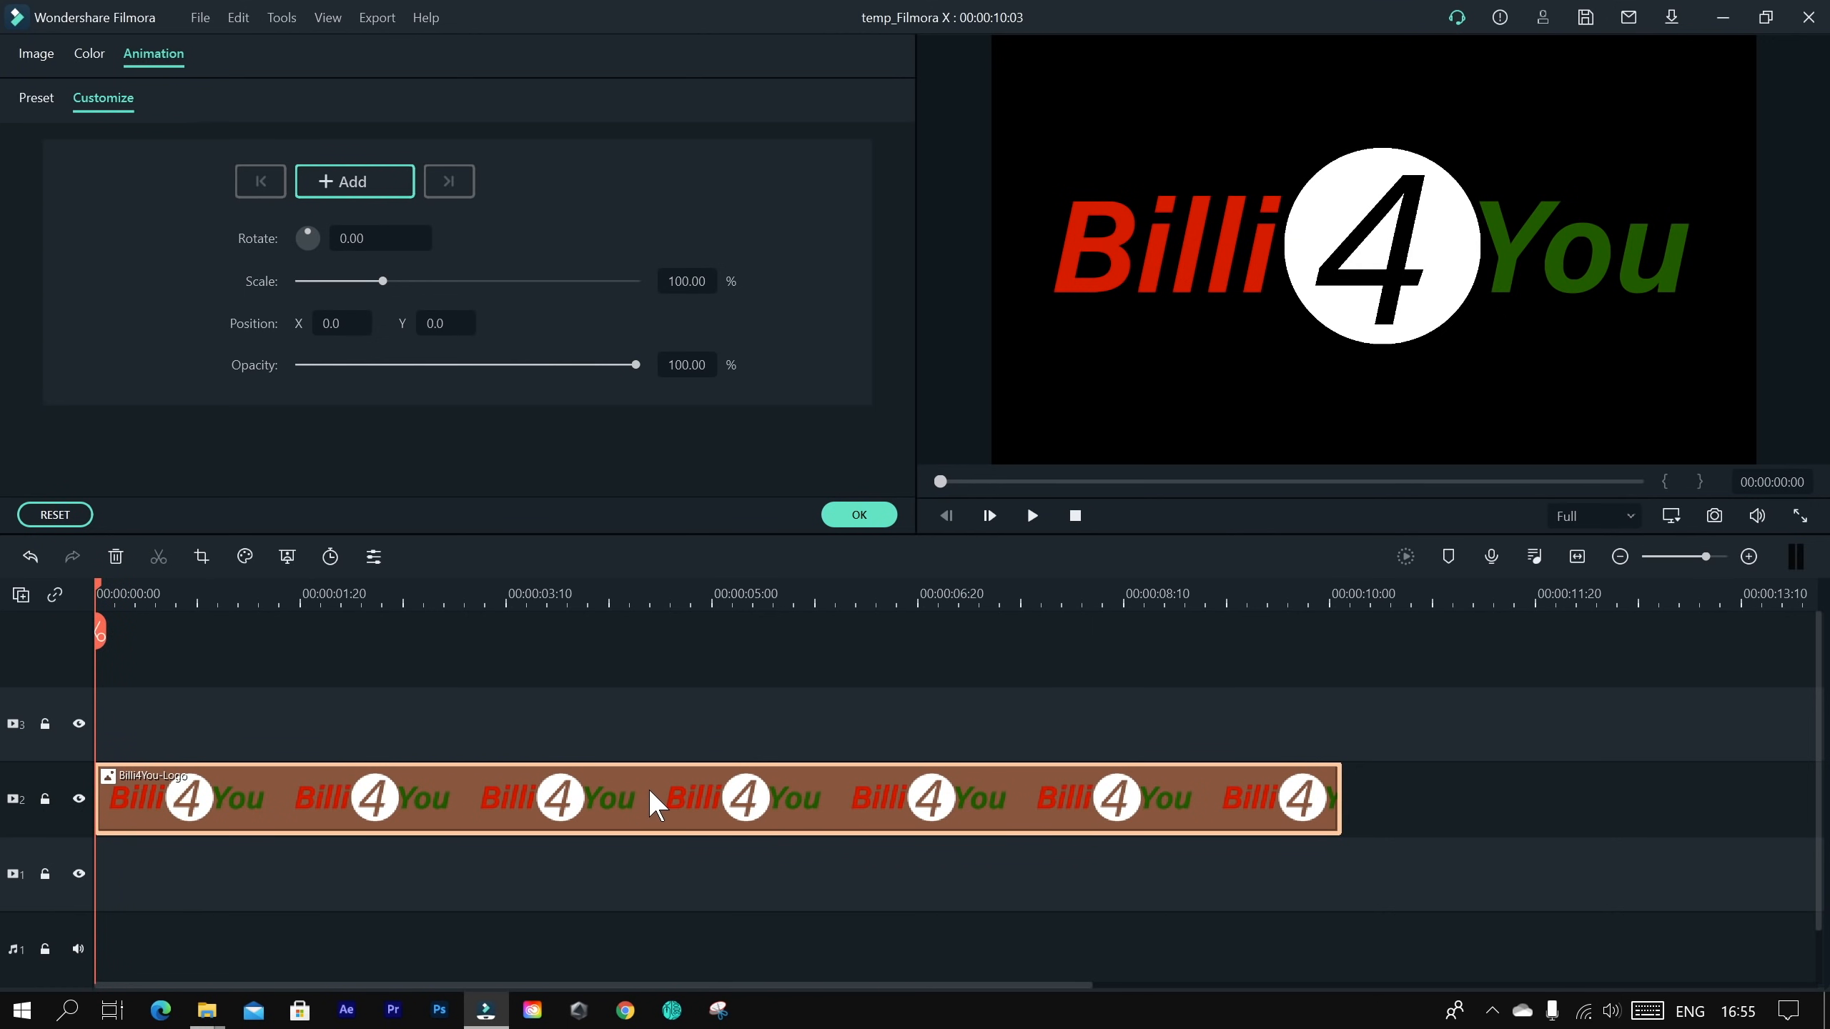
left_click(349, 180)
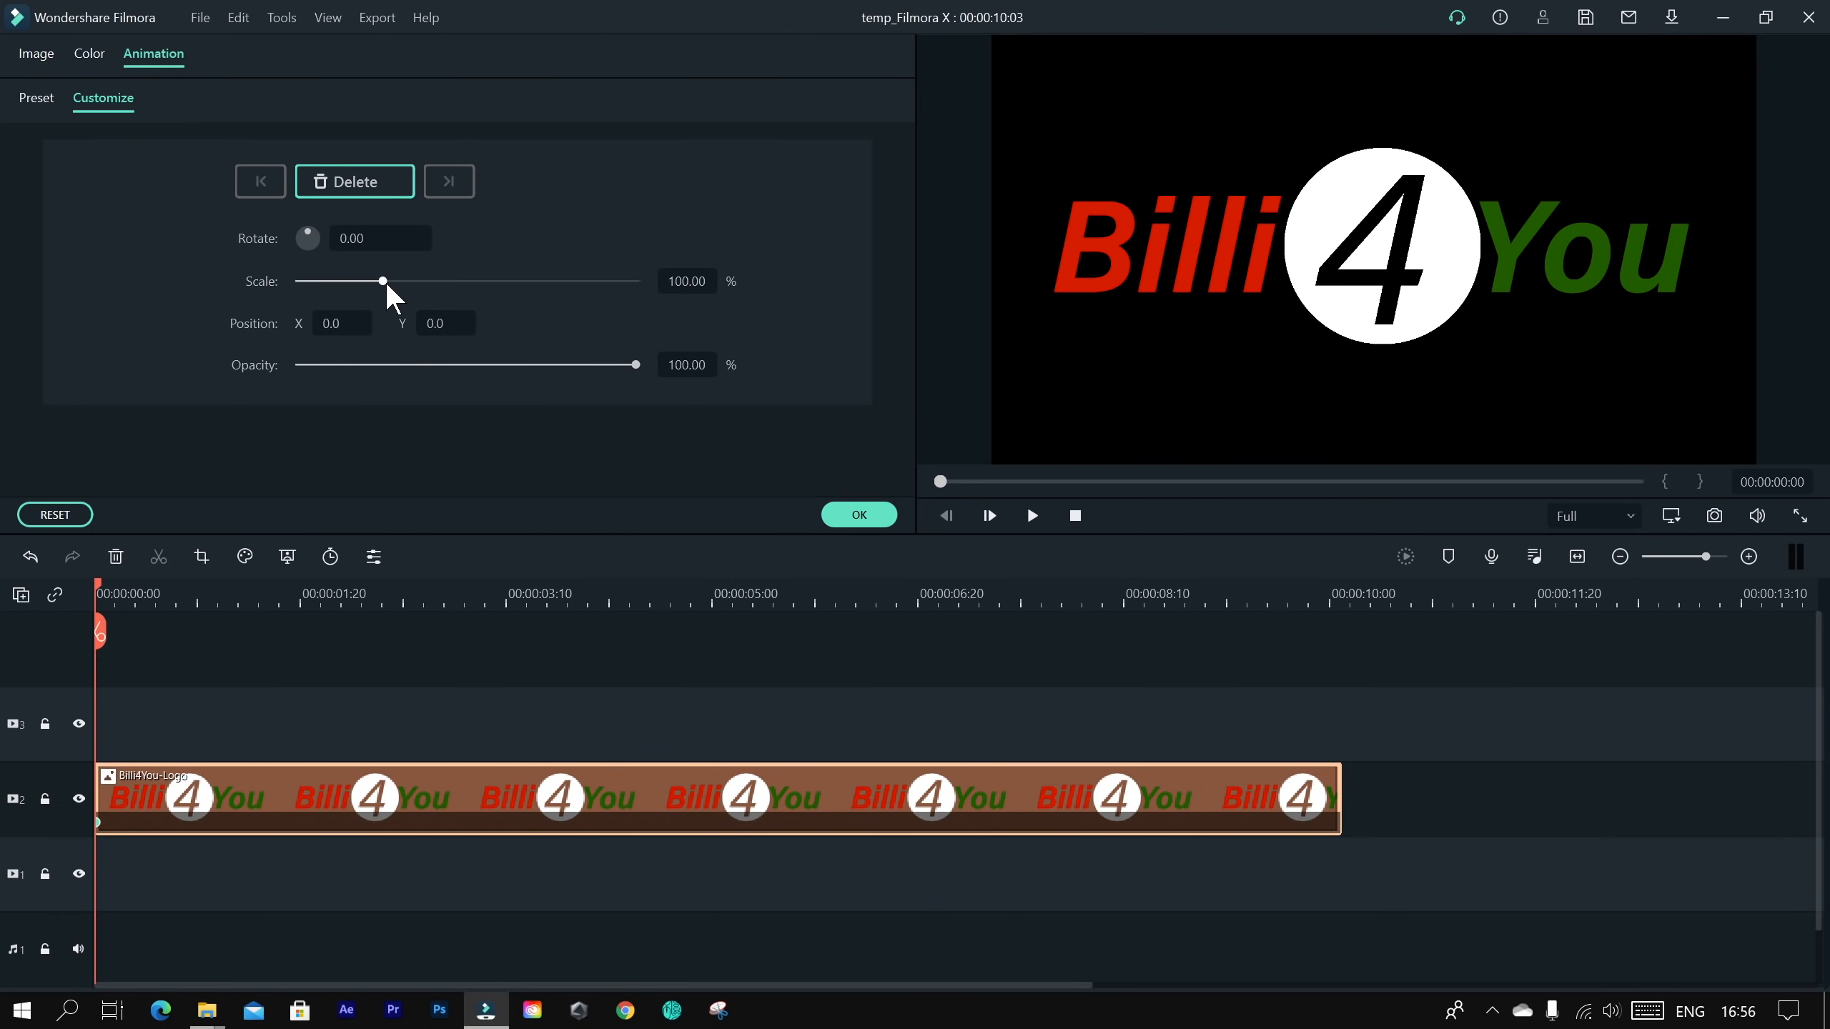
left_click_drag(386, 279, 266, 280)
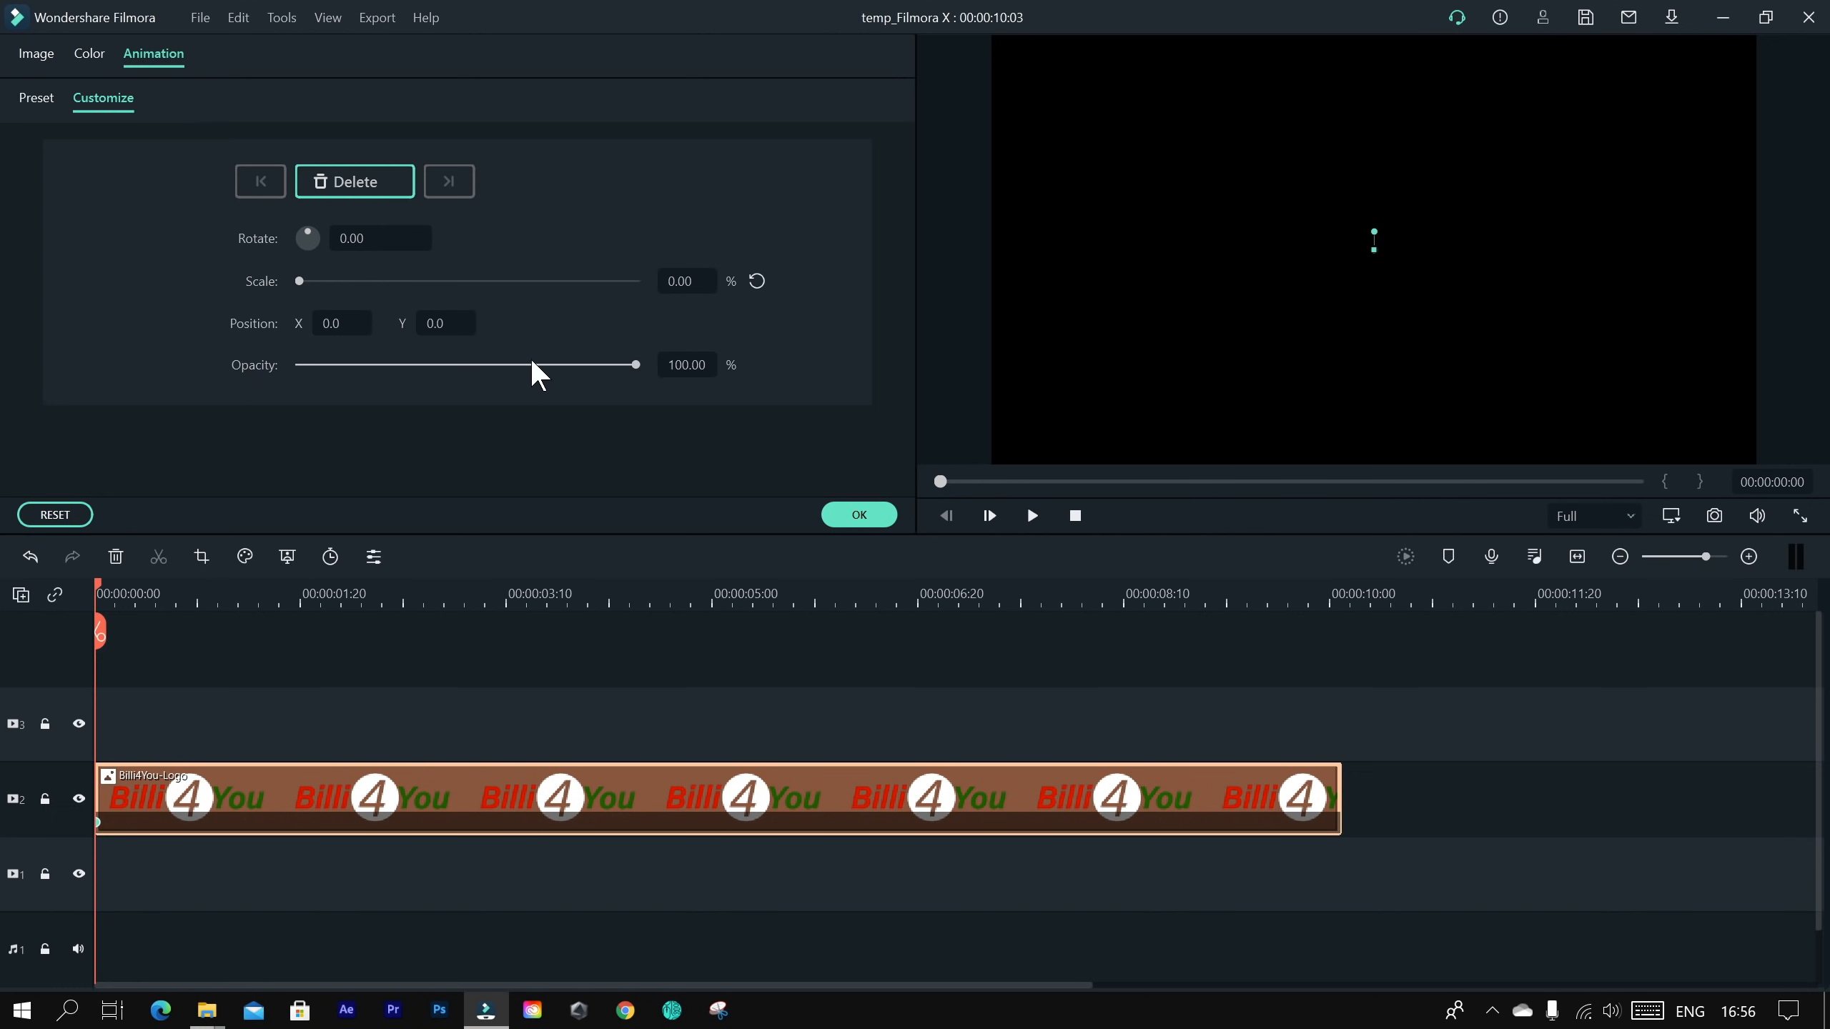
left_click_drag(635, 363, 292, 363)
Step: Add a logo keyframe at 00:00:02:00 with scale 112.10% and opacity 100%, and preview the opening from the start
left_click(290, 595)
left_click_drag(288, 585, 343, 593)
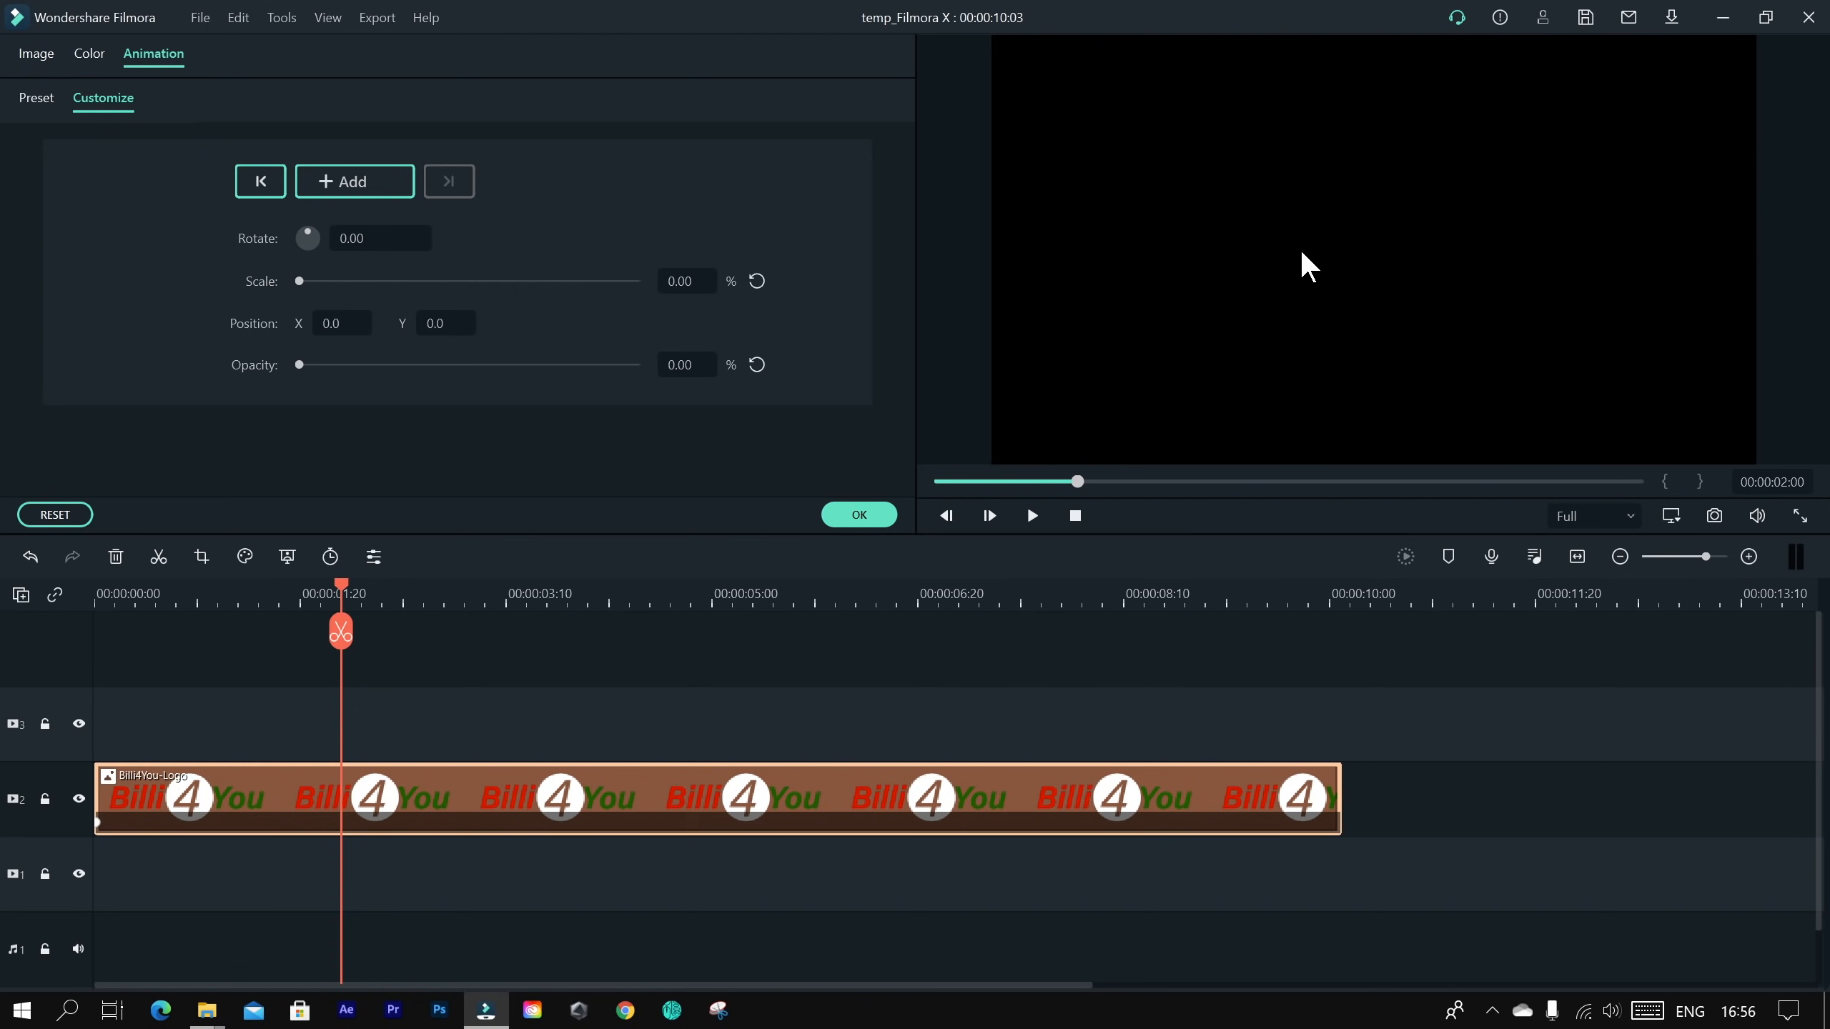
left_click_drag(300, 281, 349, 284)
left_click_drag(299, 365, 690, 385)
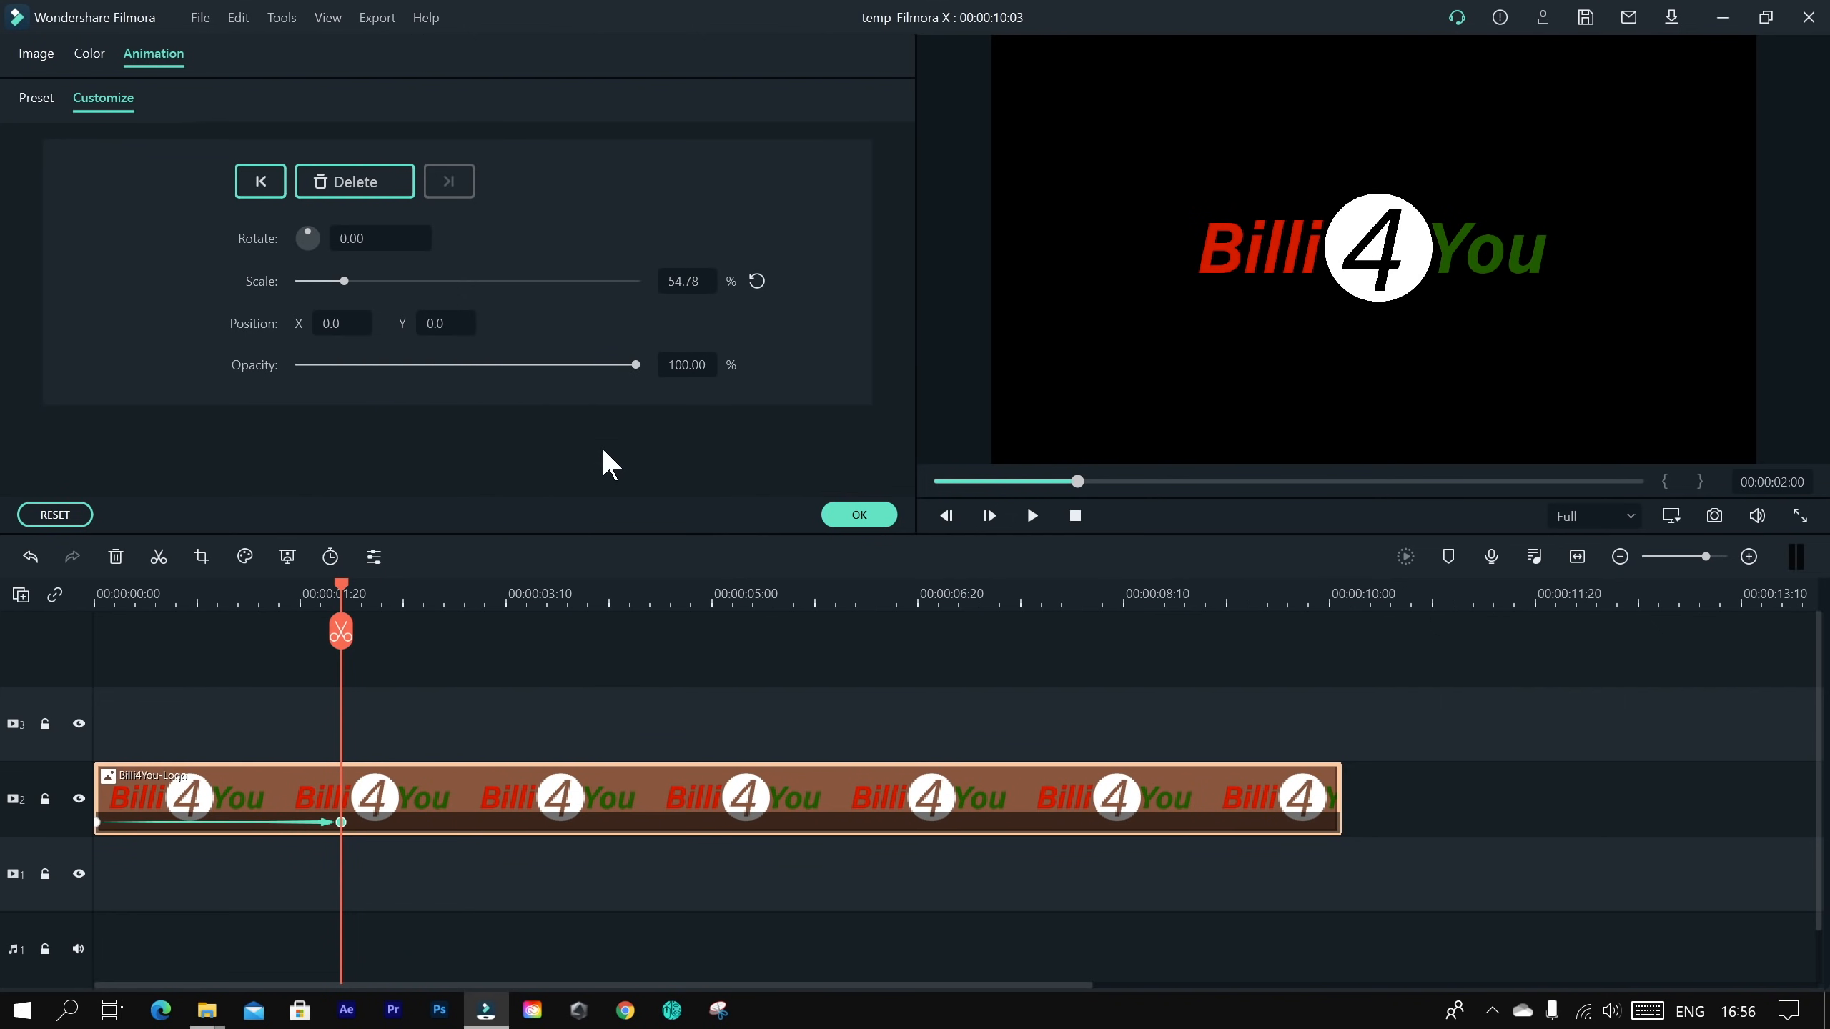
left_click_drag(345, 280, 390, 289)
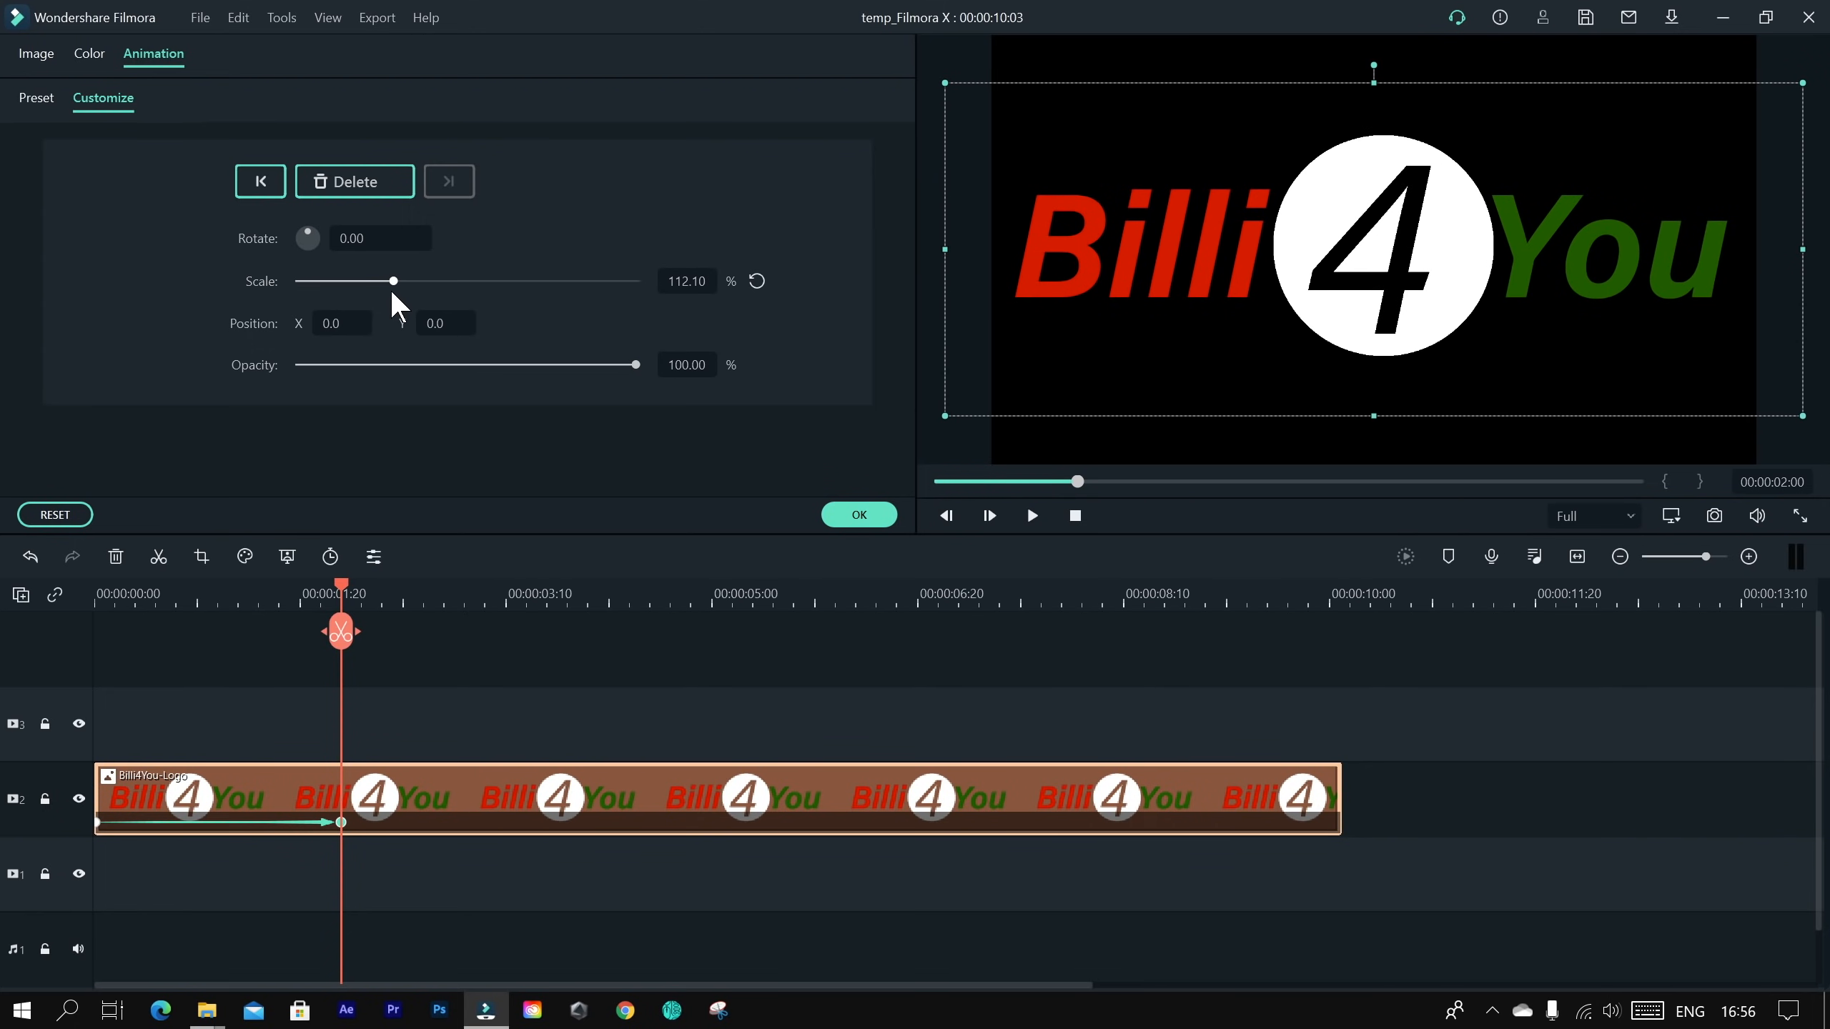
left_click_drag(342, 581, 4, 627)
key("space")
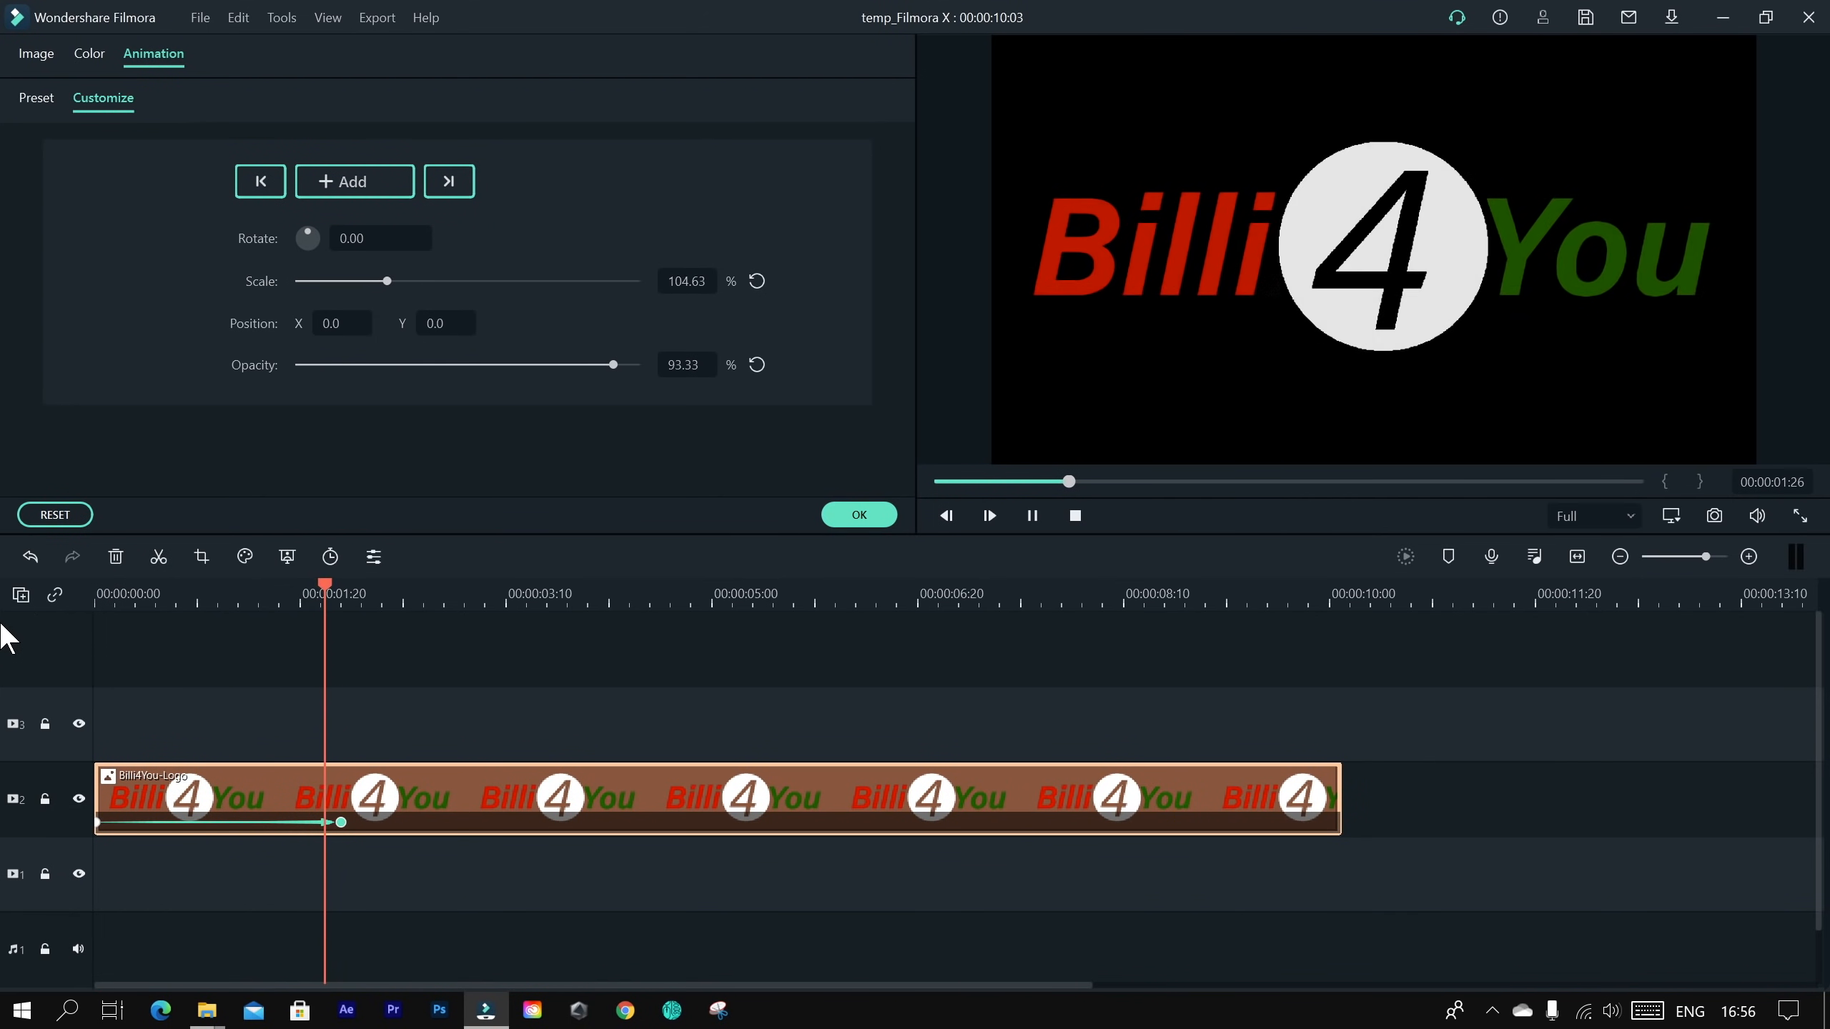
key("space")
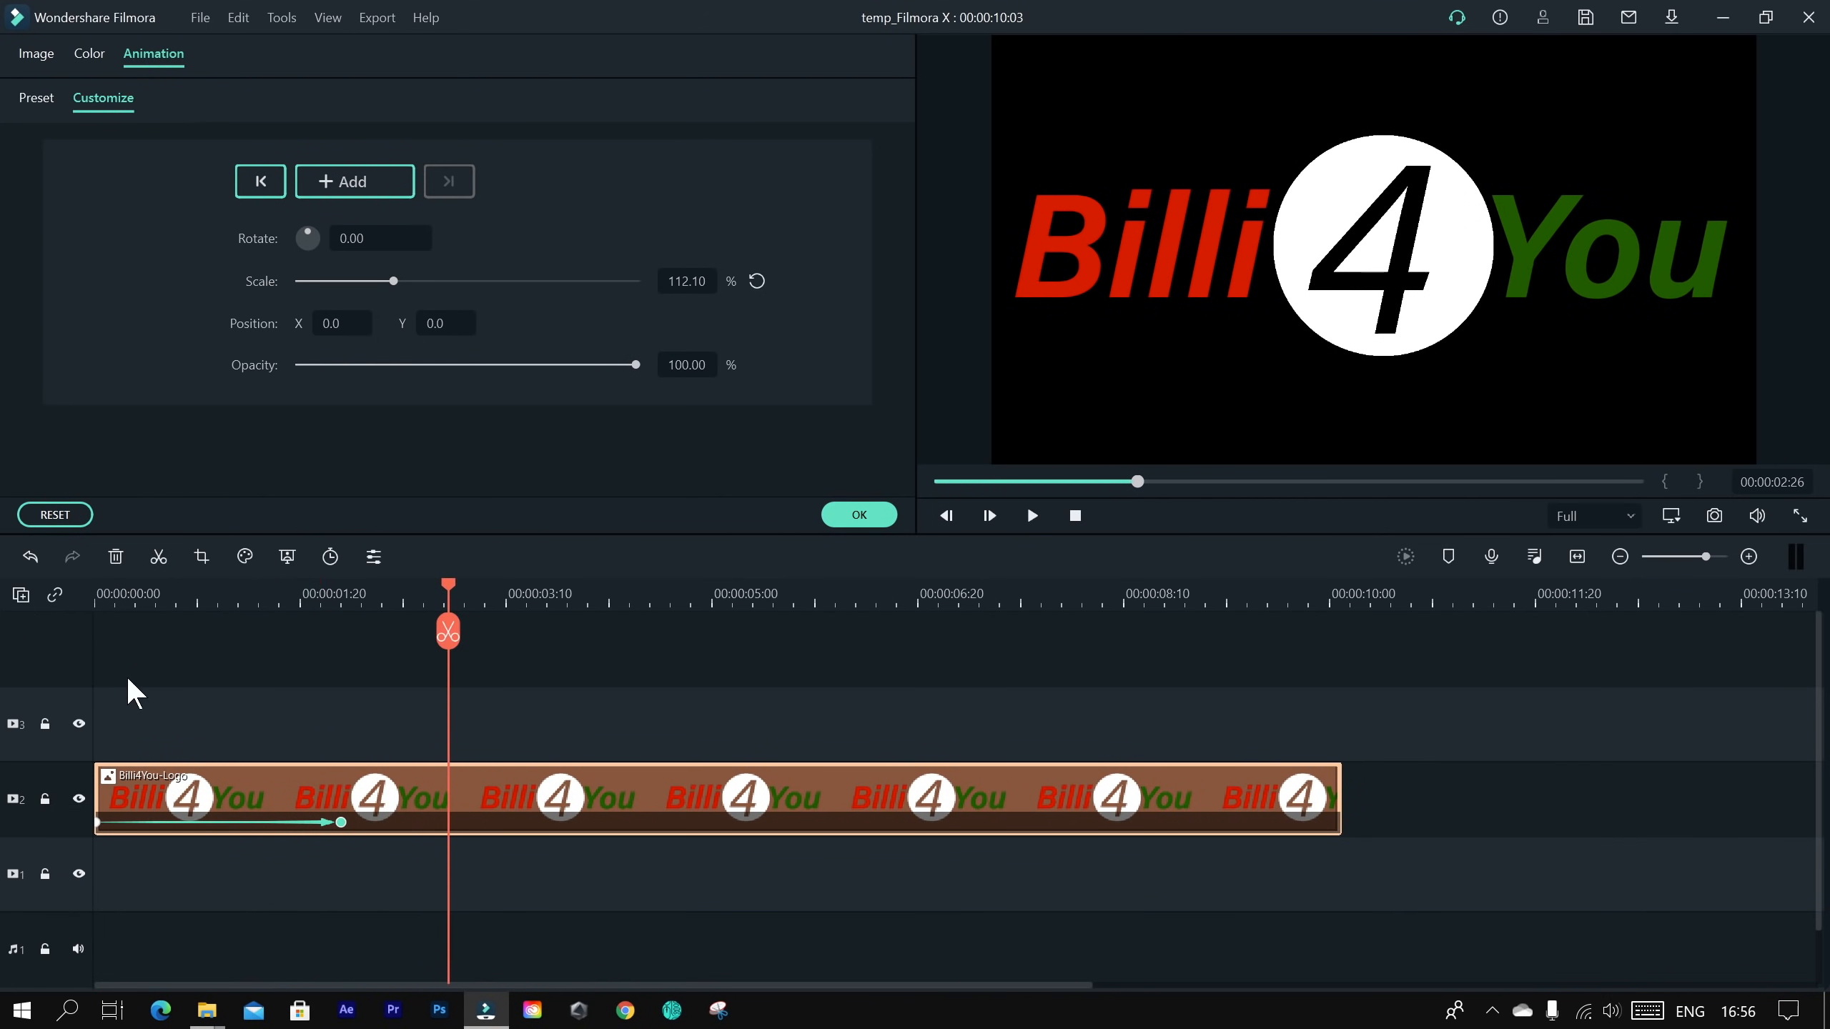
Step: Add a keyframe at 00:00:02:12 with the logo rotated to 360 degrees, and preview the spin
left_click(384, 608)
mouse_move(383, 581)
left_mouse_down()
mouse_move(408, 581)
mouse_move(336, 585)
mouse_move(393, 602)
left_mouse_up()
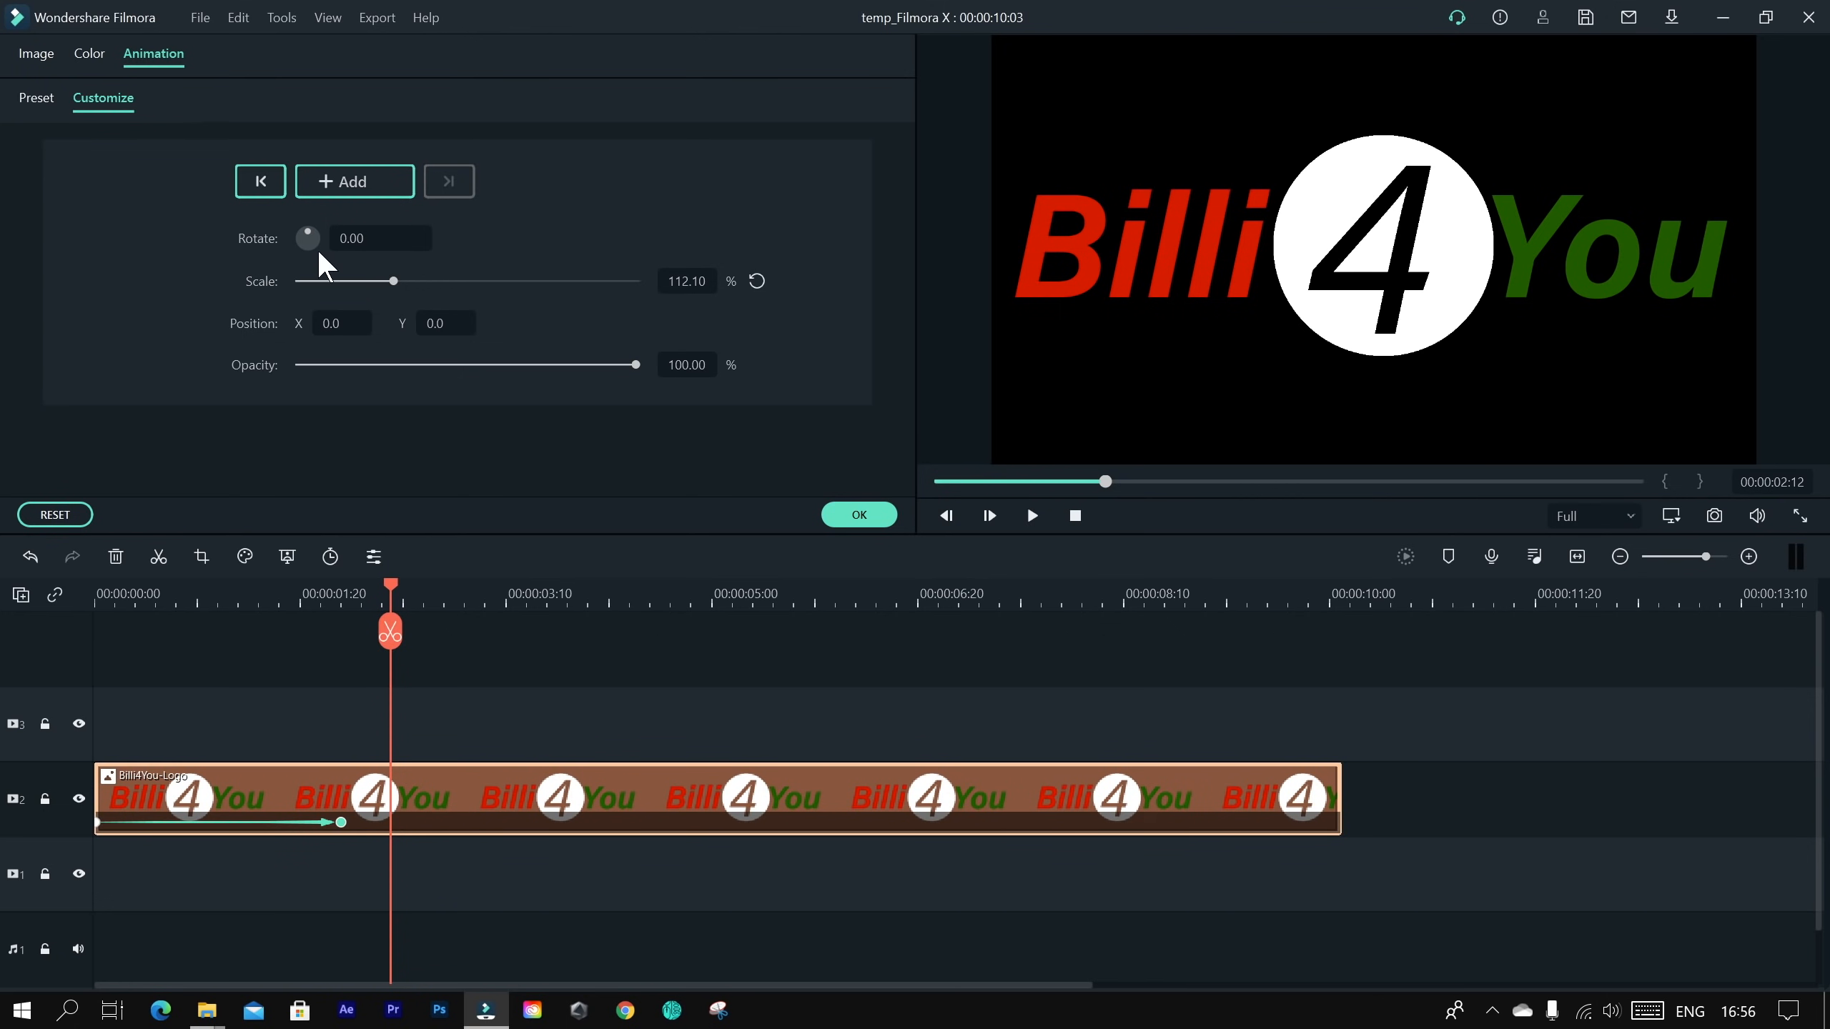
left_click(414, 248)
type("265")
type("365")
key("Return")
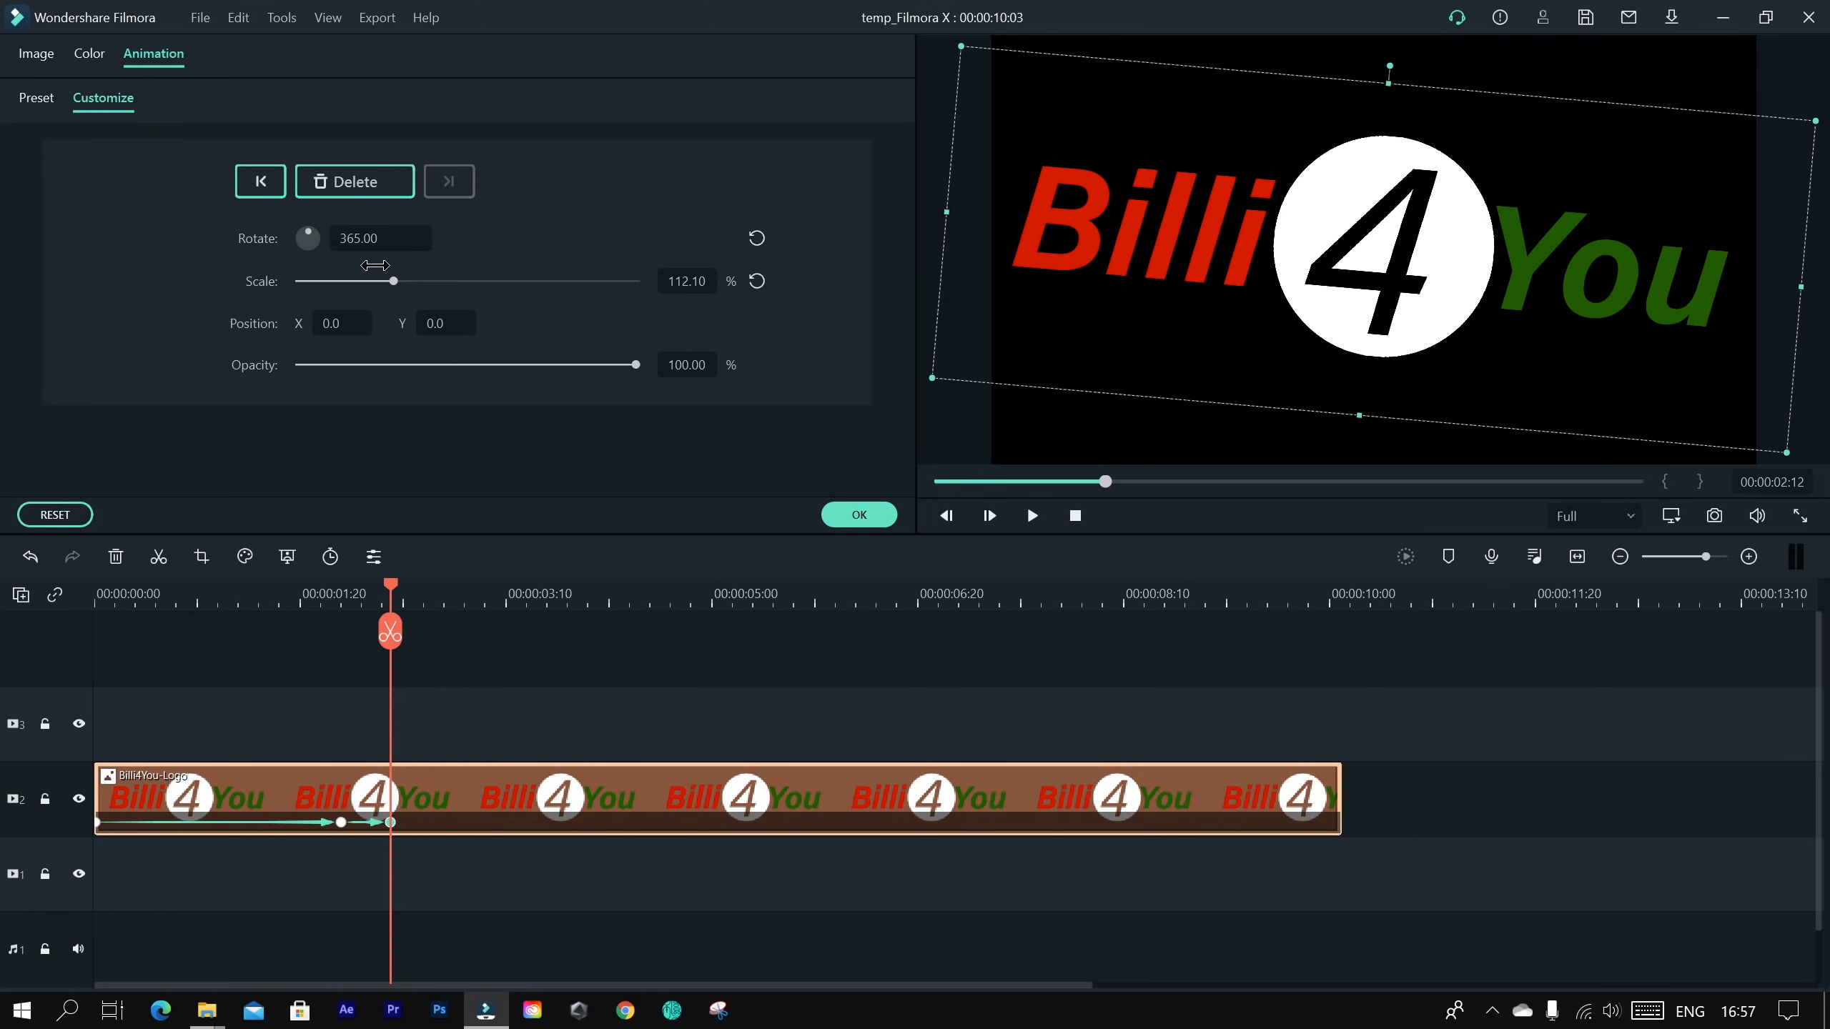
left_click_drag(376, 248, 372, 247)
left_click_drag(367, 595, 272, 591)
key("space")
key("space")
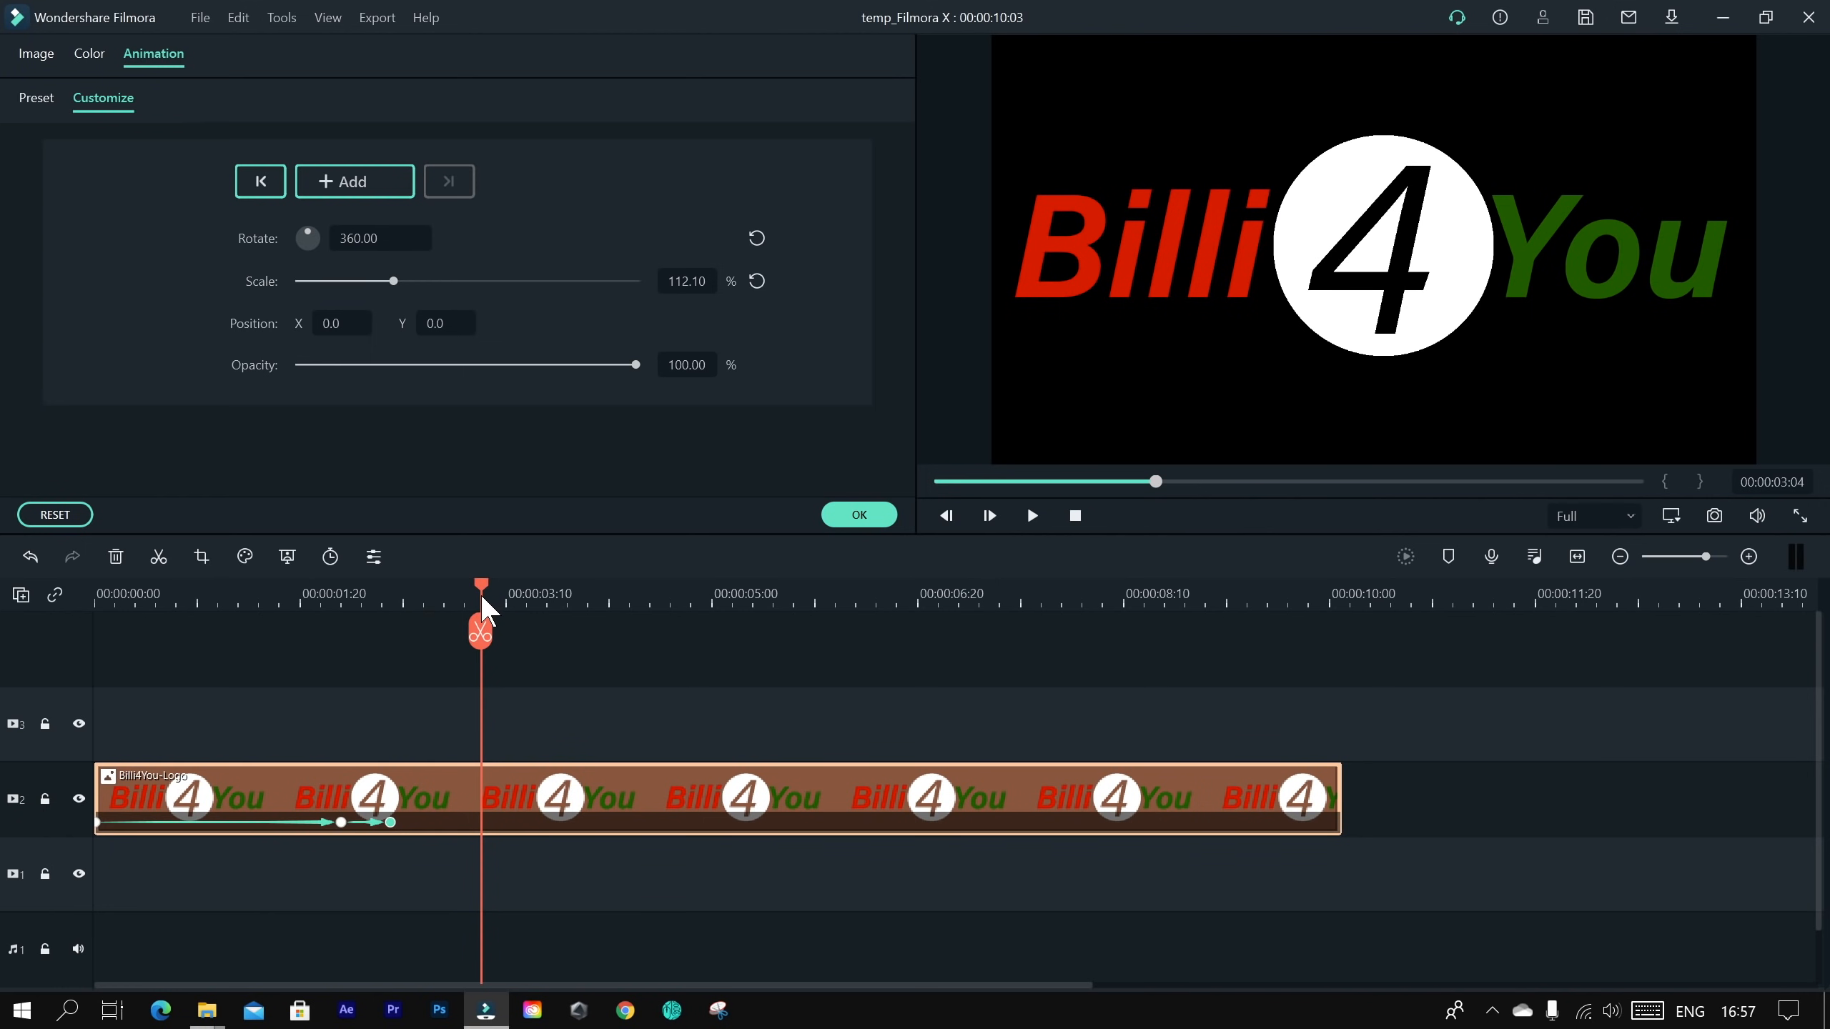
Step: Keyframe a logo scale pulse: hold at 00:00:02:20, 118.10% at 00:00:02:29 and 107.10% at 00:00:03:04
left_click_drag(481, 594, 428, 649)
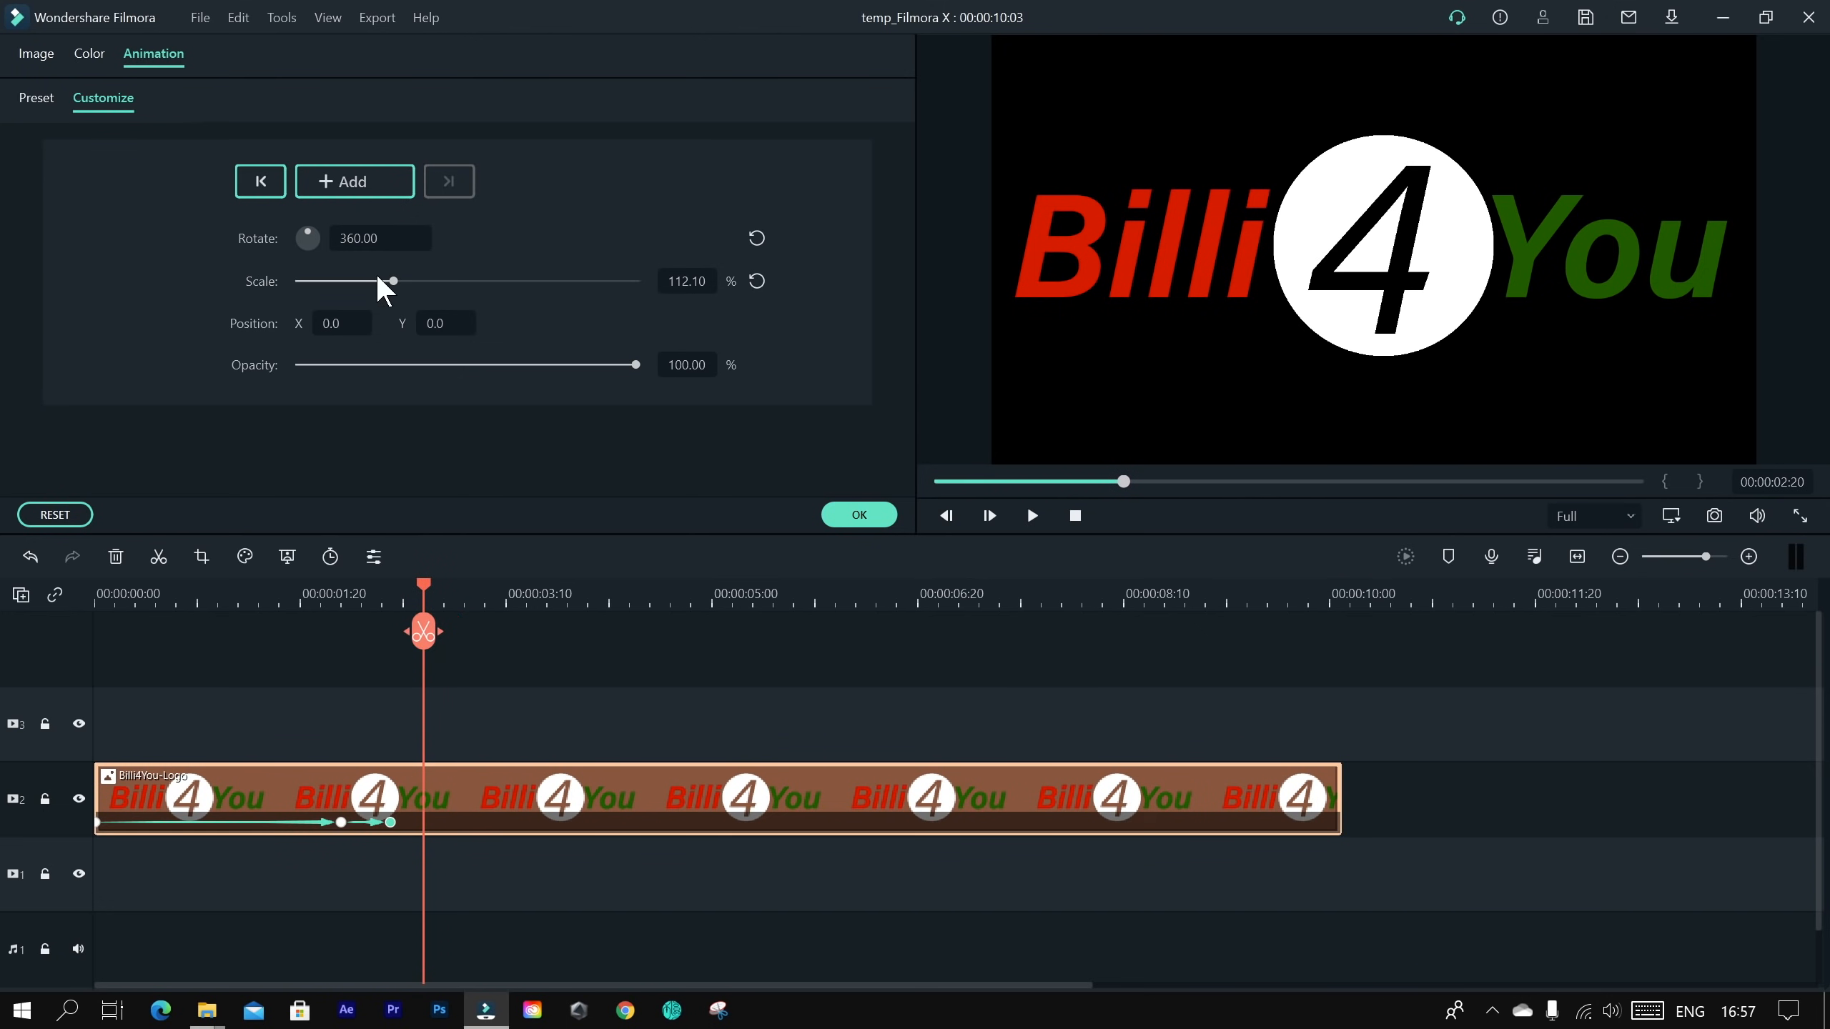
left_click(354, 187)
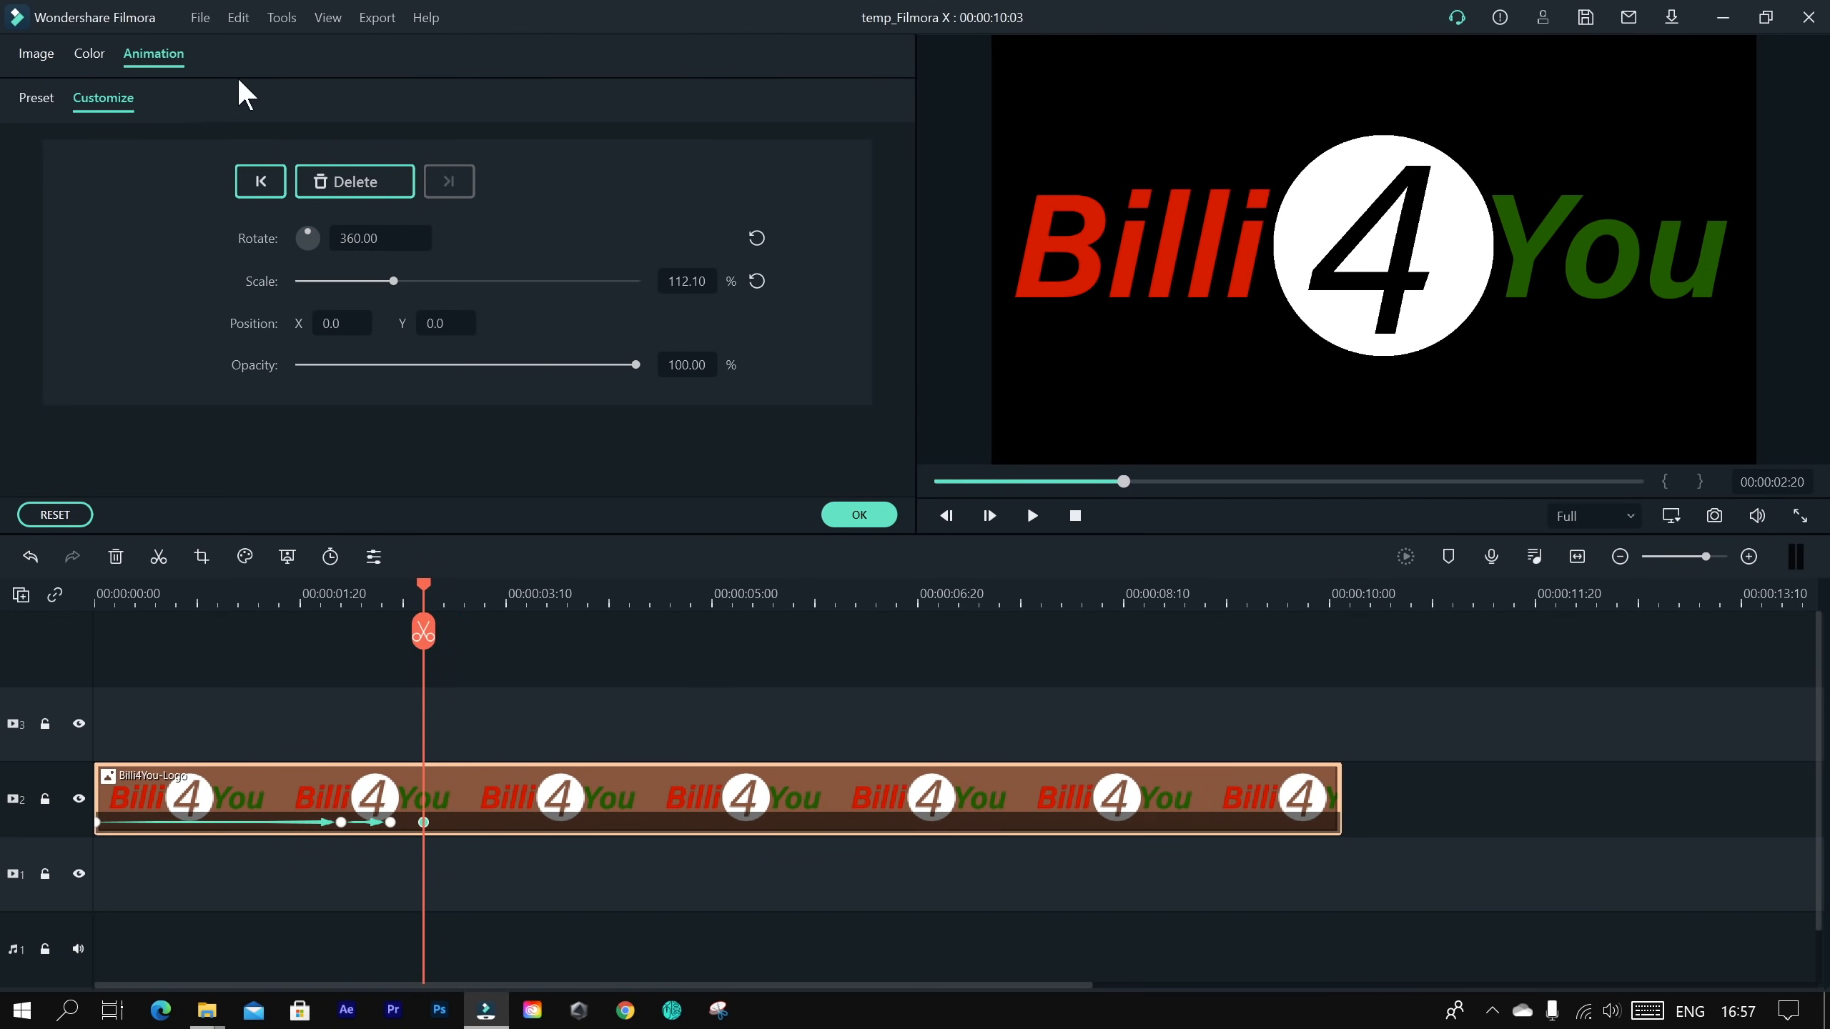
left_click_drag(430, 593, 464, 619)
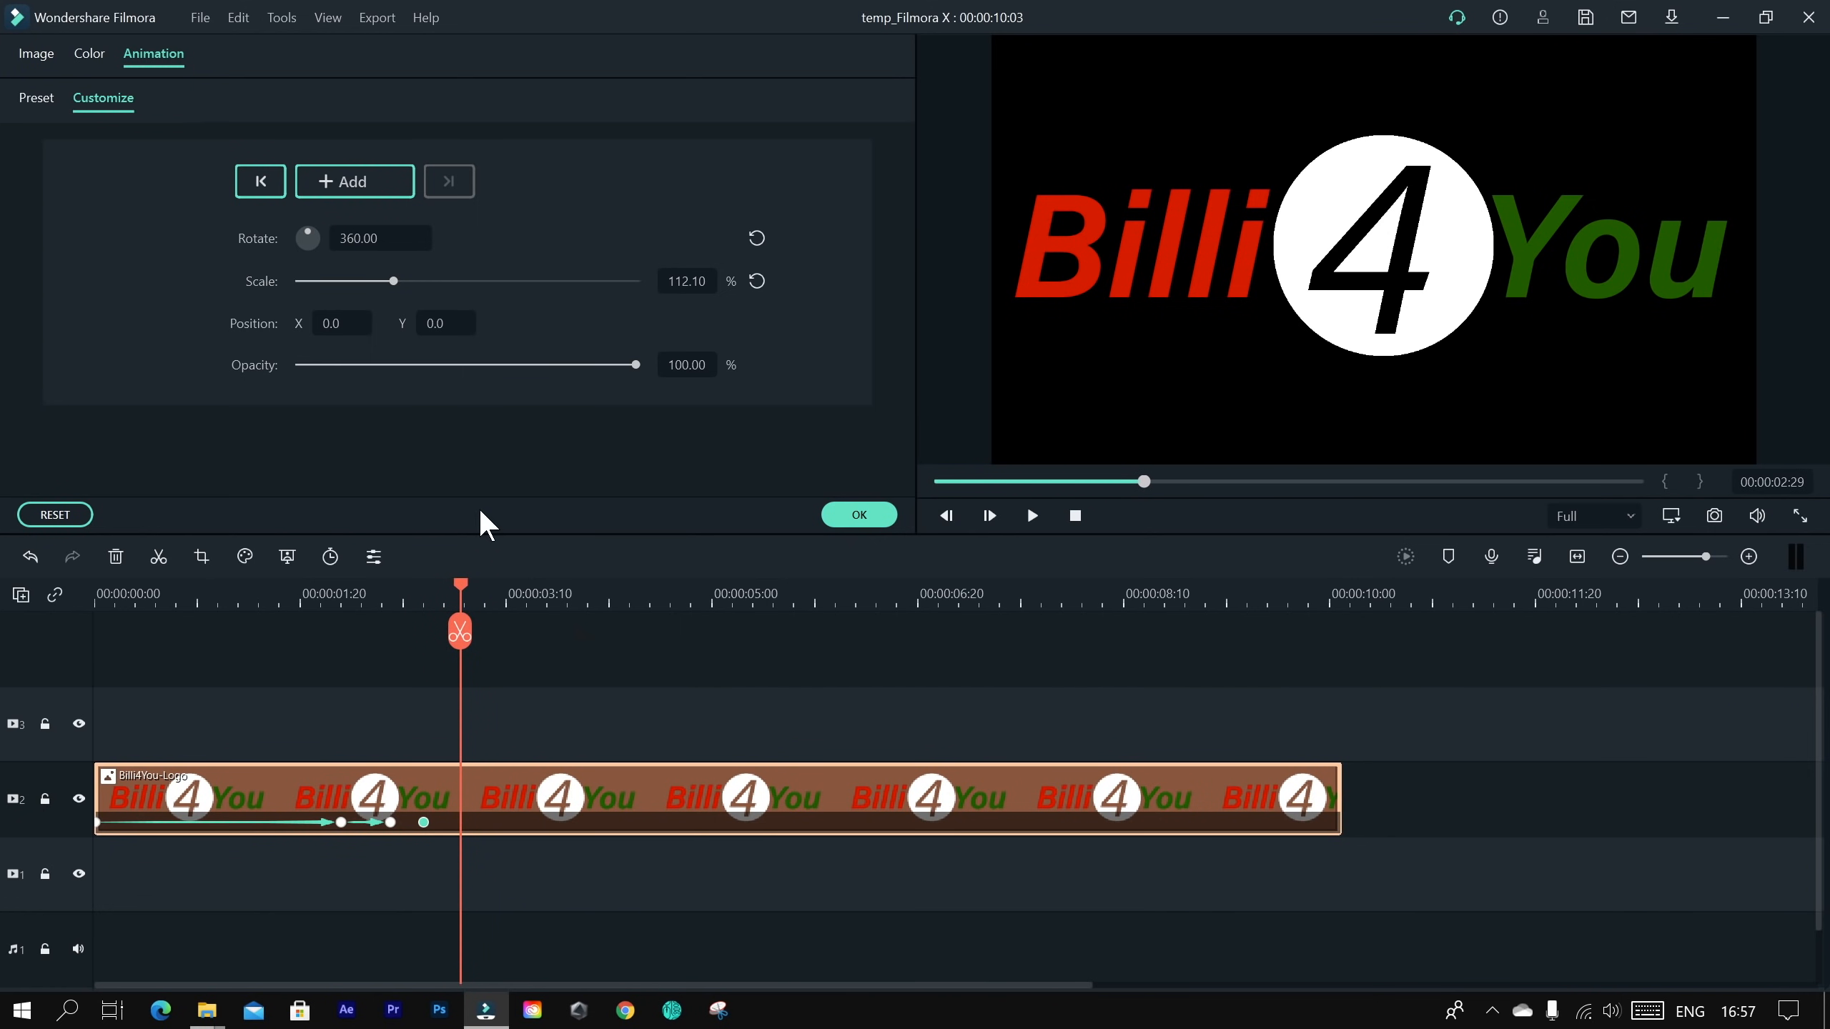
left_click_drag(683, 285, 688, 285)
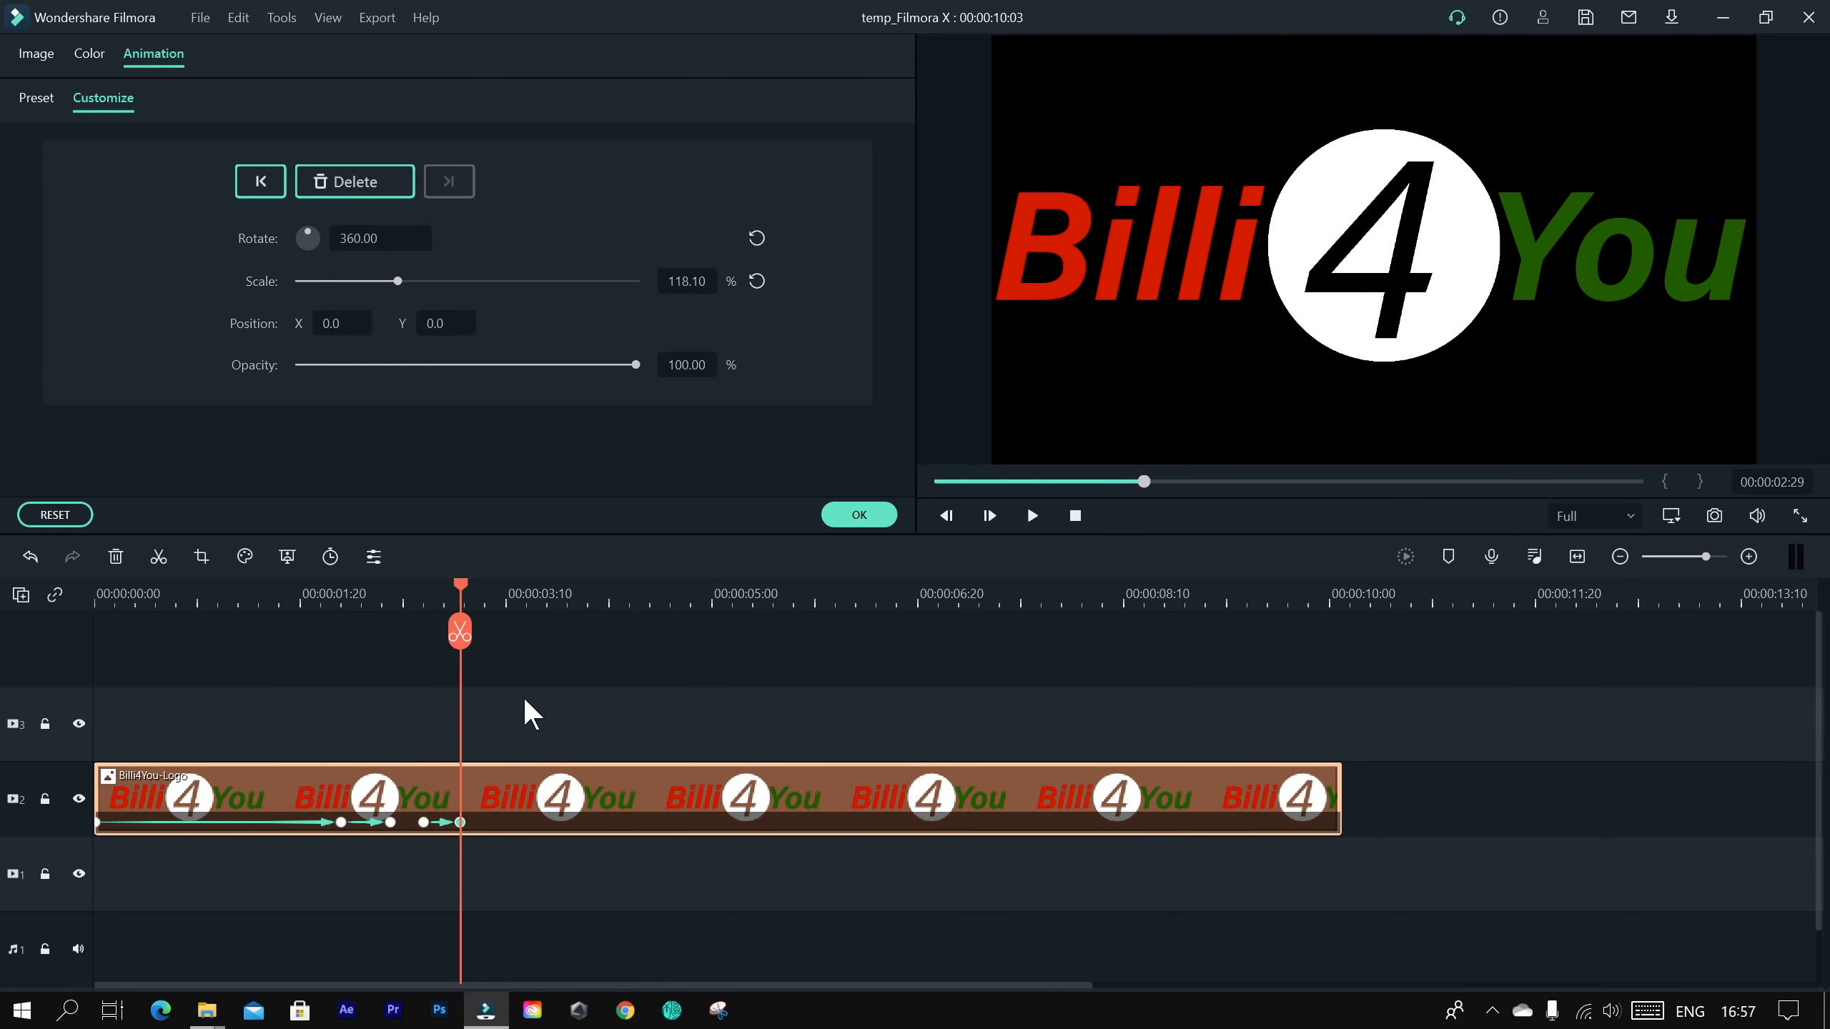
left_click_drag(459, 587, 484, 590)
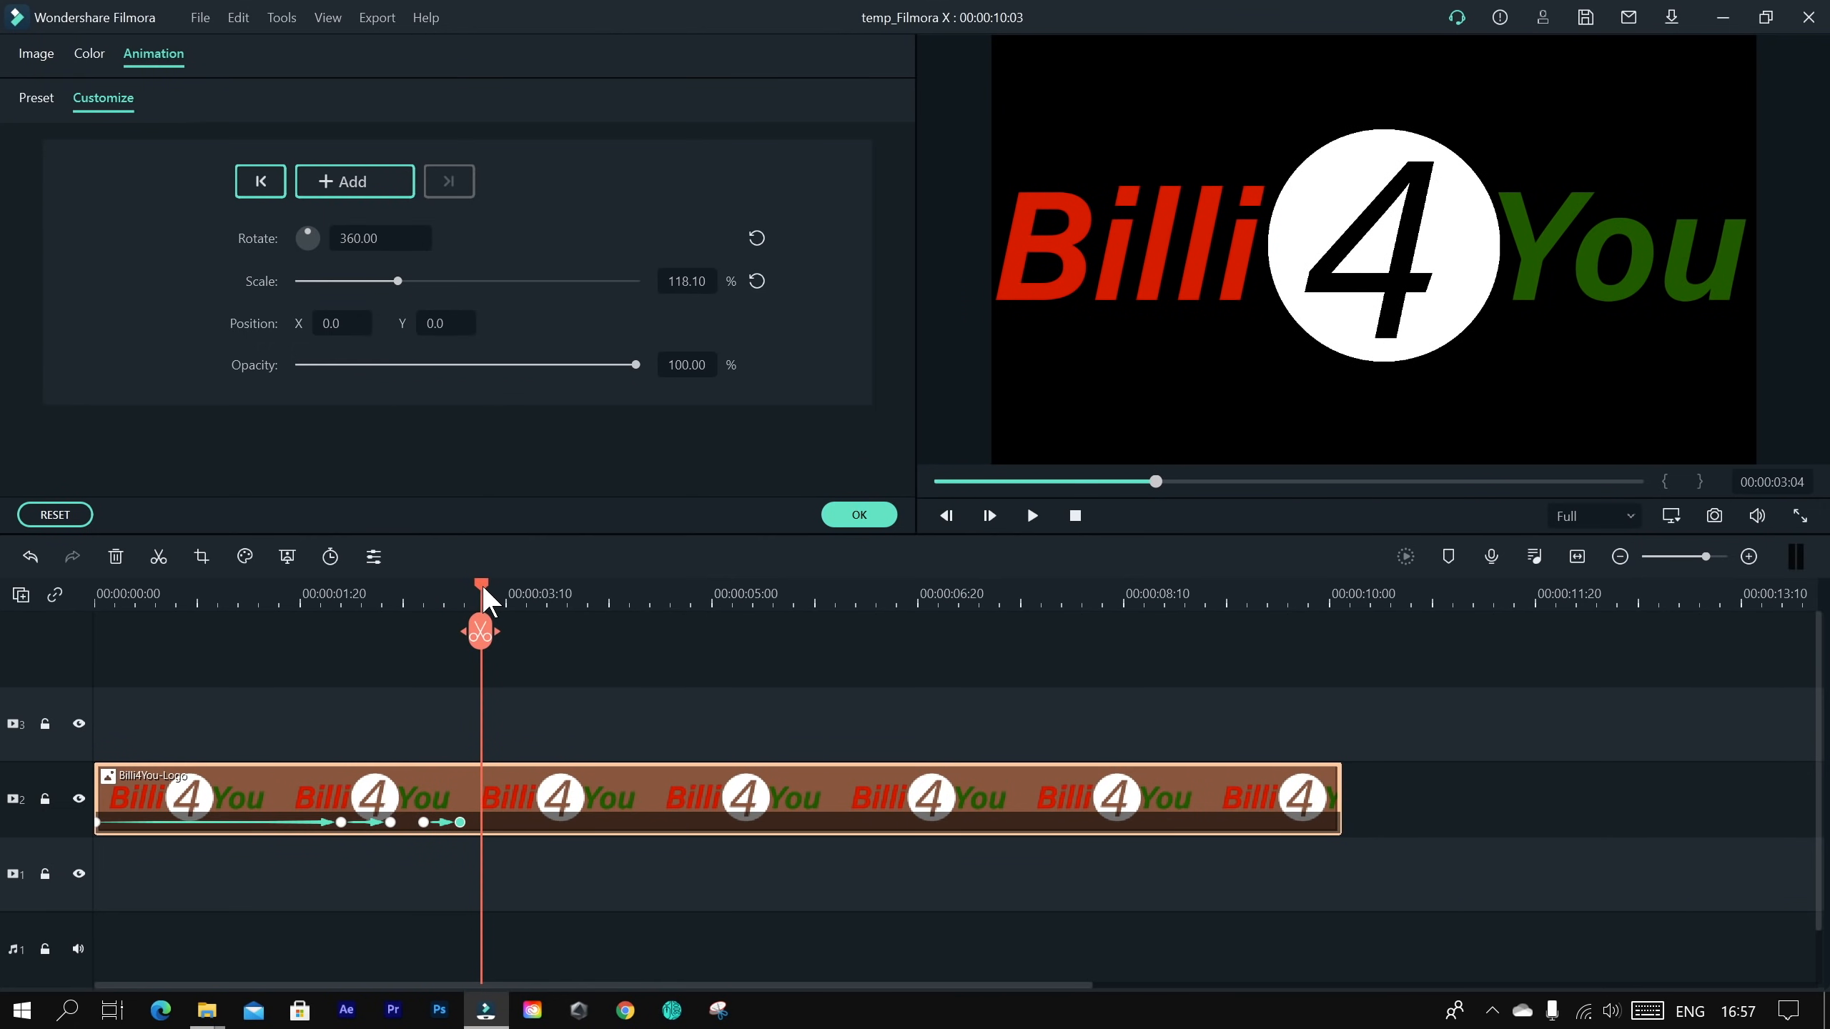
left_click_drag(695, 288, 685, 288)
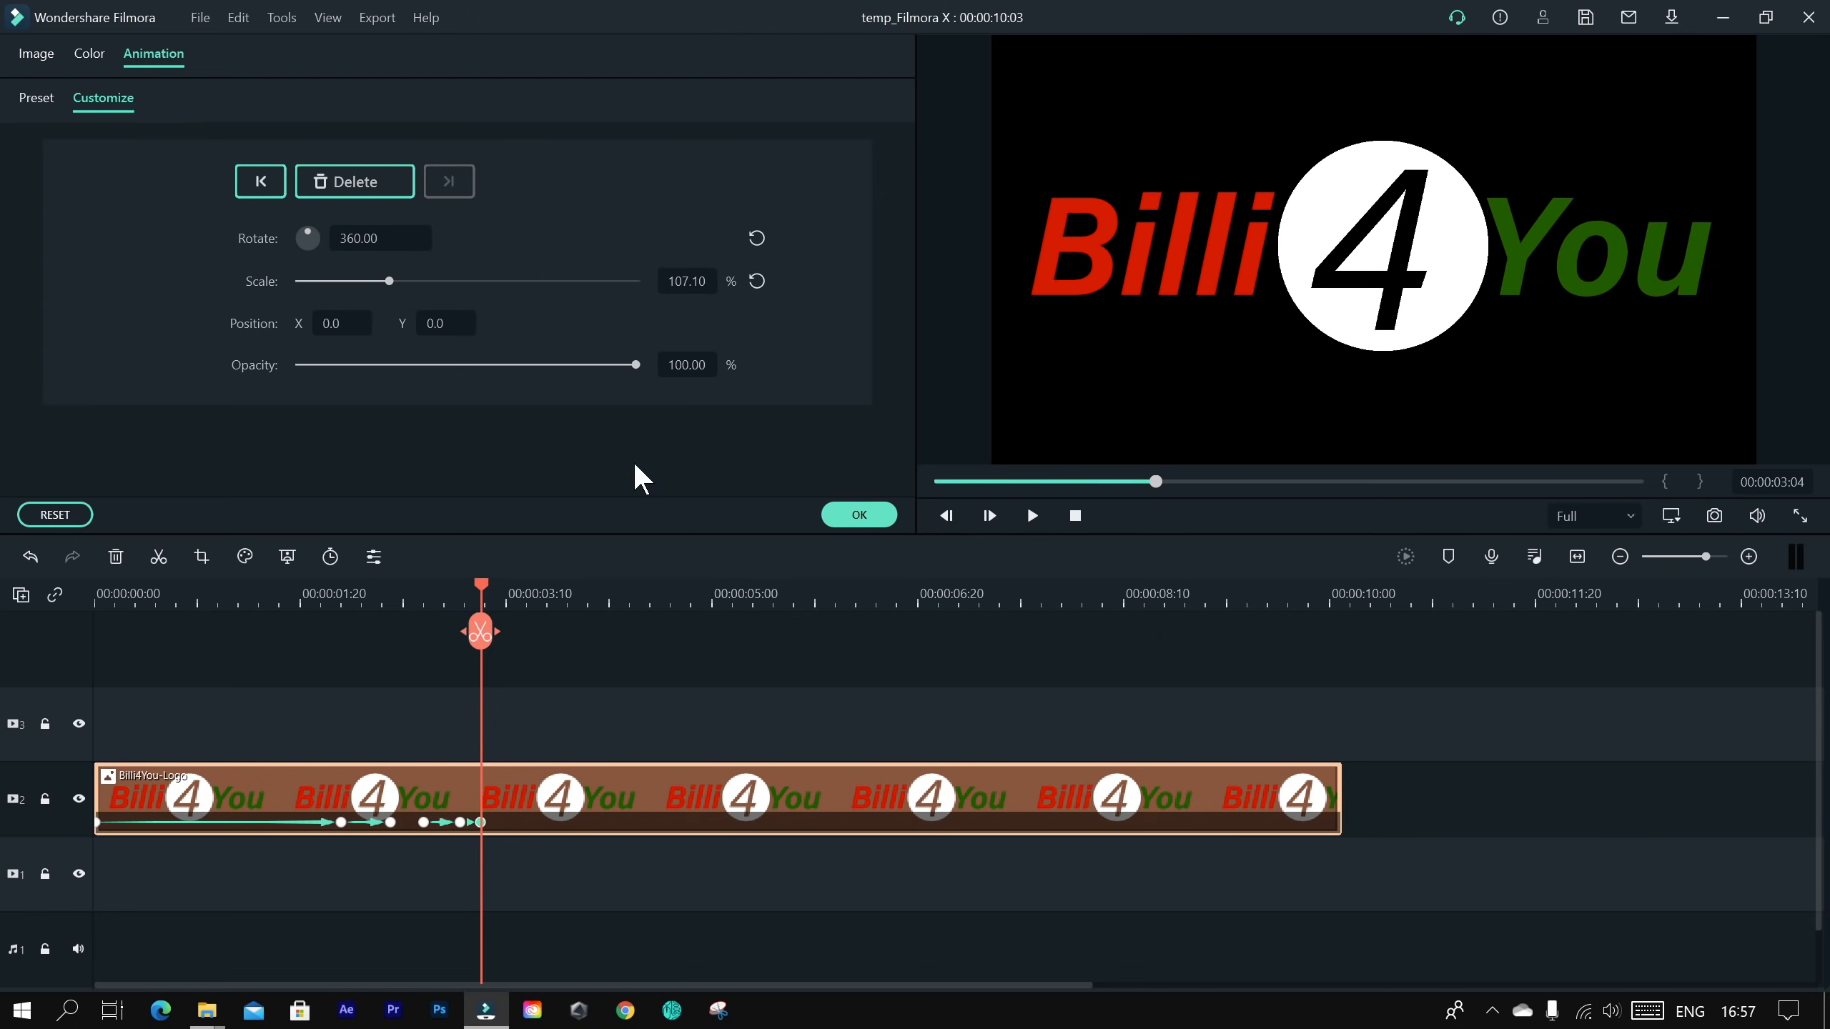
Step: Preview the scale pulse several times and play the logo's intro animation from the start
left_click(422, 598)
key("space")
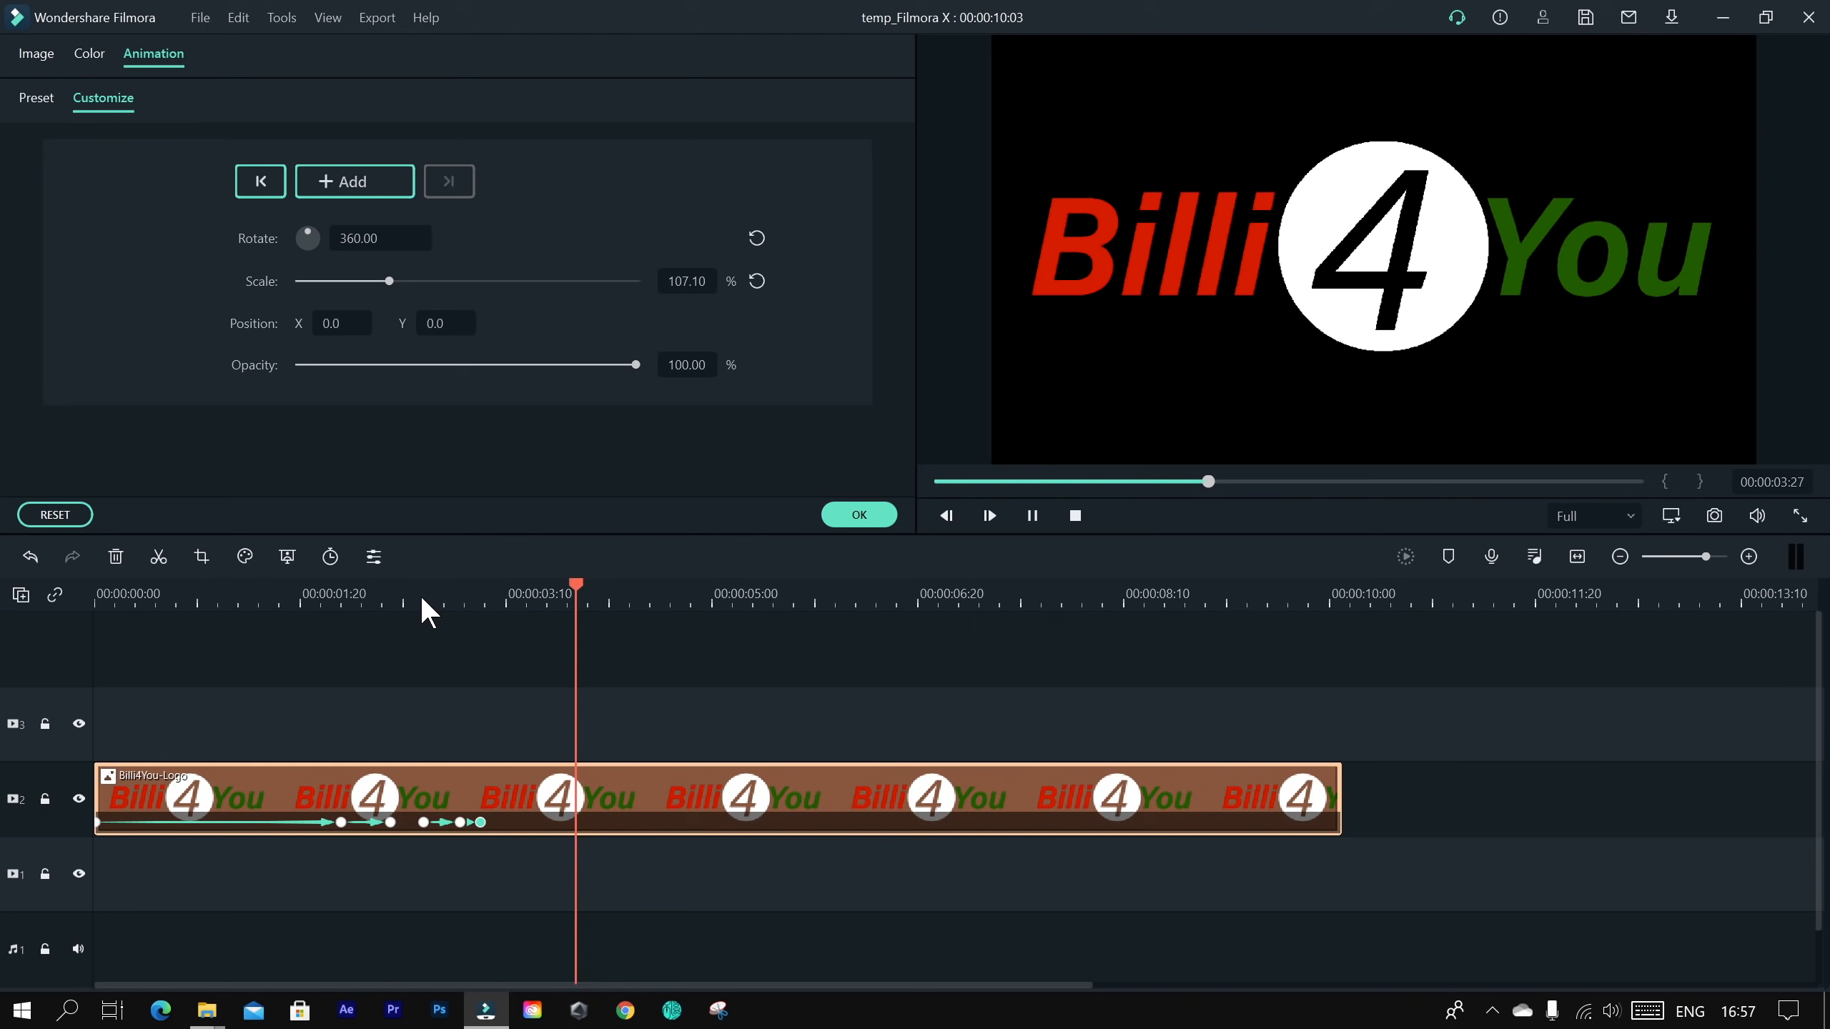
left_click(423, 600)
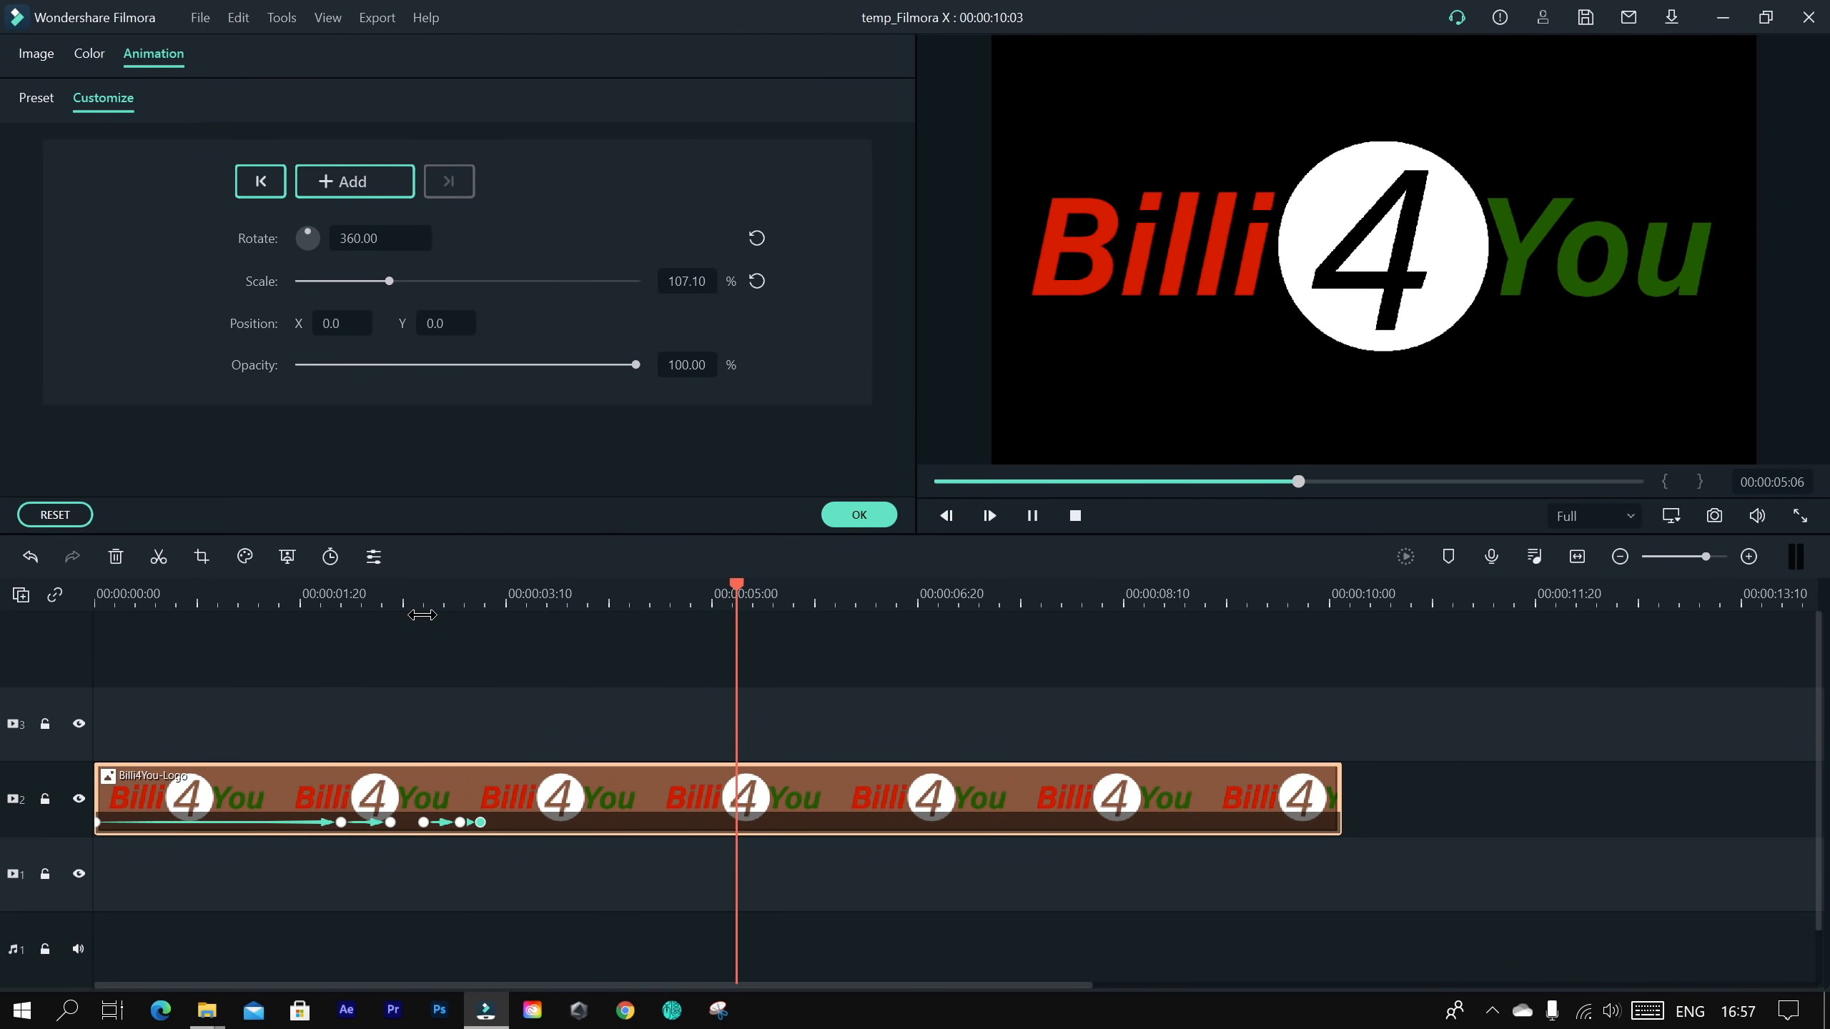
left_click(420, 609)
key("space")
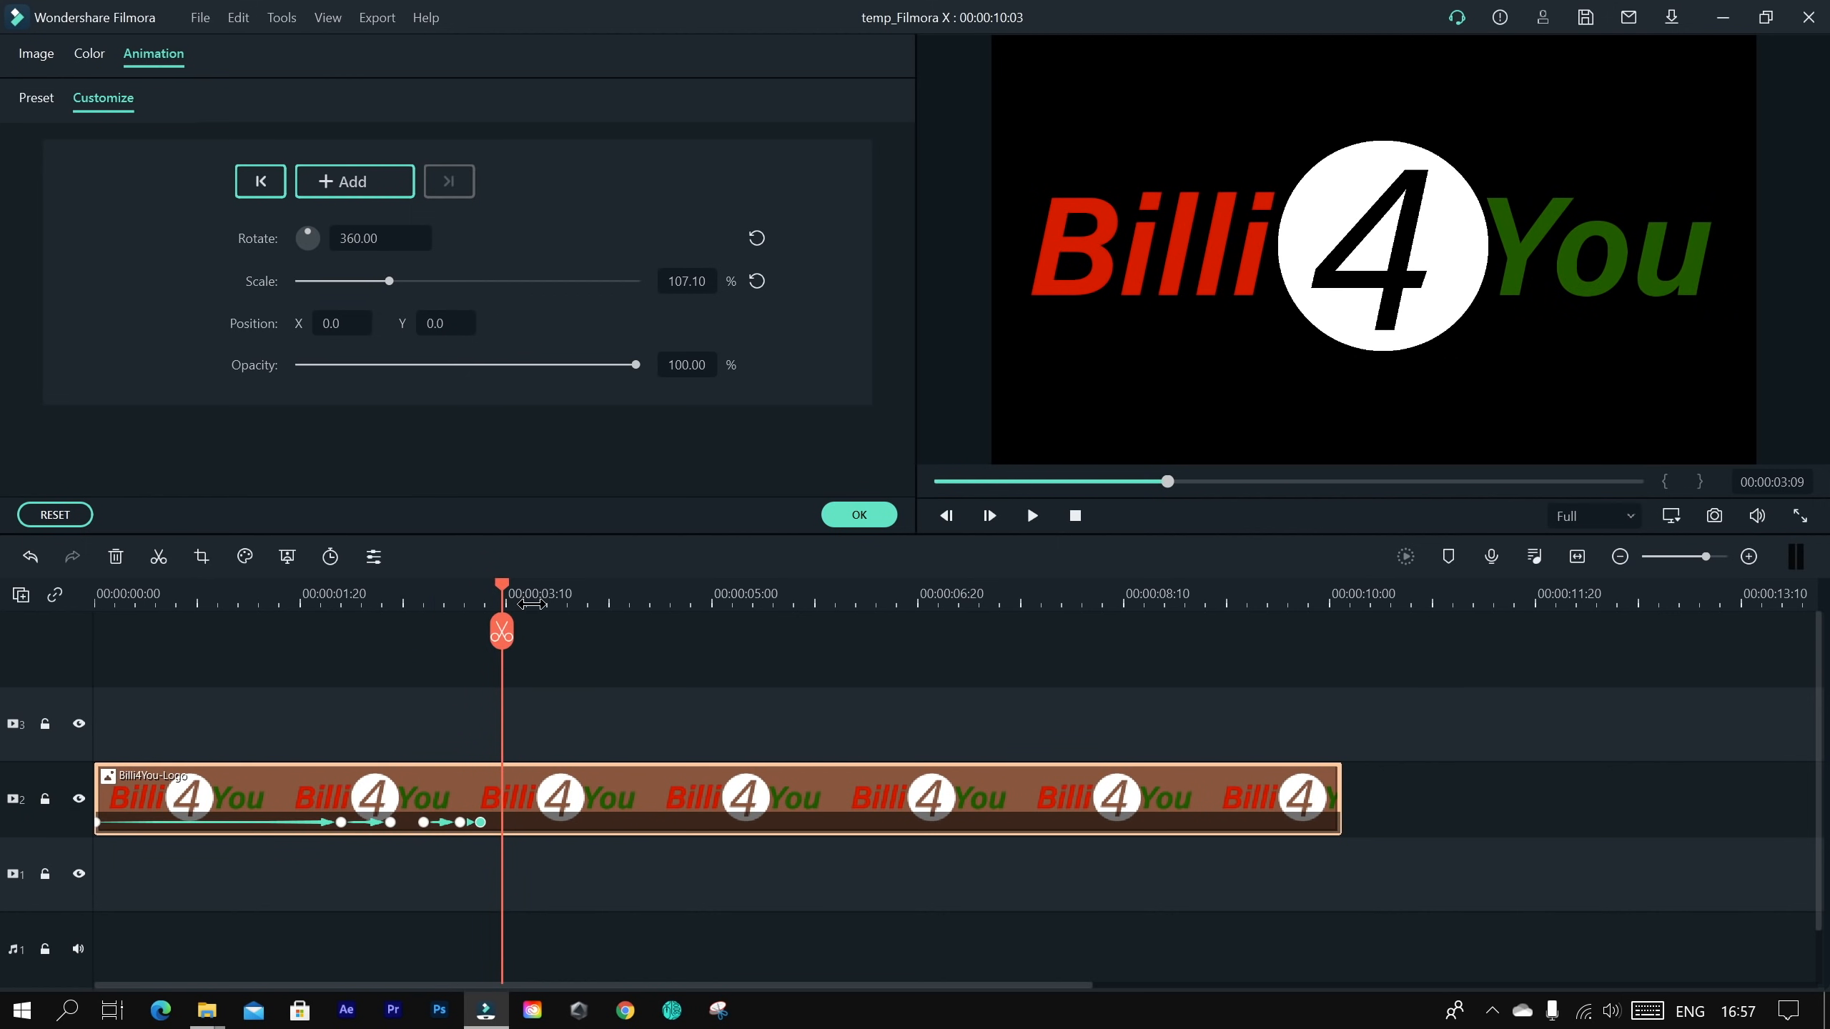
left_click_drag(507, 596, 4, 641)
key("space")
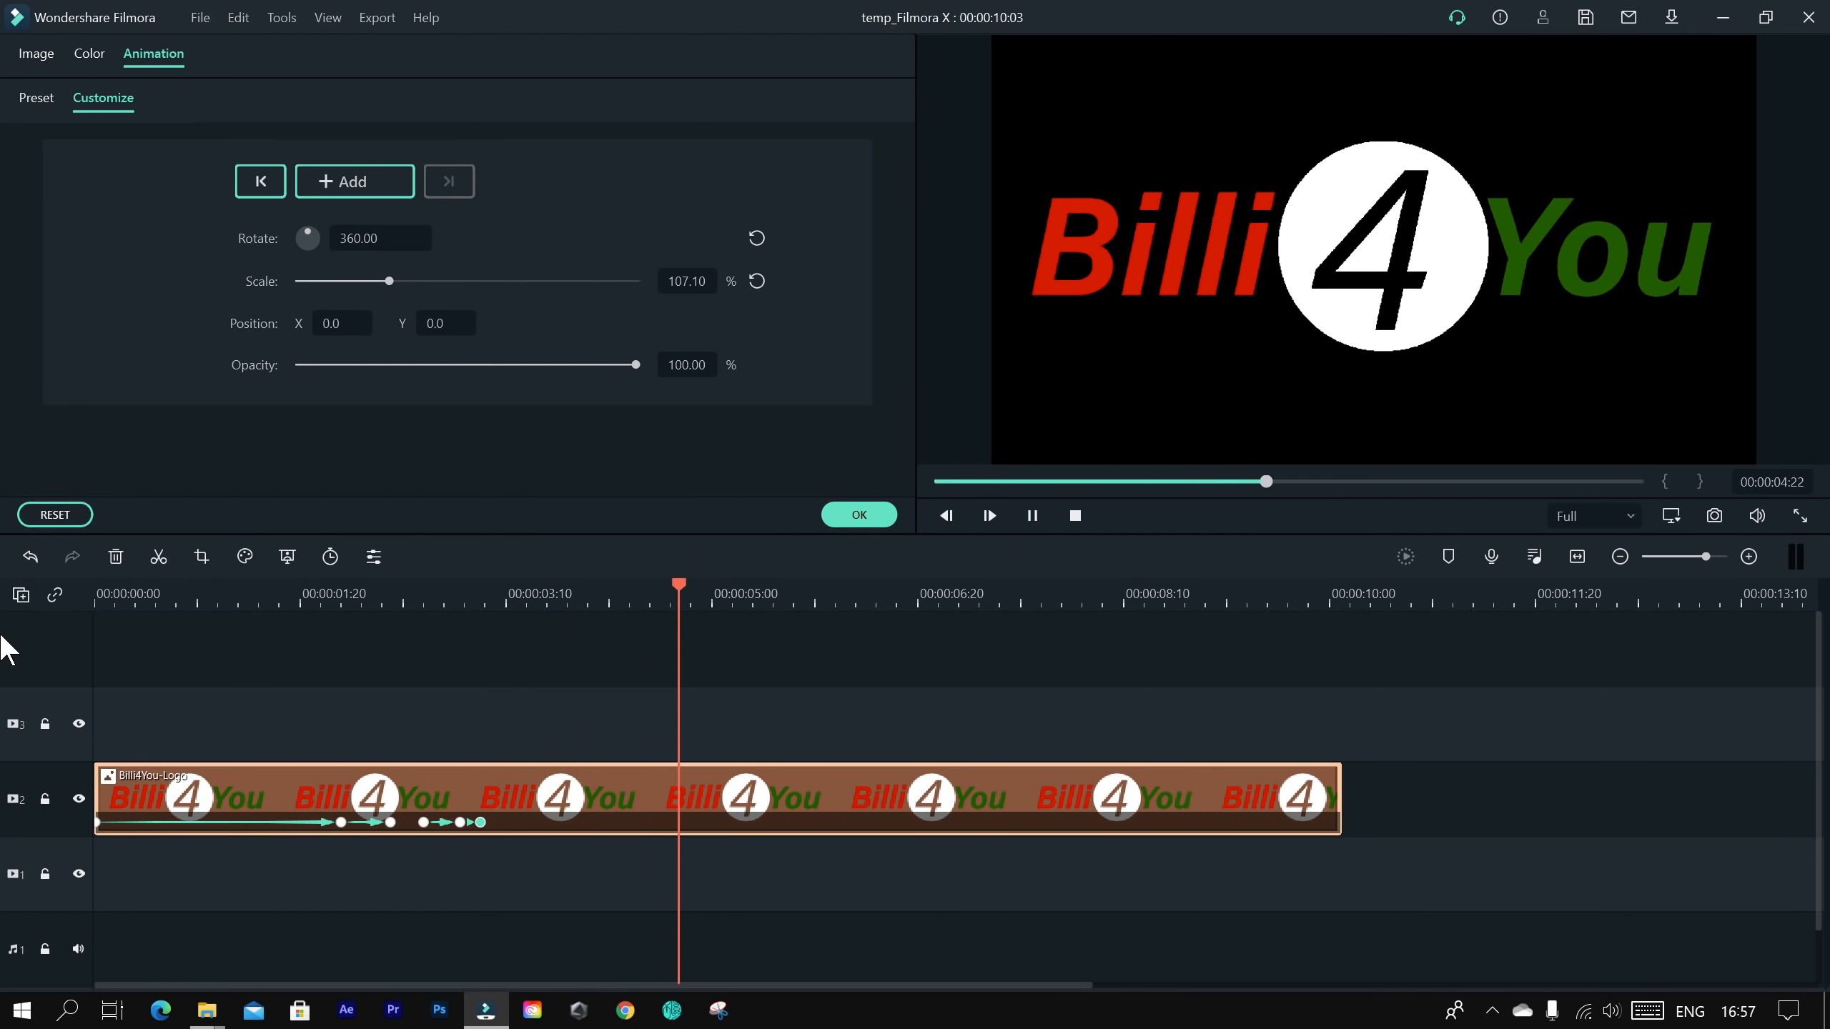
key("space")
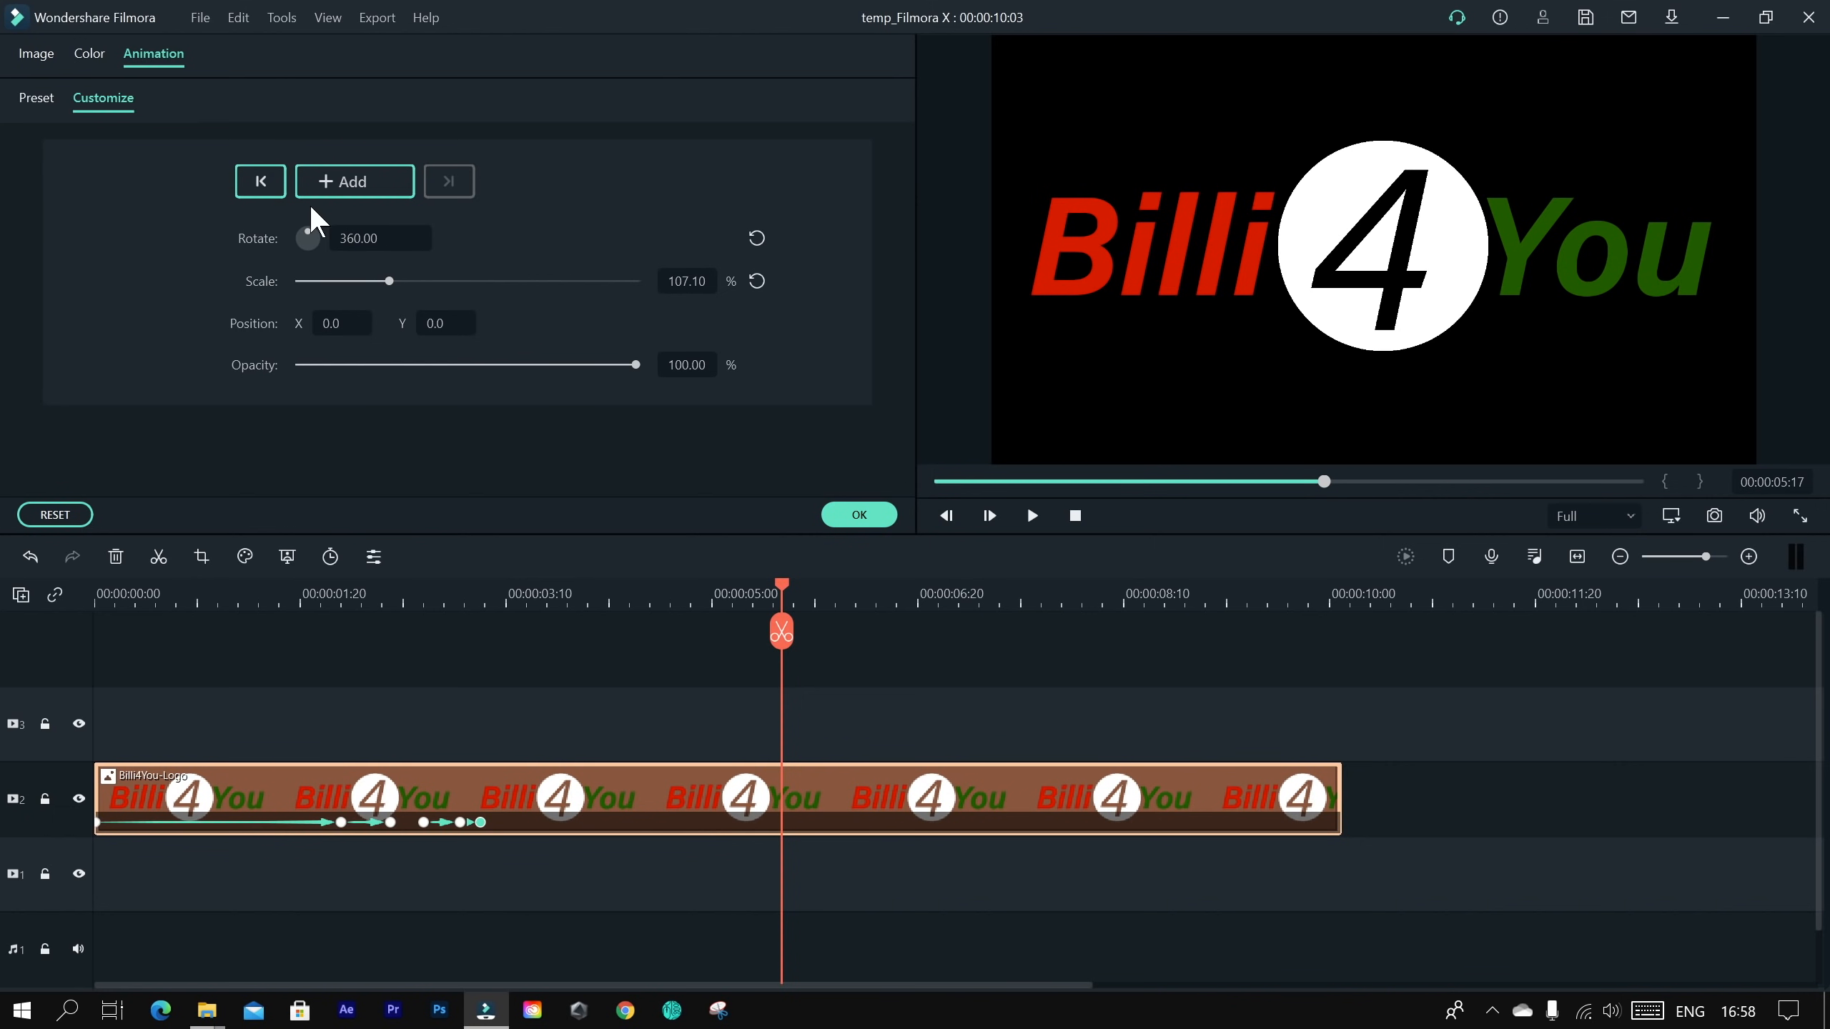
Step: Jump back through the logo's last two keyframes and forward again to review their settings
left_click(261, 182)
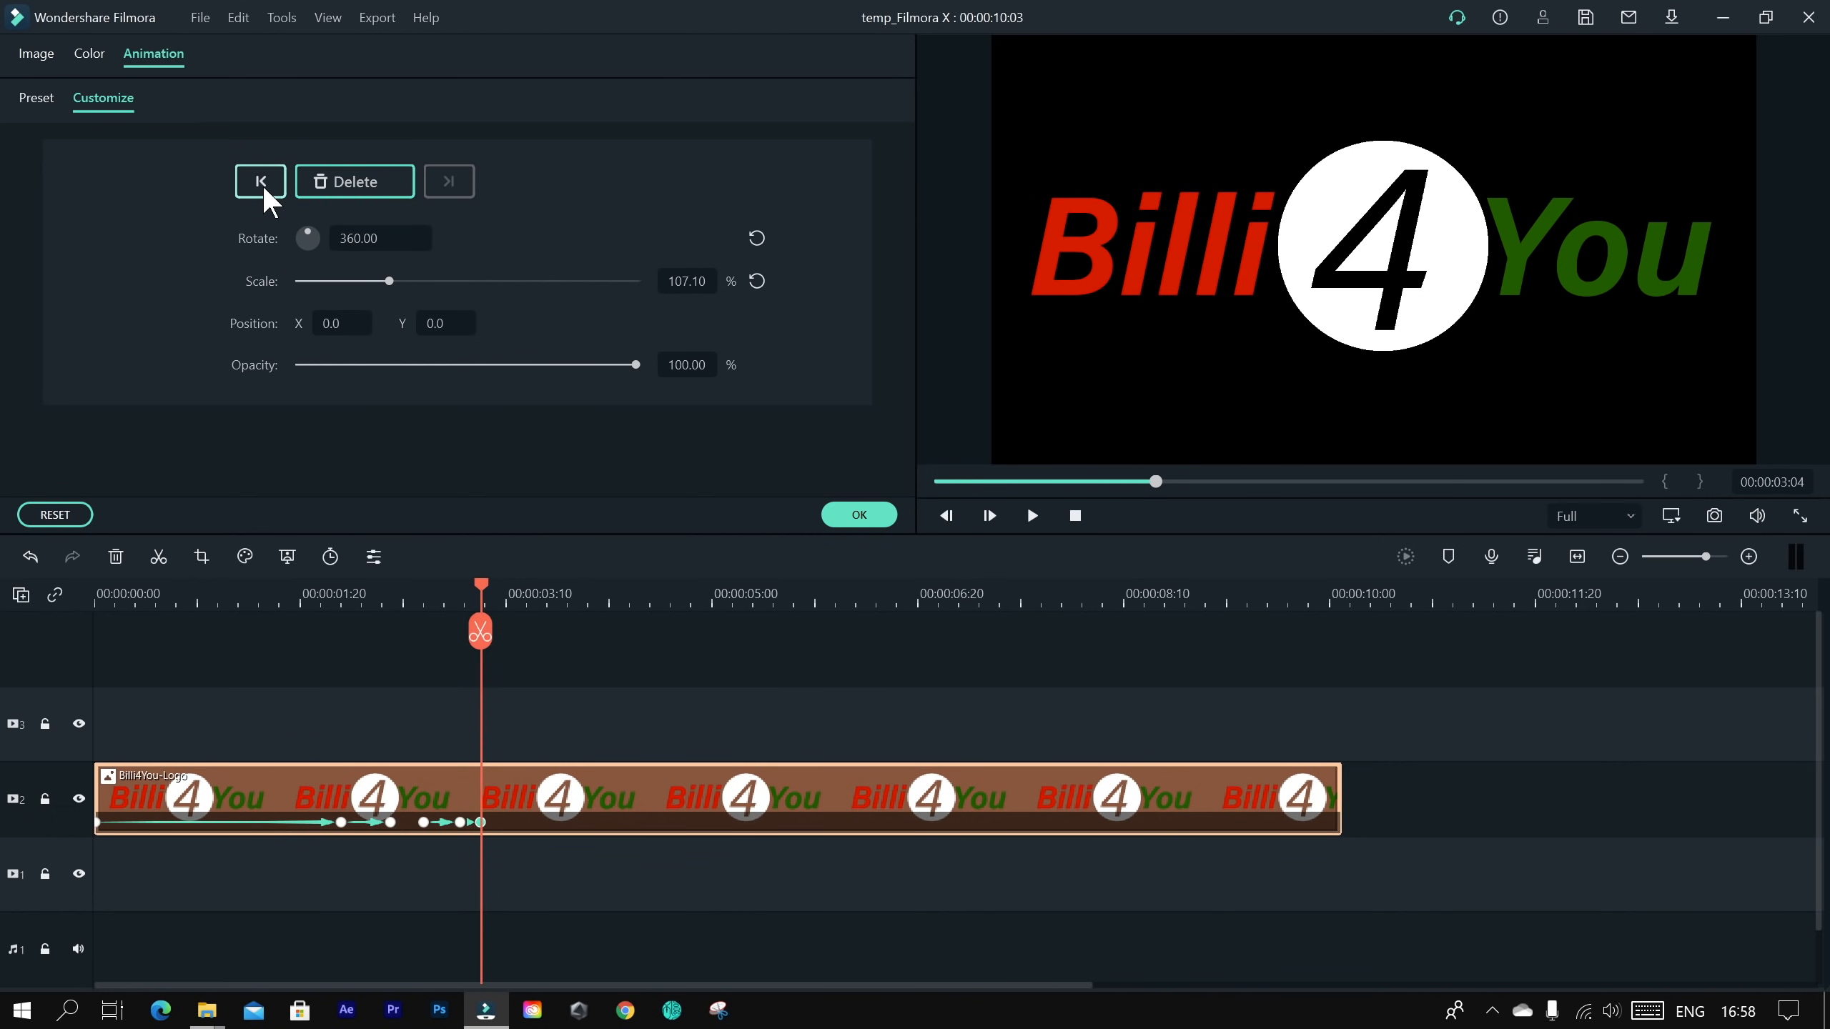
left_click(263, 185)
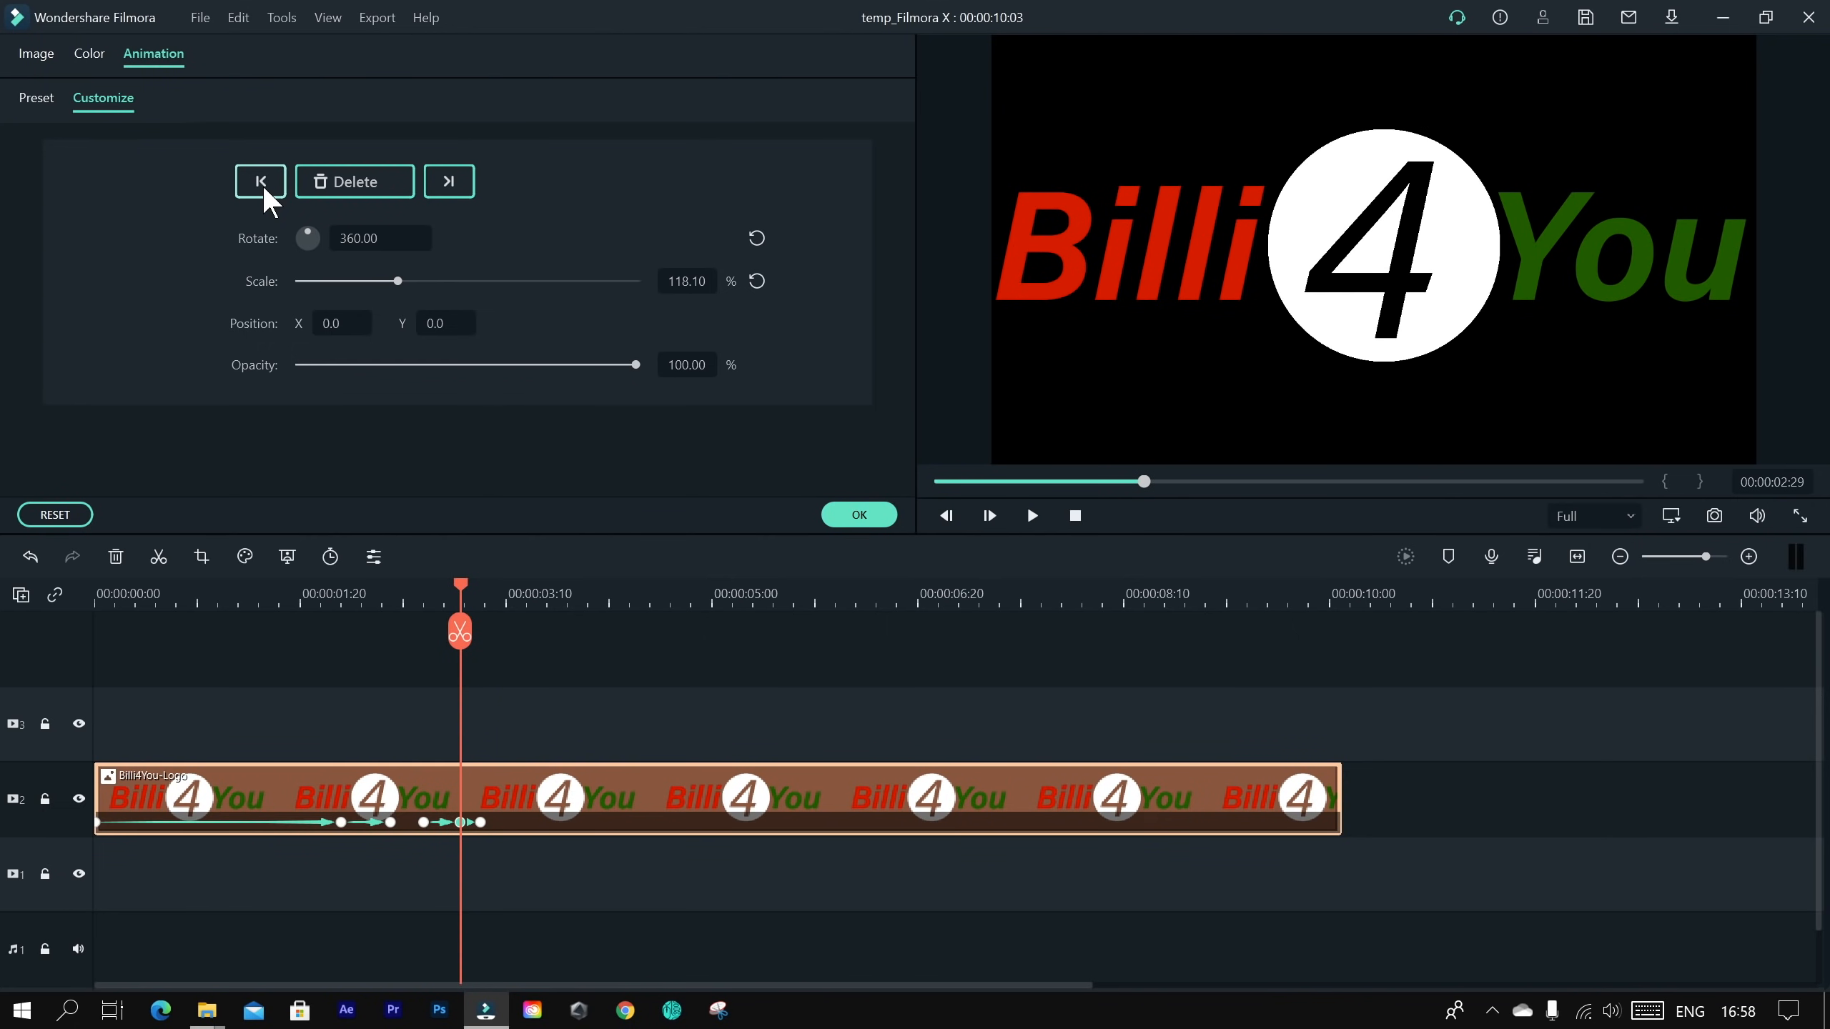
left_click(472, 179)
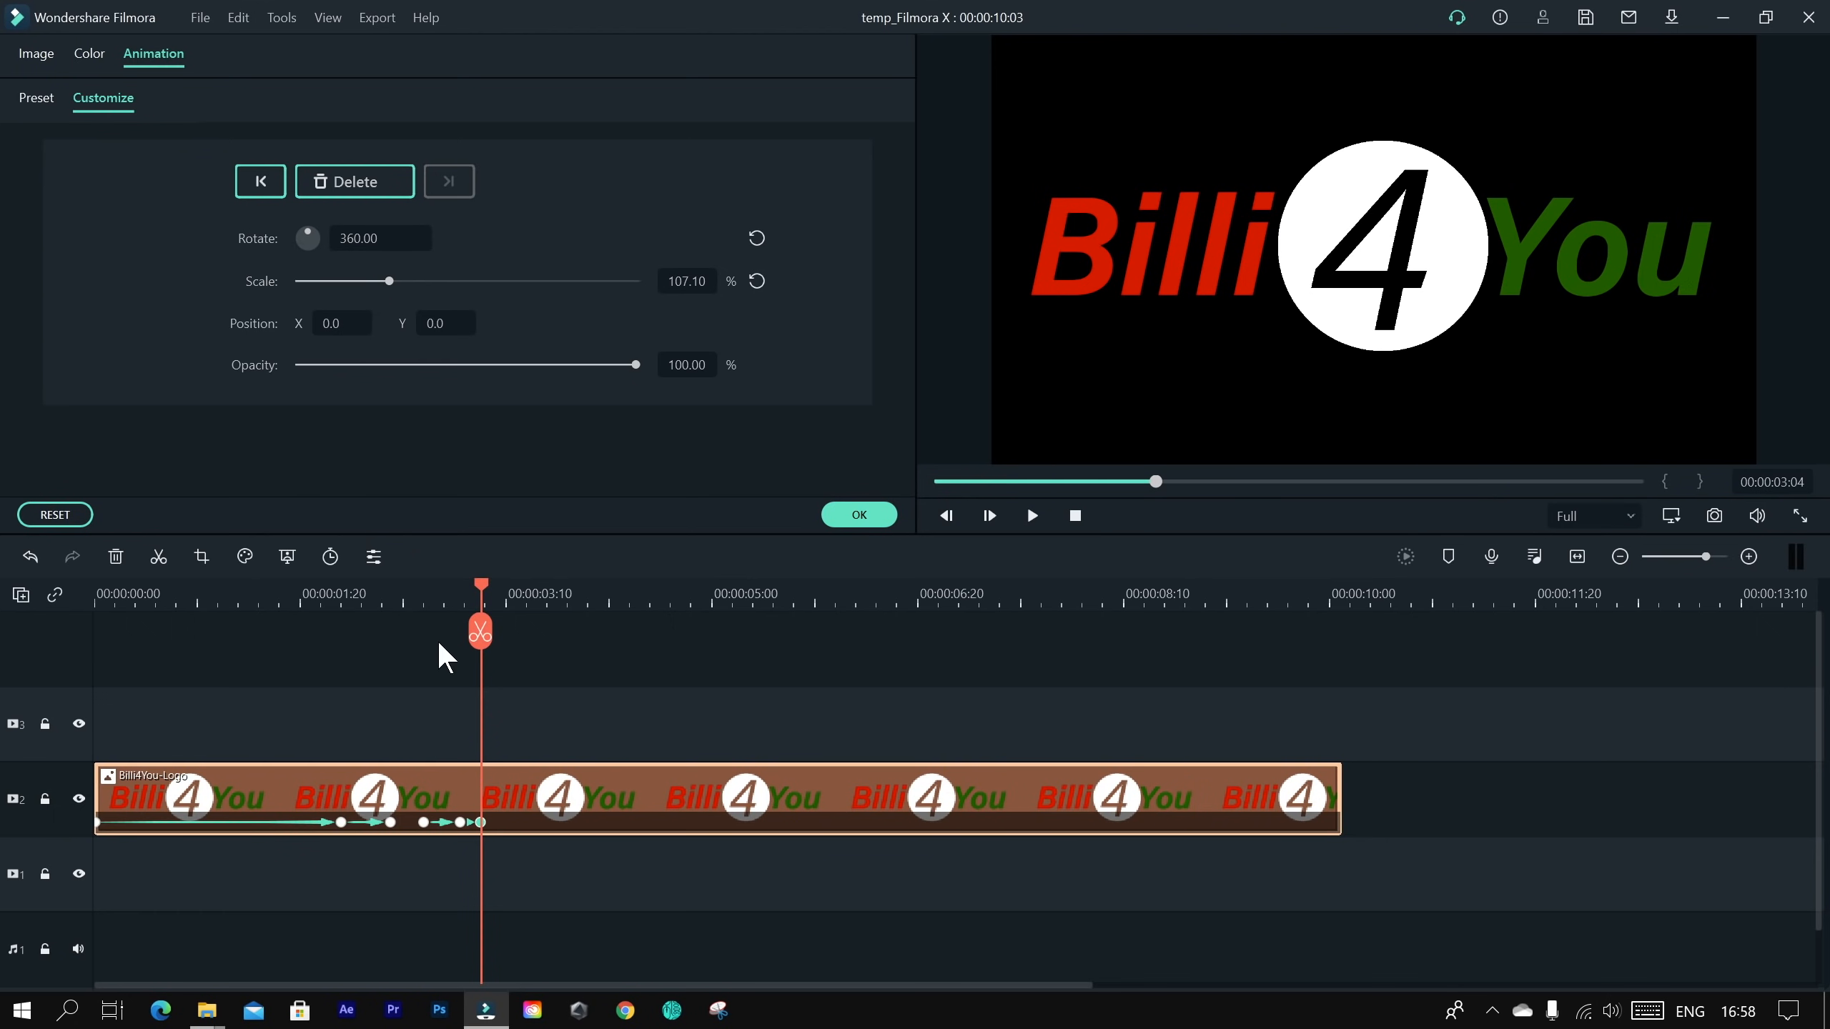
Step: Try a logo scale of 213.84% in a keyframe at 00:00:08:04 straight after the pulse
left_click_drag(478, 616, 1101, 655)
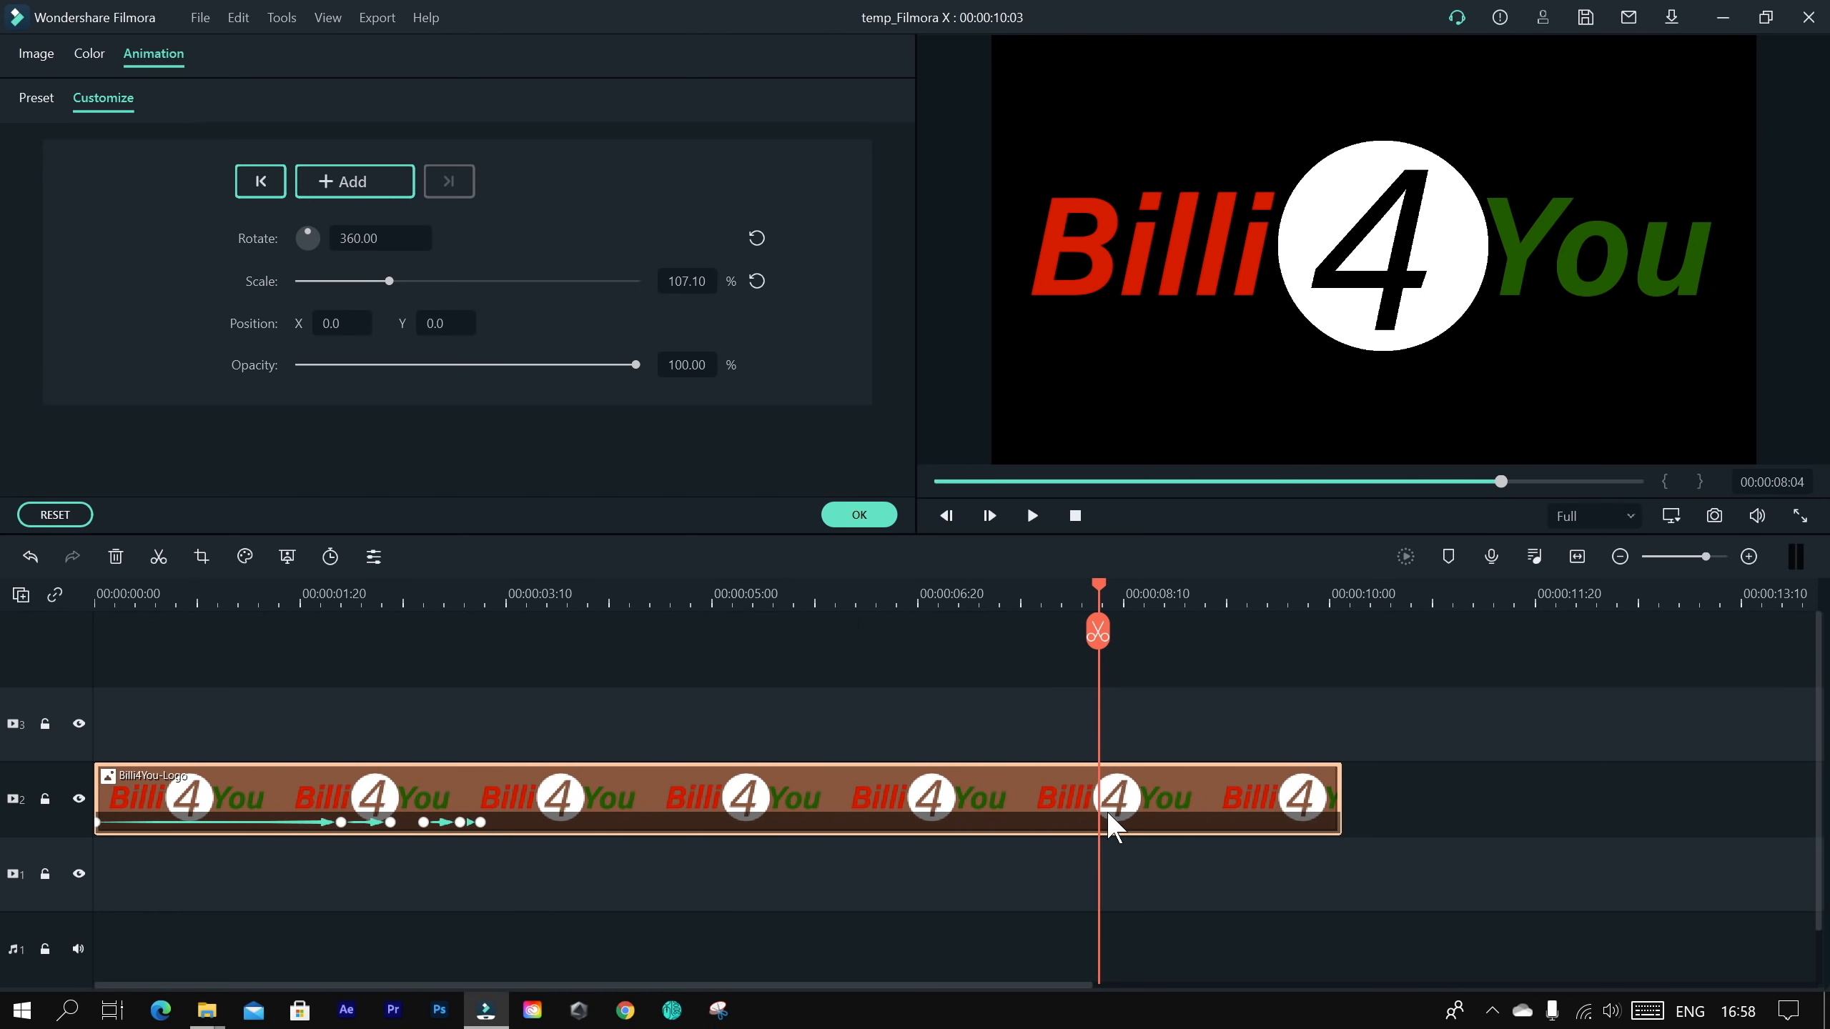
left_click_drag(389, 280, 479, 285)
left_click(485, 608)
Step: Undo the enlarged scale keyframe and add one at 00:00:08:02 that holds the logo at 107.10% scale
left_click_drag(484, 582, 1095, 633)
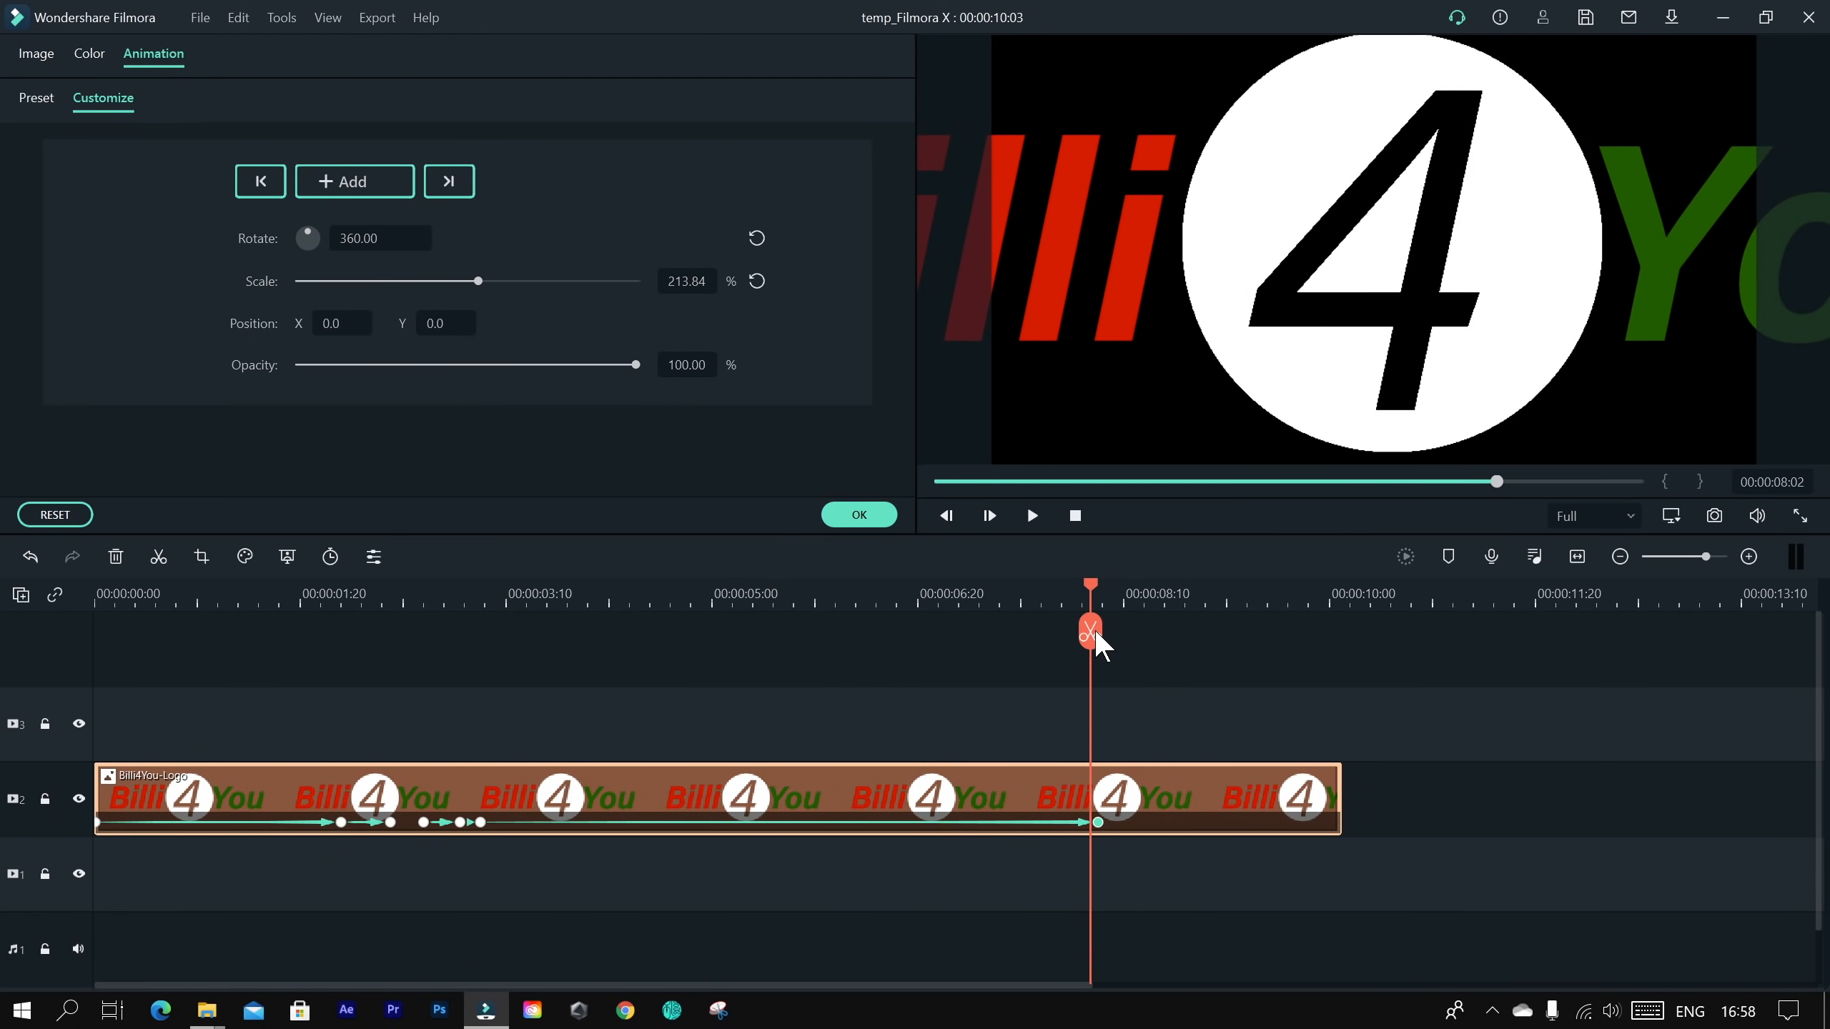
key("ctrl+z")
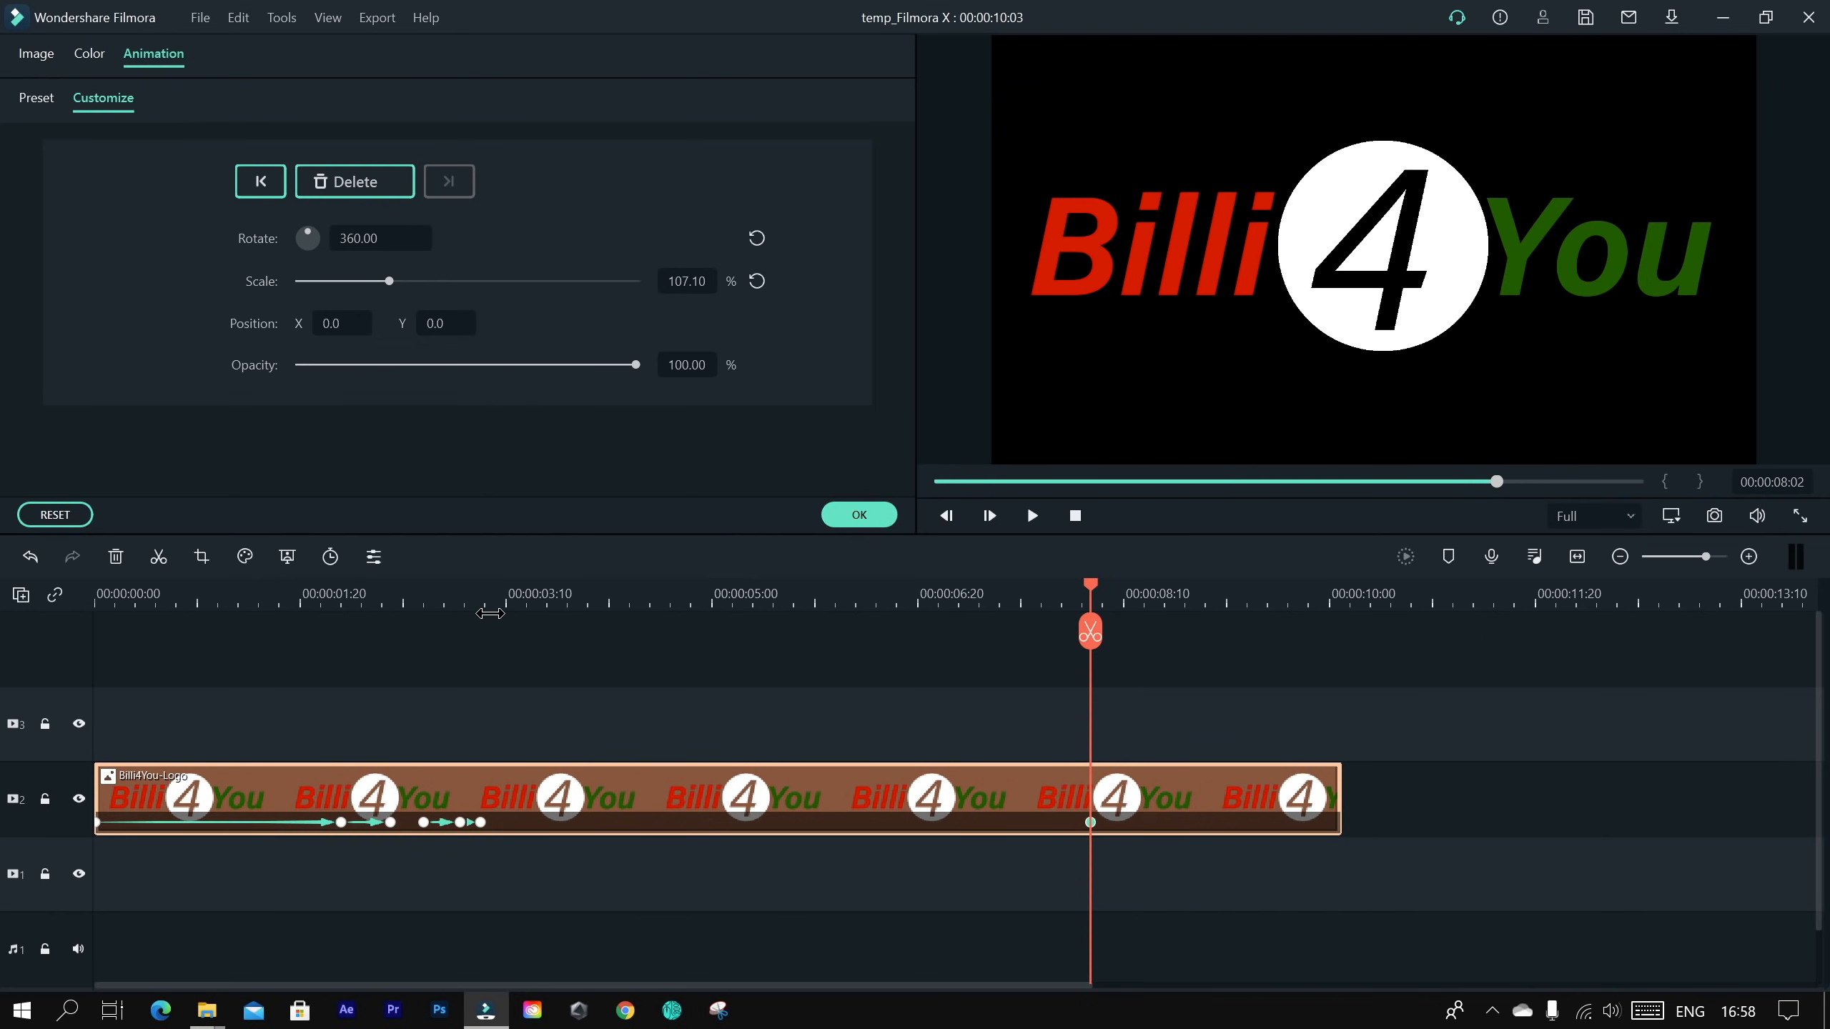
left_click(472, 603)
Step: Add logo scale keyframes of 114.10% at 00:00:08:12 and 0% at 00:00:09:07
left_click_drag(506, 590, 1133, 655)
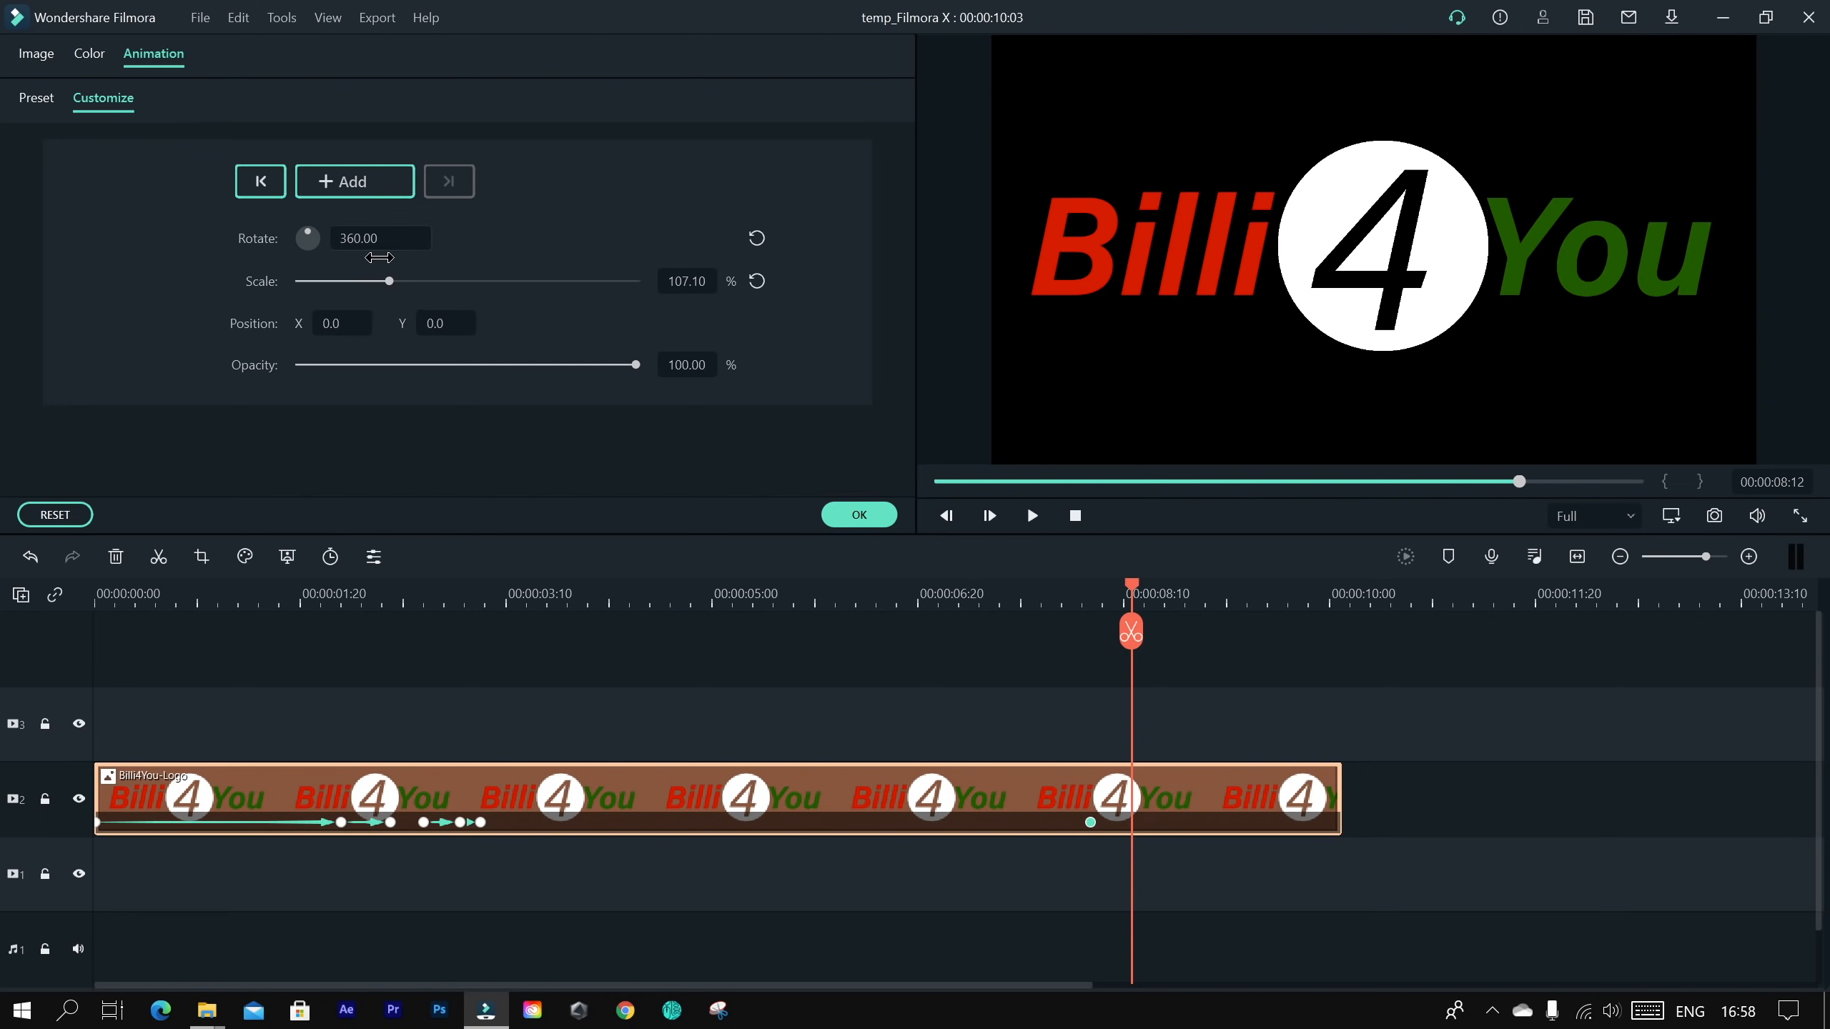
left_click_drag(701, 283, 710, 282)
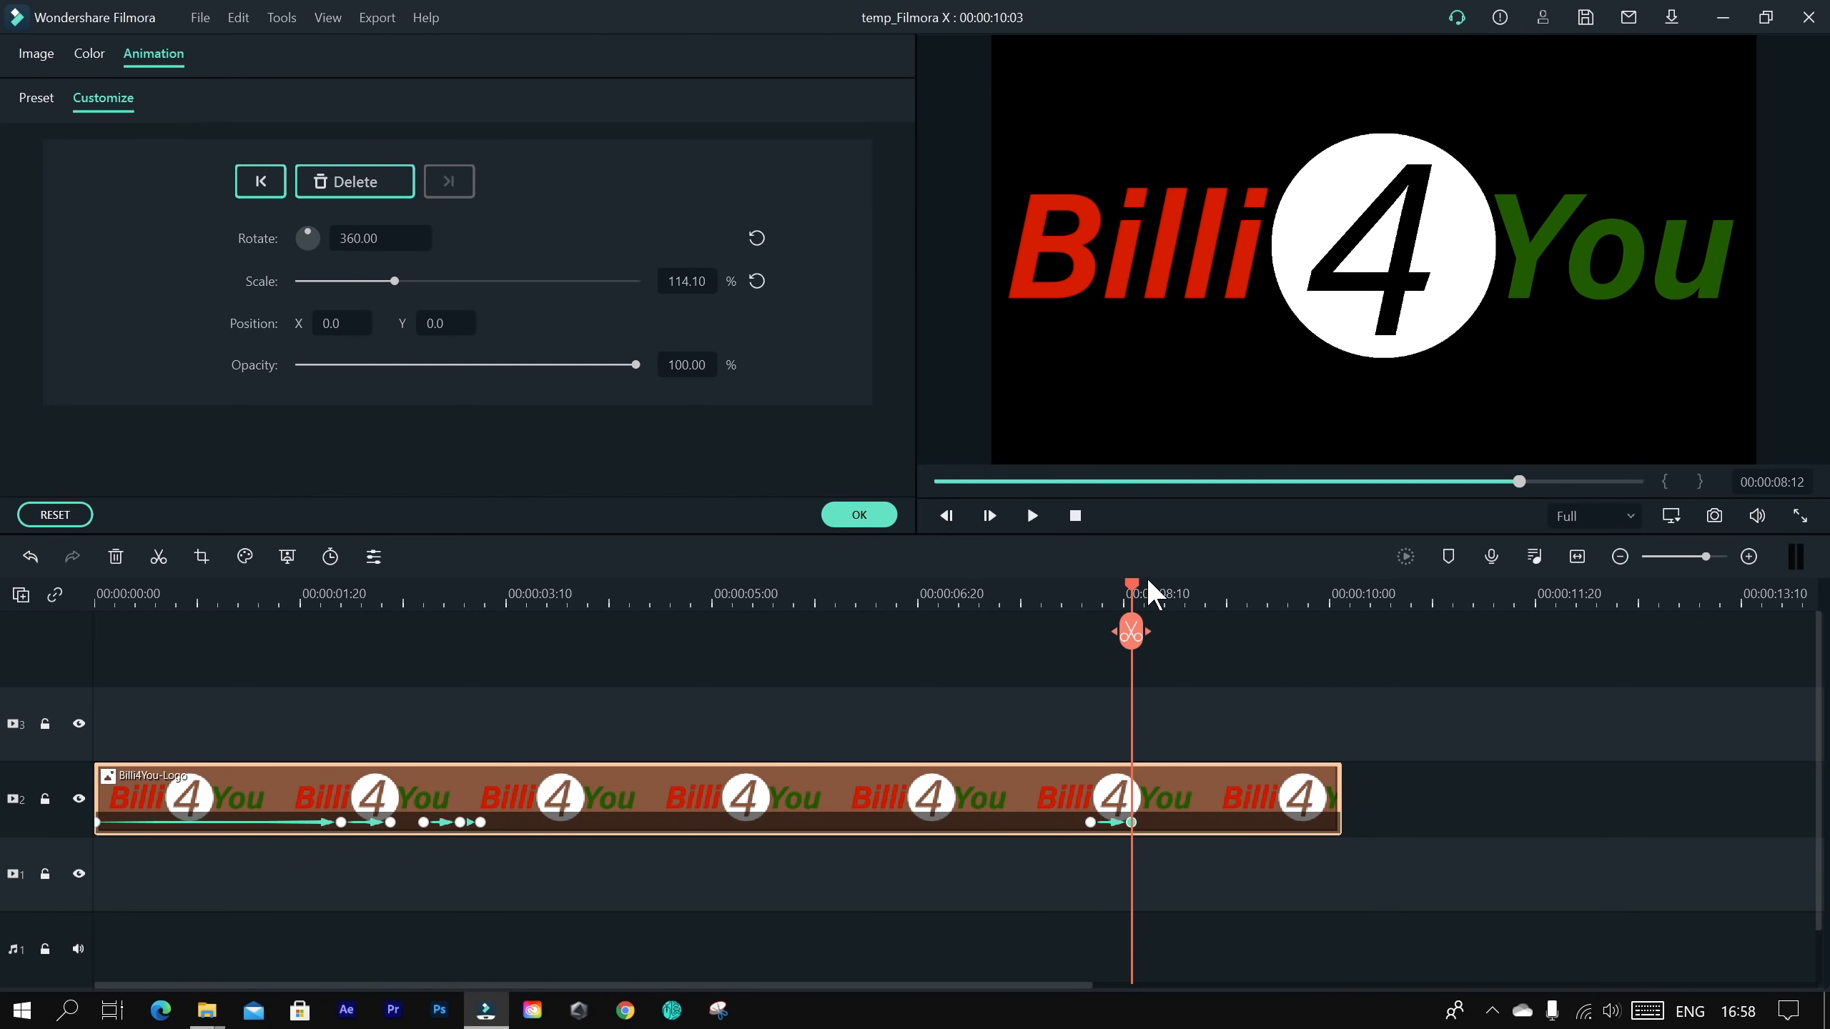
left_click_drag(1135, 581, 1234, 590)
left_click_drag(394, 281, 299, 281)
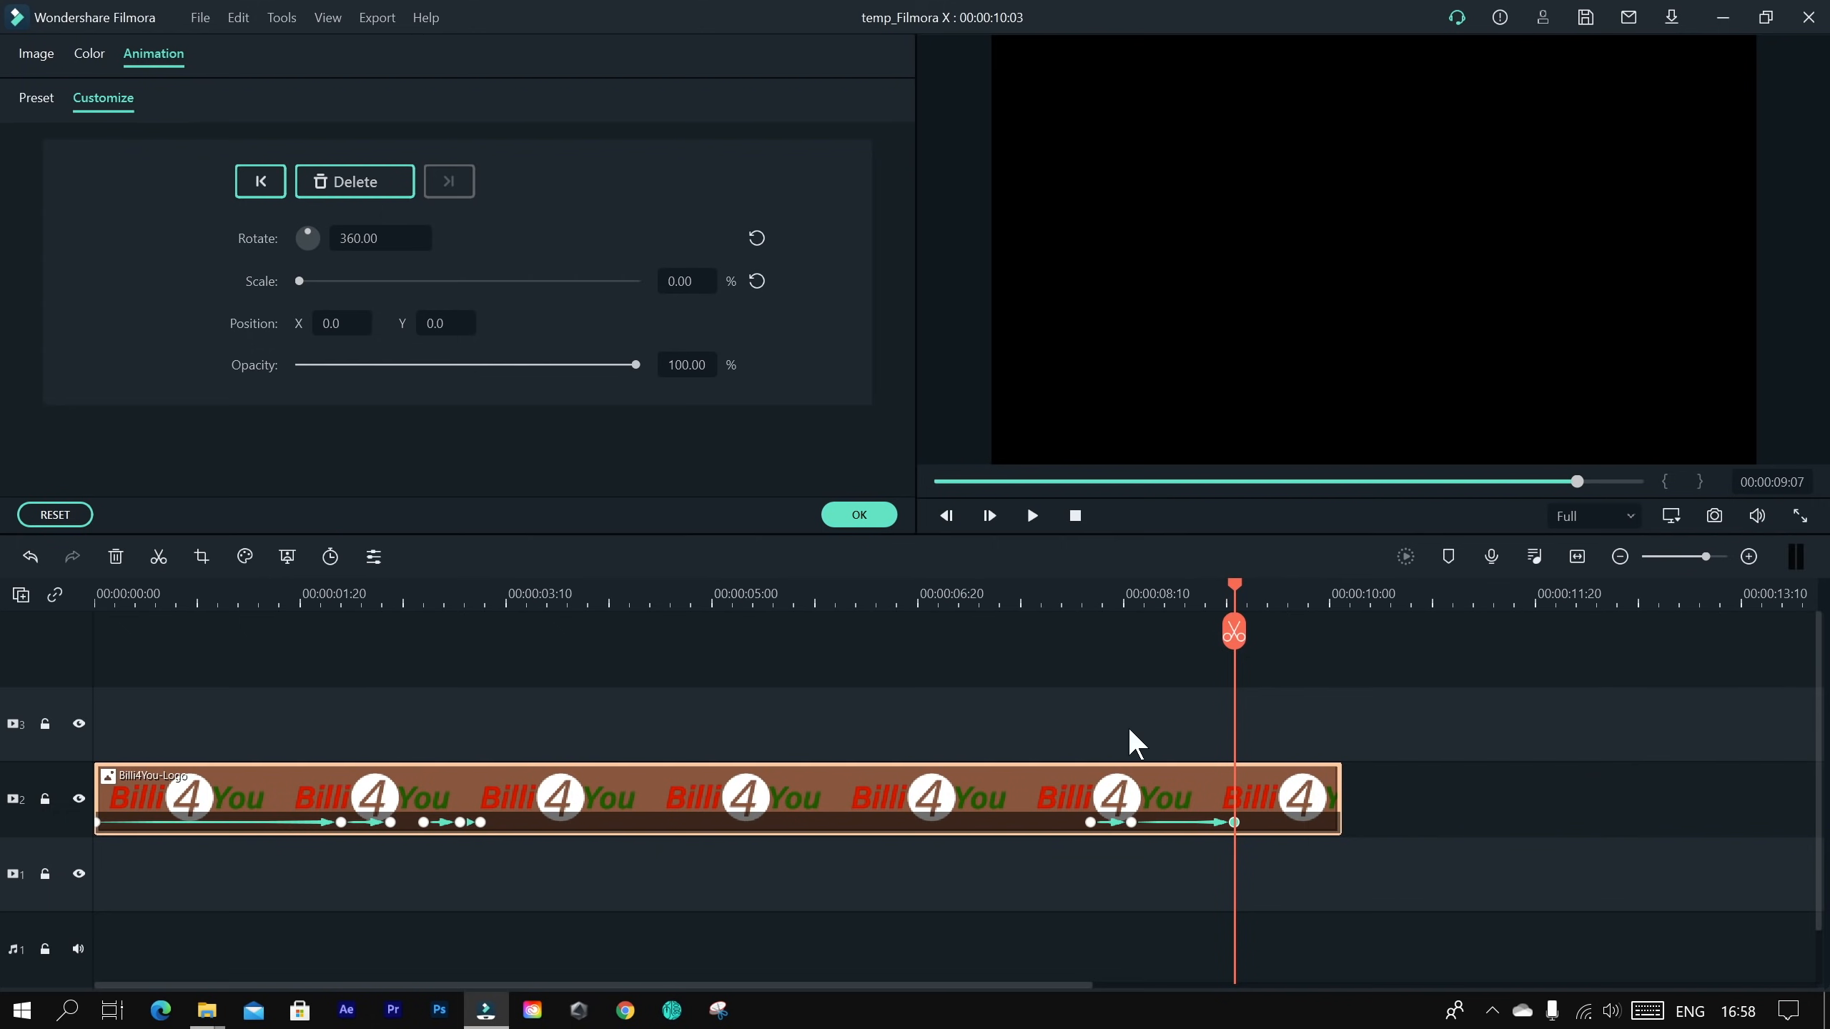
Step: Preview the logo's closing shrink and play the full animation from the start
left_click_drag(1233, 583, 1081, 598)
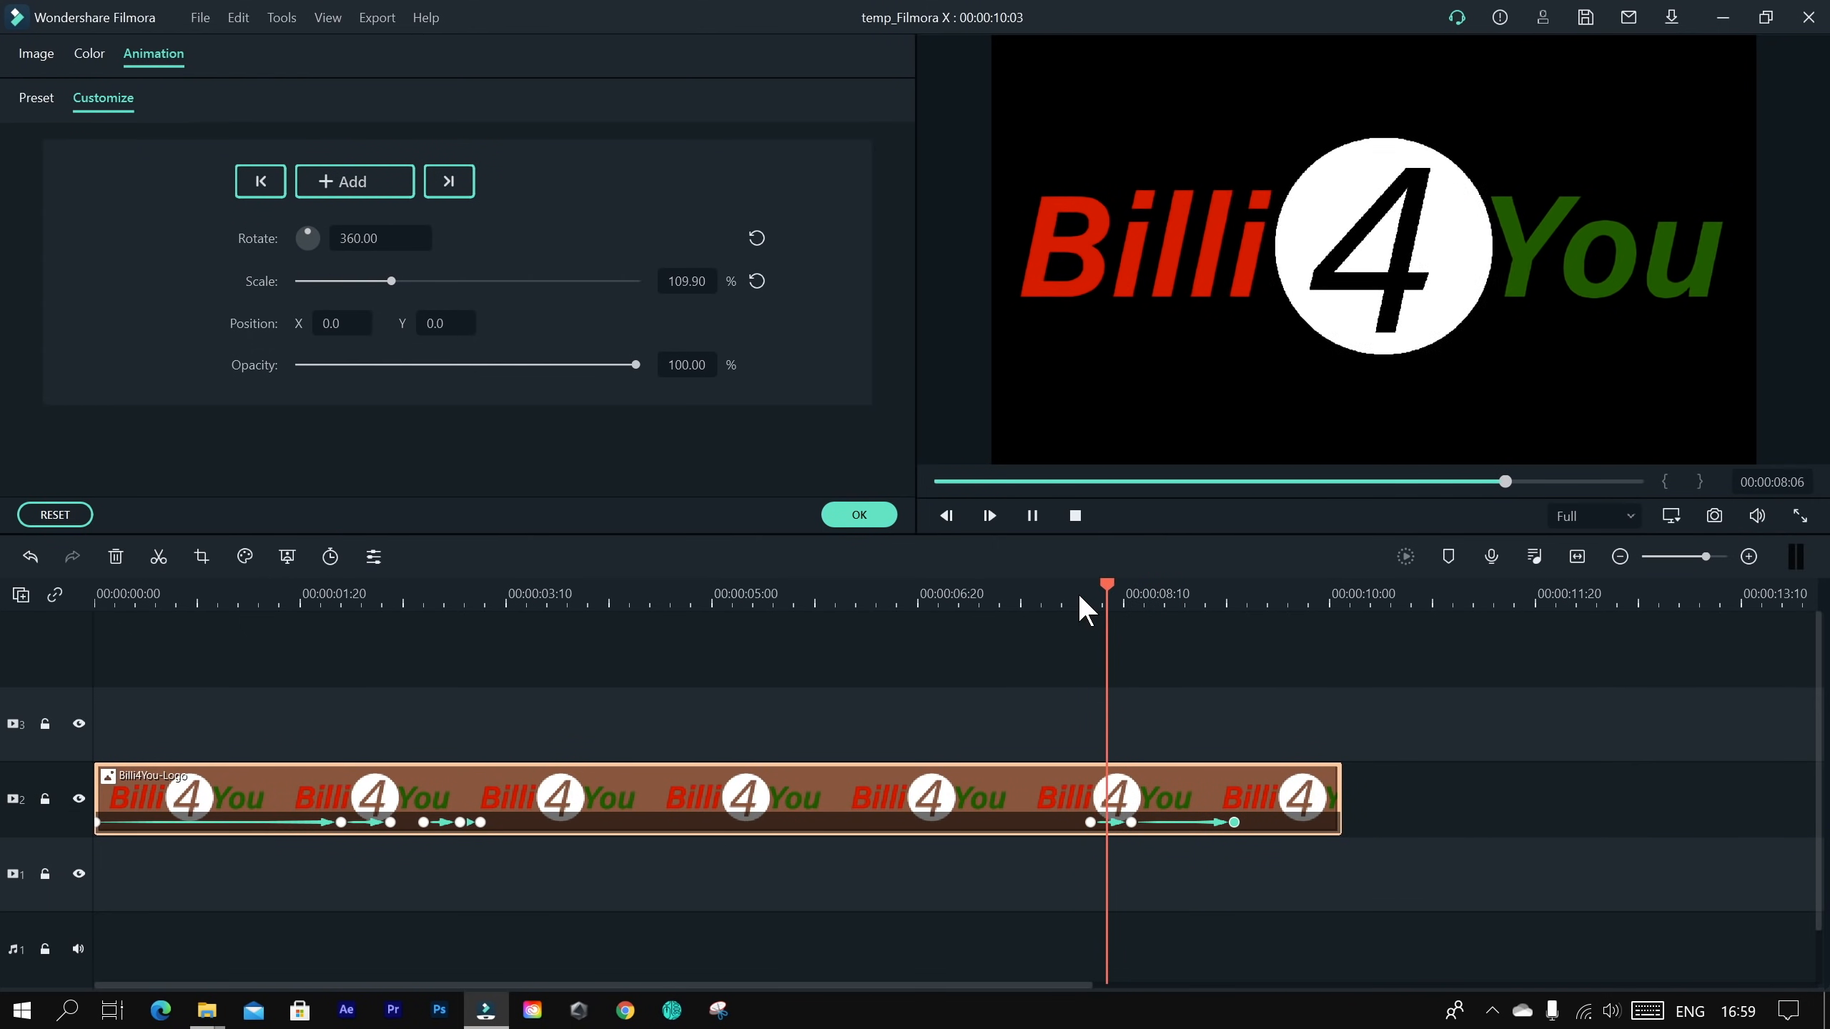
left_click(1032, 611)
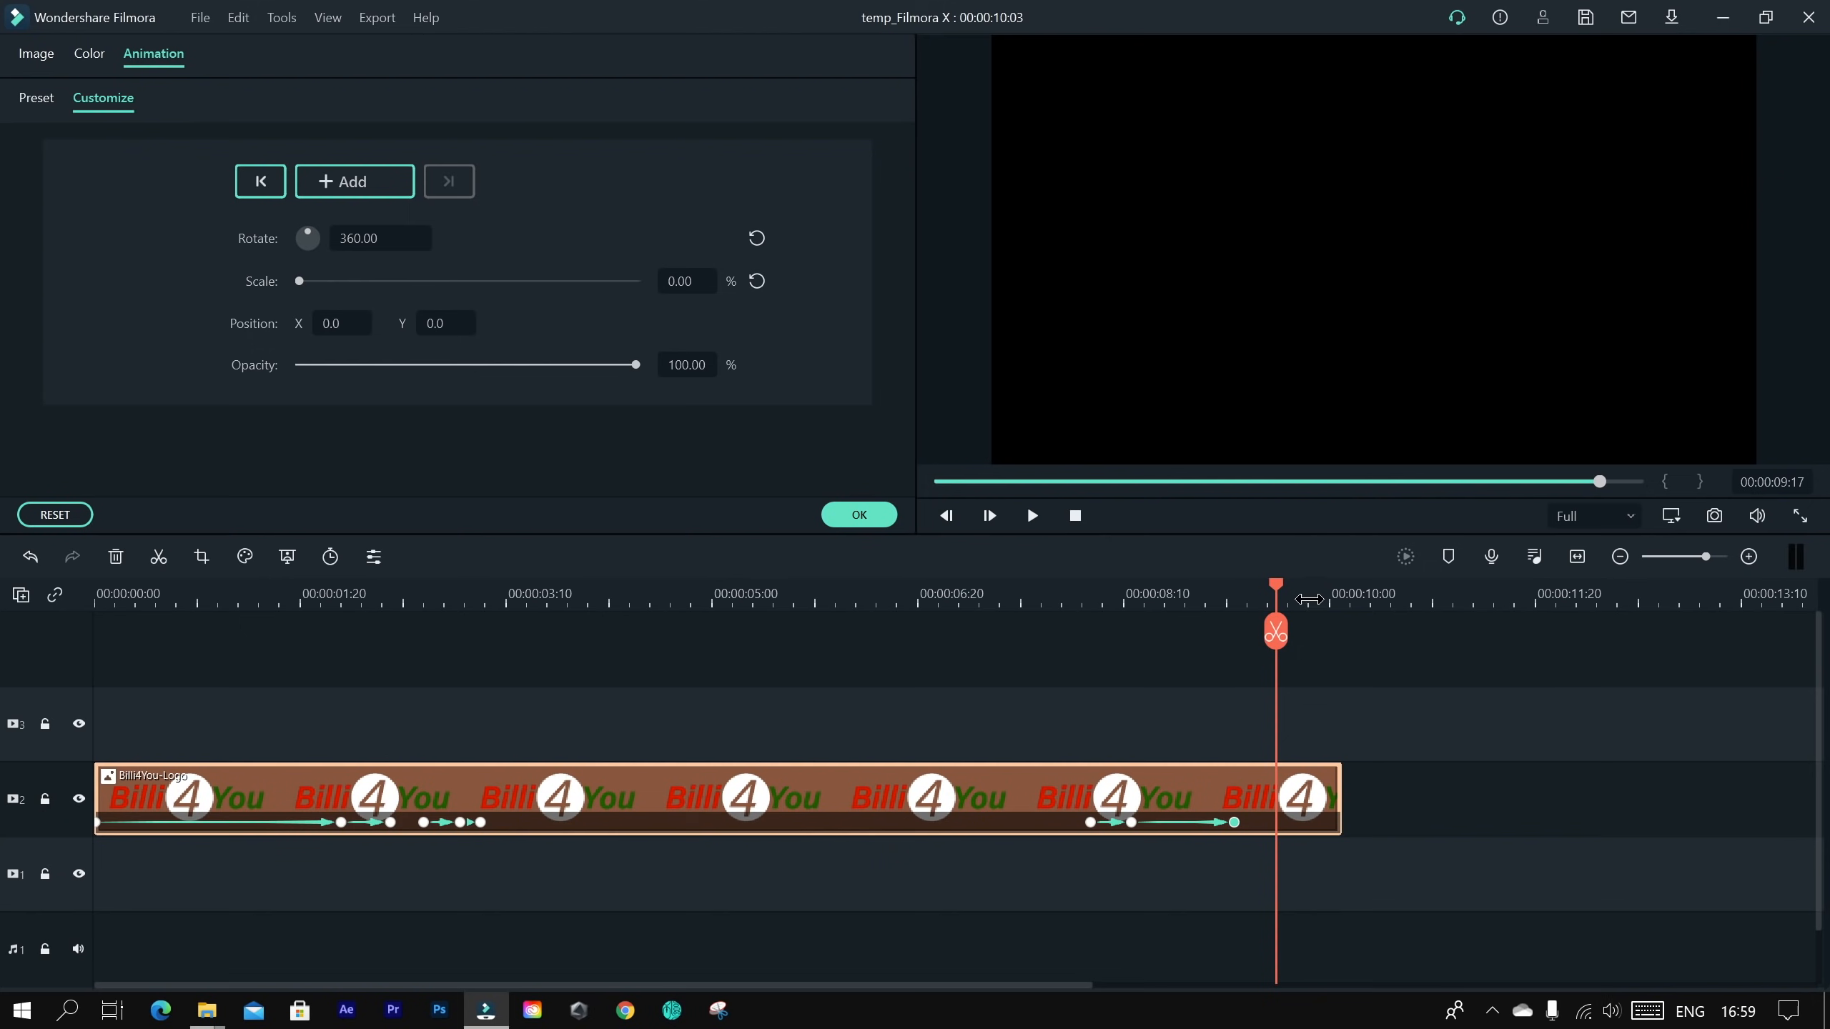
key("space")
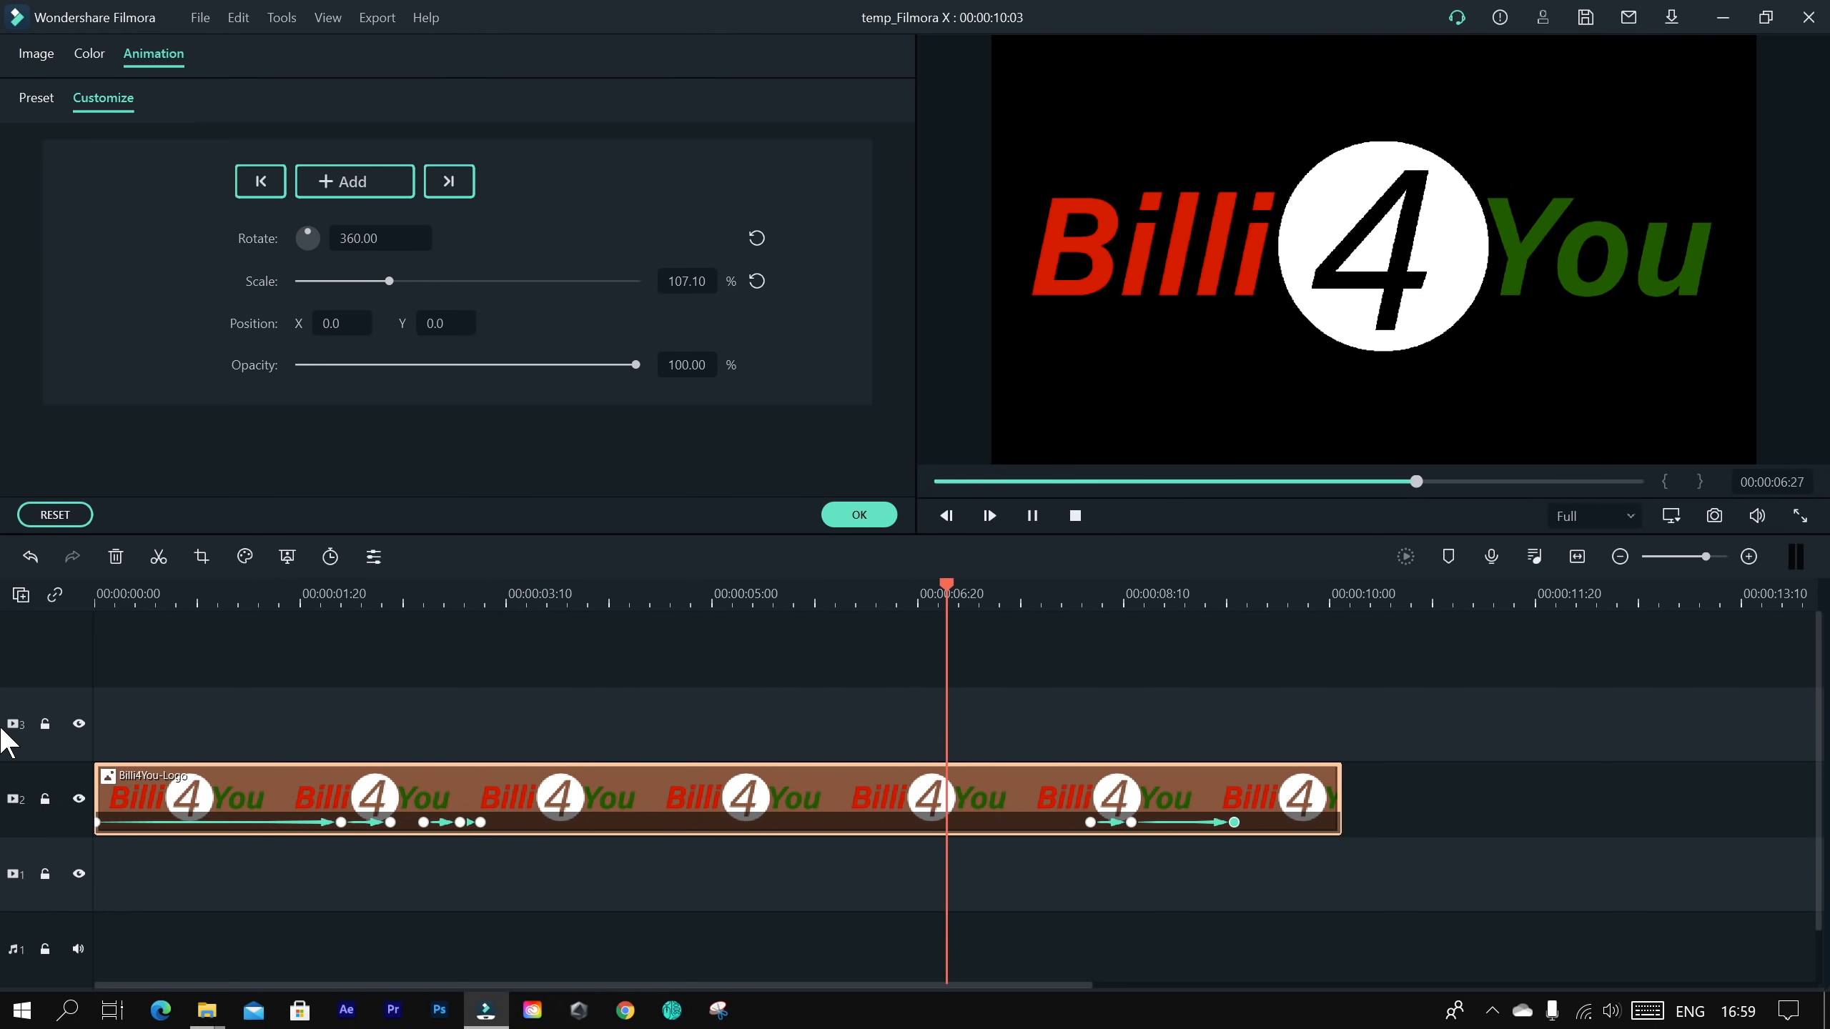
key("space")
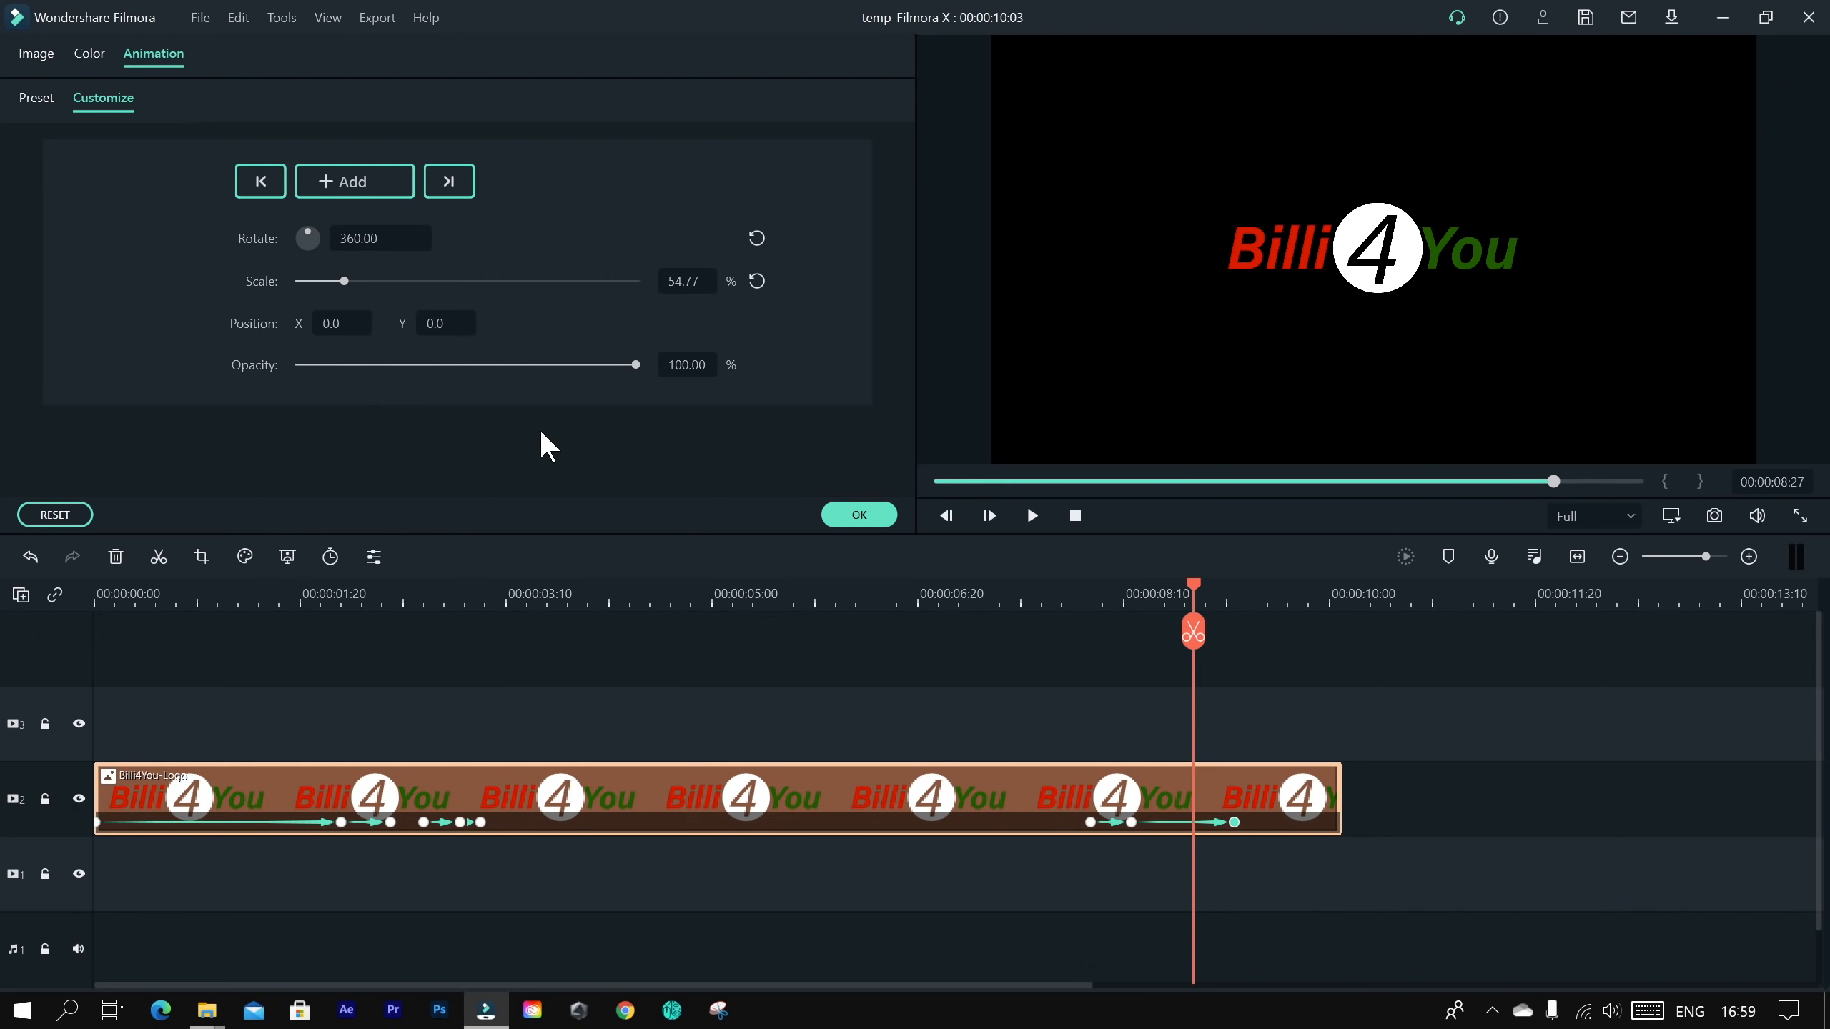
key("space")
key("space")
key("space")
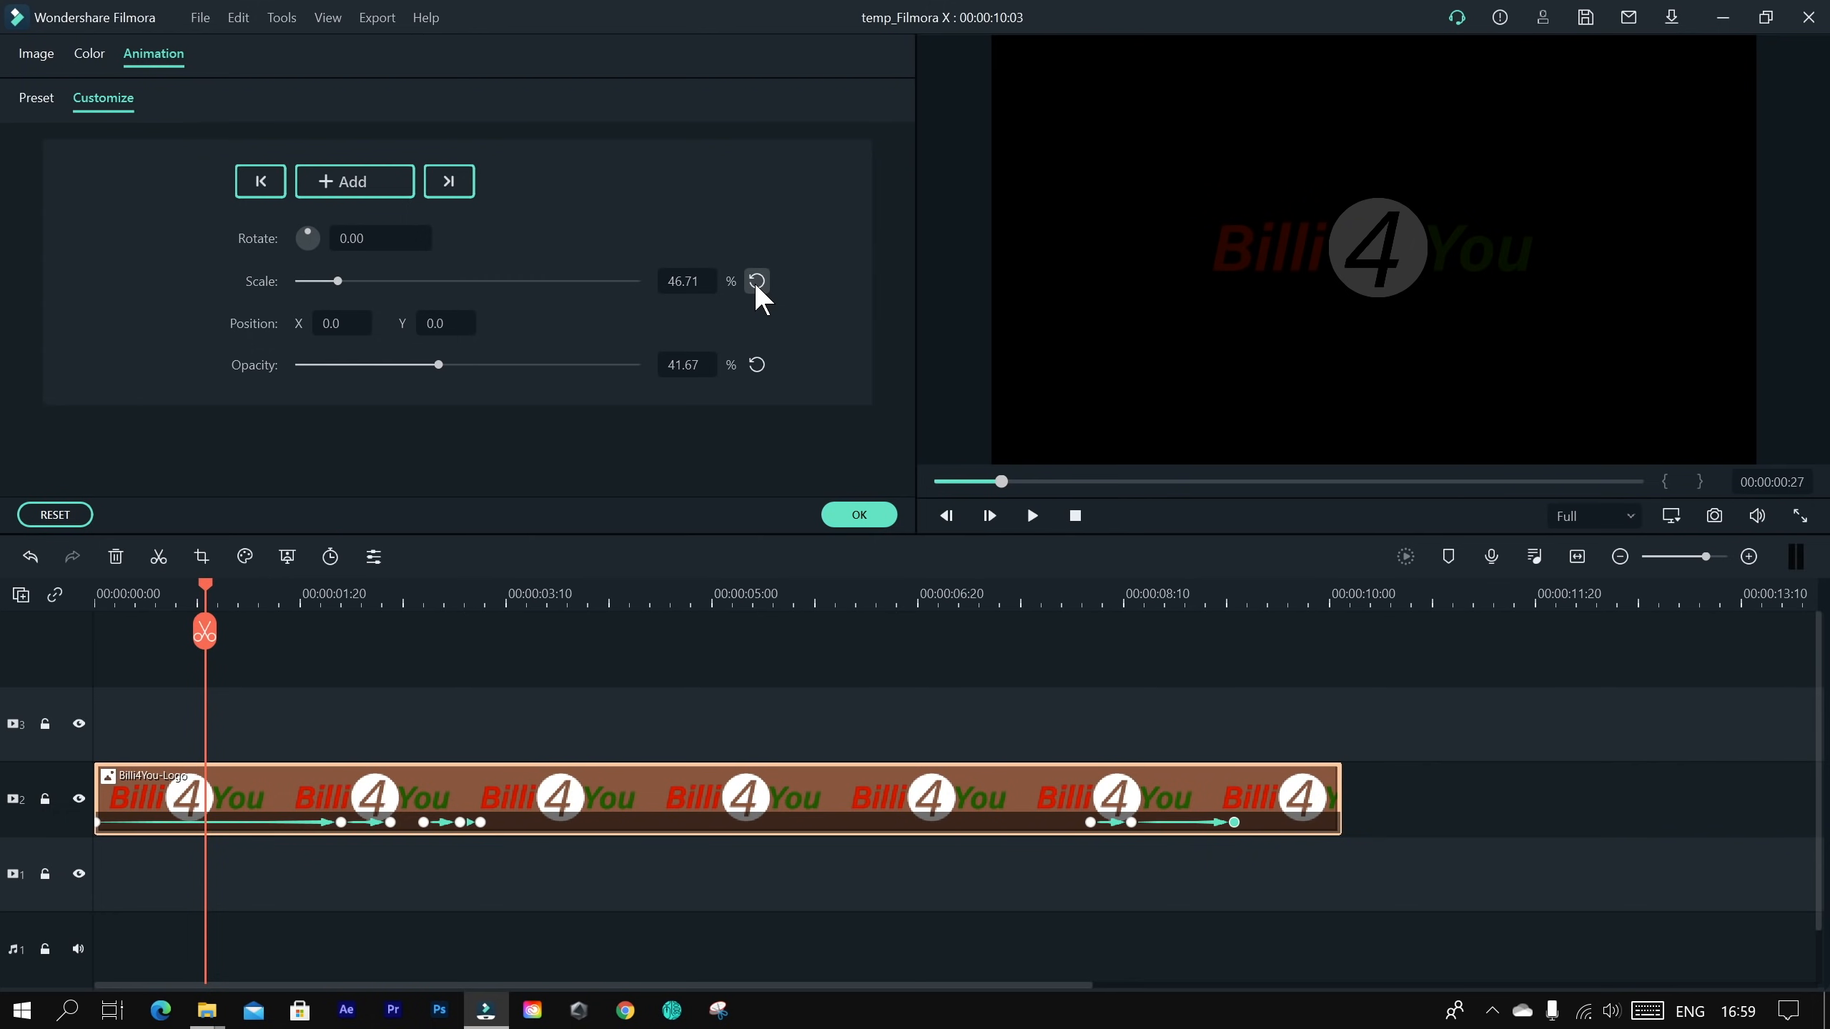
key("space")
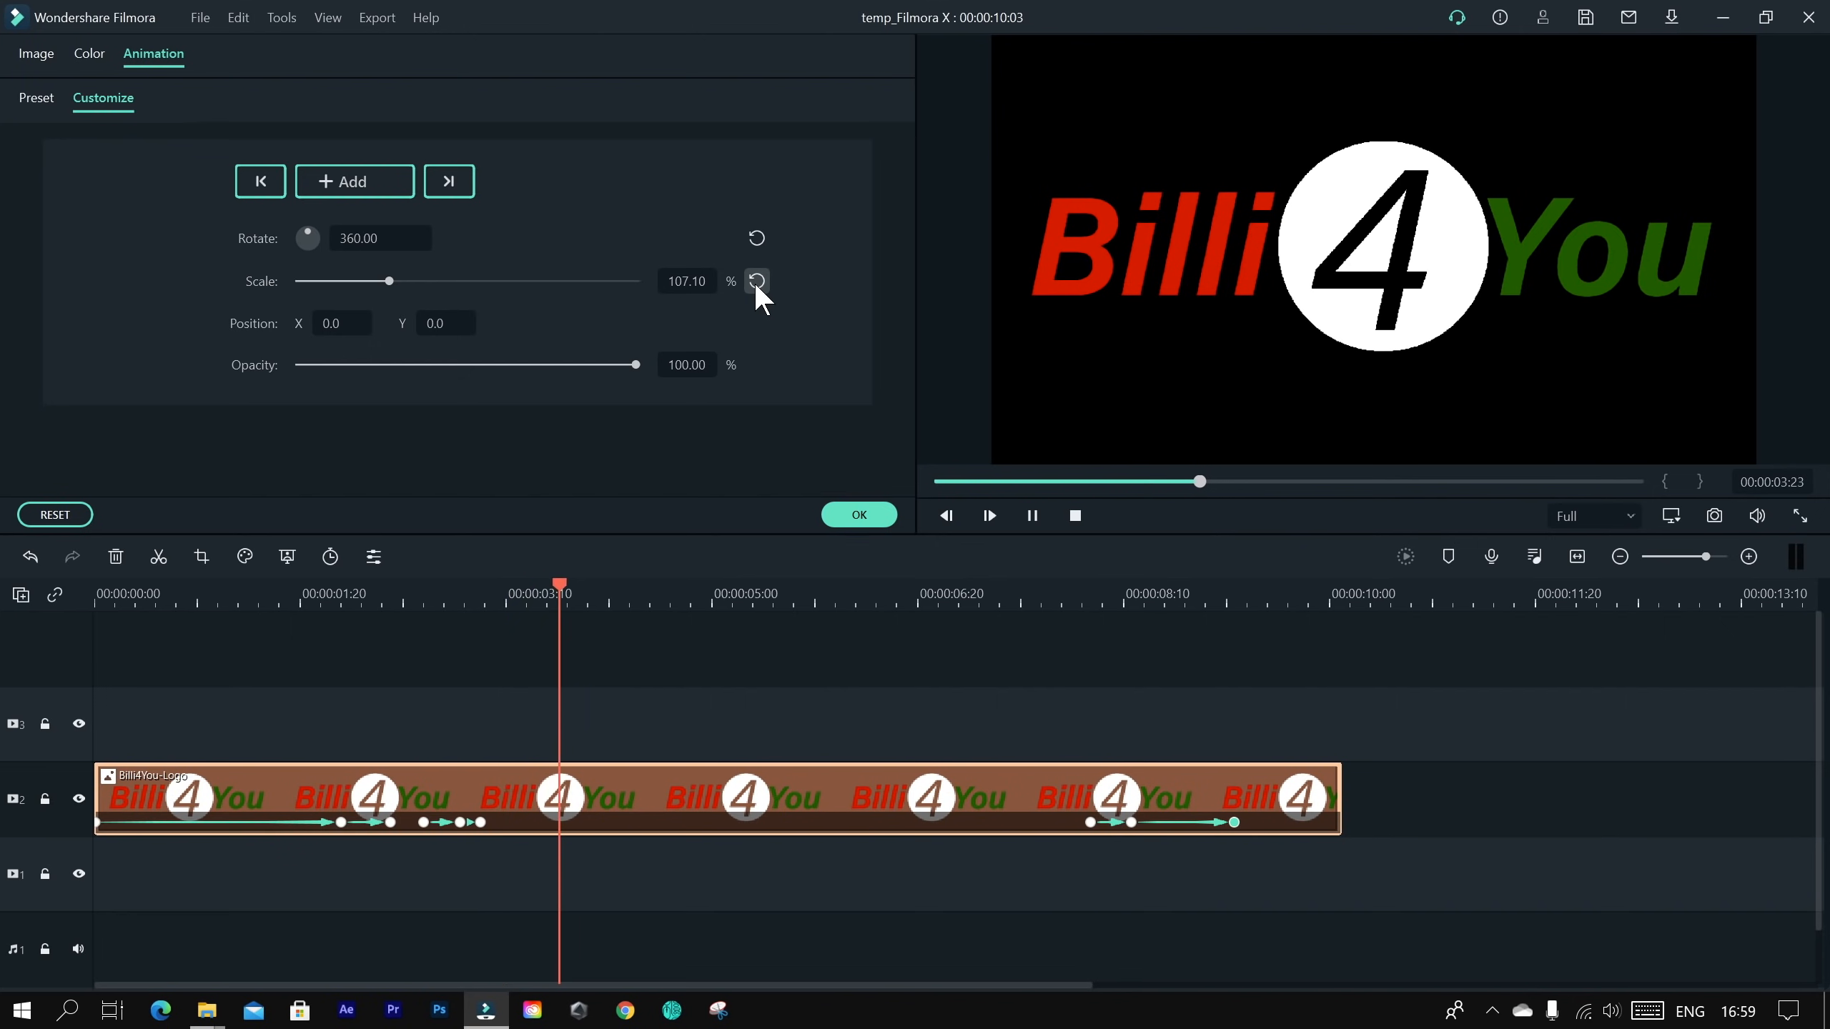
key("space")
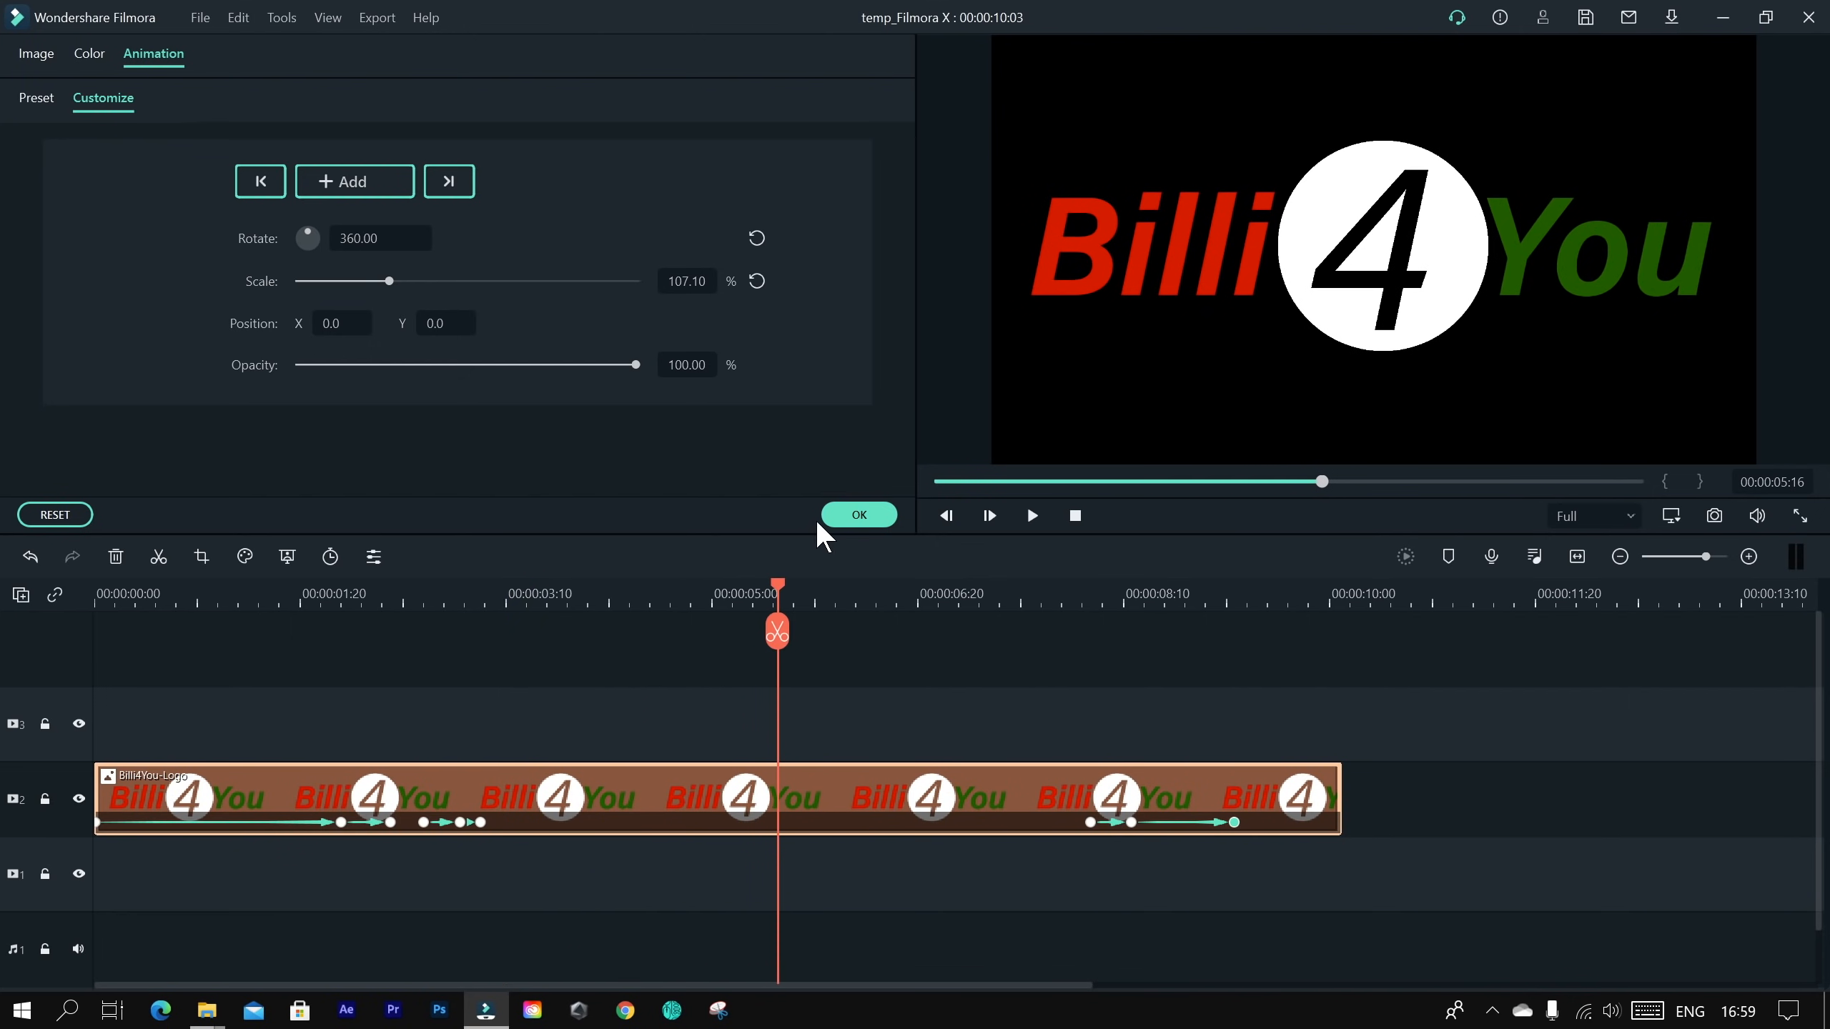
Step: Apply the logo's custom keyframe animation and play it back from the start
left_click(857, 514)
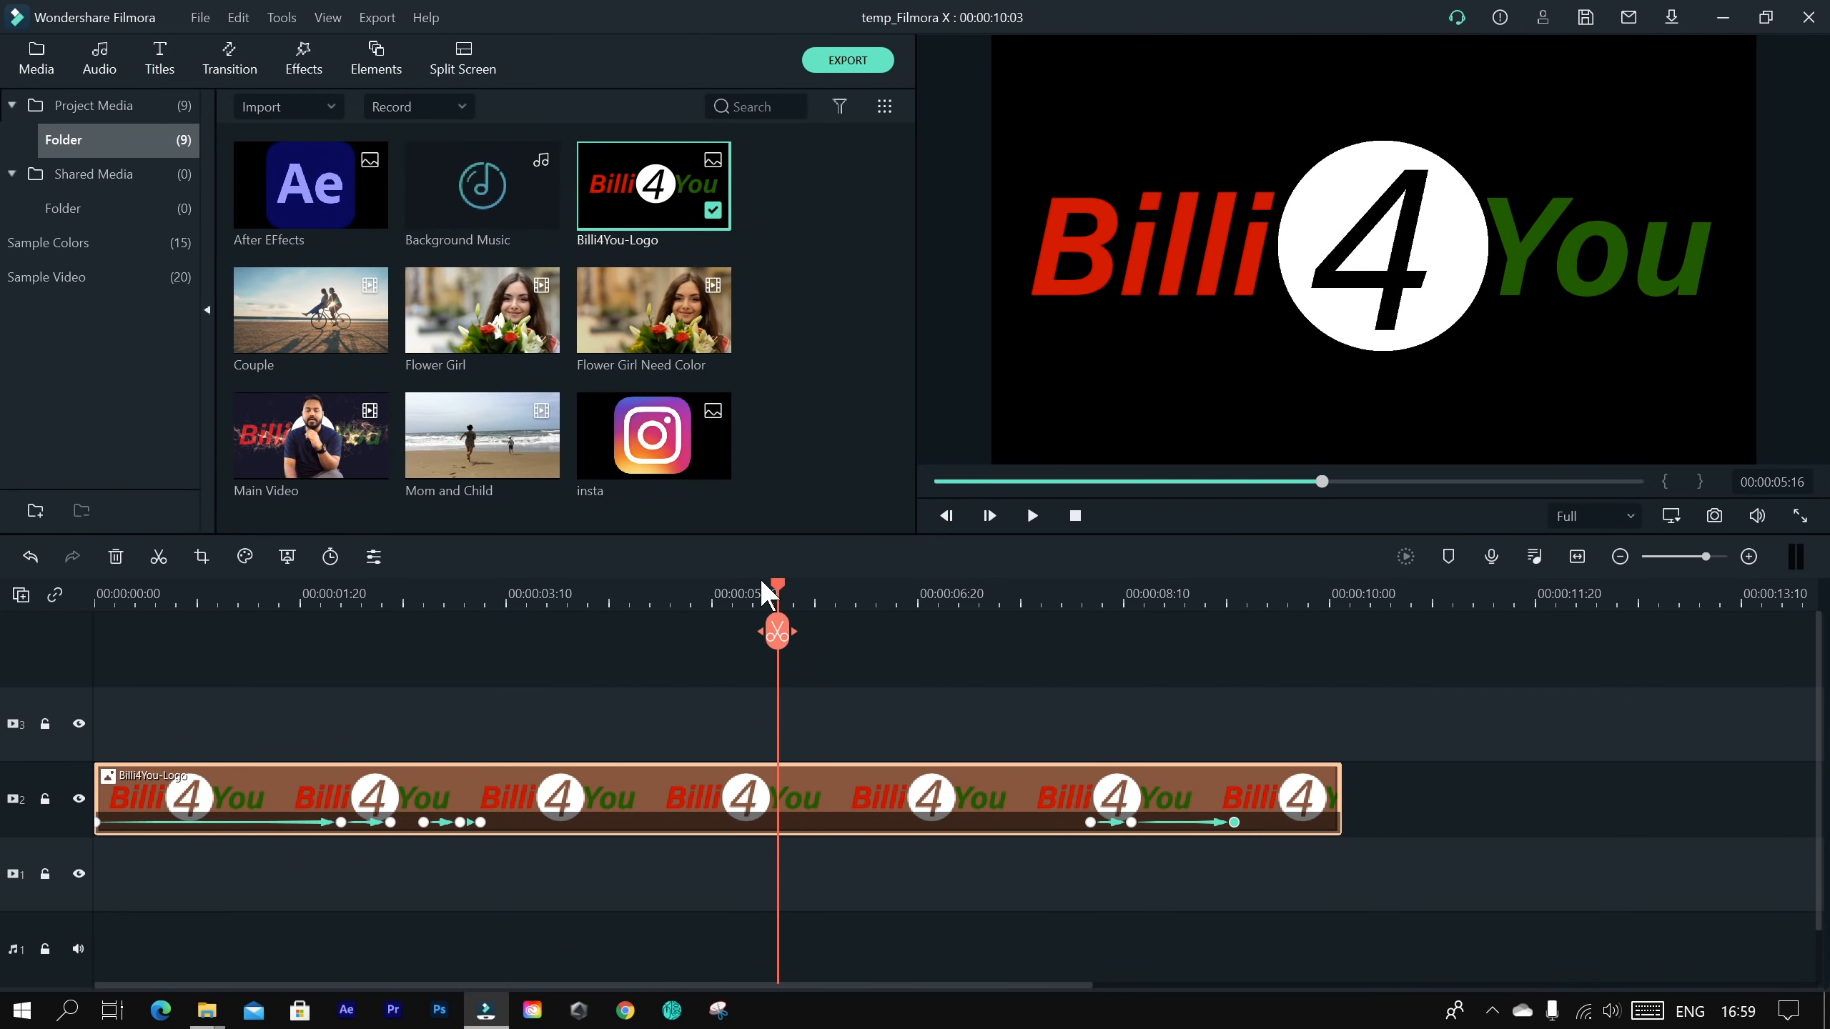
left_click_drag(761, 578, 56, 593)
key("space")
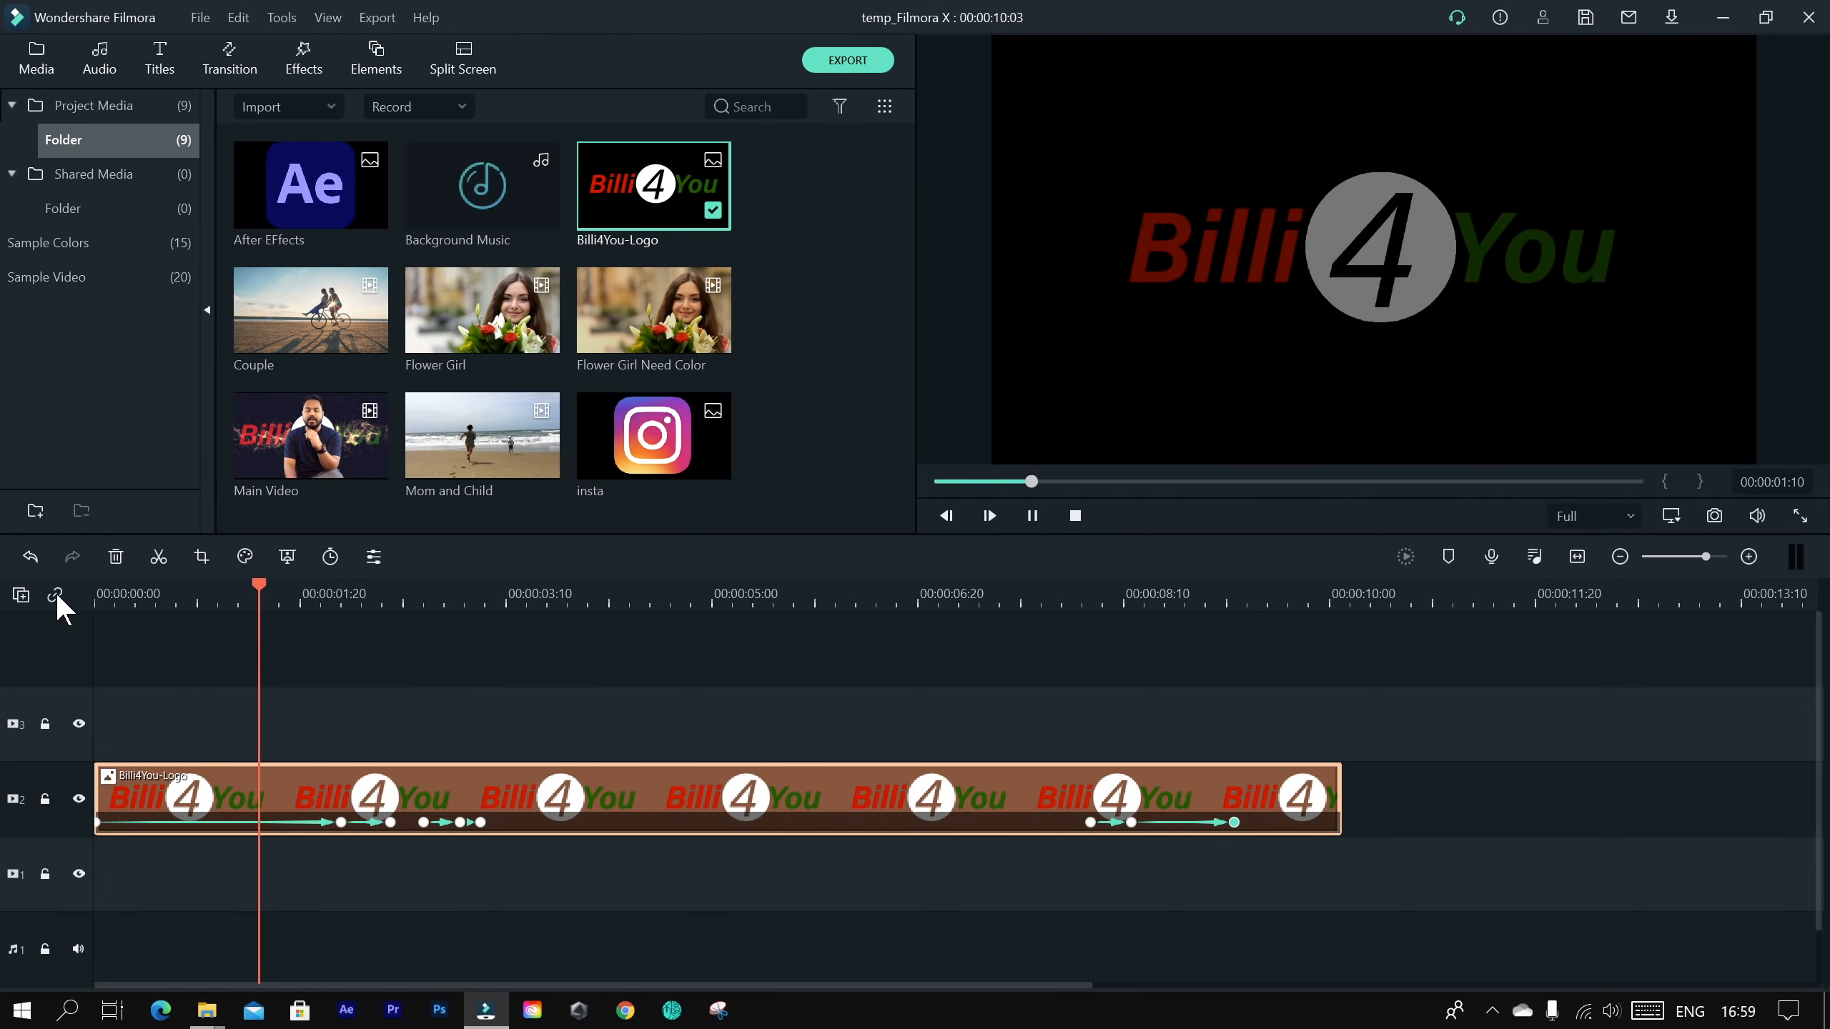
key("space")
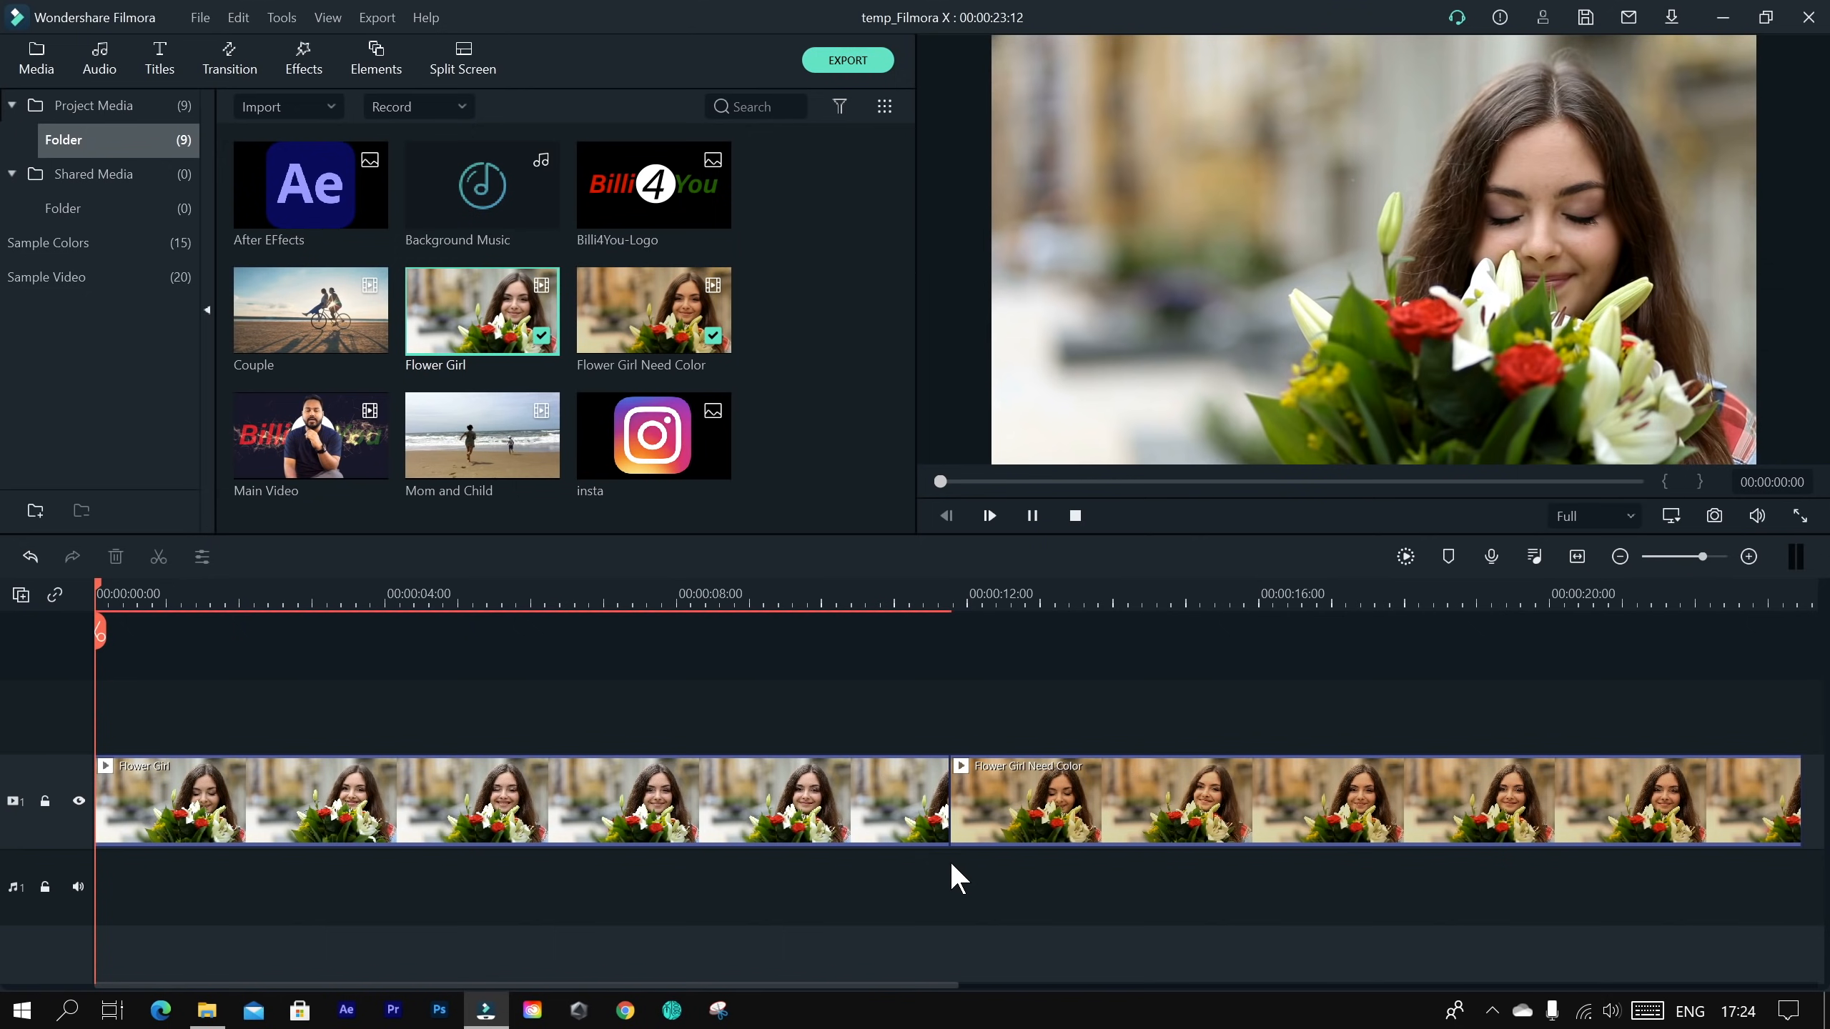
Step: Play portions of the Flower Girl and Flower Girl Need Color clips to compare their colours
key("space")
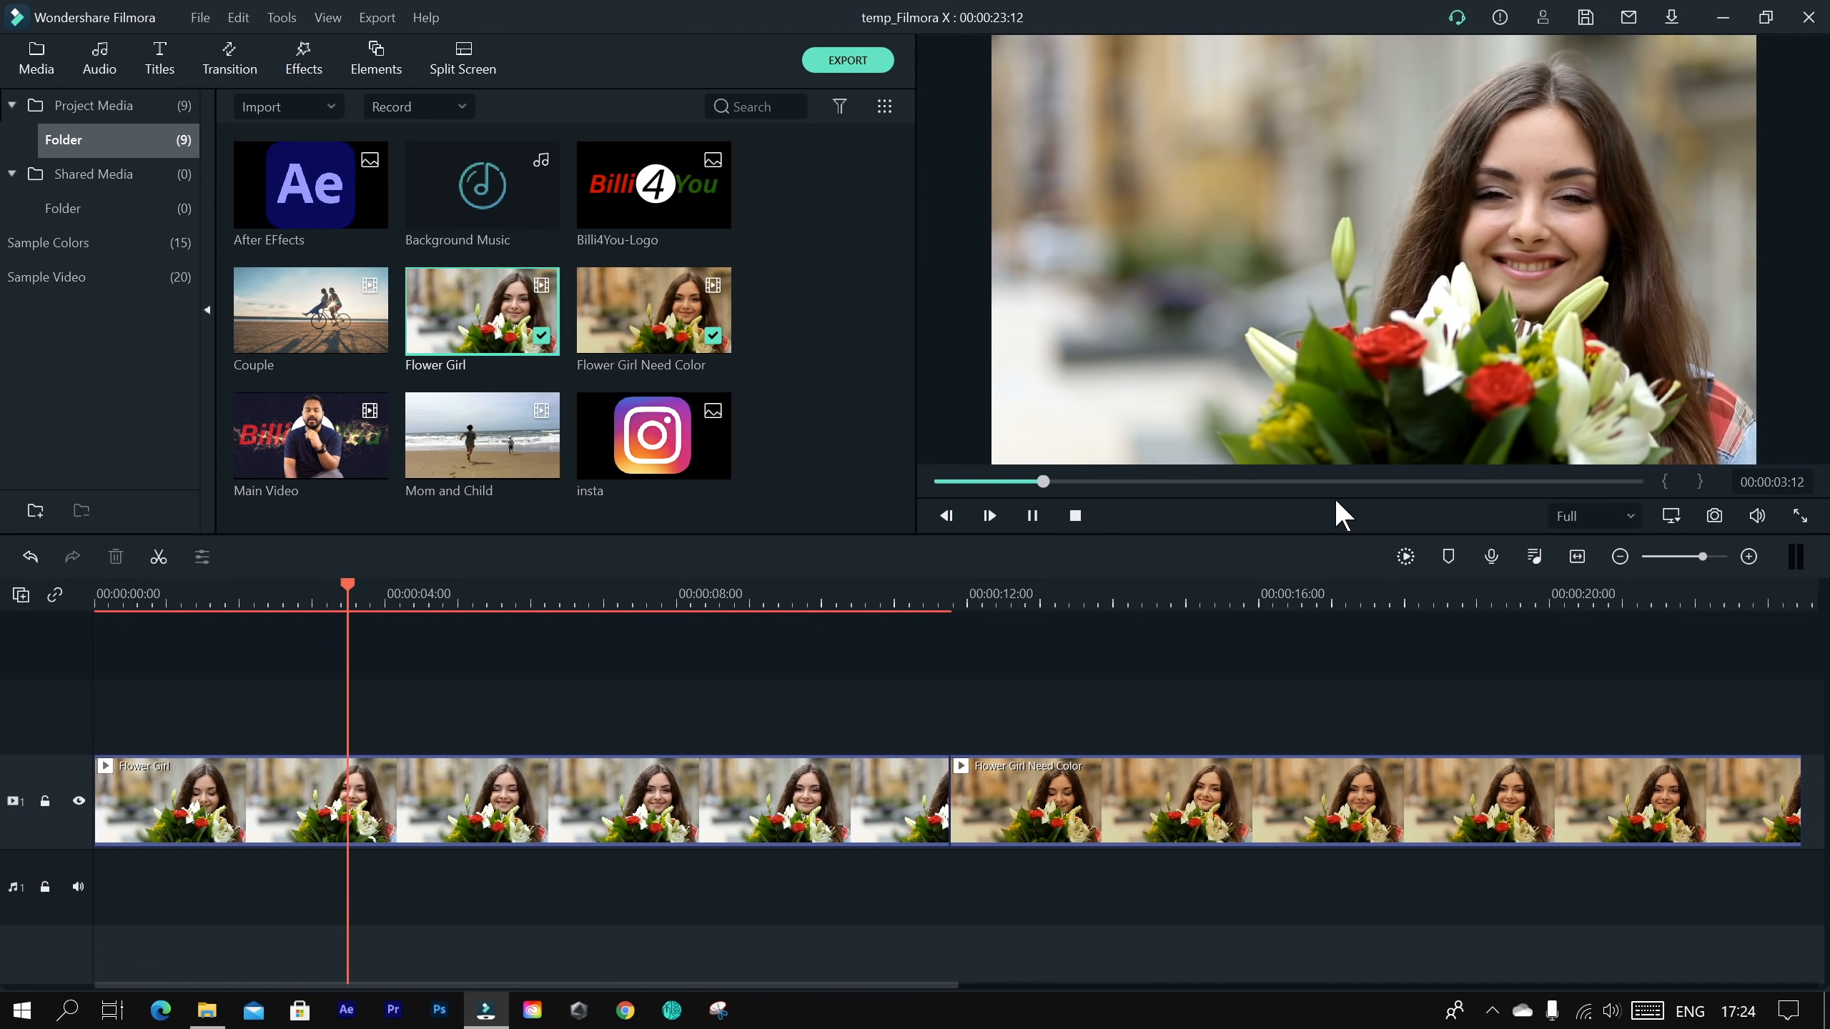
key("space")
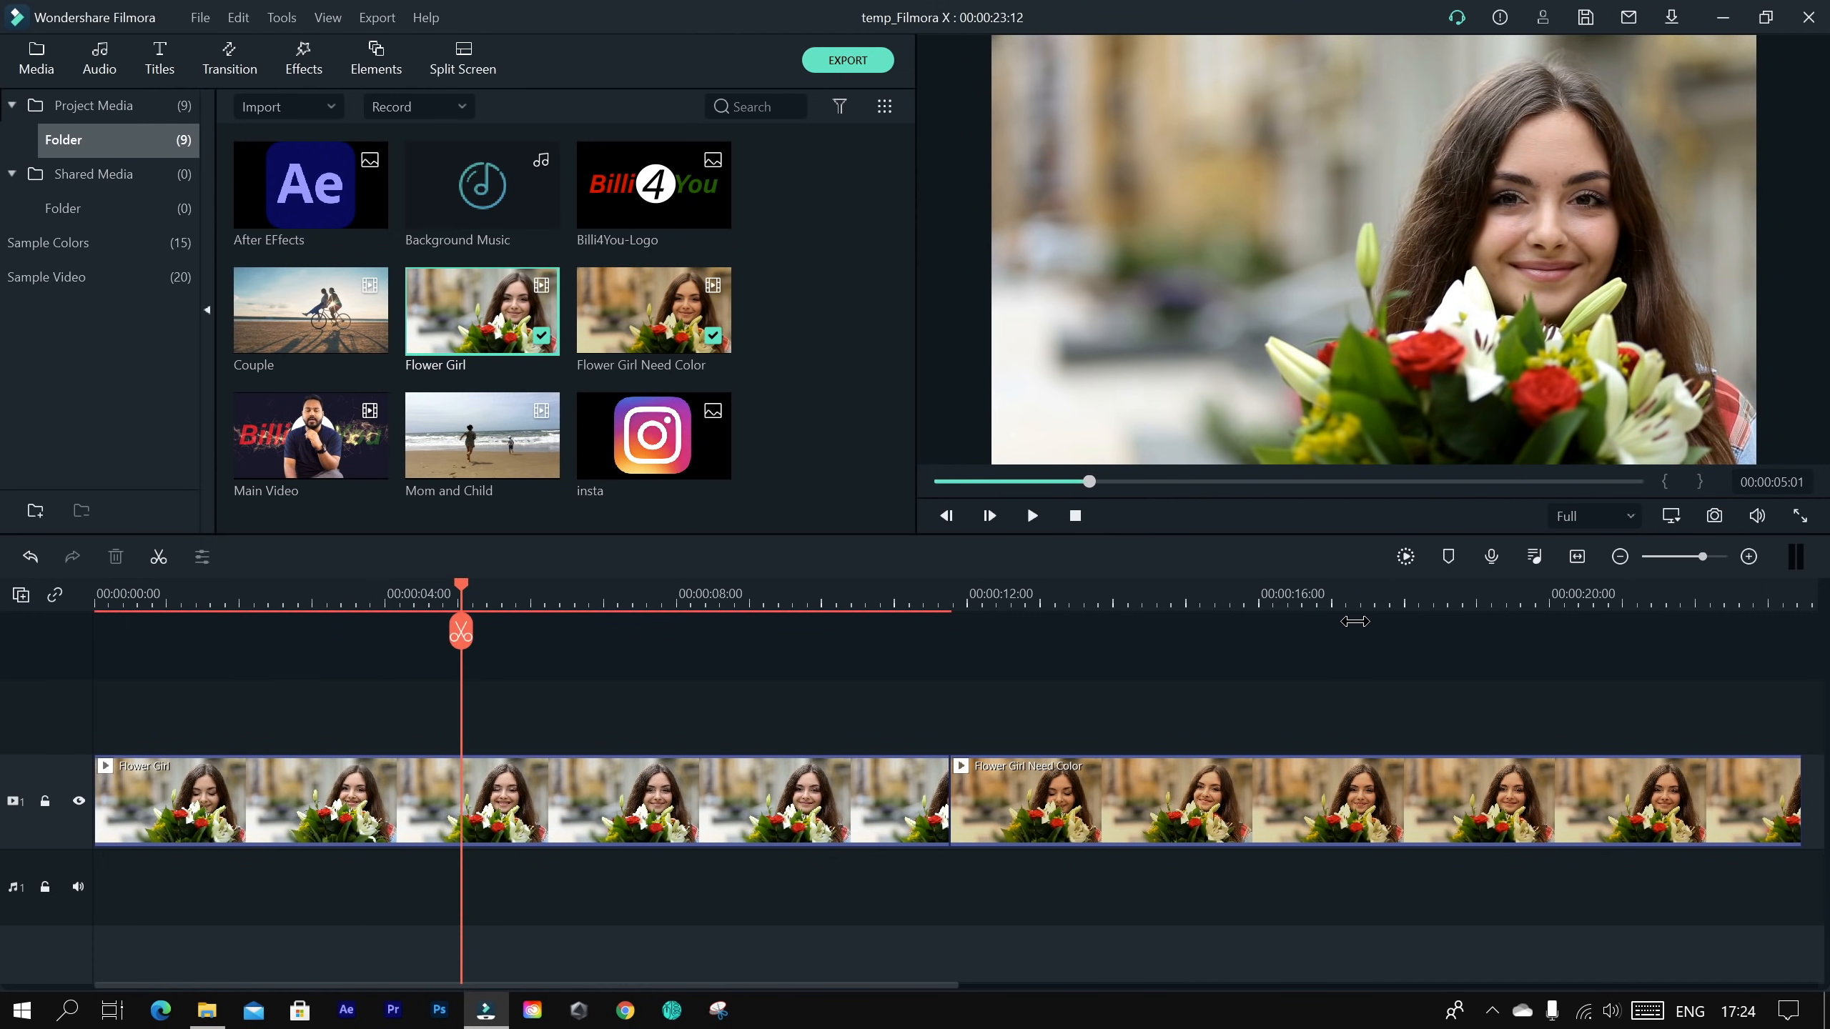
left_click(1339, 613)
key("space")
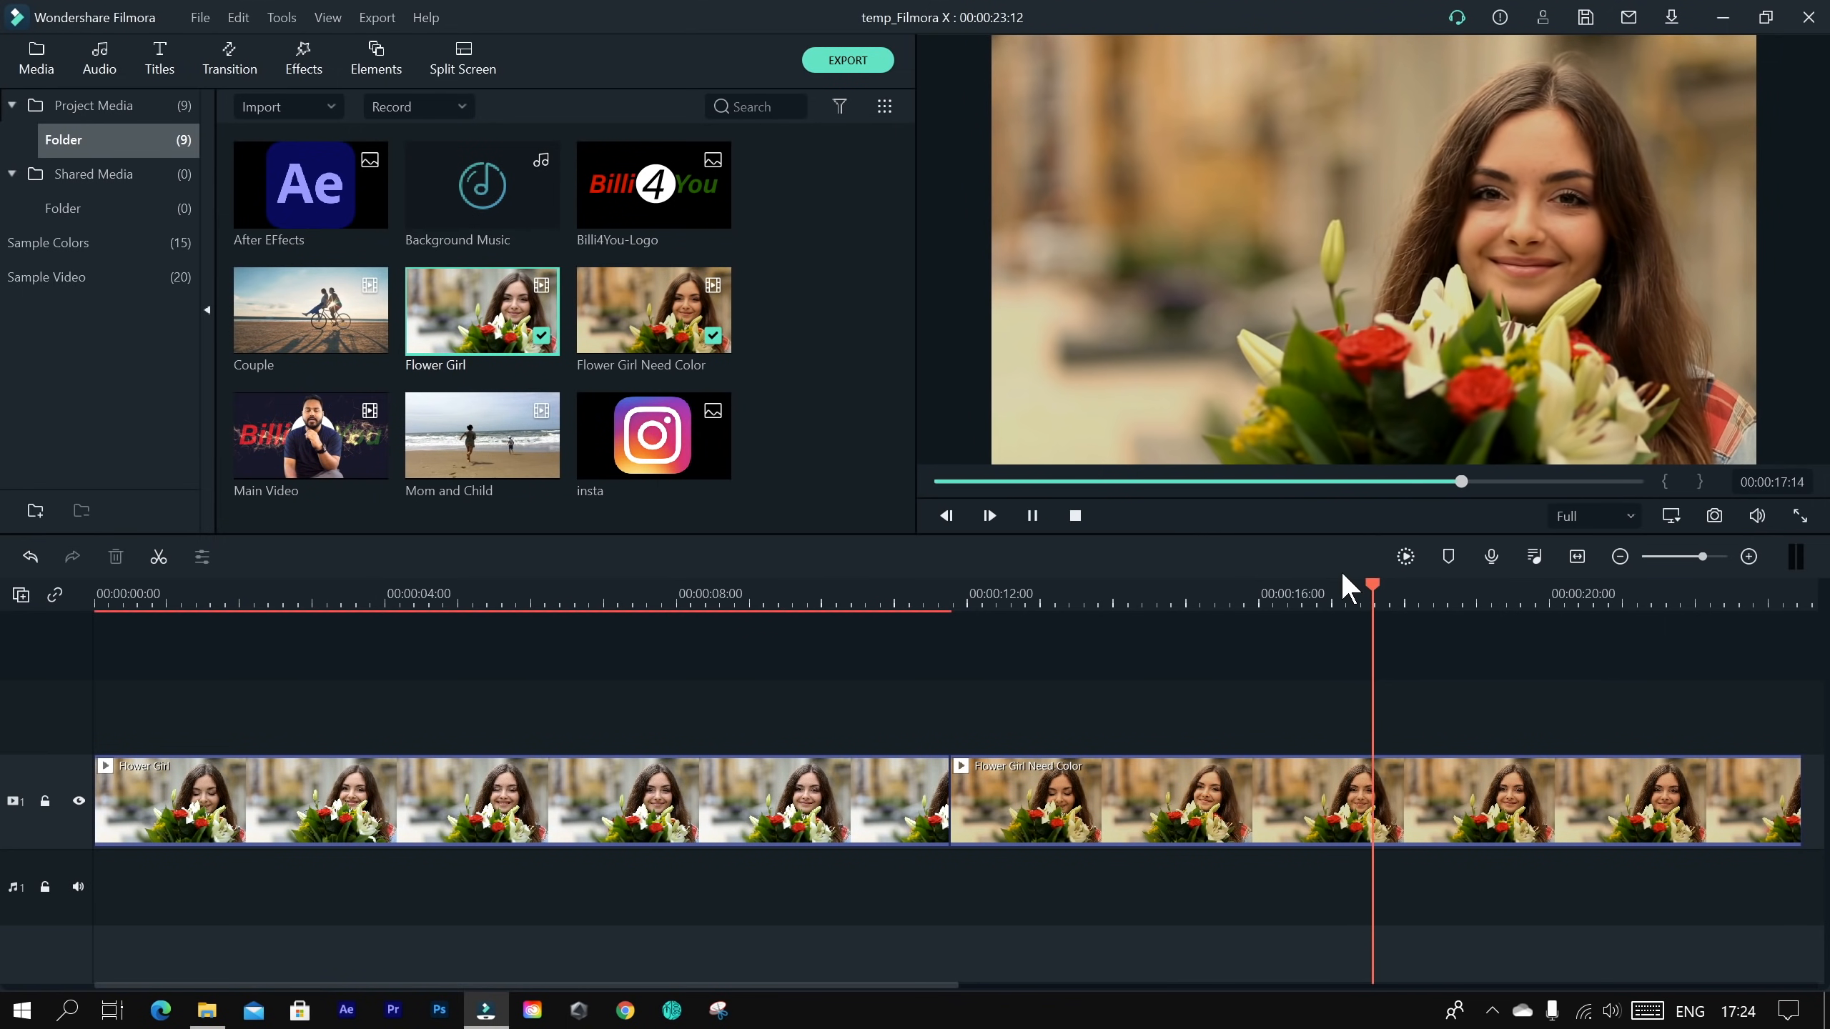
left_click(1396, 811)
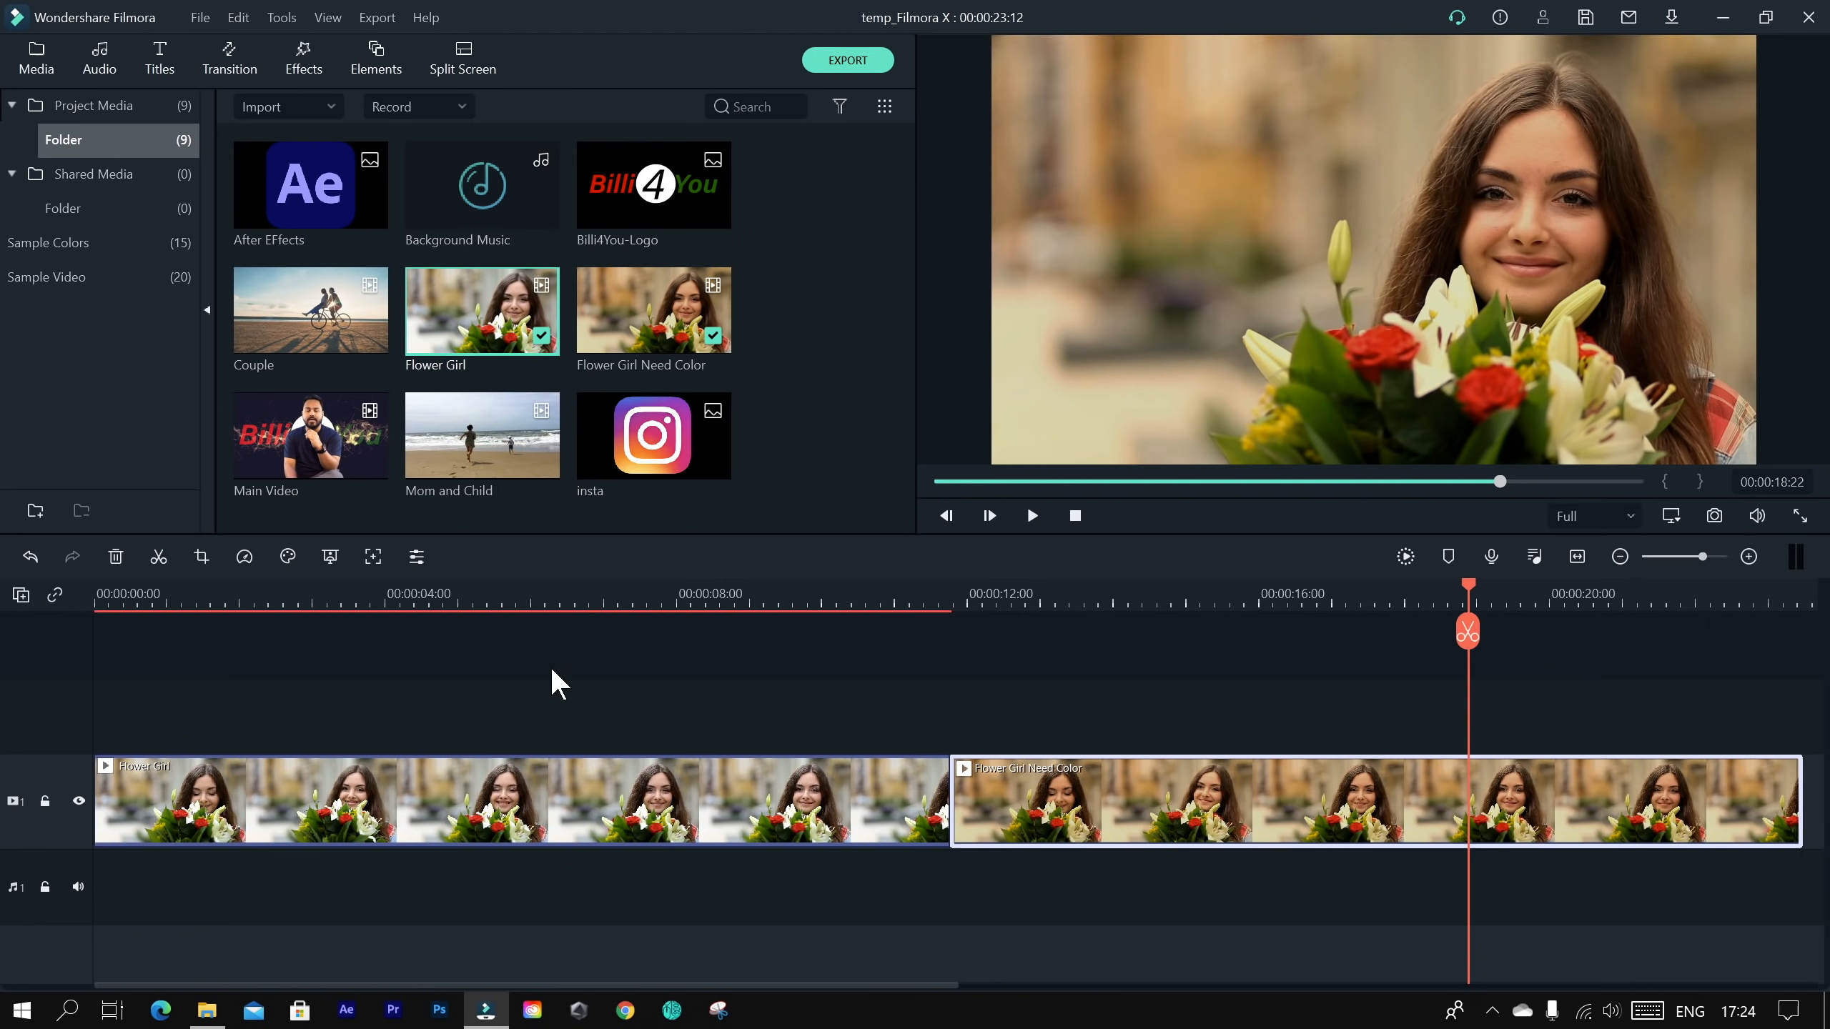
Step: Alternate between frames of the Flower Girl and Flower Girl Need Color clips to examine their difference in colour tone
left_click(578, 612)
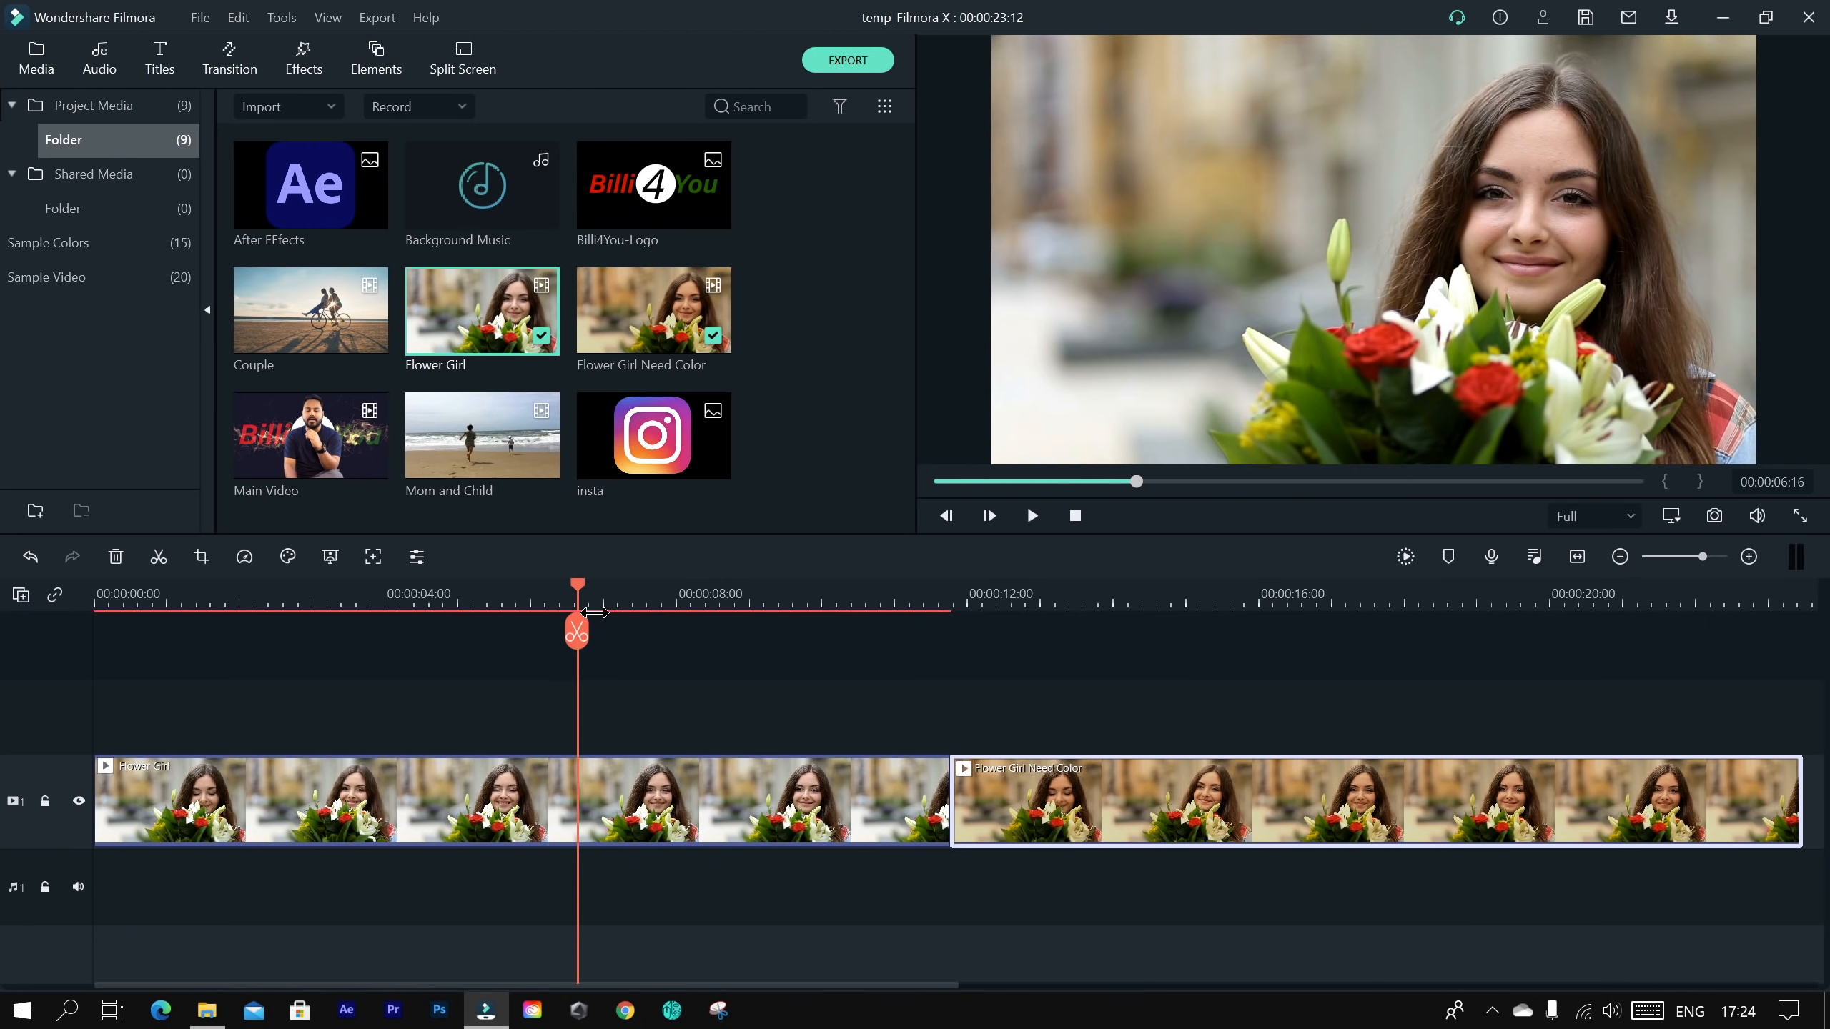
left_click(585, 782)
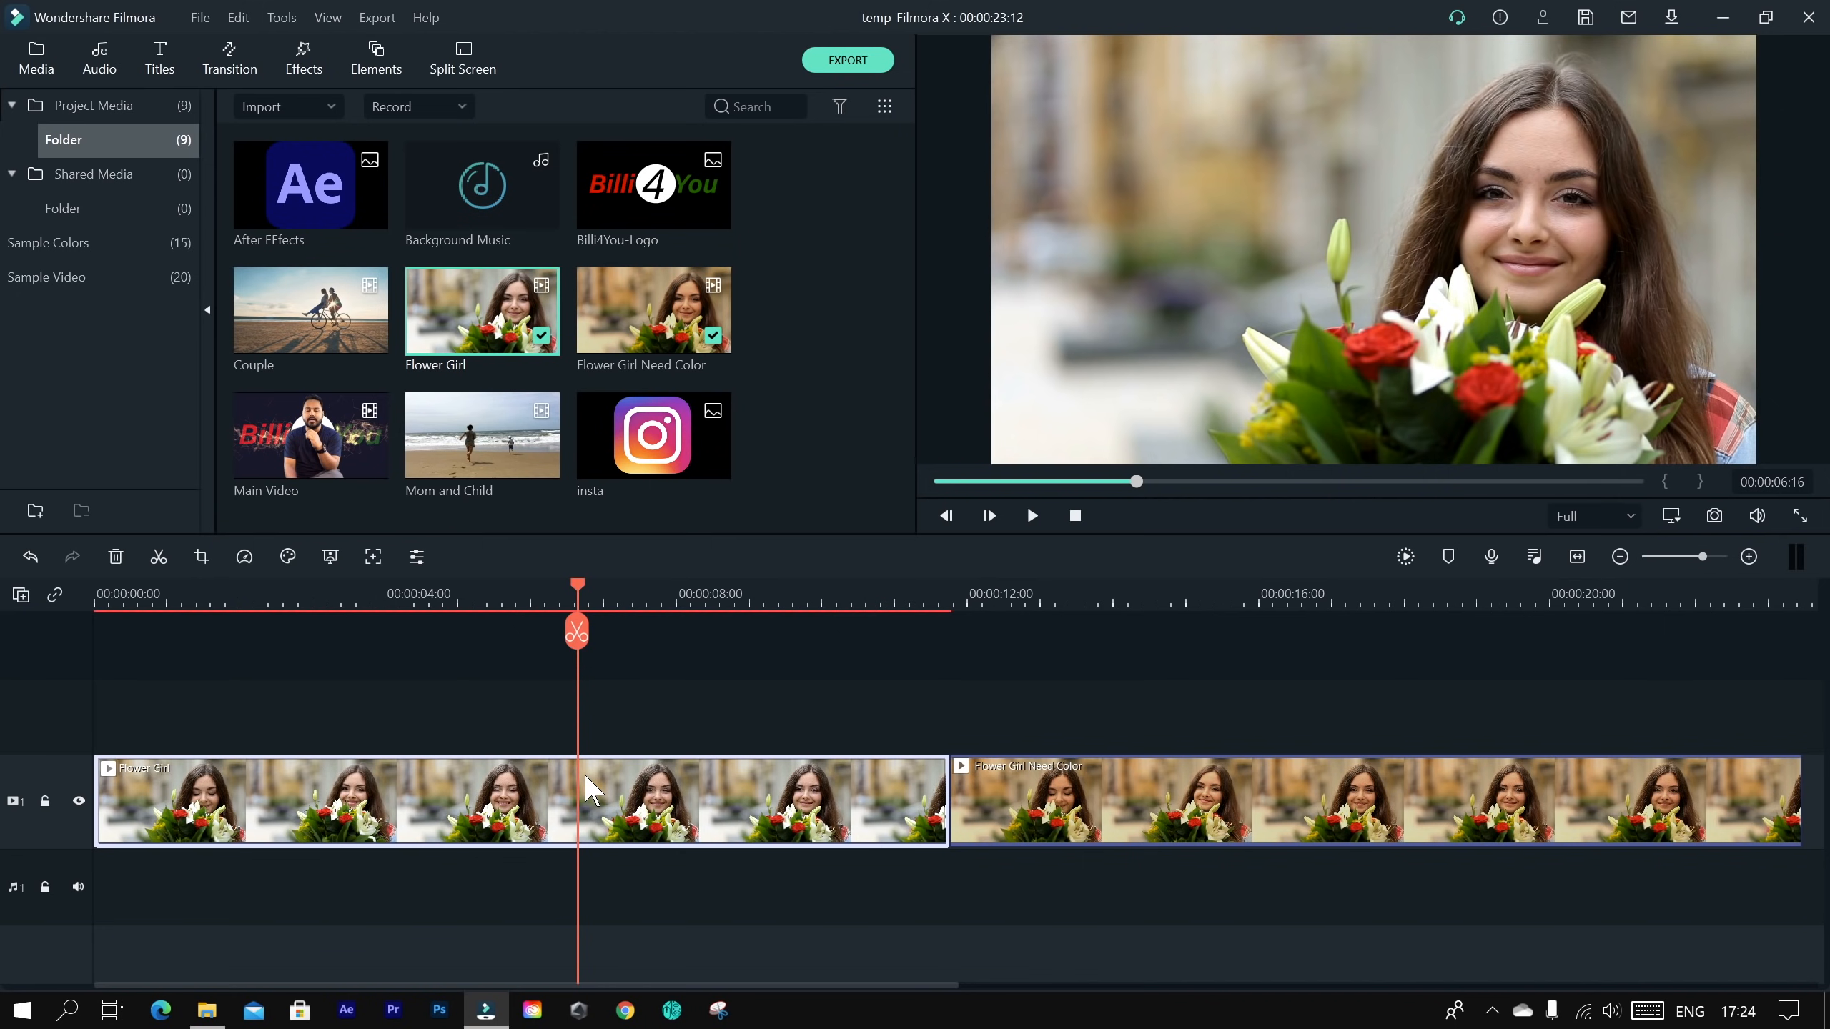
left_click(1308, 612)
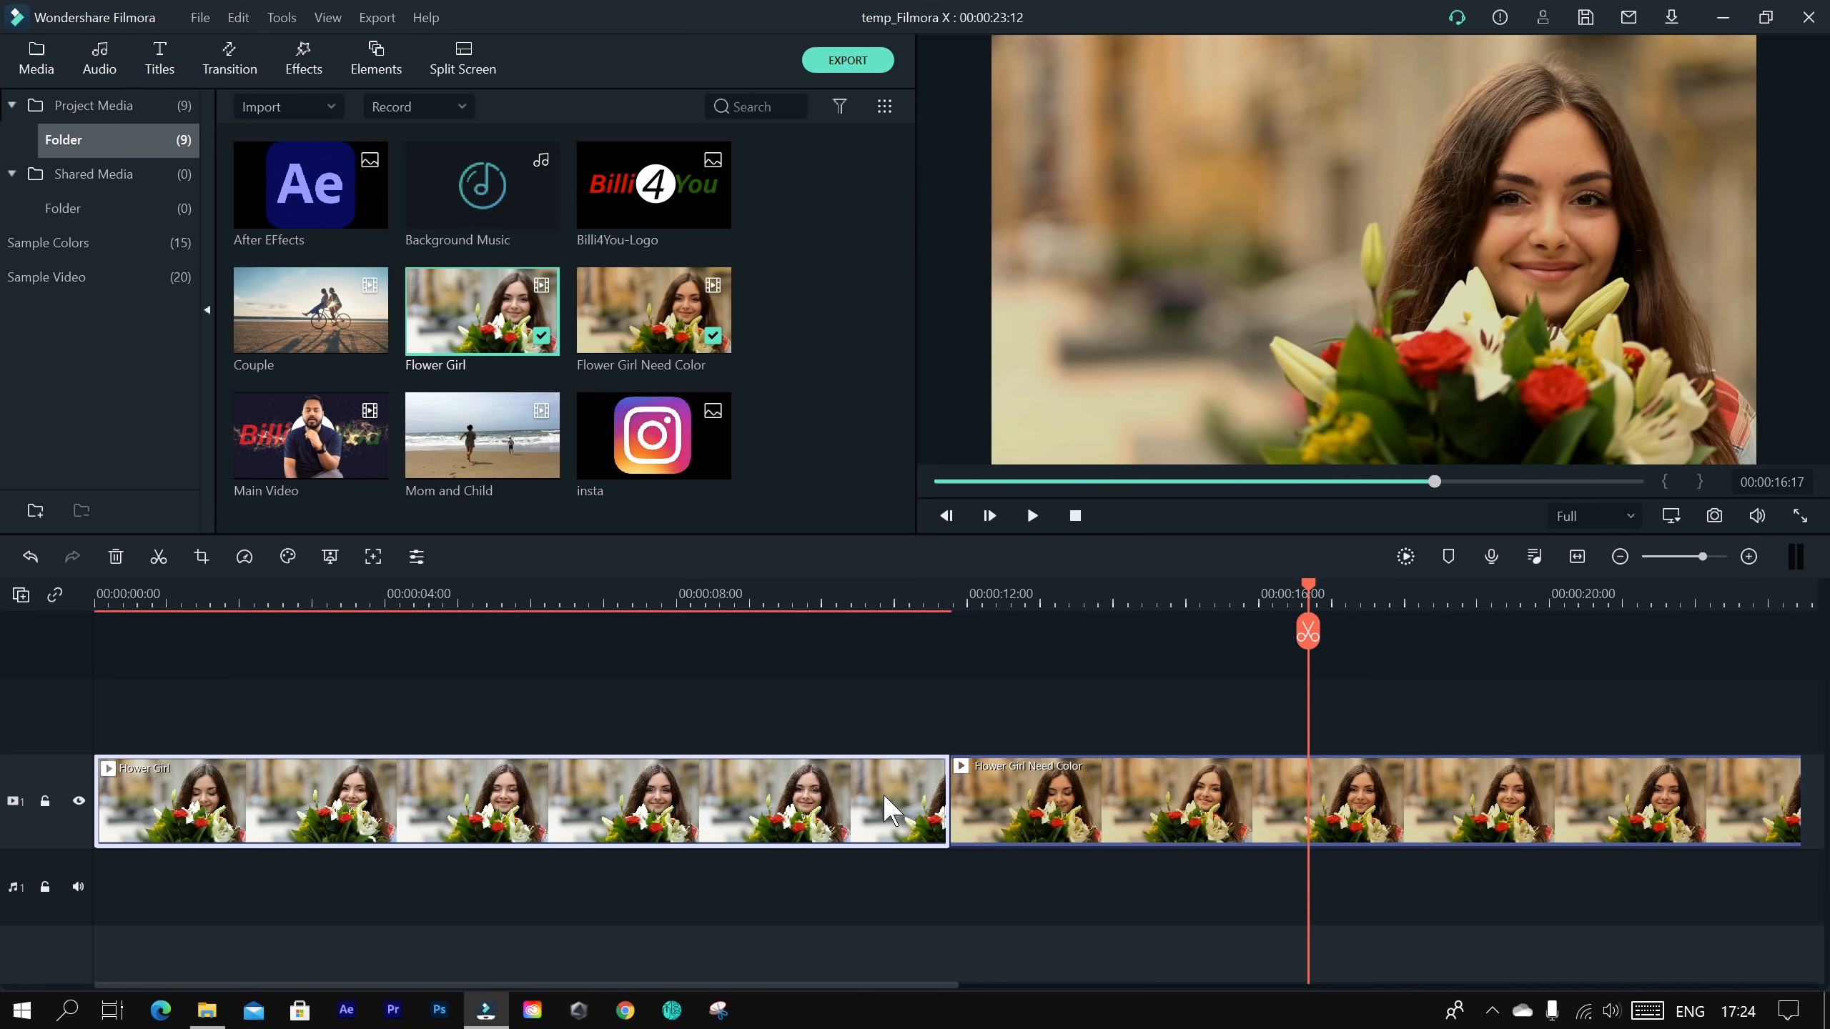
left_click(716, 604)
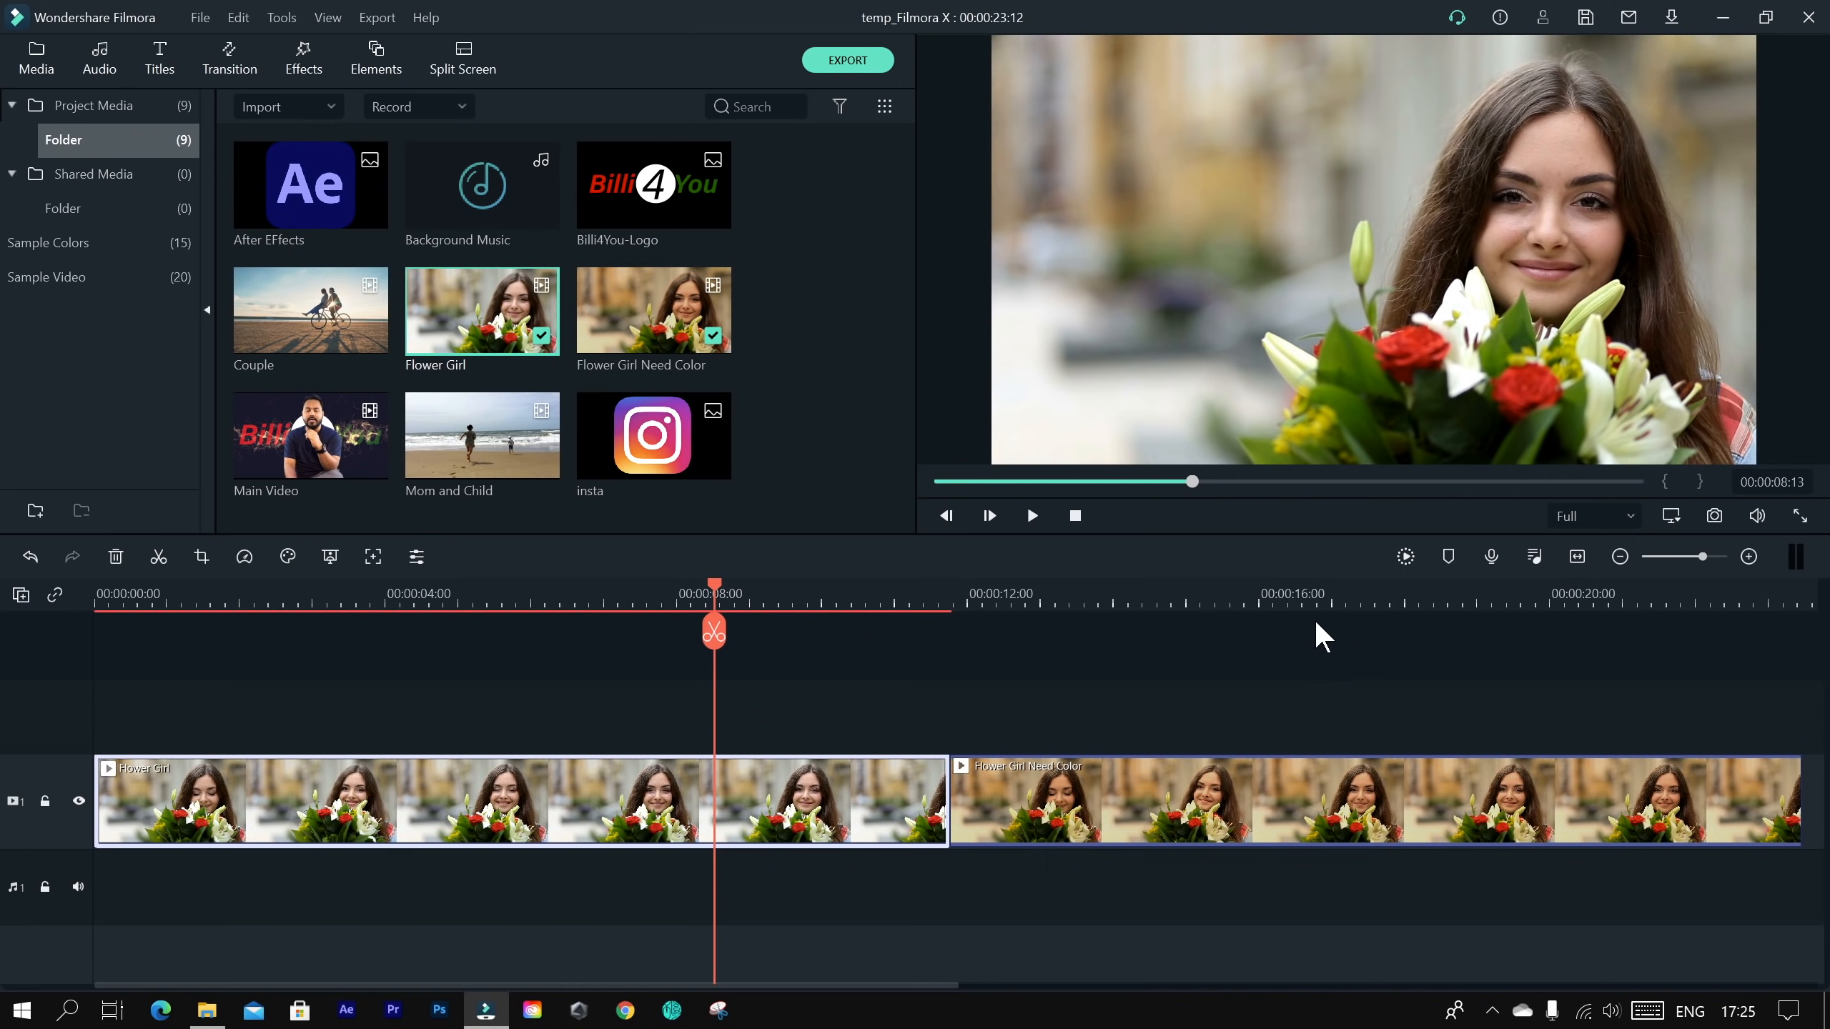
left_click(1252, 629)
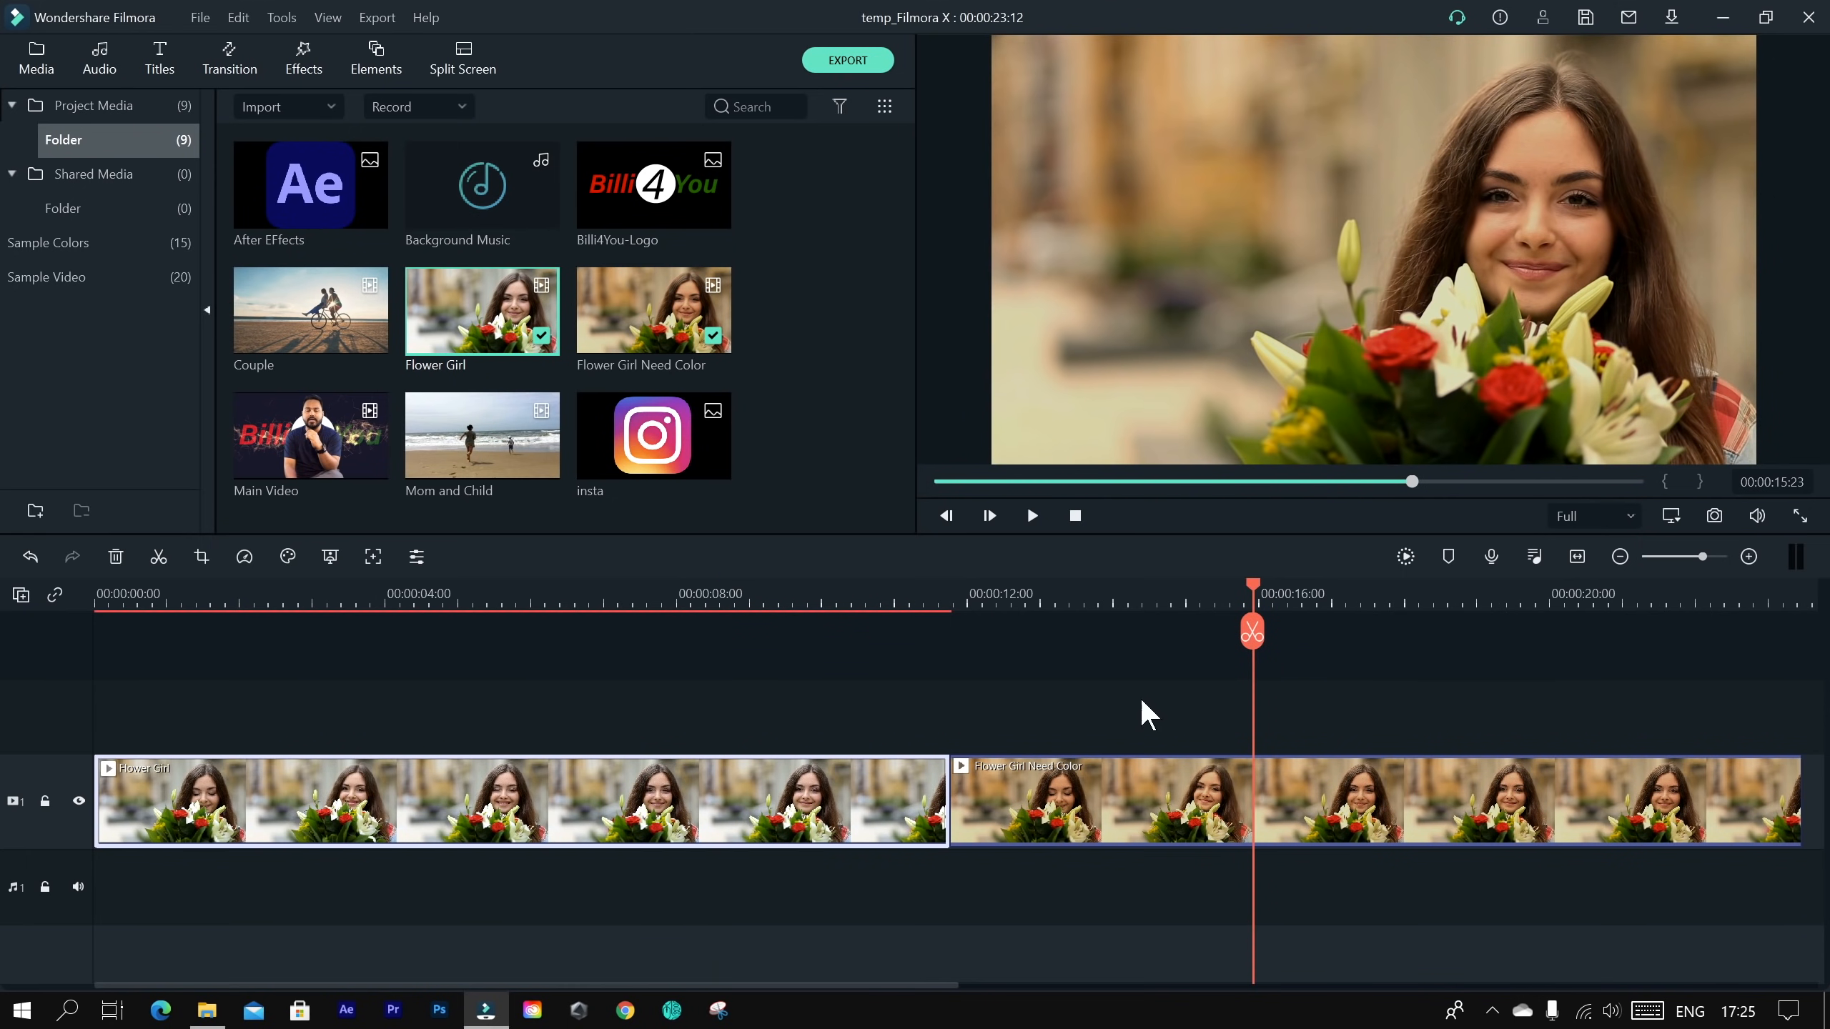
left_click(1373, 789)
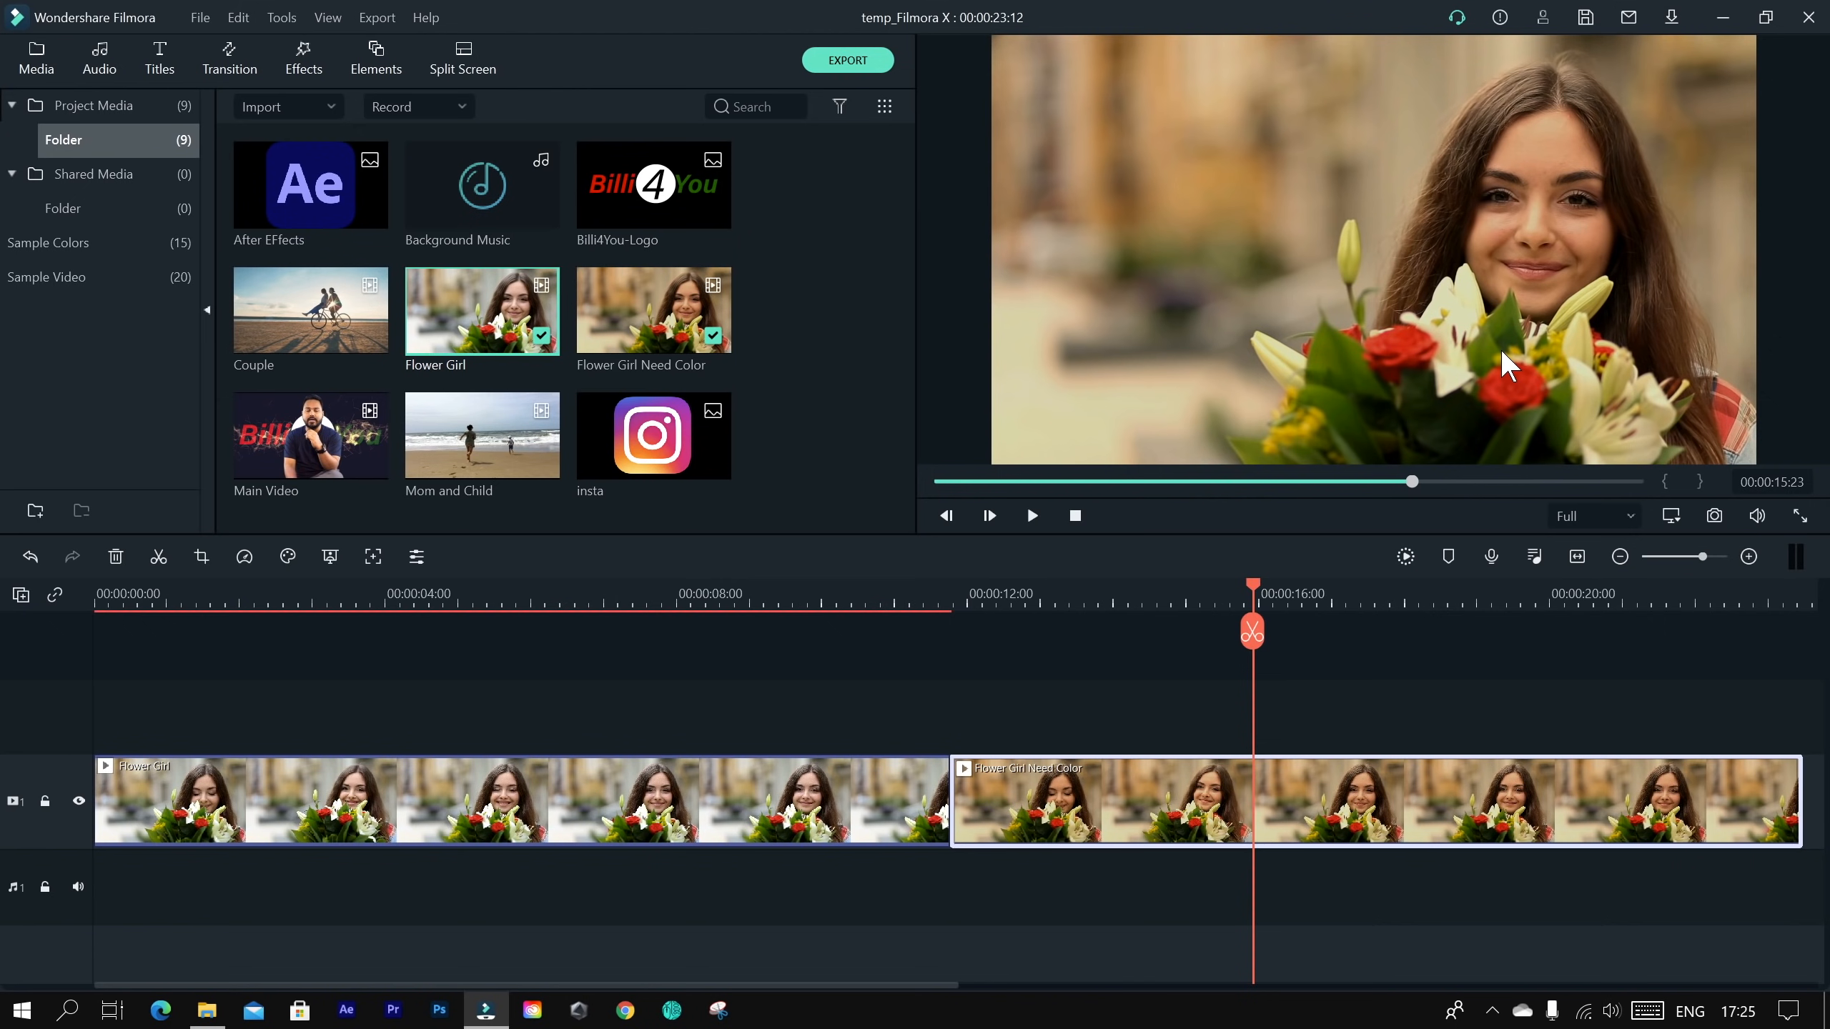
left_click(682, 626)
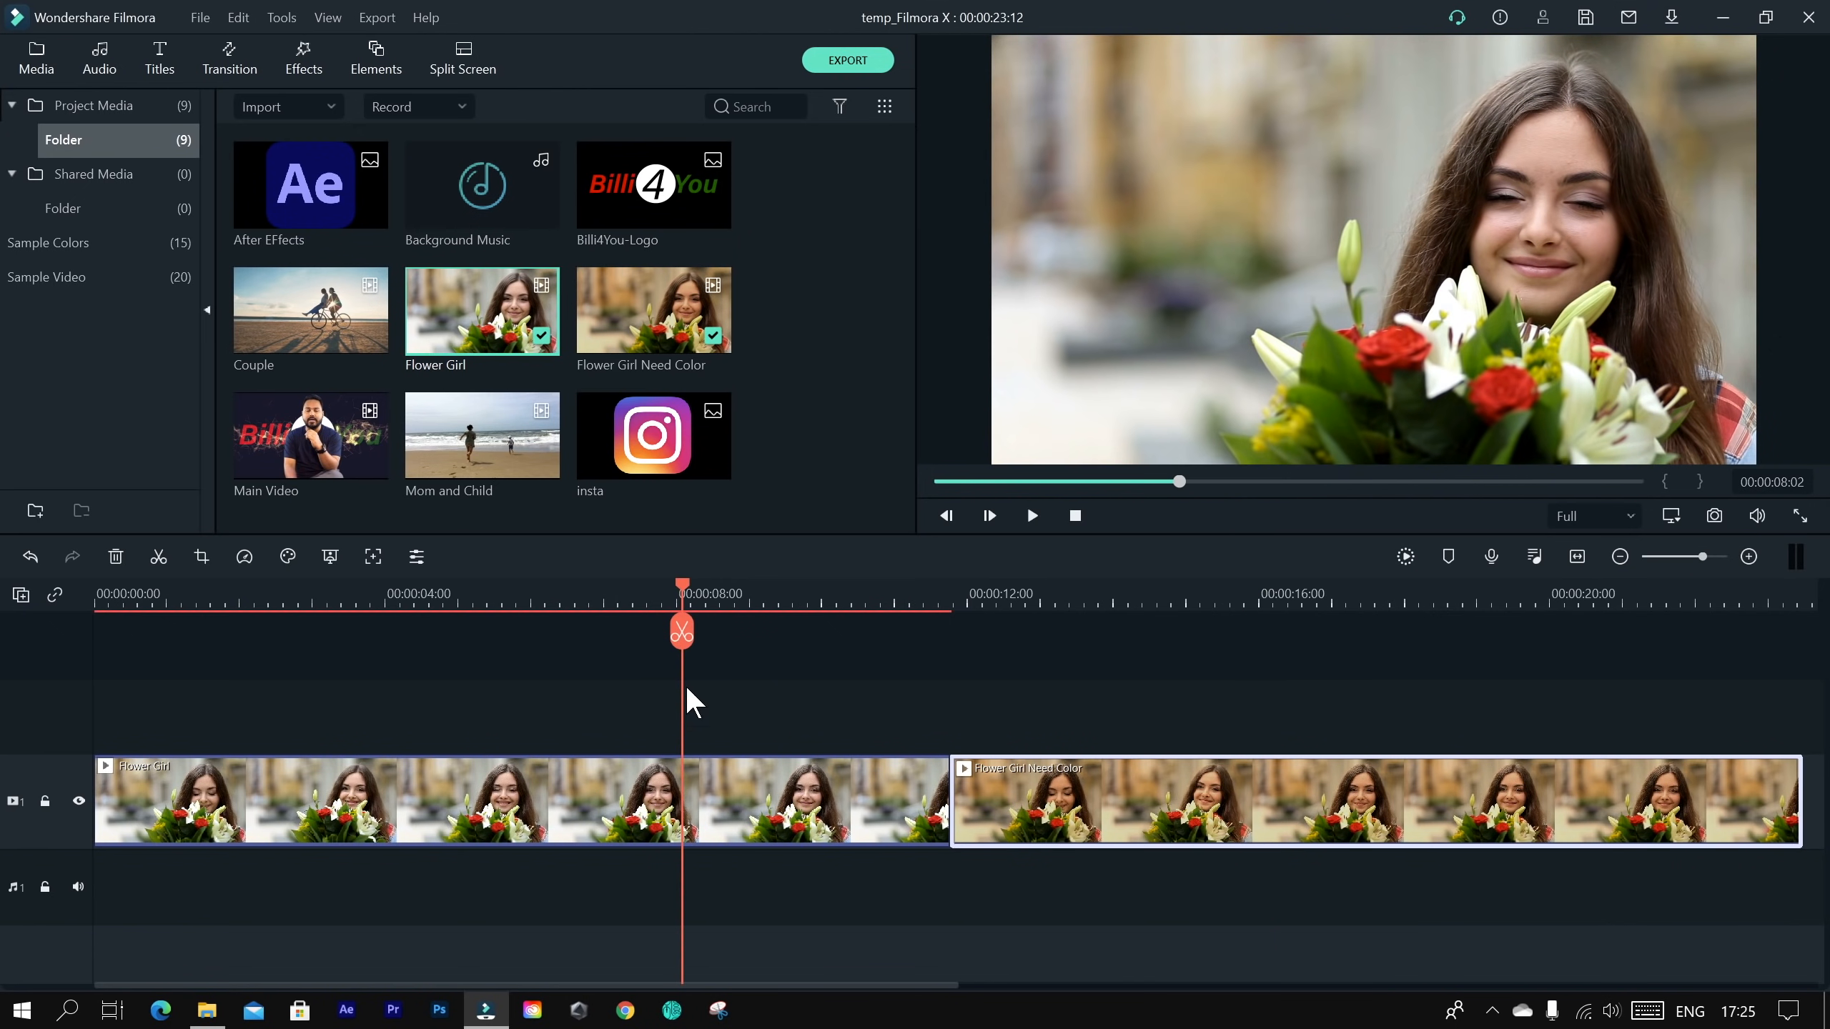
left_click(679, 793)
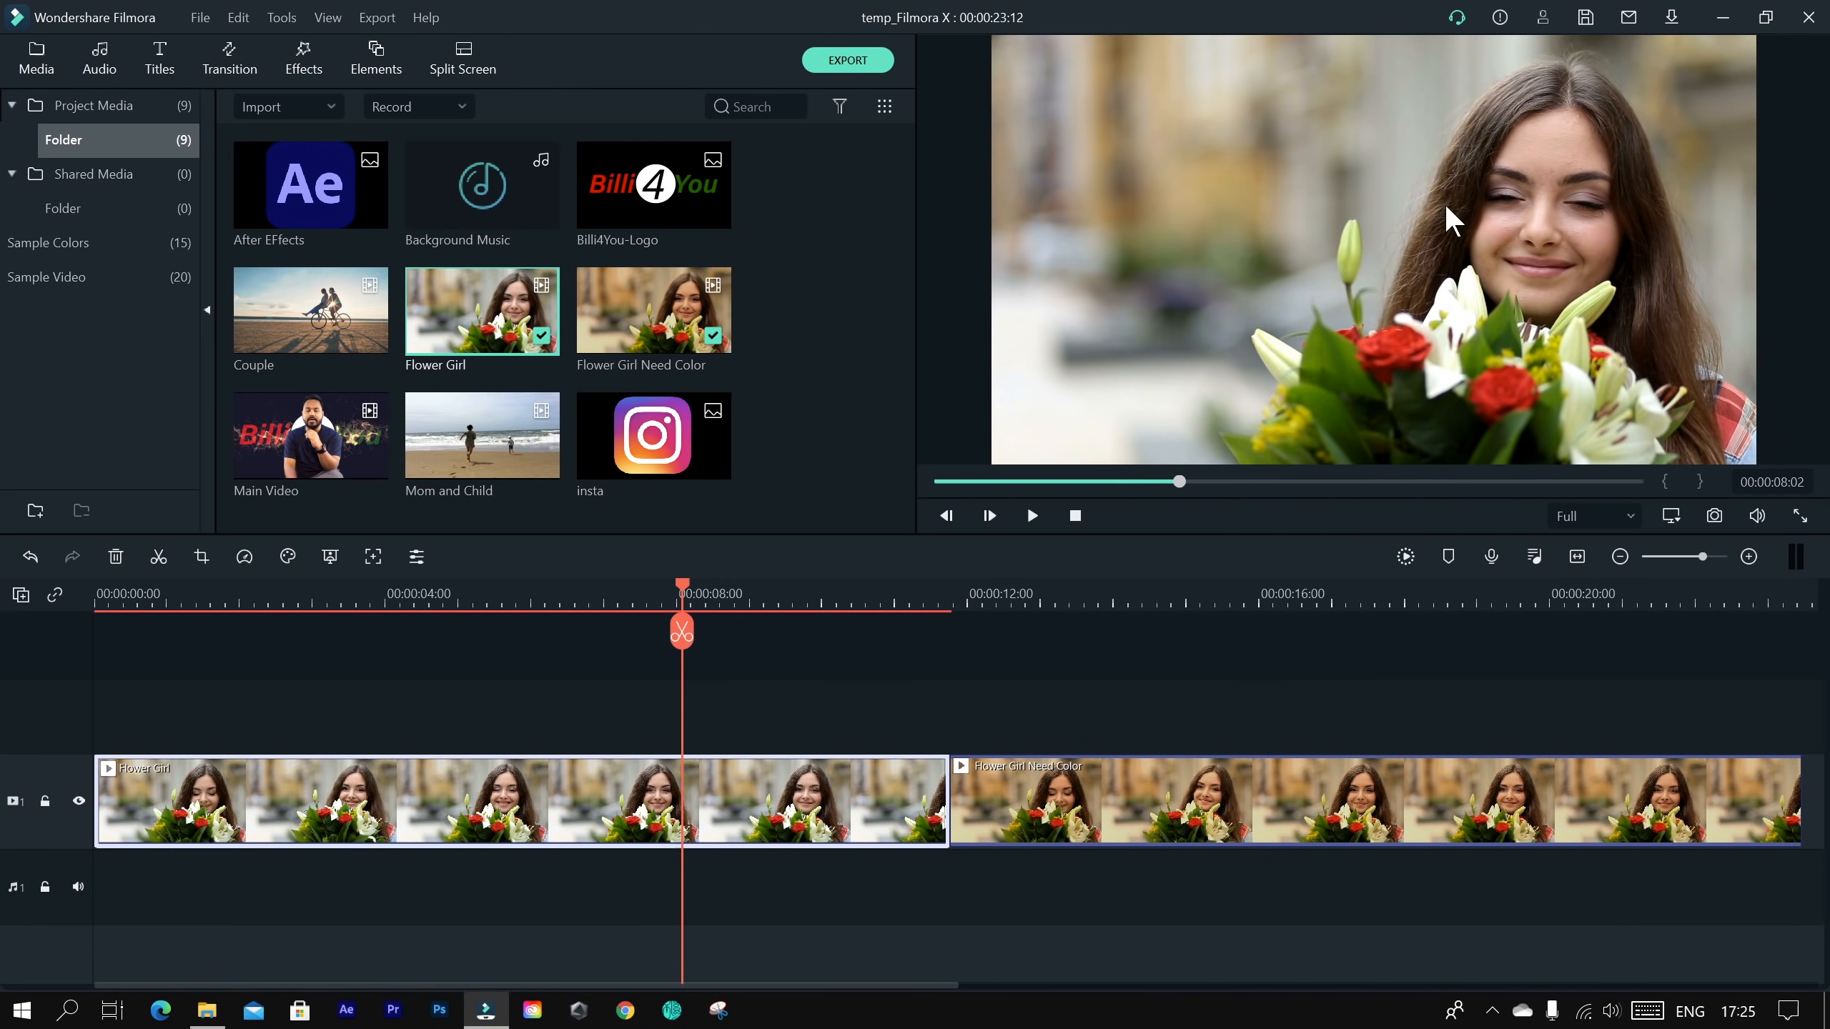
Step: Open Color Match for the Flower Girl Need Color clip with the playhead at 00:00:17:06
left_click(1310, 792)
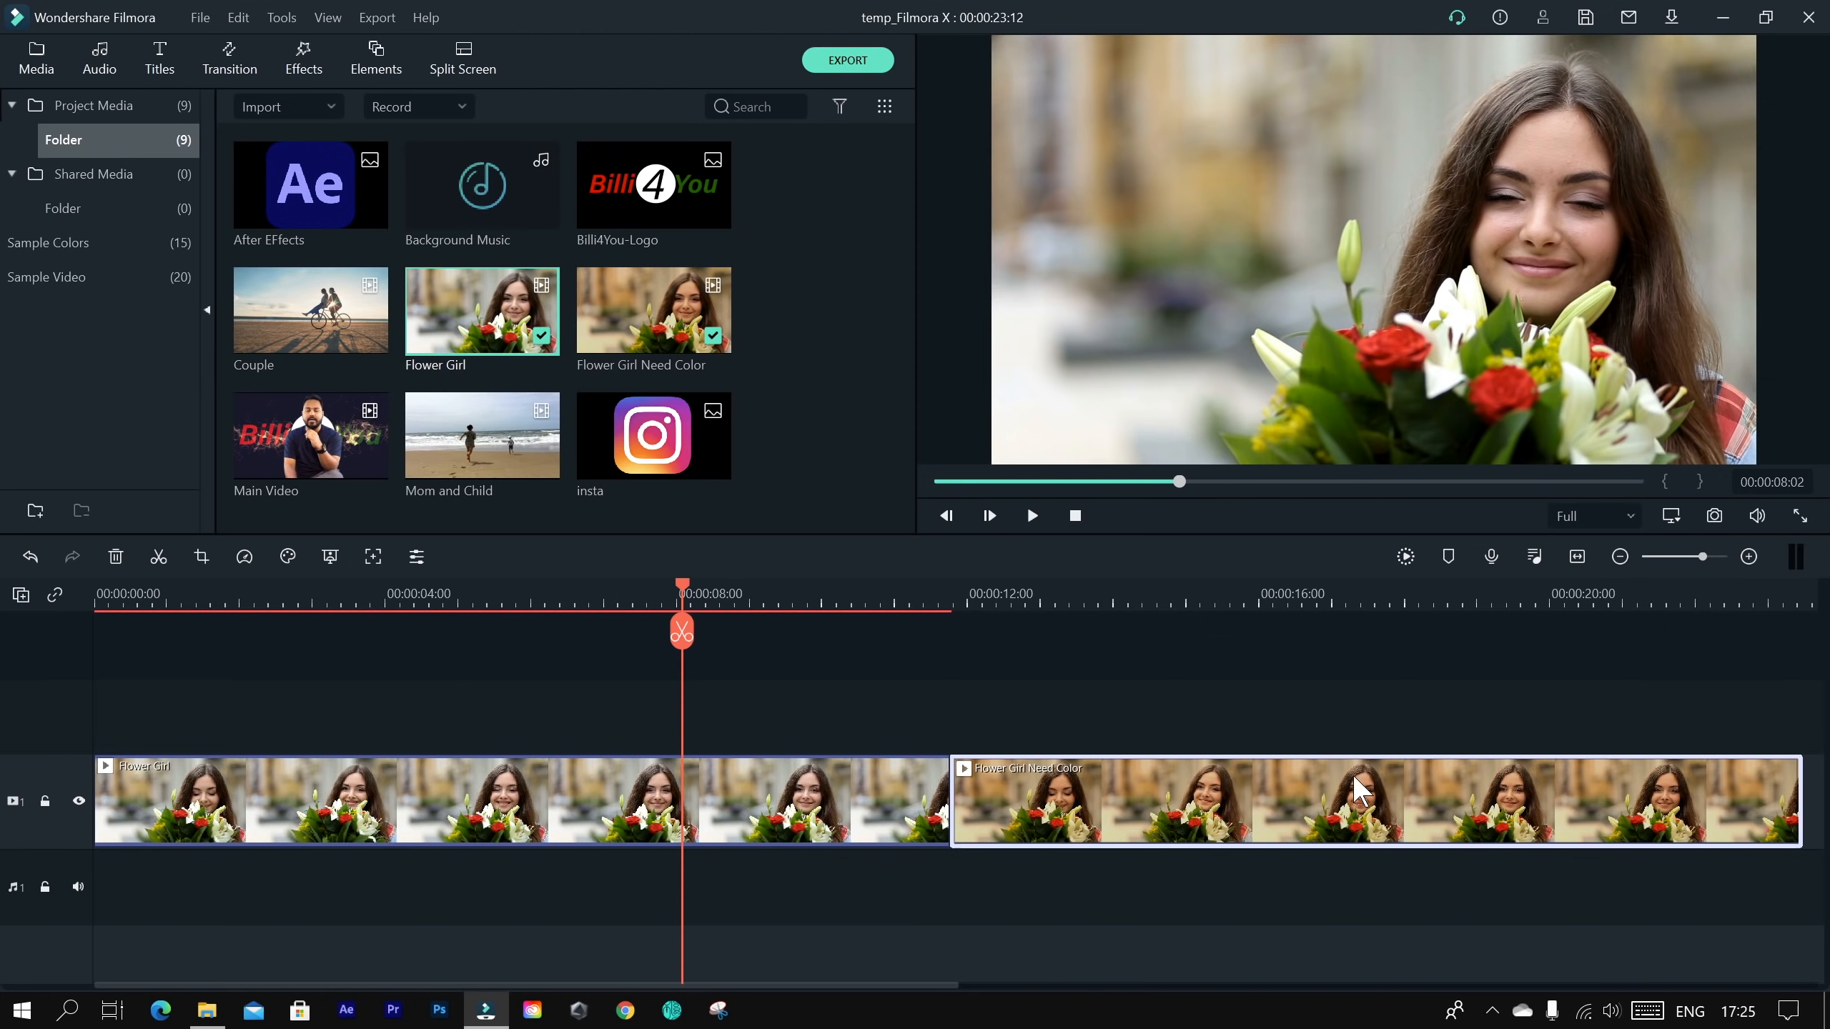
left_click(1346, 624)
right_click(1342, 790)
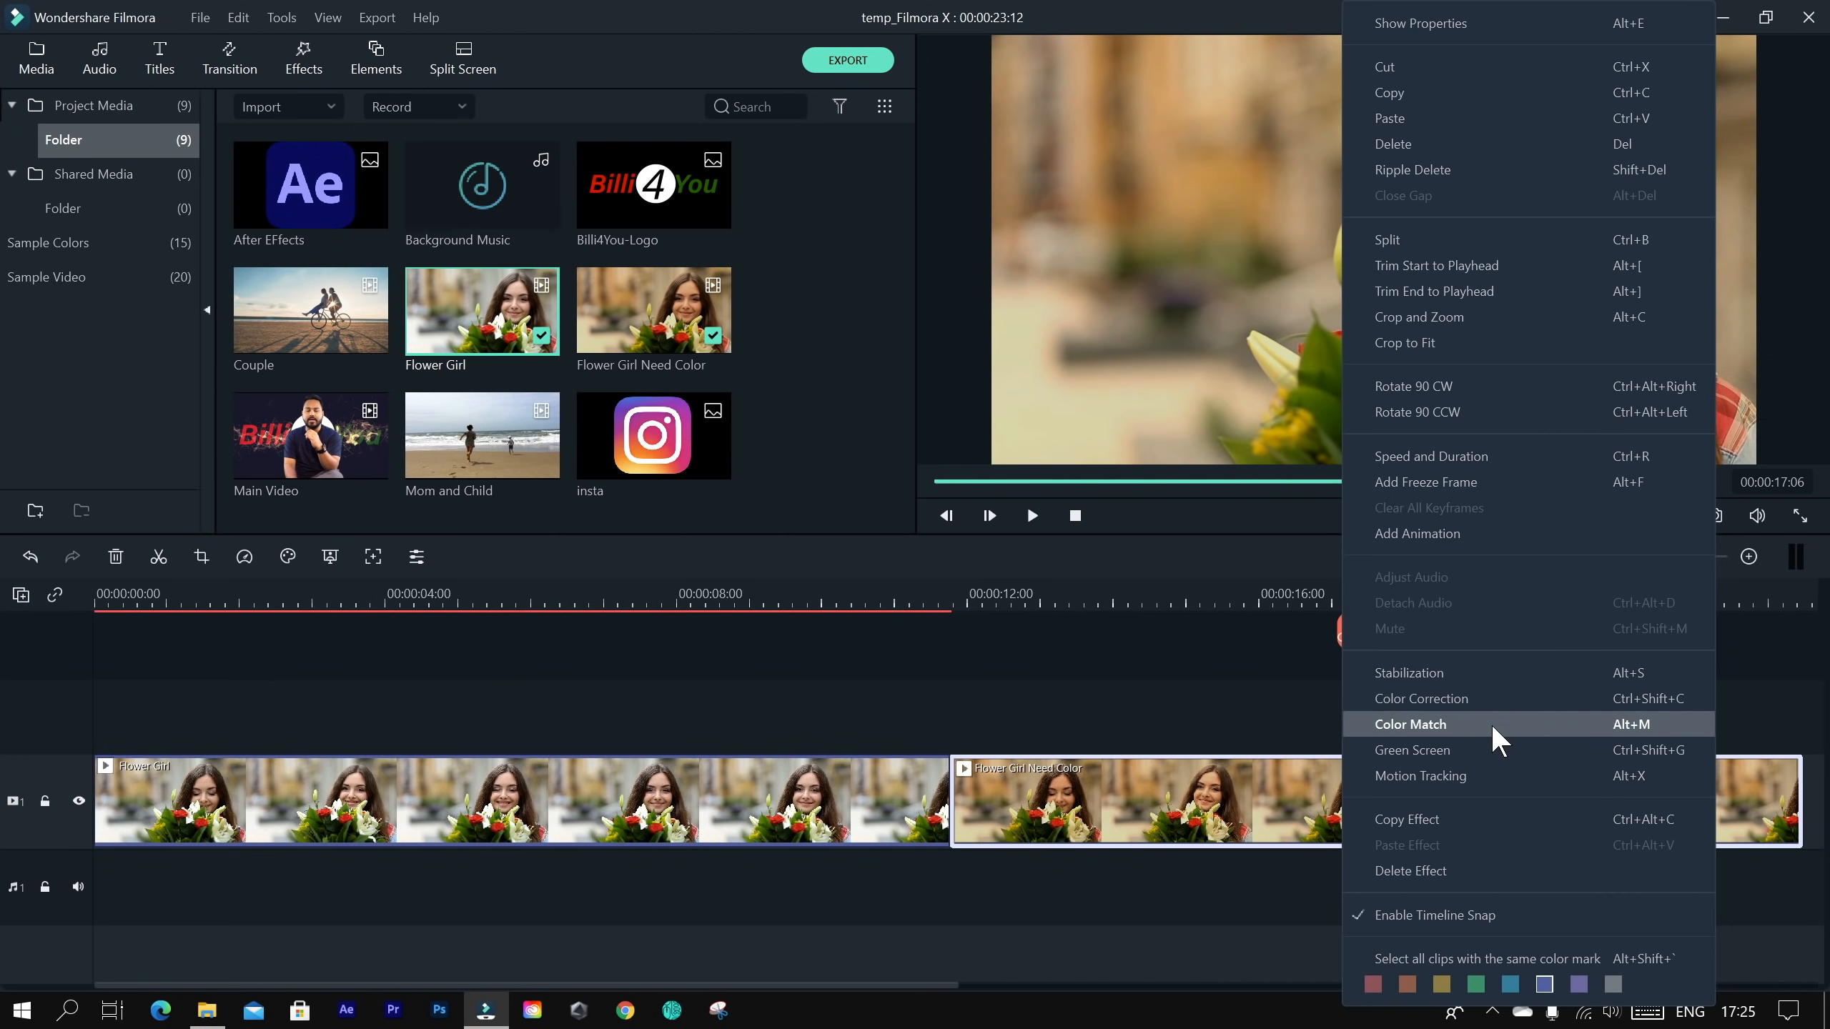
left_click(1544, 724)
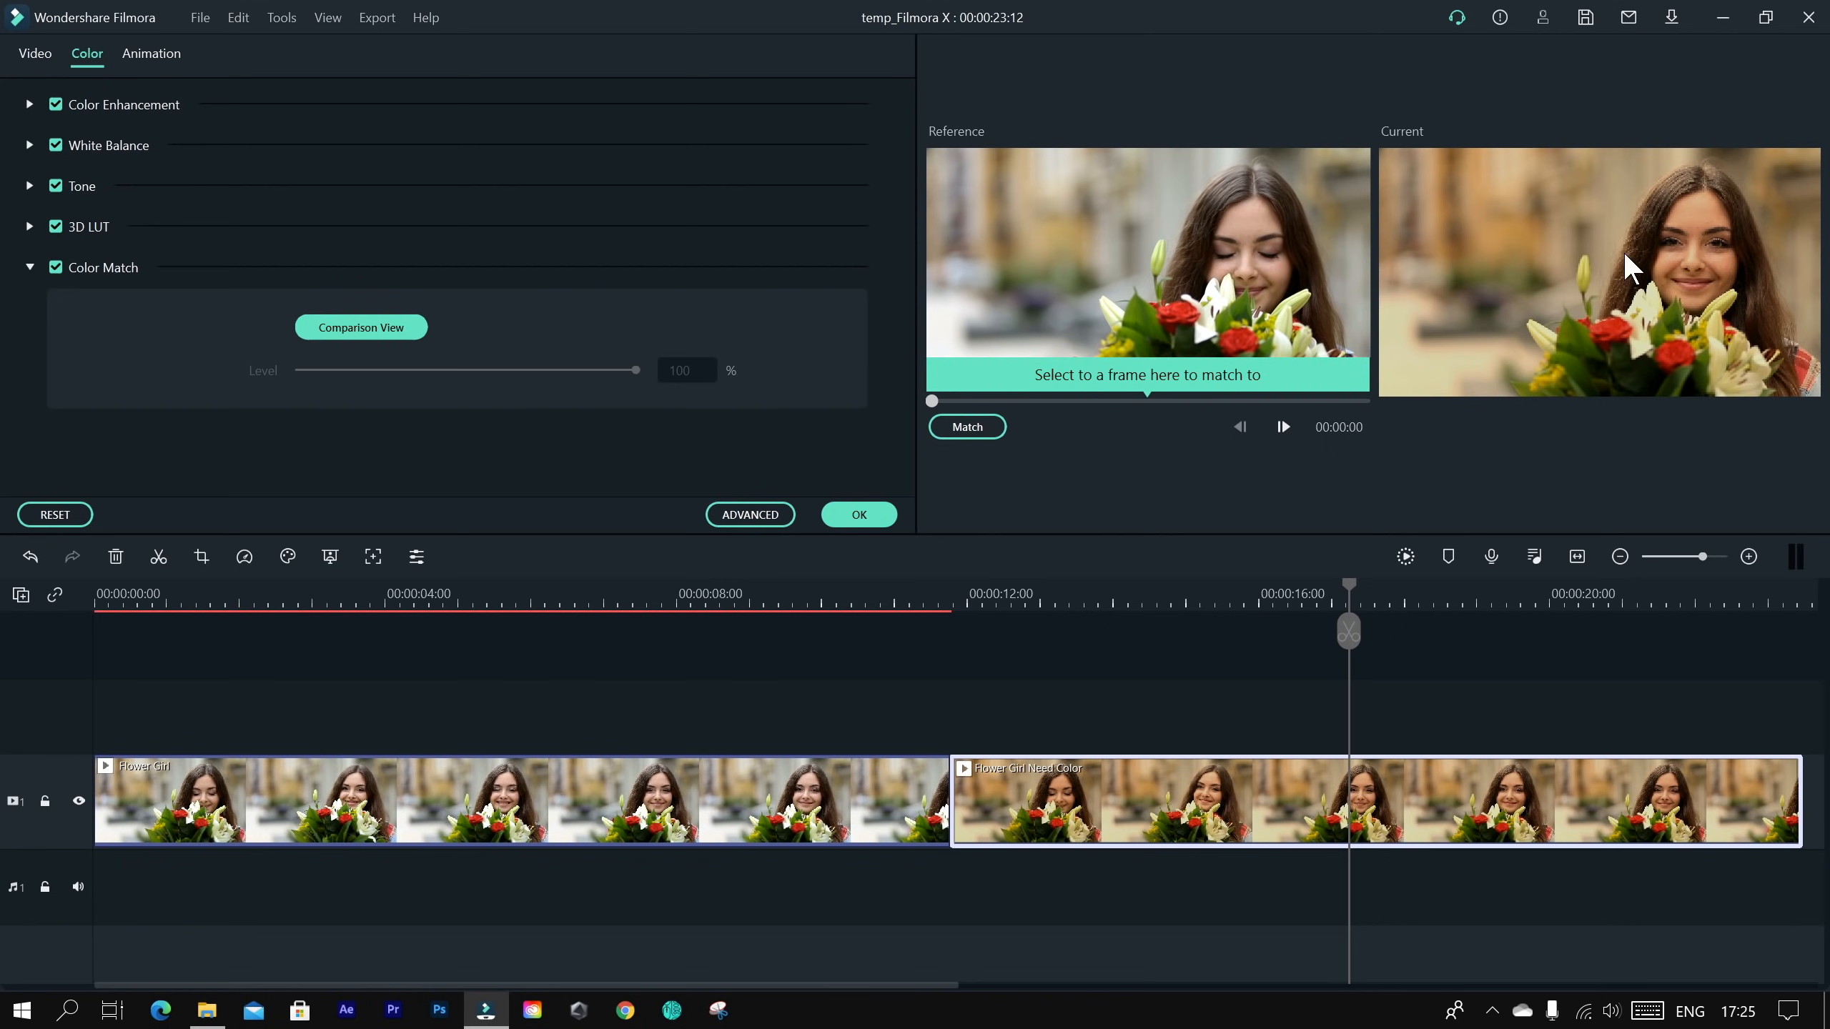
Step: Try the reference frame at 00:00:06 and switch the comparison view off and on again
mouse_move(1058, 402)
left_mouse_down()
mouse_move(1327, 400)
mouse_move(929, 404)
mouse_move(1310, 413)
mouse_move(1049, 415)
left_mouse_up()
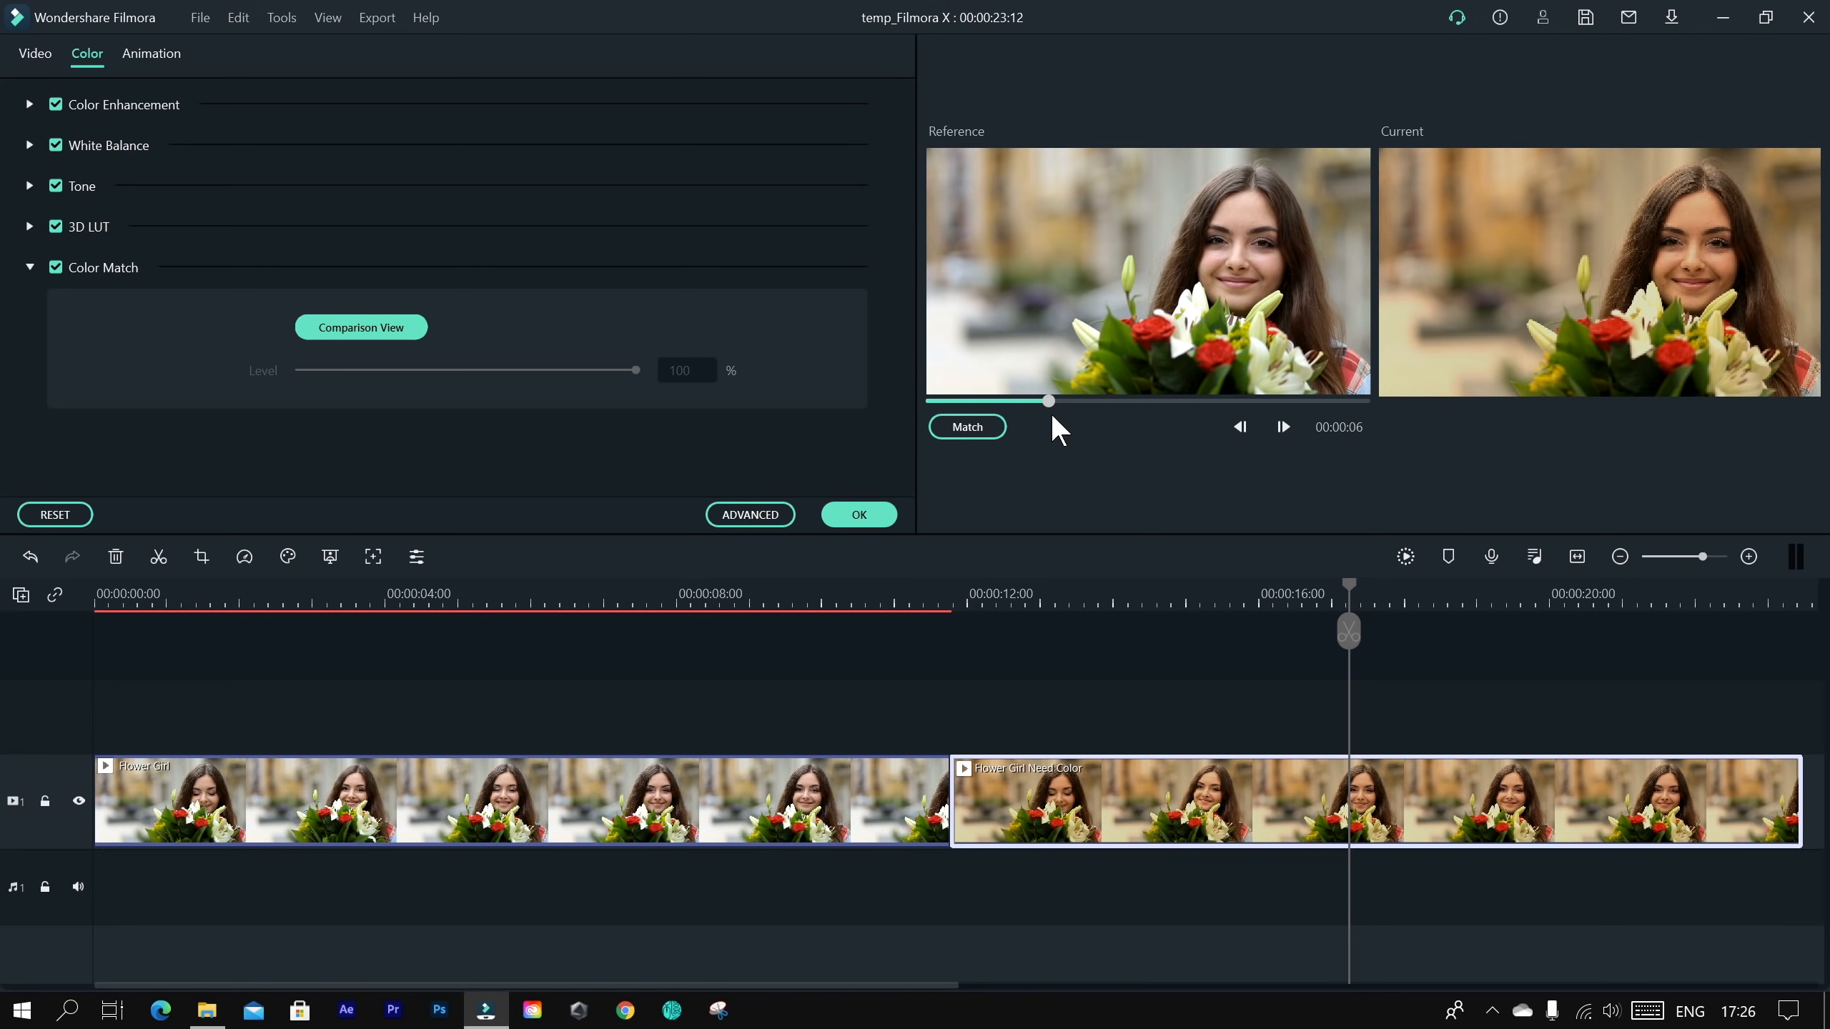
left_click(370, 335)
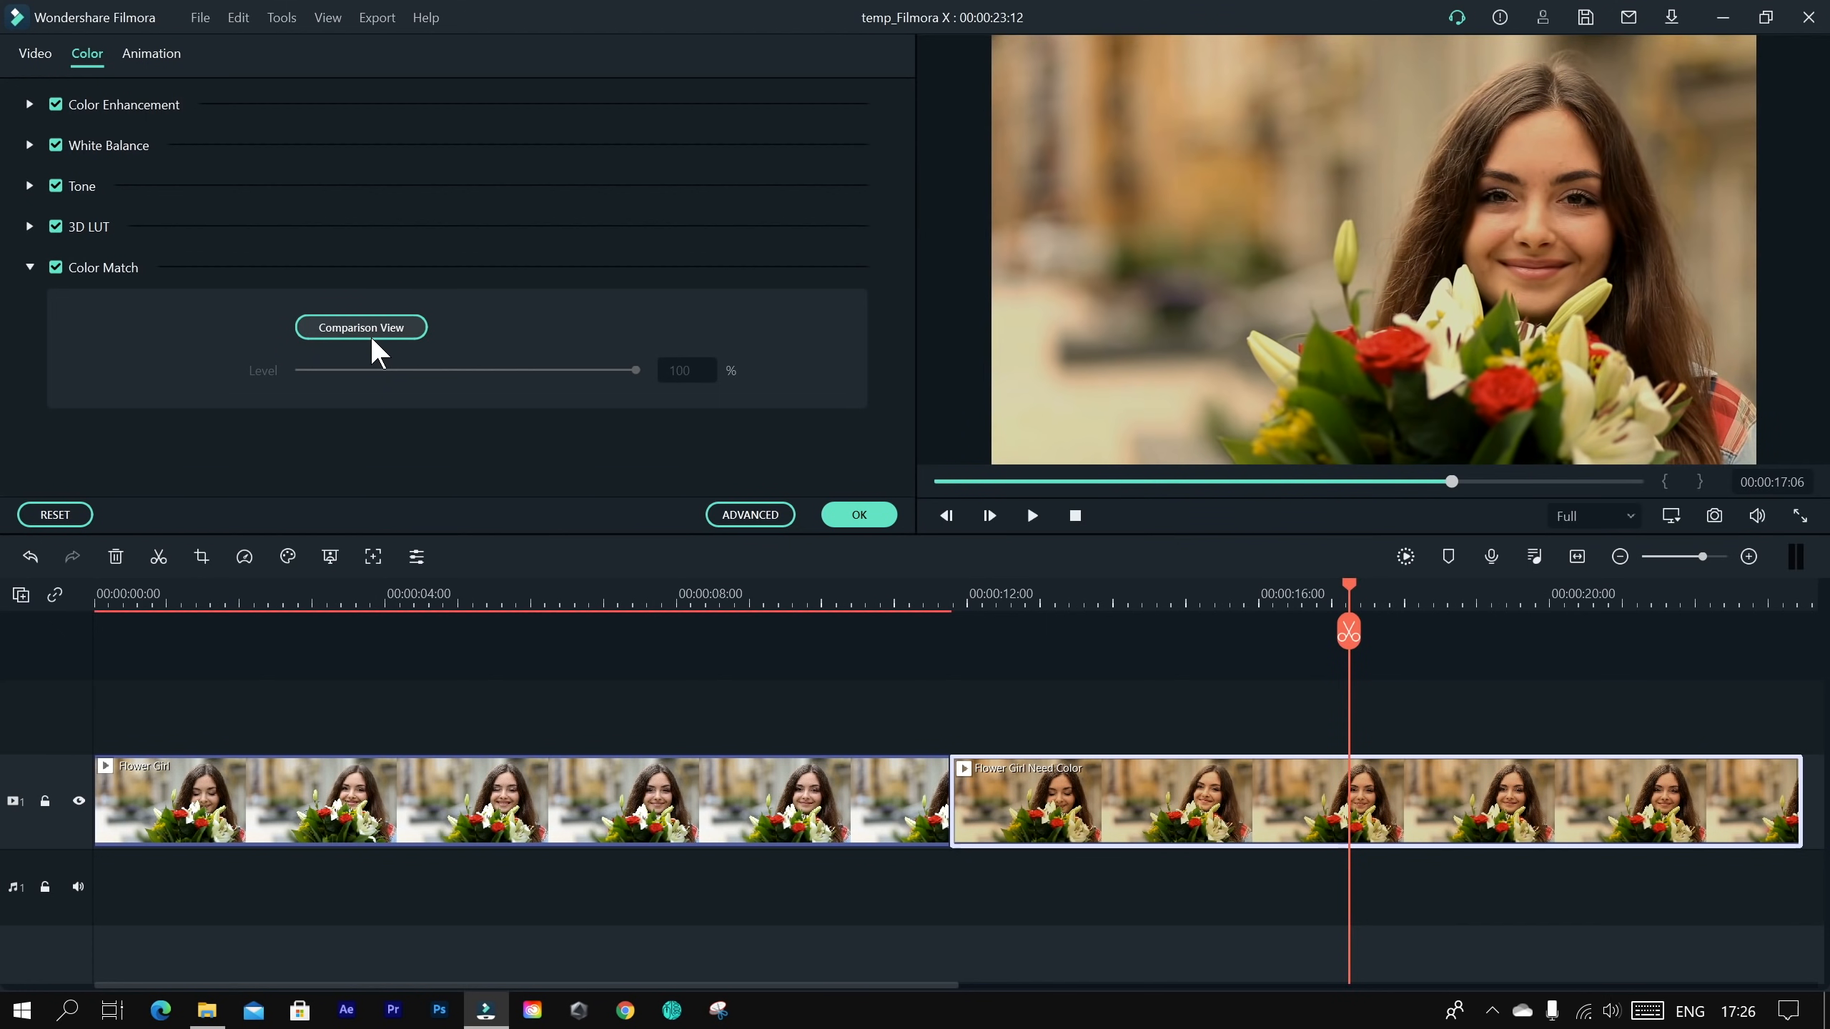
left_click(370, 335)
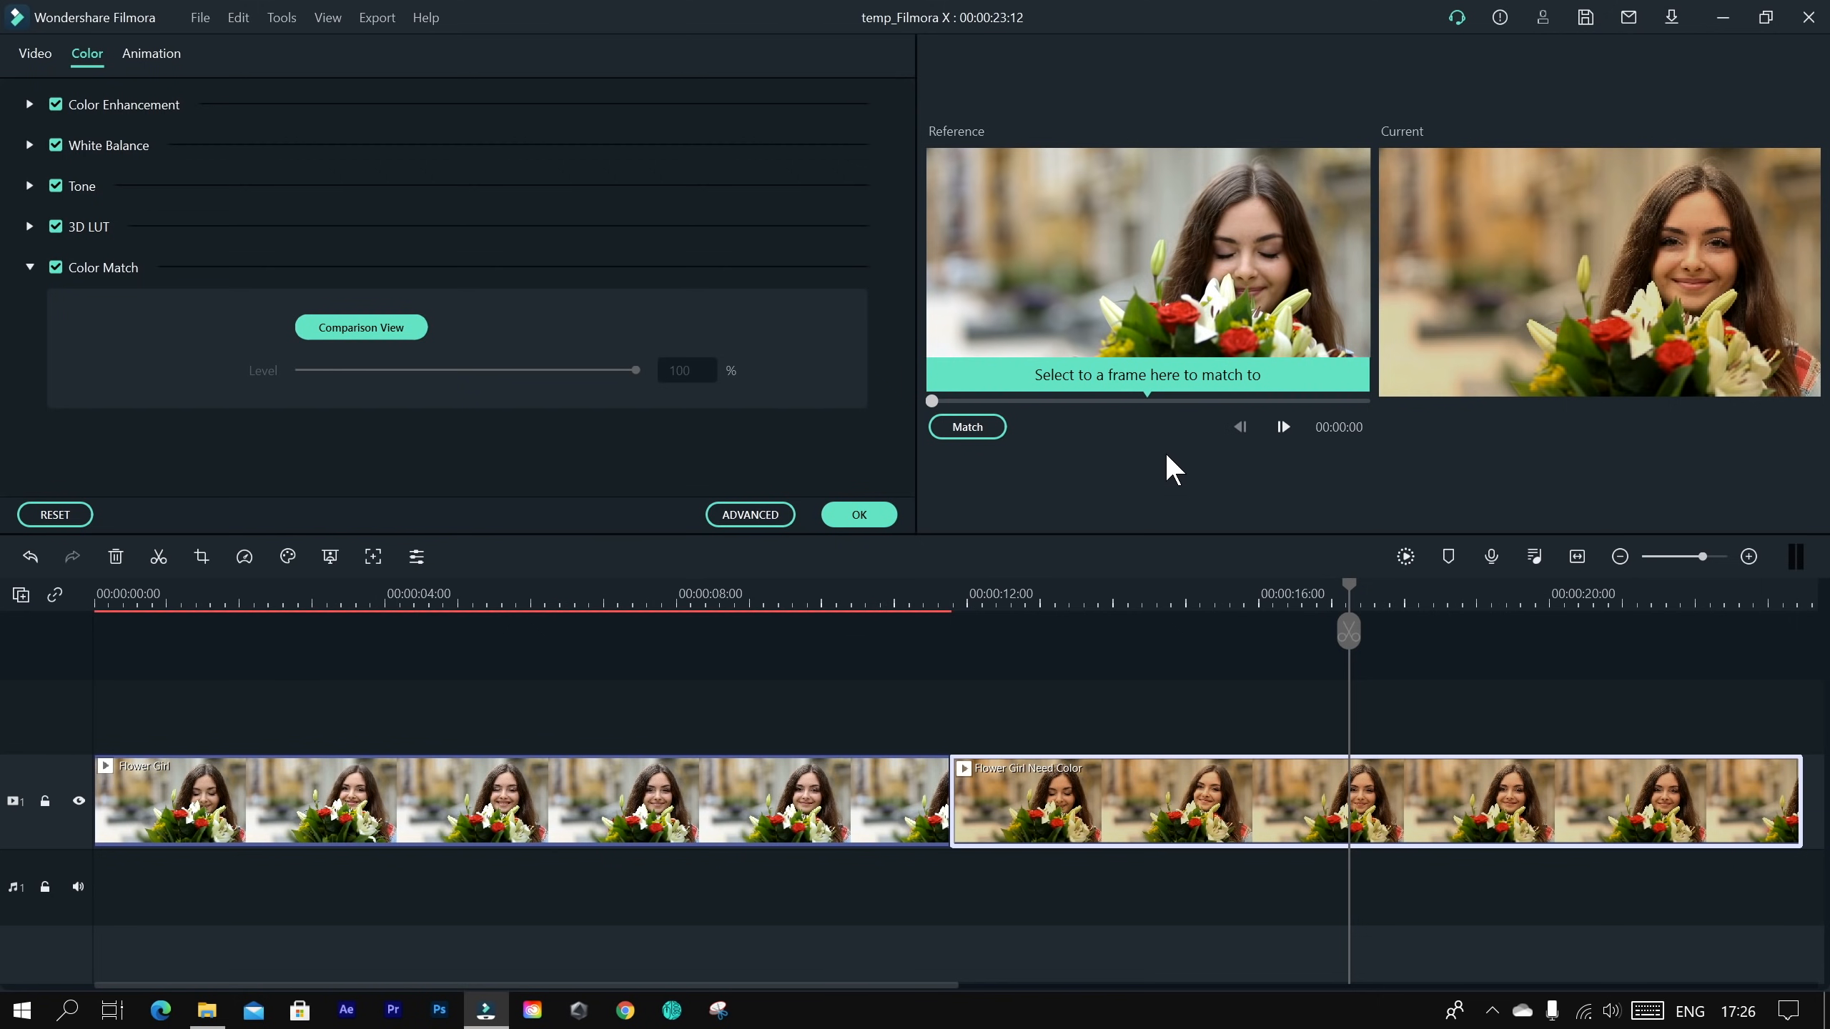
Step: Match Flower Girl Need Color to the Flower Girl reference frame at 00:00:06 and apply it at a 95% level
left_click_drag(1164, 402, 1048, 402)
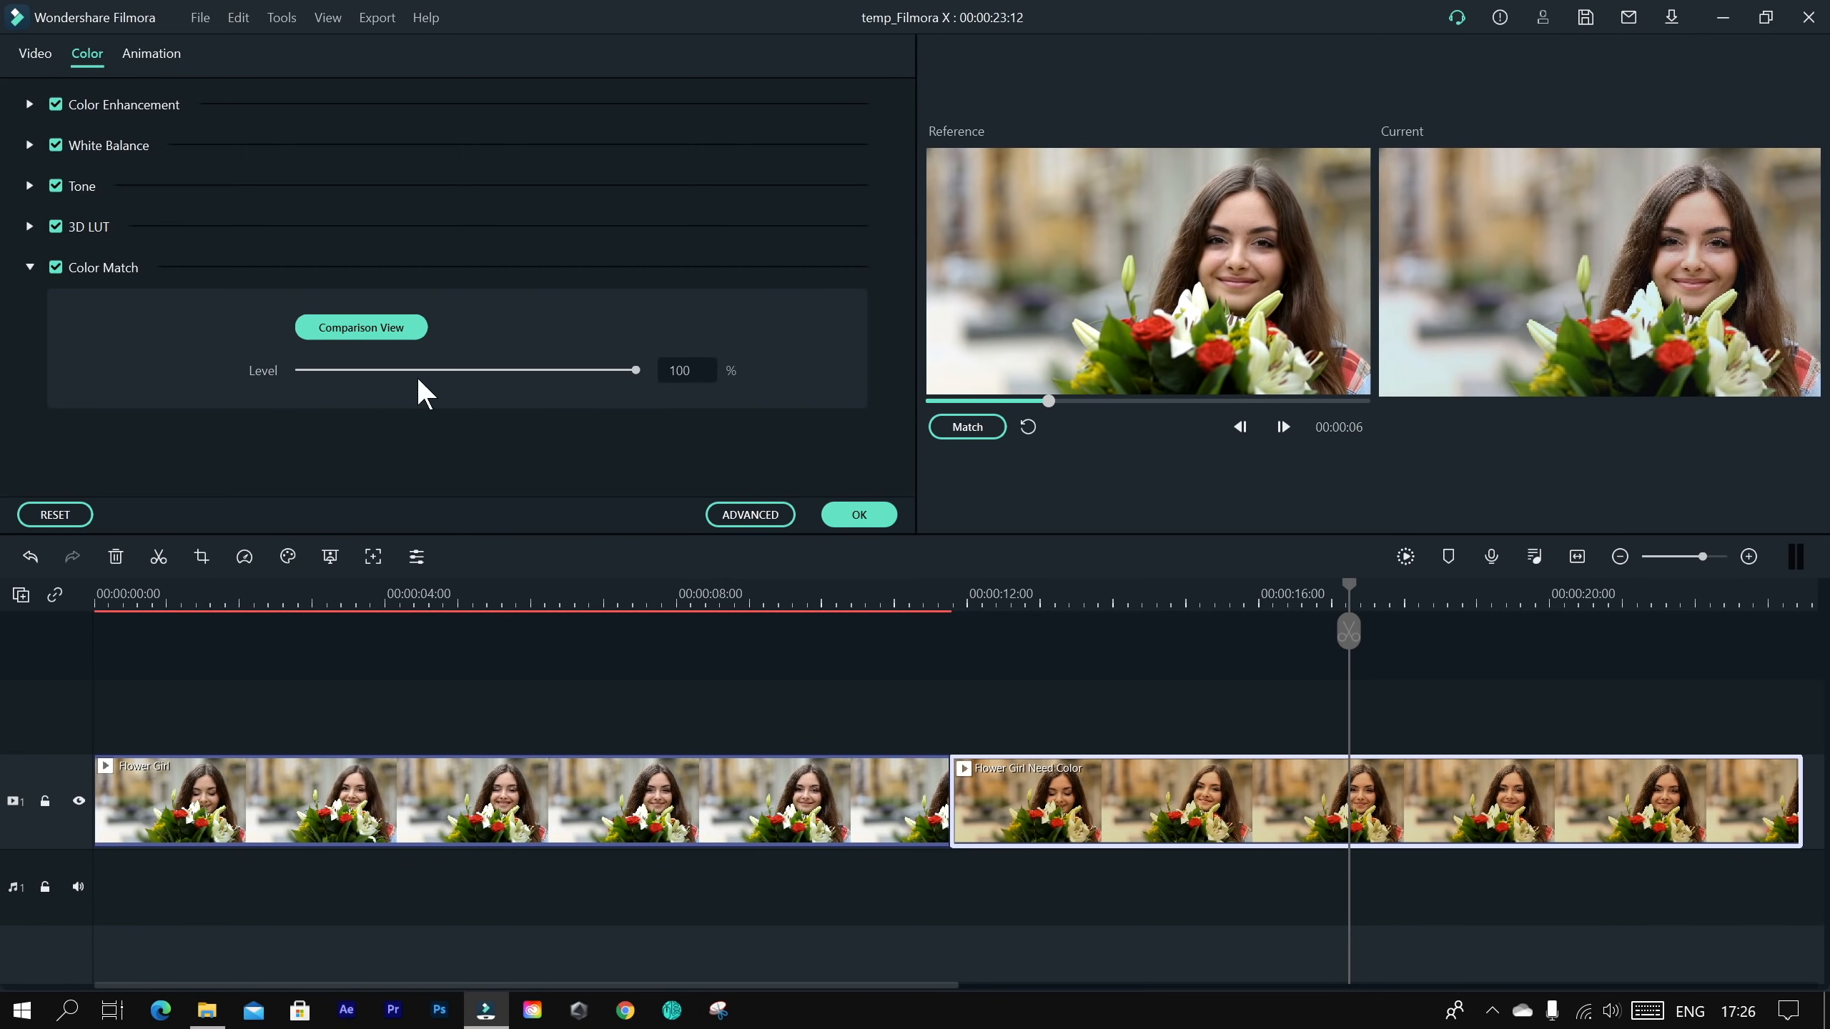
left_click_drag(635, 372, 442, 404)
left_click_drag(560, 370, 604, 393)
mouse_move(624, 404)
left_mouse_down()
mouse_move(669, 391)
mouse_move(631, 397)
left_mouse_up()
left_click(859, 514)
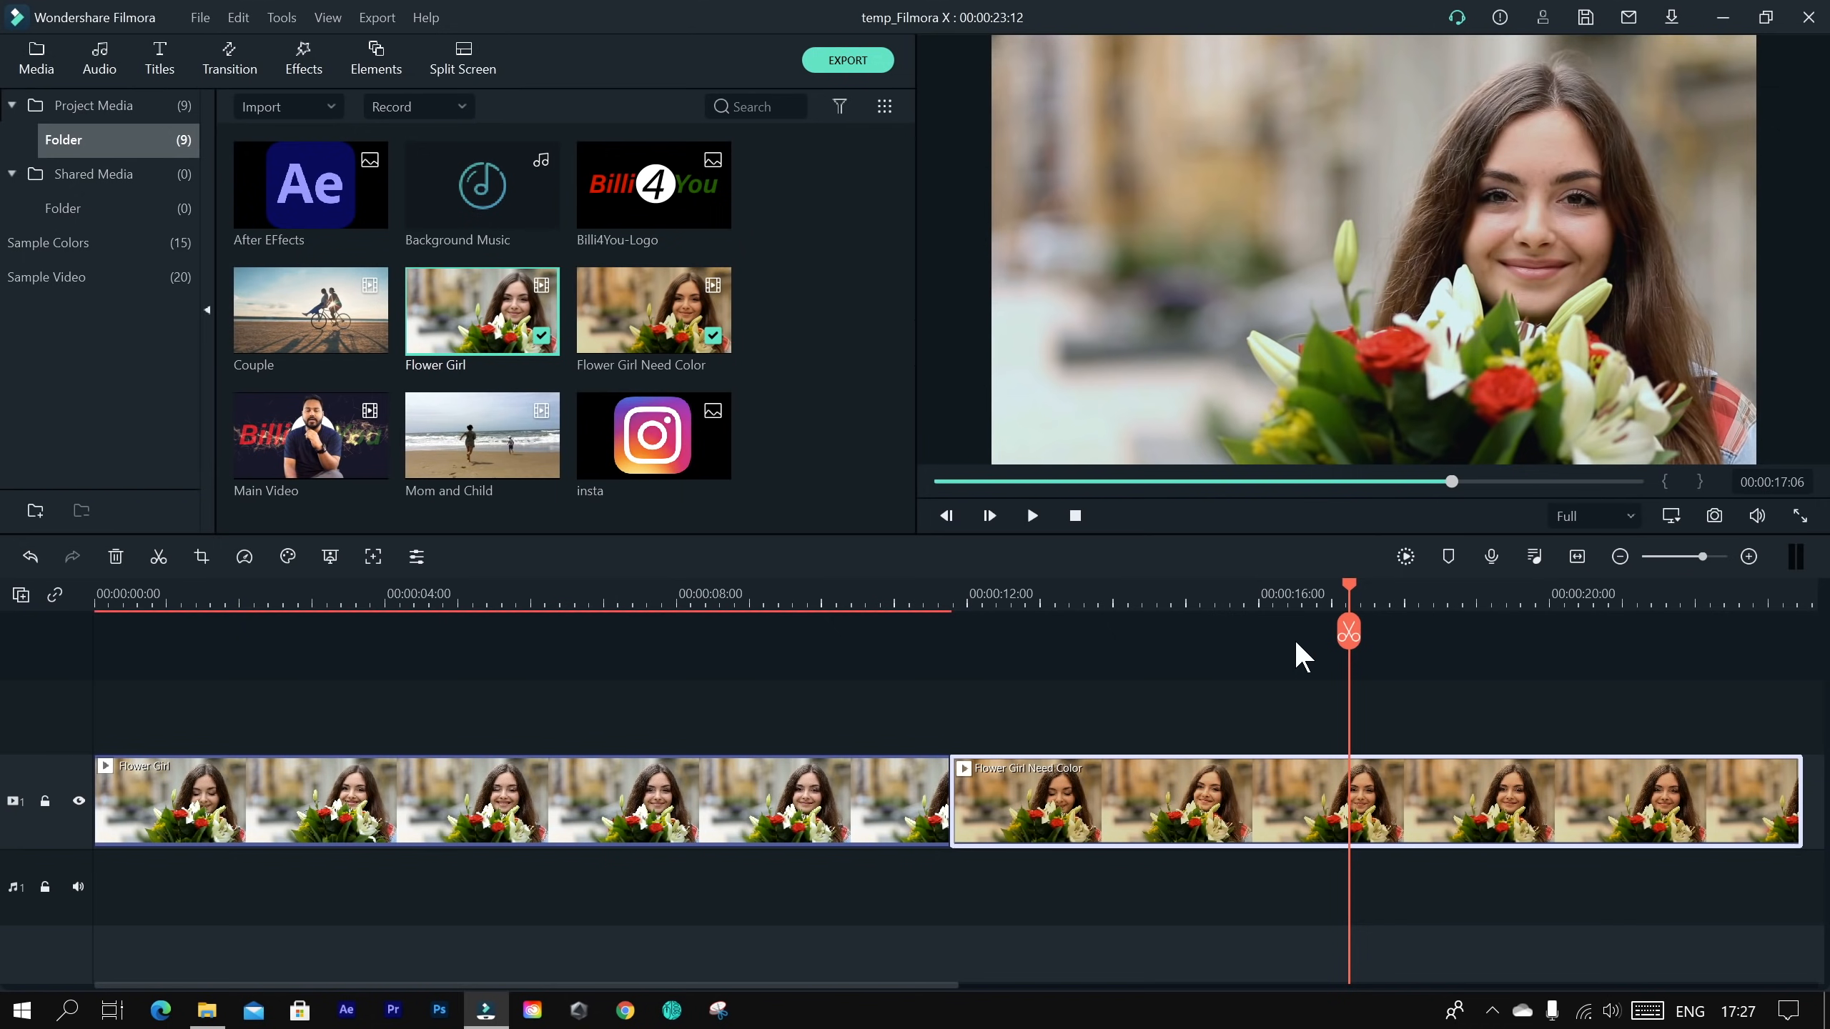
Step: Reopen Color Match for Flower Girl Need Color at 00:00:13:22 and raise the match level to 100%
left_click_drag(1348, 585, 1107, 842)
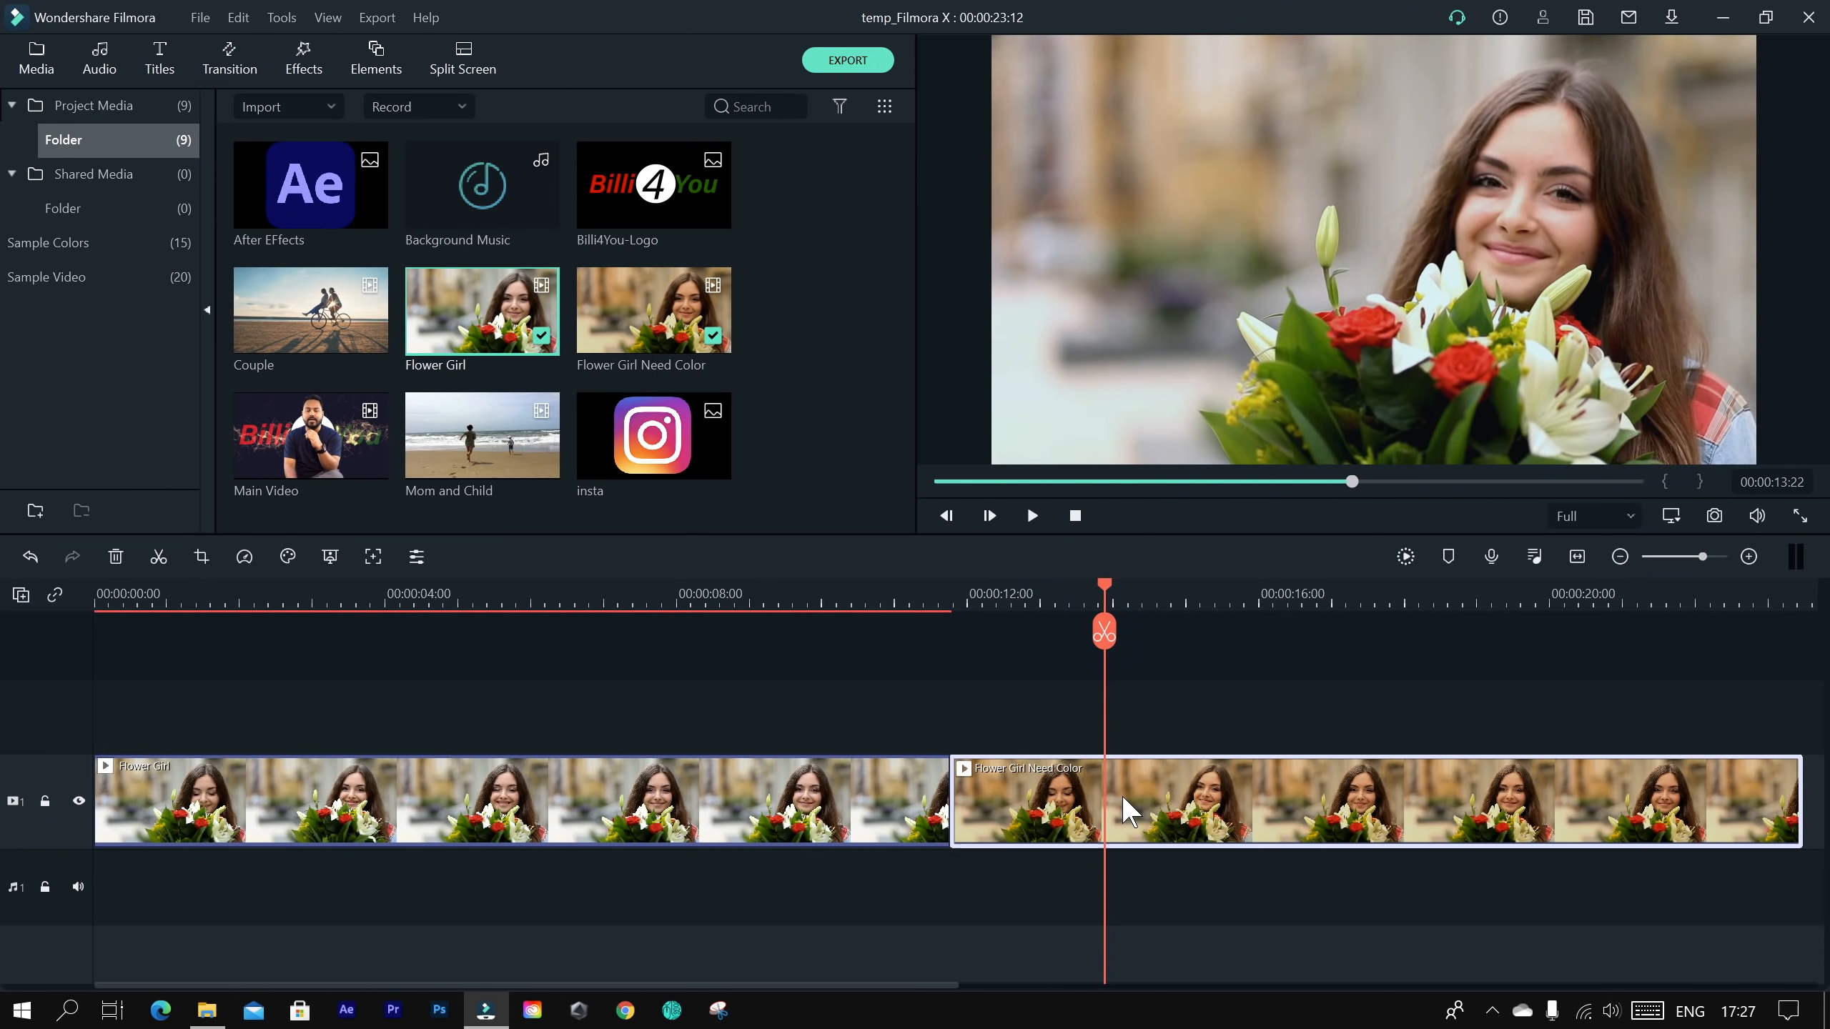
right_click(1121, 795)
left_click(1235, 721)
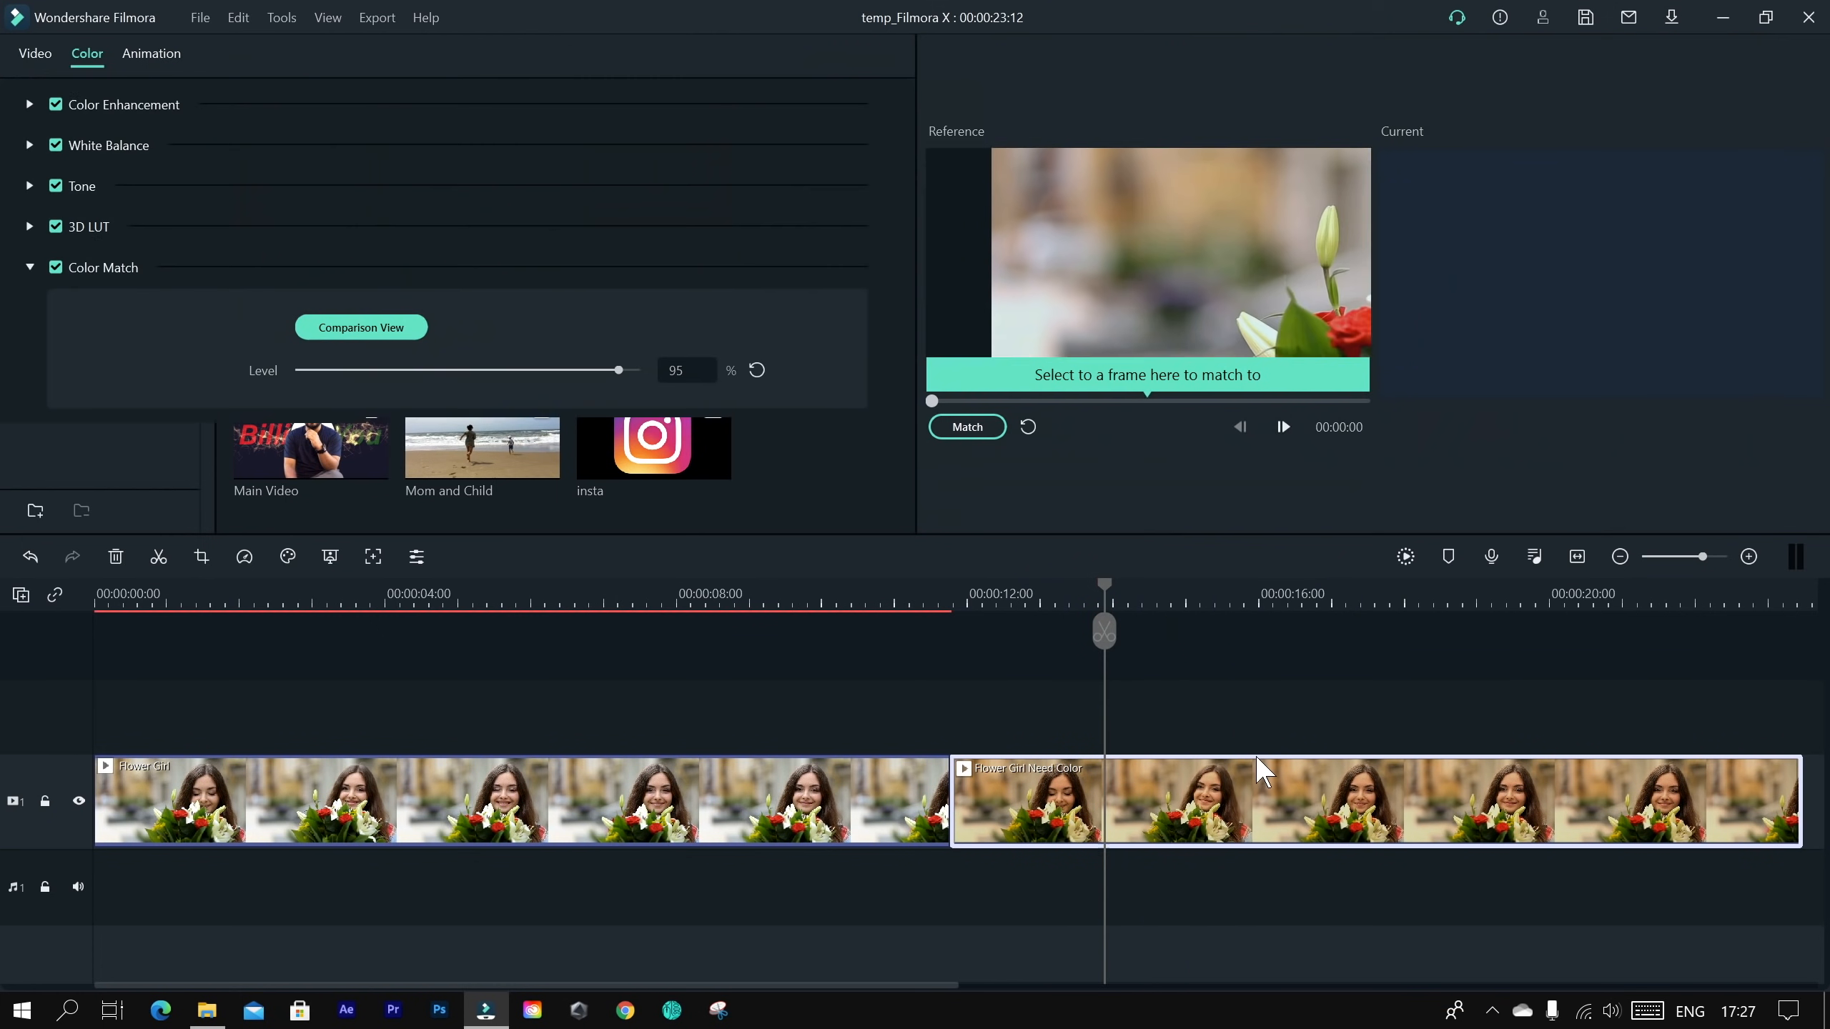
left_click_drag(617, 371, 798, 378)
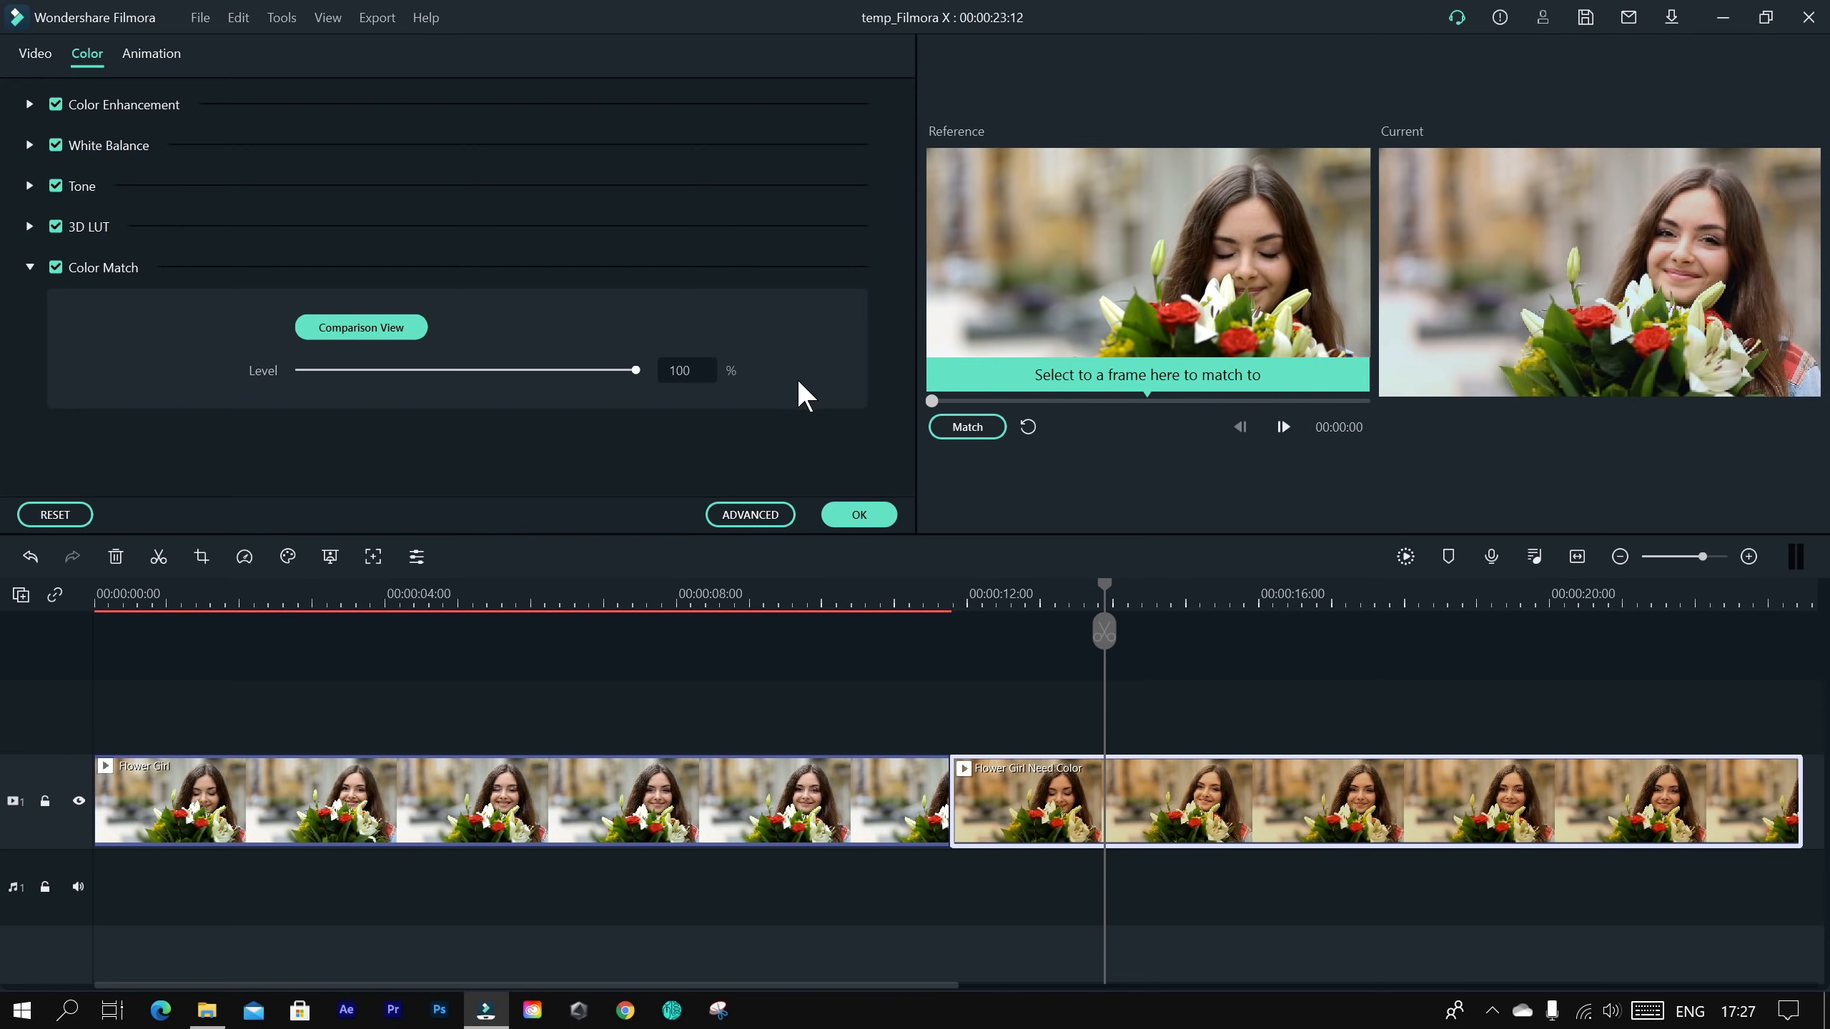
left_click(869, 517)
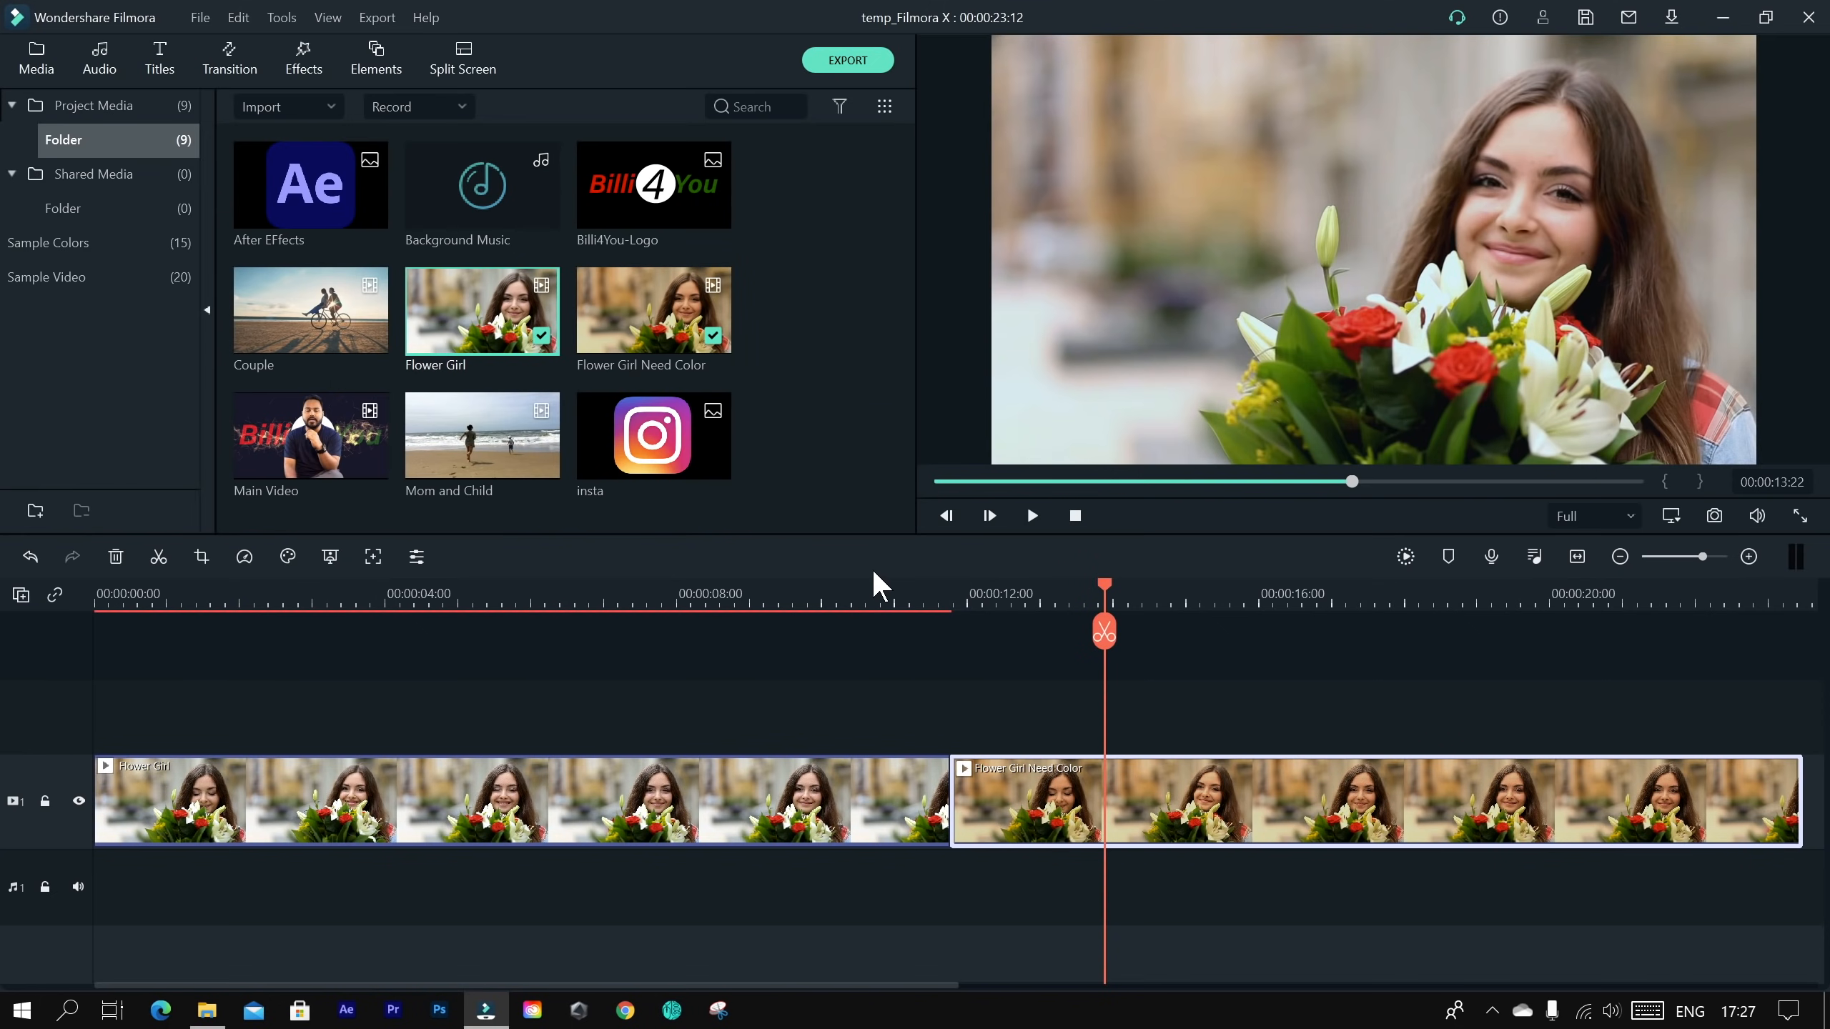
Step: Play both flower clips from the start of the timeline to check the colour match
left_click(857, 596)
left_click_drag(858, 595, 7, 606)
key("space")
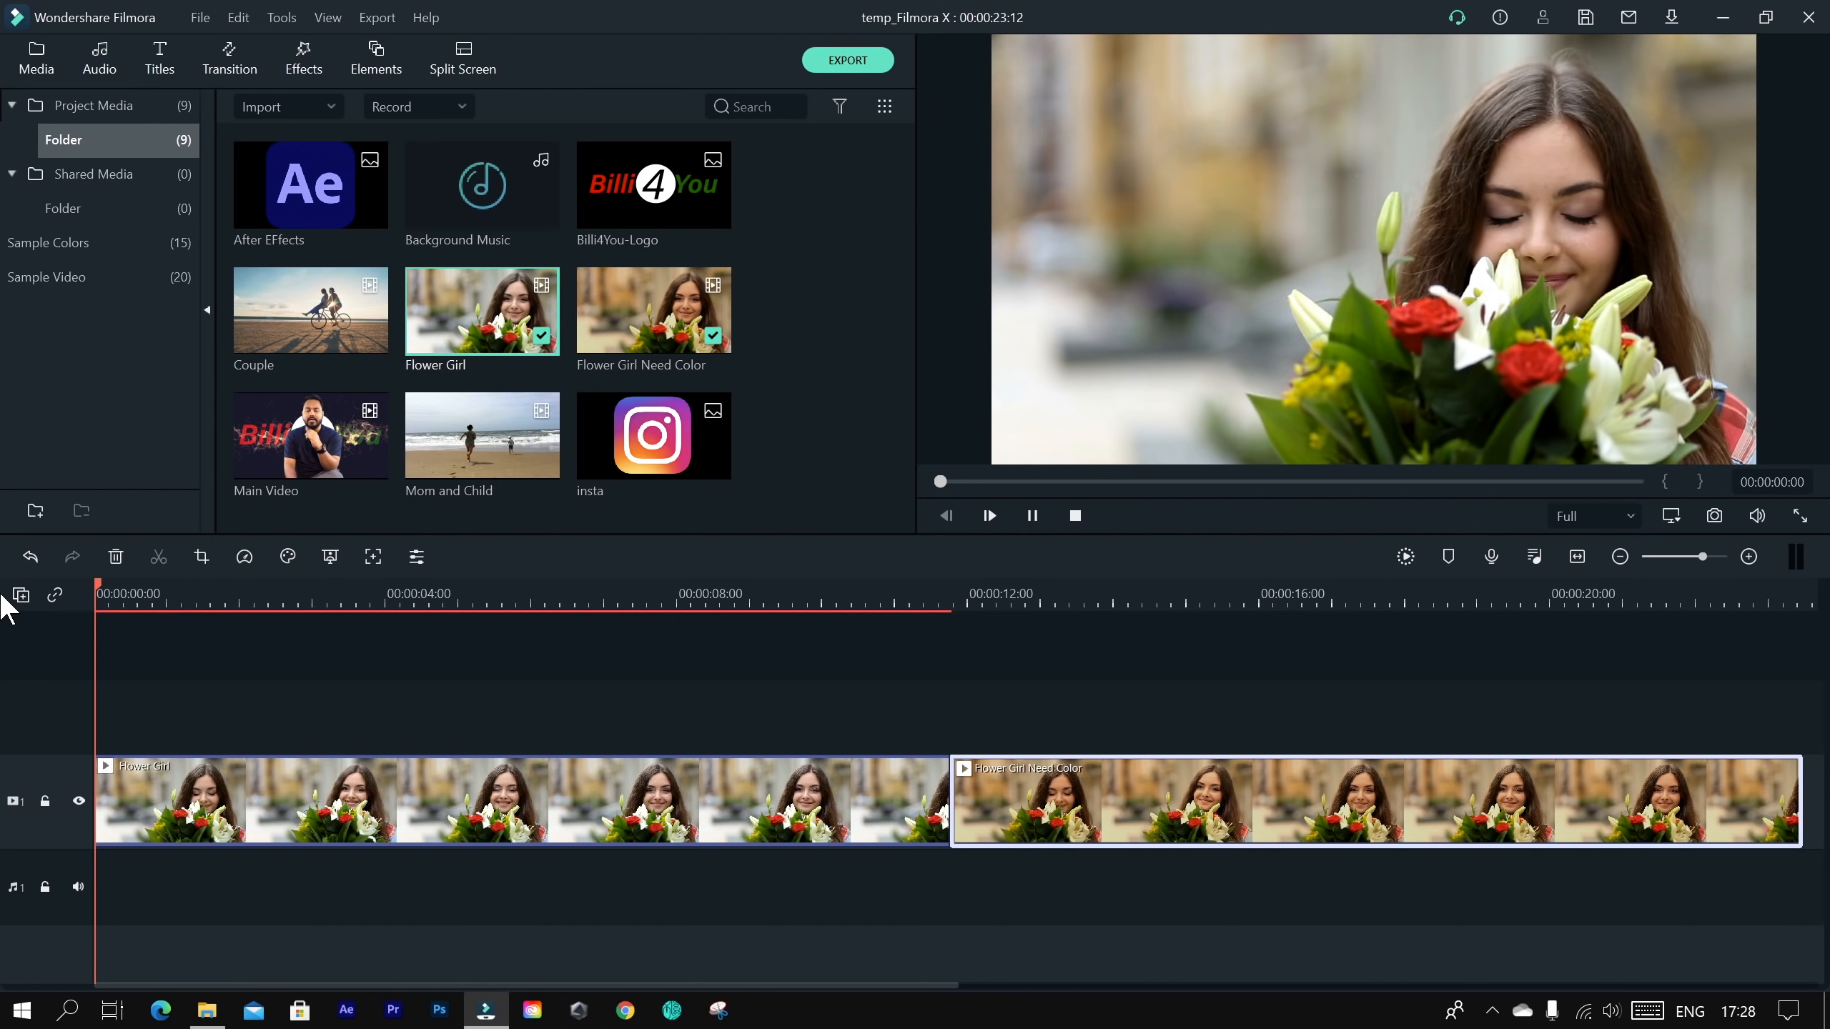
key("space")
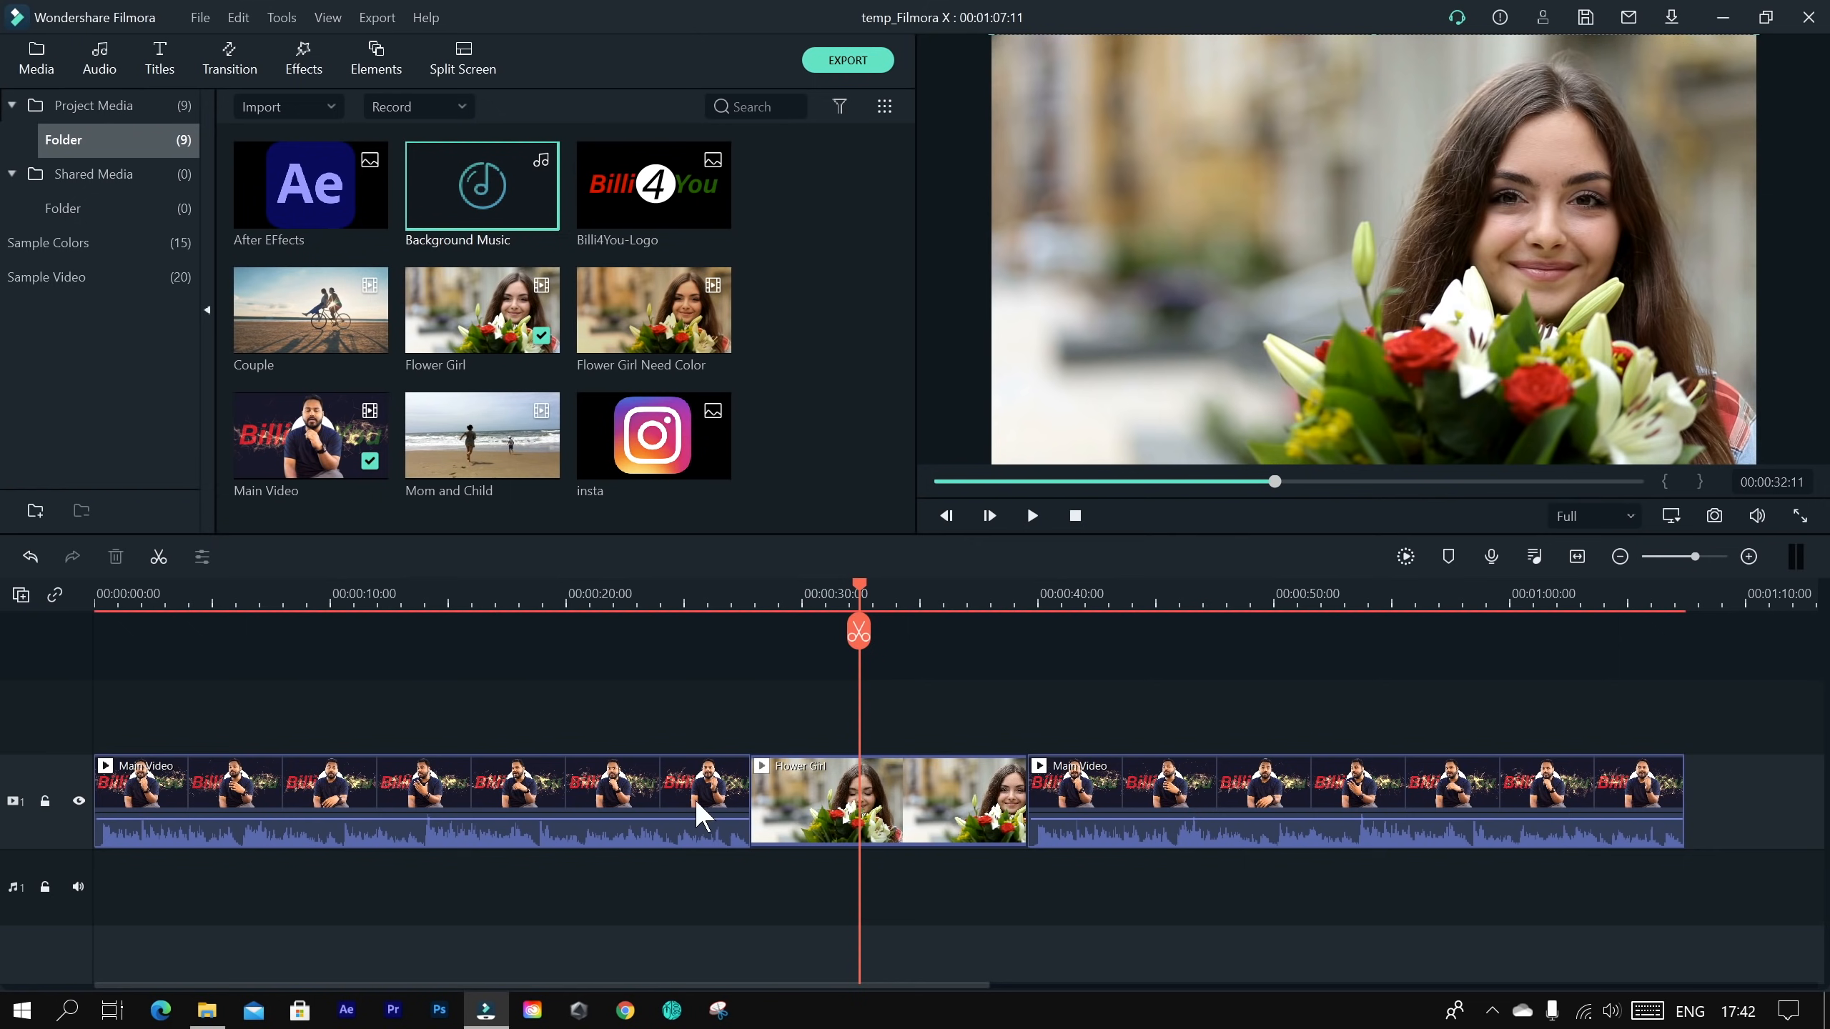
Step: Review the first Main Video clip and the Flower Girl clip inserted after it by scrubbing and briefly playing the timeline
left_click(512, 595)
left_click_drag(511, 596, 428, 935)
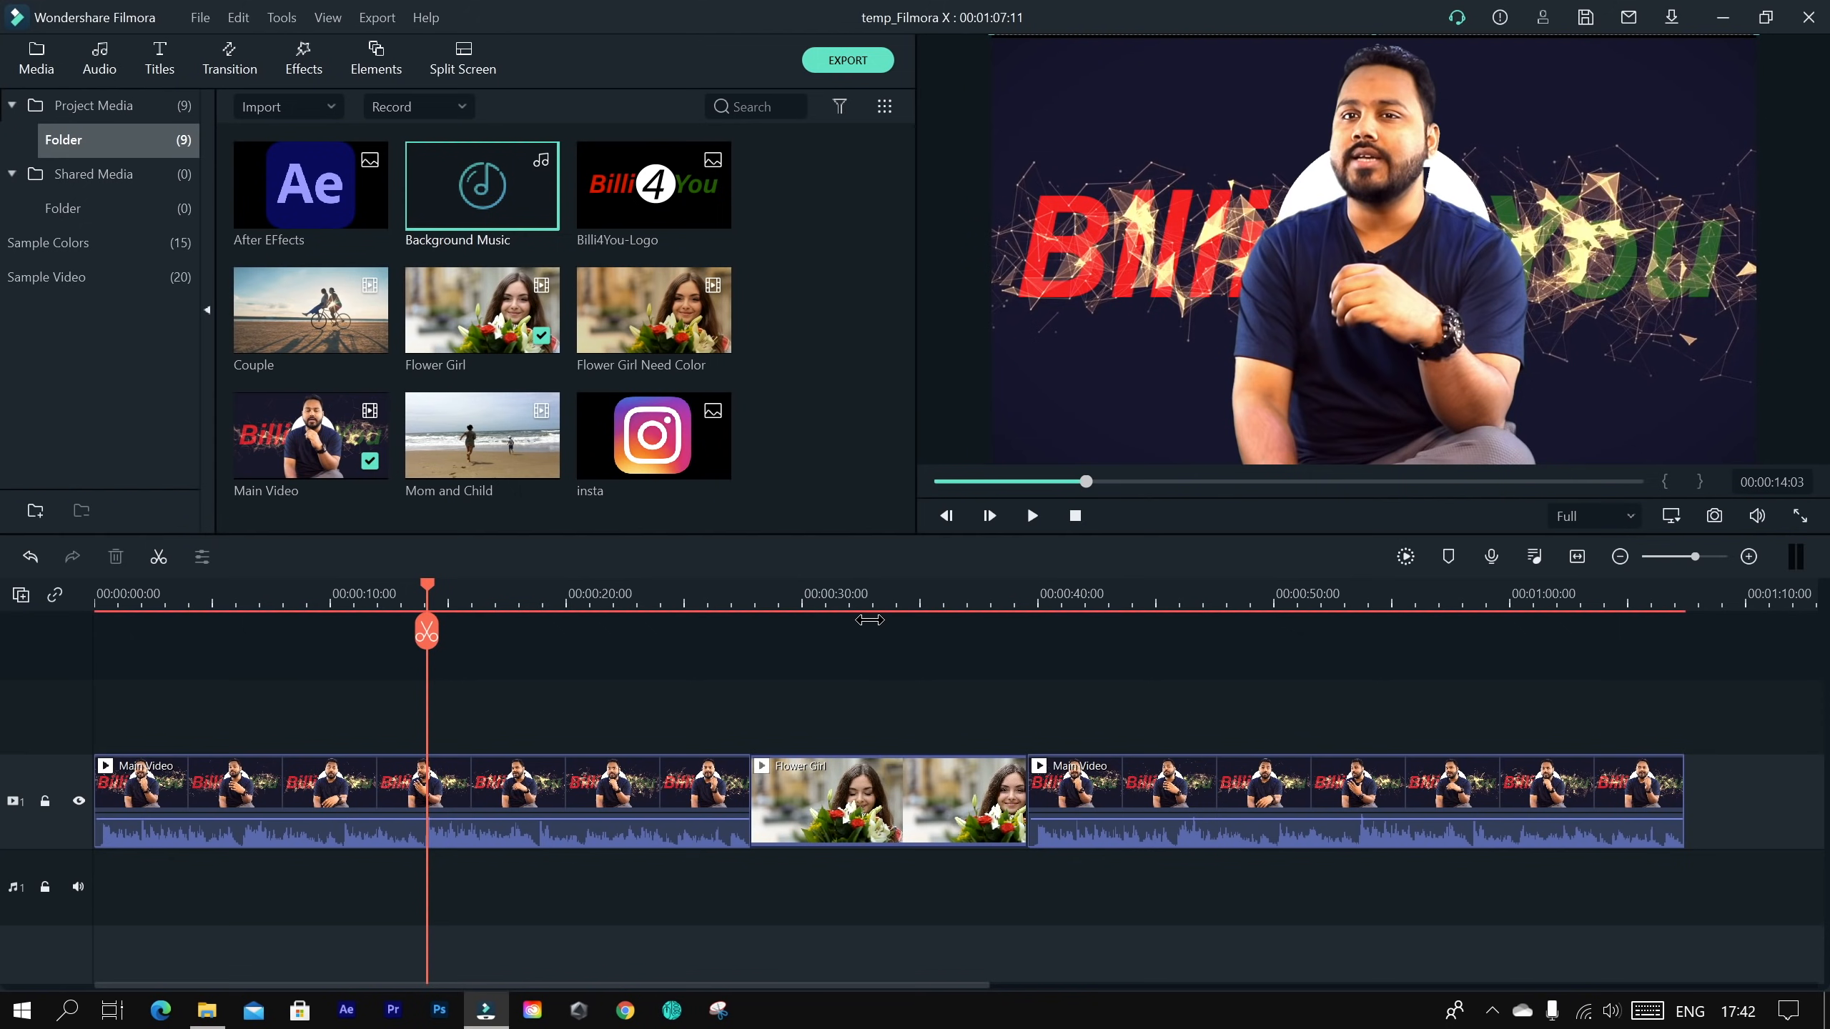
left_click(851, 602)
mouse_move(852, 582)
left_mouse_down()
mouse_move(756, 618)
mouse_move(849, 618)
left_mouse_up()
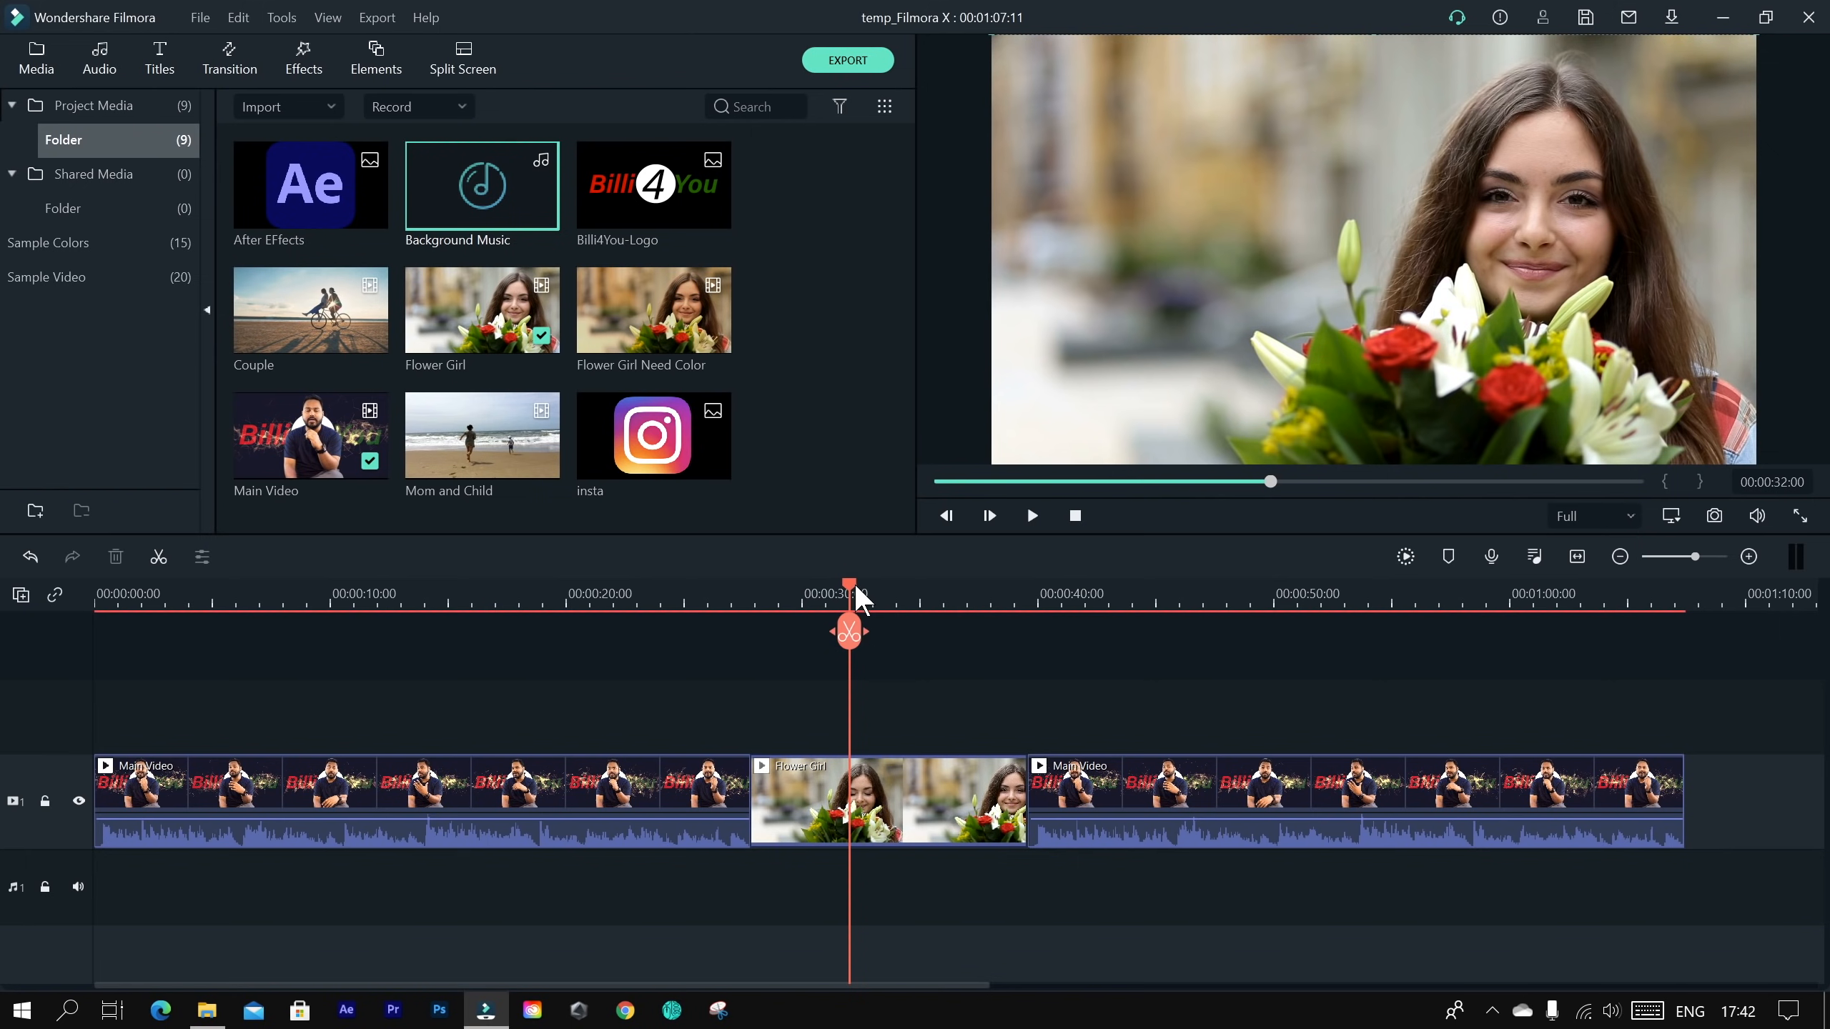
left_click_drag(850, 584, 898, 593)
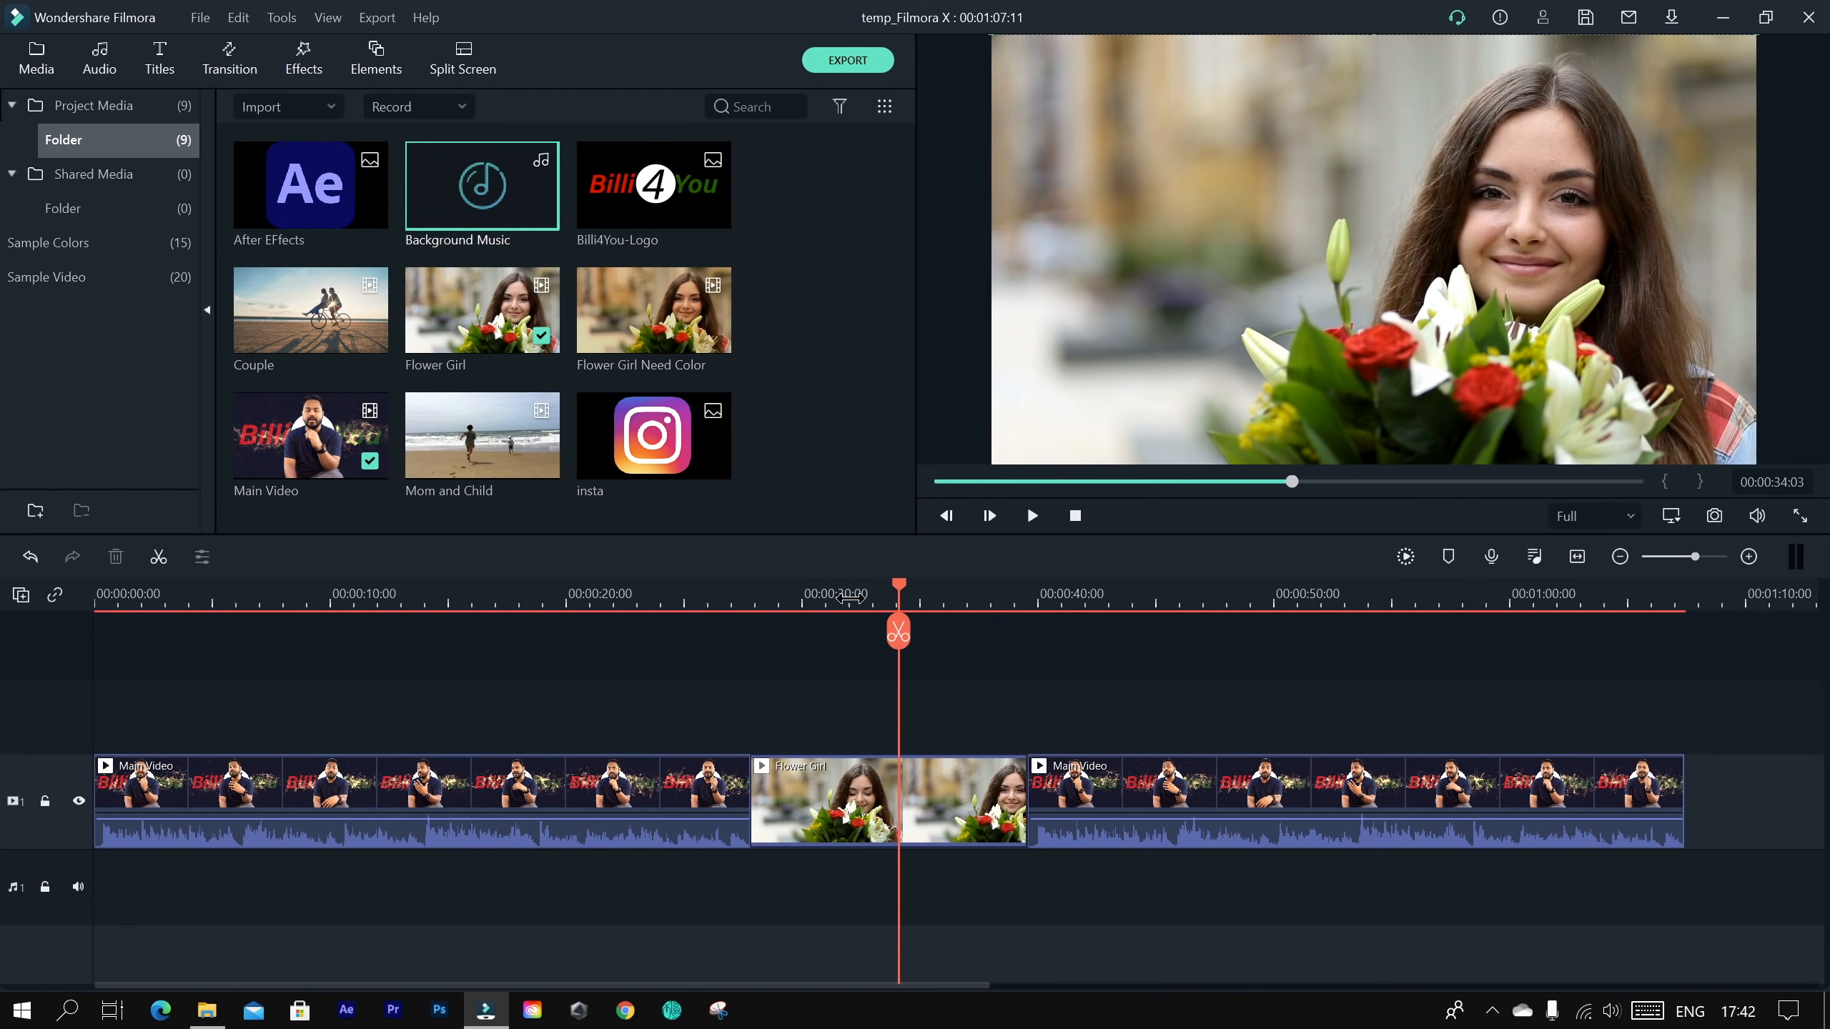
left_click(763, 609)
left_click_drag(763, 583, 655, 739)
key("space")
key("space")
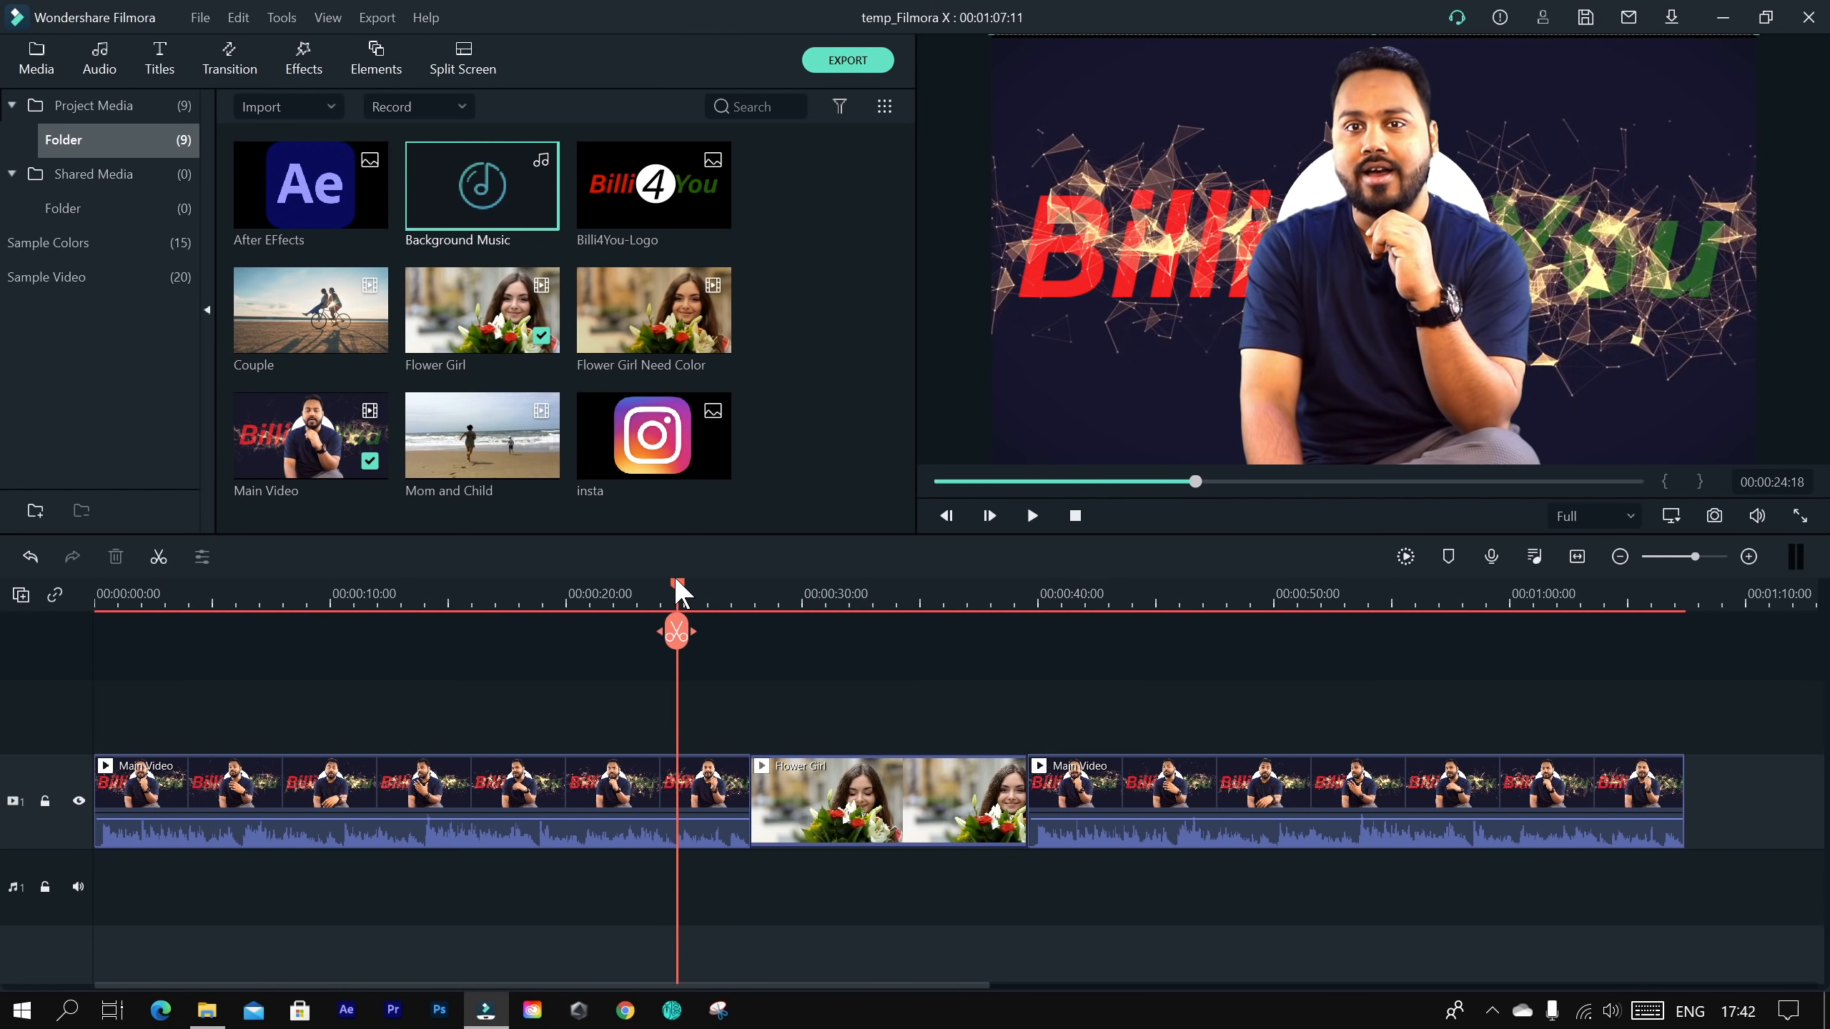
left_click_drag(680, 598, 392, 775)
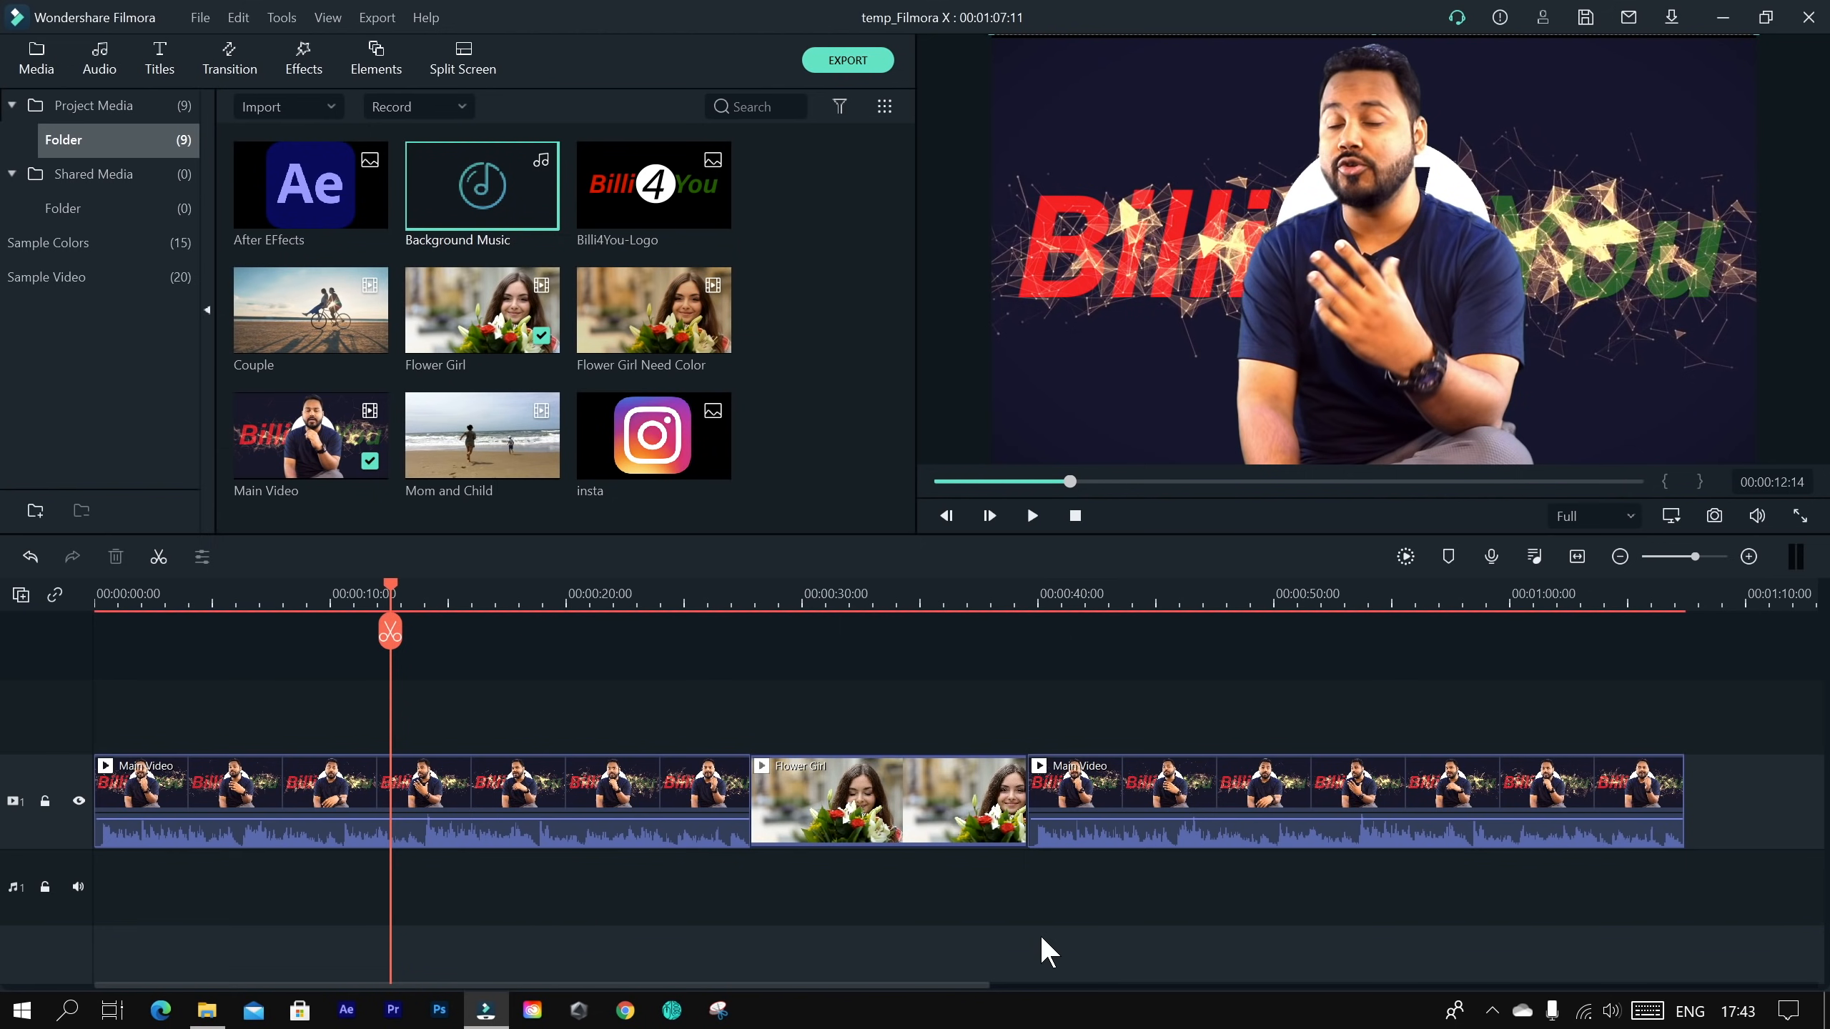
left_click(828, 598)
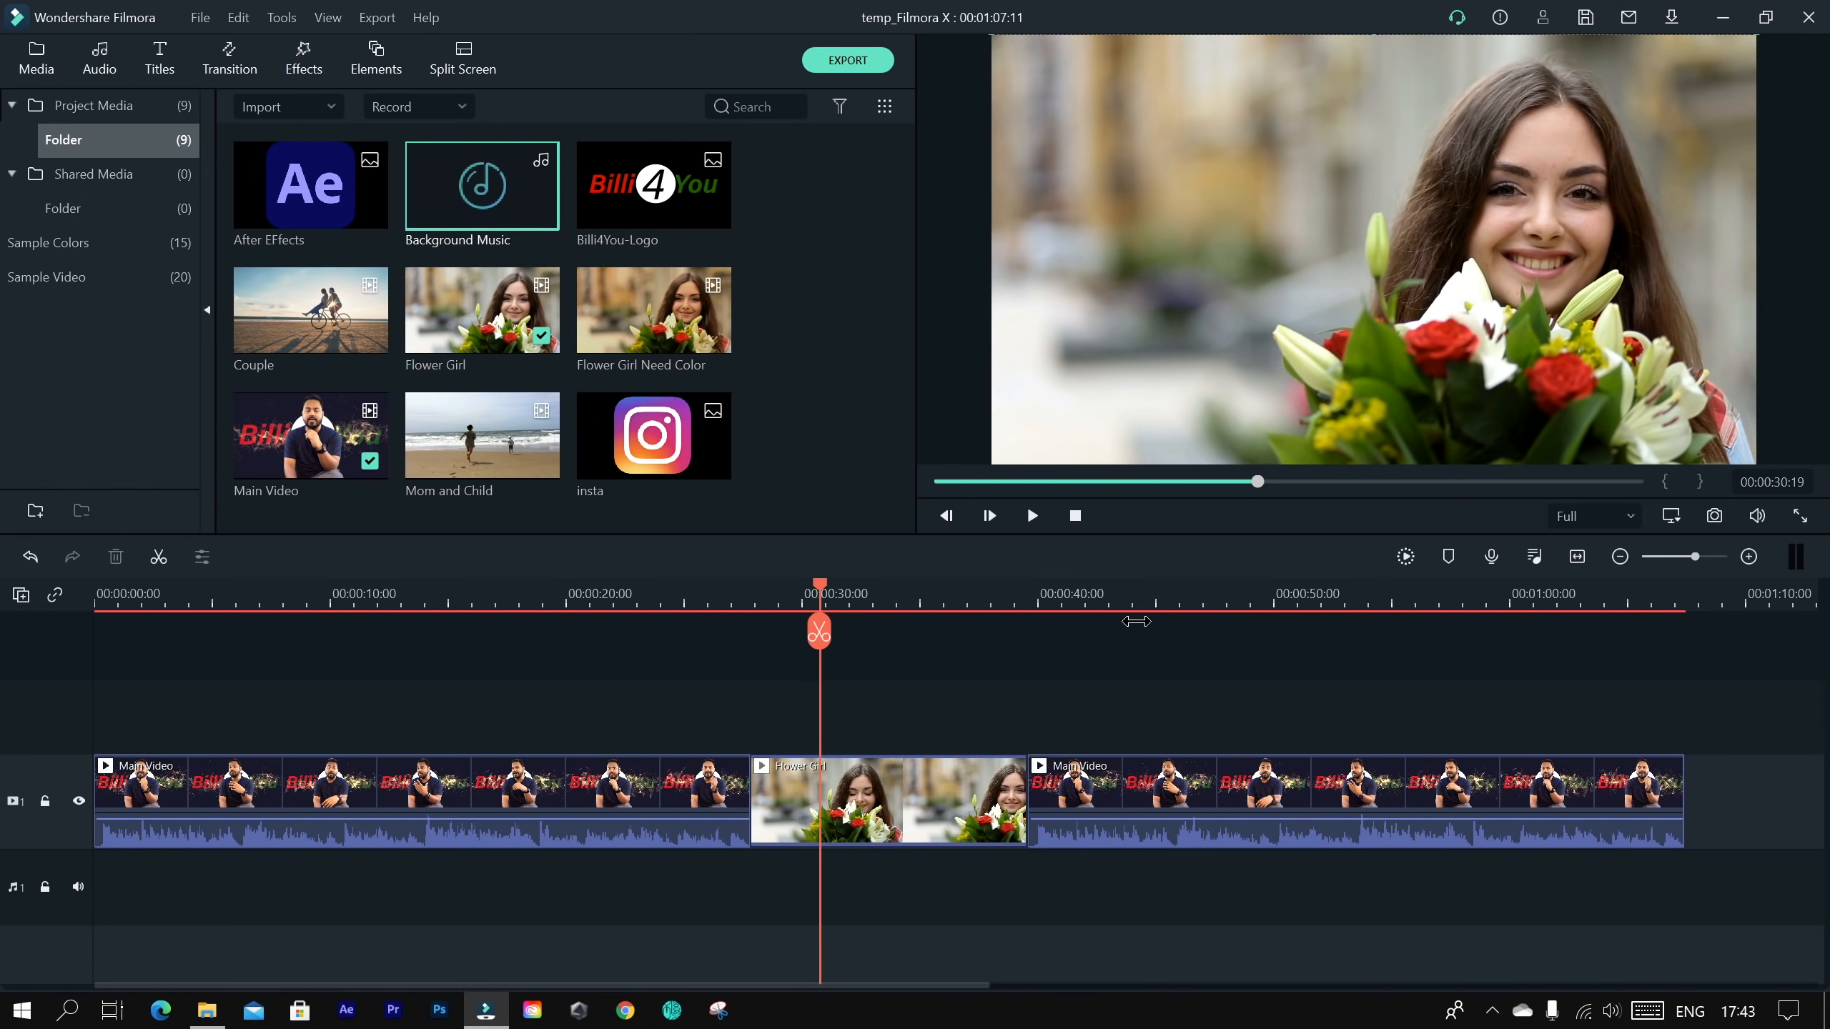
Step: Return the playhead to the timeline start and place Background Music there on the audio track beneath the video clips
left_click(1114, 604)
left_click_drag(1117, 604, 7, 660)
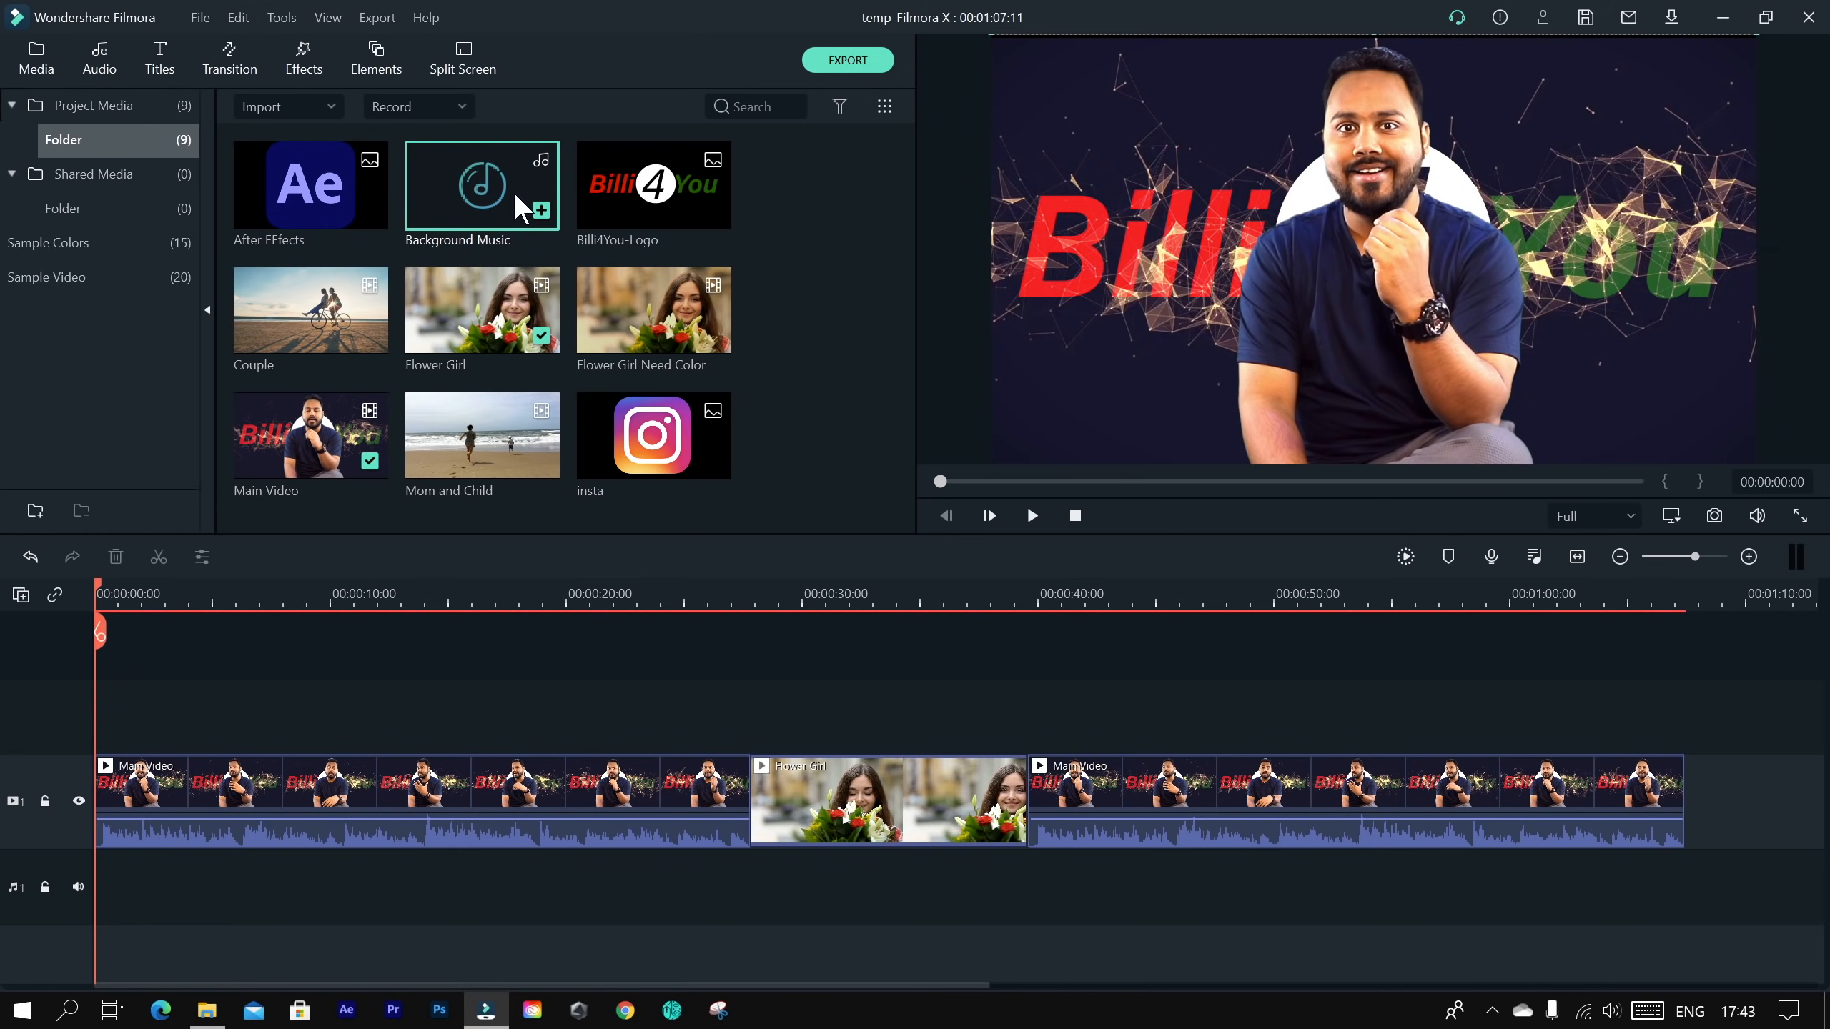
left_click_drag(487, 169, 106, 893)
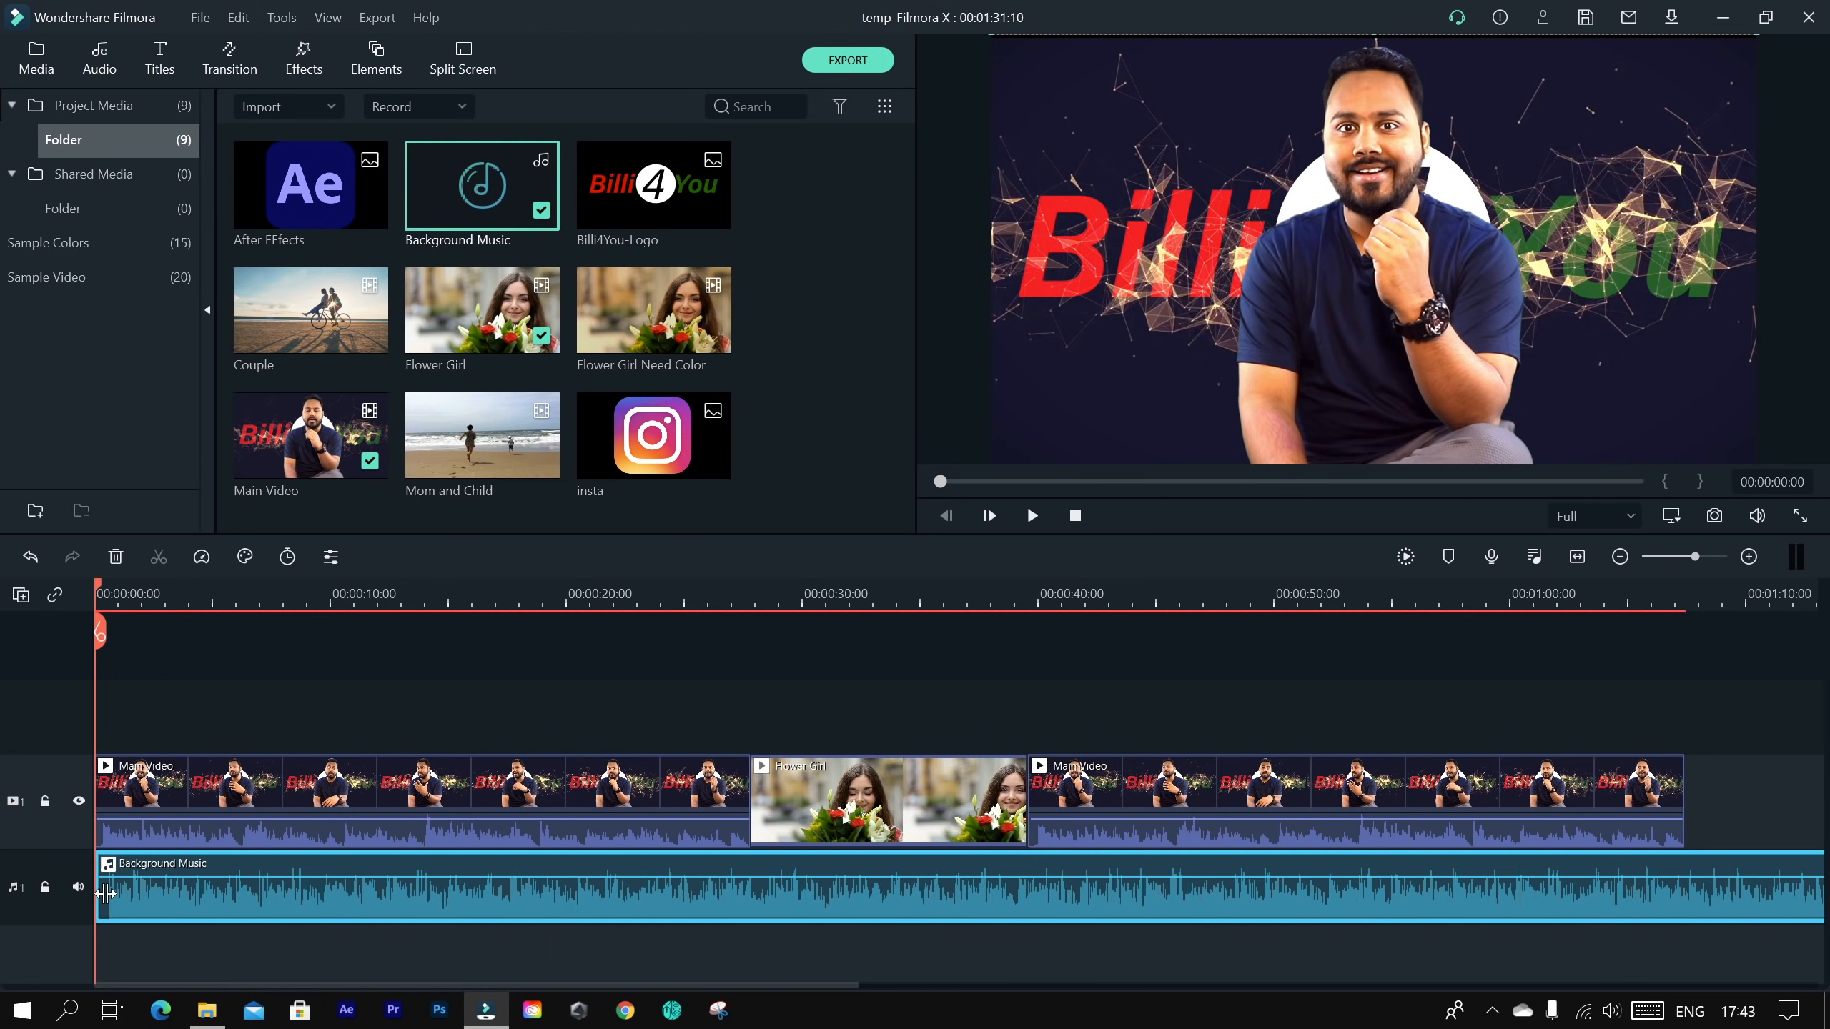
Step: Play parts of the first Main Video clip and the Flower Girl clip to hear the unducked background music
left_click(328, 617)
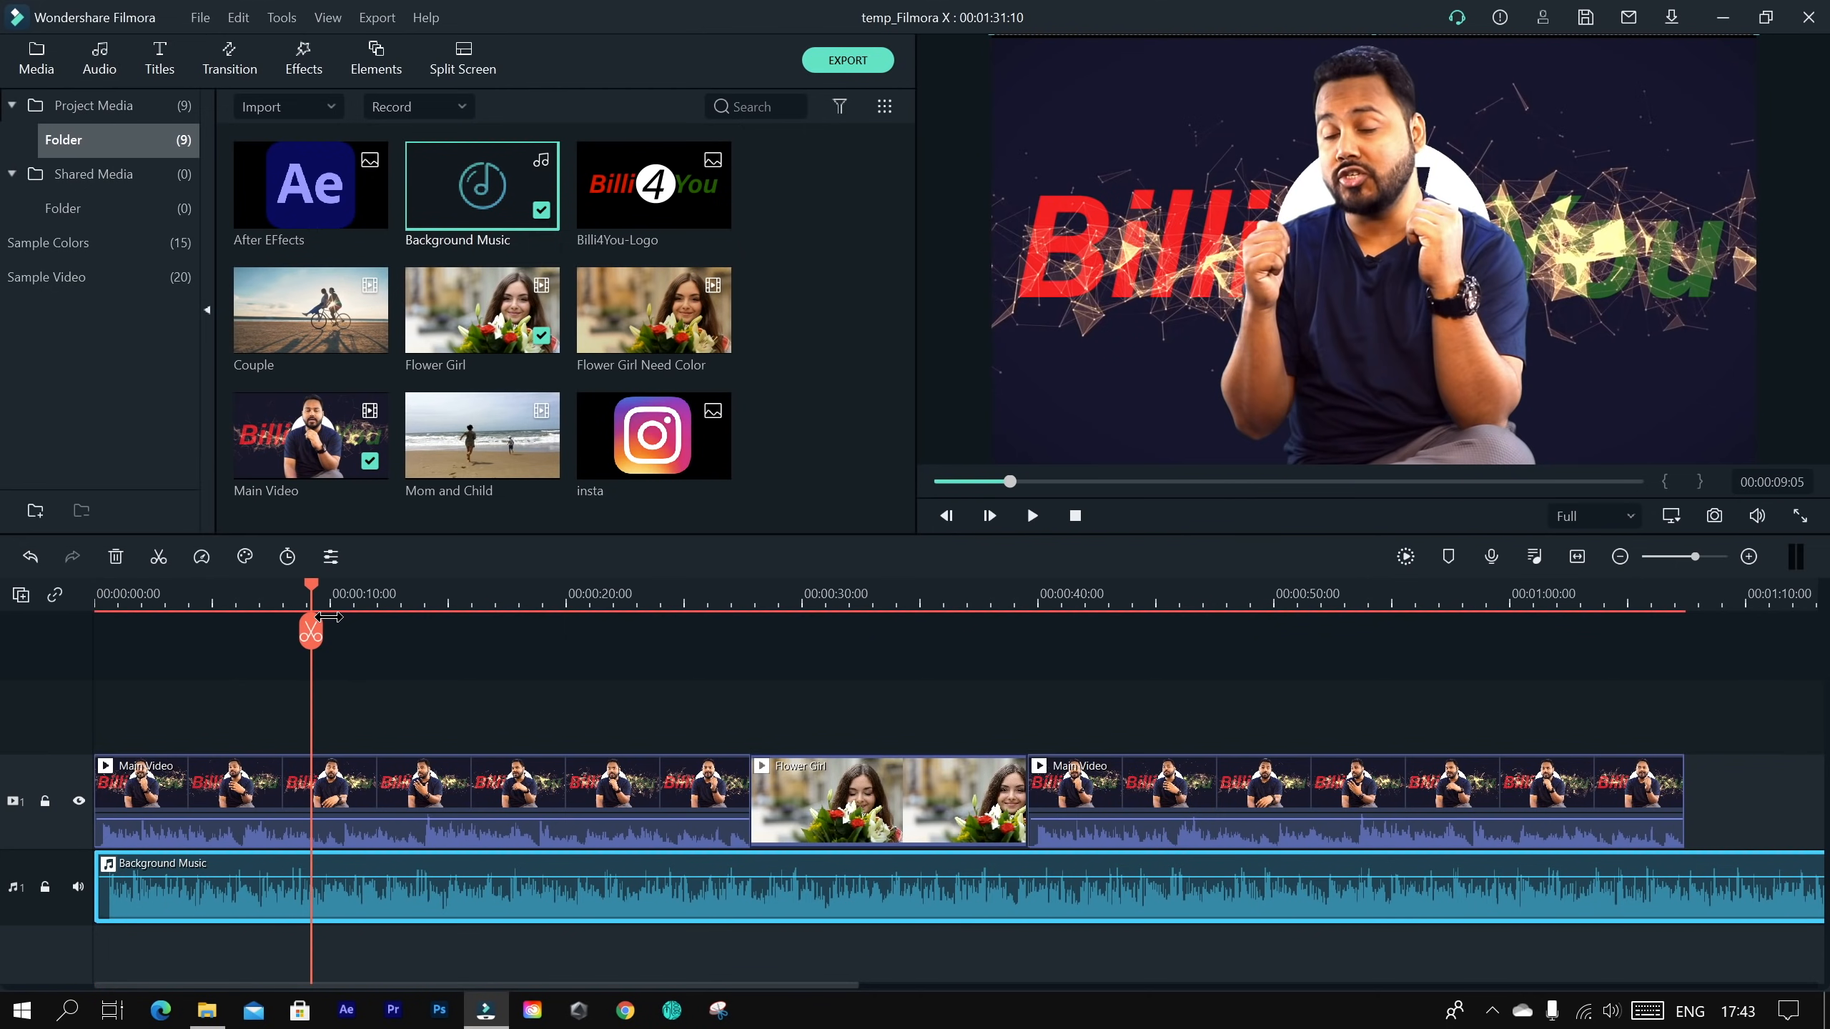
key("space")
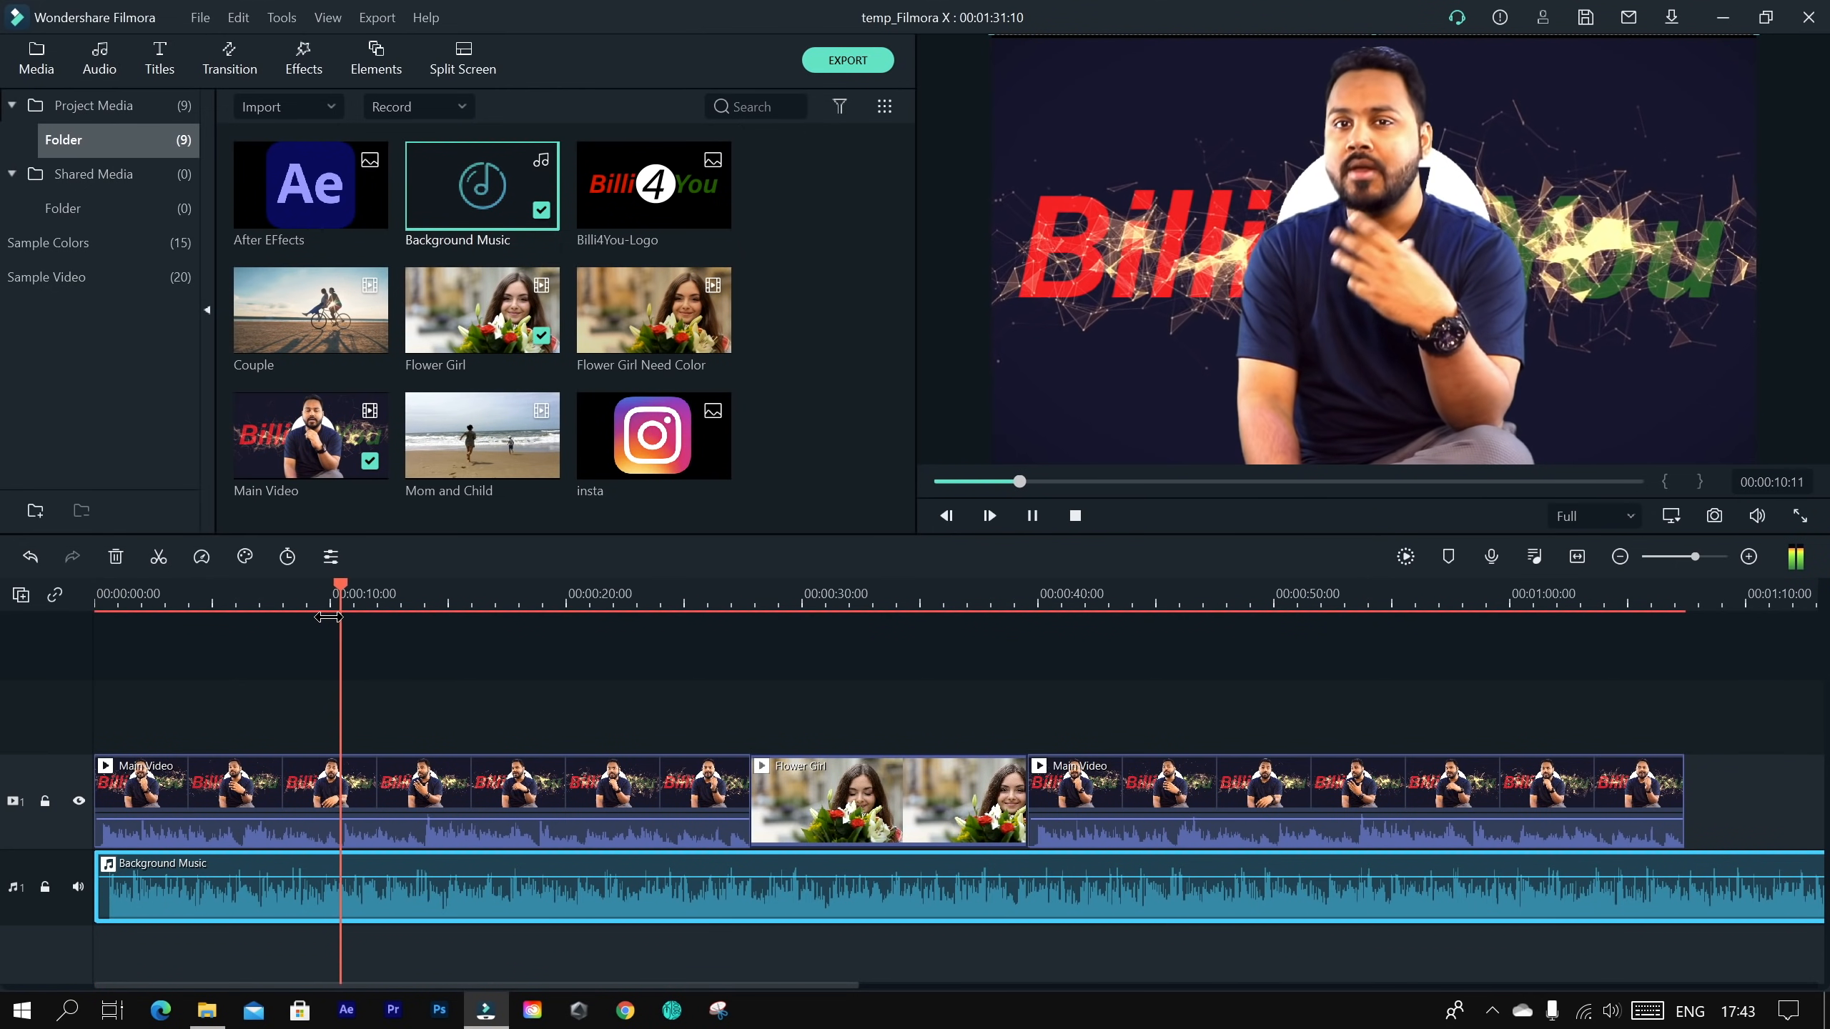
key("space")
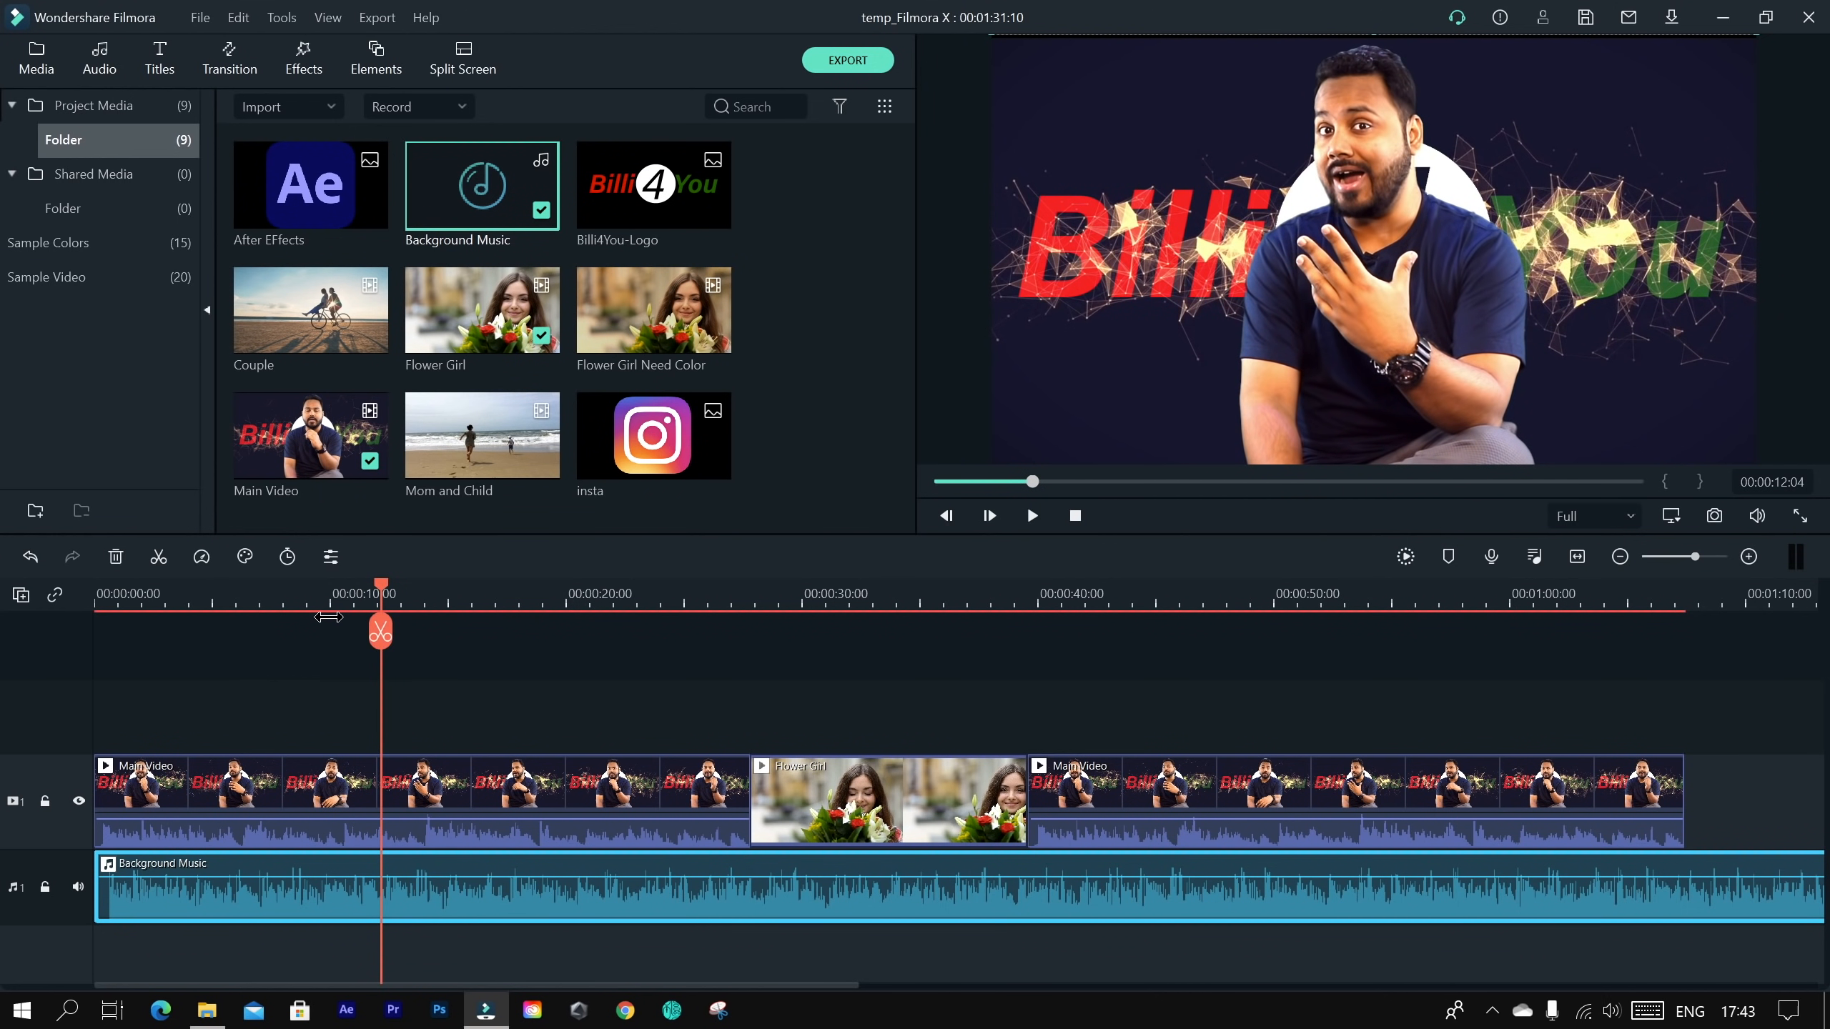
left_click(817, 614)
key("space")
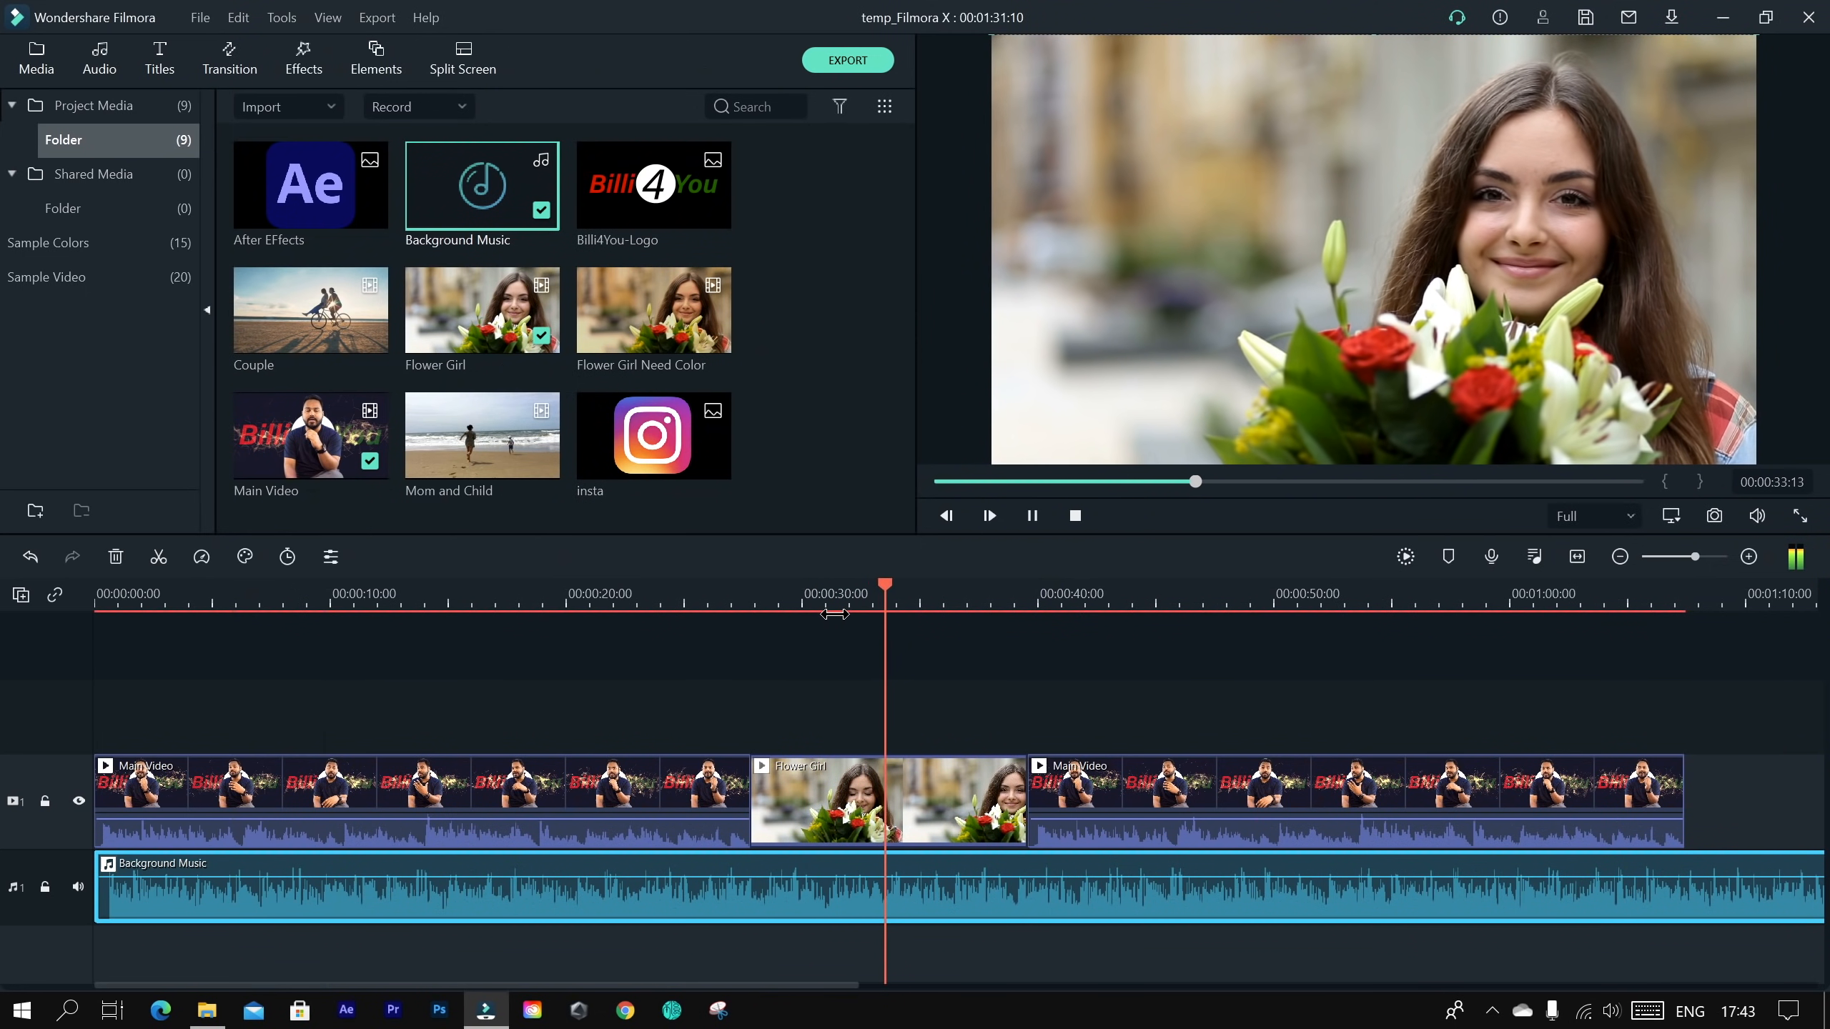
key("space")
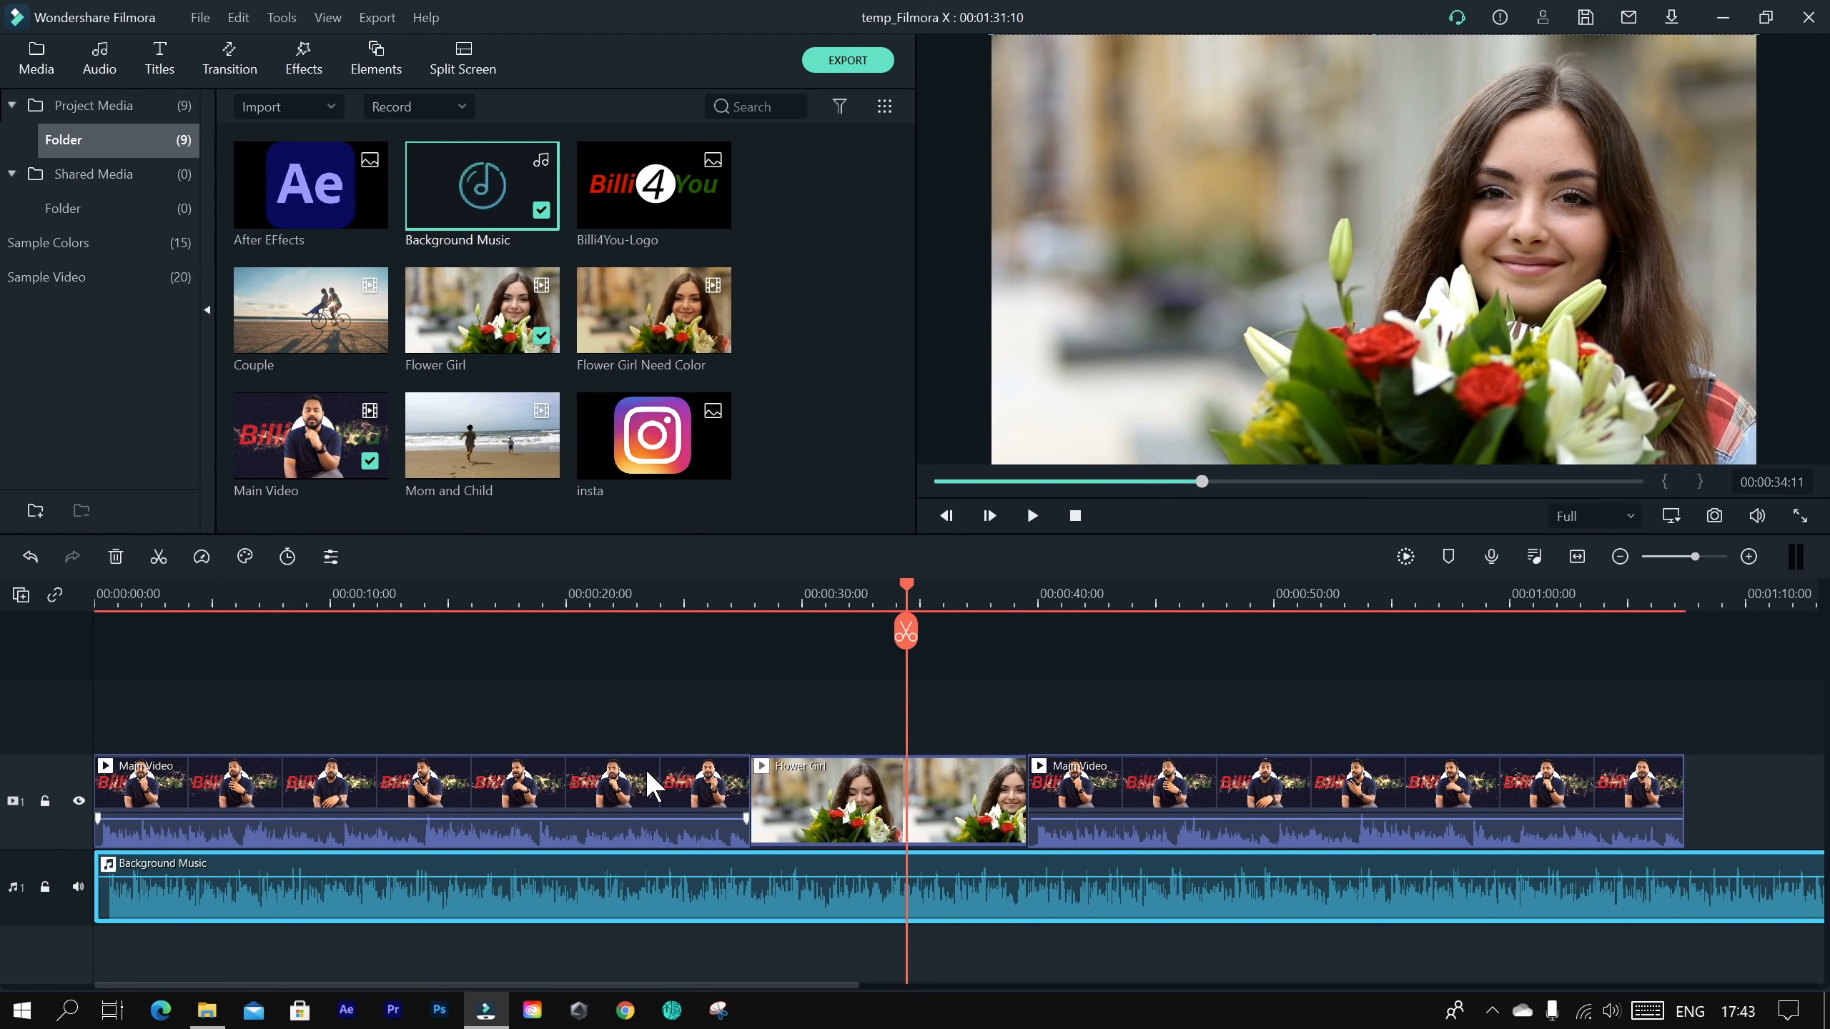
Step: Enable audio ducking on the first Main Video clip to lower the volume of other clips
left_click(605, 776)
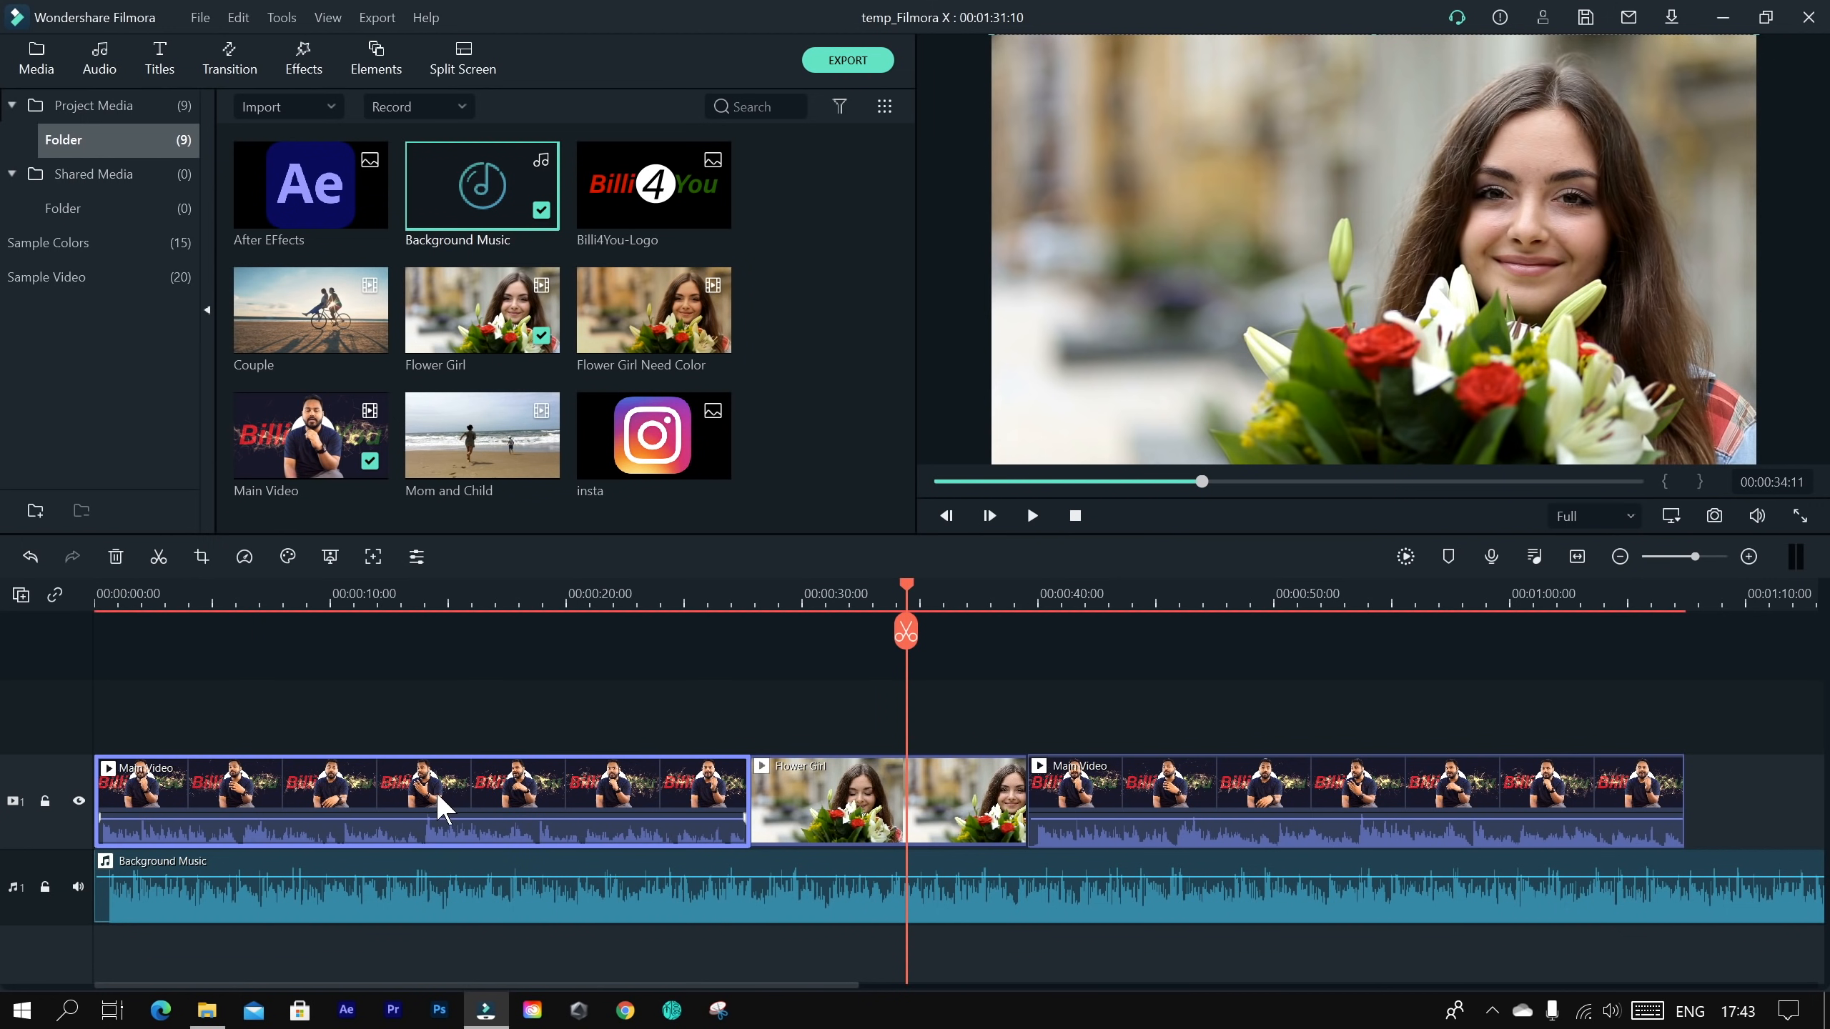
left_click(417, 557)
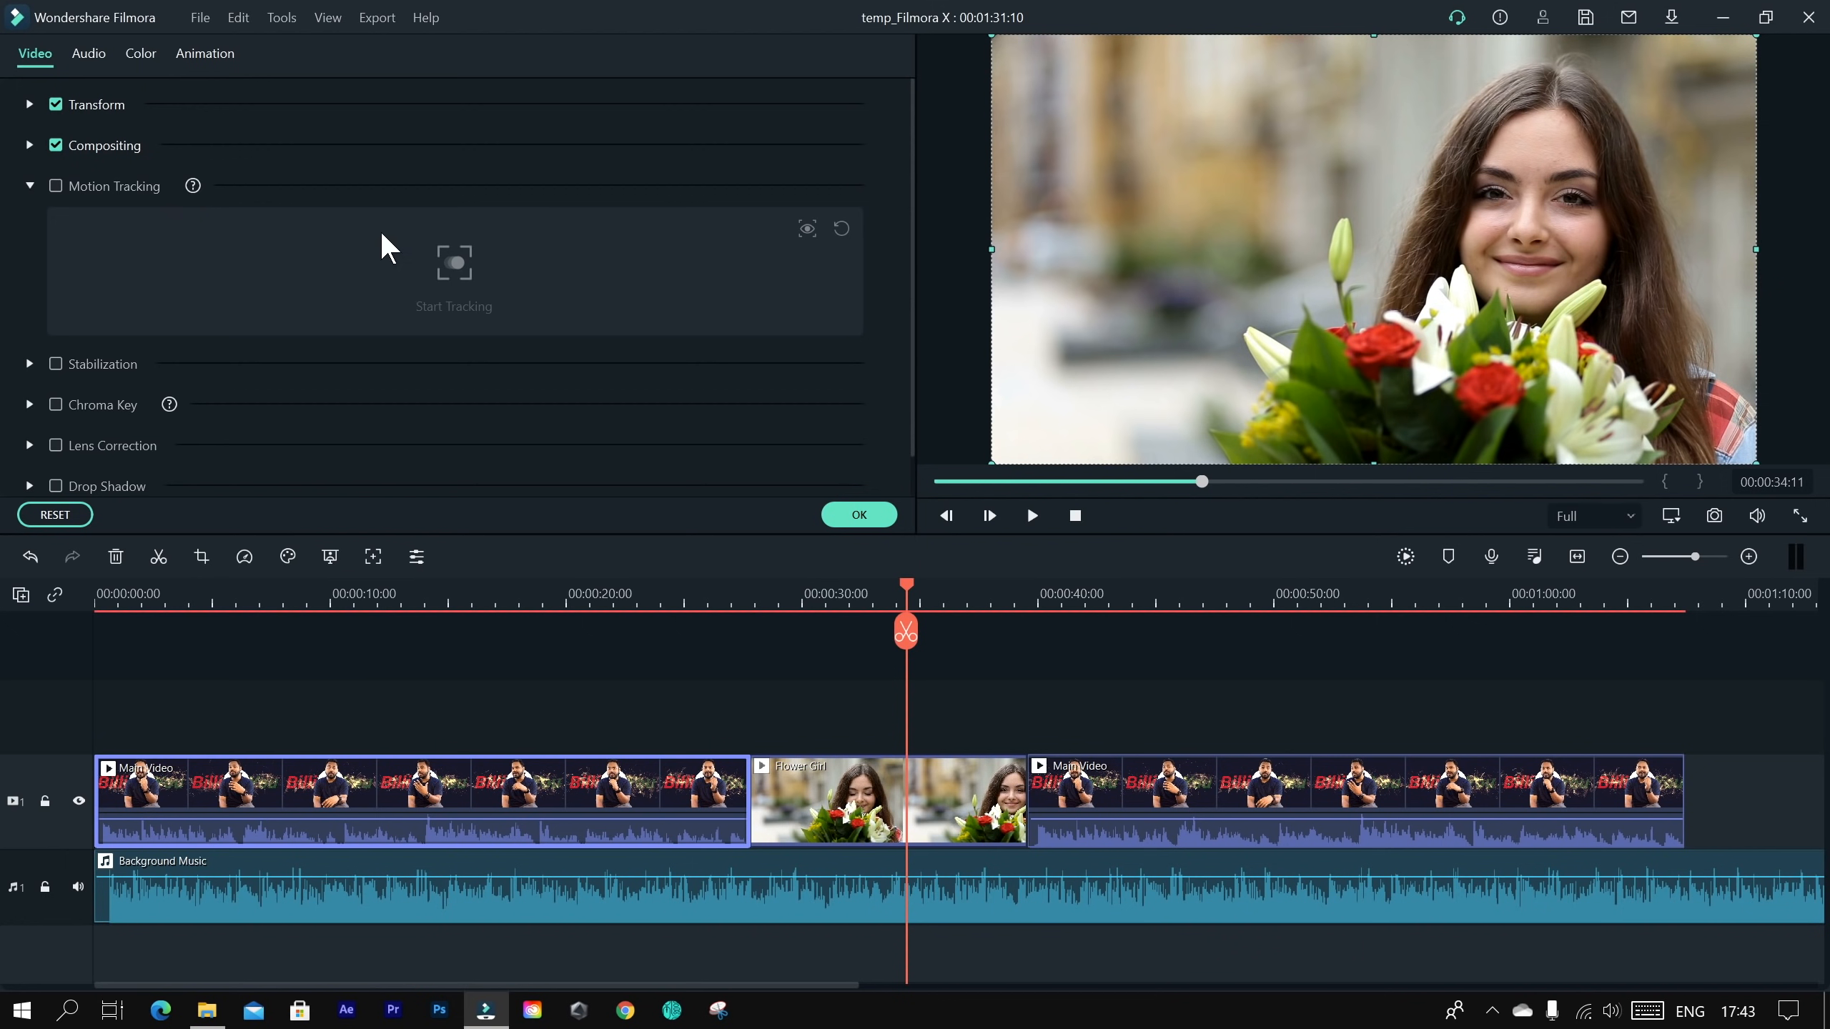
left_click(90, 54)
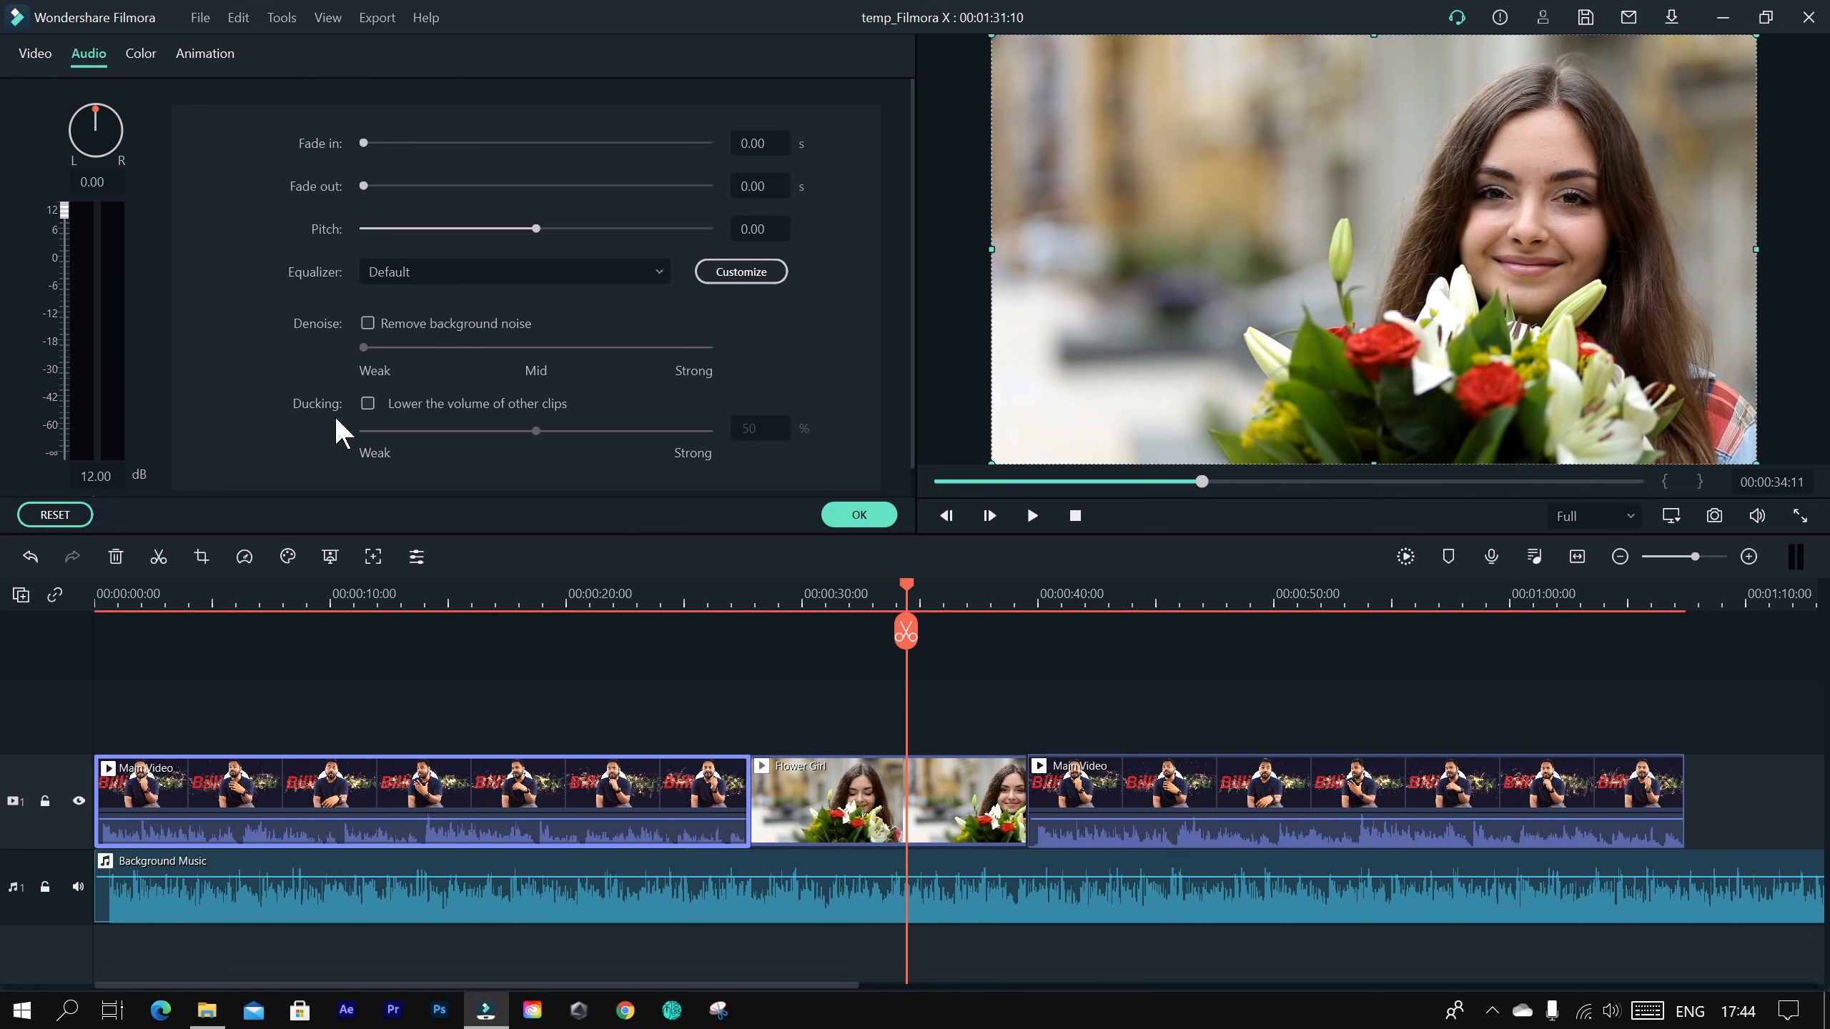
left_click(369, 404)
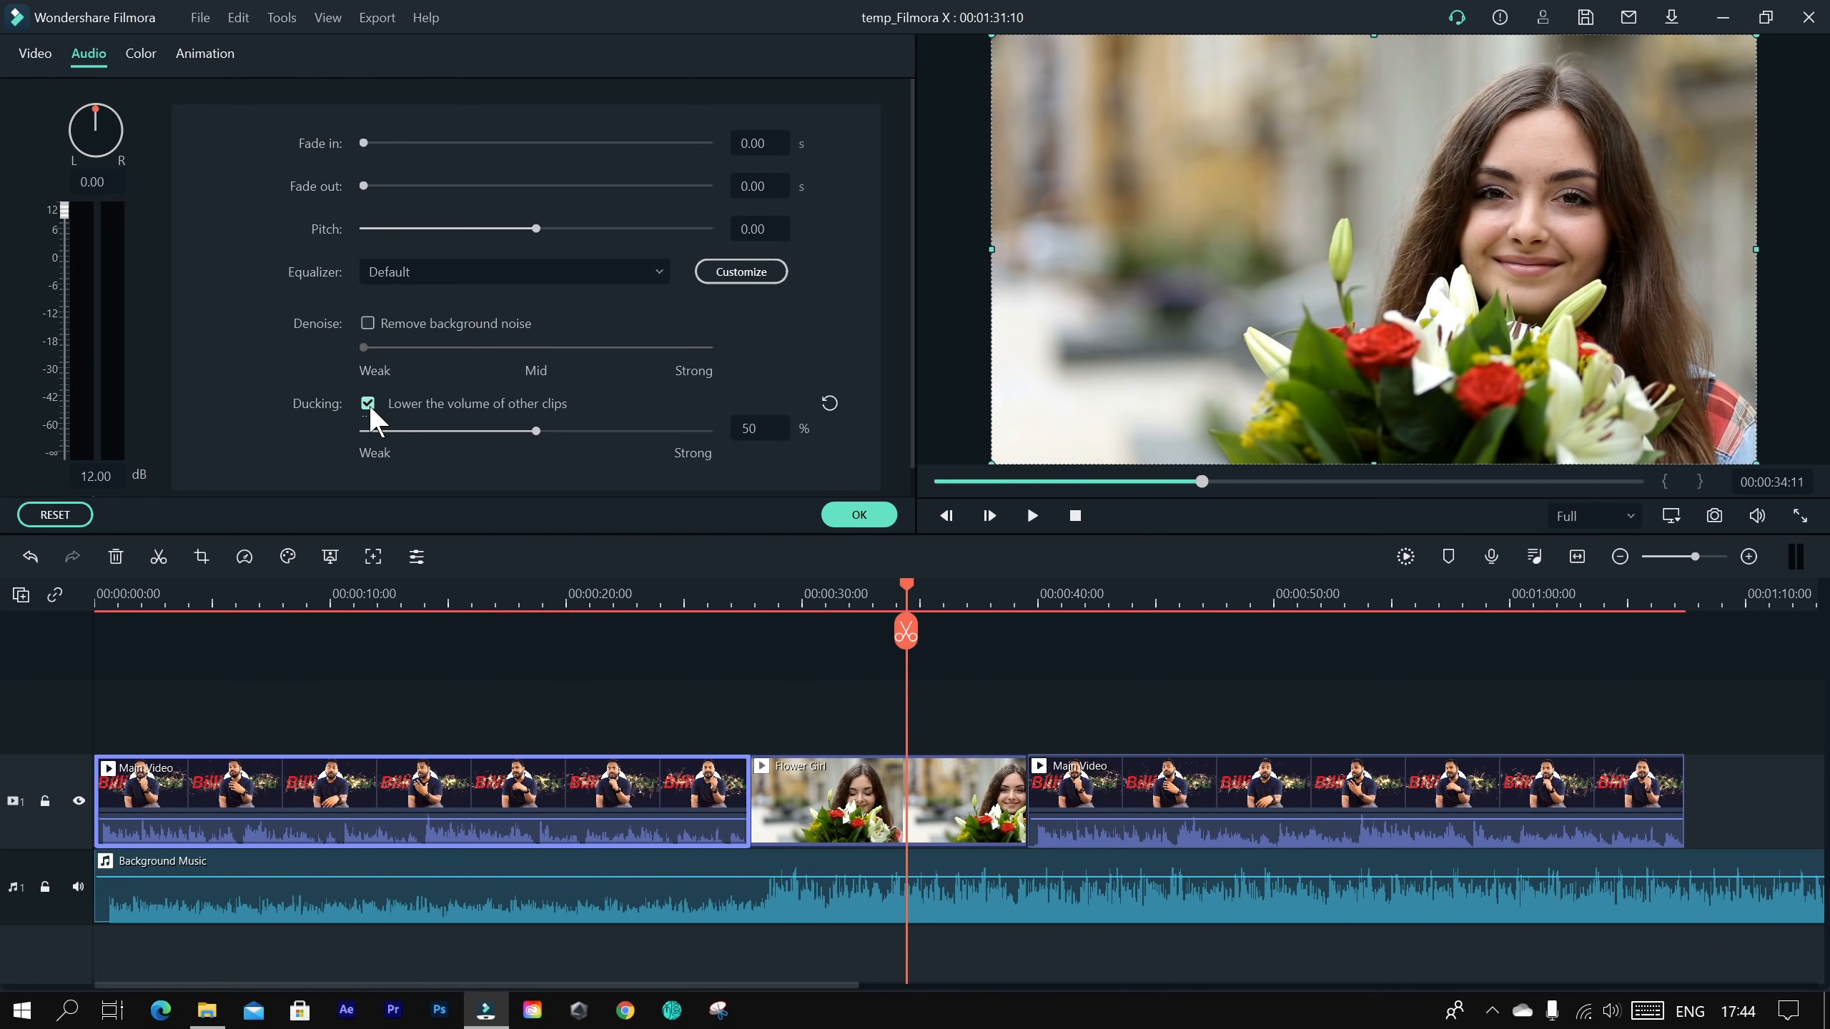
left_click(368, 404)
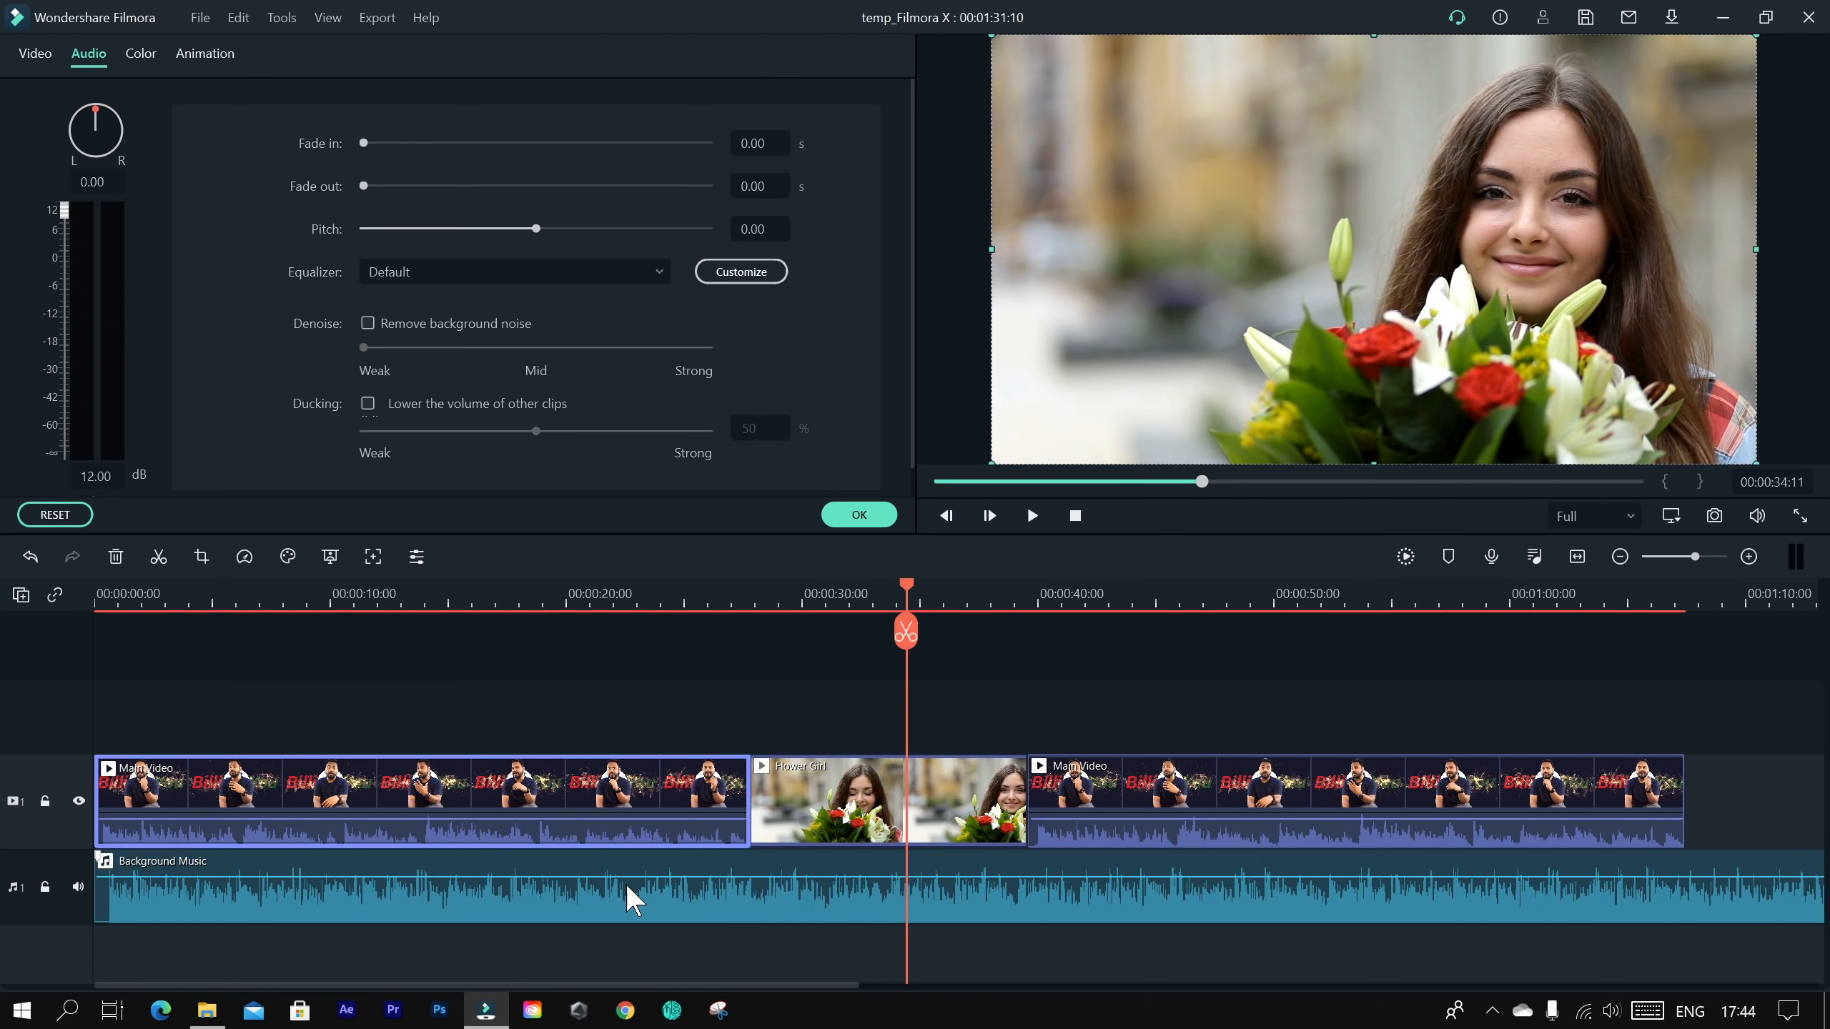
left_click(368, 403)
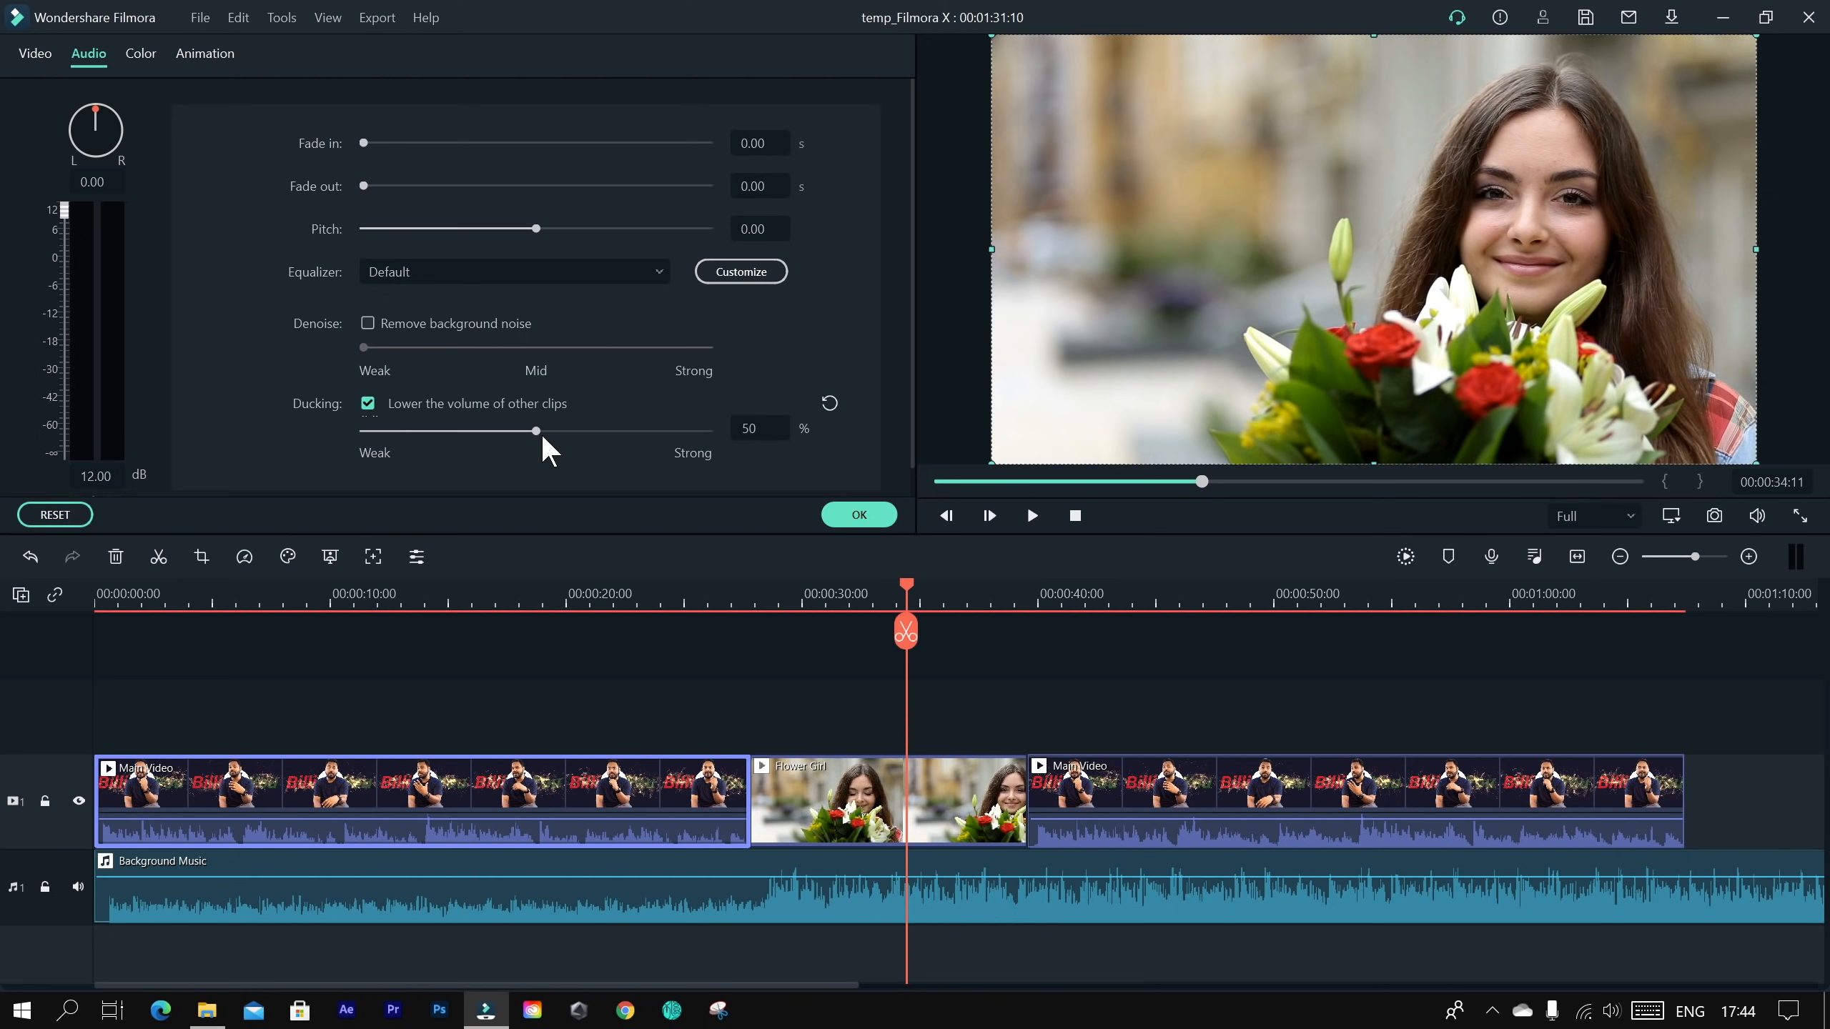
Step: Try ducking levels of 21%, 80% and 67% on the first Main Video clip
left_click_drag(537, 432, 466, 436)
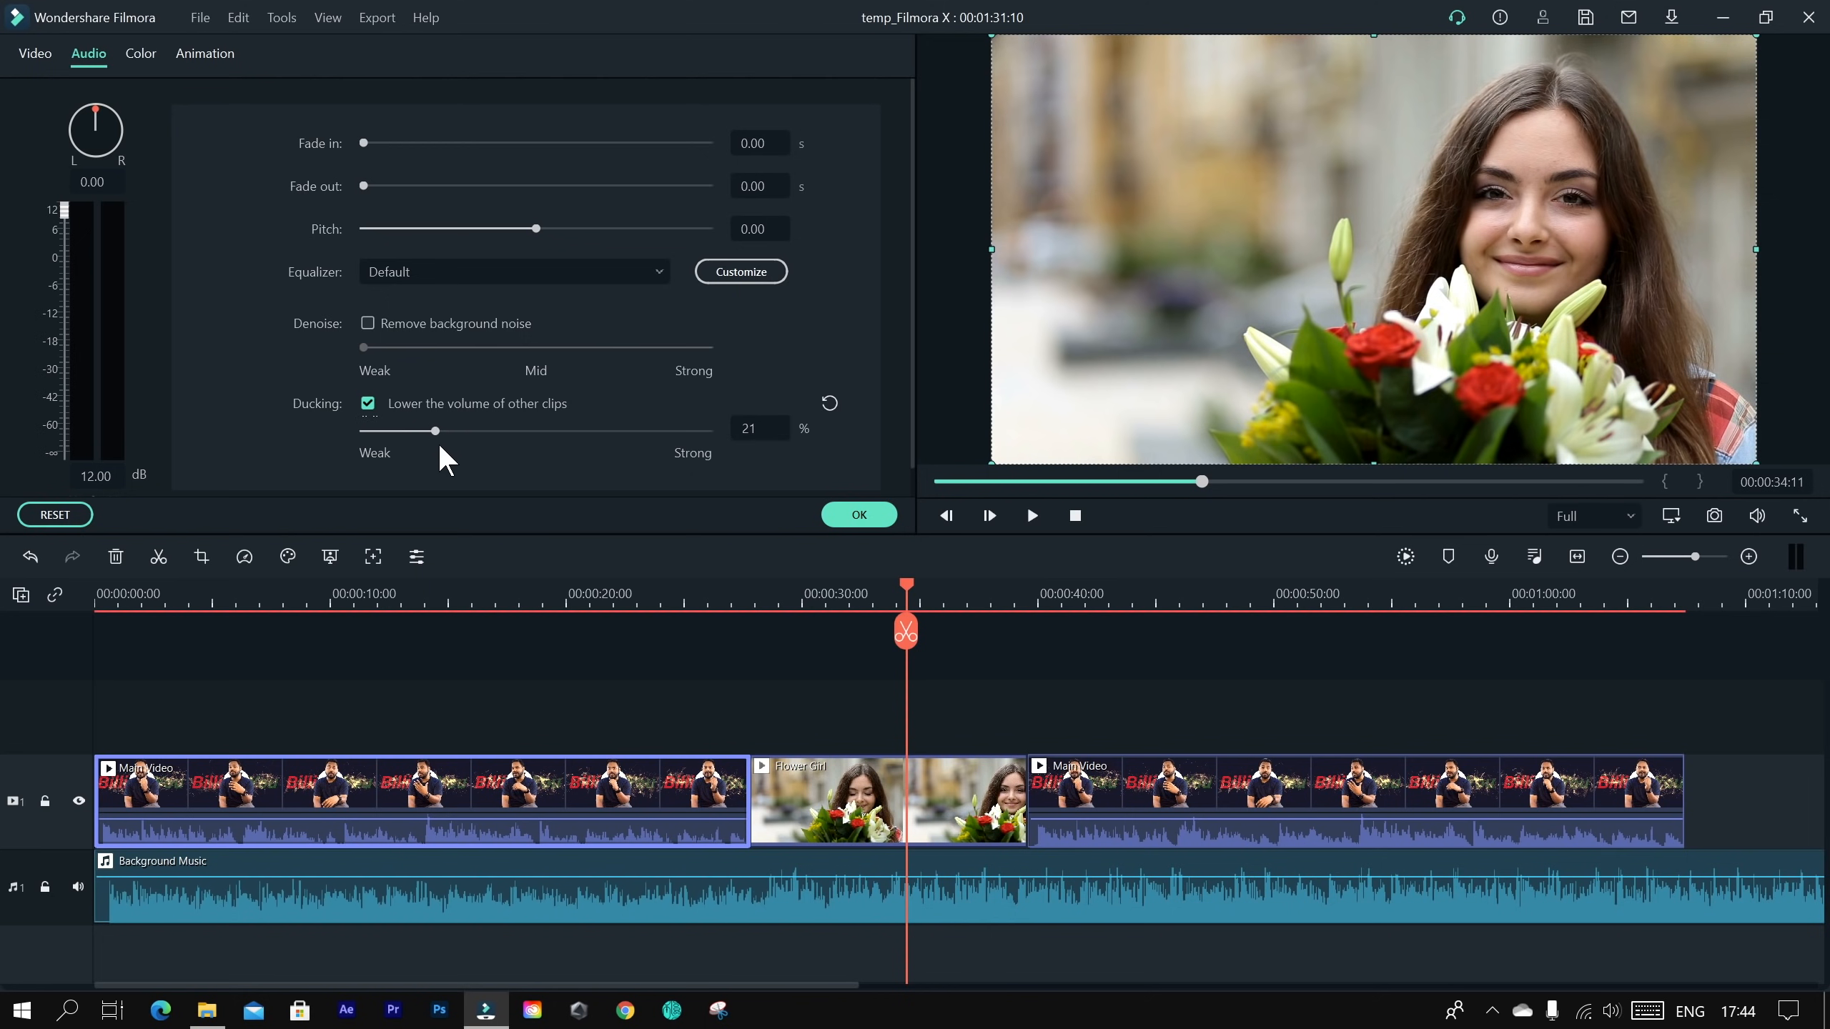
left_click_drag(435, 429, 642, 429)
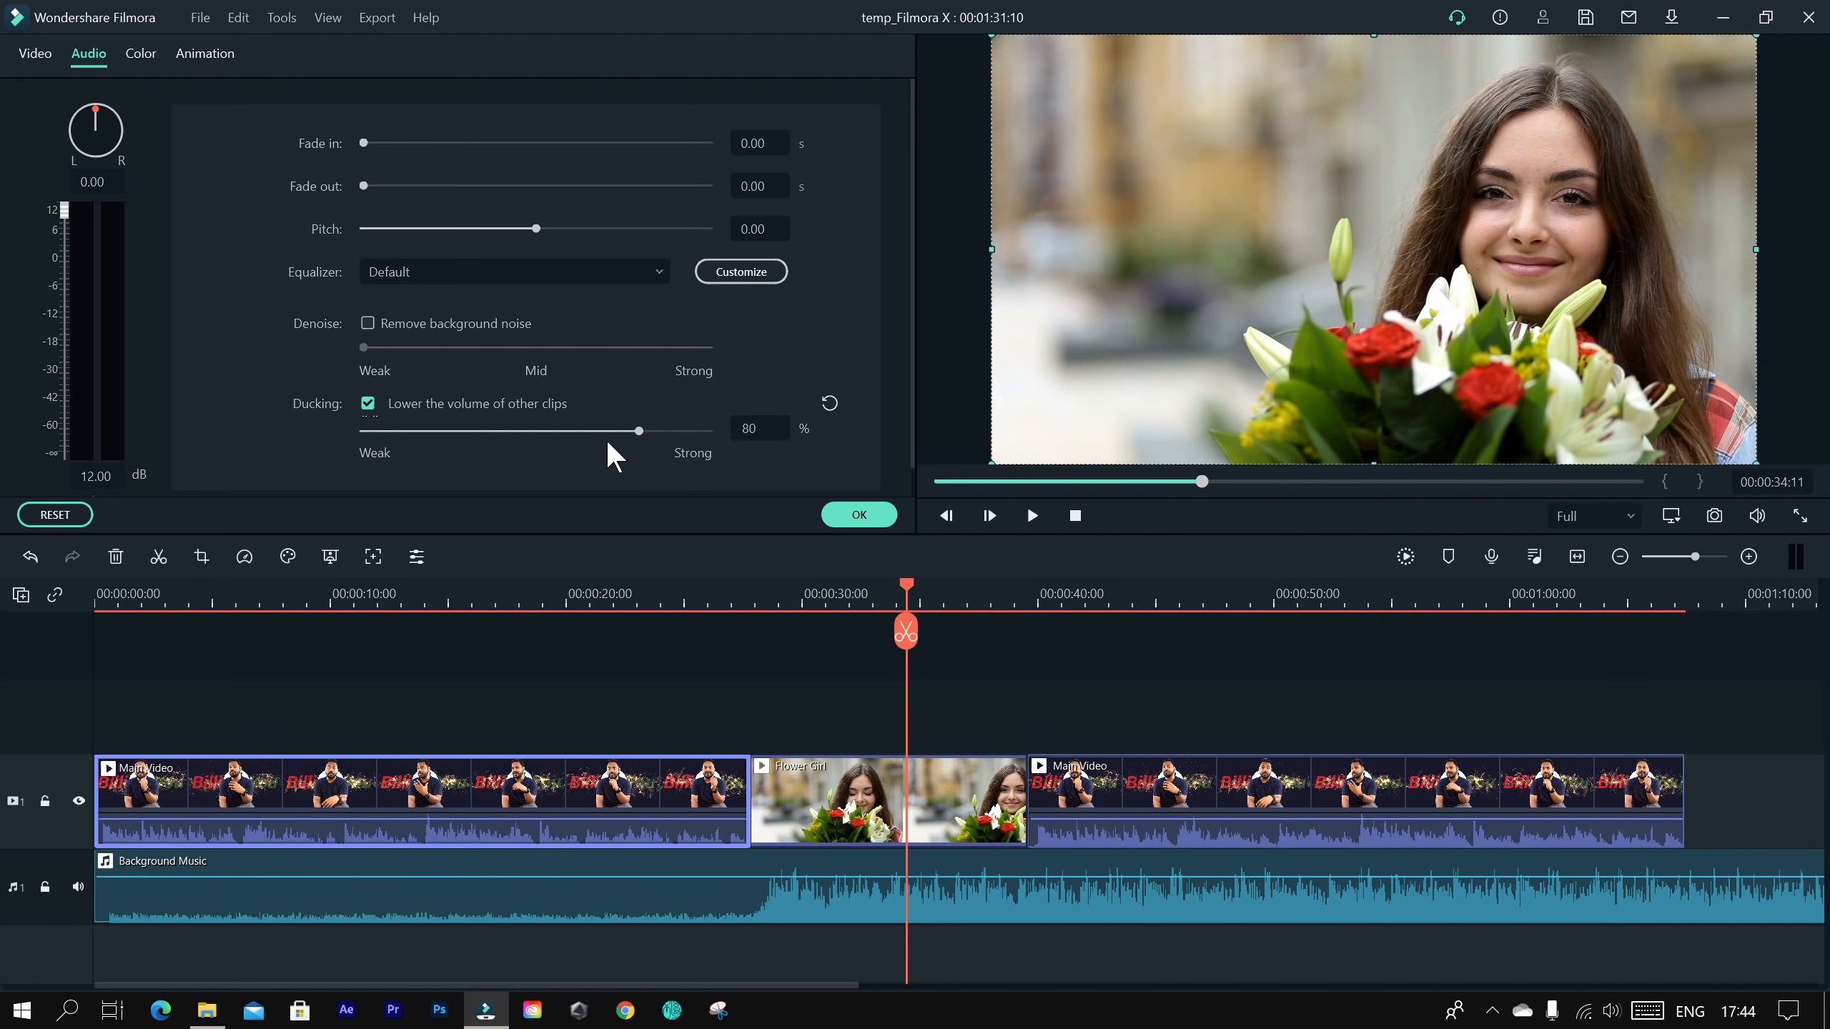
left_click_drag(636, 432, 592, 433)
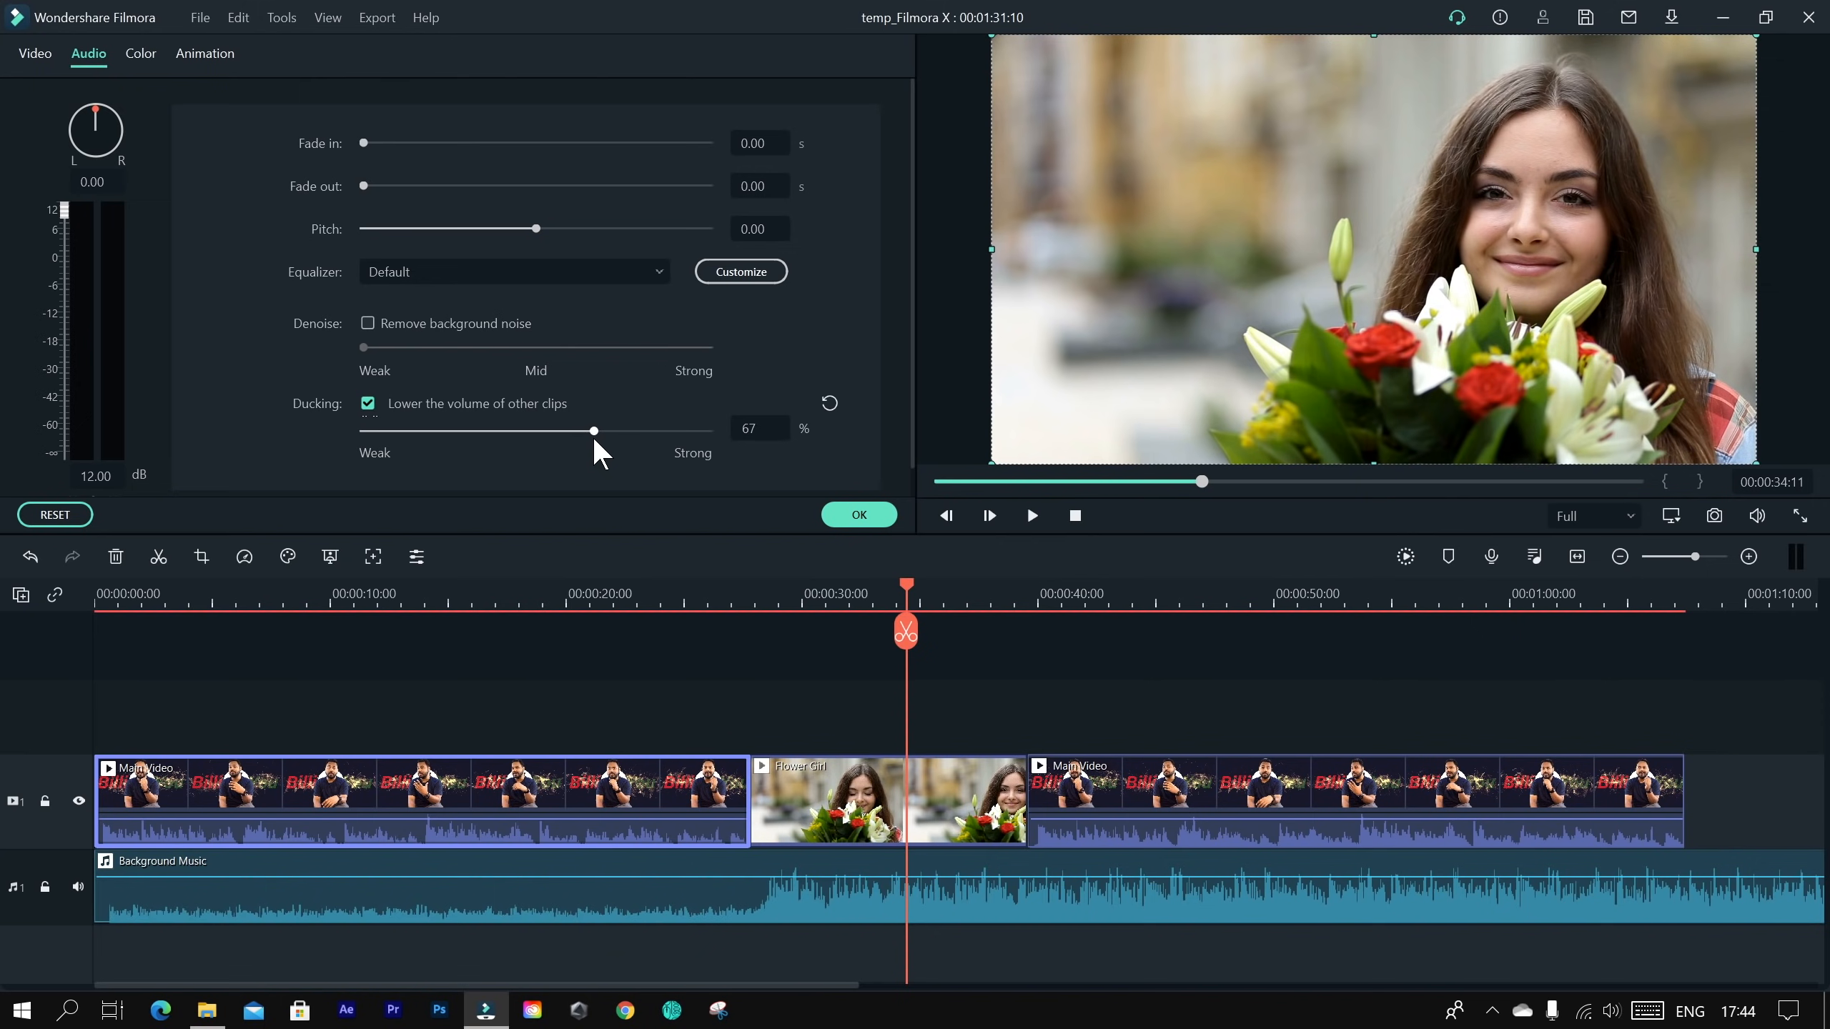
Step: Audition the first Main Video clip from 00:00:07:19, set its ducking level to 53%, and listen again
left_click(318, 605)
left_click_drag(319, 583, 278, 592)
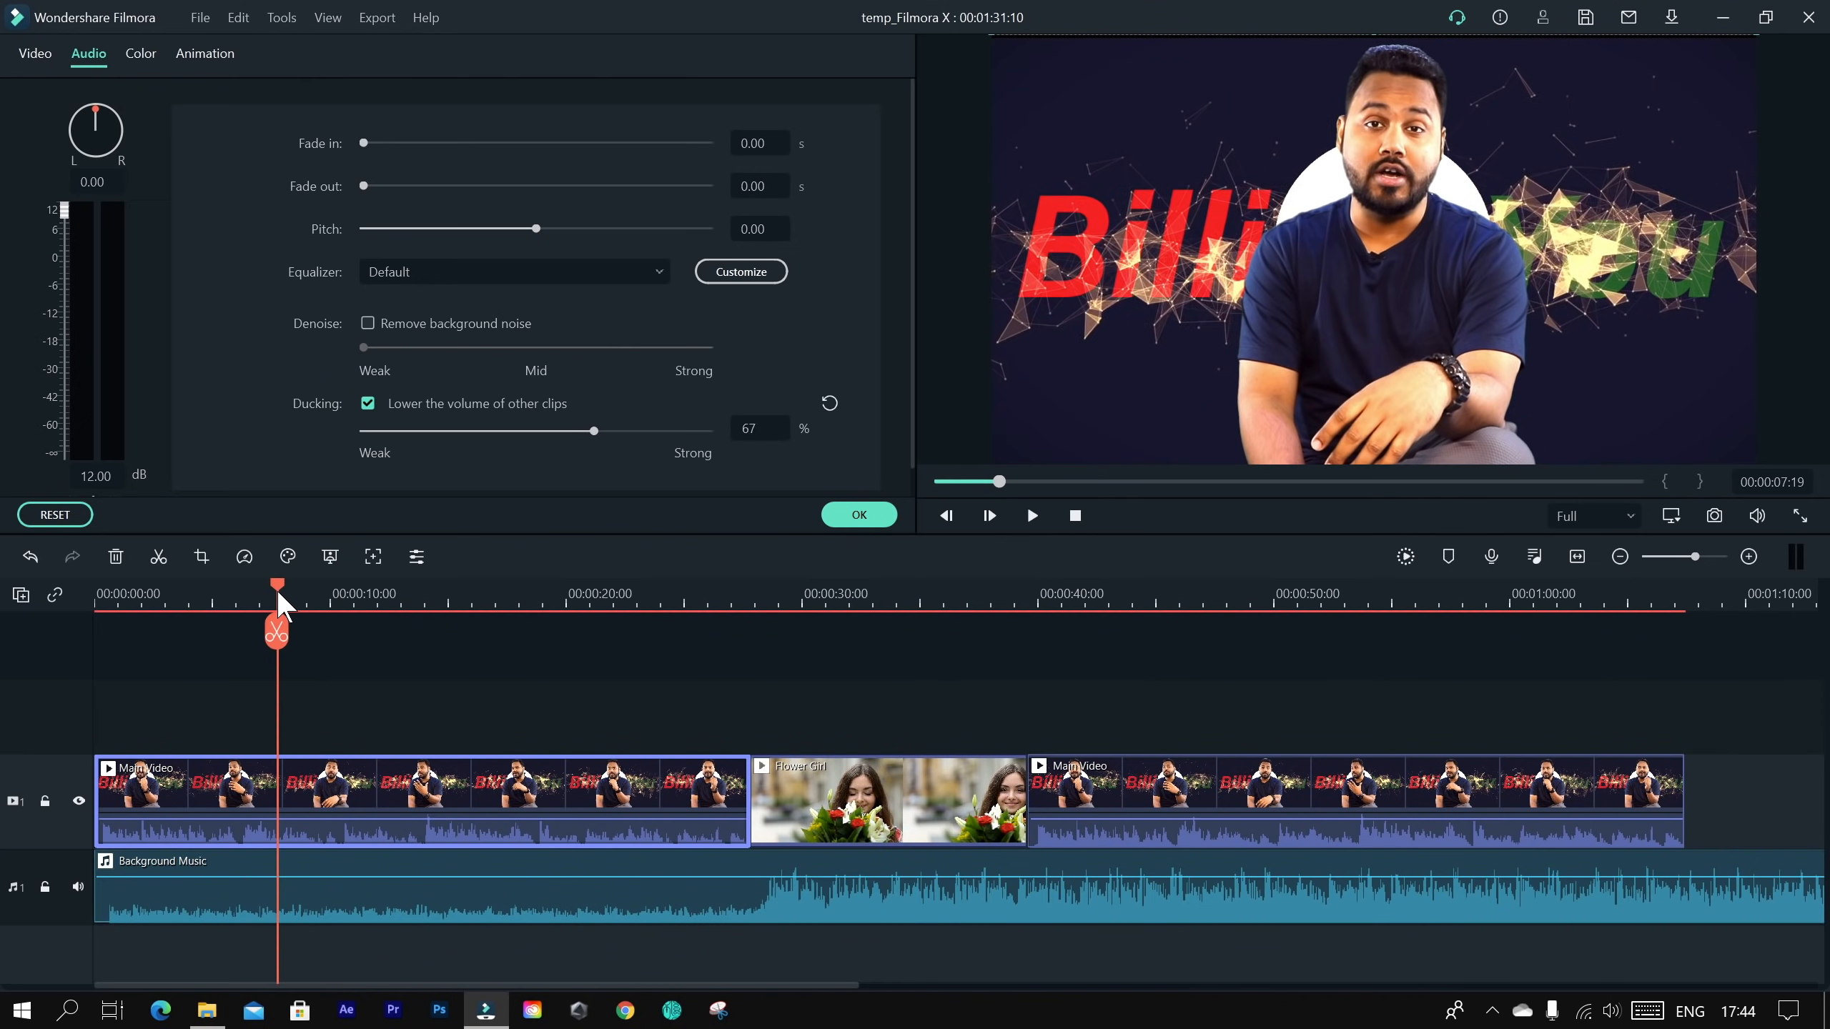
key("space")
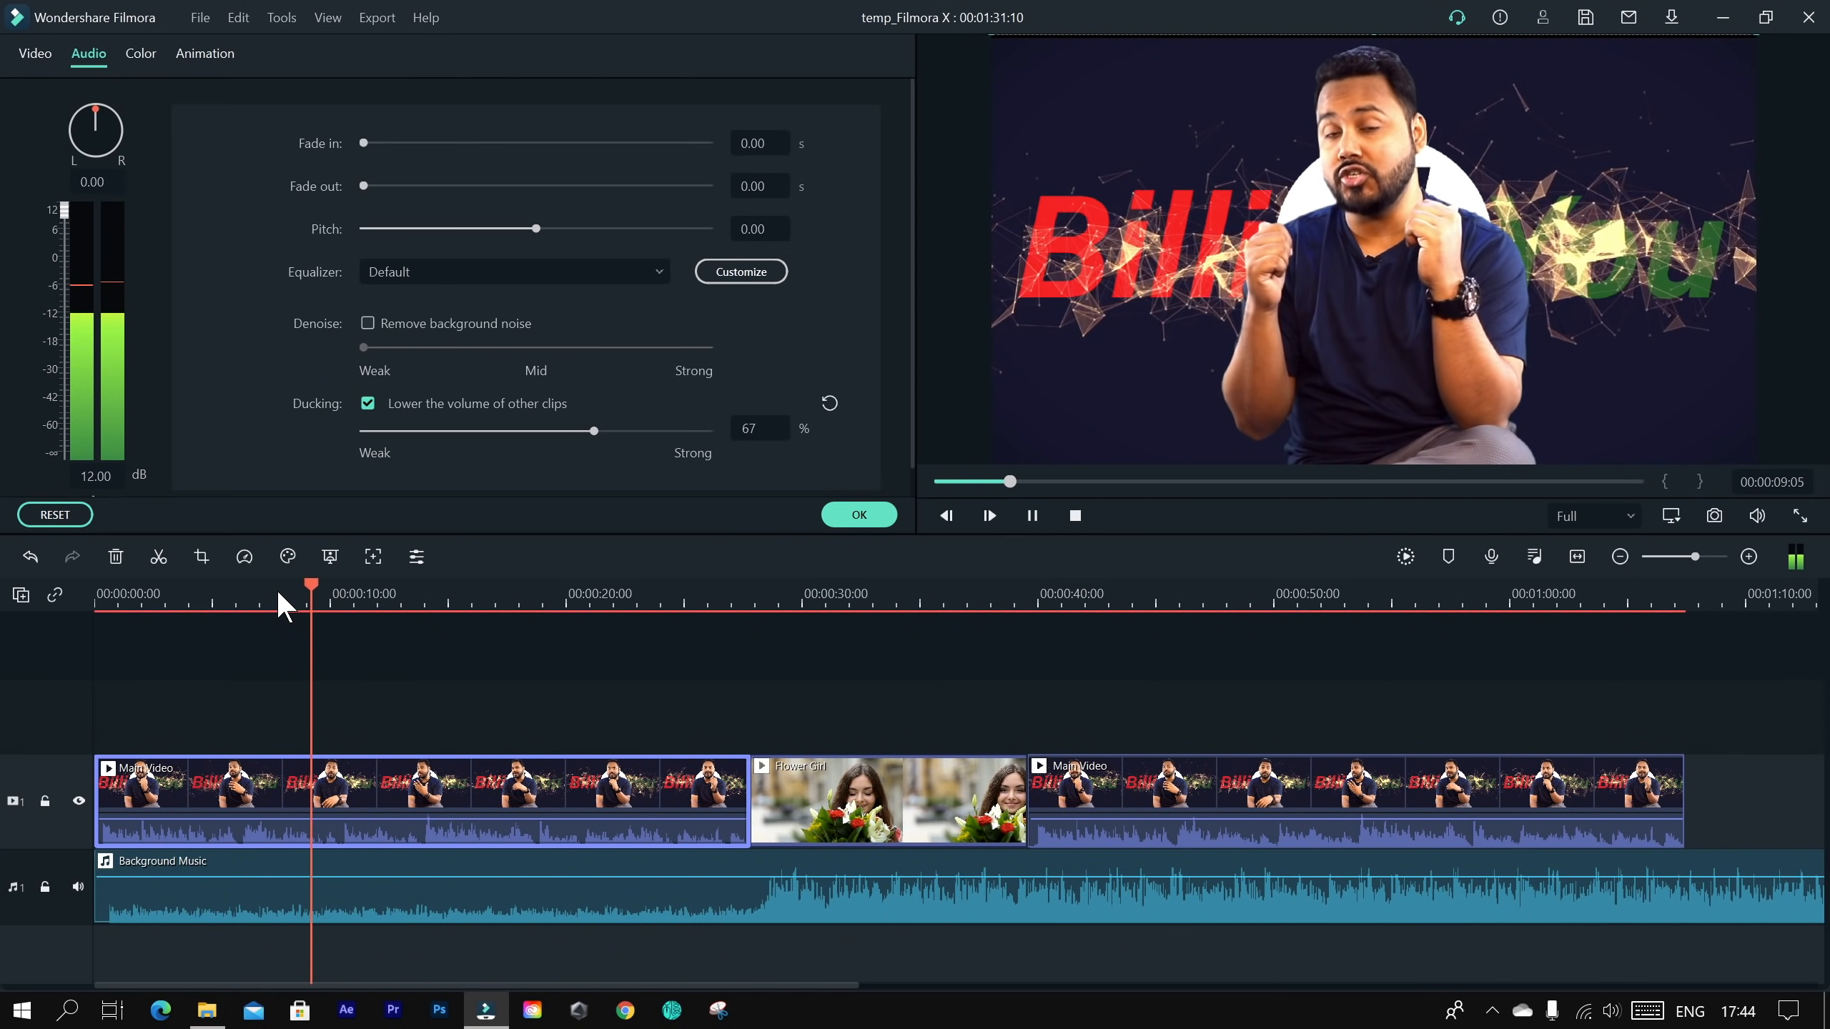
key("space")
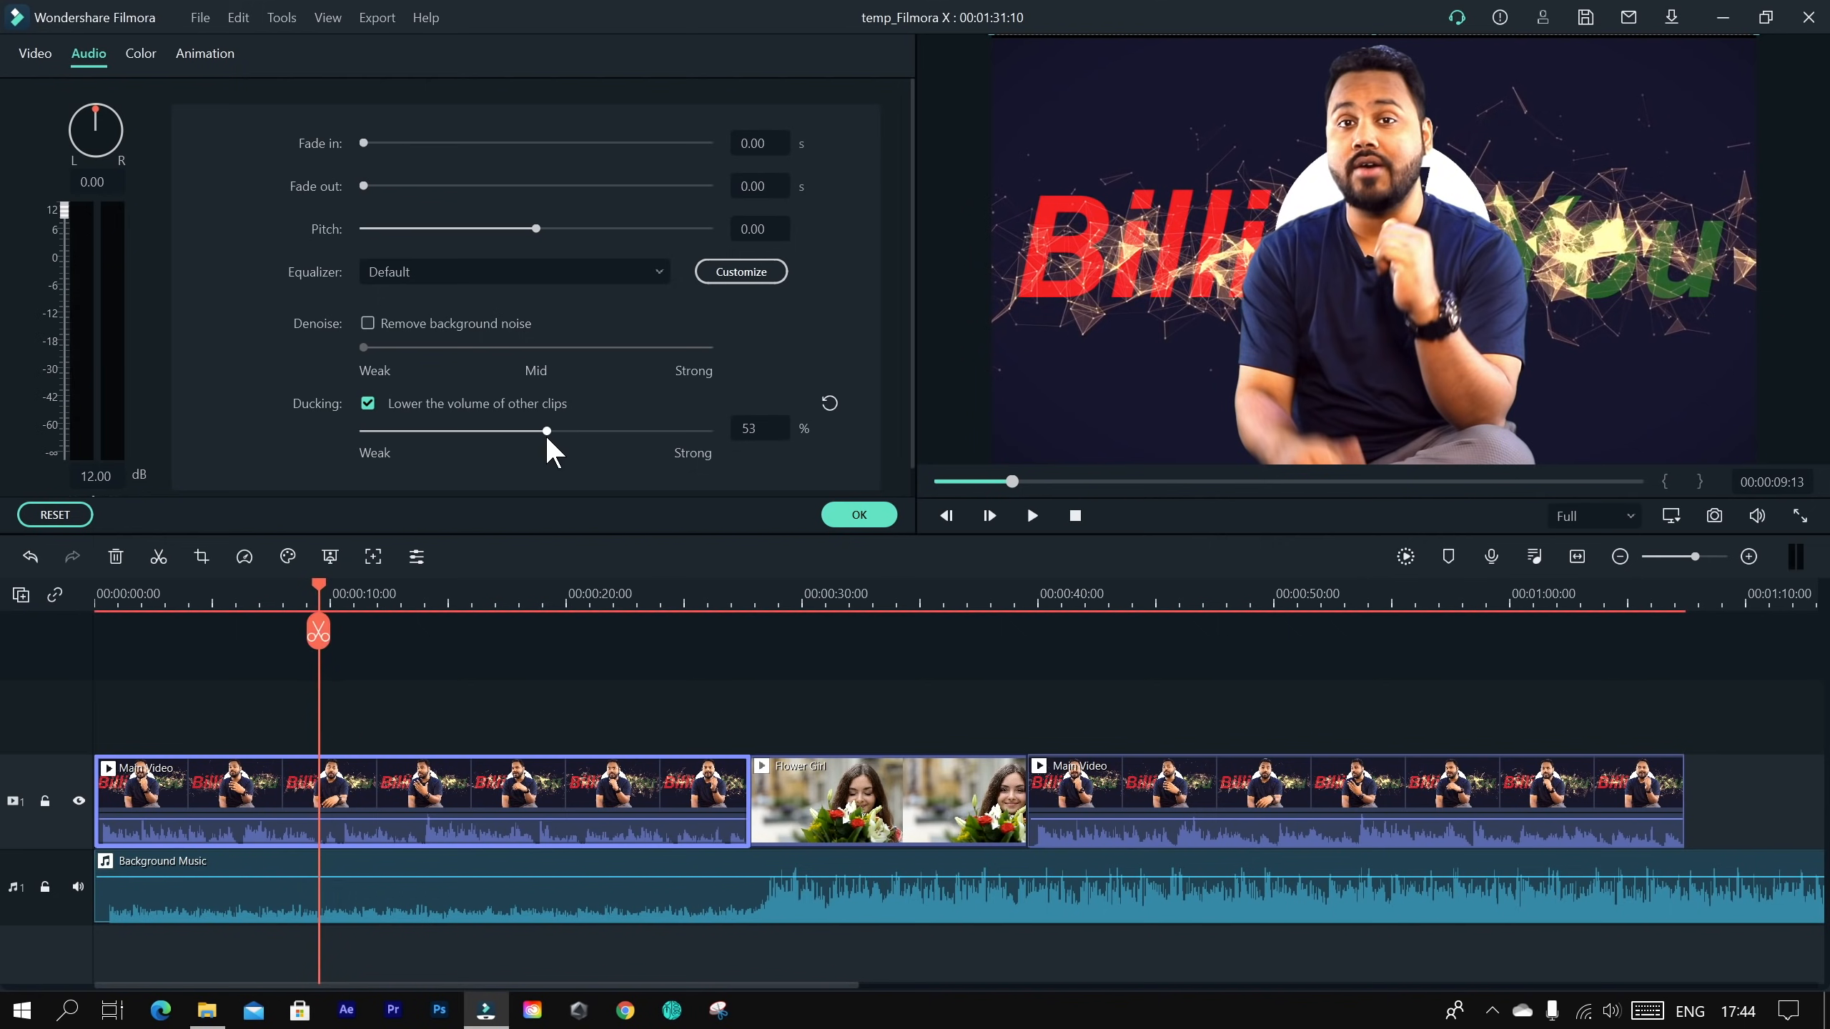
key("space")
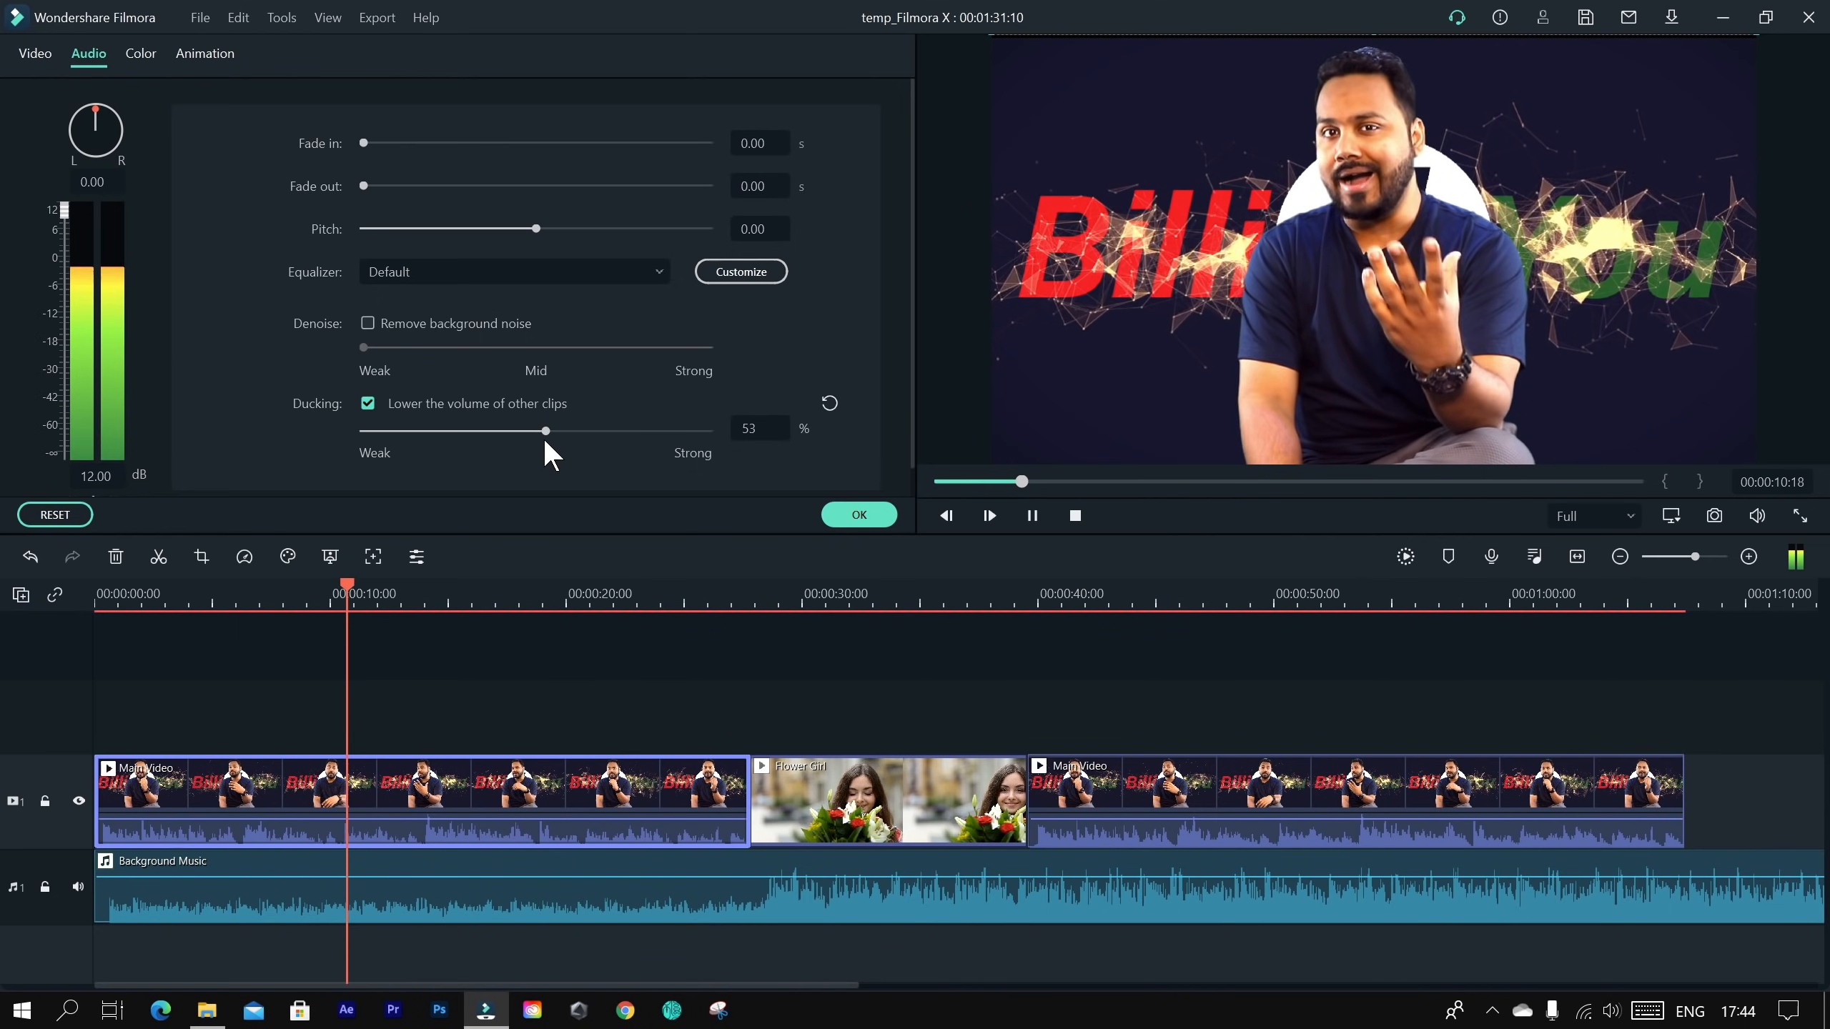
key("space")
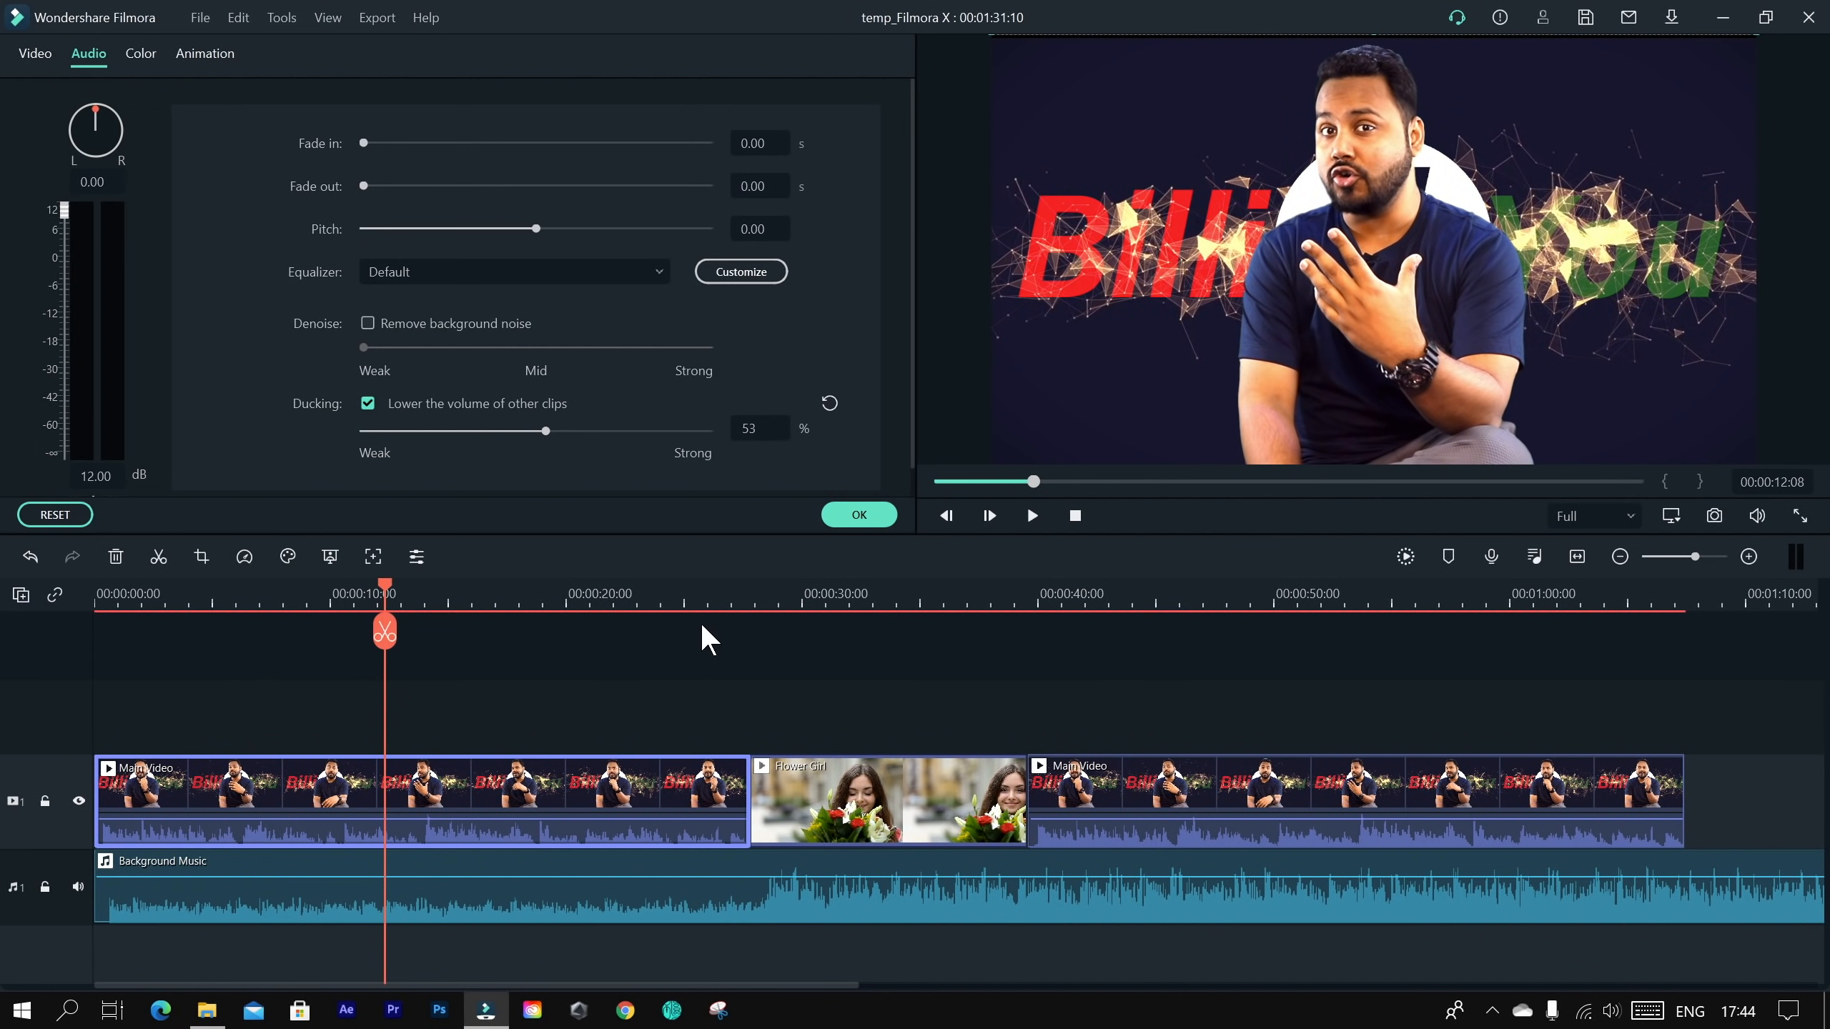
Step: Play from 00:00:26:06 into Flower Girl to check the music level change, and confirm the first clip's audio settings
left_click(713, 597)
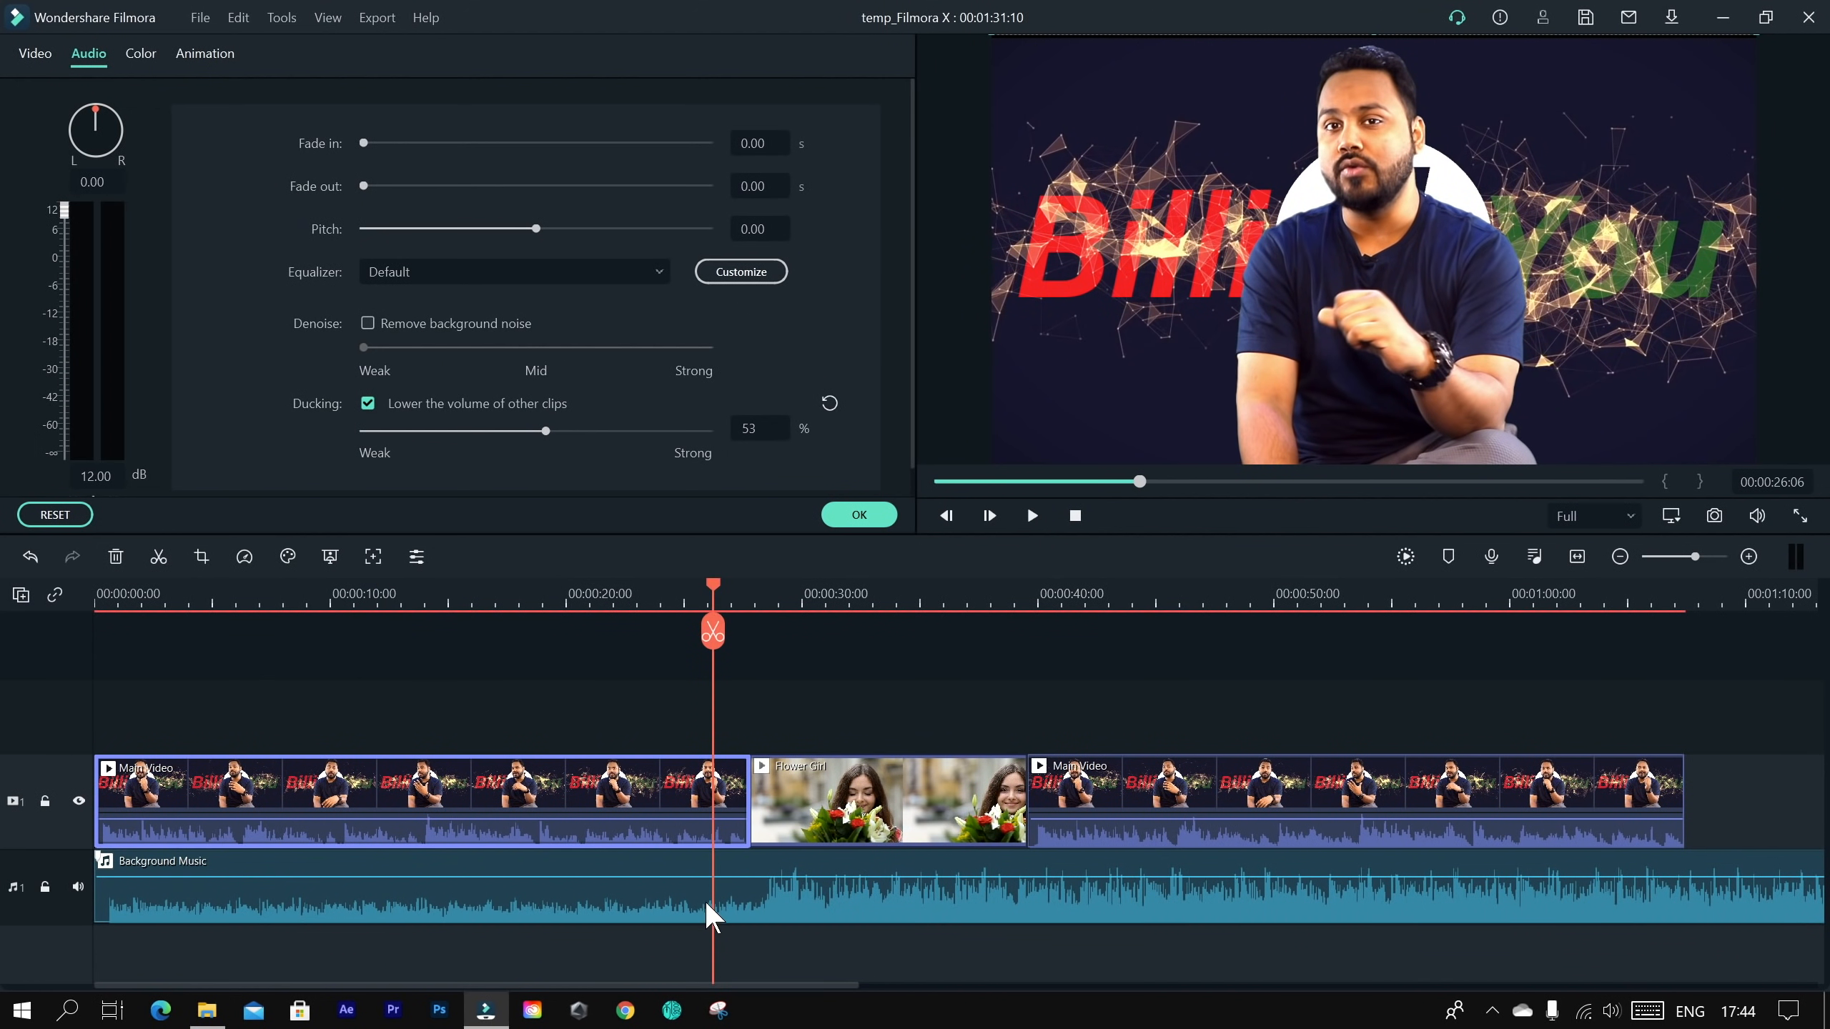
key("space")
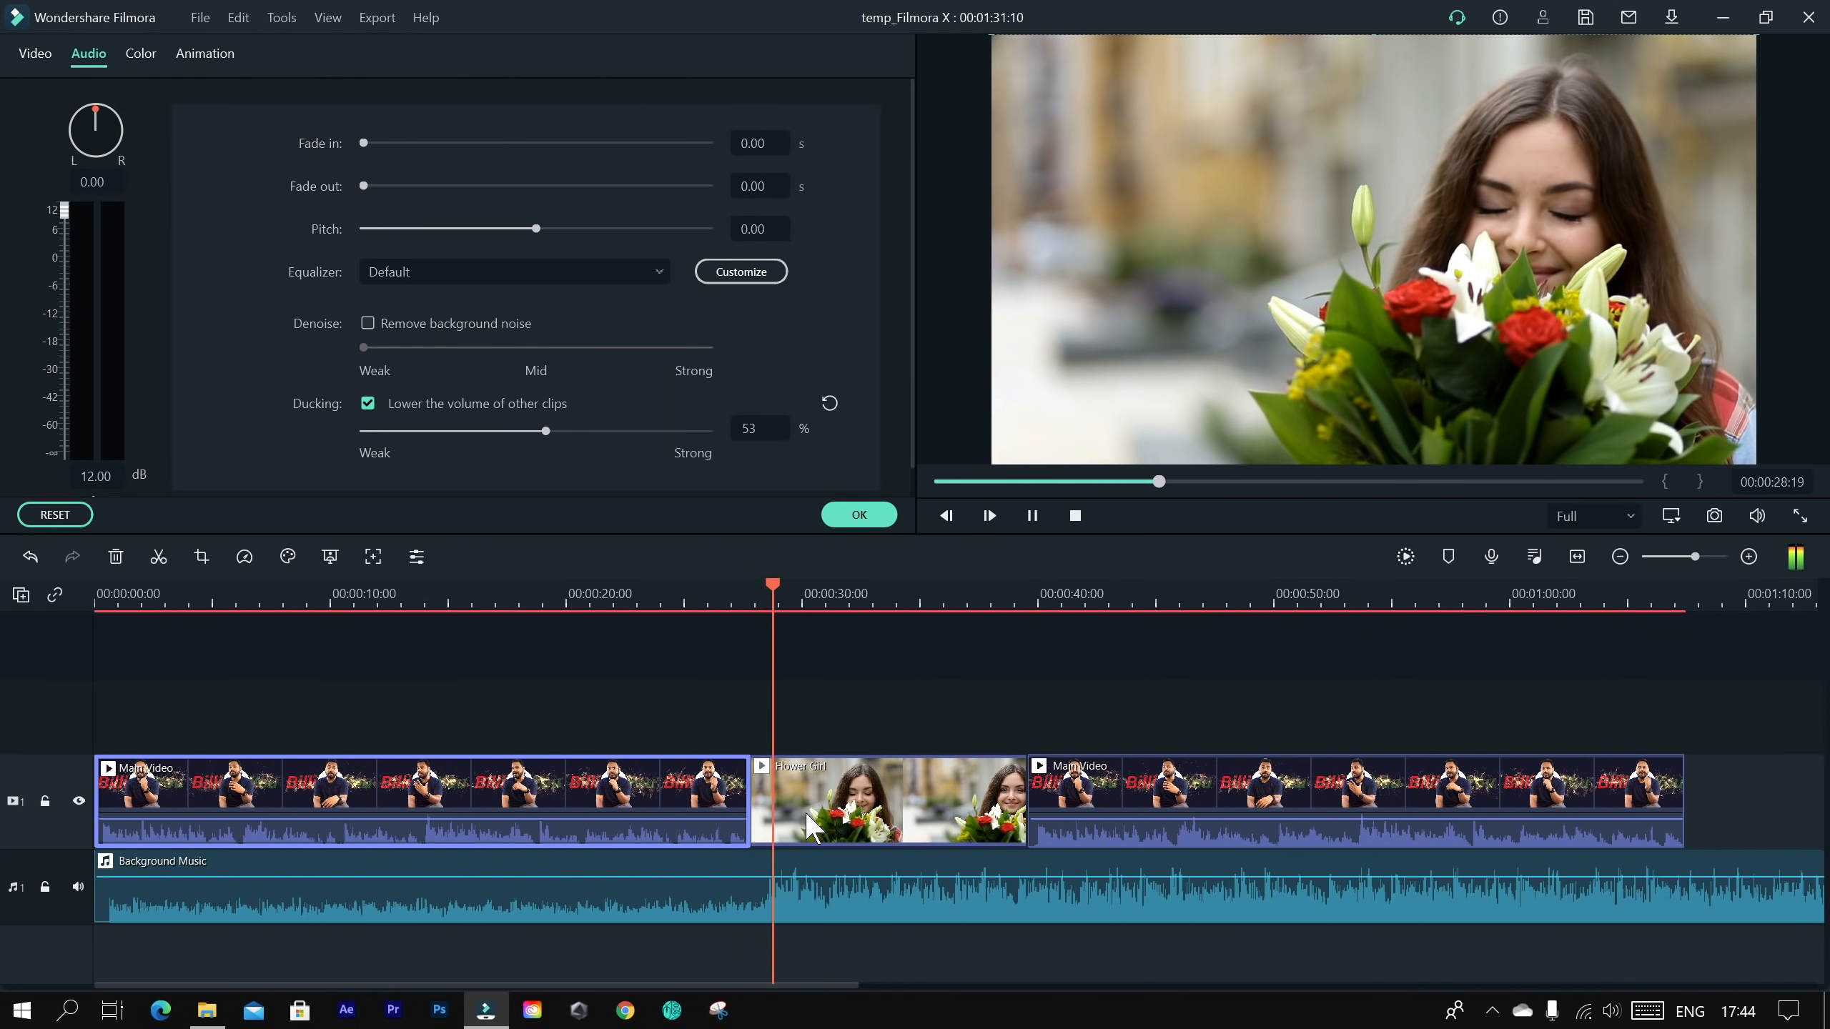
key("space")
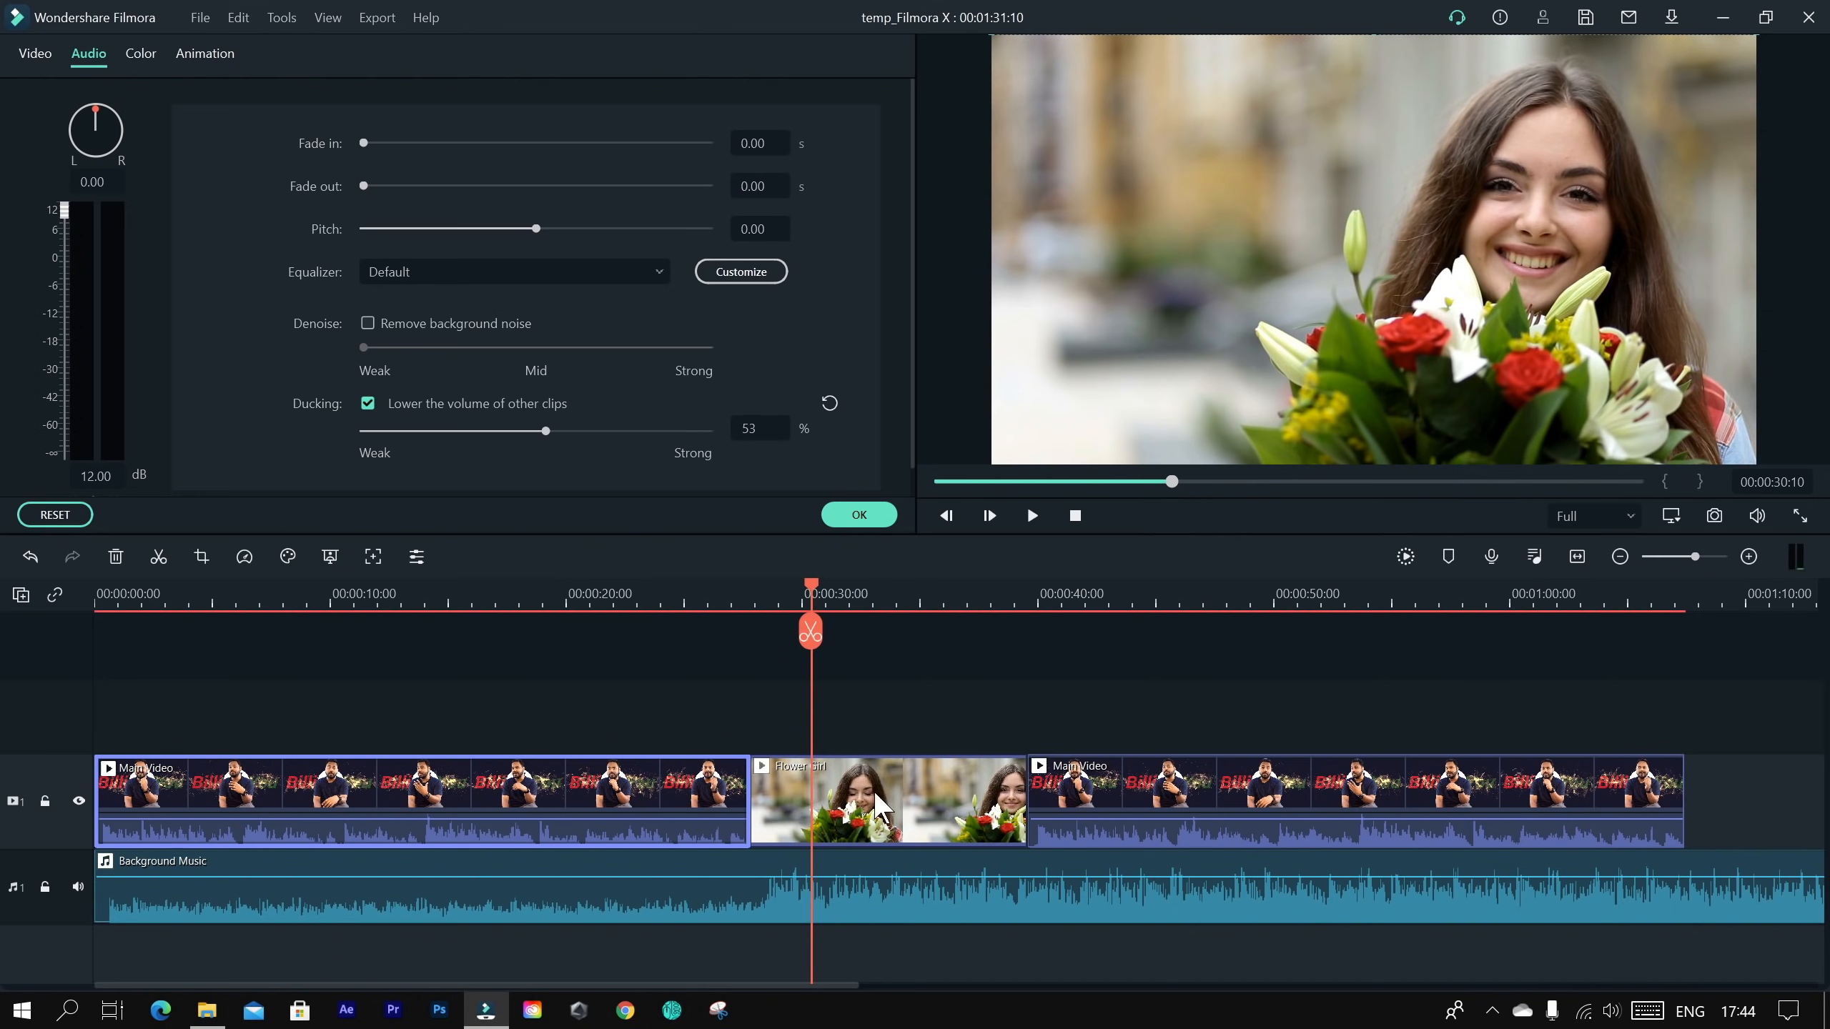
left_click(867, 518)
Step: Enable audio ducking on the second Main Video clip and set its level to 64%
left_click(1249, 792)
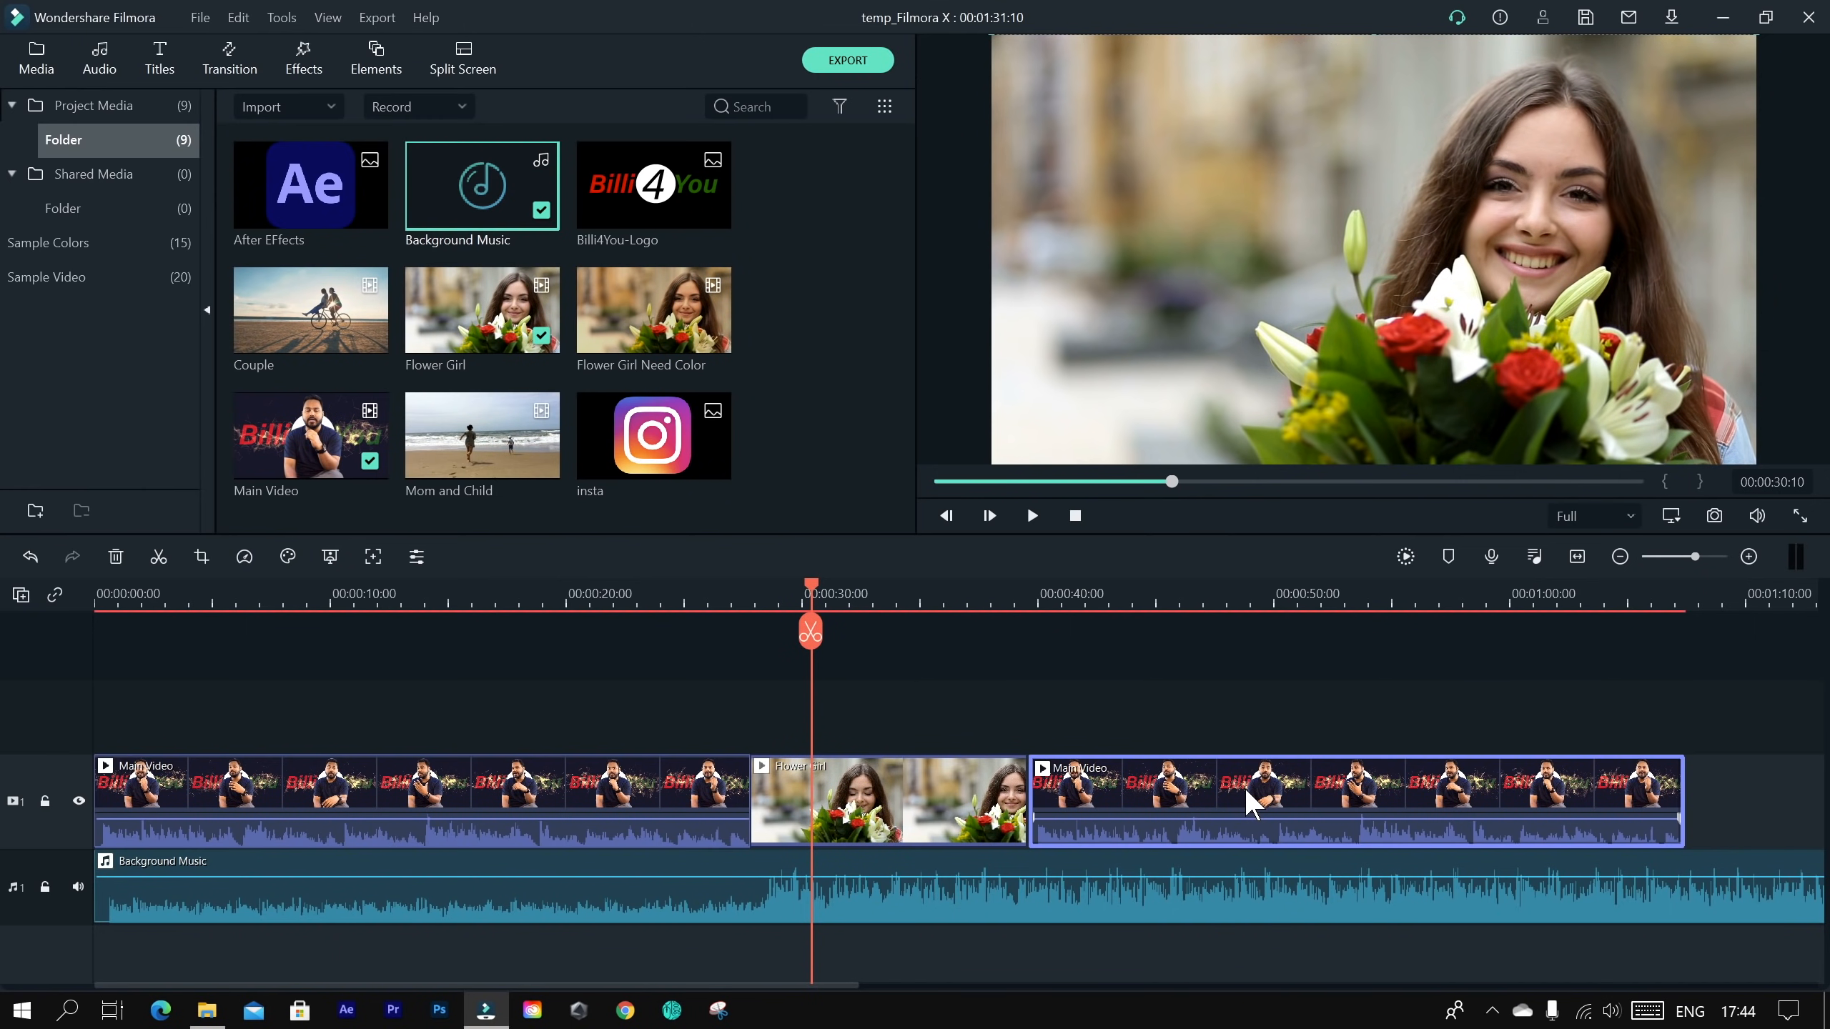
left_click(1250, 627)
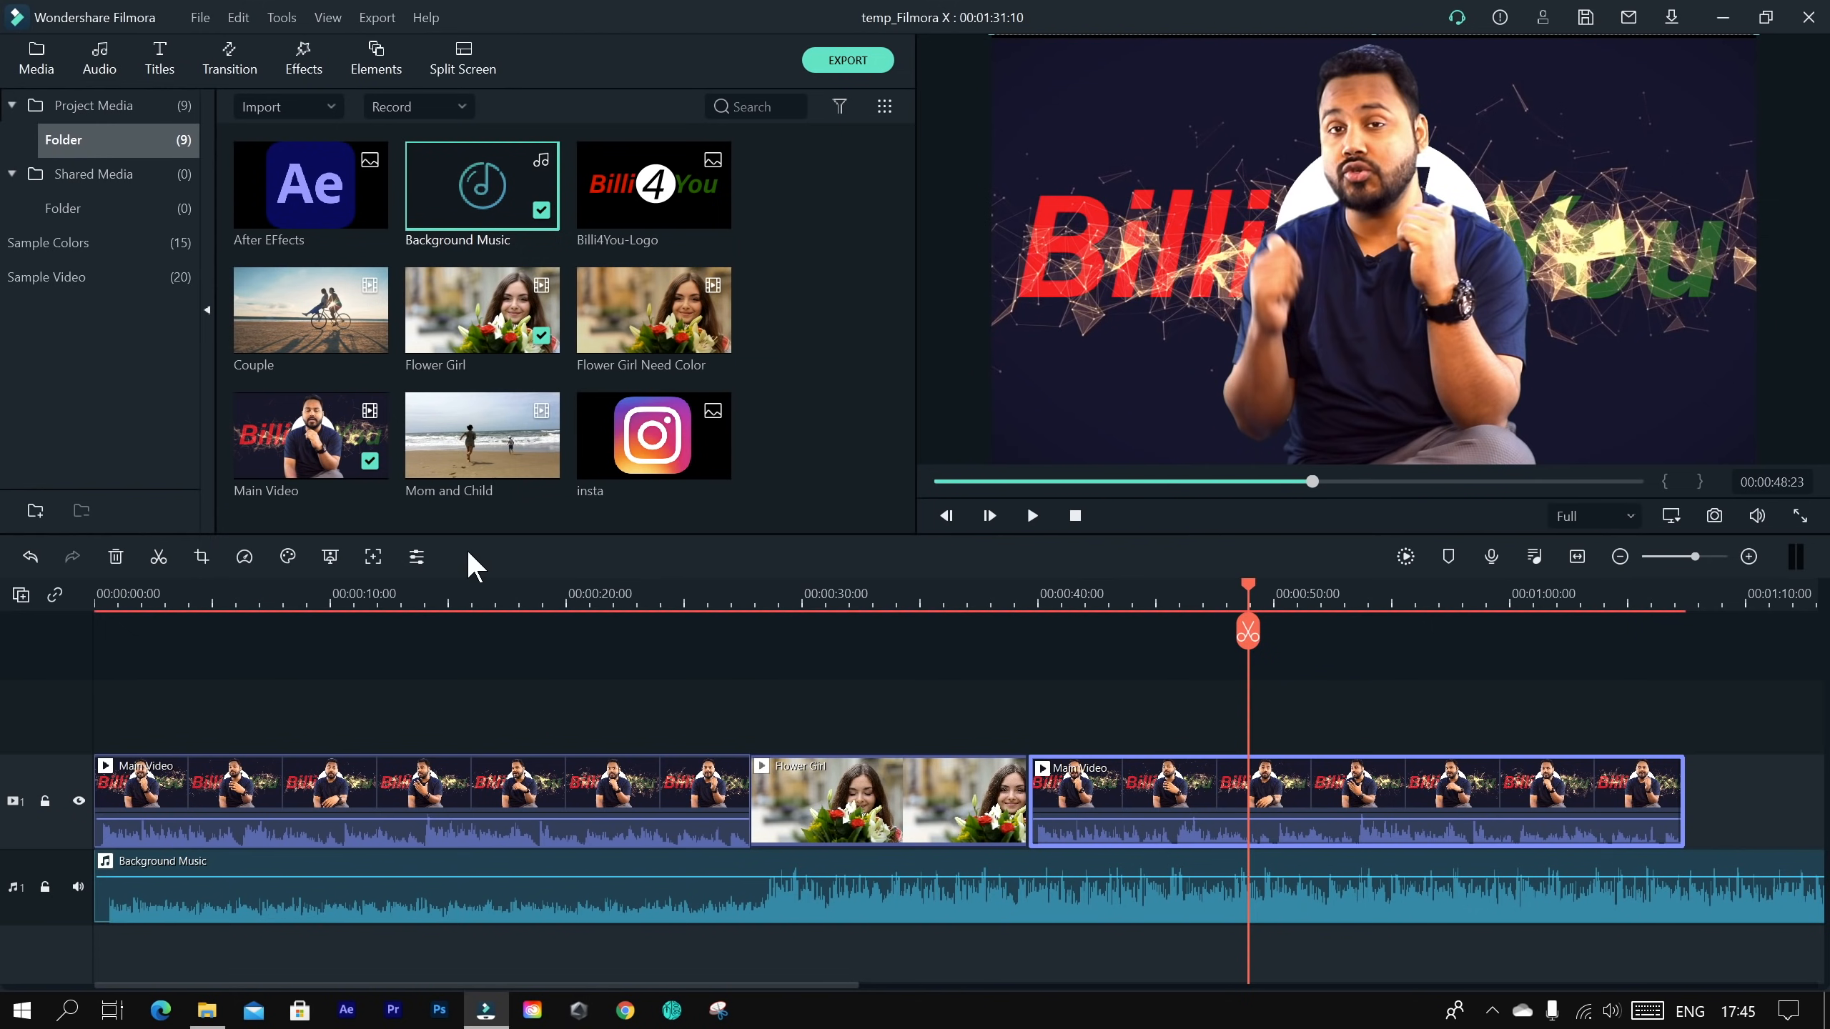
left_click(417, 557)
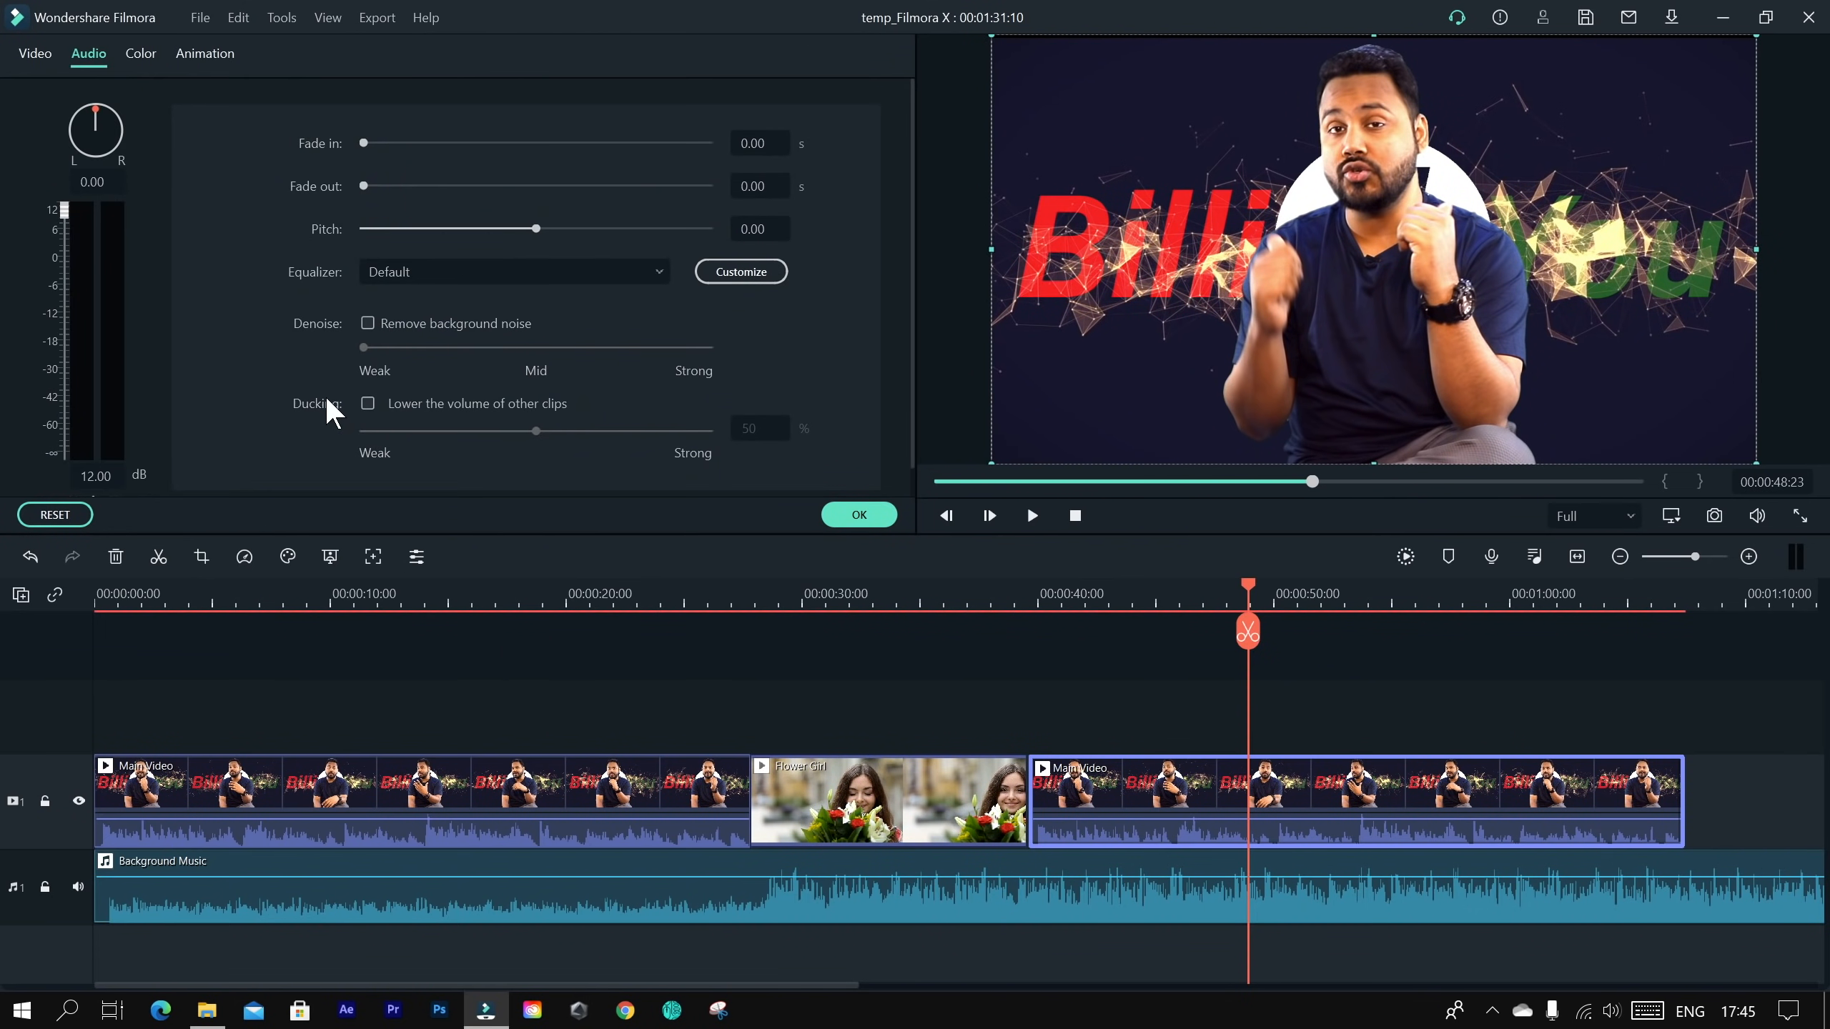
left_click(368, 404)
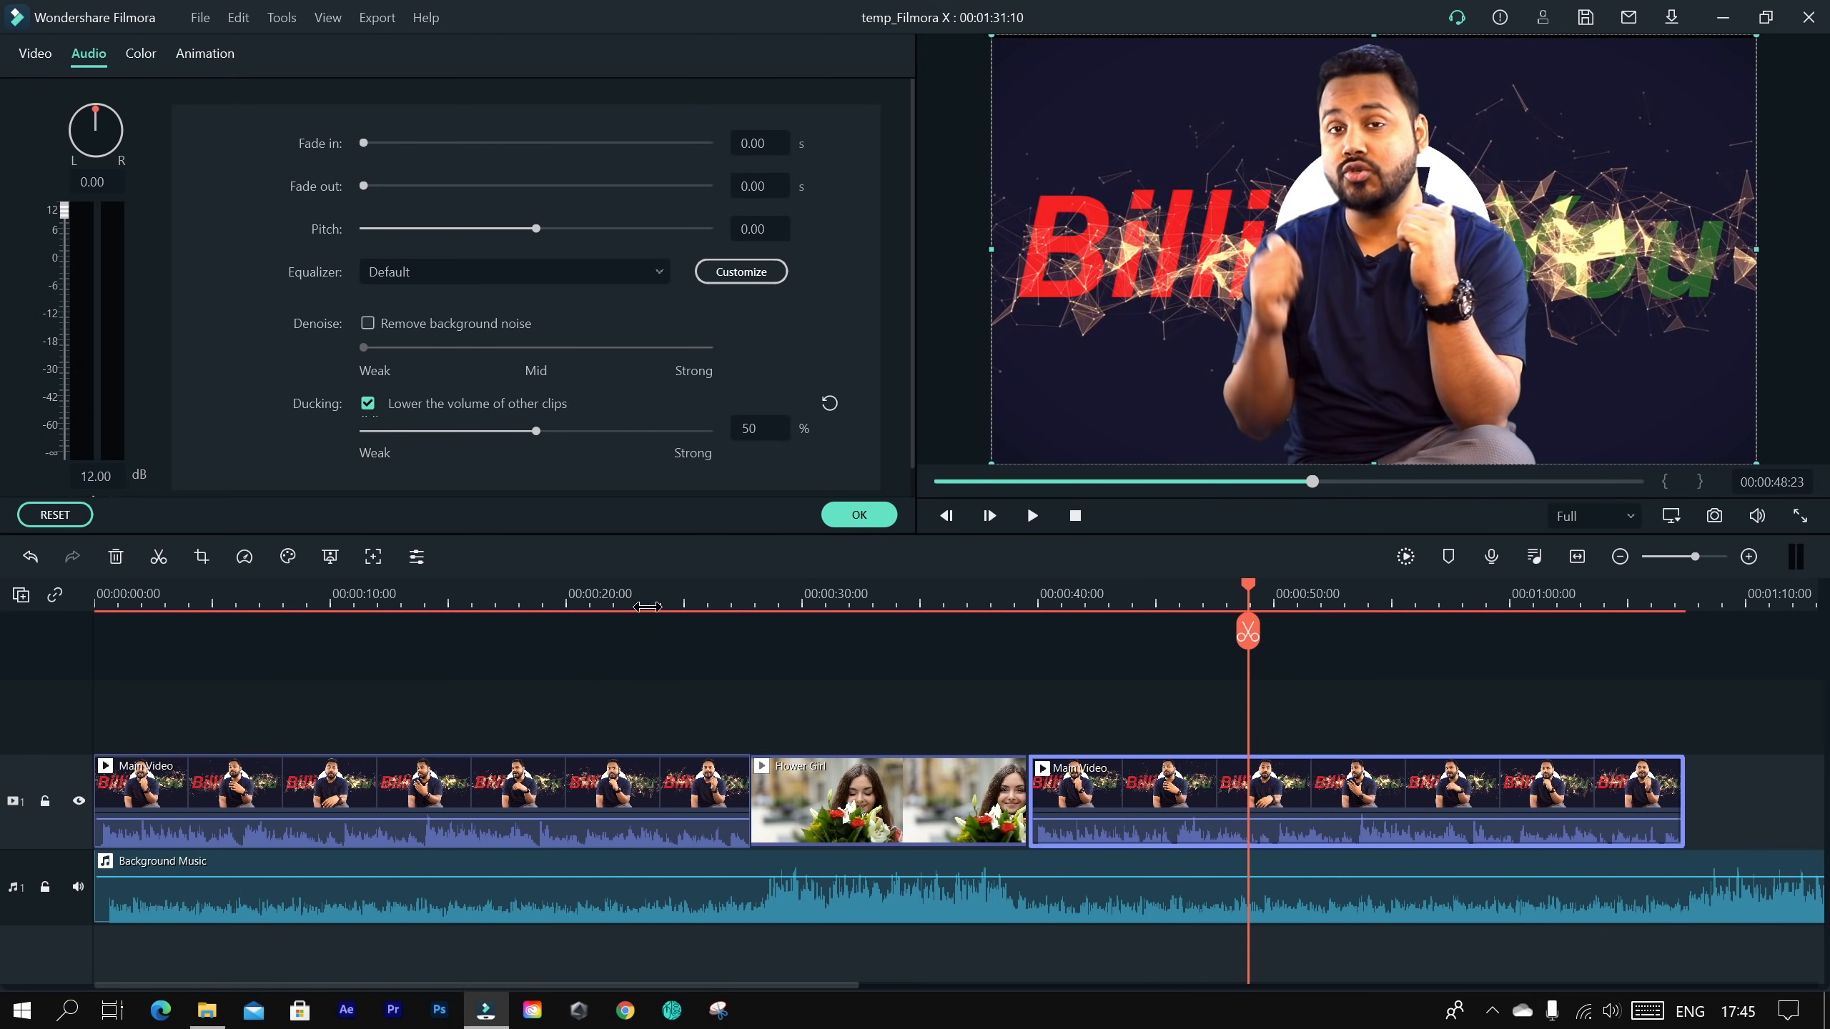
left_click_drag(535, 431, 605, 431)
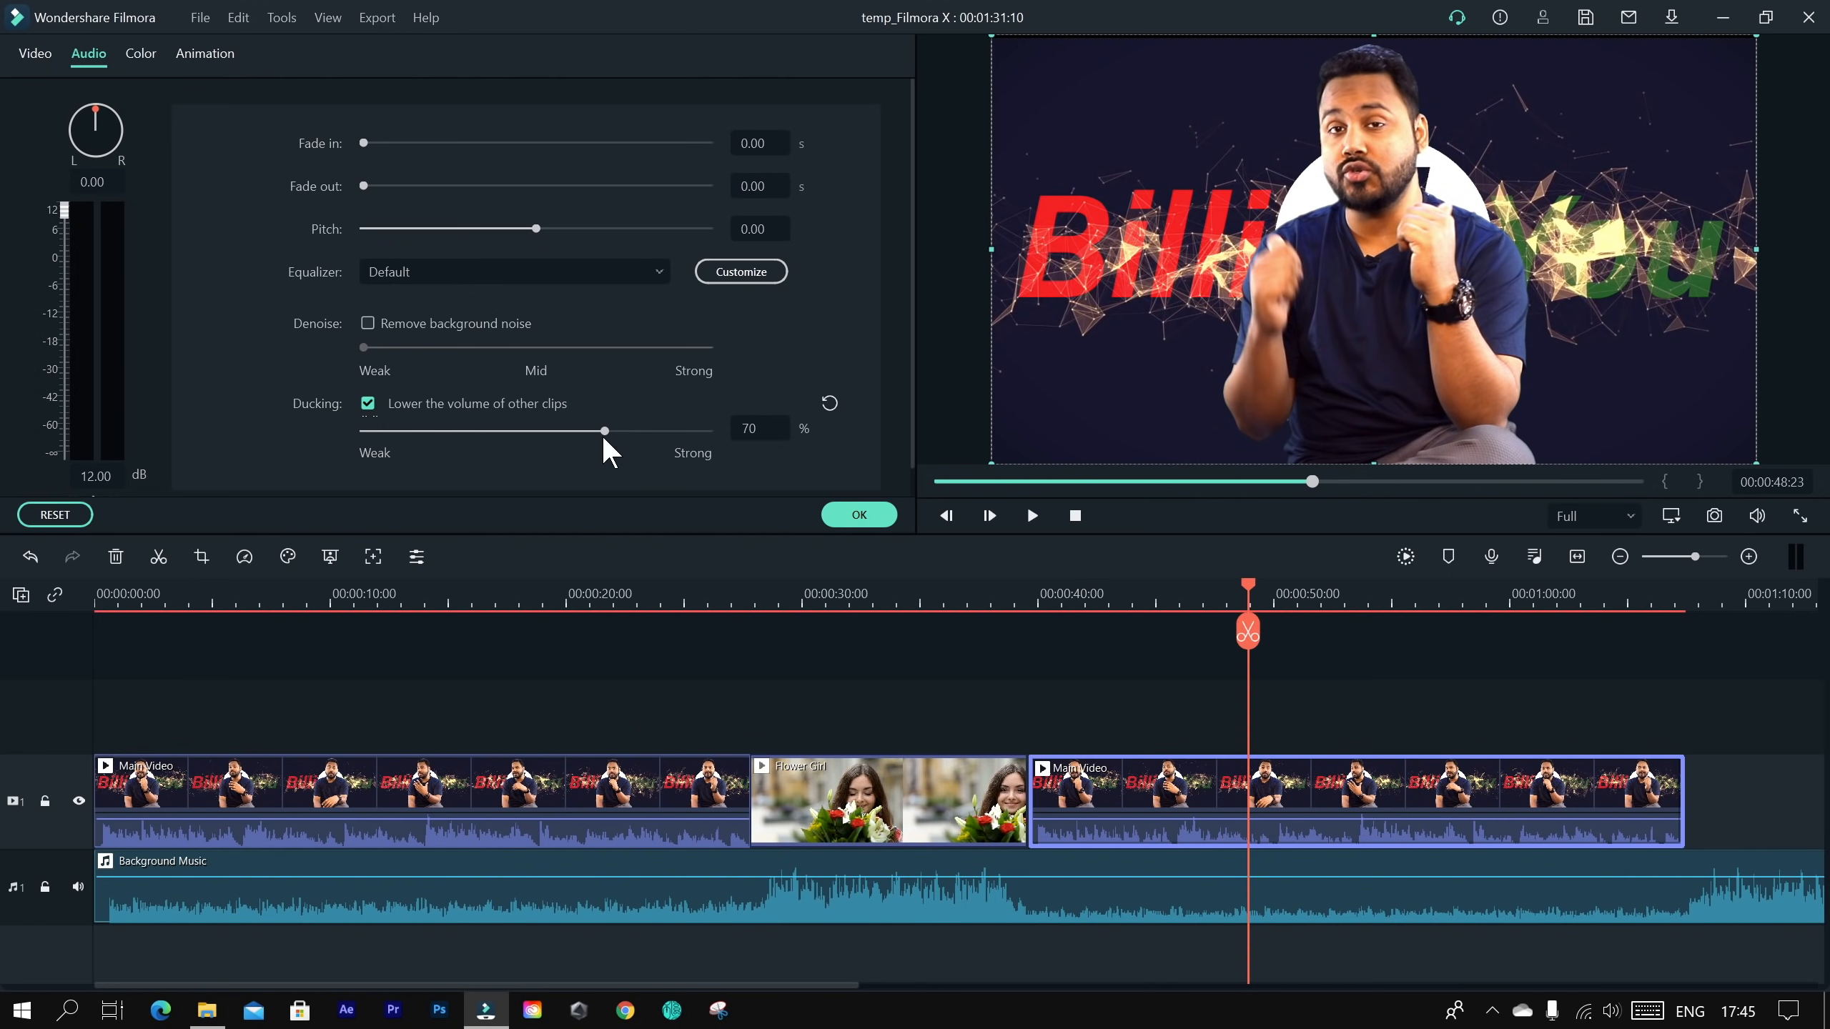
left_click_drag(604, 430, 584, 431)
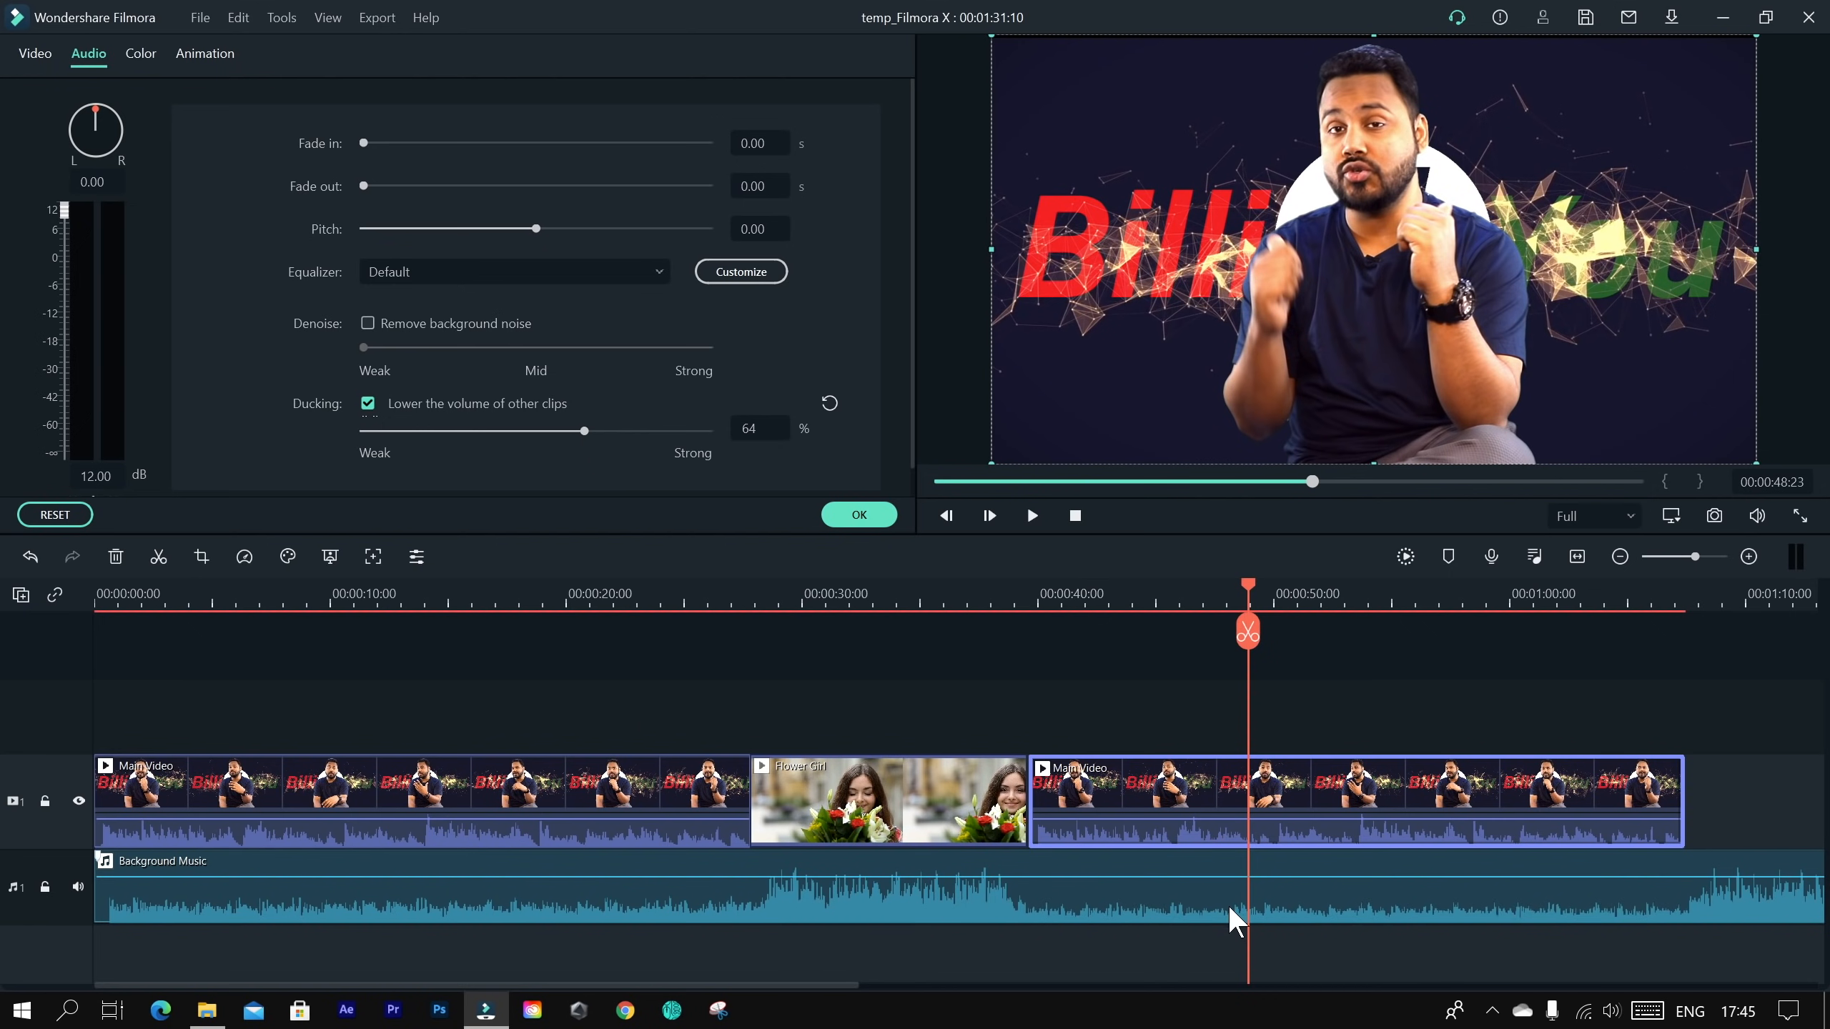
Step: Check the first Main Video clip's ducking settings and play part of the second Main Video clip from 00:00:48:23
left_click_drag(702, 985, 820, 1004)
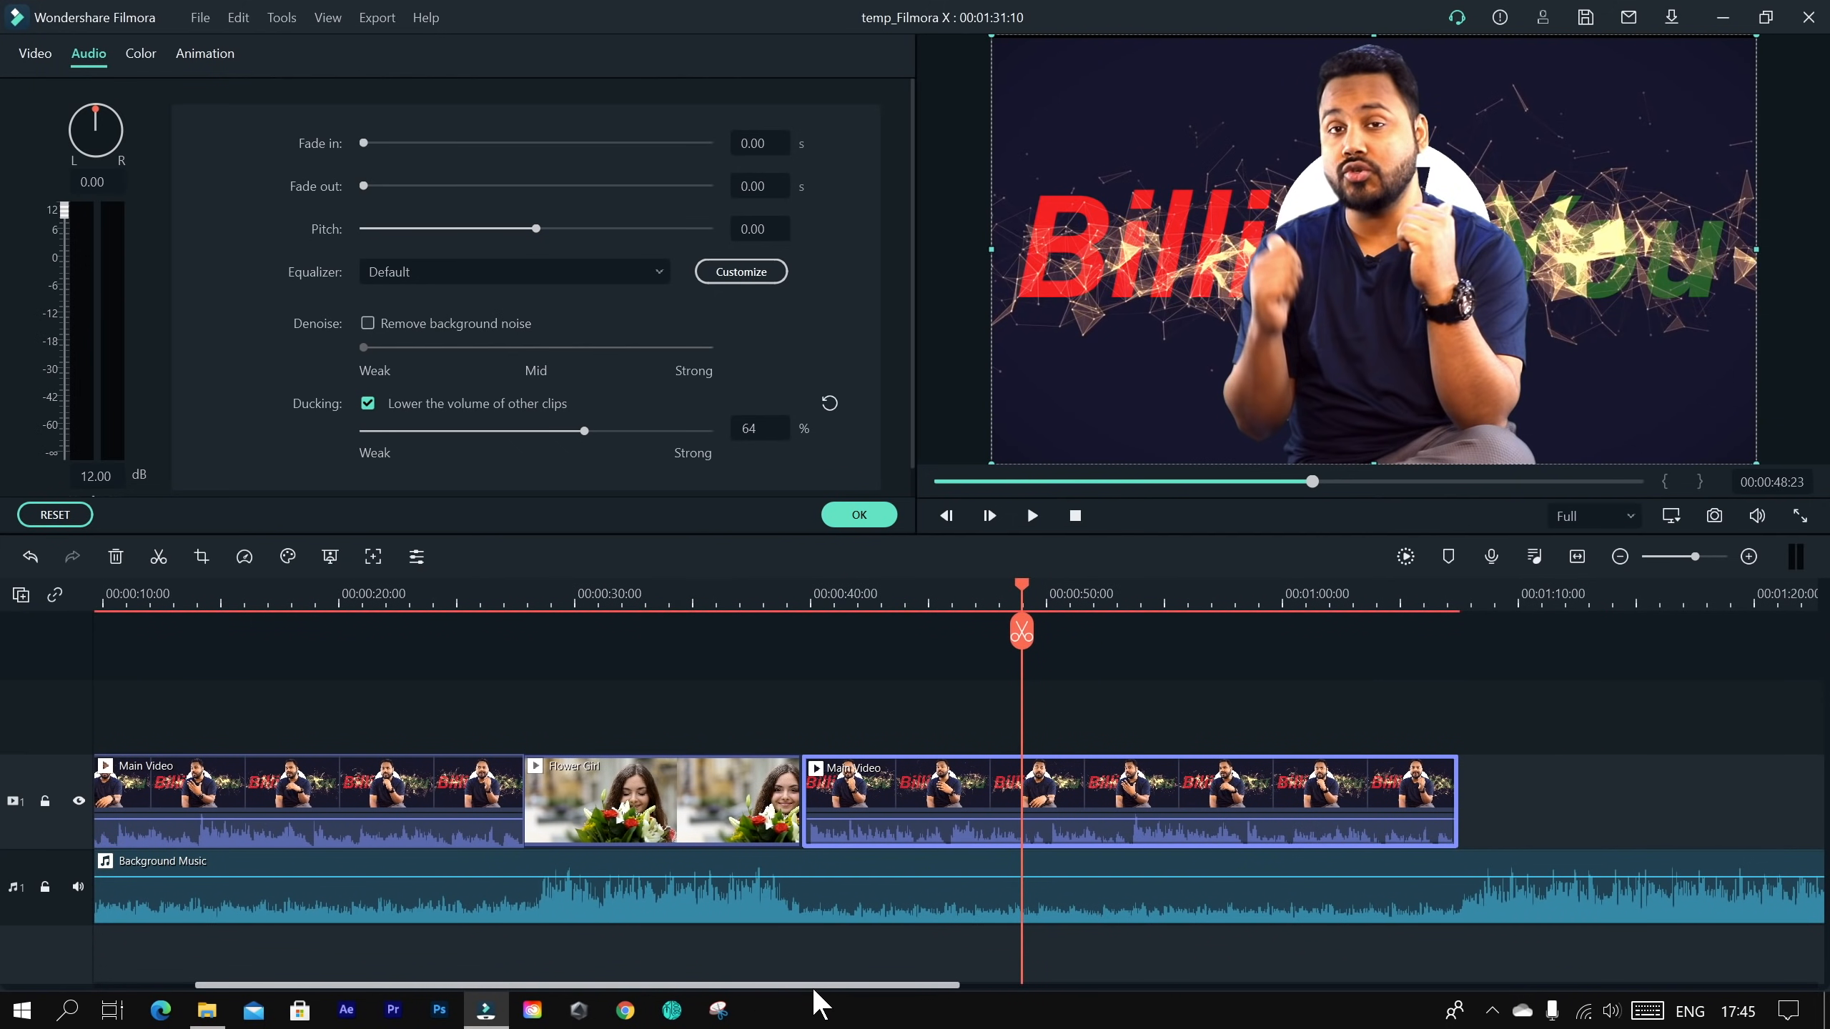
left_click(372, 762)
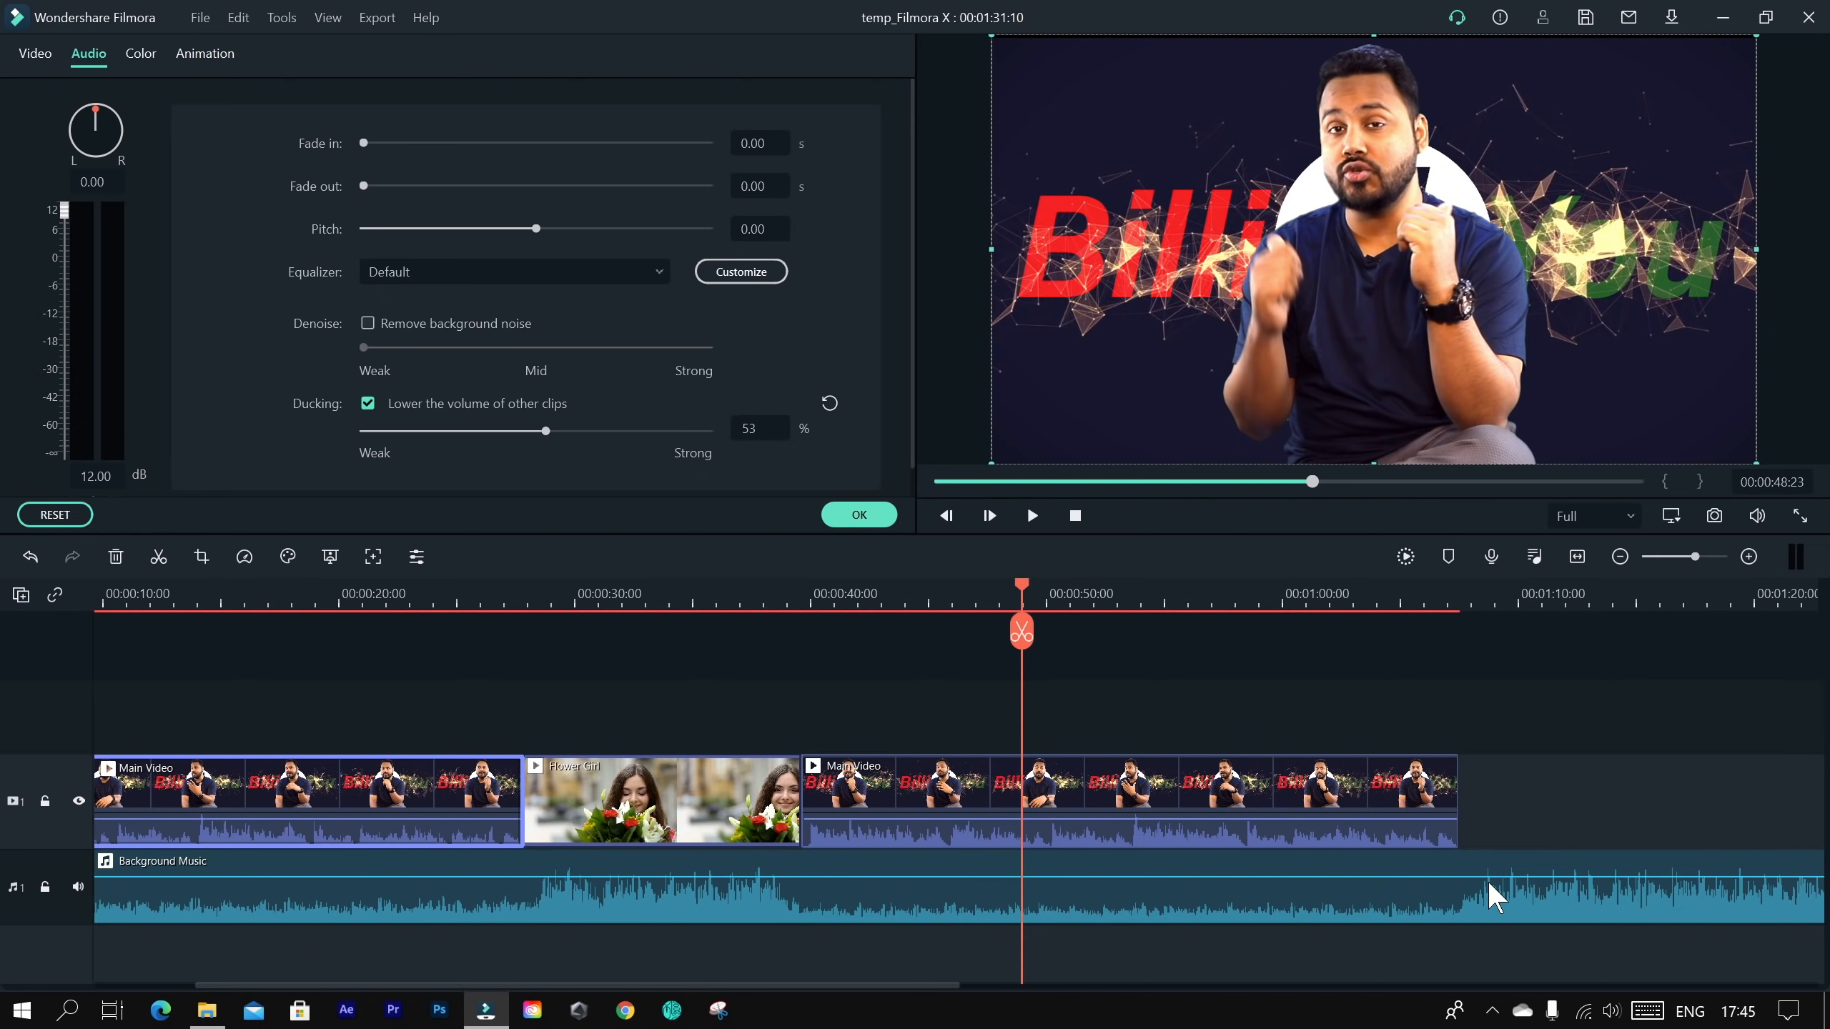
key("space")
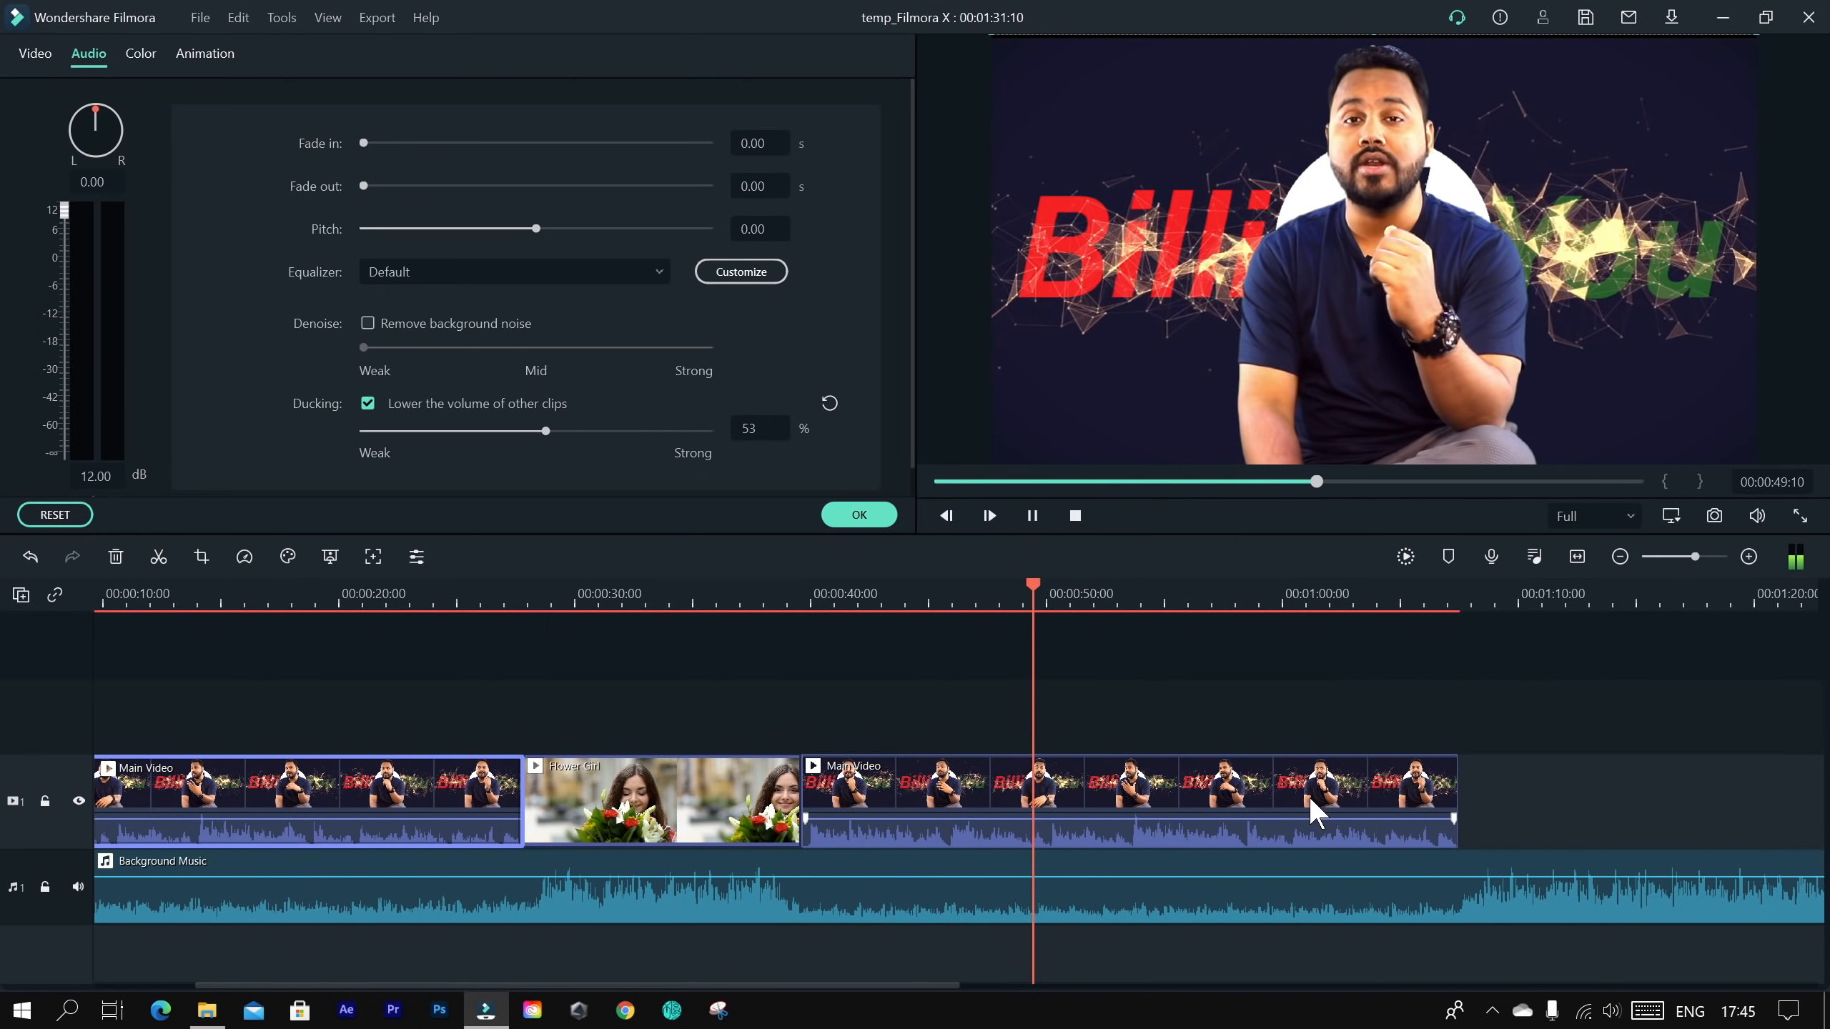
key("space")
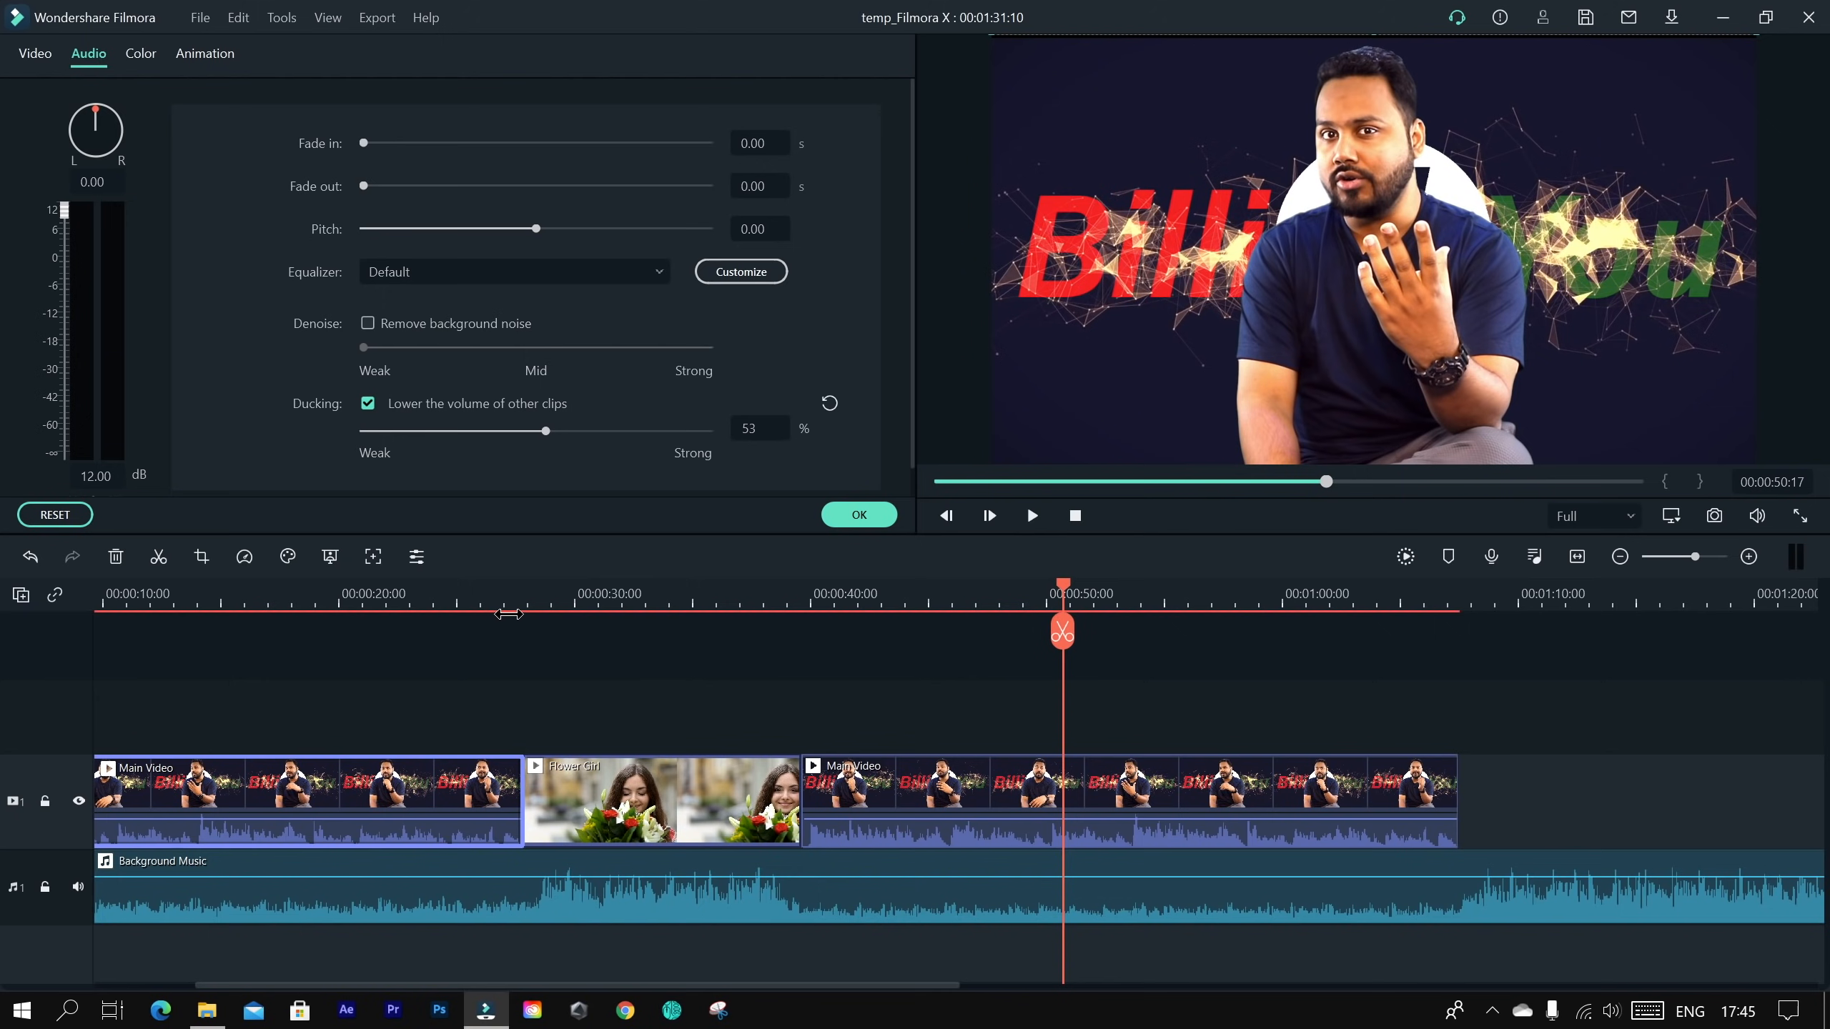
Step: Listen to the music level across both edges of Flower Girl, starting near the end of the first Main Video clip
left_click(455, 619)
key("space")
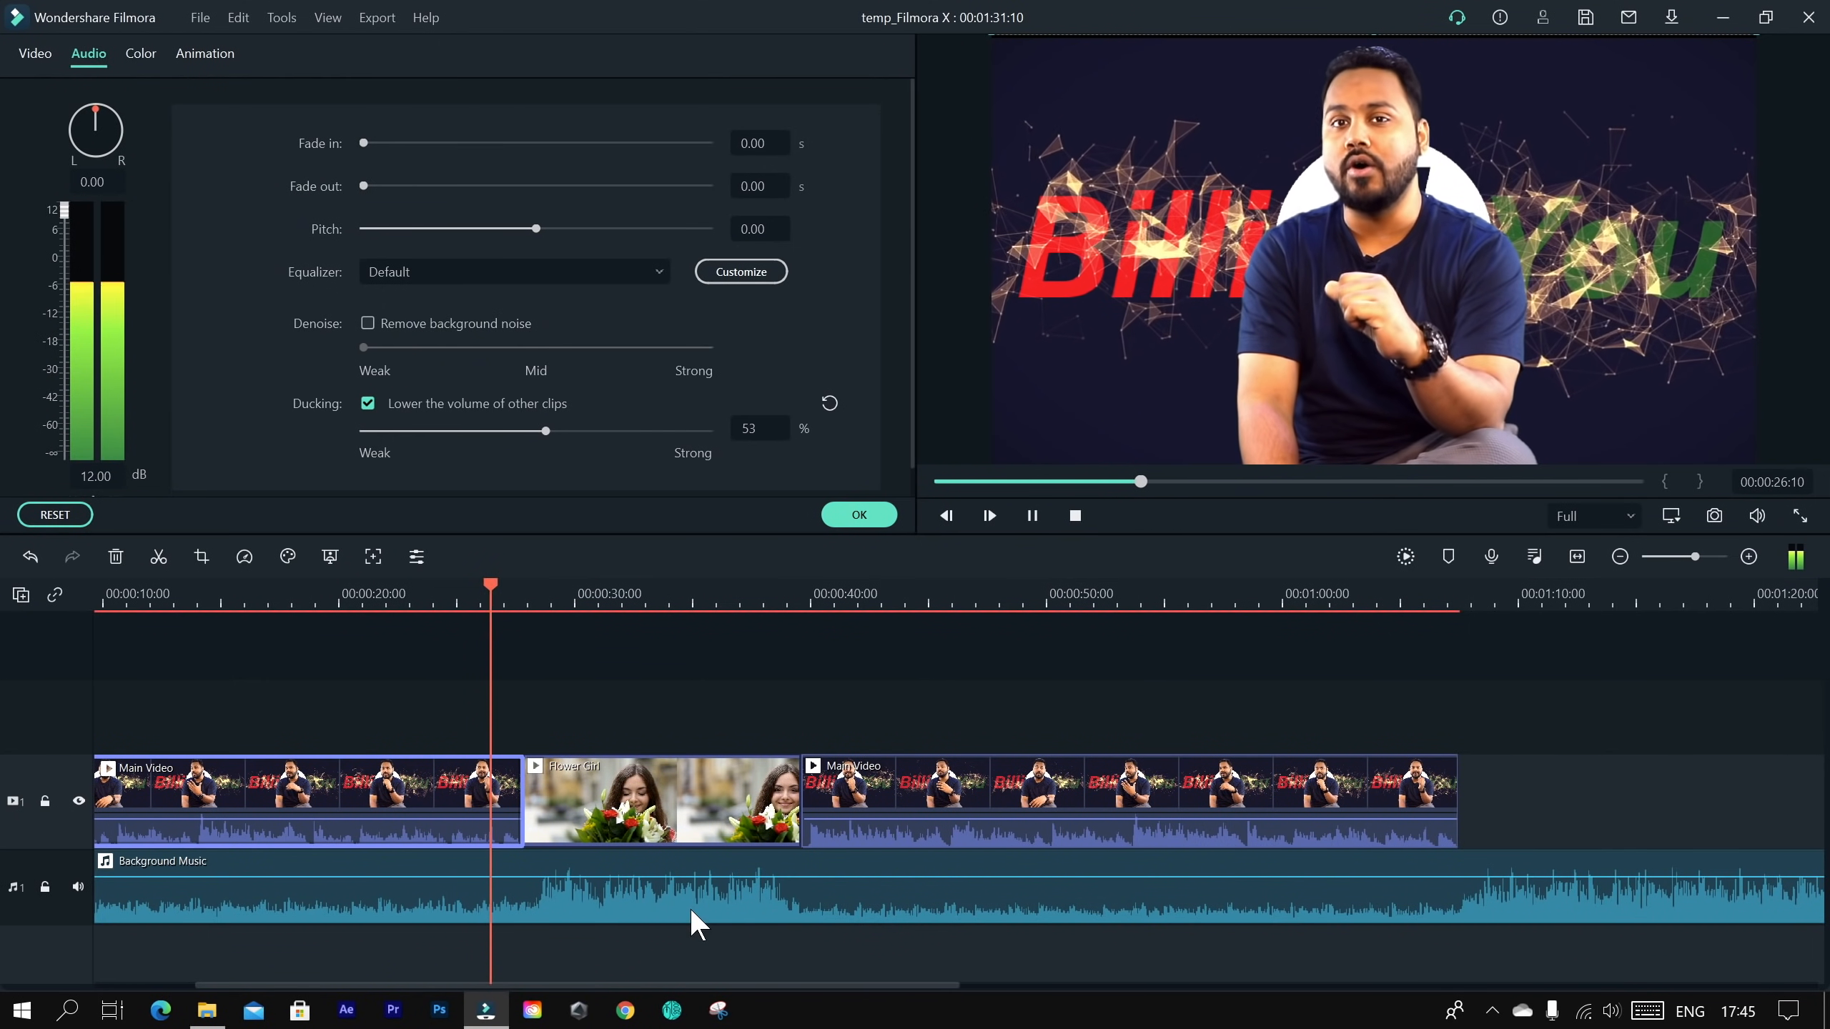
key("space")
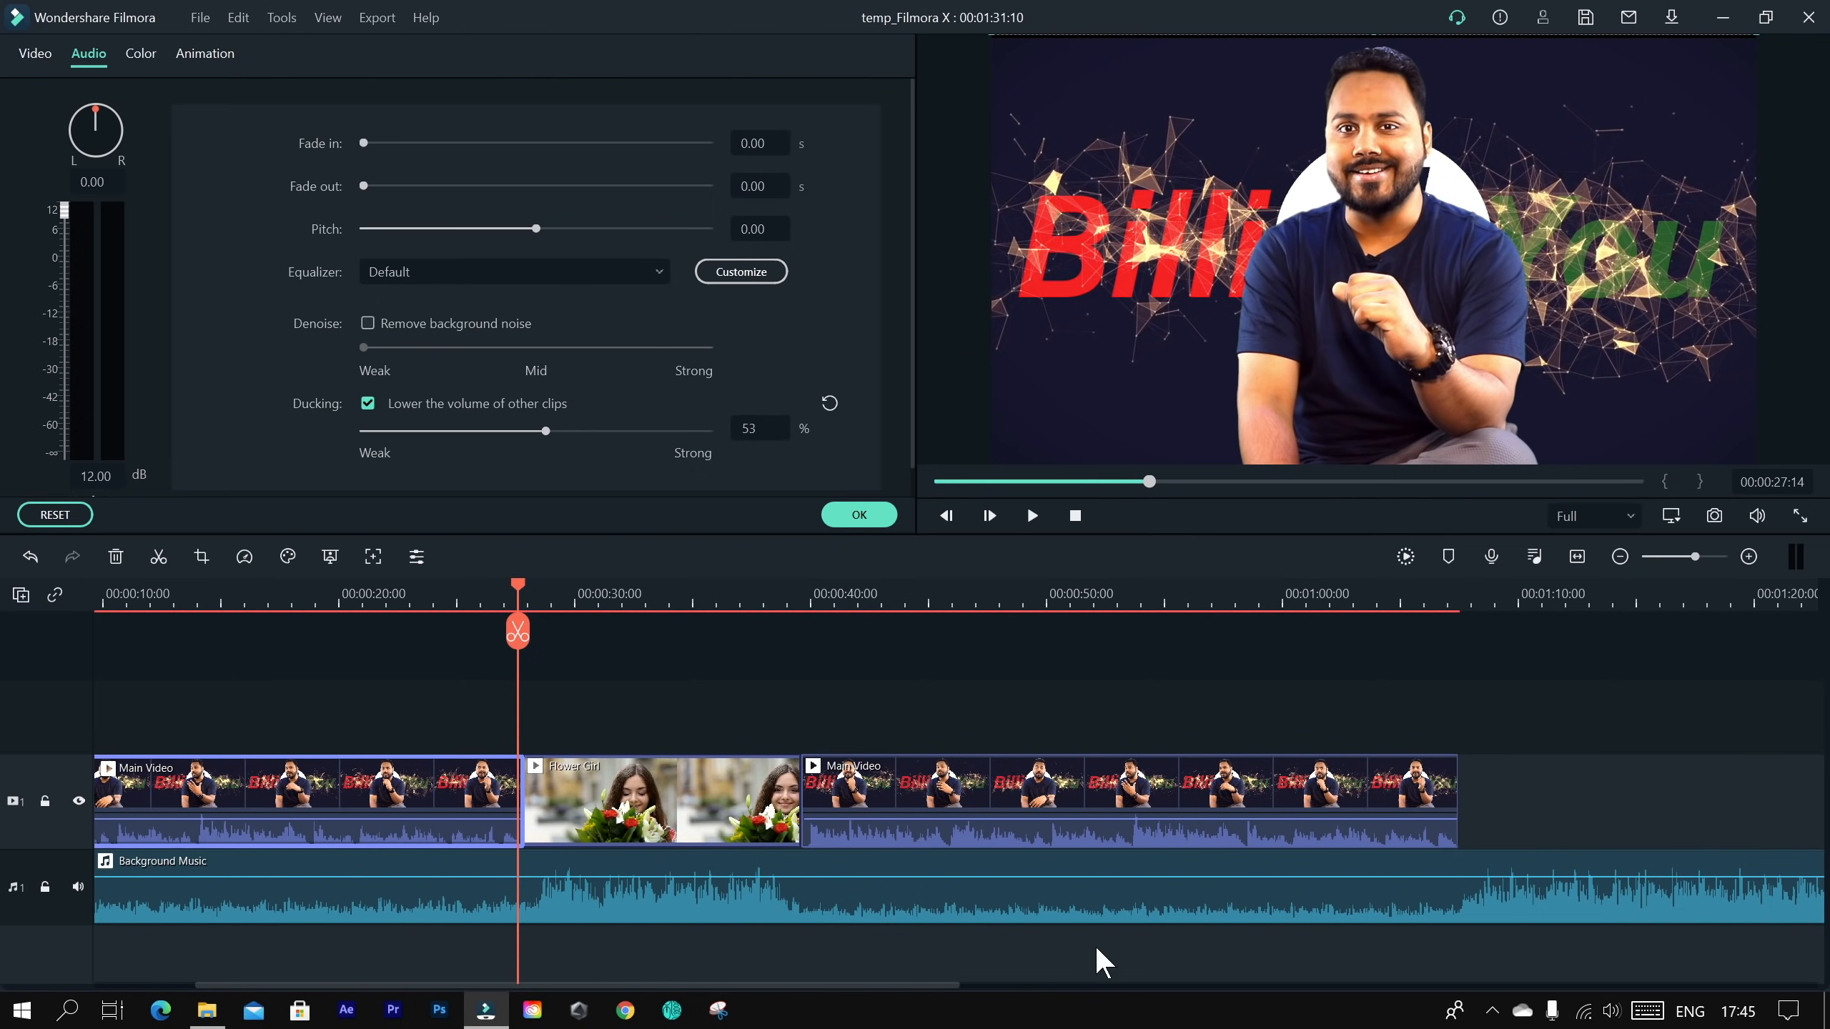
key("space")
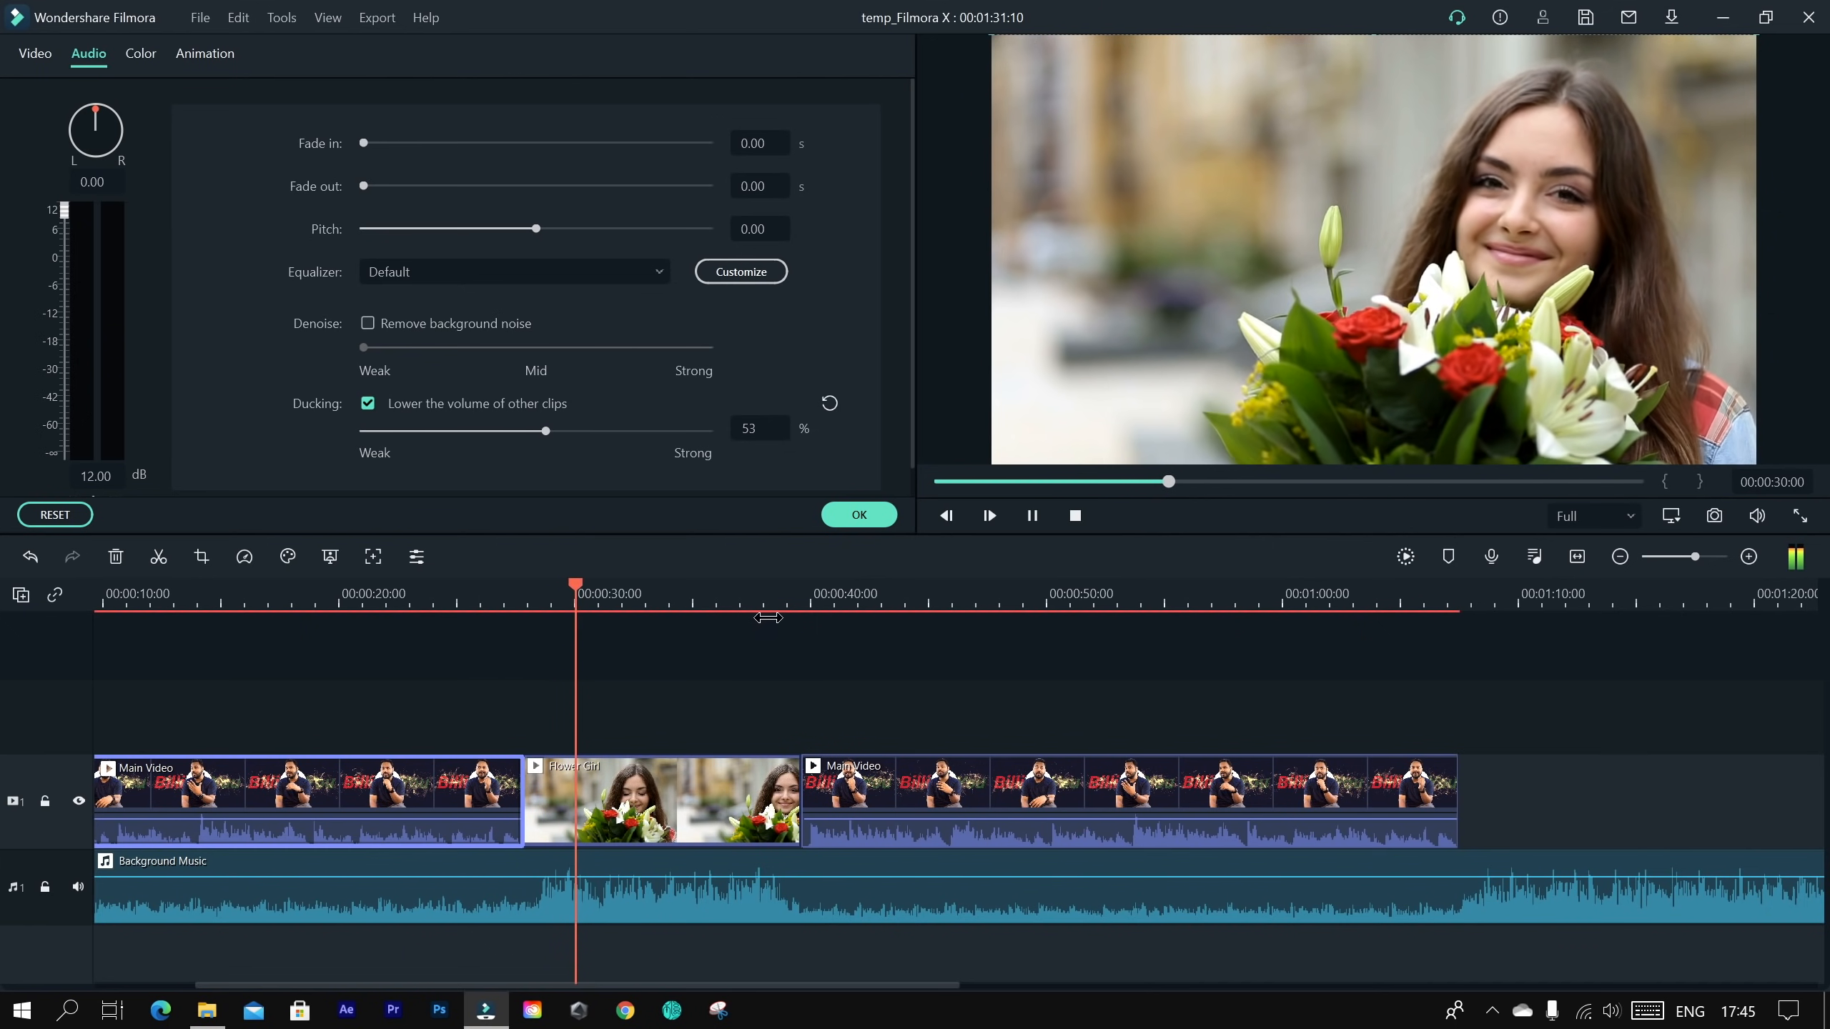
left_click(743, 612)
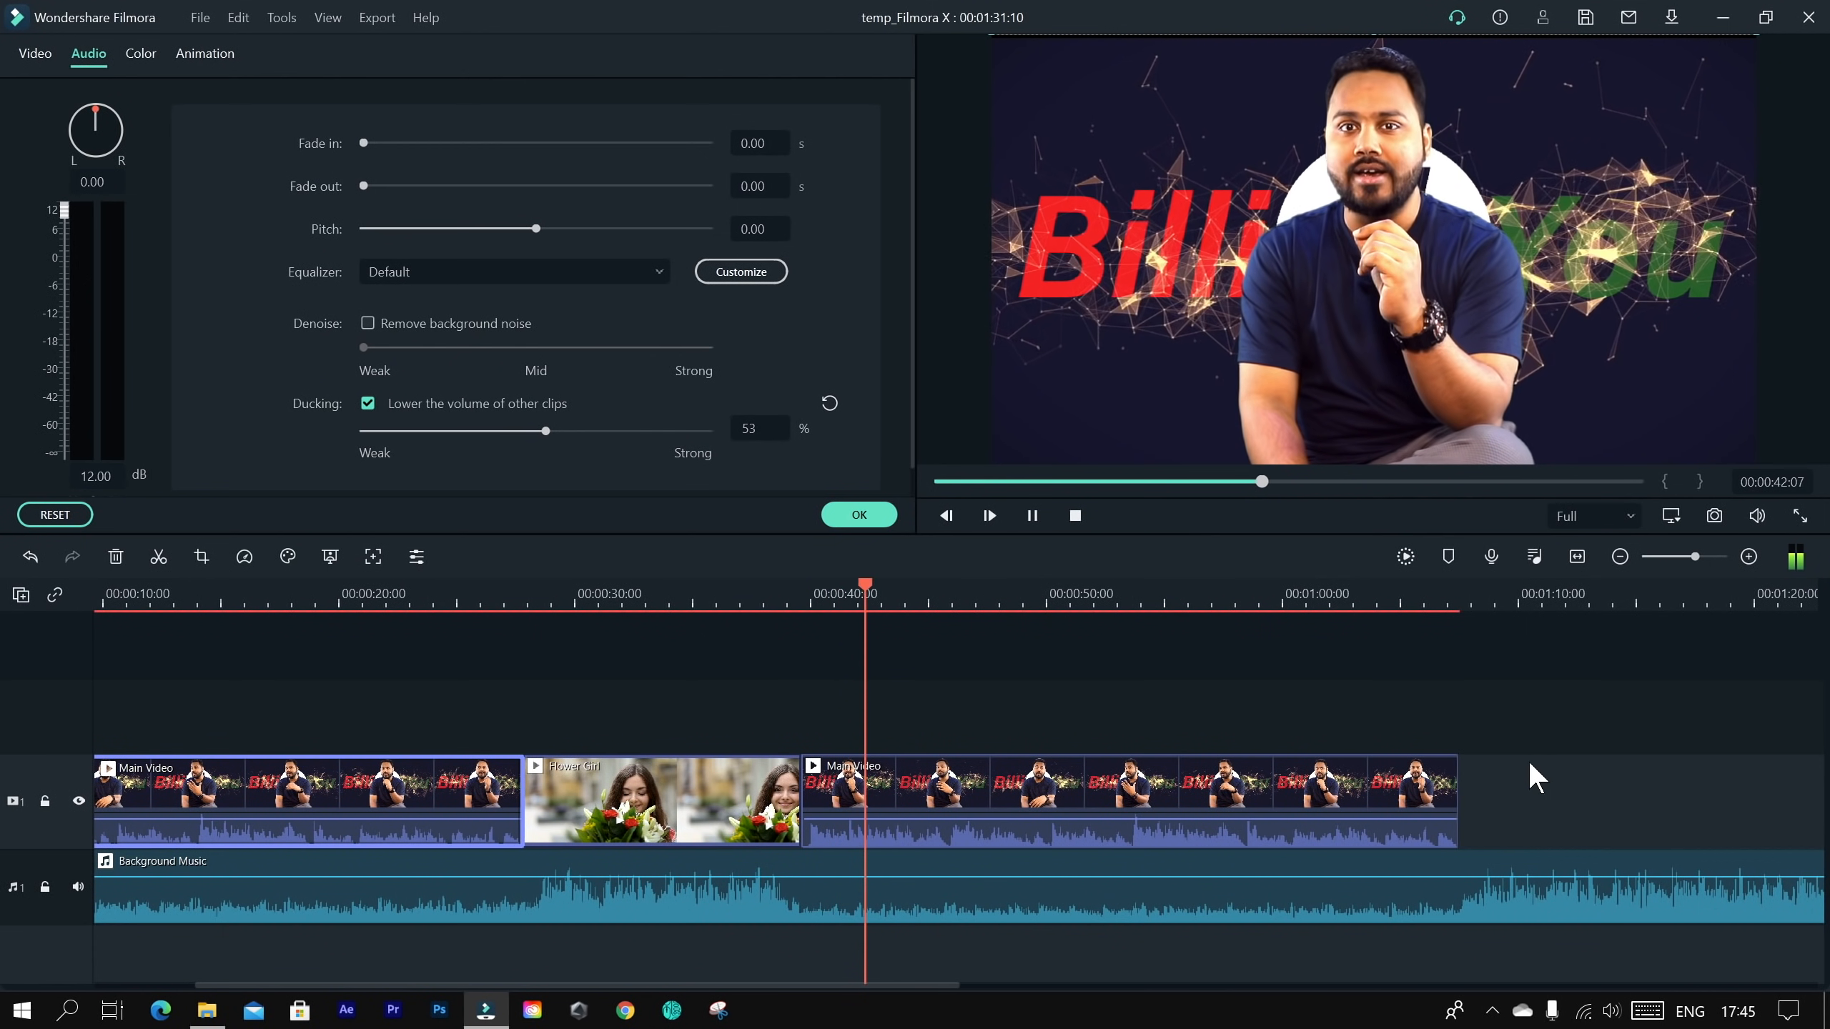
key("space")
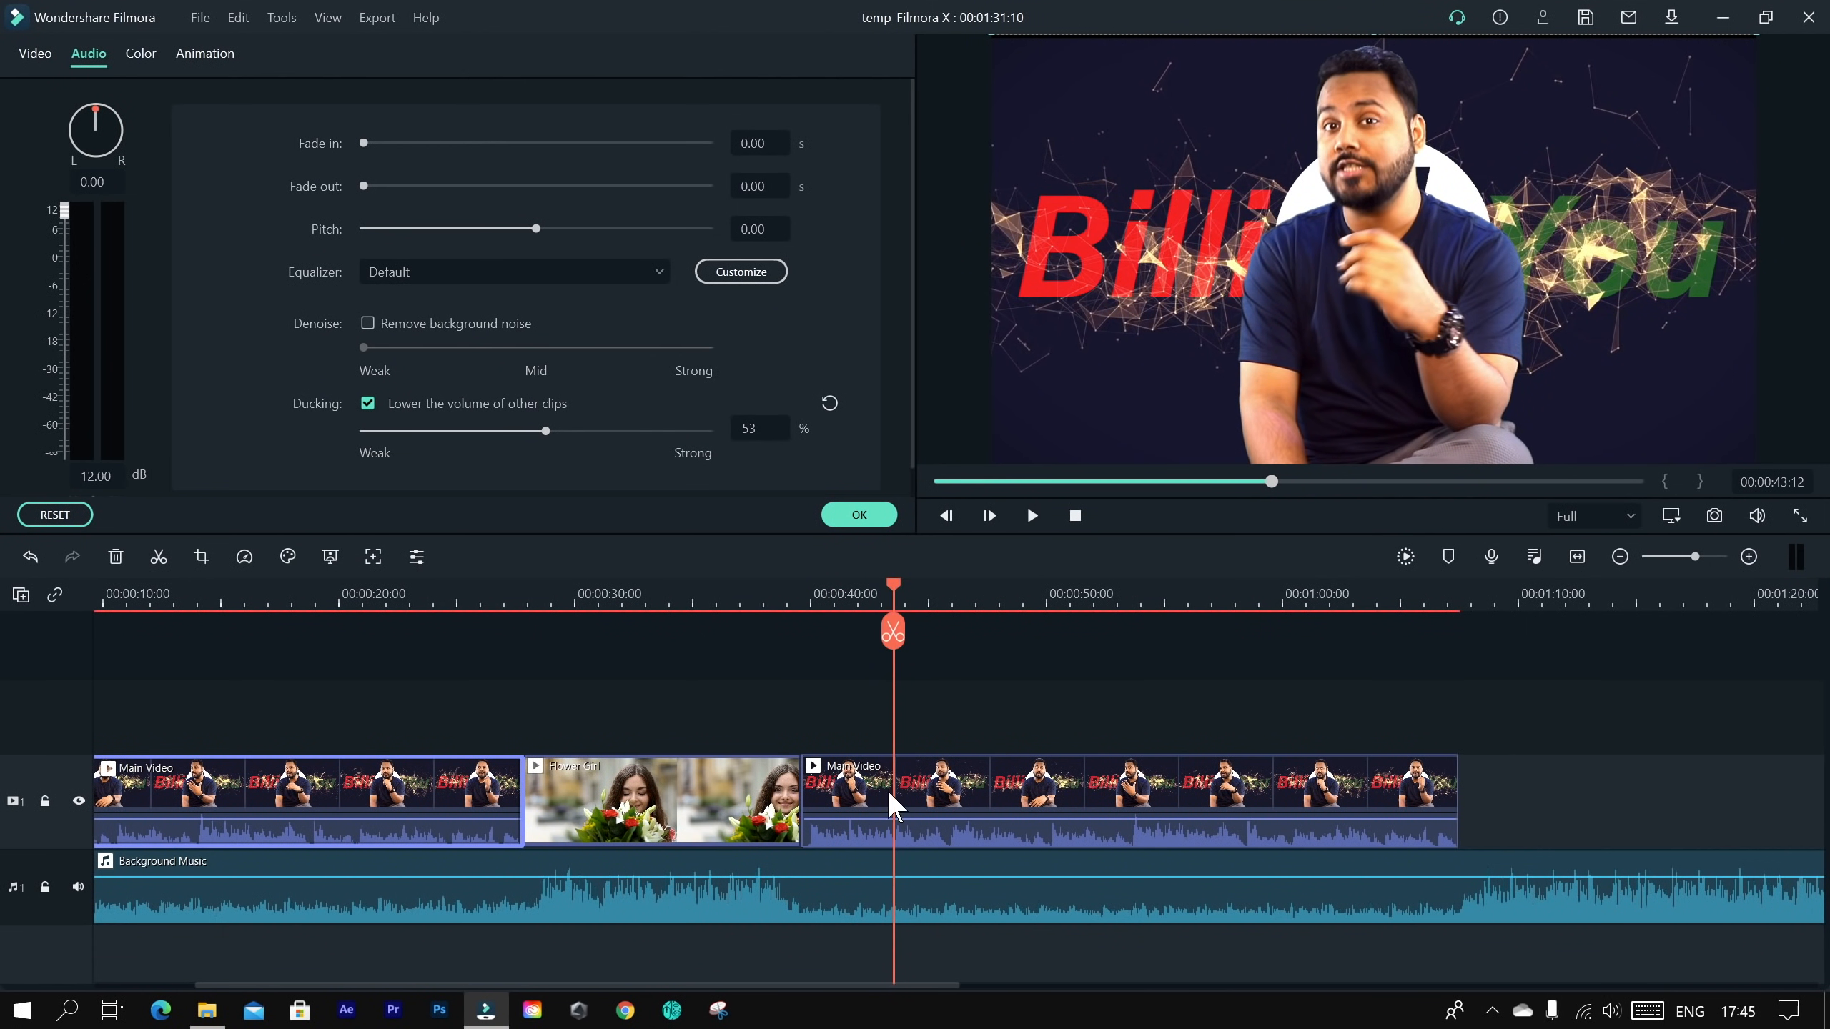
left_click(678, 979)
left_click_drag(675, 987, 502, 975)
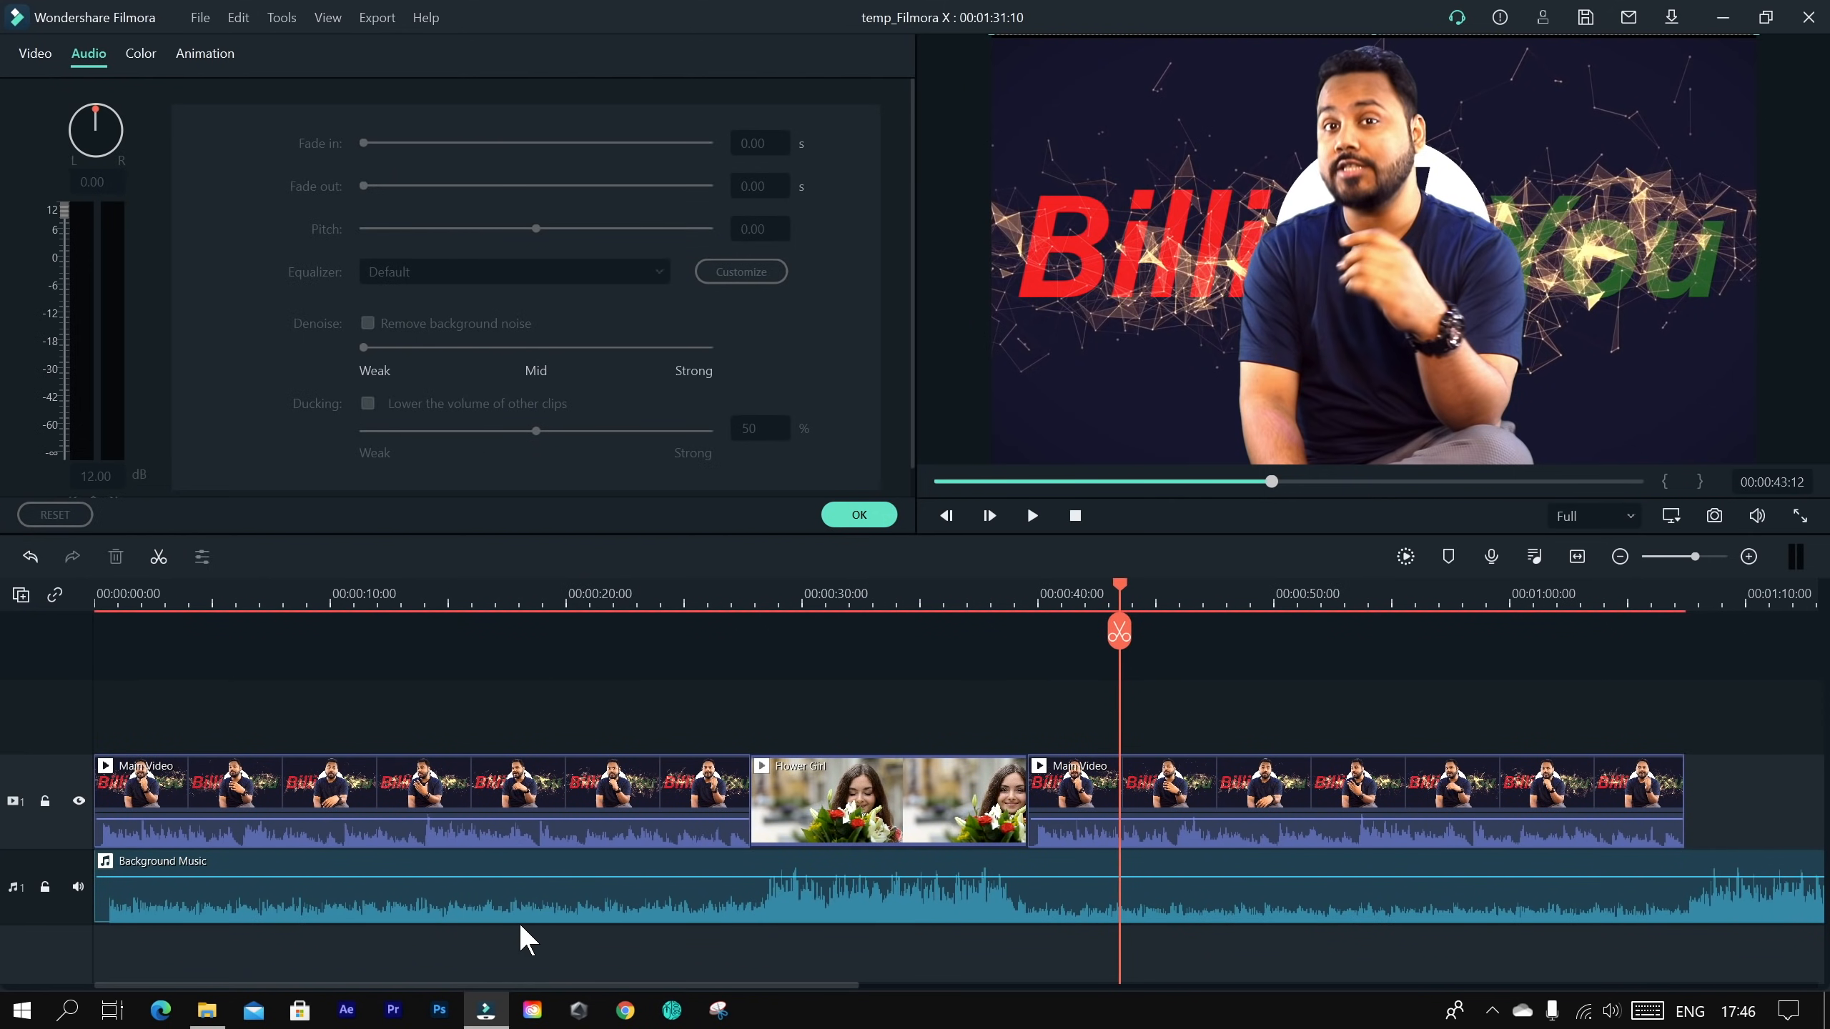
left_click(628, 867)
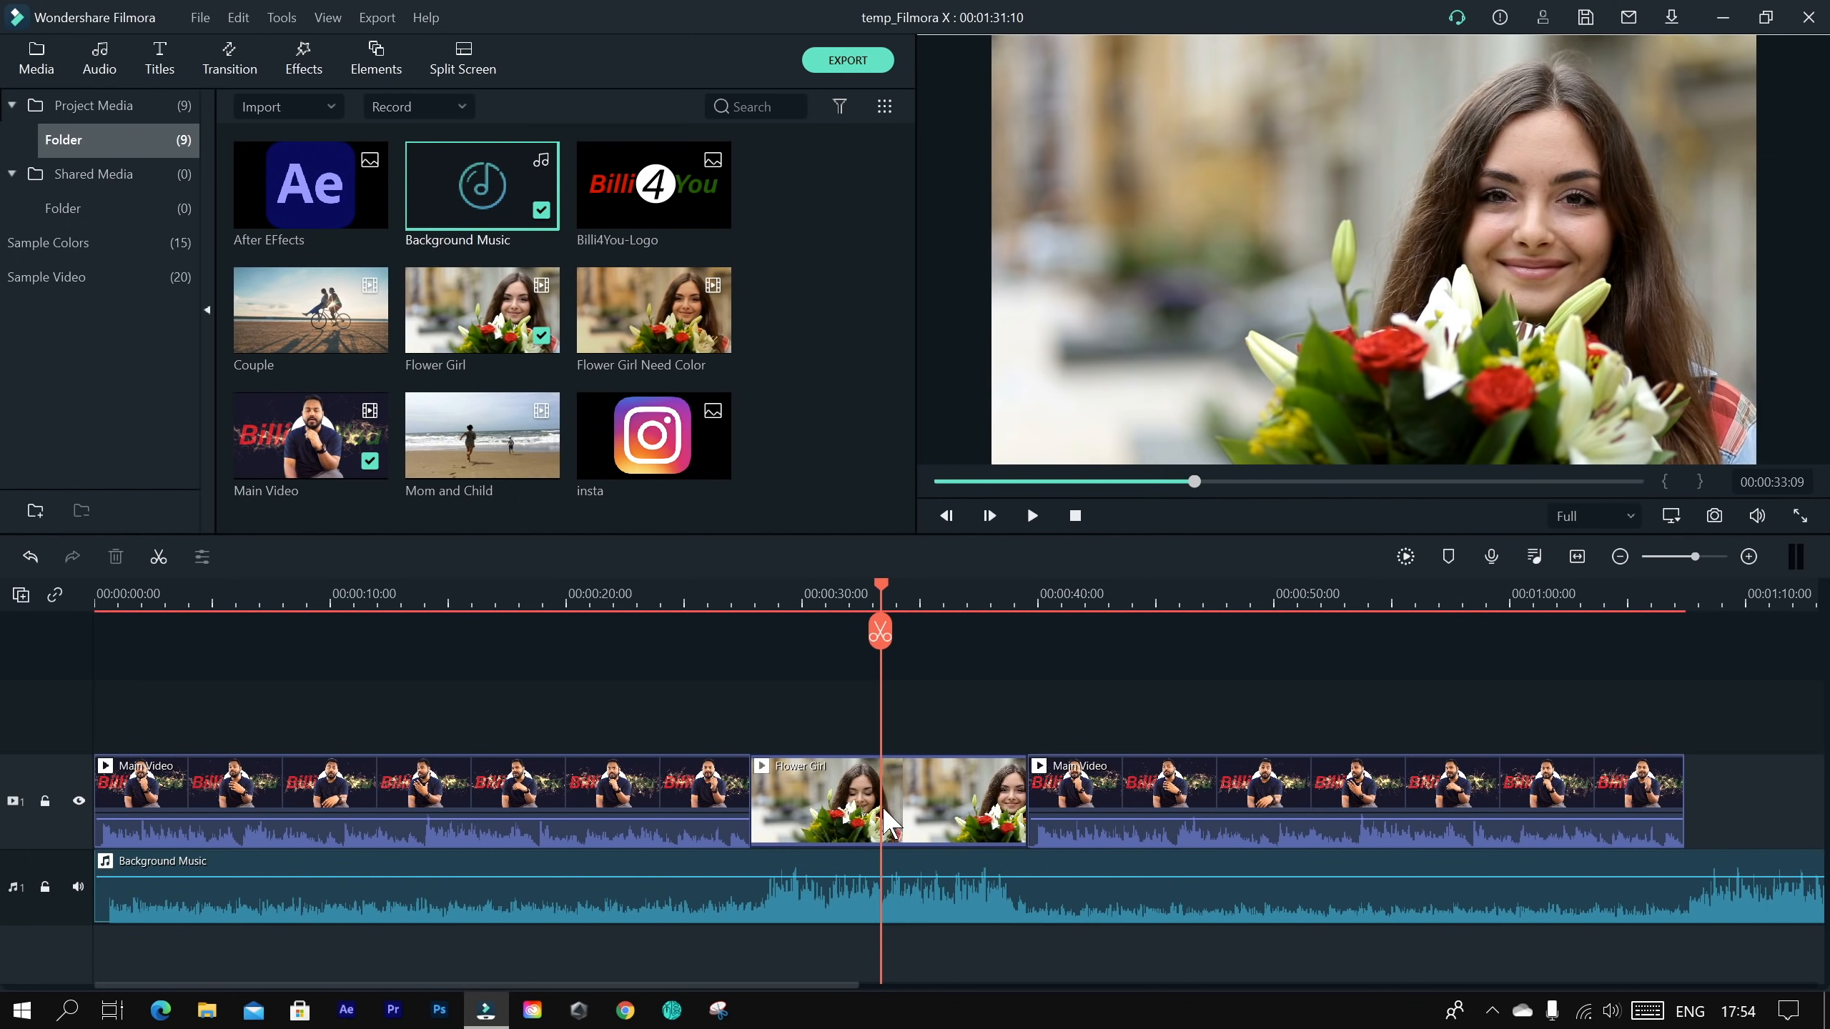
Step: Examine the keyboard shortcut assignments in the File, Edit, Tools, View, Marker and Miscellaneous categories
left_click(197, 22)
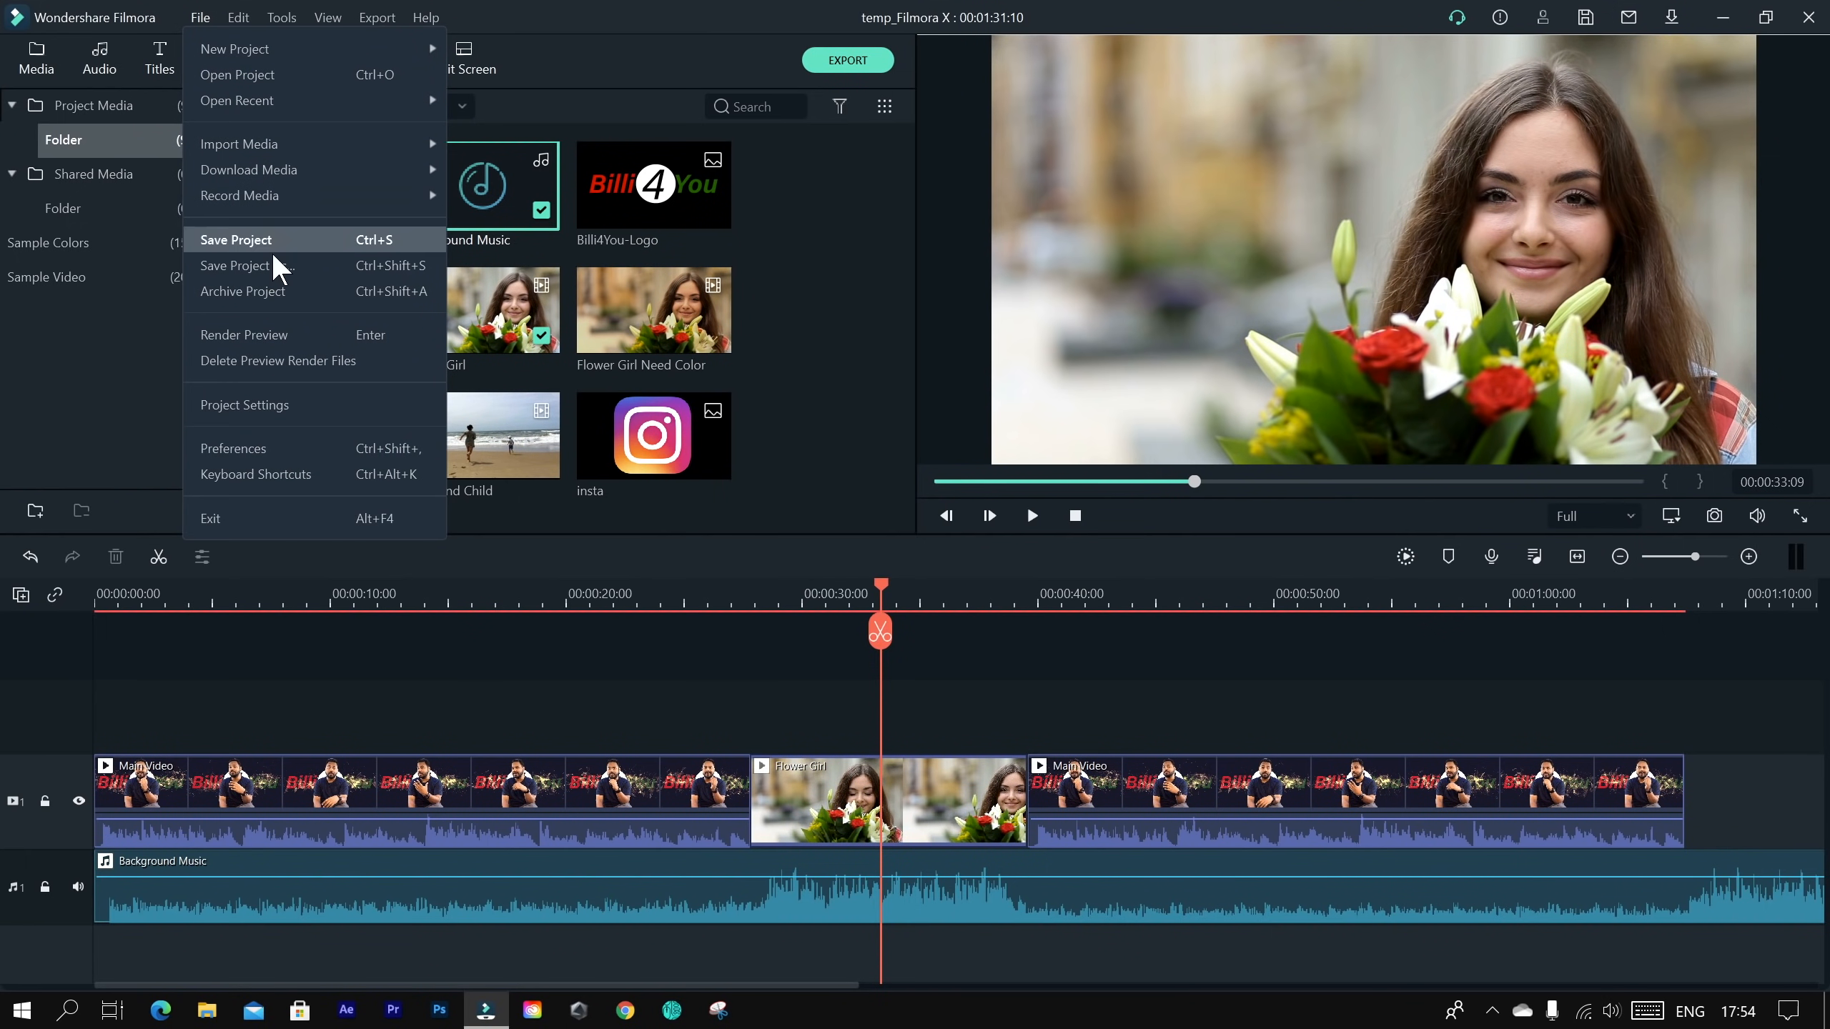
left_click(328, 484)
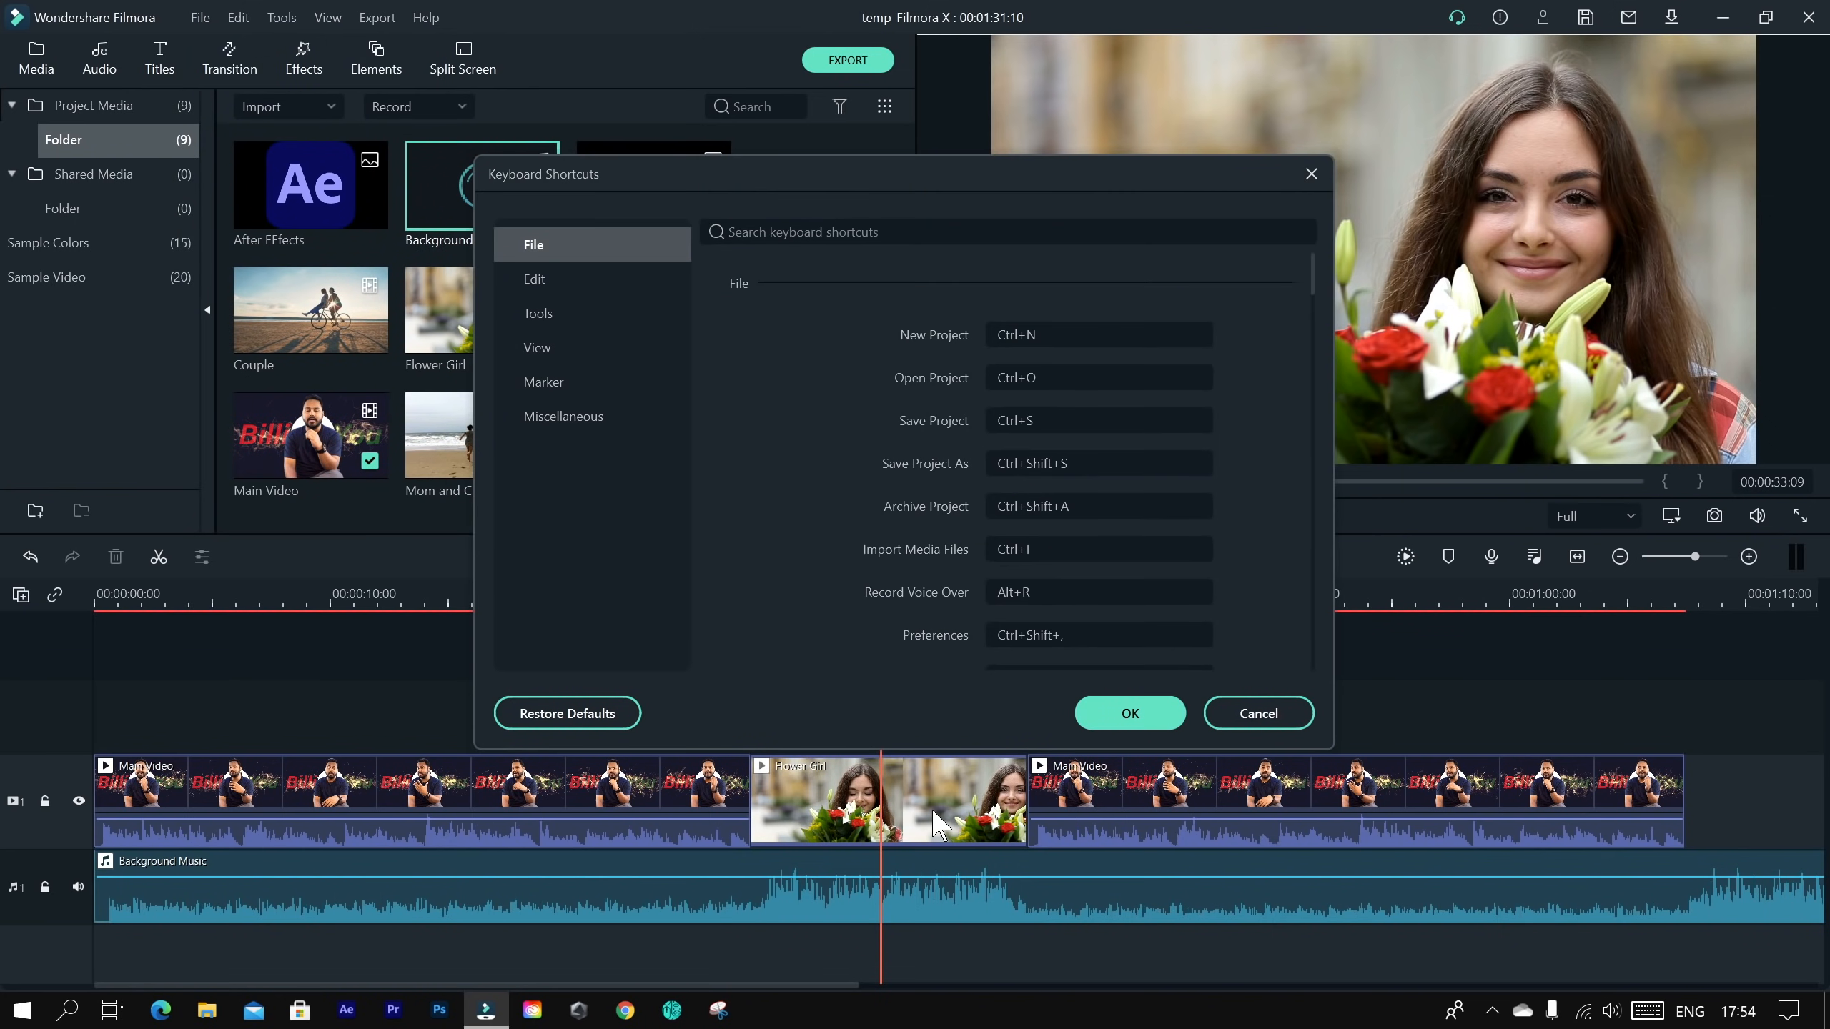
scroll(1225, 514, "down", 10)
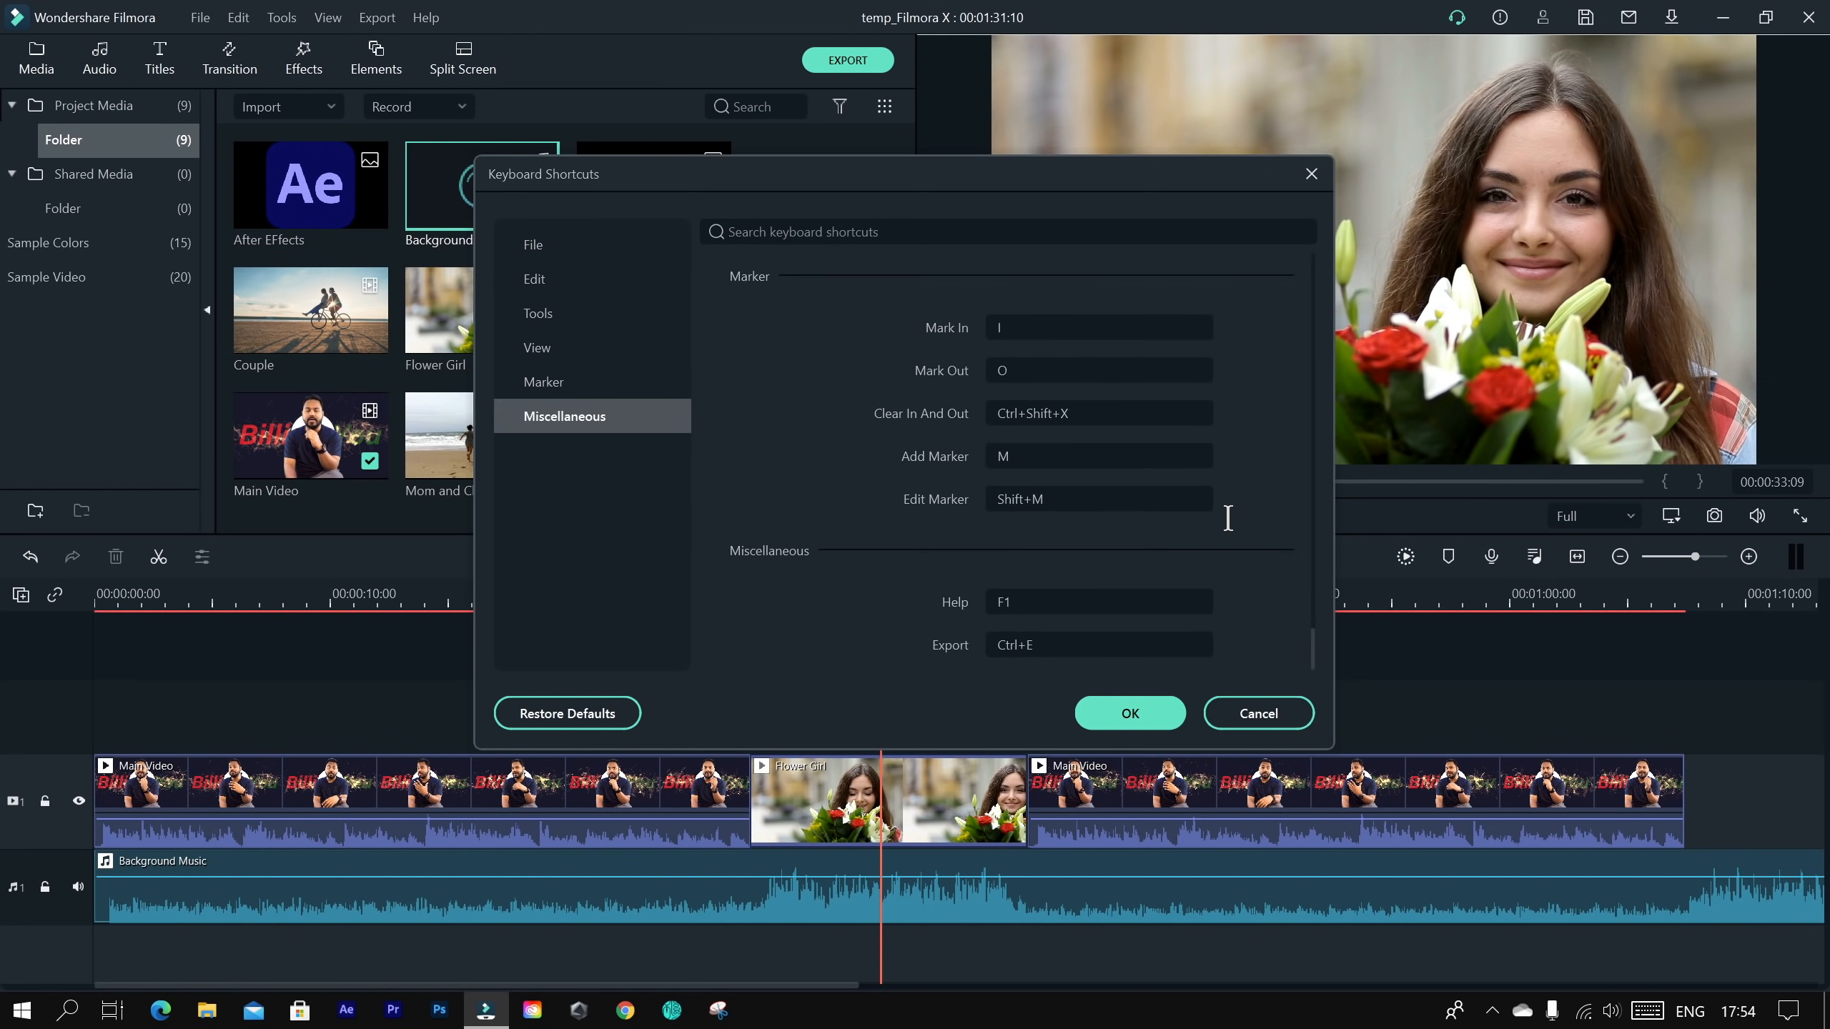
scroll(1211, 516, "up", 10)
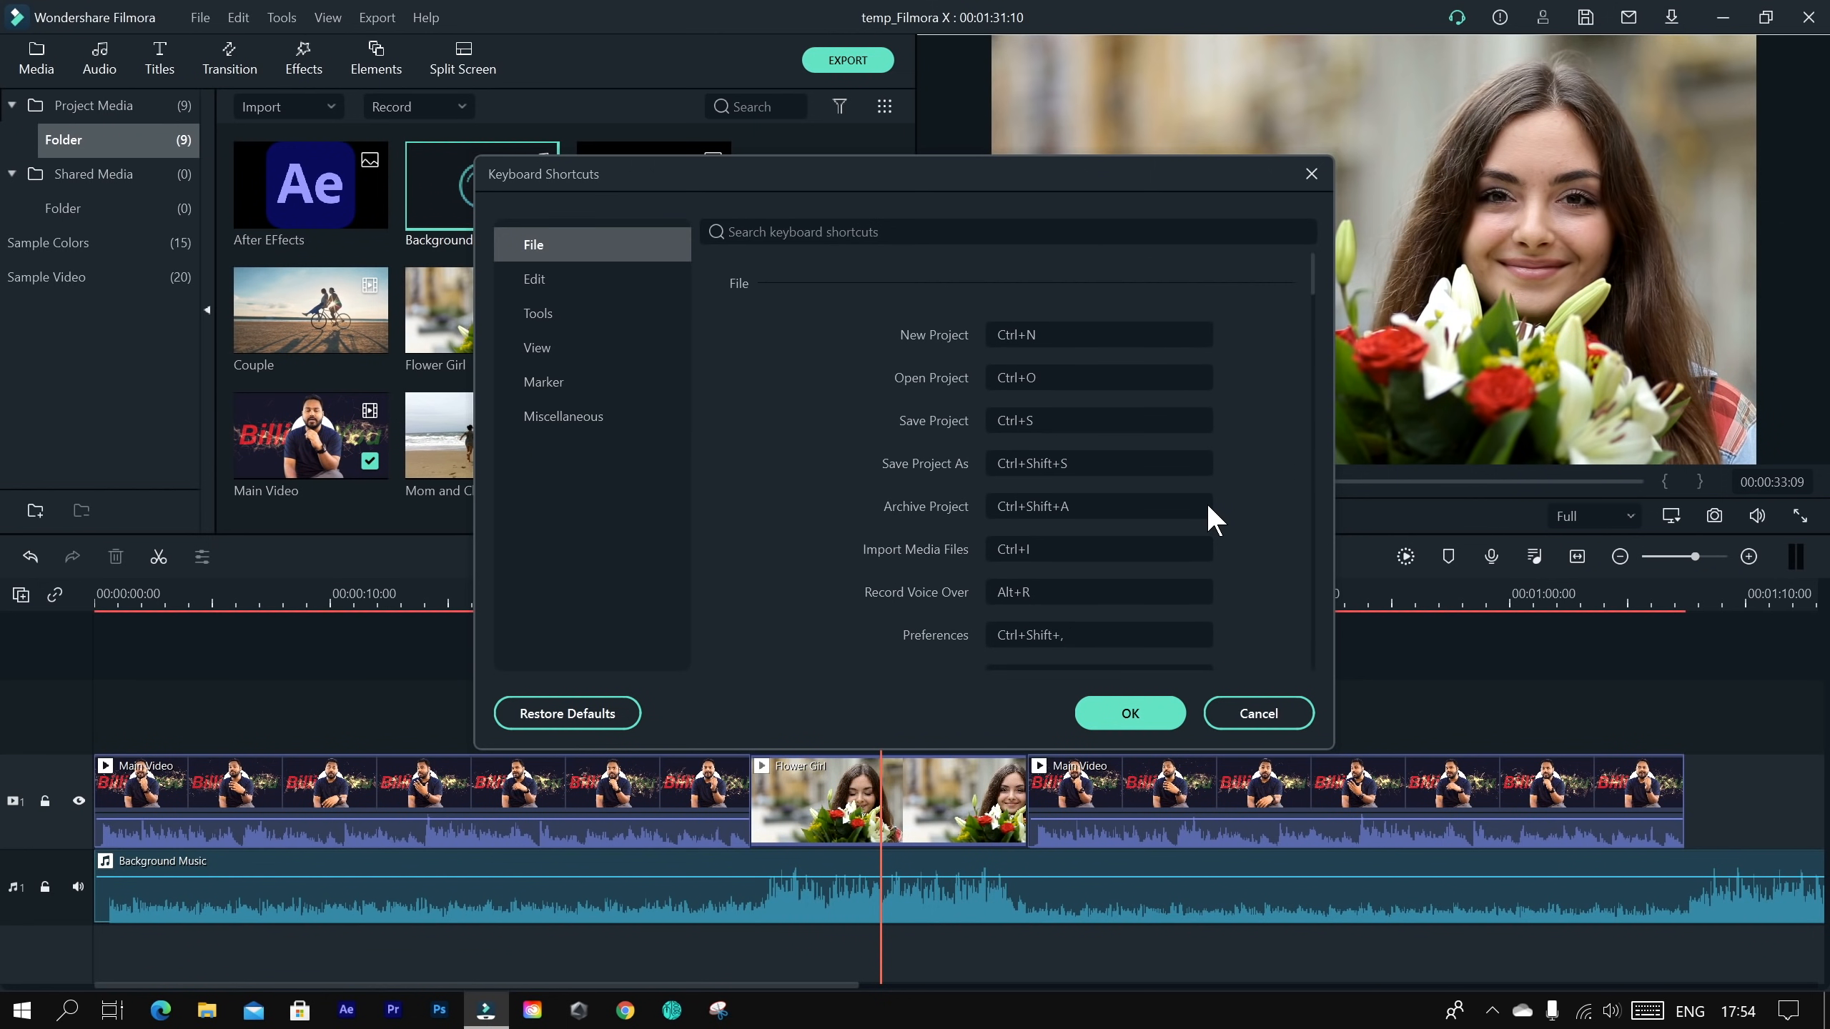
left_click(609, 276)
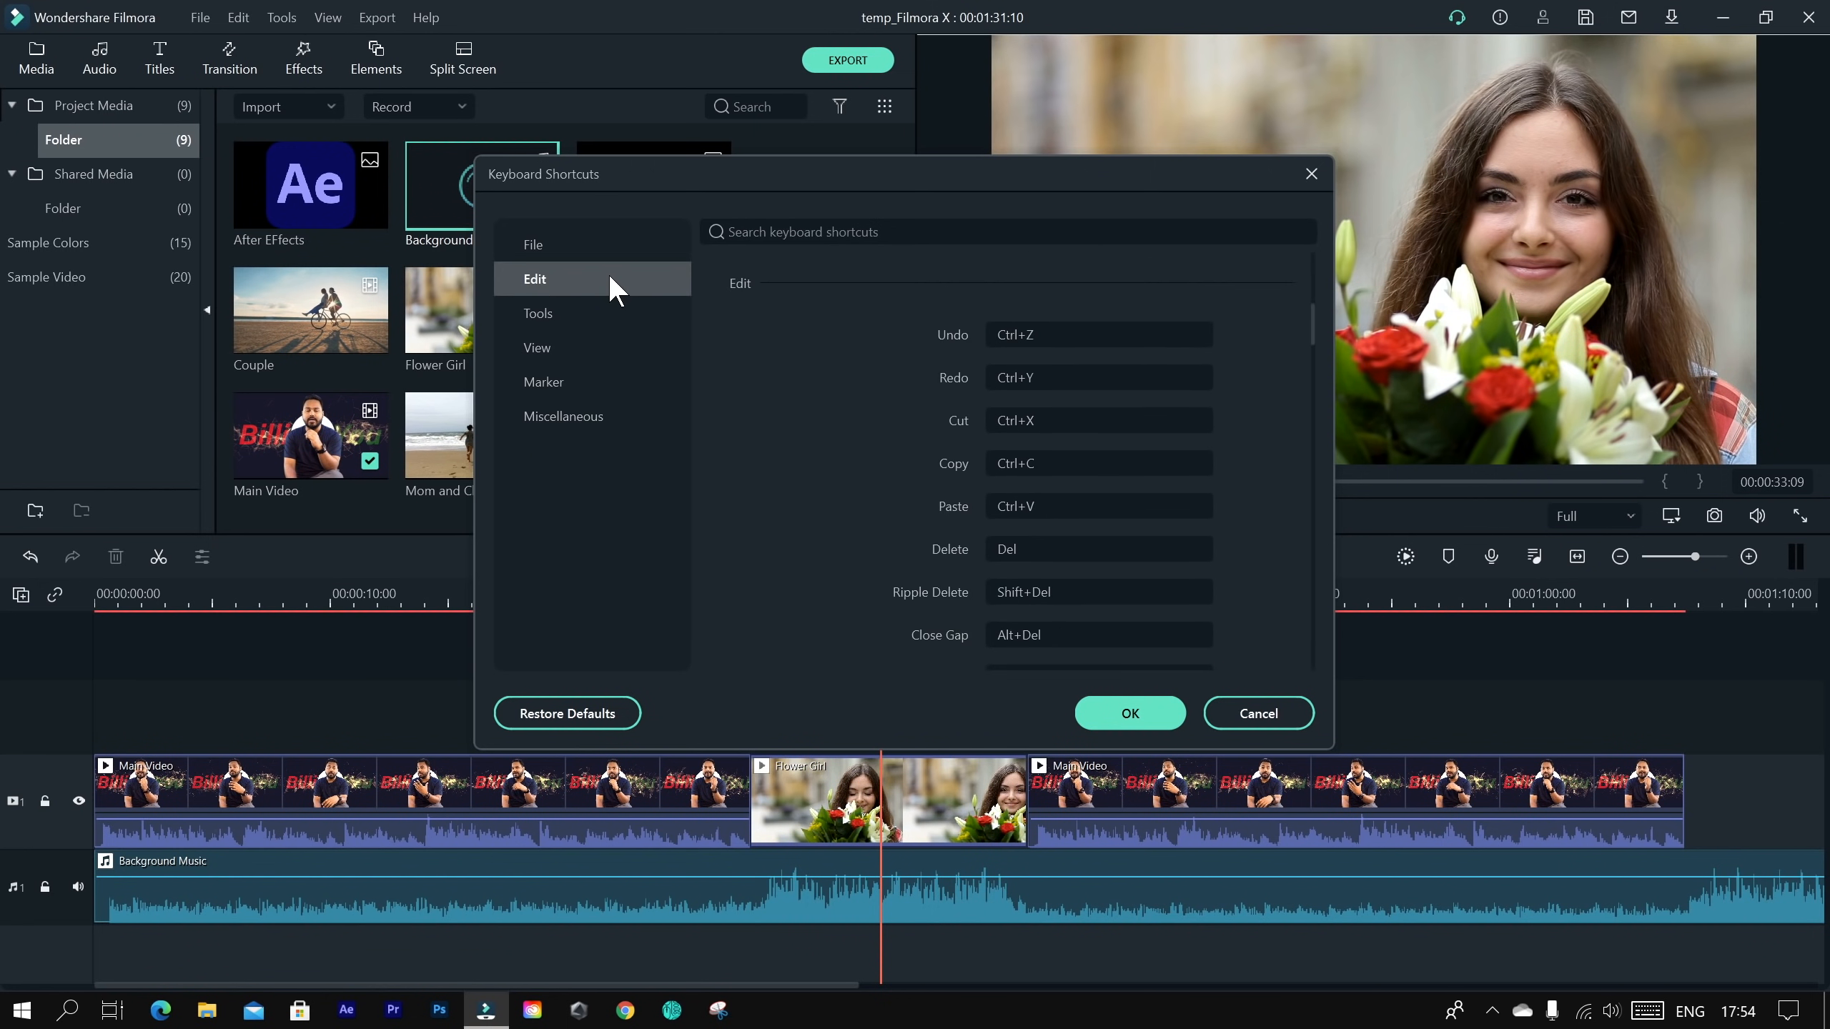
left_click(1089, 344)
key("ctrl+z")
left_click(566, 311)
left_click(587, 352)
left_click(581, 381)
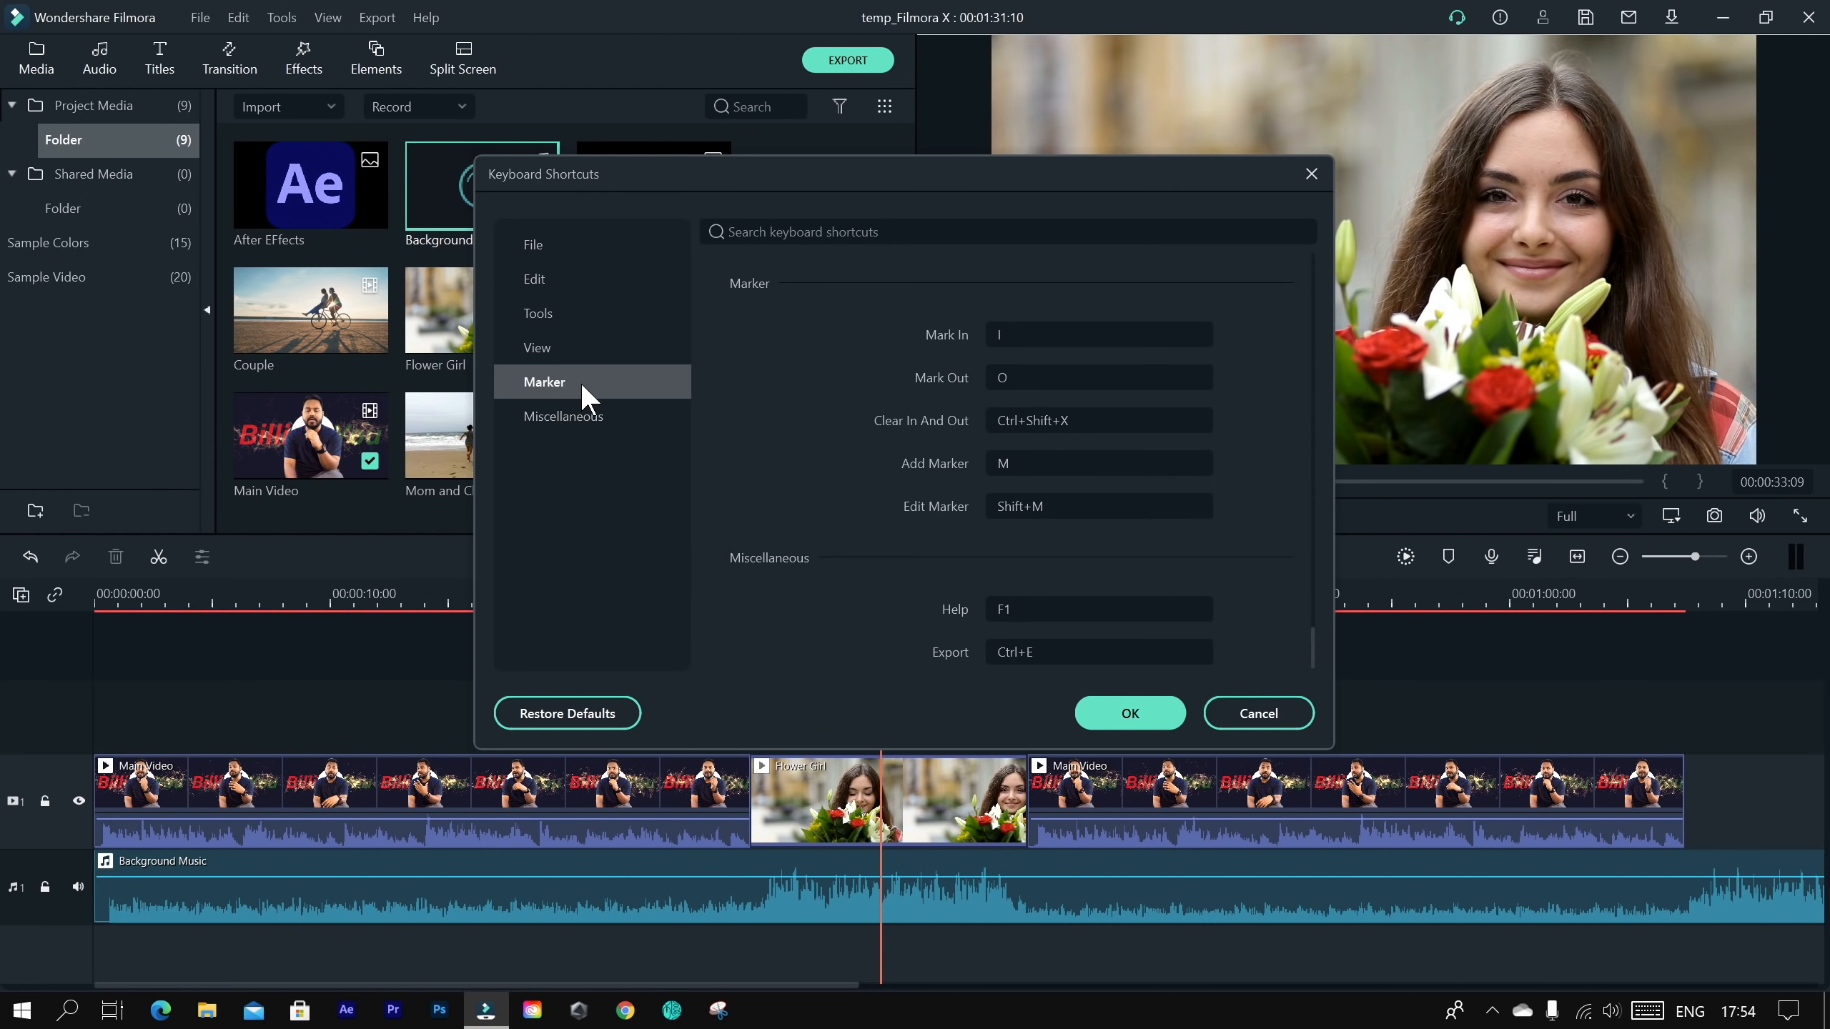
left_click(582, 413)
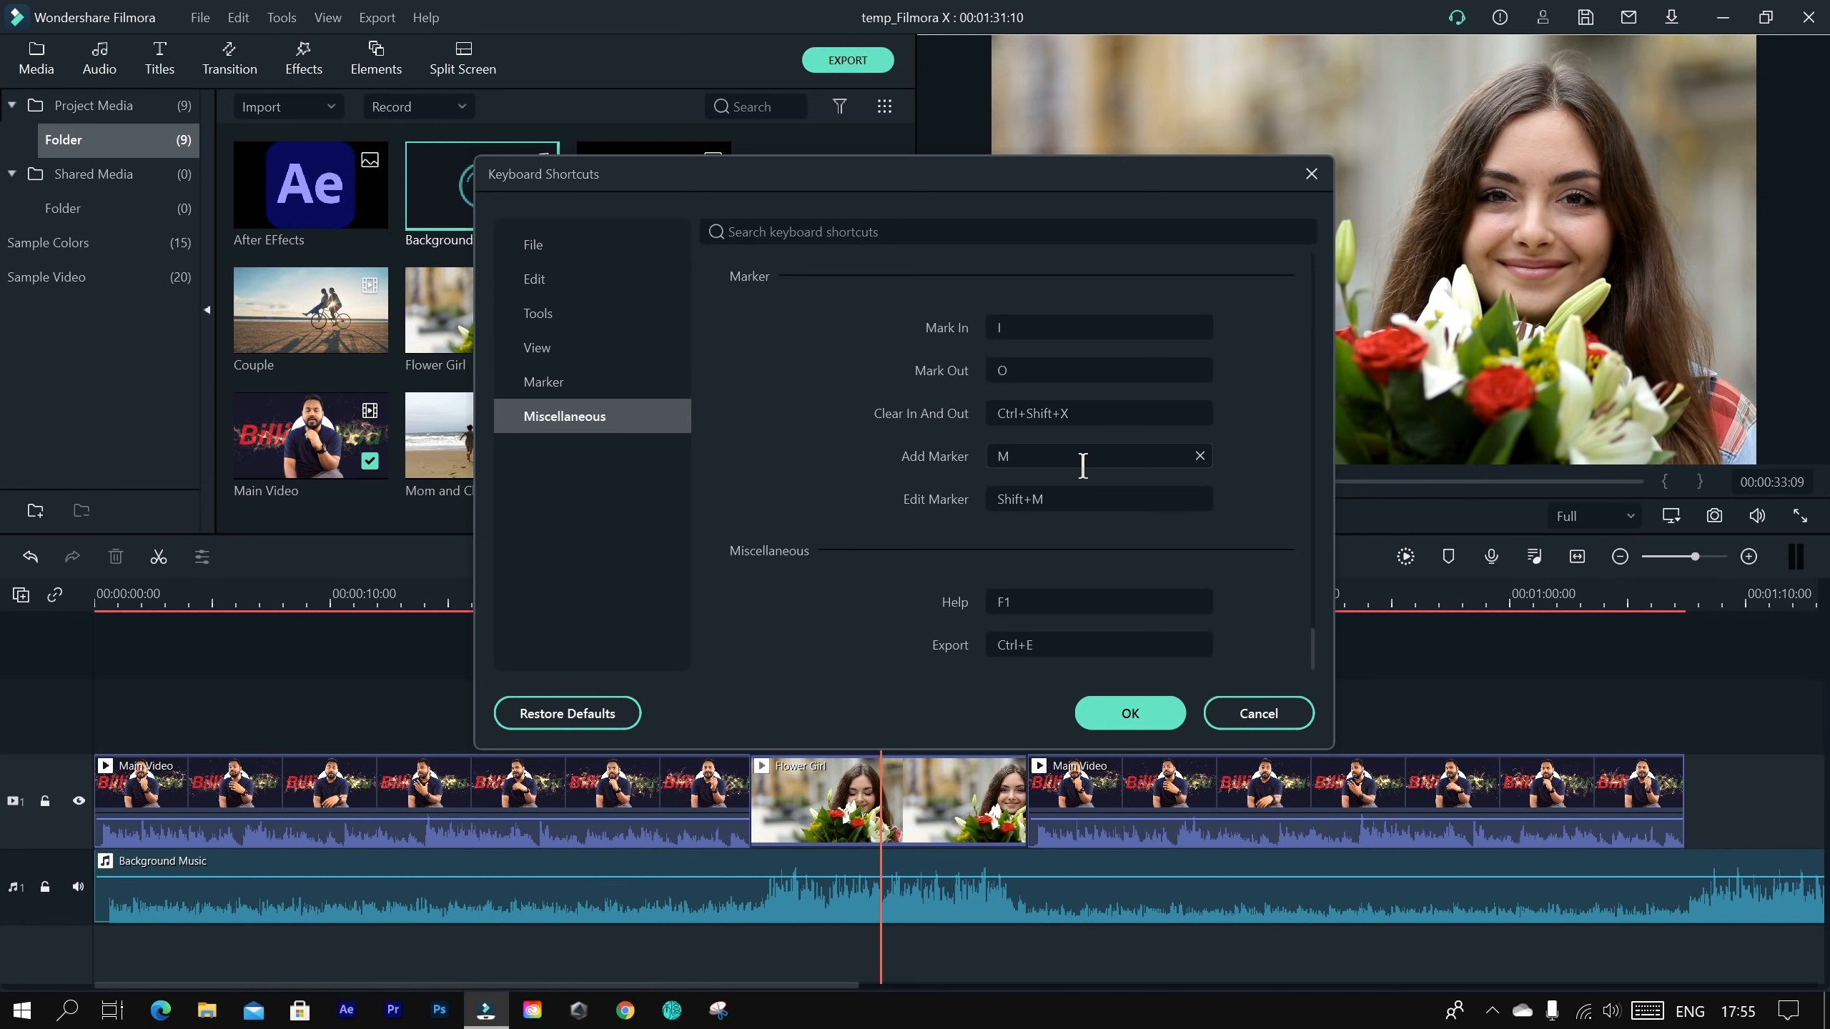
Step: Try to assign G as the Mark In shortcut
left_click(1046, 339)
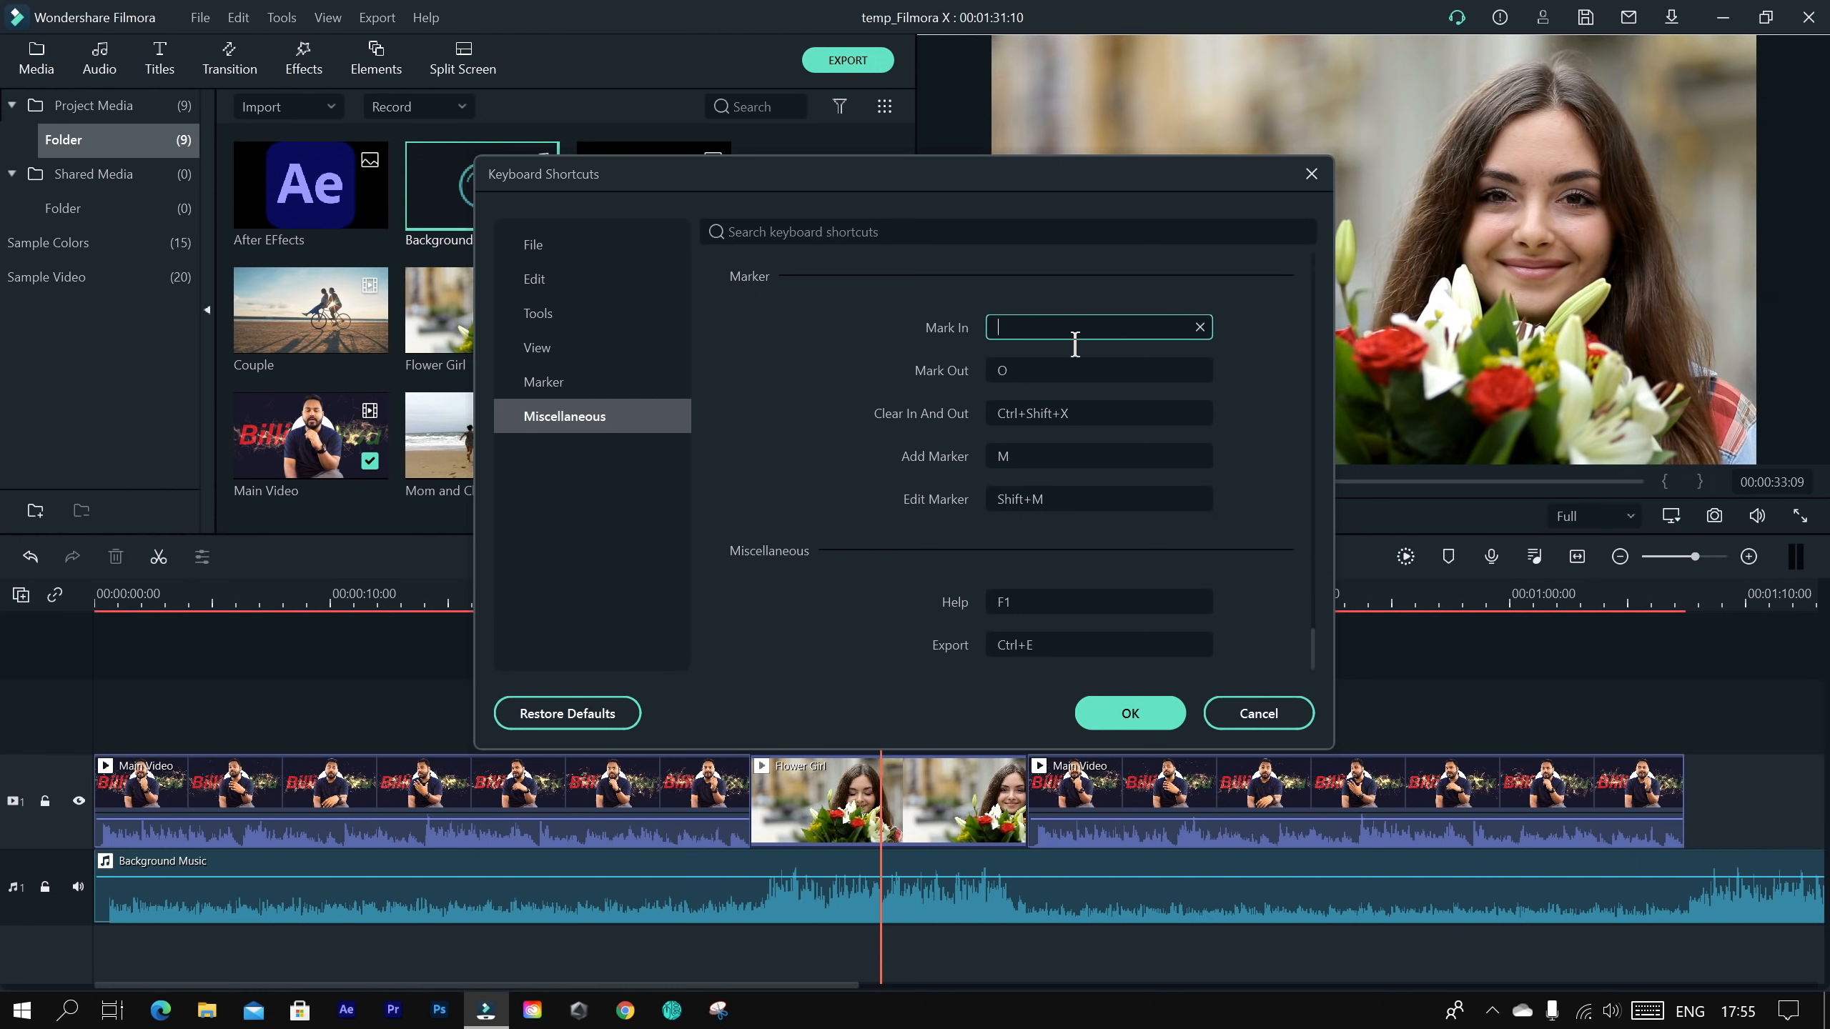
key("g")
left_click(918, 349)
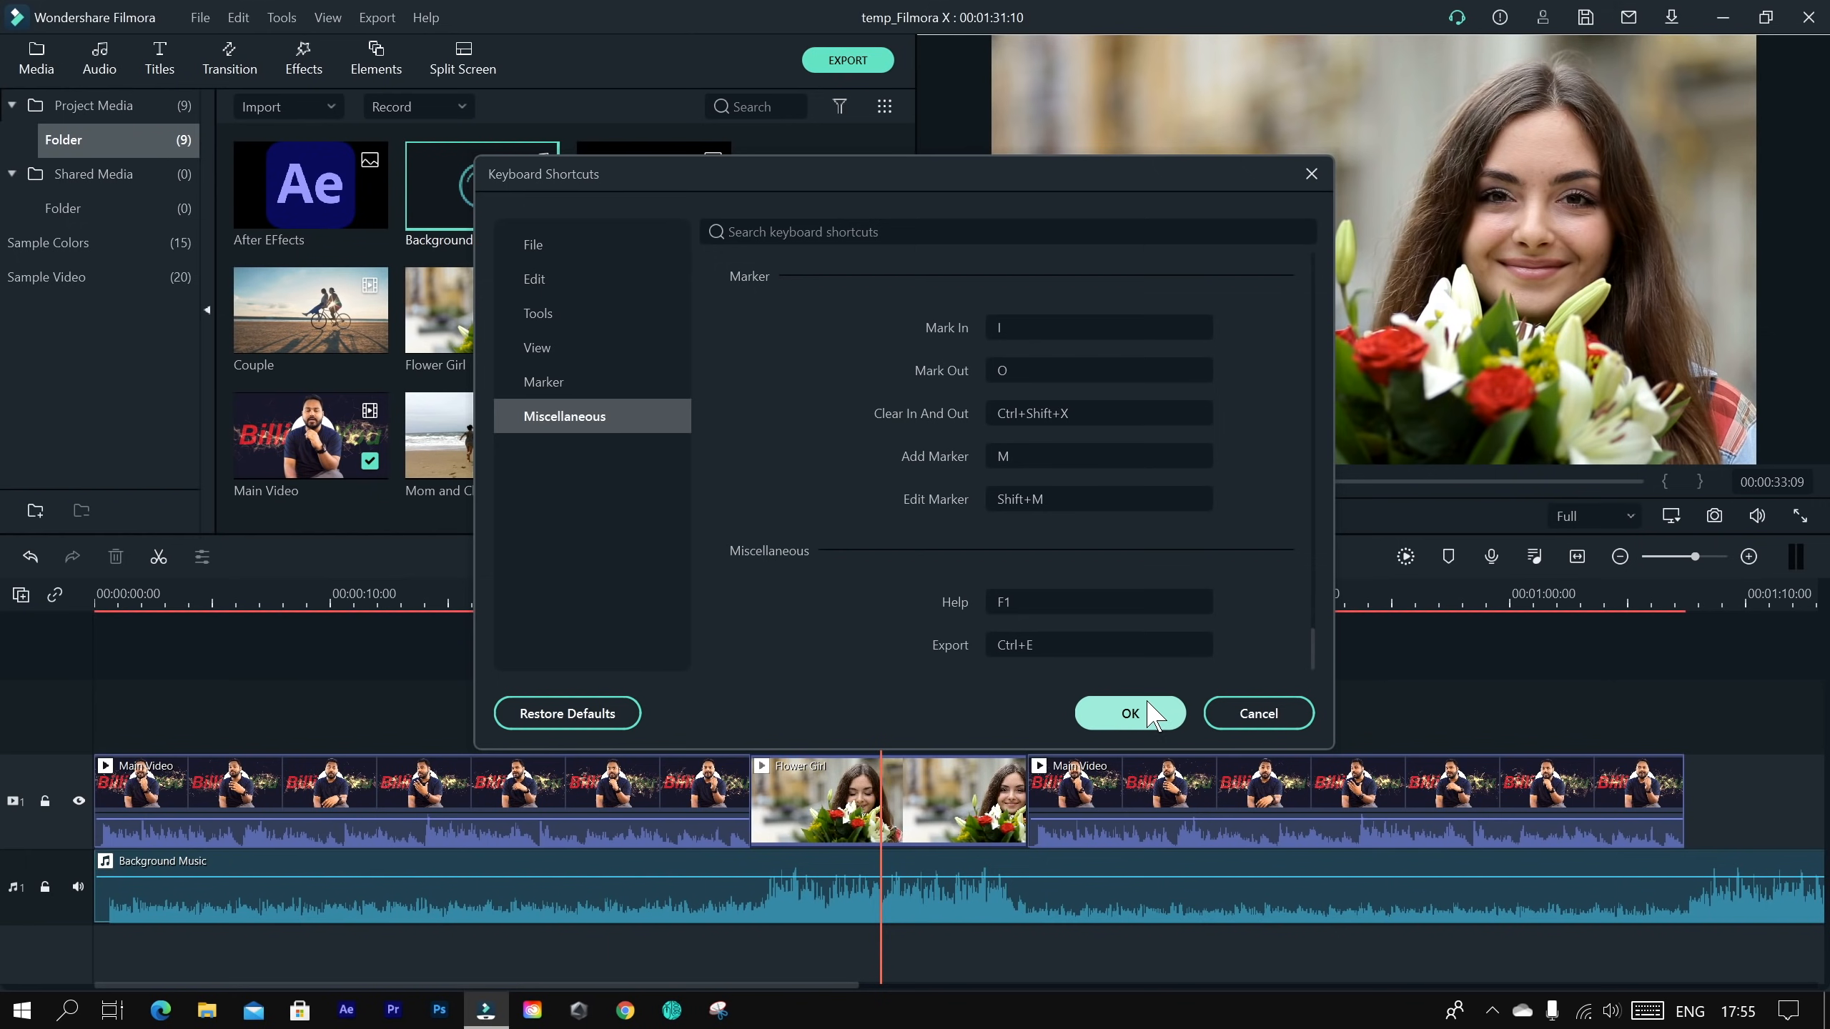
Step: Look through the shortcut list again from the File commands to the clip commands, and accept the Keyboard Shortcuts dialog
scroll(1258, 548, "up", 15)
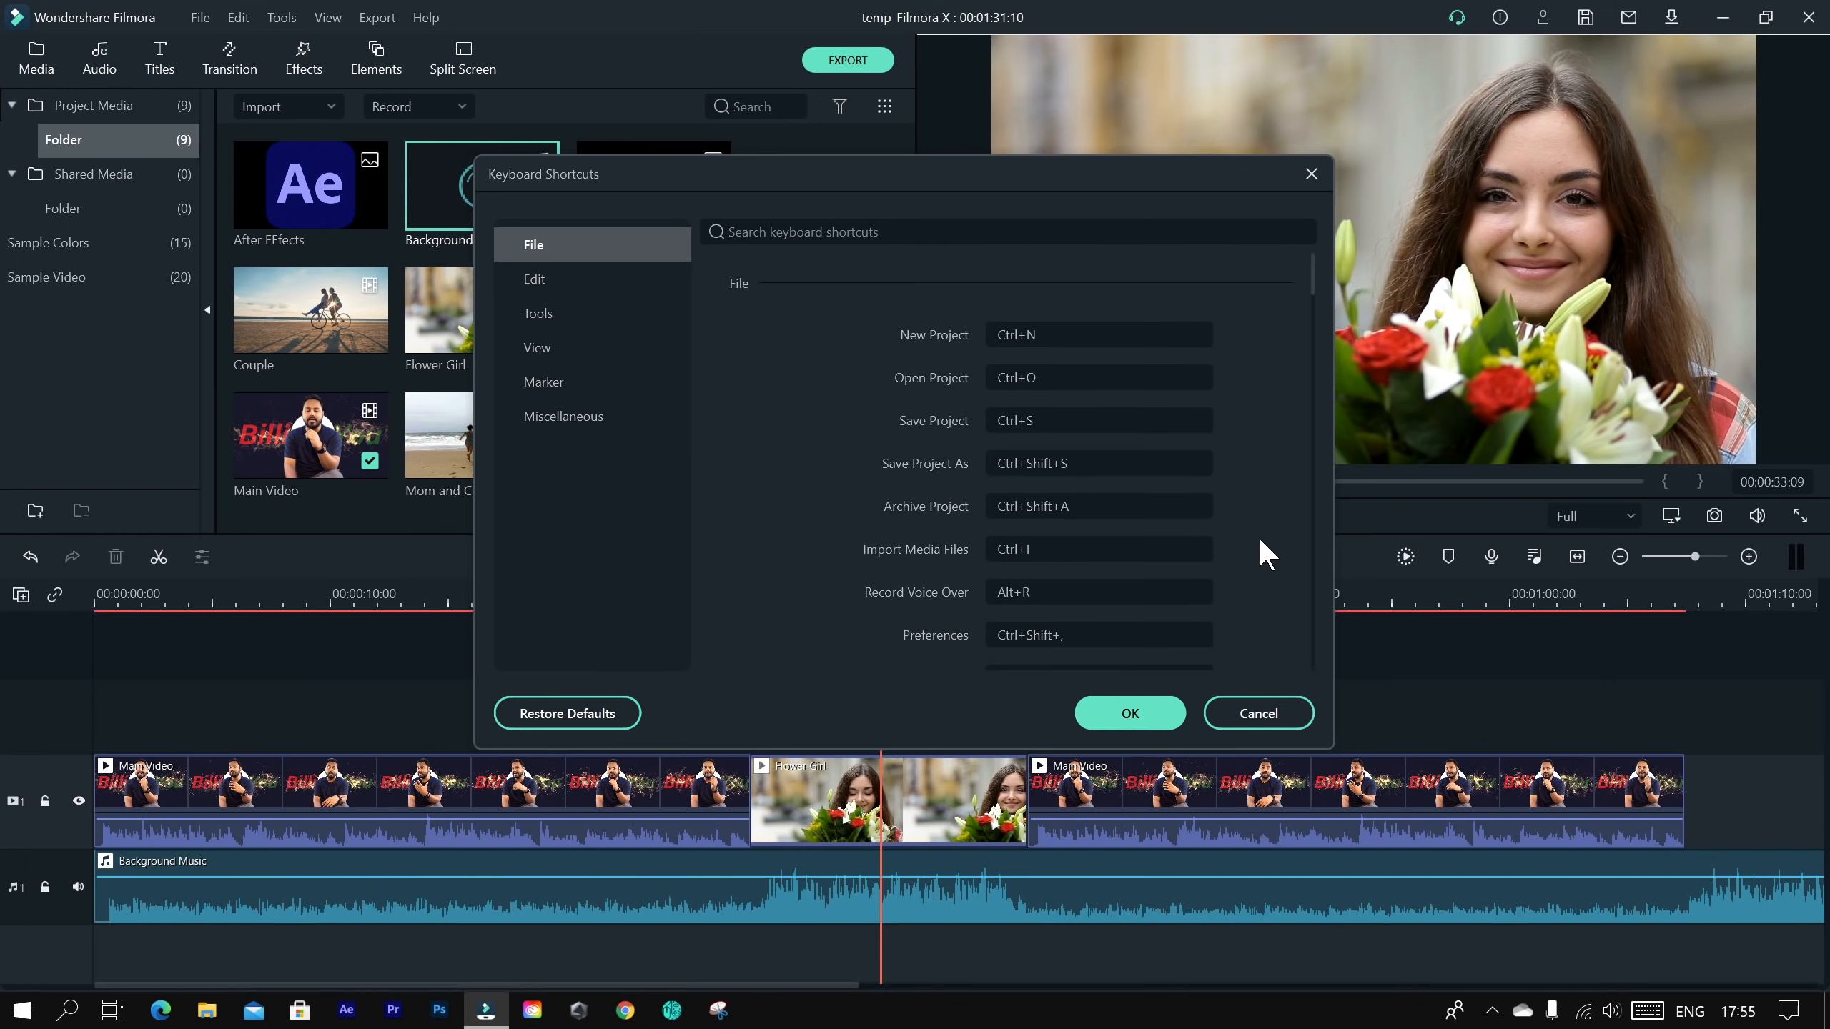
scroll(1259, 538, "down", 5)
scroll(1258, 538, "up", 5)
scroll(1159, 435, "down", 5)
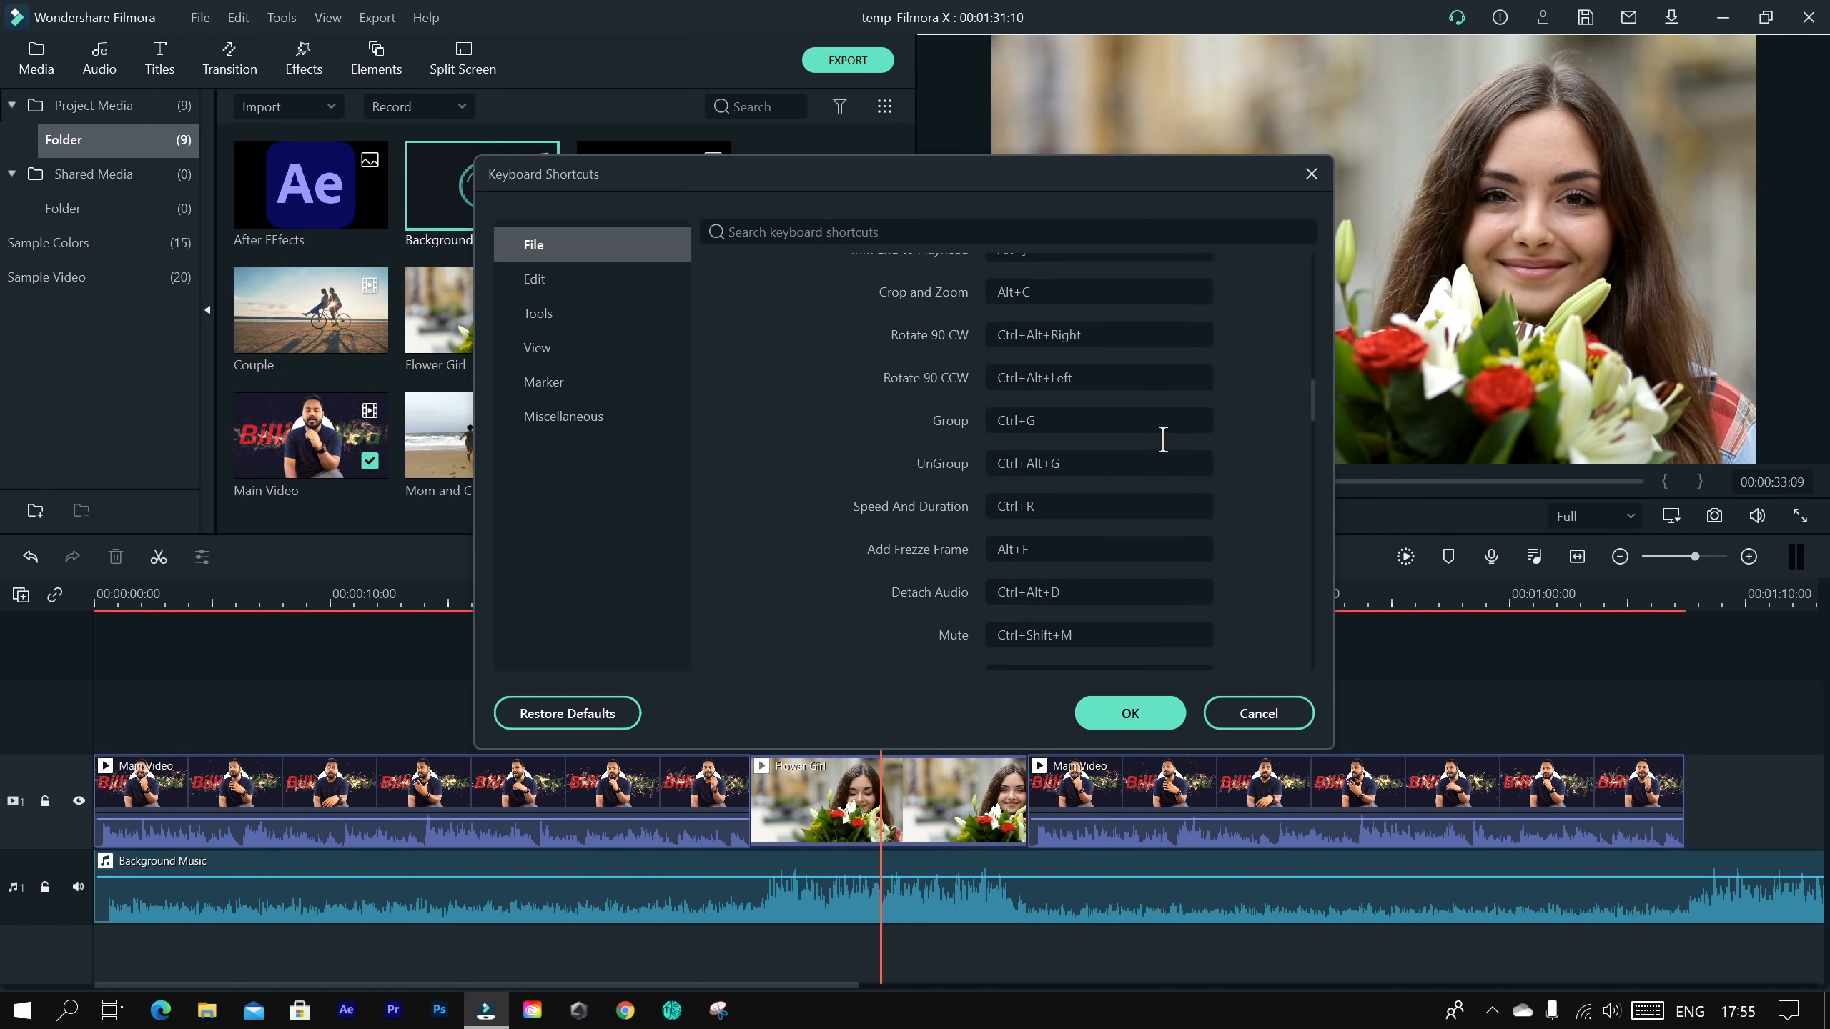
scroll(1149, 447, "up", 5)
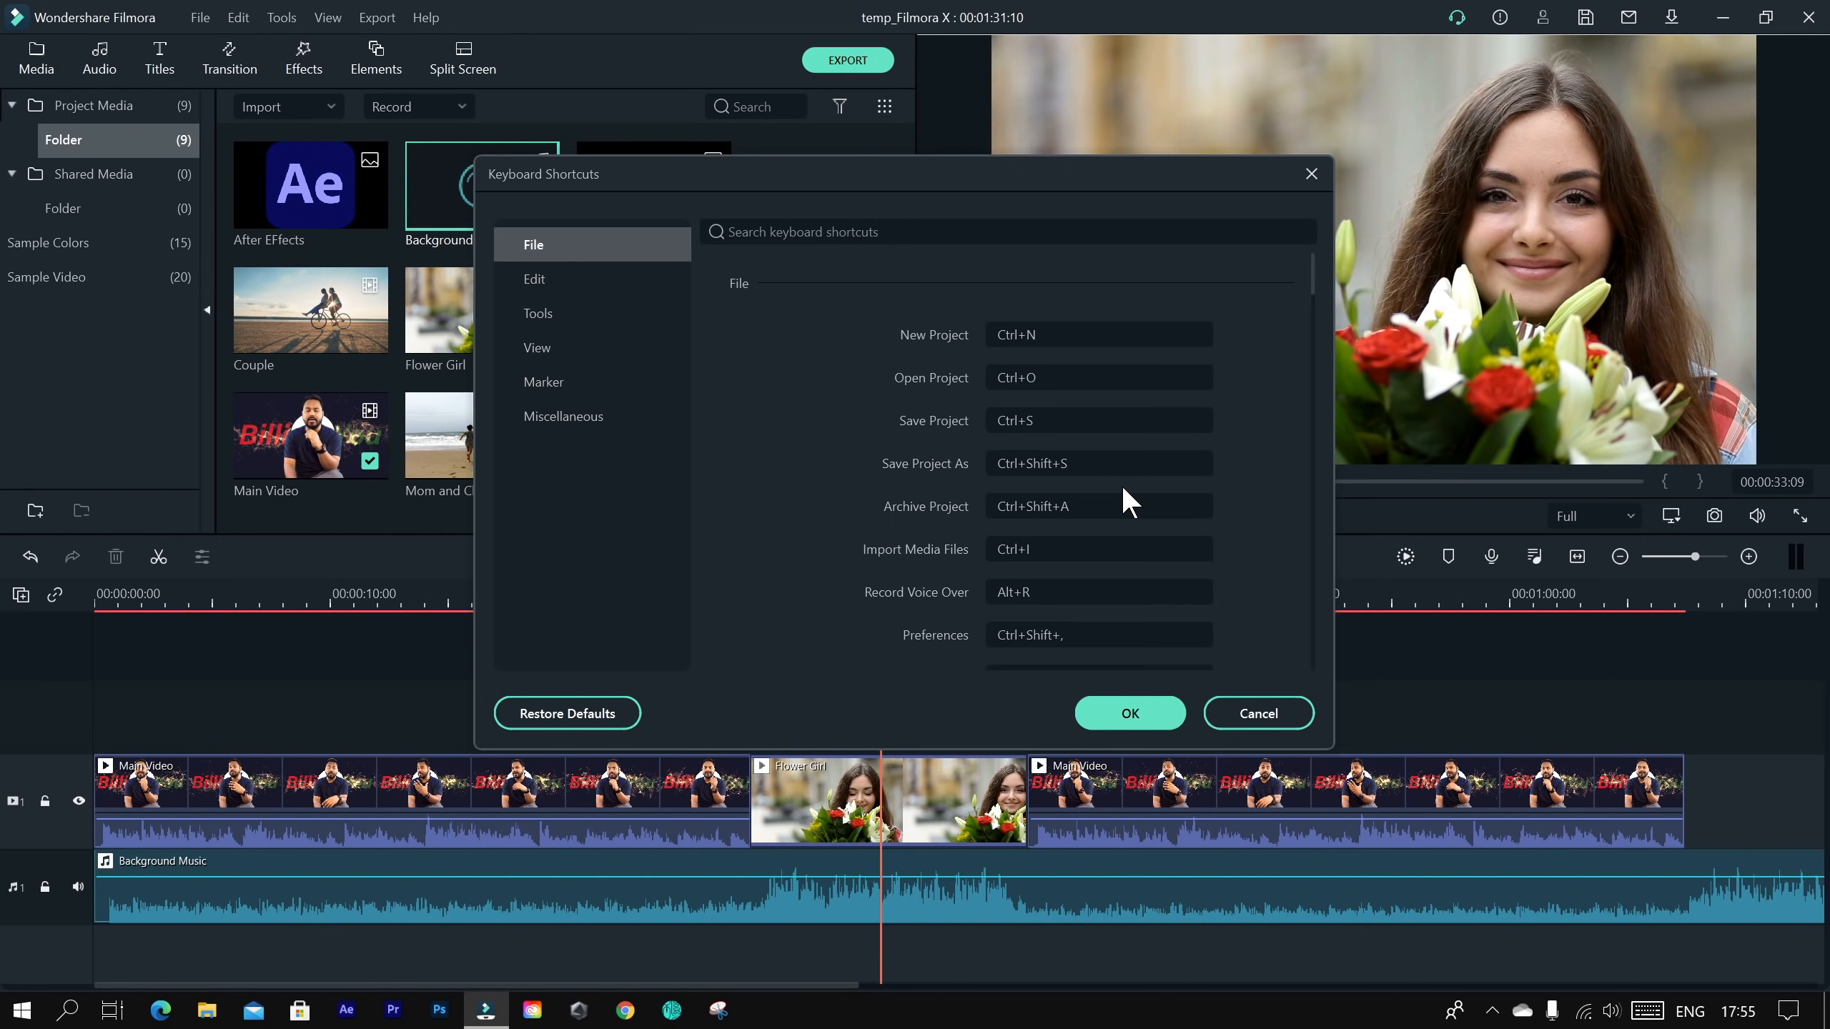
left_click(1156, 710)
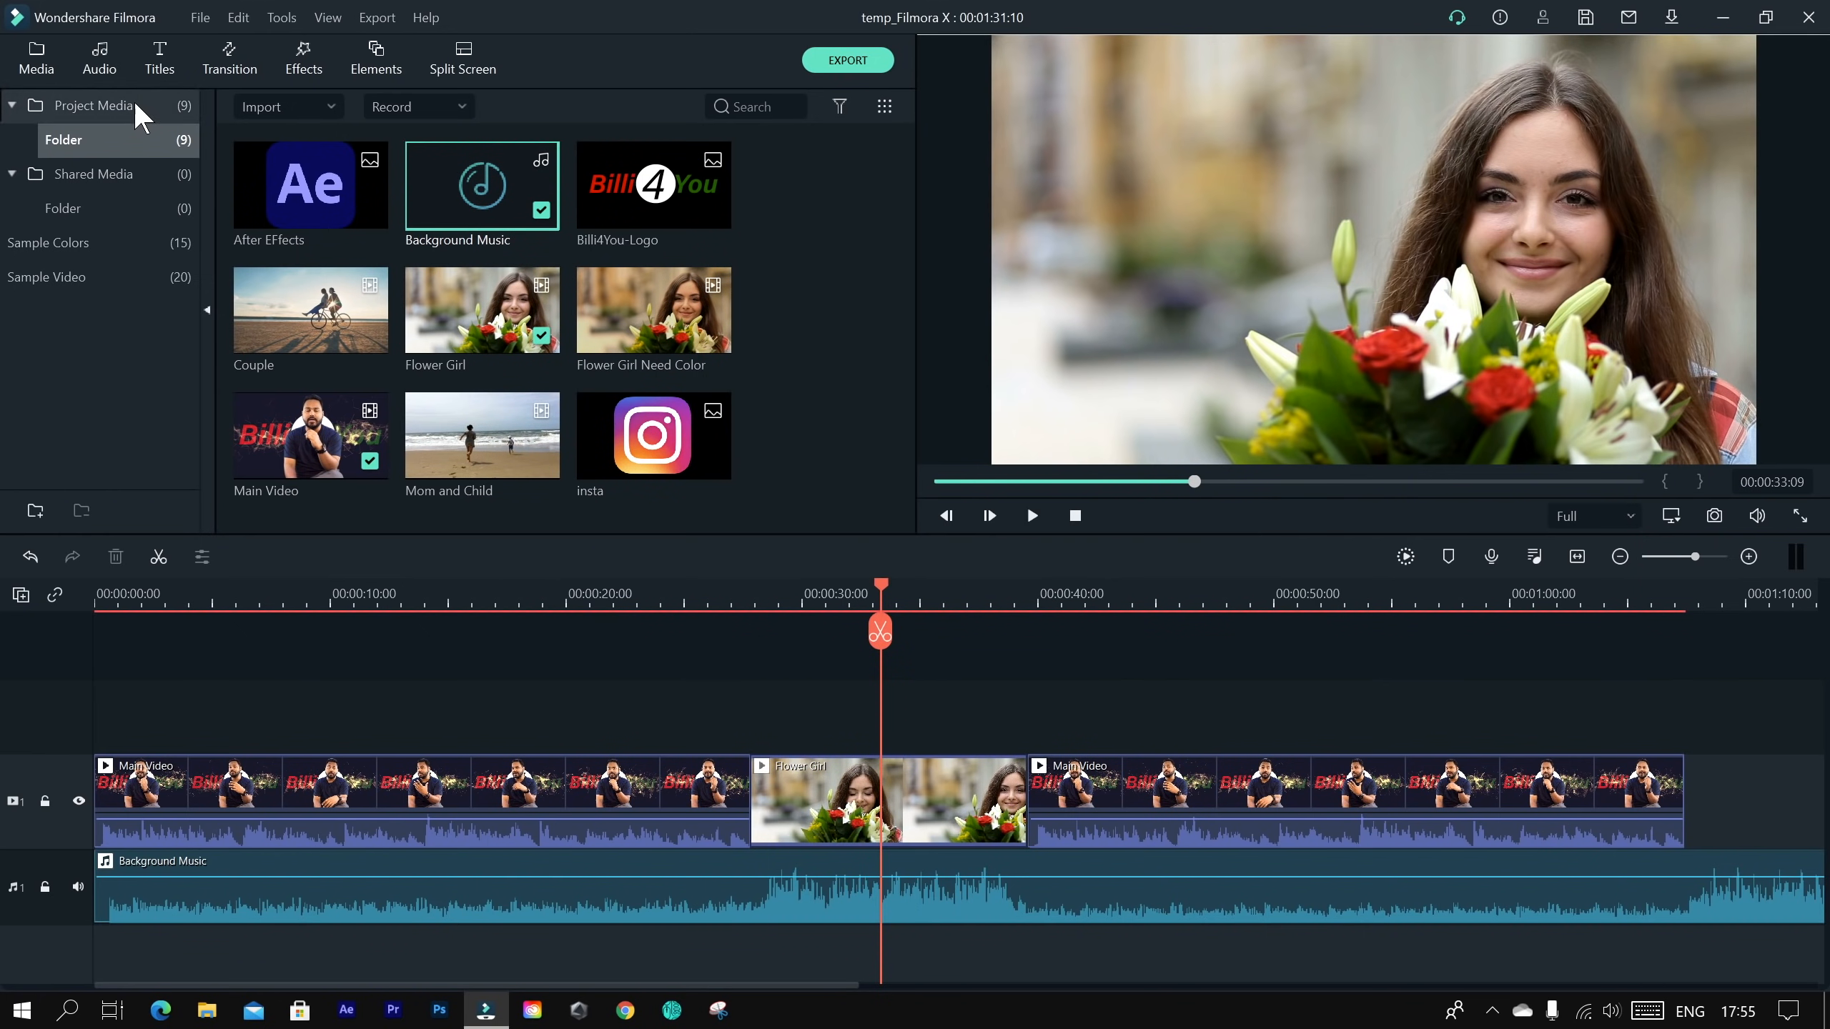
Step: Switch the interface appearance to Light Mode in the general preferences
left_click(200, 17)
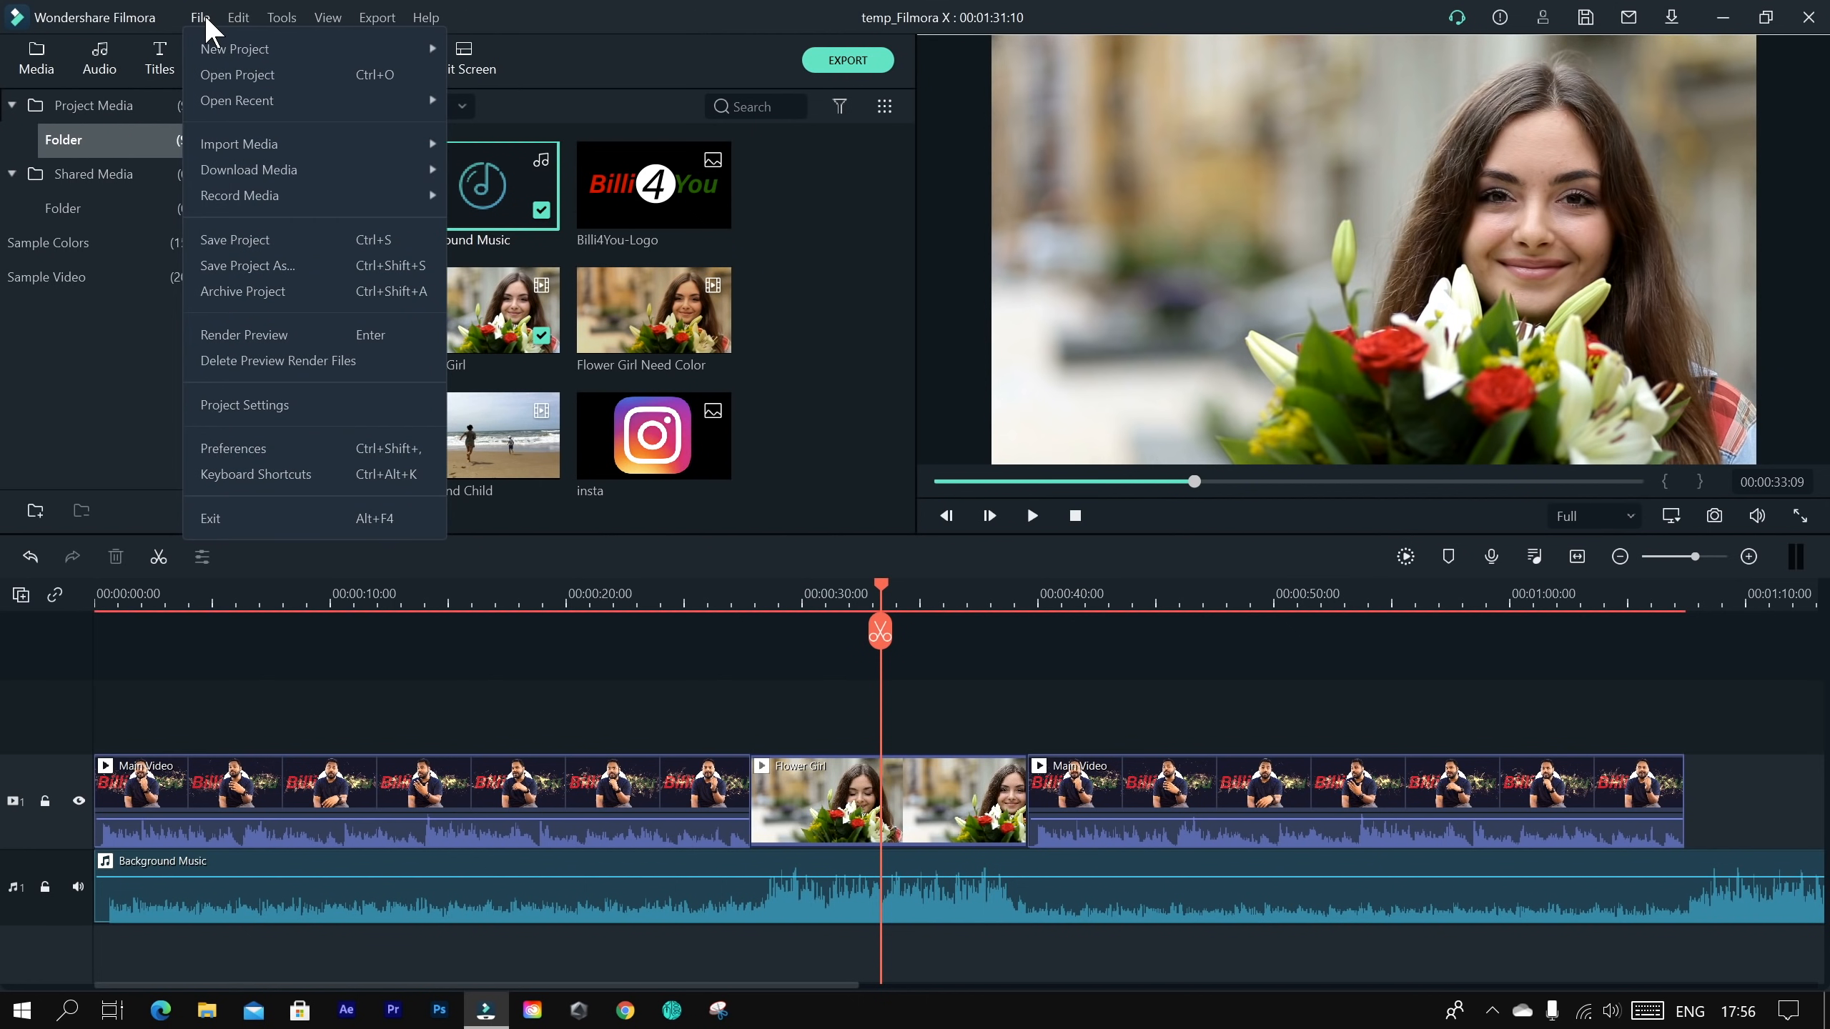
left_click(284, 447)
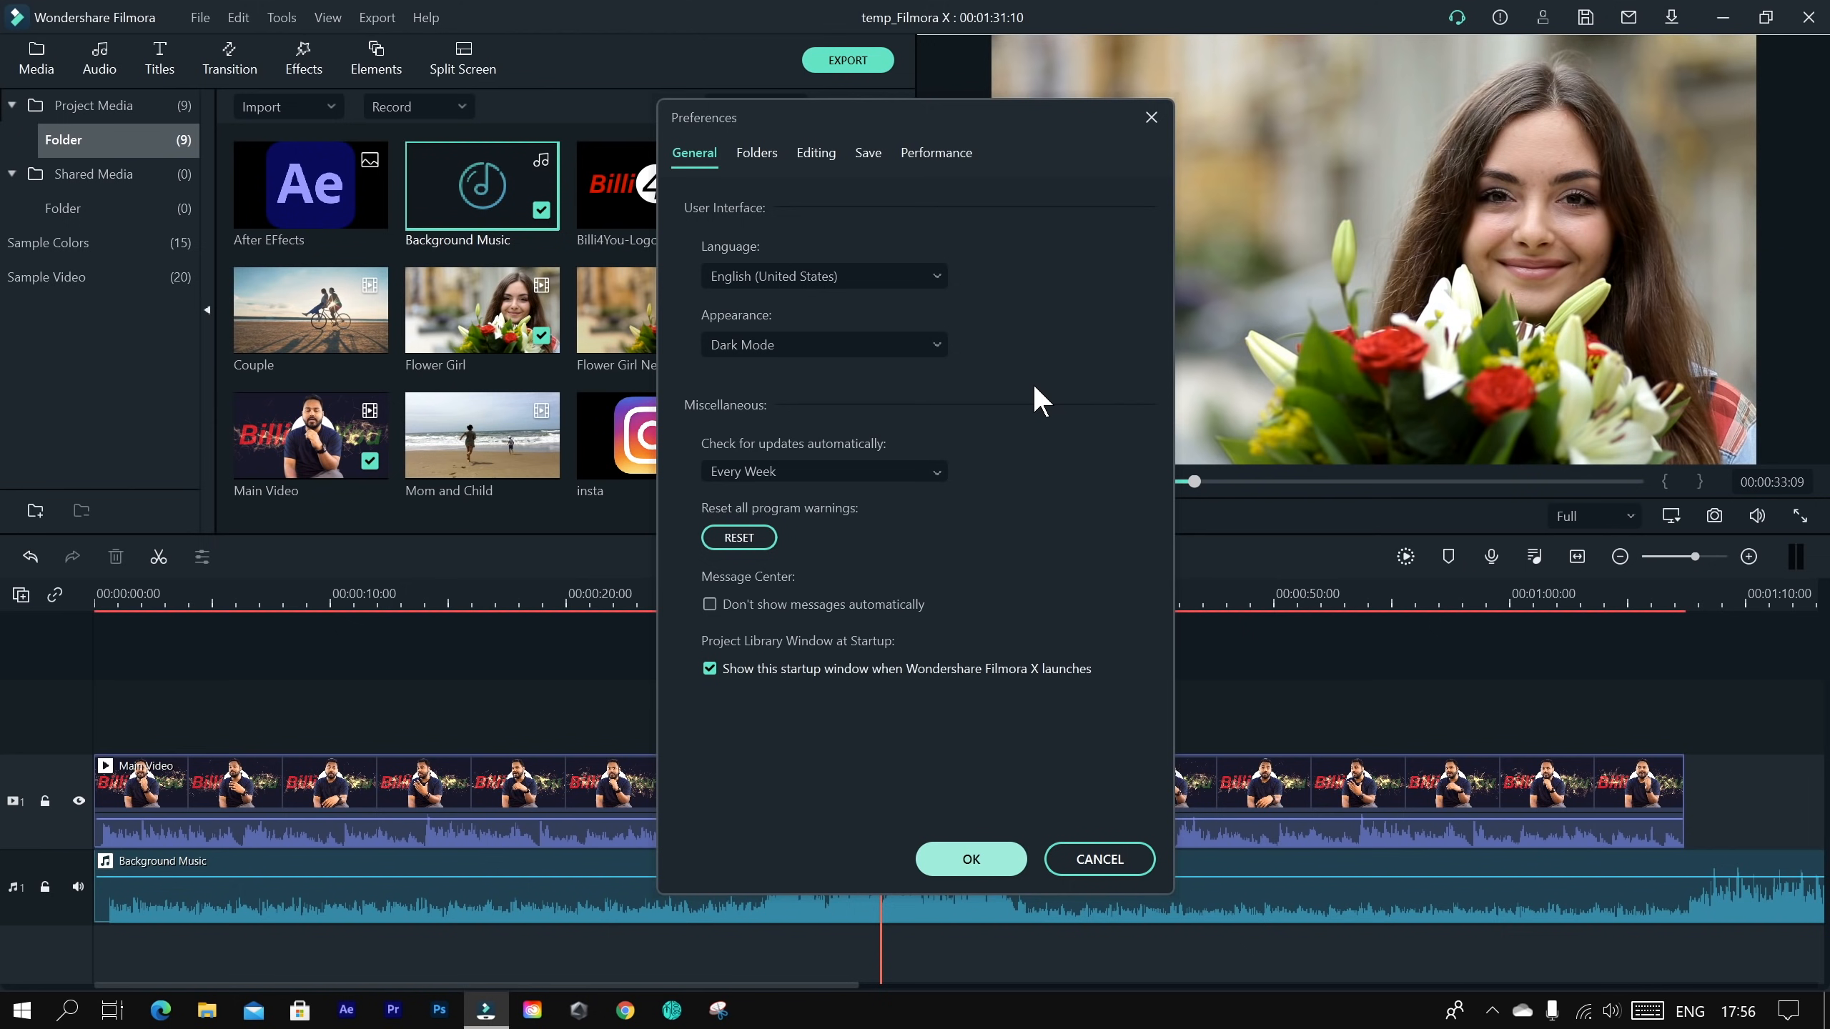
left_click(927, 351)
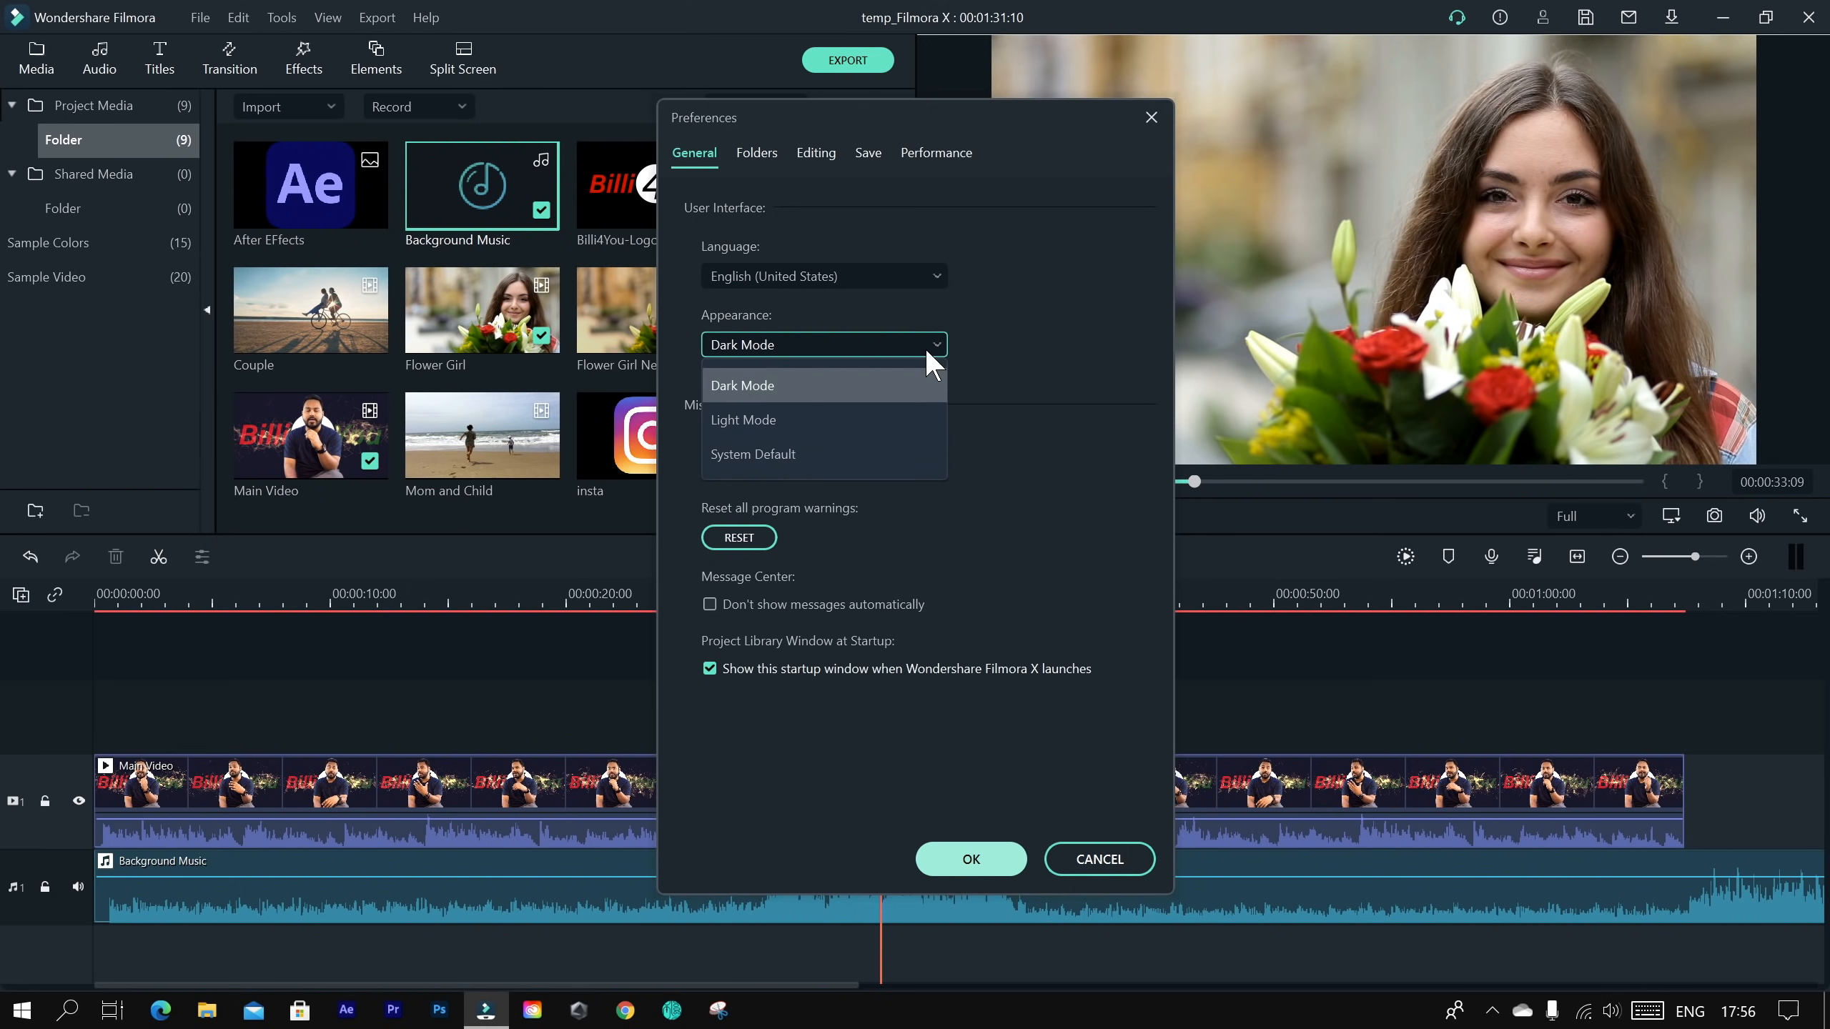
left_click(921, 423)
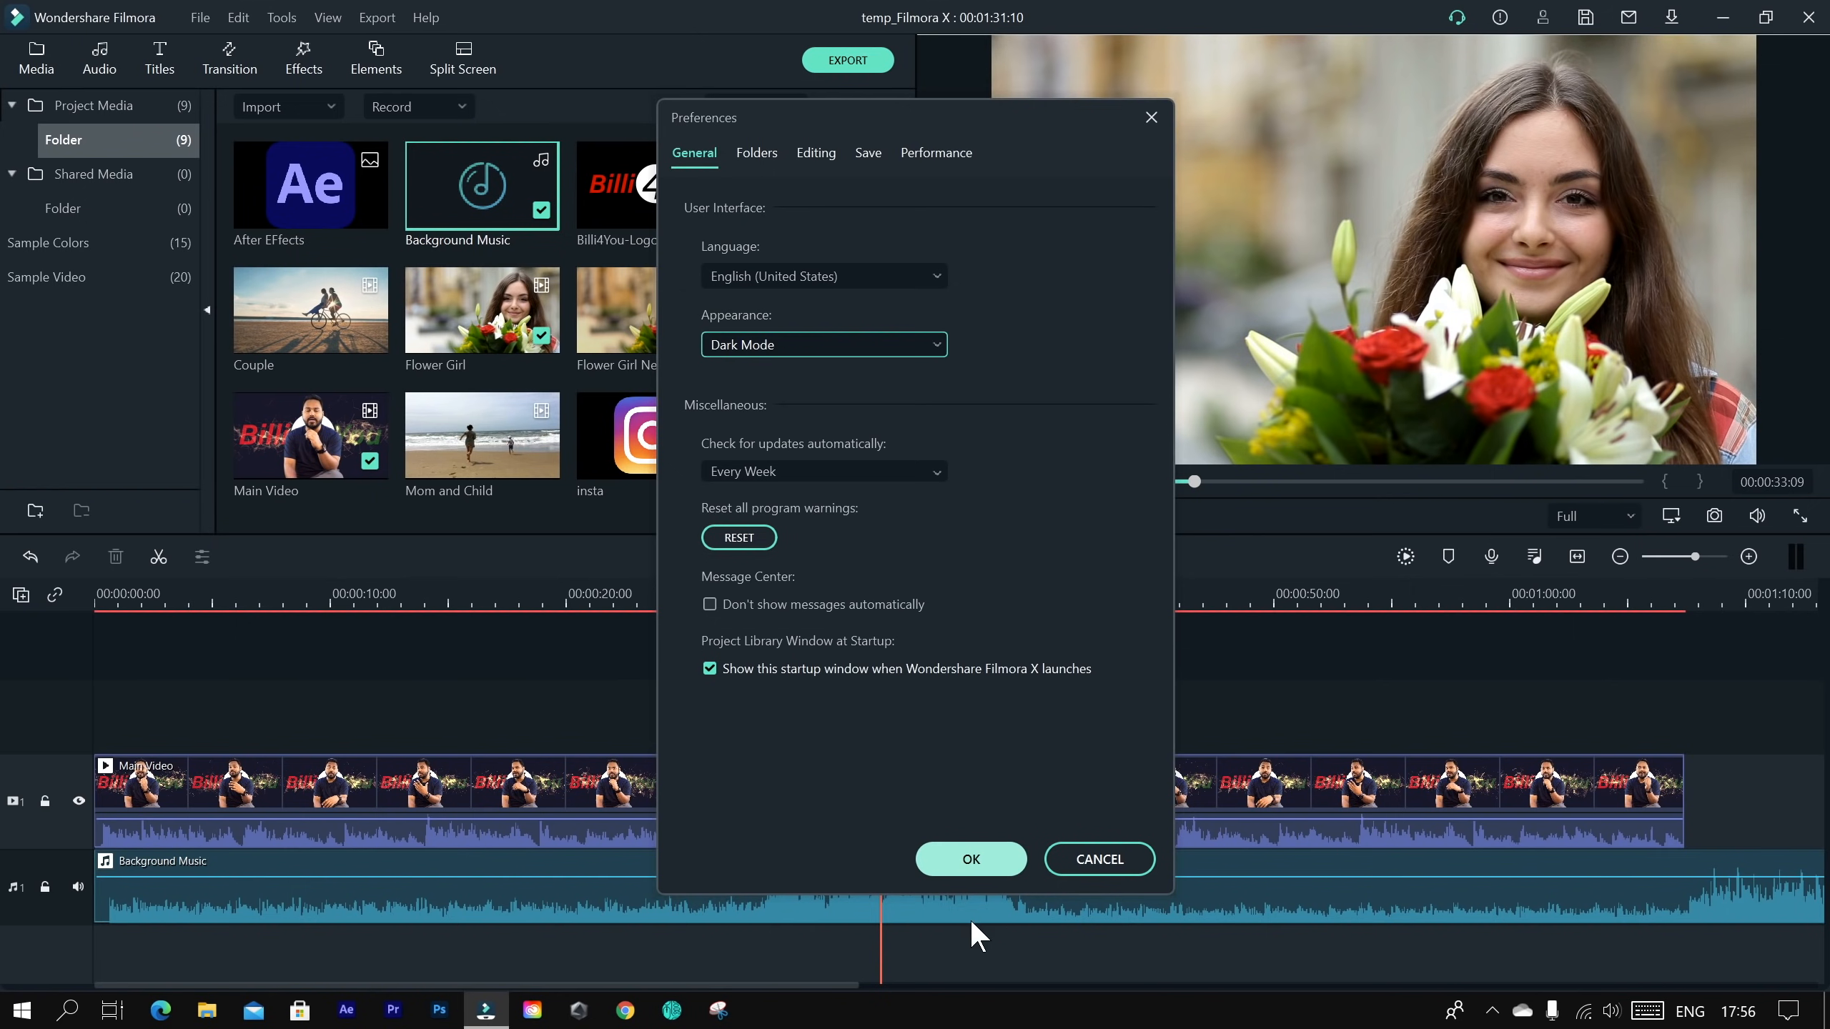
left_click(986, 884)
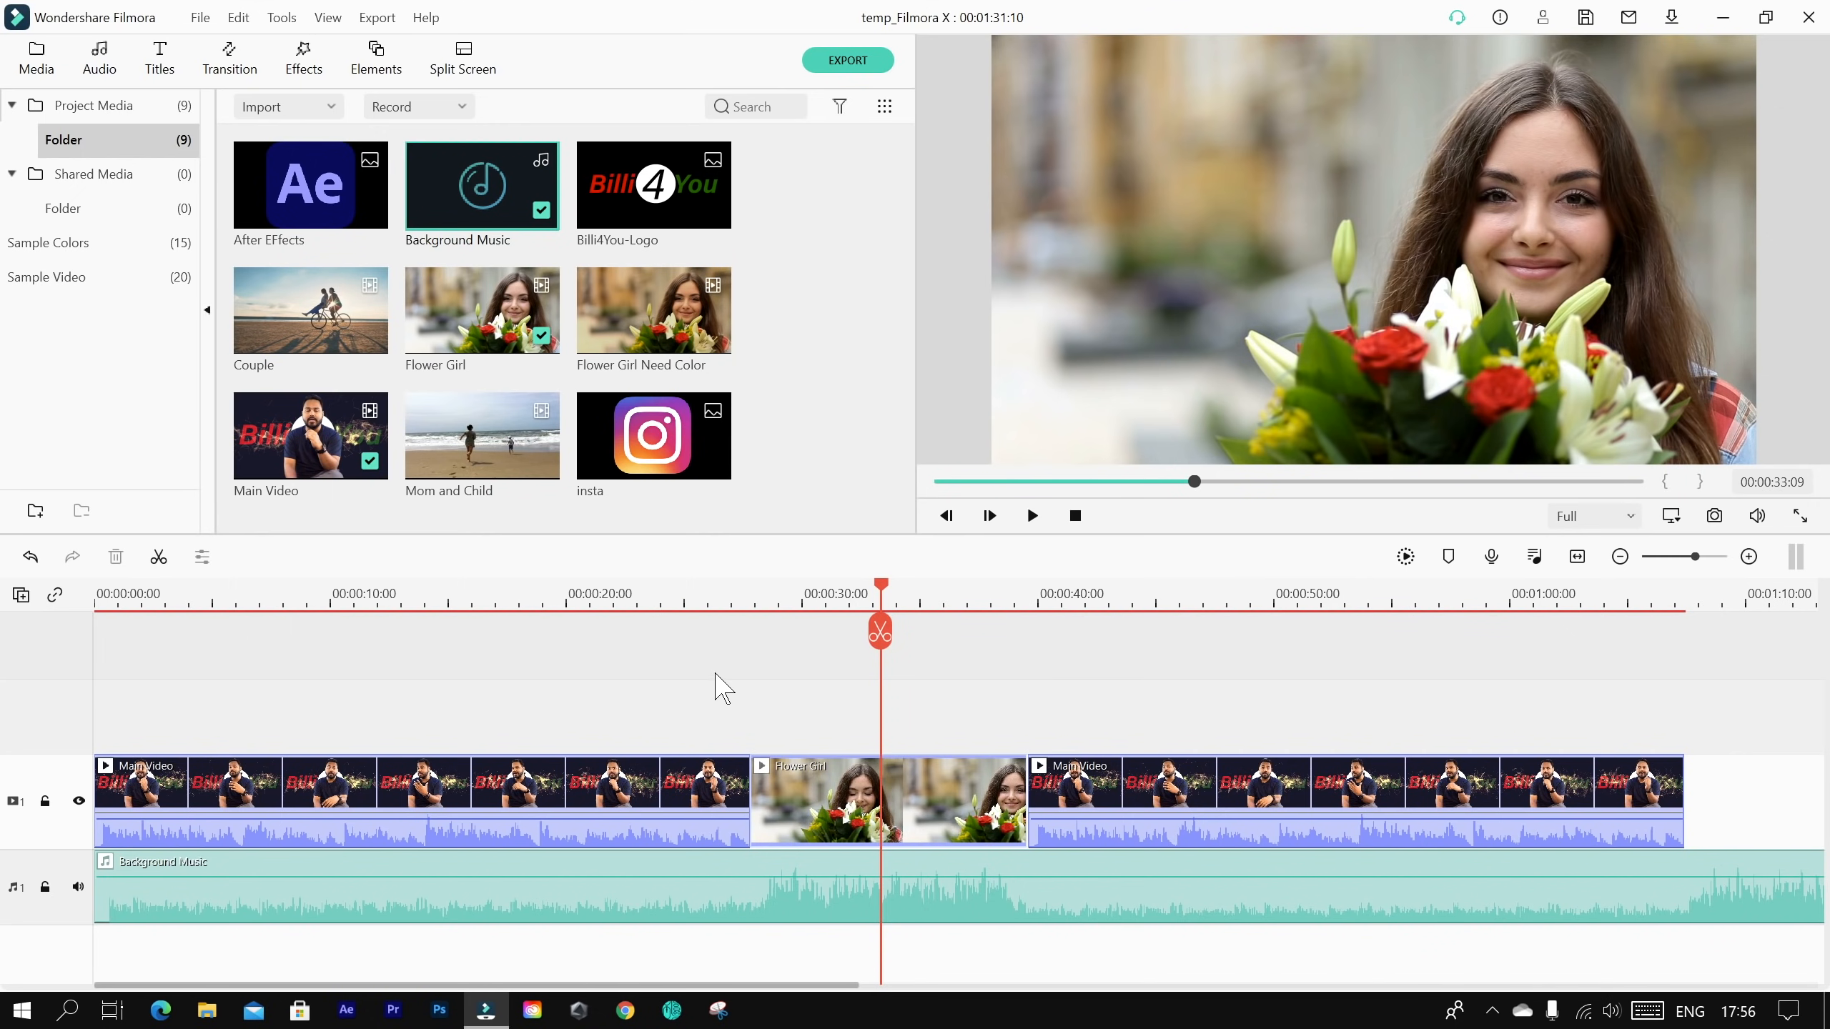
Step: Return the interface appearance to Dark Mode in the general preferences
left_click(202, 19)
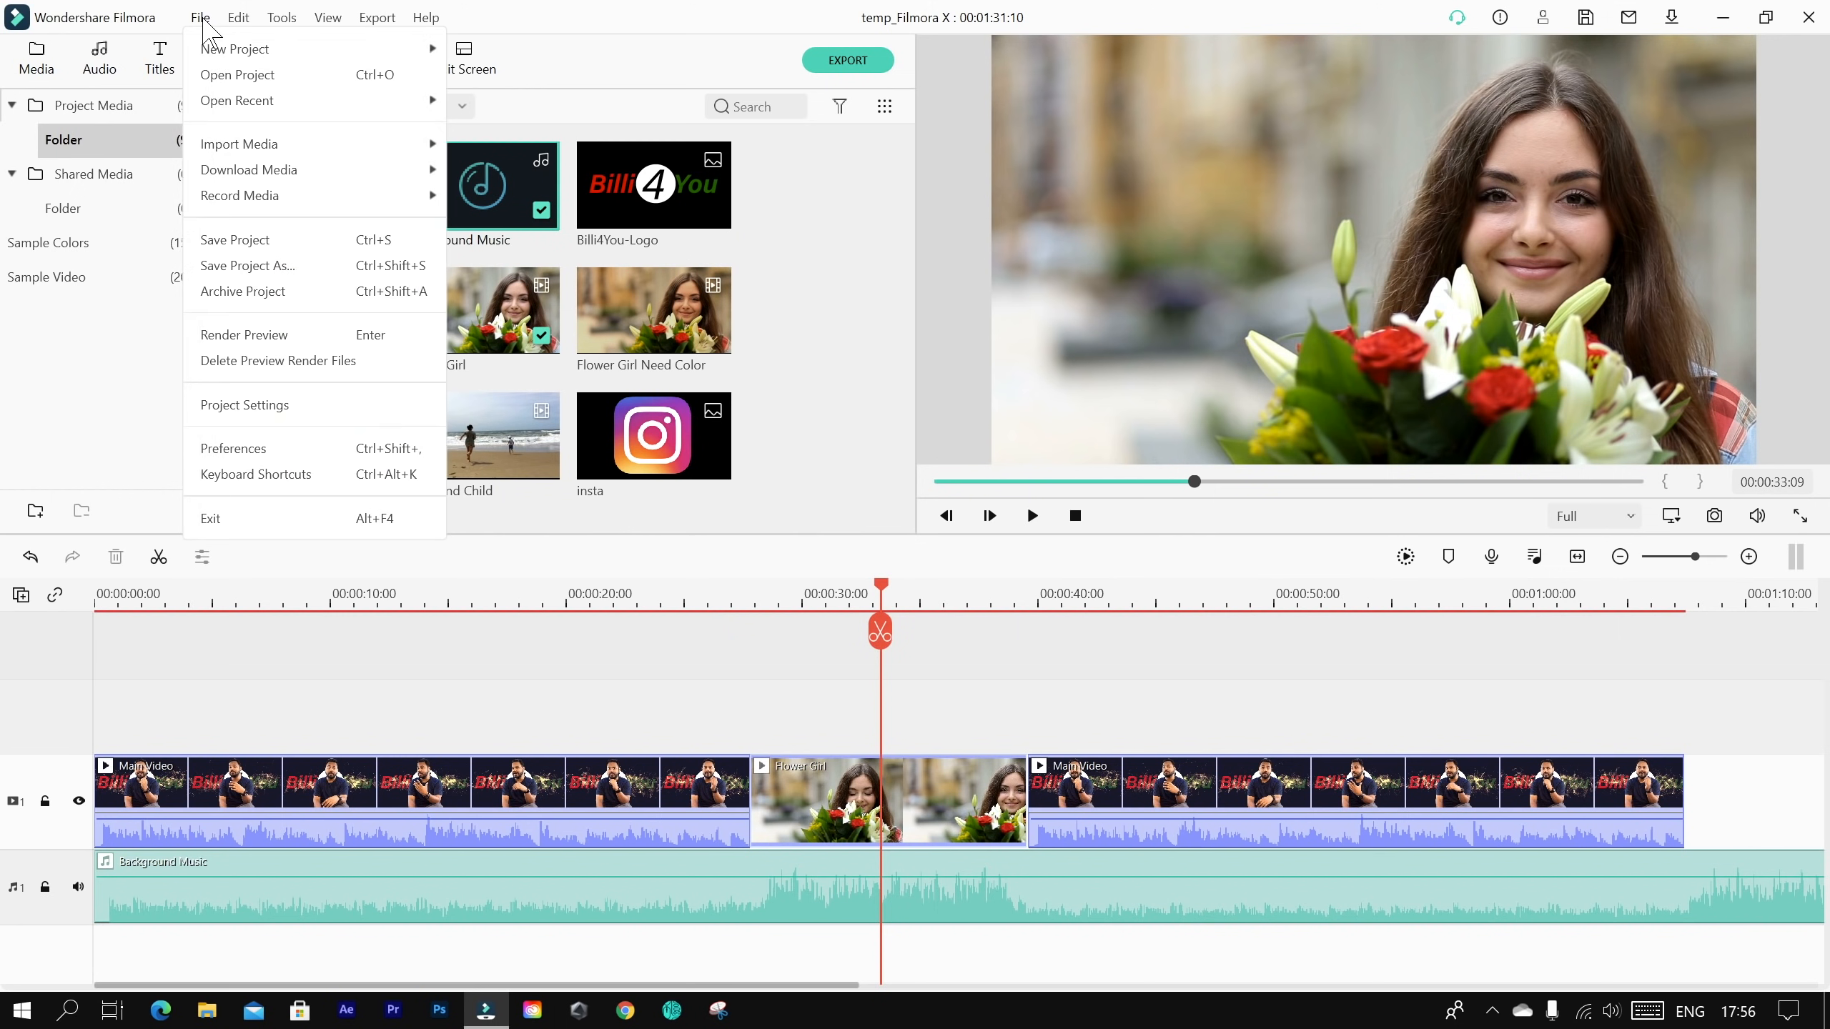
left_click(346, 452)
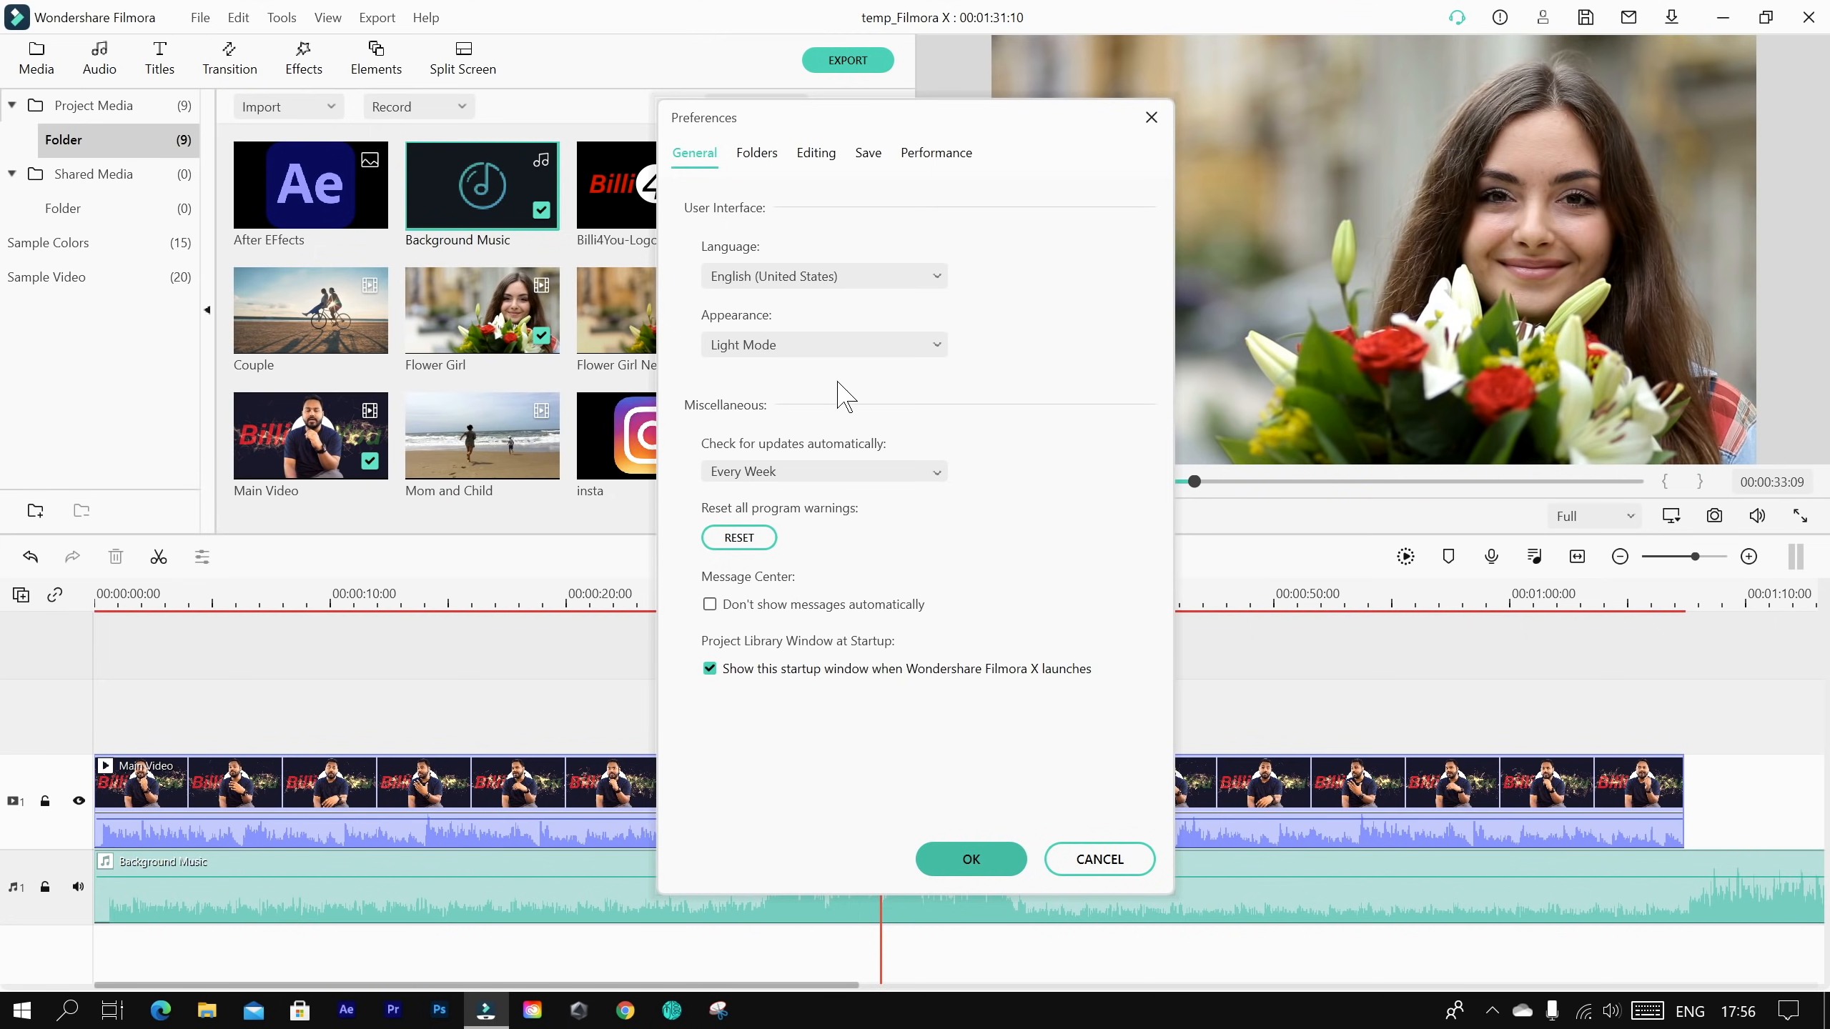
left_click(835, 351)
left_click(819, 407)
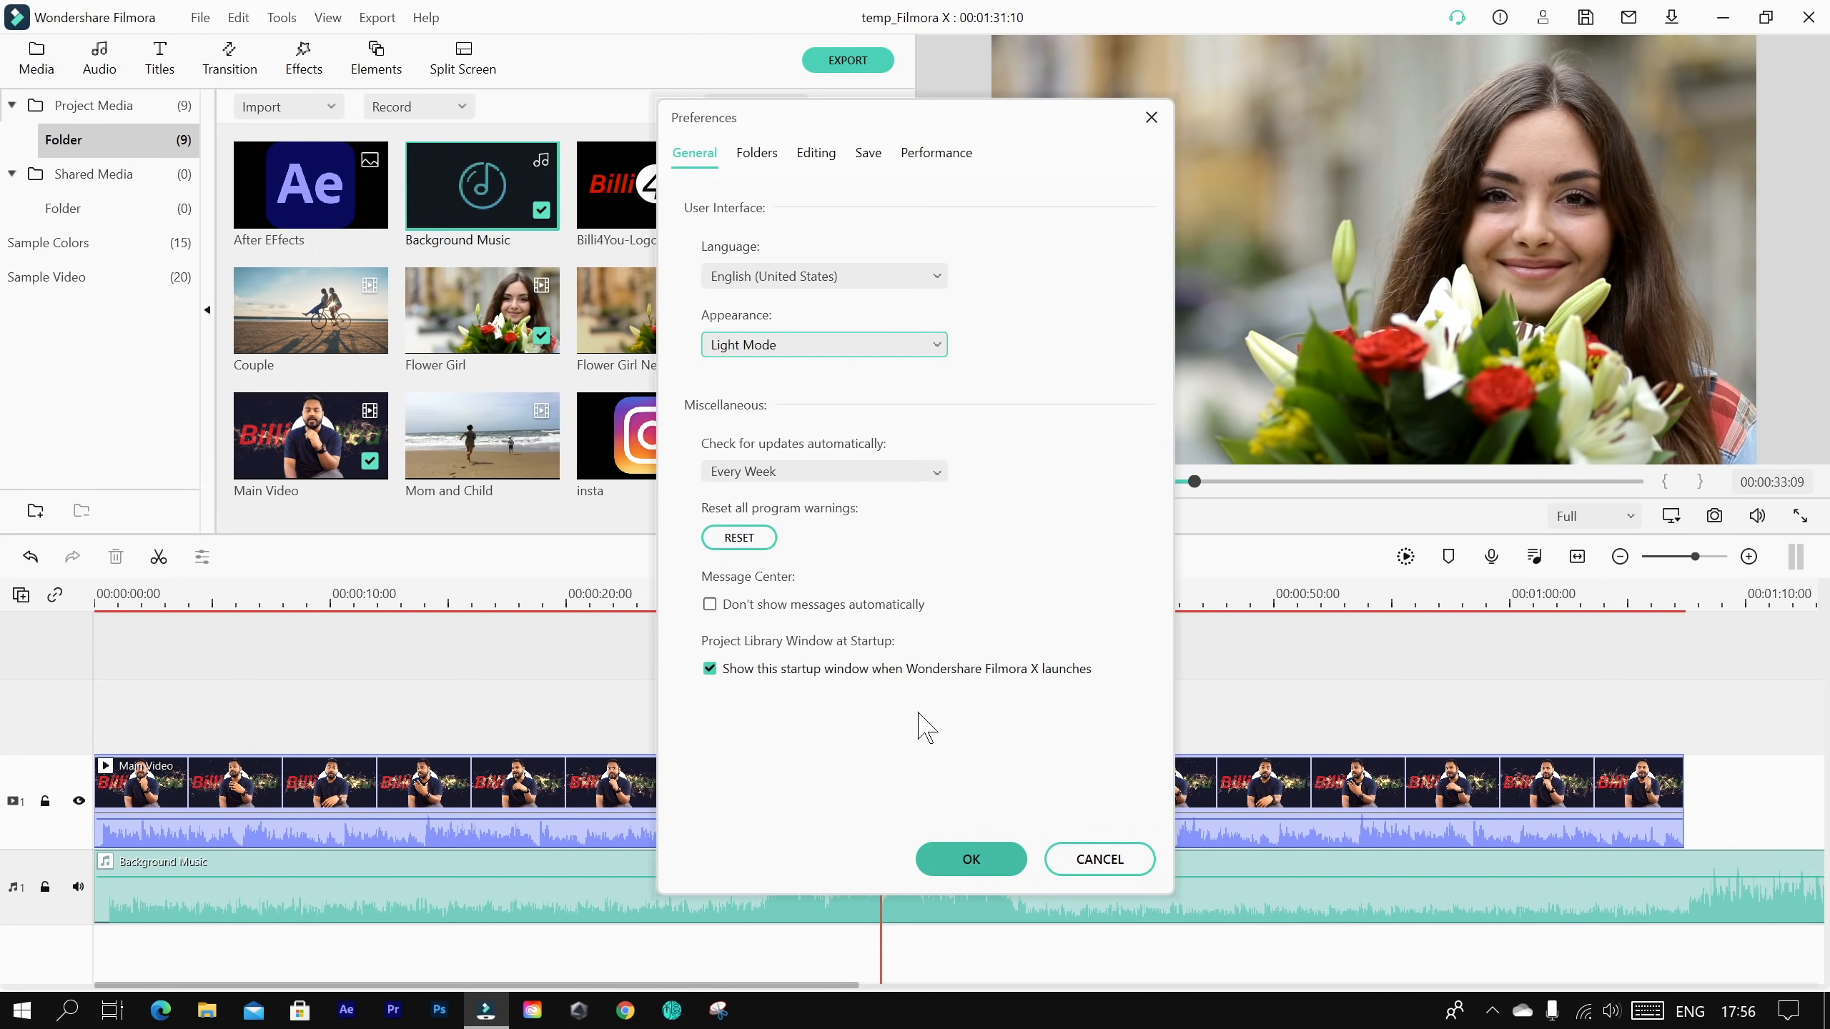
left_click(951, 860)
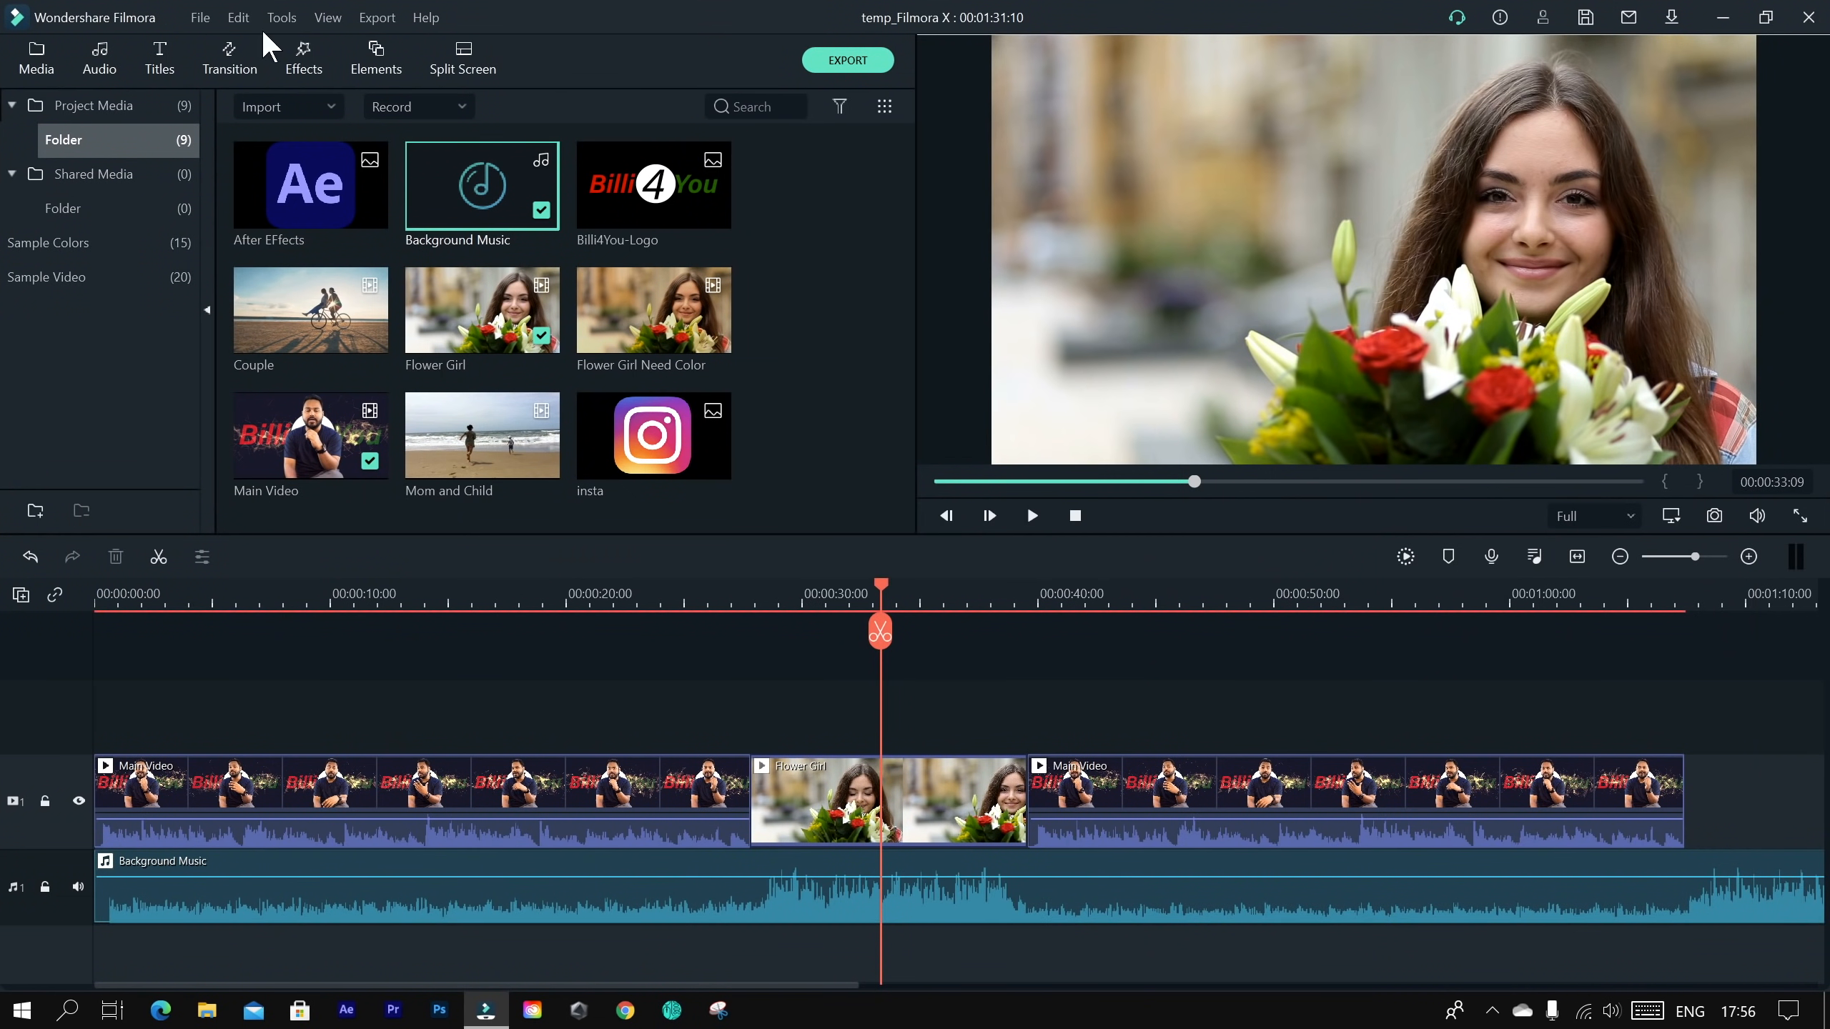
Step: View the local MP4 export options without exporting, and select the Flower Girl clip on the timeline
left_click(855, 59)
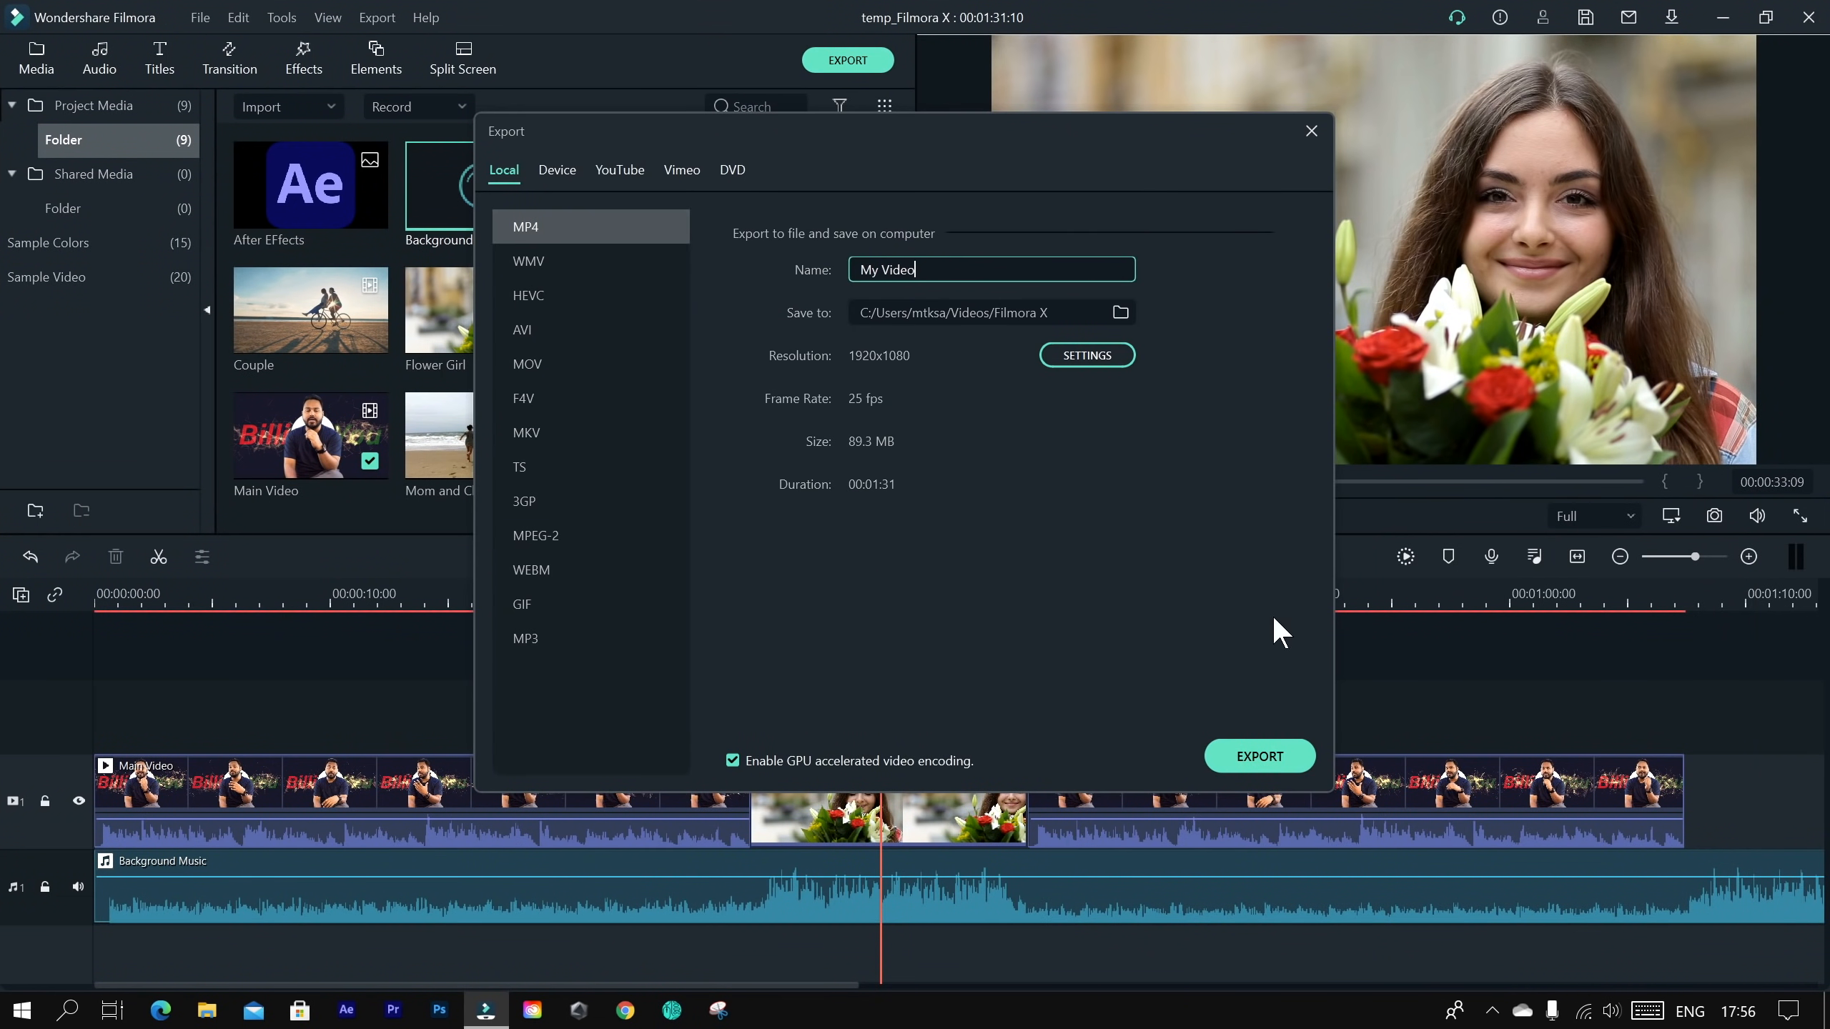
left_click(1304, 130)
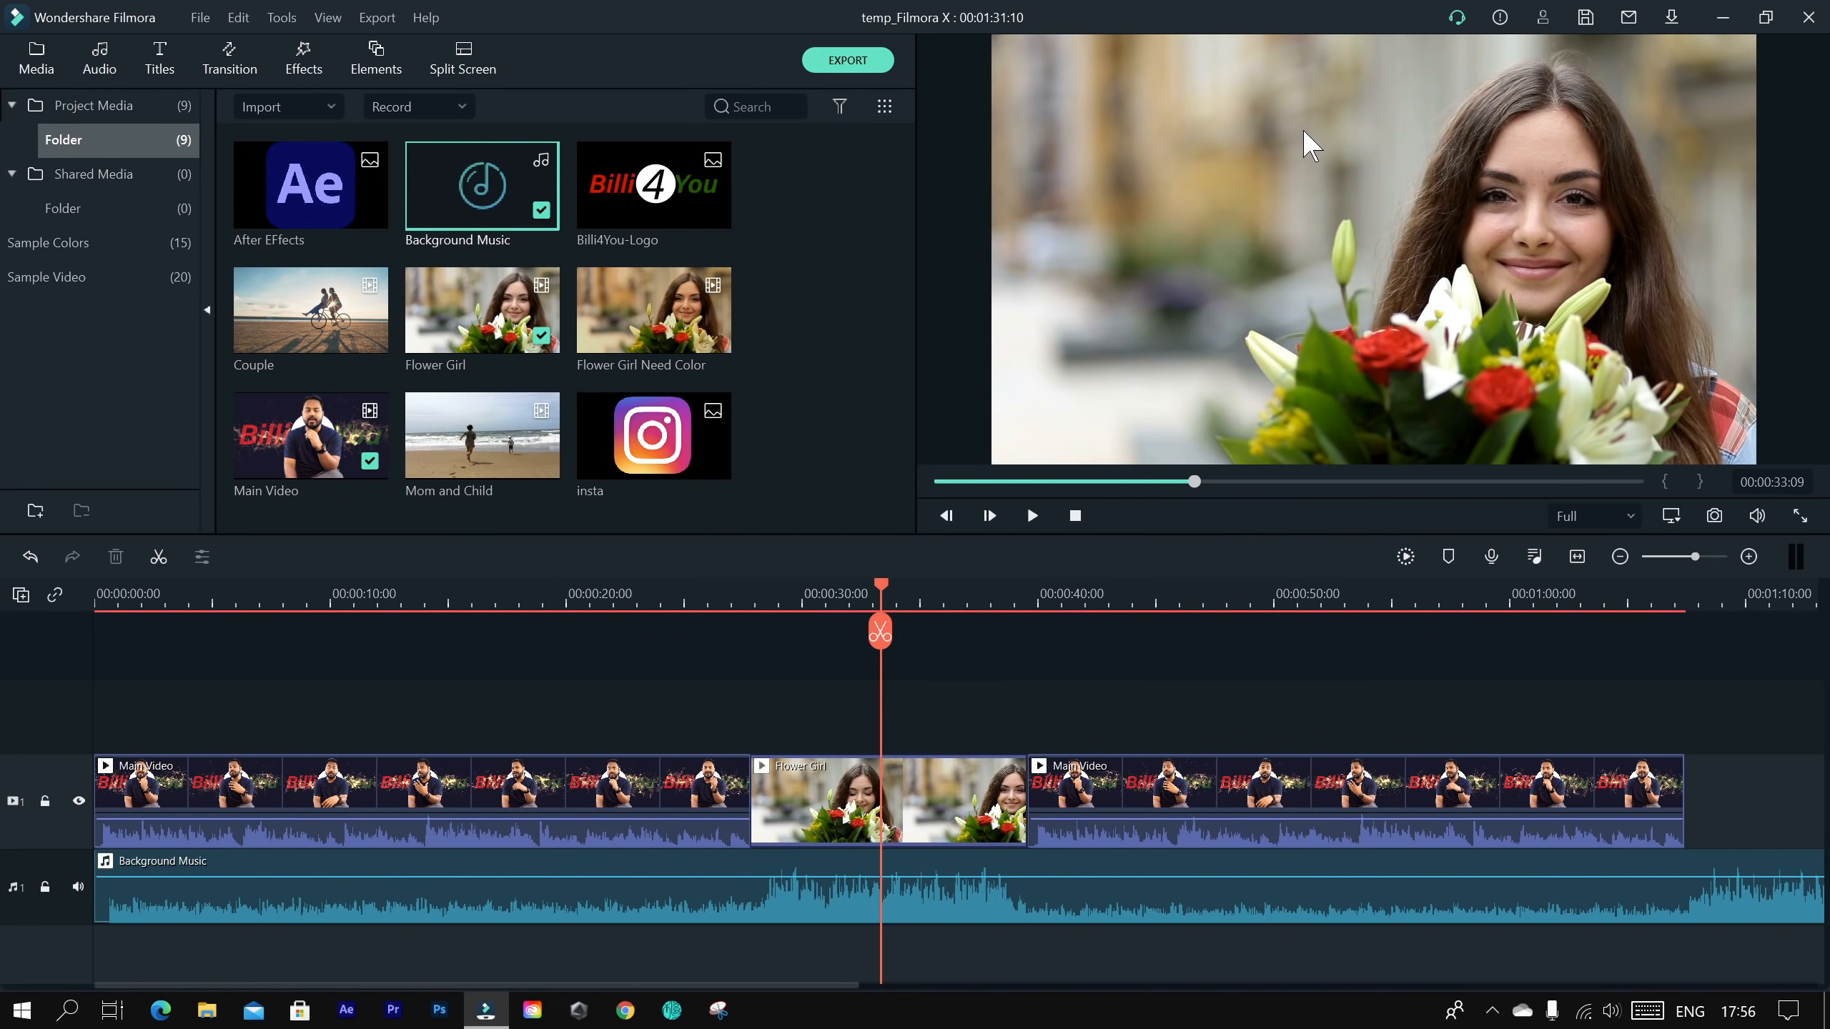
left_click(888, 813)
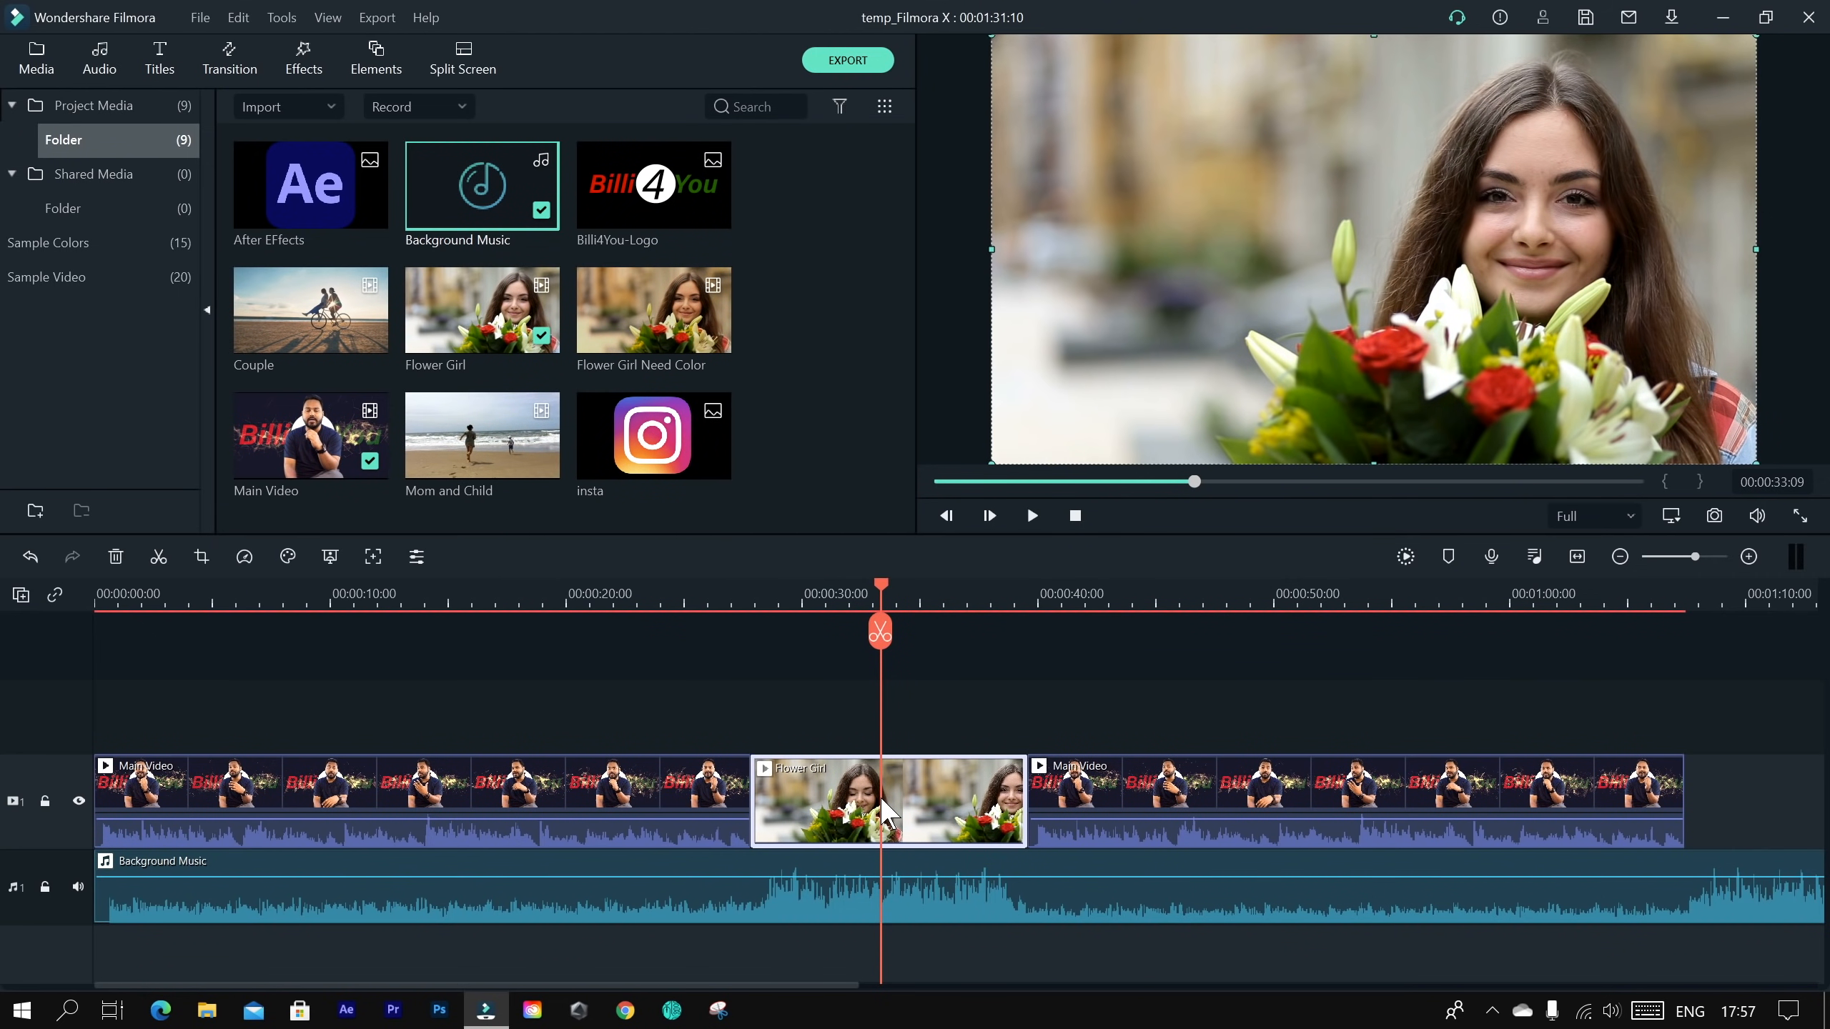